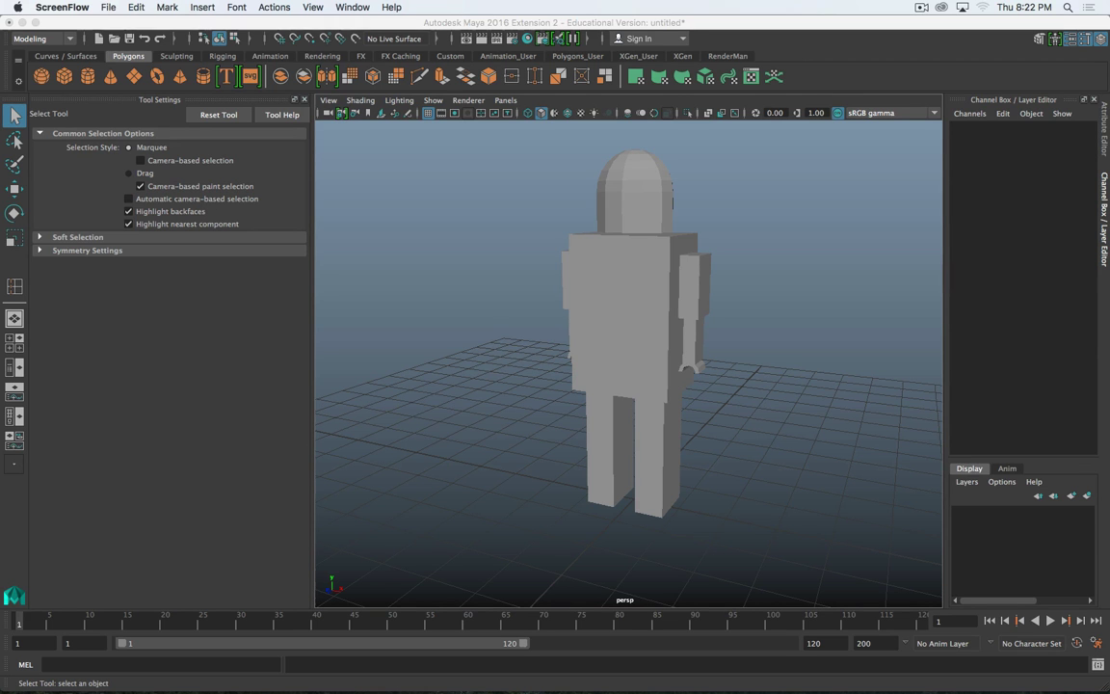
- Preview the robot reference images in the Robots folder one after another, from 102-92840 through the vintage toy robot, and close the folder window
{"action": "left_click_drag", "start_coordinate": [0, 189], "coordinate": [486, 147]}
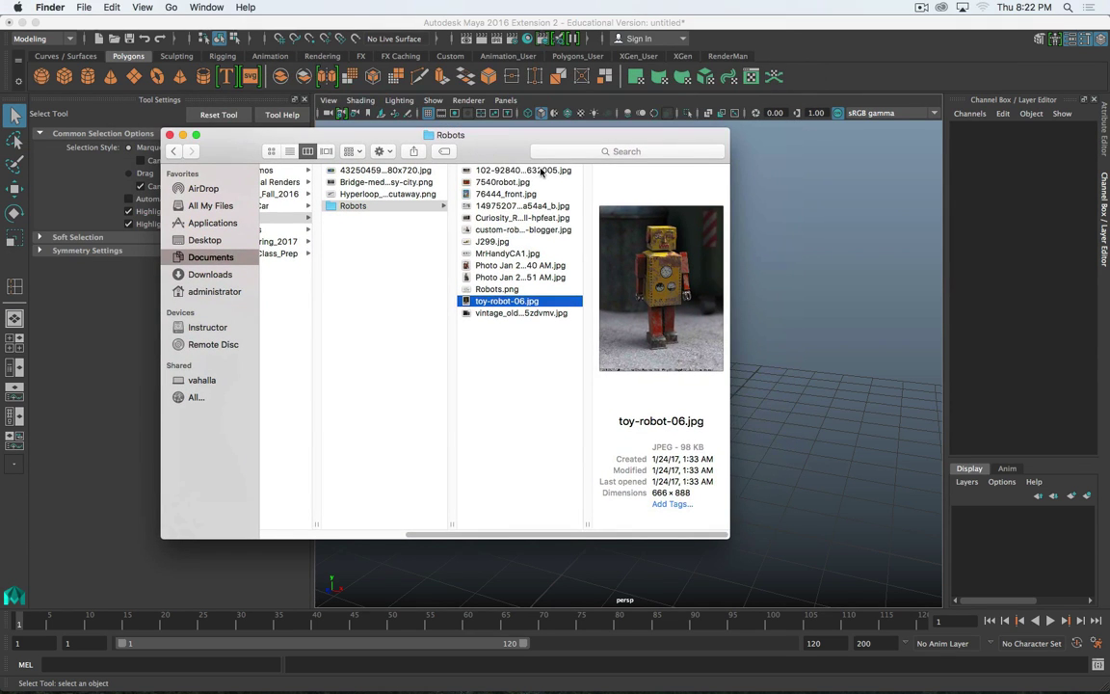
{"action": "left_click", "coordinate": [539, 169]}
{"action": "key", "text": "space"}
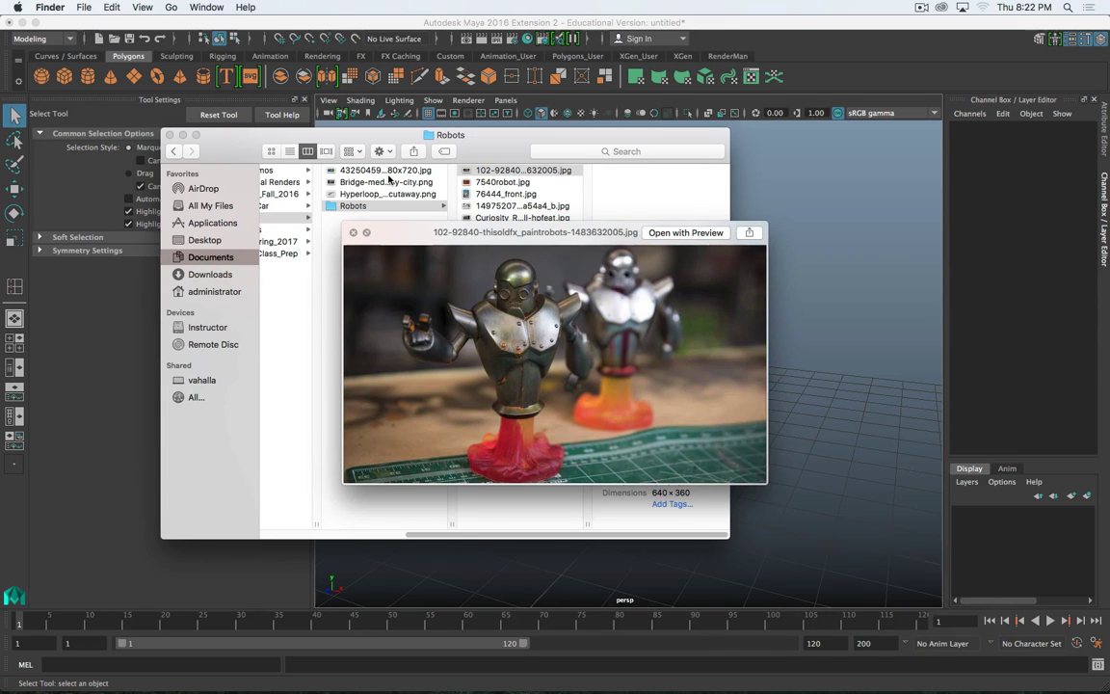
{"action": "key", "text": "Down"}
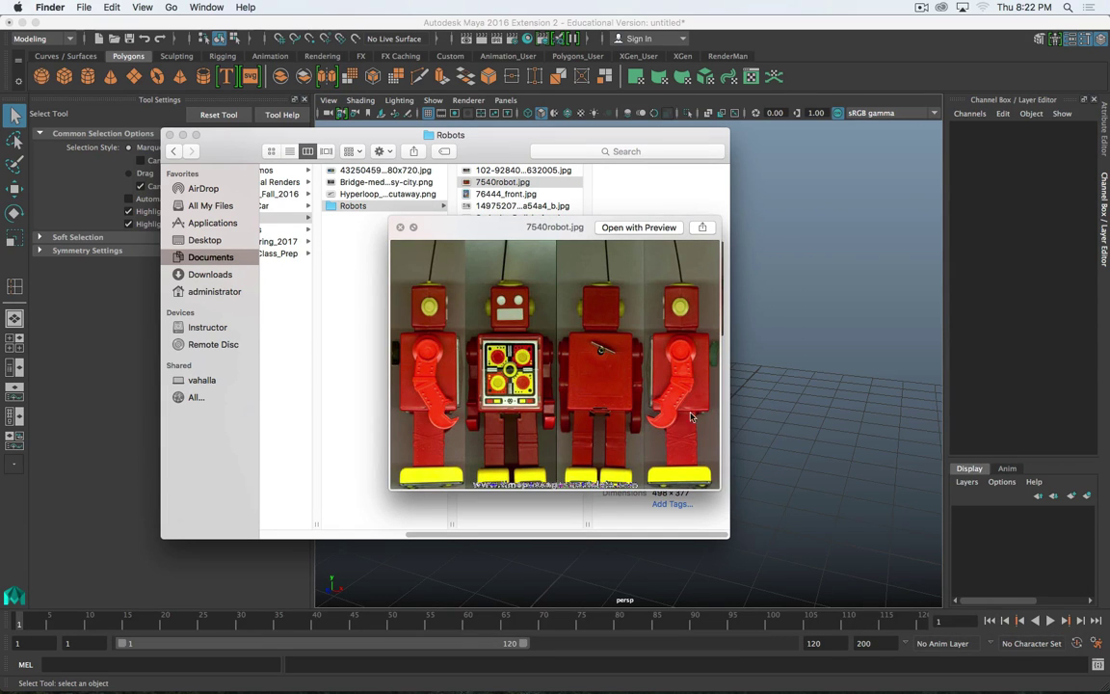
{"action": "key", "text": "Down"}
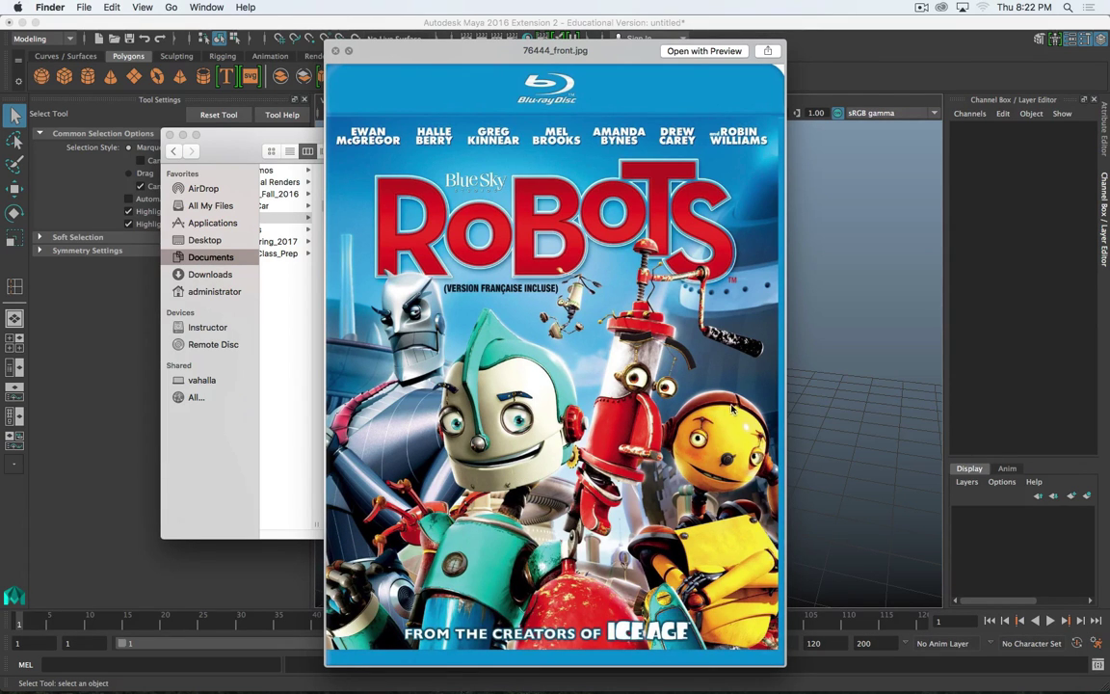
{"action": "key", "text": "Down"}
{"action": "key", "text": "Down"}
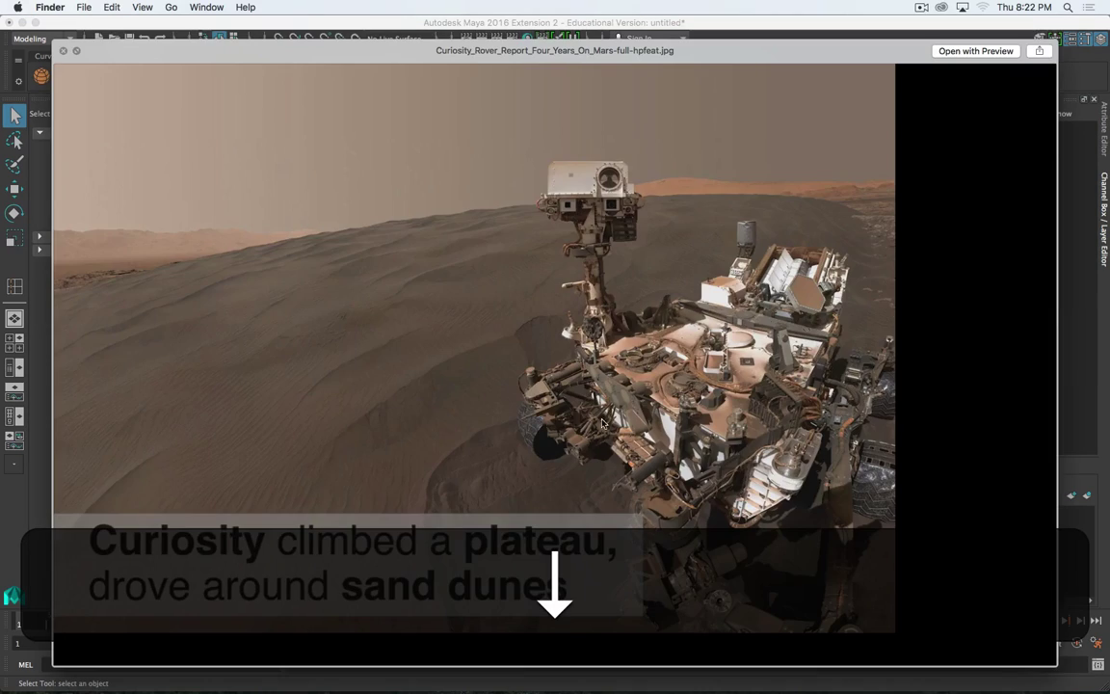
{"action": "key", "text": "Down"}
{"action": "key", "text": "Down"}
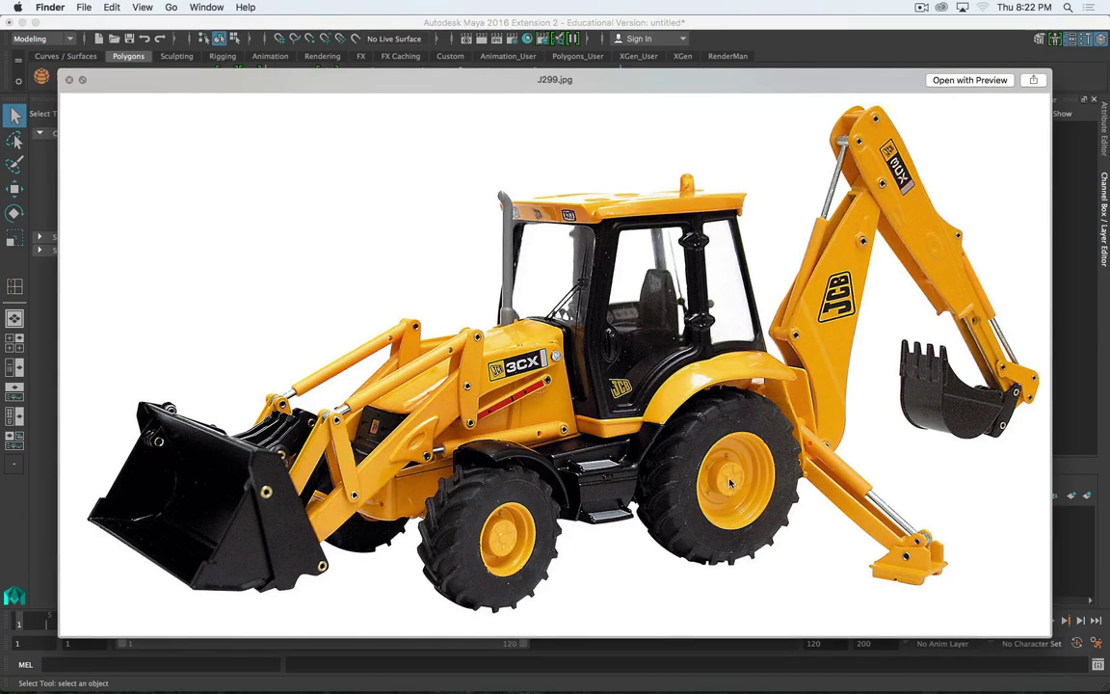
{"action": "key", "text": "Down"}
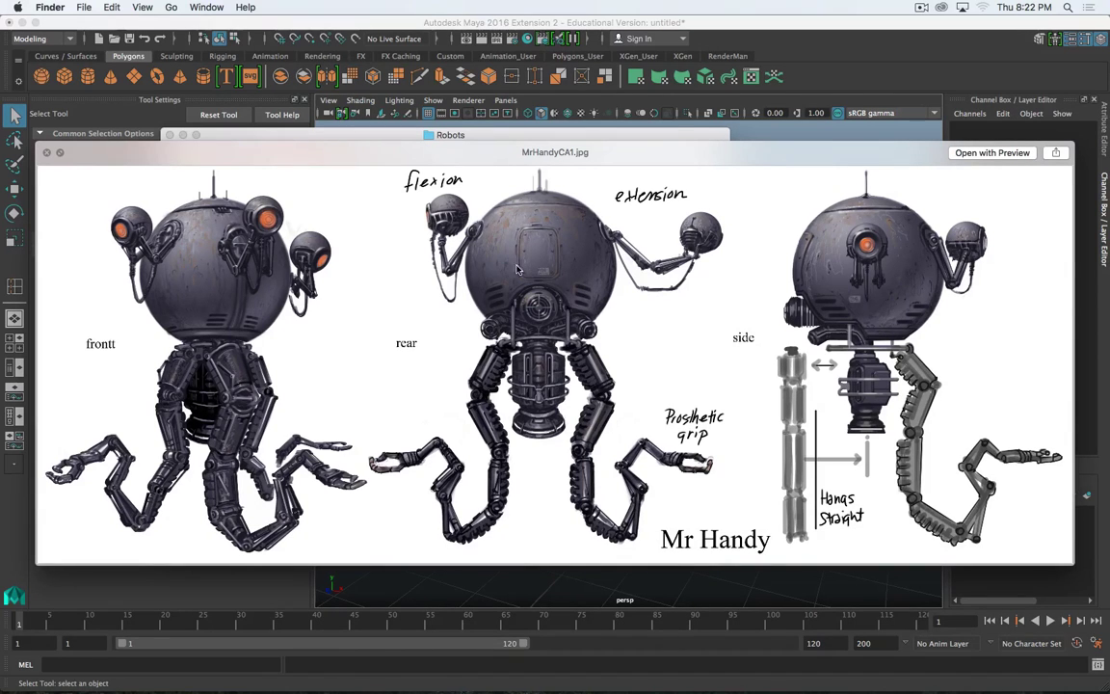
{"action": "key", "text": "Down"}
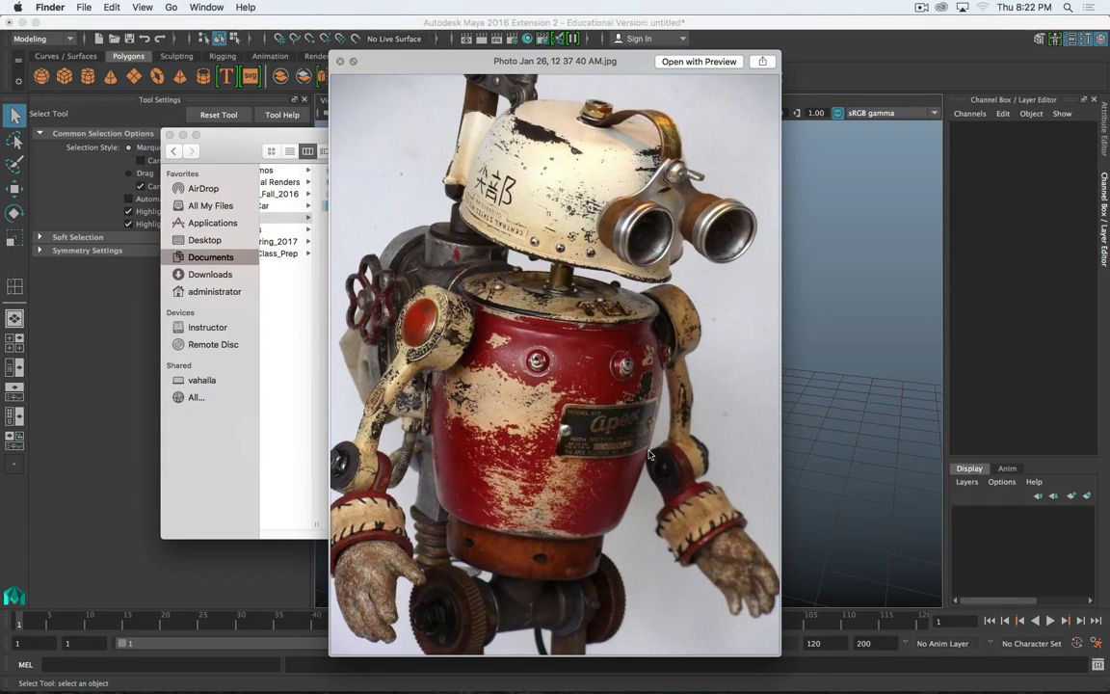
{"action": "key", "text": "Down"}
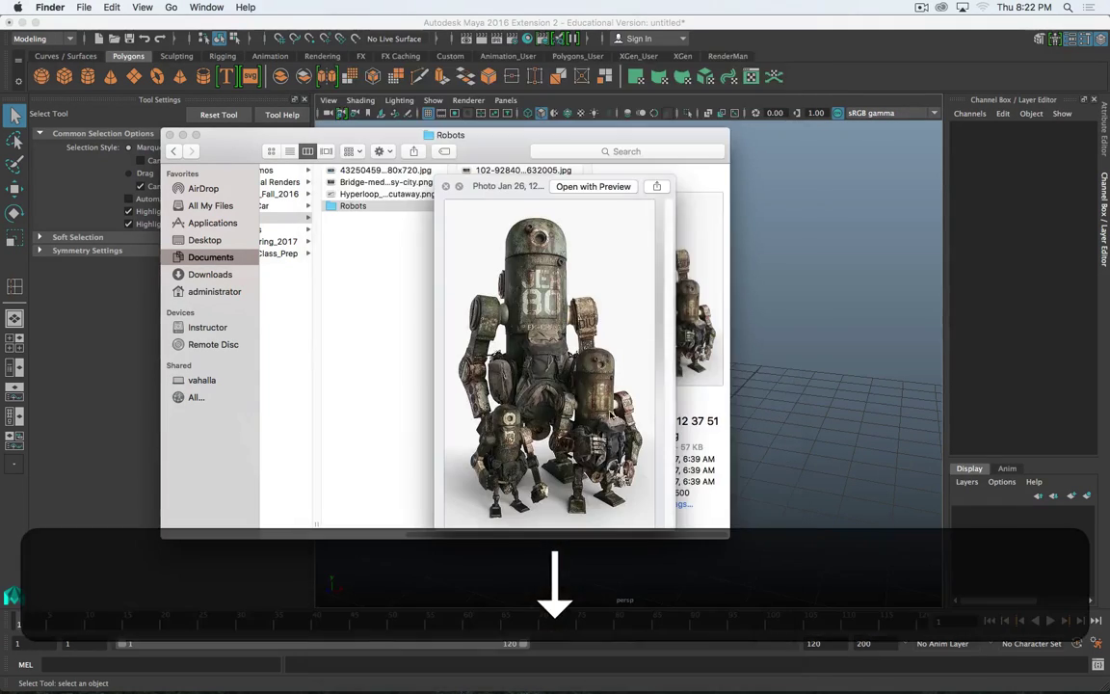
{"action": "key", "text": "Down"}
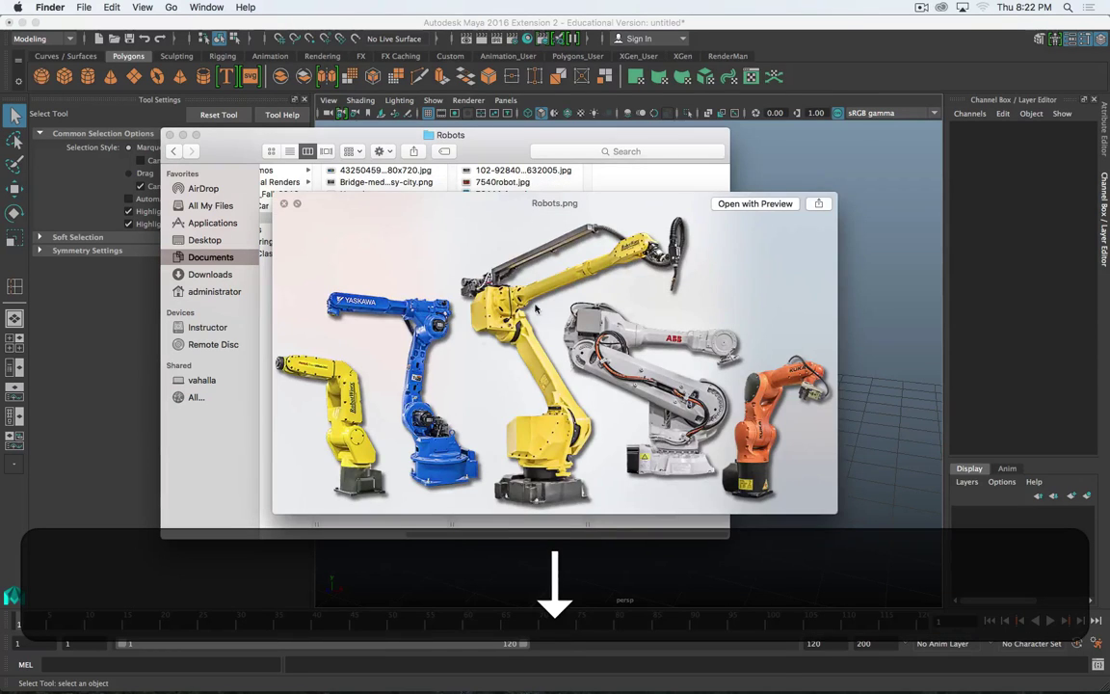
{"action": "key", "text": "Down"}
{"action": "key", "text": "Down"}
{"action": "key", "text": "space"}
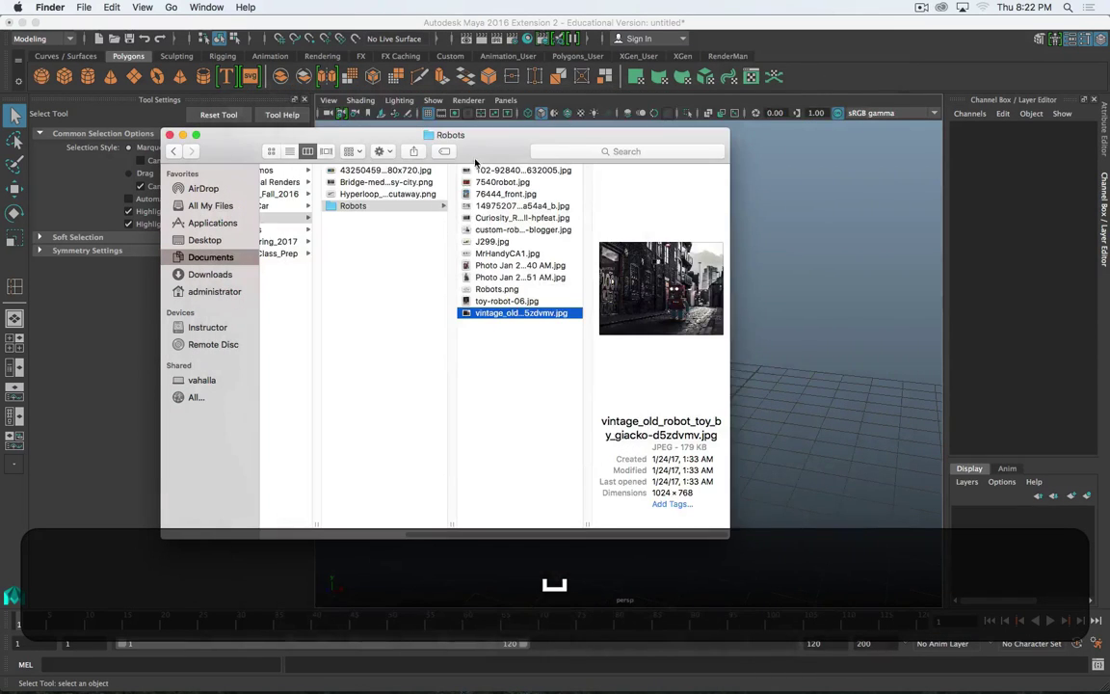
{"action": "key", "text": "super+w"}
- Switch back to Maya and select the robot's torso cube
{"action": "left_click", "coordinate": [638, 277]}
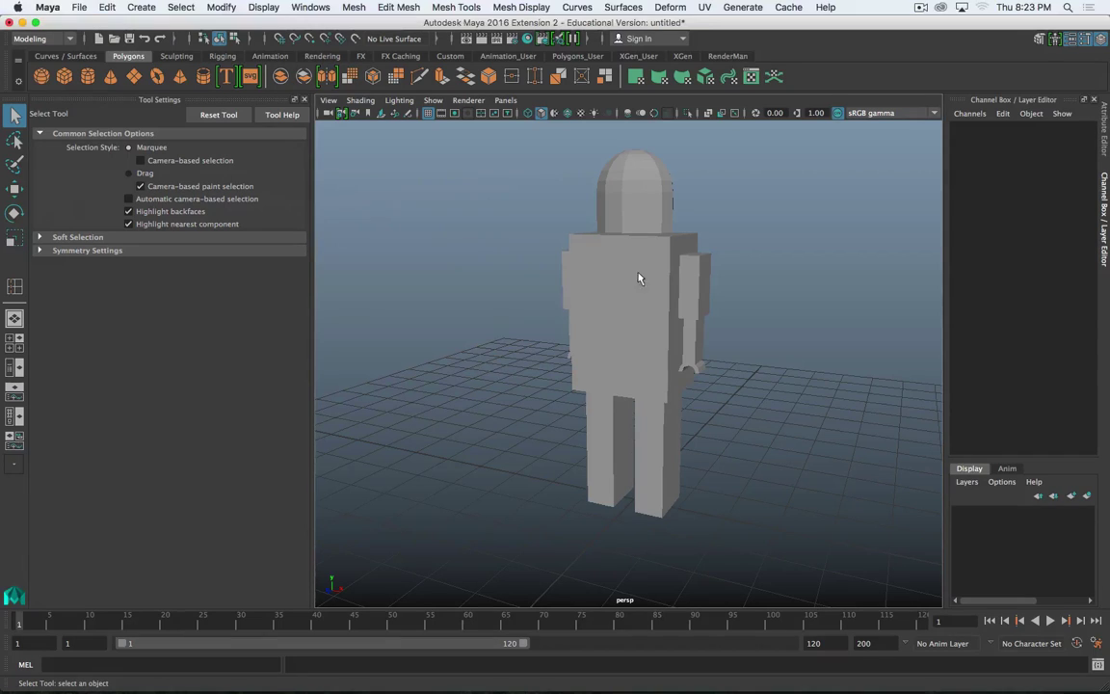
{"action": "left_click", "coordinate": [638, 276]}
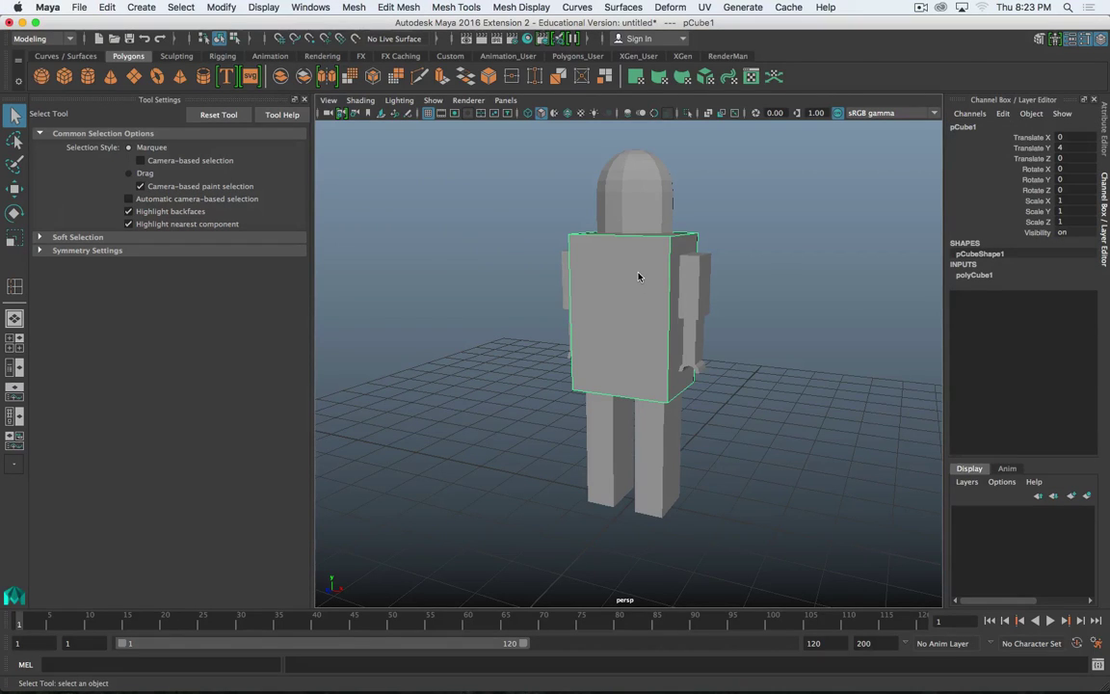
{"action": "scroll", "coordinate": [599, 310], "scroll_direction": "down", "scroll_amount": 3}
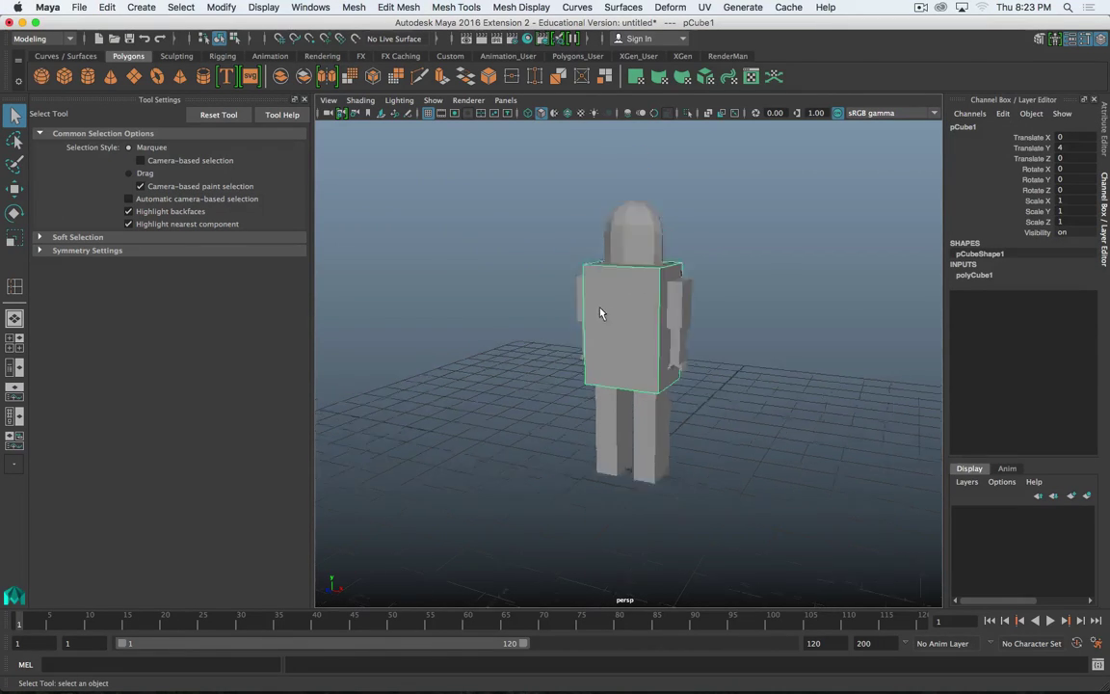
{"action": "scroll", "coordinate": [626, 317], "scroll_direction": "up", "scroll_amount": 8}
{"action": "scroll", "coordinate": [640, 322], "scroll_direction": "down", "scroll_amount": 4}
{"action": "left_click_drag", "start_coordinate": [641, 322], "coordinate": [593, 329], "text": "alt"}
{"action": "left_click_drag", "start_coordinate": [663, 327], "coordinate": [617, 343], "text": "alt"}
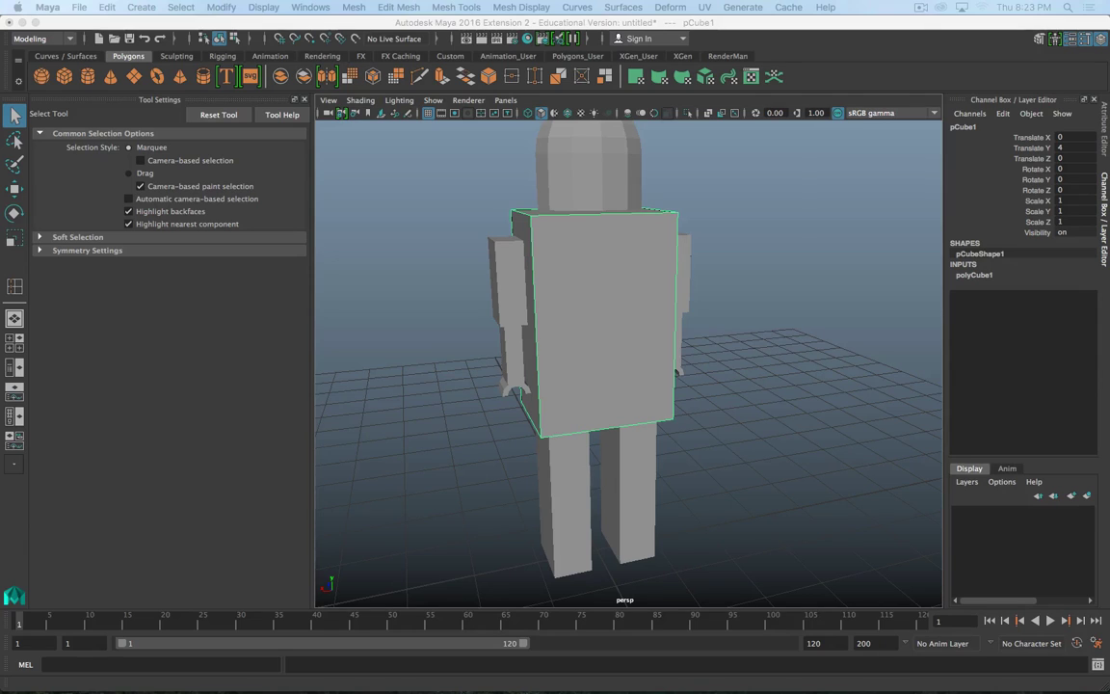
- Search Google Images for "vents" in Chrome as reference, and return to Maya
{"action": "key", "text": "v"}
{"action": "key", "text": "t"}
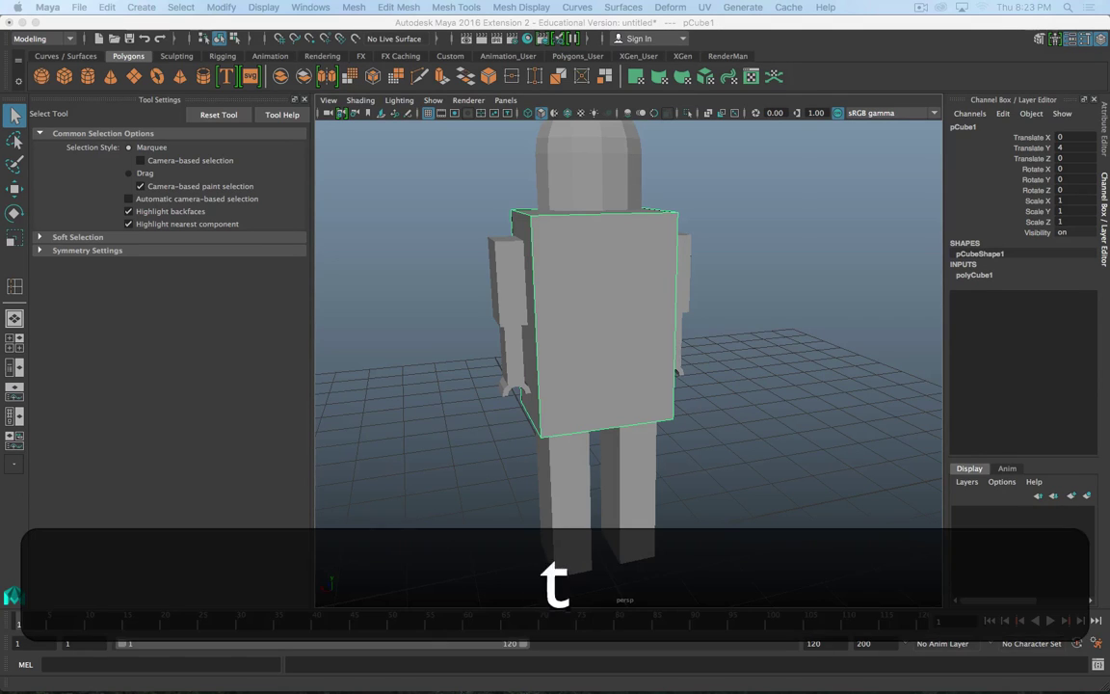
{"action": "key", "text": "Return"}
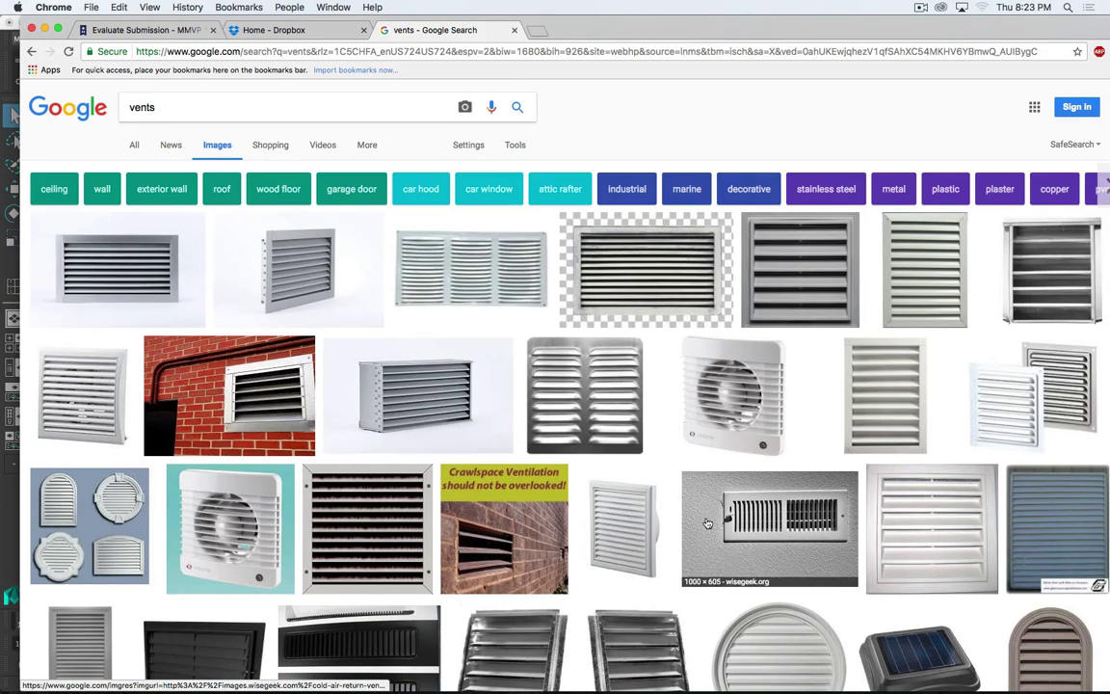
{"action": "left_click_drag", "start_coordinate": [768, 30], "coordinate": [0, 30]}
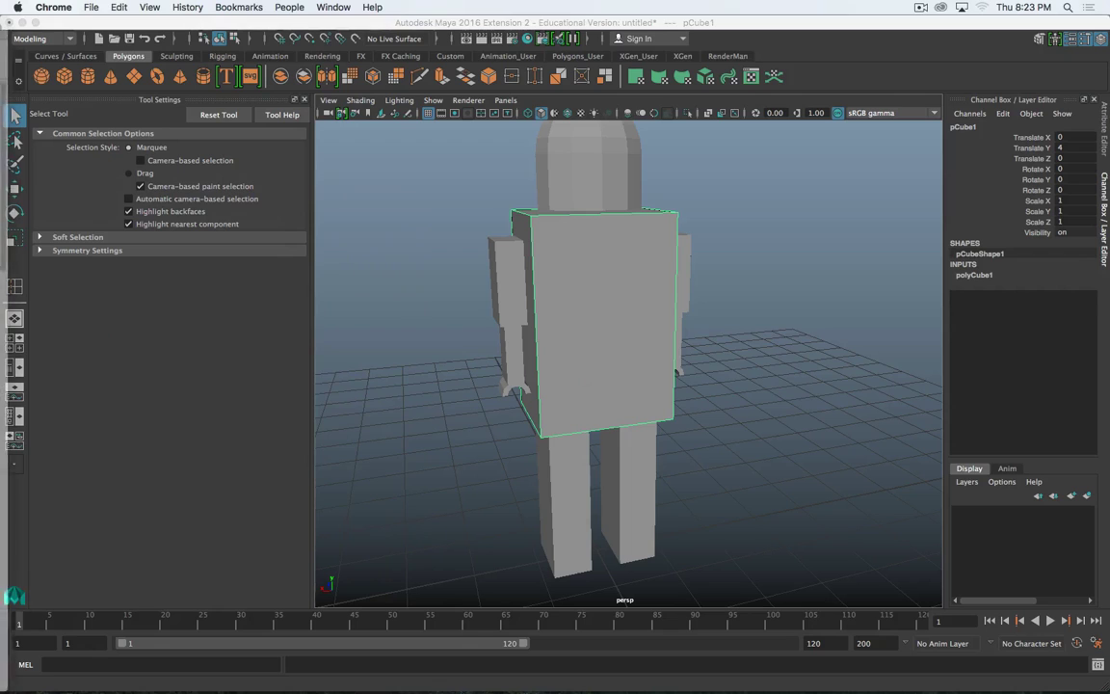
{"action": "left_click", "coordinate": [620, 344]}
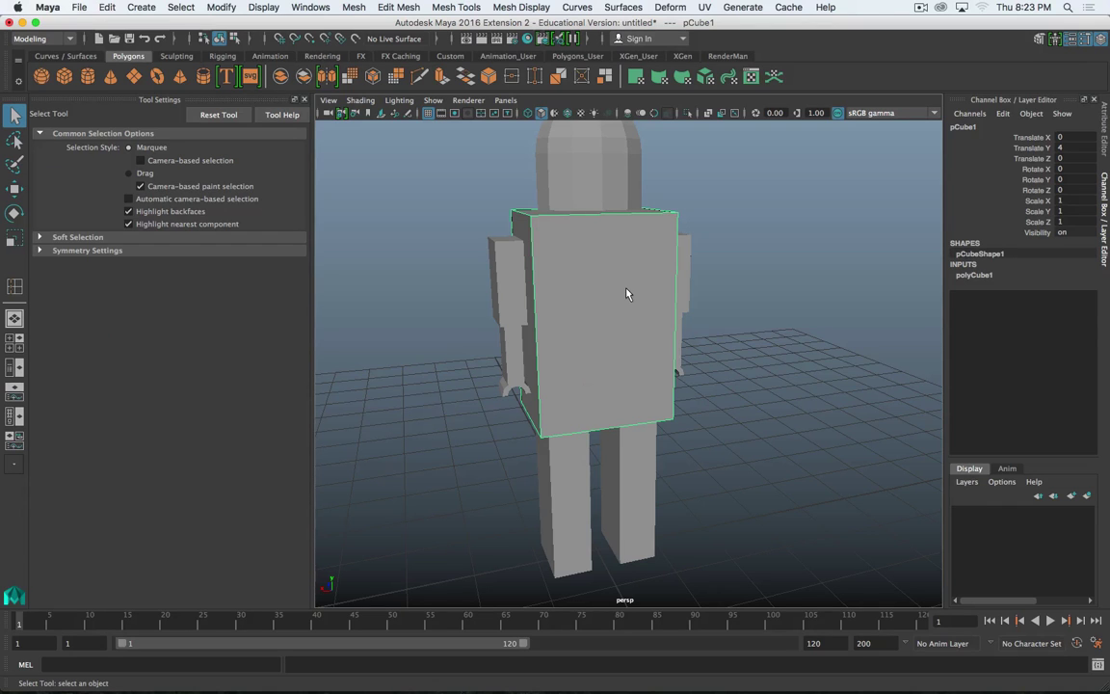
- Insert two equally spaced vertical edge loops across the torso in edge mode and scale them outward toward its side edges
{"action": "left_click_drag", "start_coordinate": [595, 287], "coordinate": [639, 322], "text": "alt"}
{"action": "scroll", "coordinate": [650, 324], "scroll_direction": "up", "scroll_amount": 5}
{"action": "scroll", "coordinate": [646, 334], "scroll_direction": "down", "scroll_amount": 4}
{"action": "right_click_drag", "start_coordinate": [638, 317], "coordinate": [641, 282]}
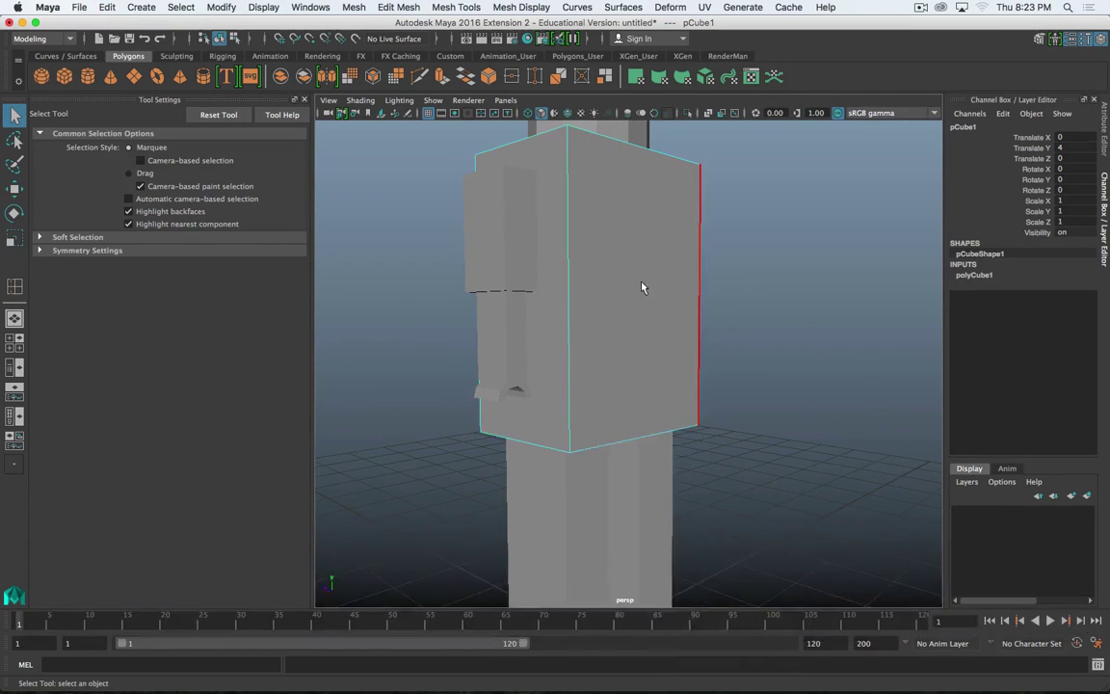
{"action": "left_click_drag", "start_coordinate": [642, 287], "coordinate": [560, 404], "text": "alt"}
{"action": "right_click", "coordinate": [538, 440], "text": "shift"}
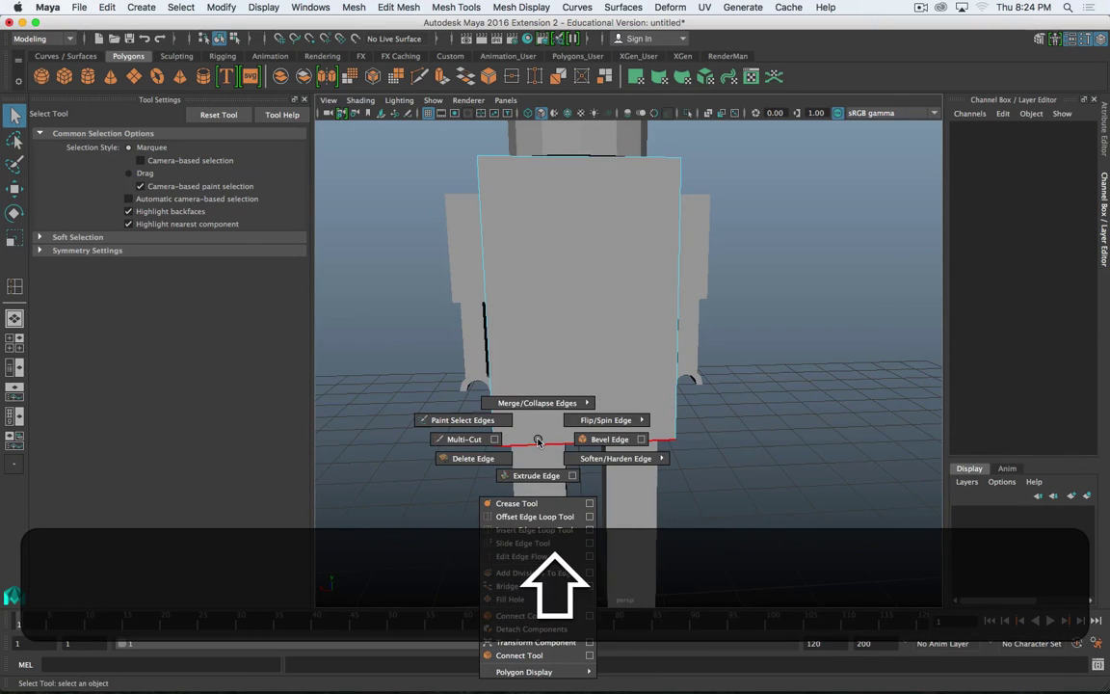
{"action": "left_click", "coordinate": [566, 530]}
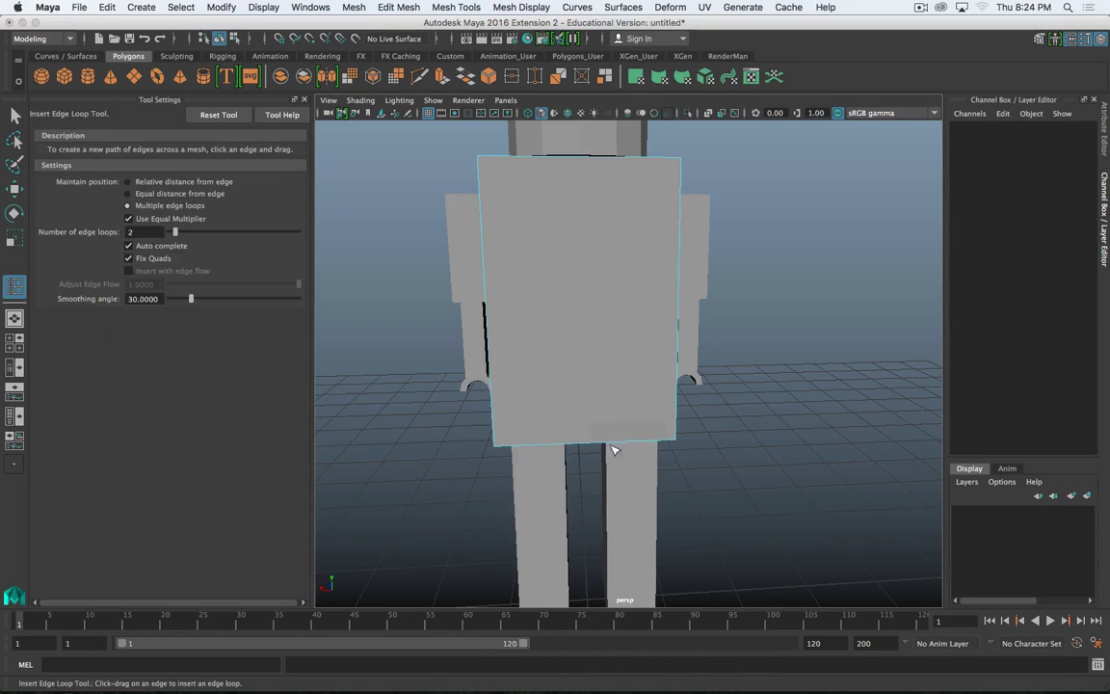
{"action": "key", "text": "alt"}
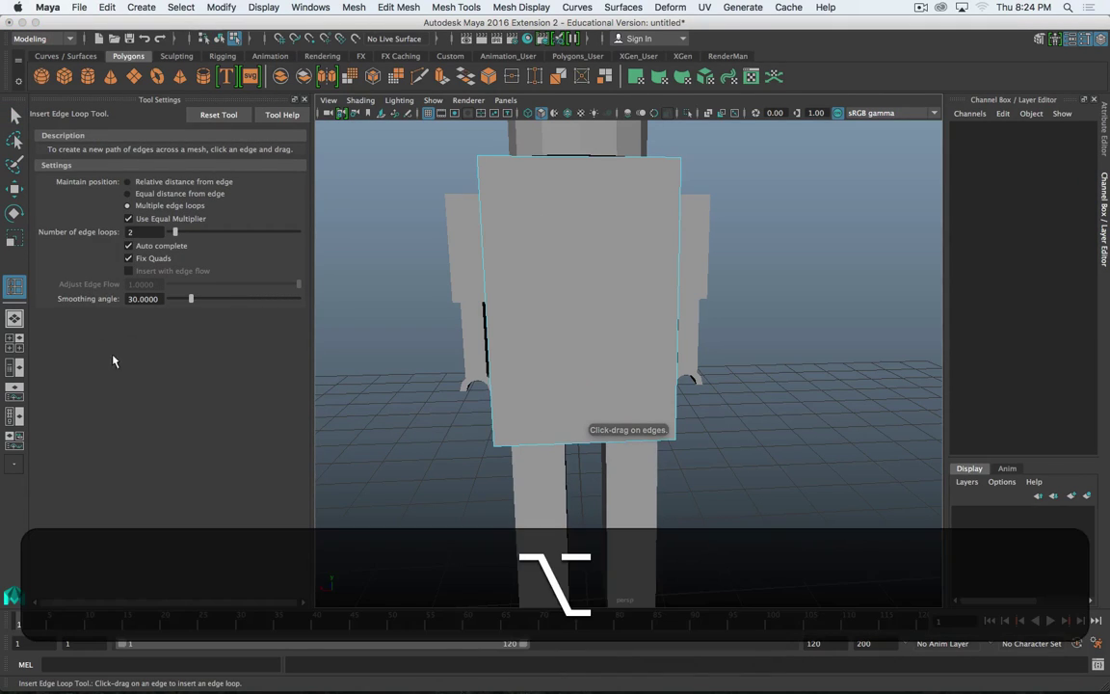
{"action": "left_click", "coordinate": [574, 443]}
{"action": "key", "text": "r"}
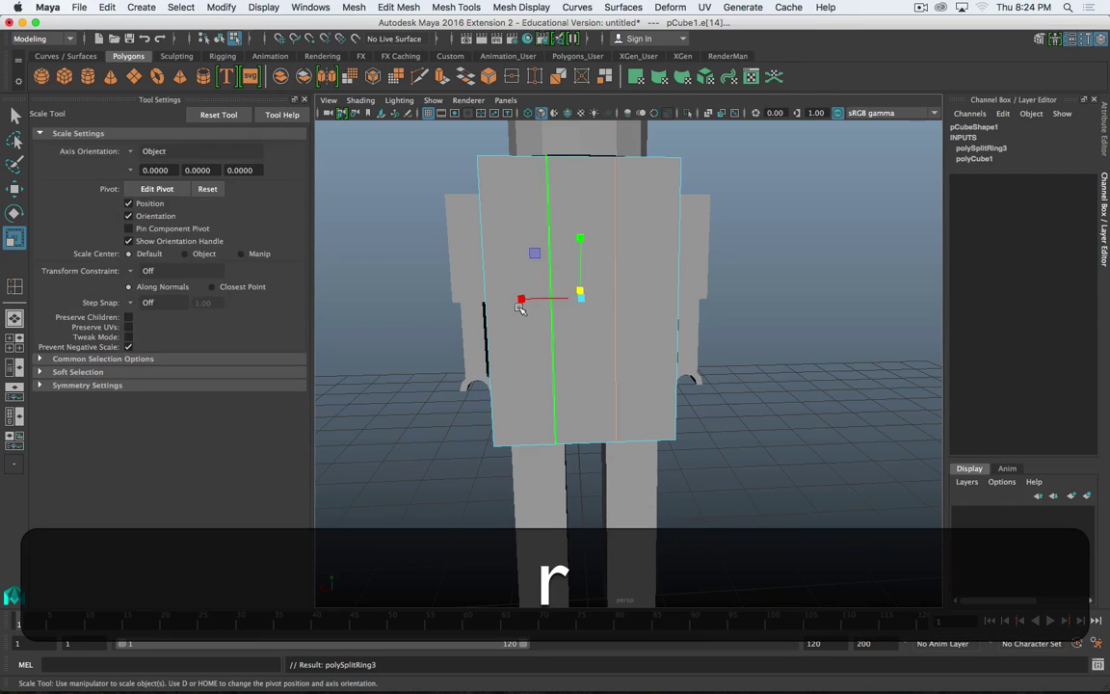
{"action": "left_click_drag", "start_coordinate": [521, 304], "coordinate": [460, 309]}
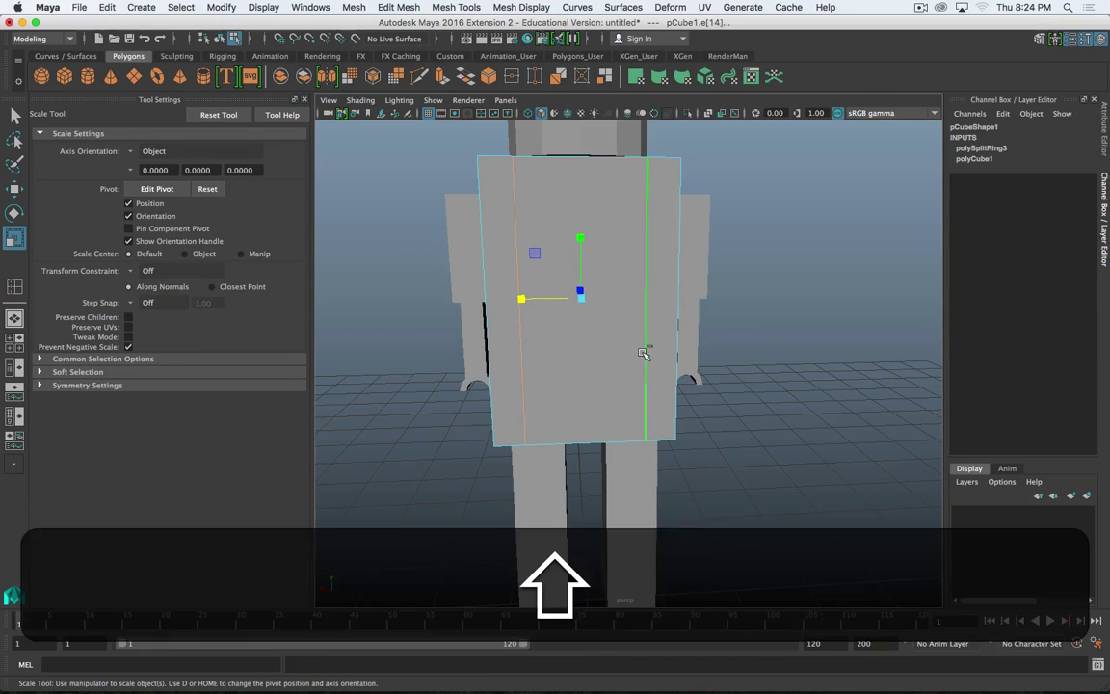
{"action": "right_click_drag", "start_coordinate": [641, 352], "coordinate": [693, 431], "text": "shift"}
{"action": "key", "text": "super+period"}
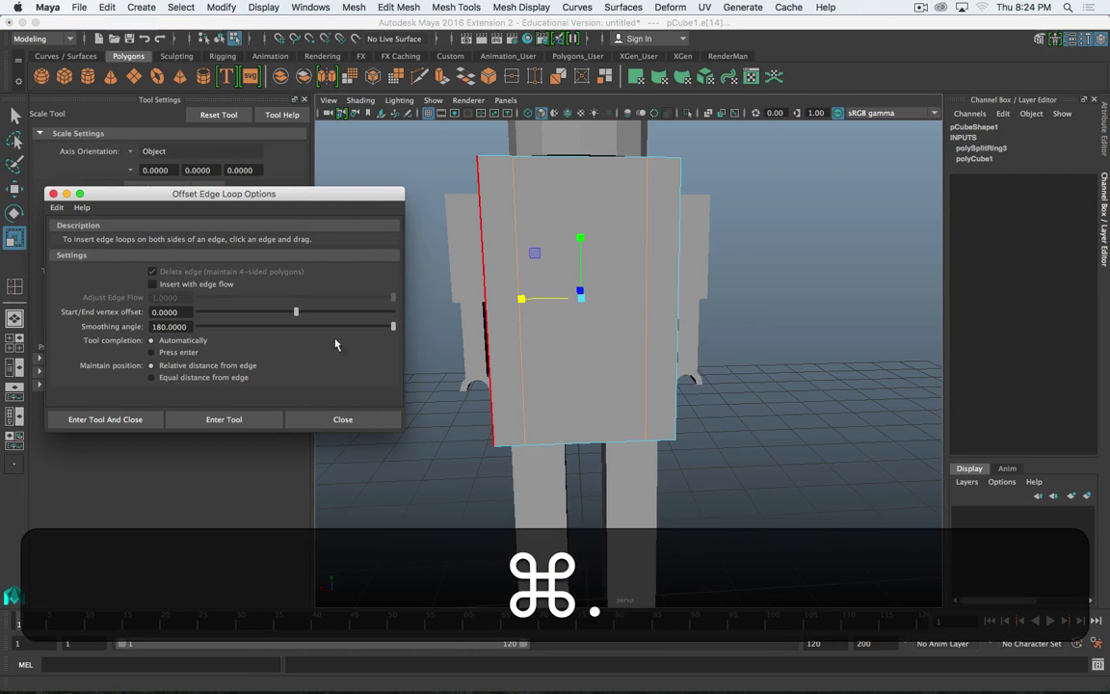
{"action": "left_click", "coordinate": [349, 419]}
- Insert two horizontal edge loops across the upper torso with the Insert Edge Loop Tool set to relative distance from edge
{"action": "right_click_drag", "start_coordinate": [647, 322], "coordinate": [636, 413], "text": "shift"}
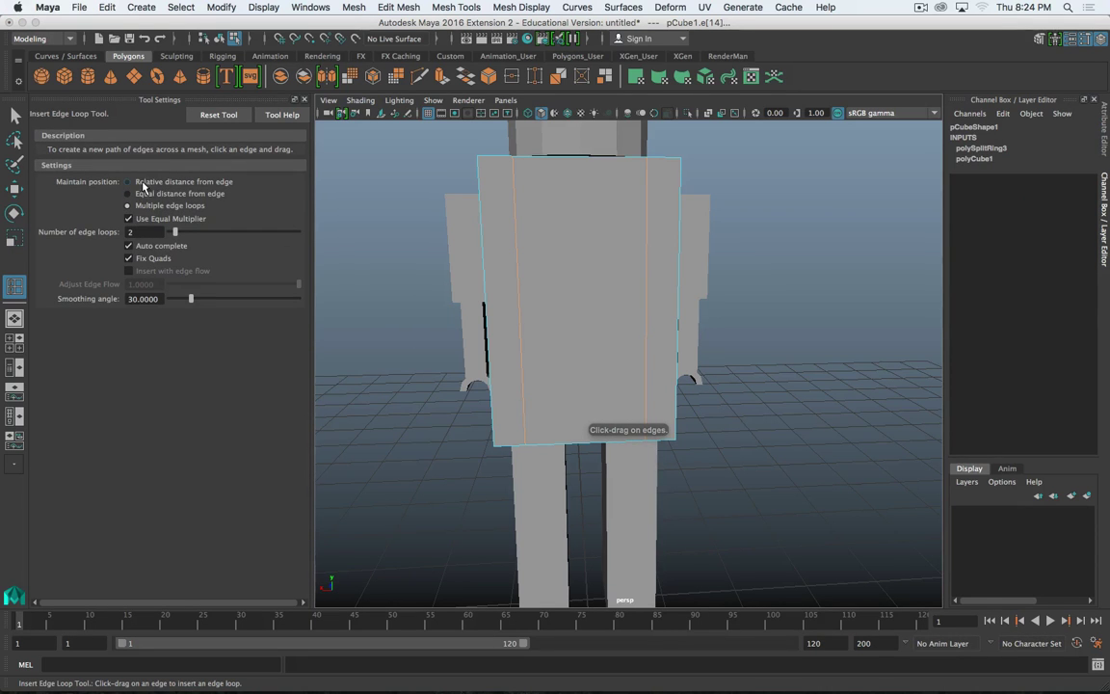
{"action": "left_click", "coordinate": [135, 181]}
{"action": "scroll", "coordinate": [659, 348], "scroll_direction": "up", "scroll_amount": 2}
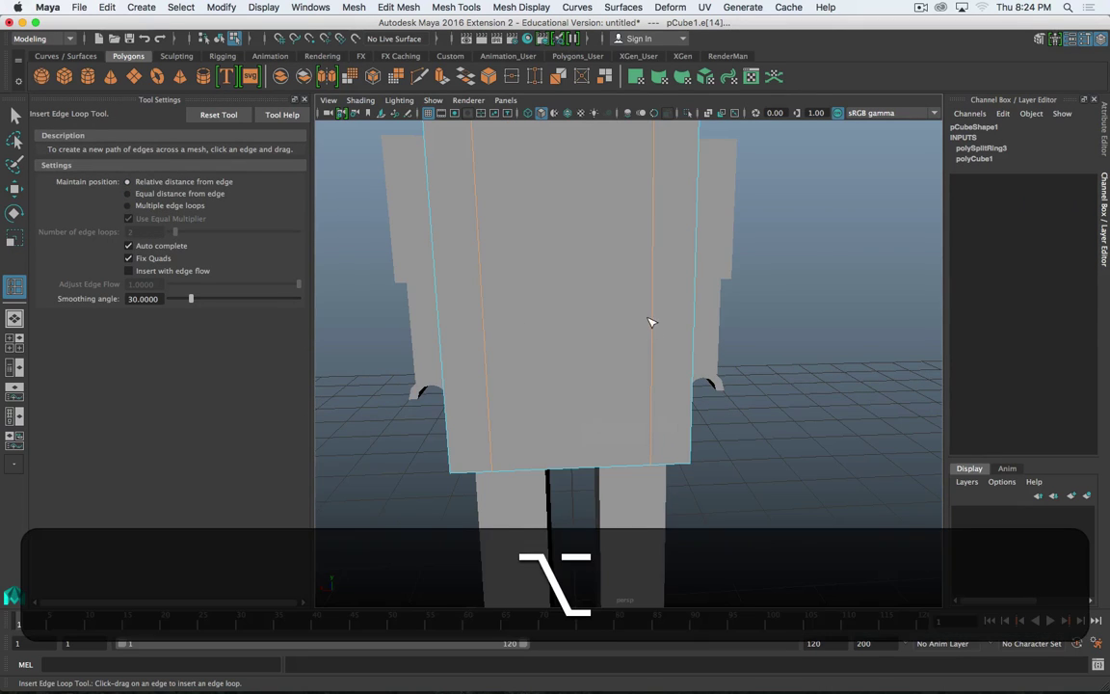
{"action": "left_click_drag", "start_coordinate": [651, 322], "coordinate": [669, 347], "text": "alt"}
{"action": "left_click_drag", "start_coordinate": [678, 257], "coordinate": [676, 208]}
{"action": "left_click_drag", "start_coordinate": [674, 312], "coordinate": [673, 299]}
{"action": "left_click_drag", "start_coordinate": [560, 280], "coordinate": [607, 280], "text": "alt"}
- Extract the rectangular face enclosed by the four edge loops on the upper torso as a separate piece with an offset of 0
{"action": "key", "text": "w"}
{"action": "left_click", "coordinate": [667, 274]}
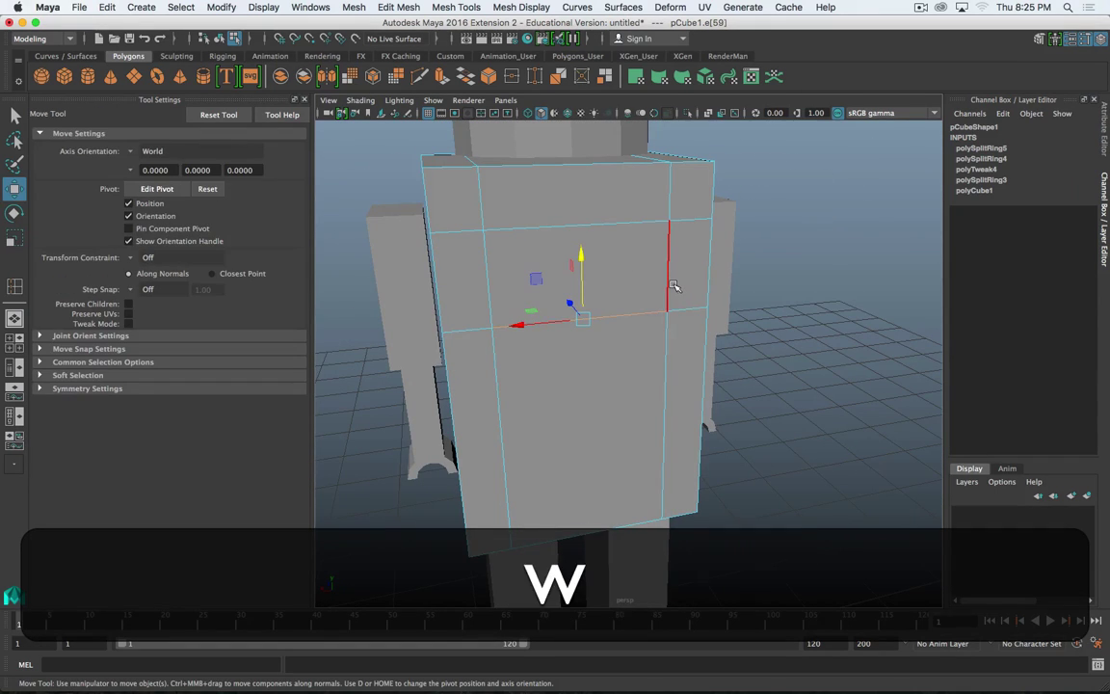
{"action": "left_click", "coordinate": [545, 291]}
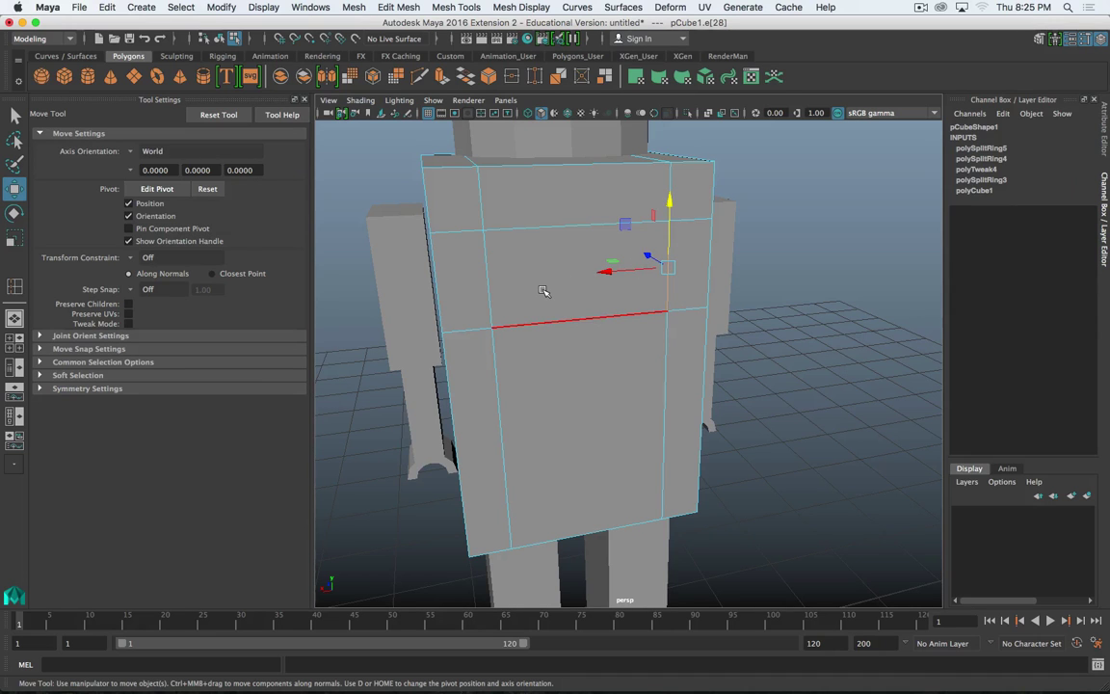
{"action": "right_click_drag", "start_coordinate": [545, 291], "coordinate": [537, 324]}
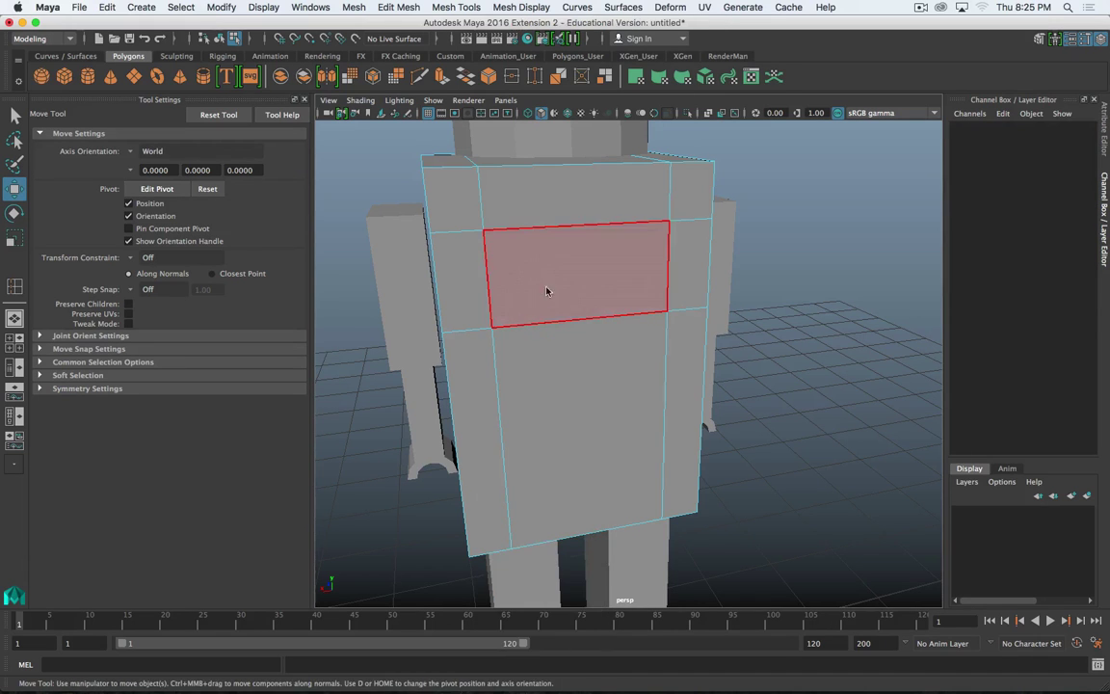
{"action": "left_click", "coordinate": [491, 256]}
{"action": "left_click_drag", "start_coordinate": [615, 386], "coordinate": [630, 385], "text": "alt"}
{"action": "left_click_drag", "start_coordinate": [658, 343], "coordinate": [664, 364], "text": "alt"}
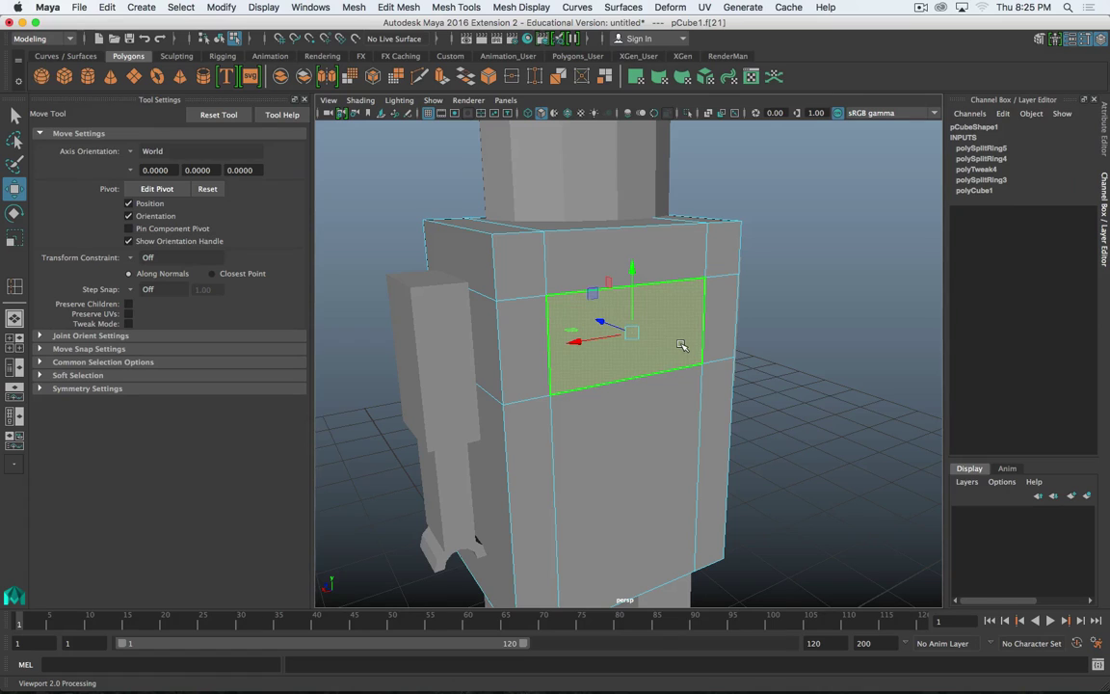
{"action": "left_click", "coordinate": [385, 8]}
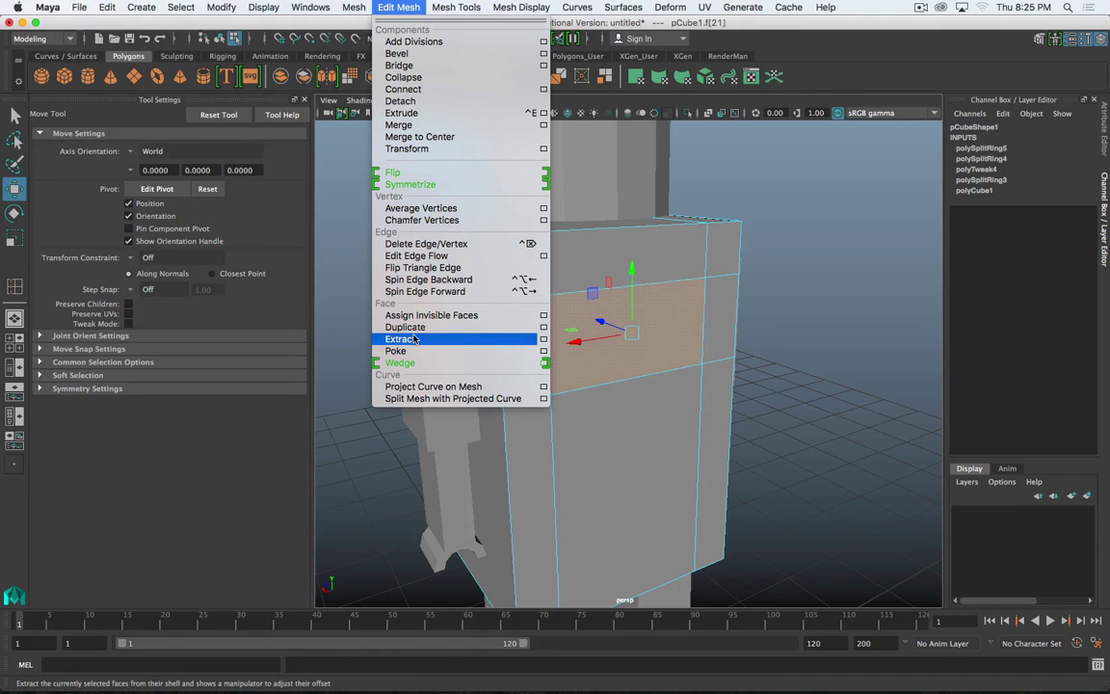
{"action": "left_click", "coordinate": [543, 339]}
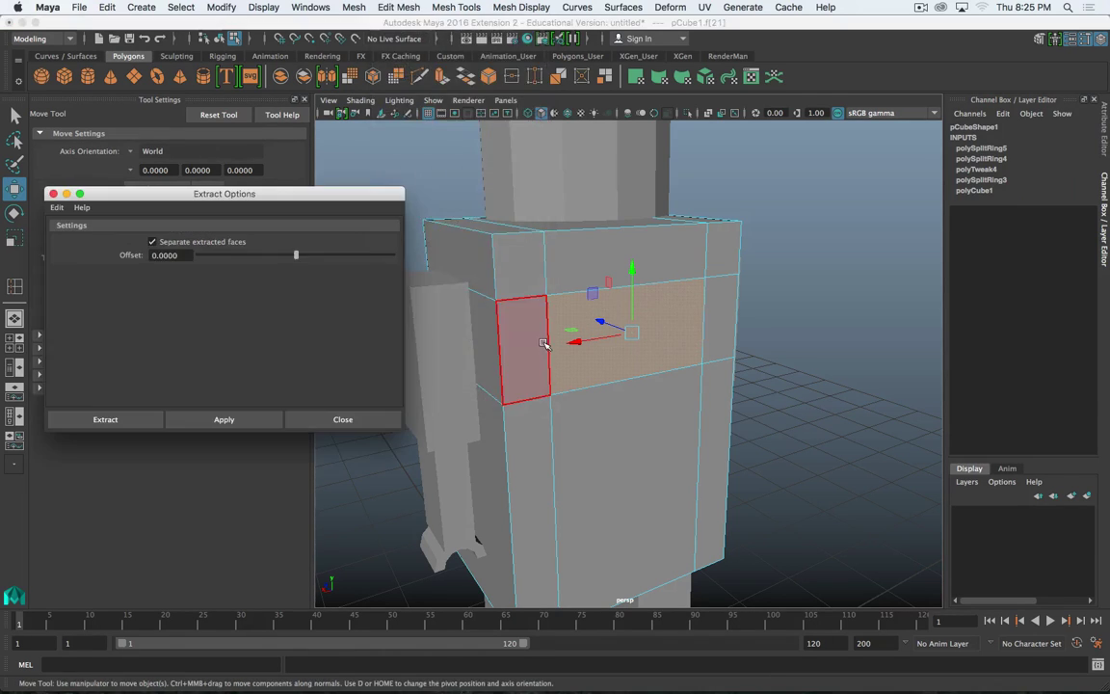
{"action": "left_click", "coordinate": [113, 420]}
{"action": "left_click", "coordinate": [755, 285]}
{"action": "left_click", "coordinate": [654, 321]}
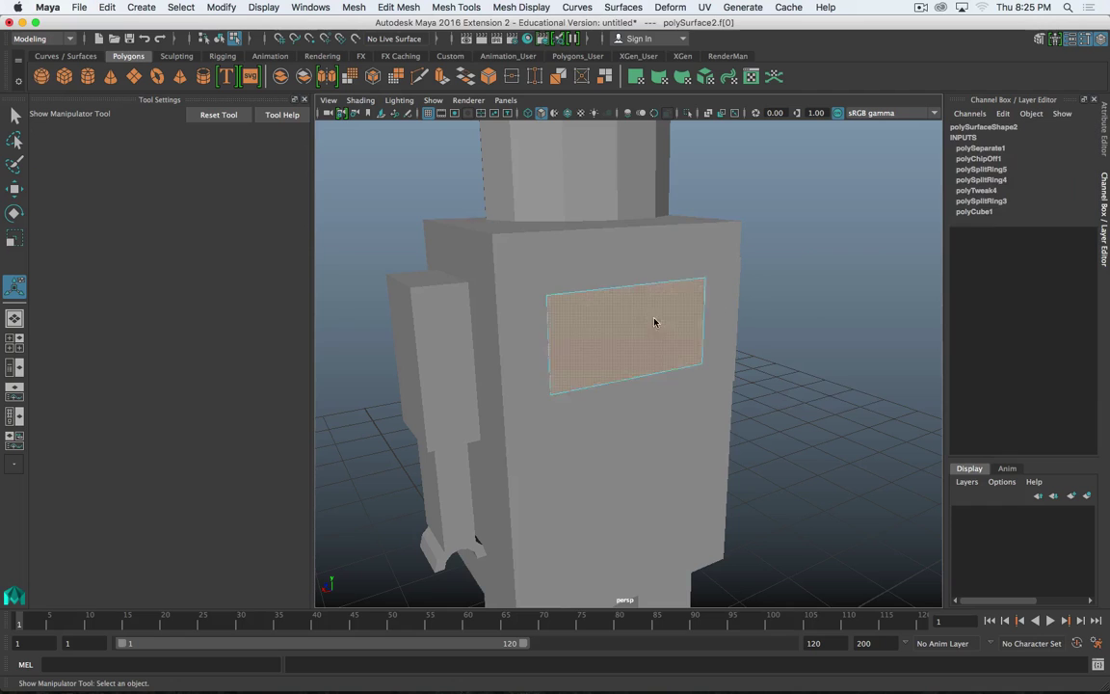
- Try to extrude the four border edges of the extracted torso panel and scale them outward, and undo the extrusion
{"action": "left_click_drag", "start_coordinate": [663, 408], "coordinate": [535, 417], "text": "alt"}
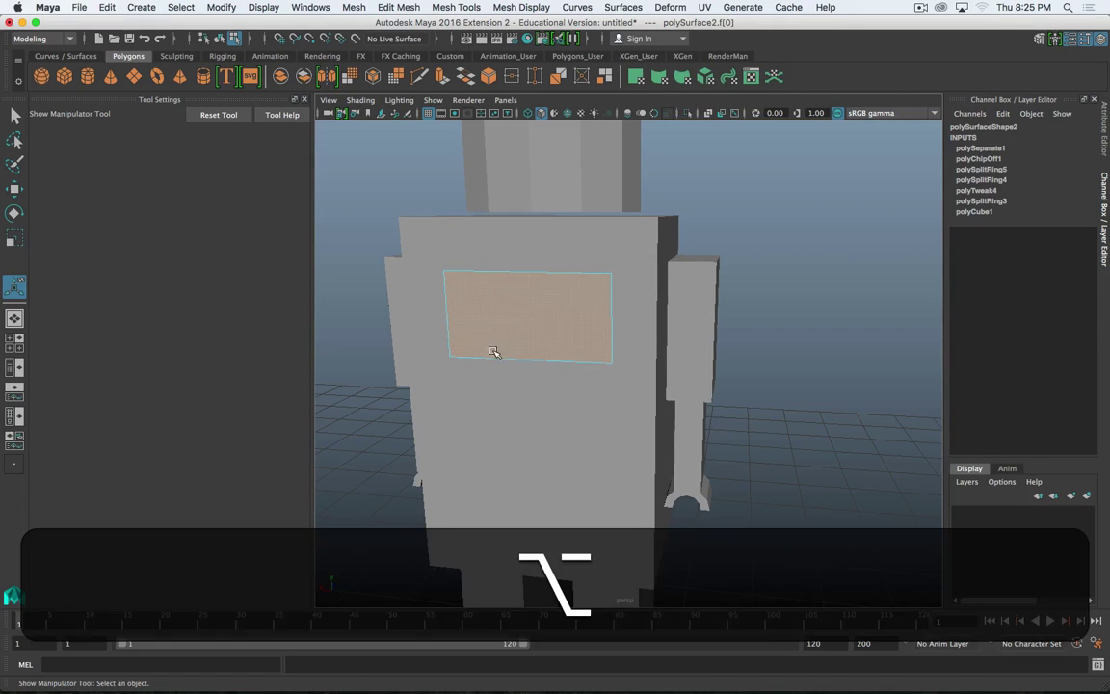
{"action": "left_click_drag", "start_coordinate": [495, 349], "coordinate": [549, 353], "text": "alt"}
{"action": "scroll", "coordinate": [557, 352], "scroll_direction": "up", "scroll_amount": 3, "text": "alt"}
{"action": "middle_click_drag", "start_coordinate": [584, 339], "coordinate": [636, 371], "text": "alt"}
{"action": "left_click_drag", "start_coordinate": [637, 372], "coordinate": [608, 361], "text": "alt"}
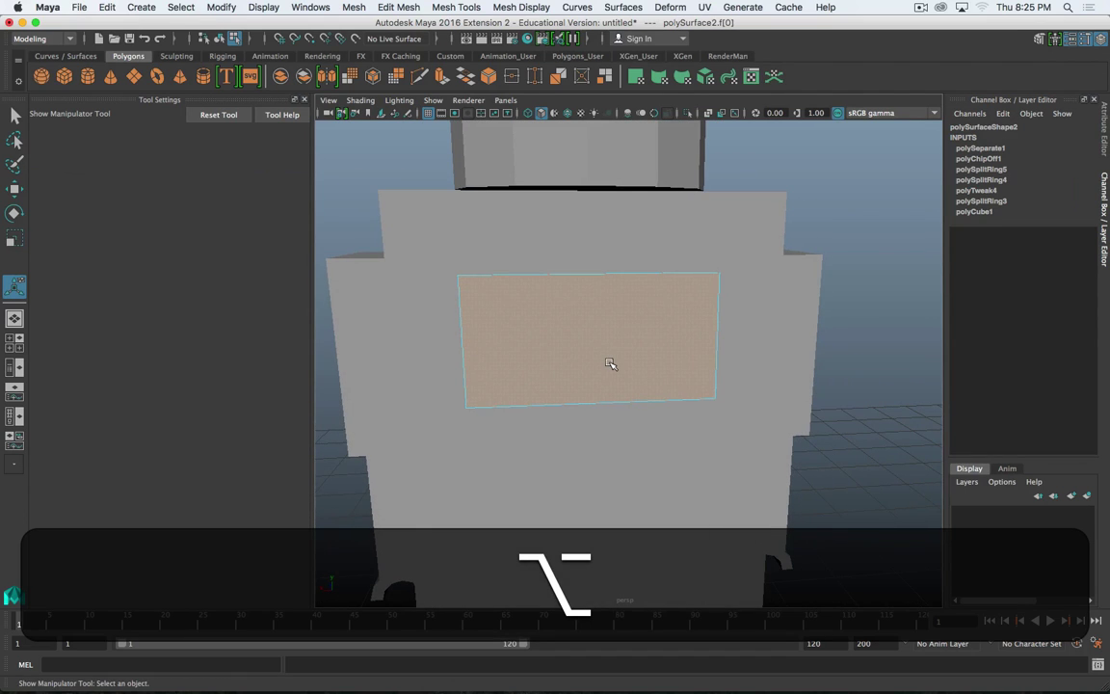
{"action": "left_click", "coordinate": [610, 366]}
{"action": "right_click_drag", "start_coordinate": [678, 313], "coordinate": [679, 334]}
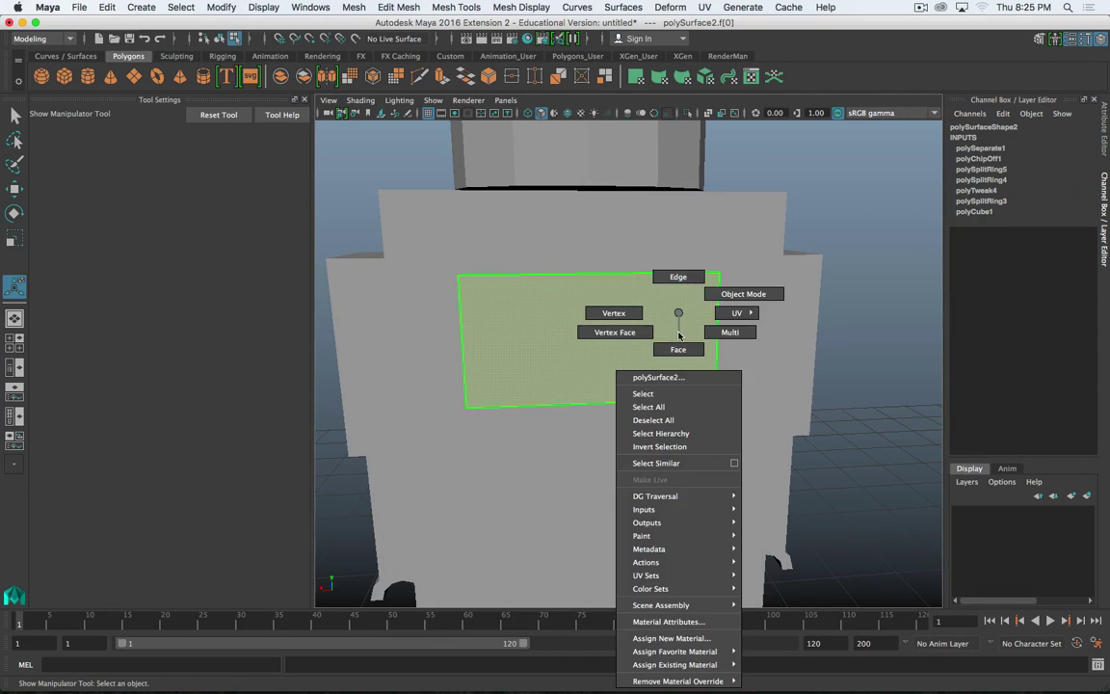
{"action": "right_click_drag", "start_coordinate": [678, 282], "coordinate": [680, 276]}
{"action": "left_click", "coordinate": [680, 273]}
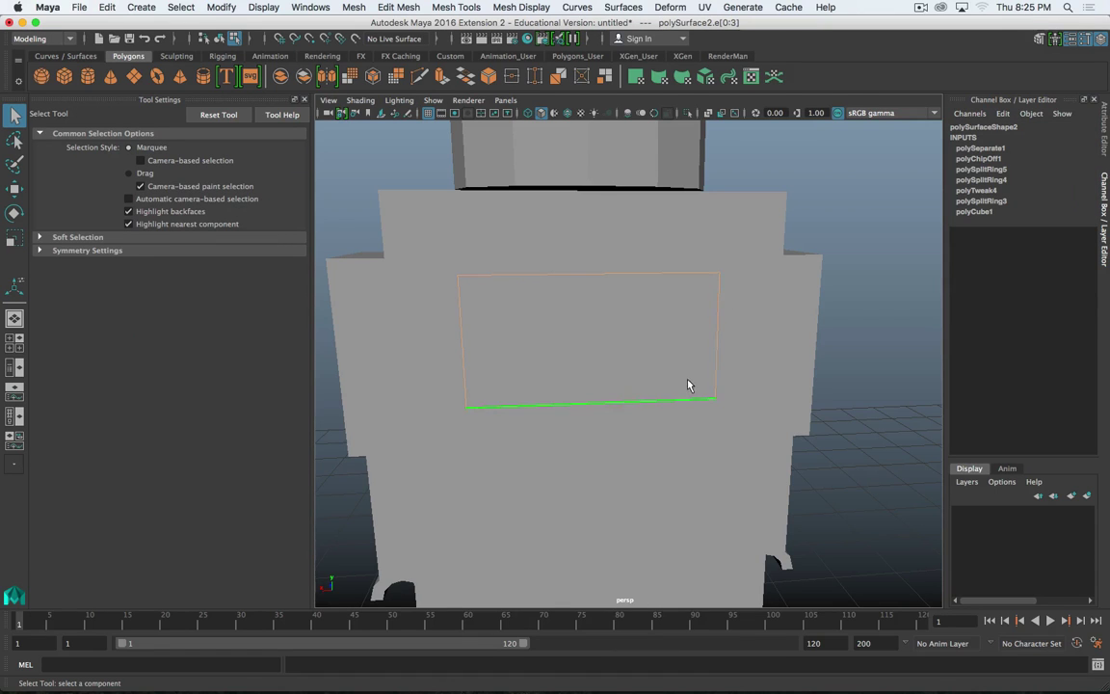
{"action": "right_click", "coordinate": [720, 323], "text": "shift"}
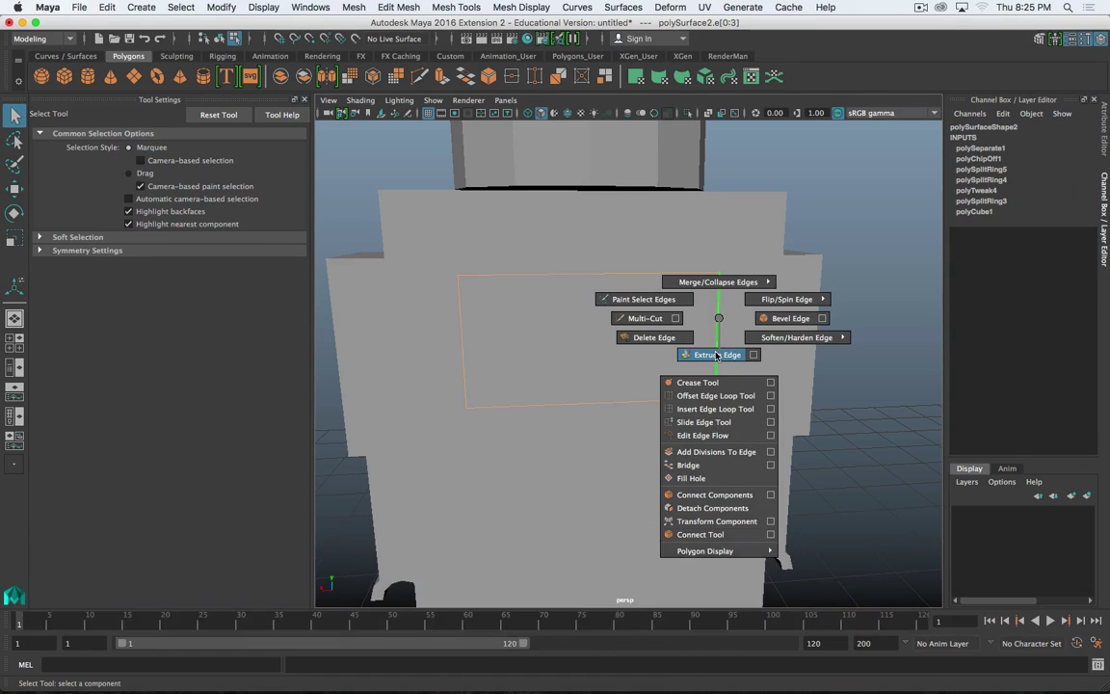
{"action": "left_click", "coordinate": [716, 356]}
{"action": "key", "text": "r"}
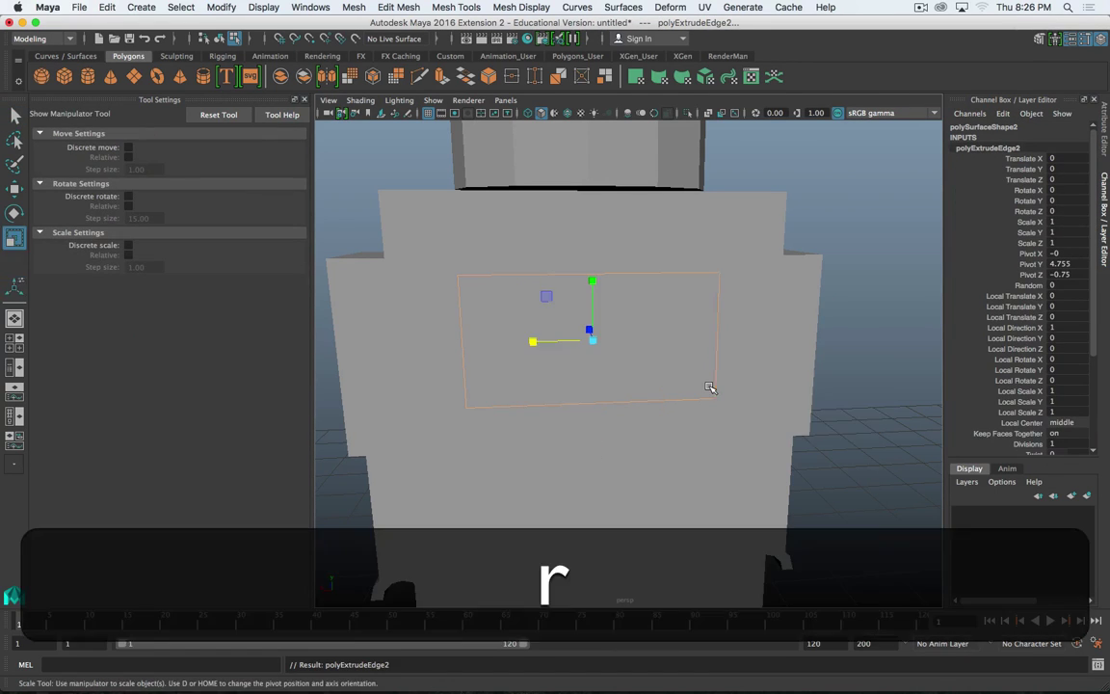
{"action": "left_click_drag", "start_coordinate": [542, 295], "coordinate": [545, 296]}
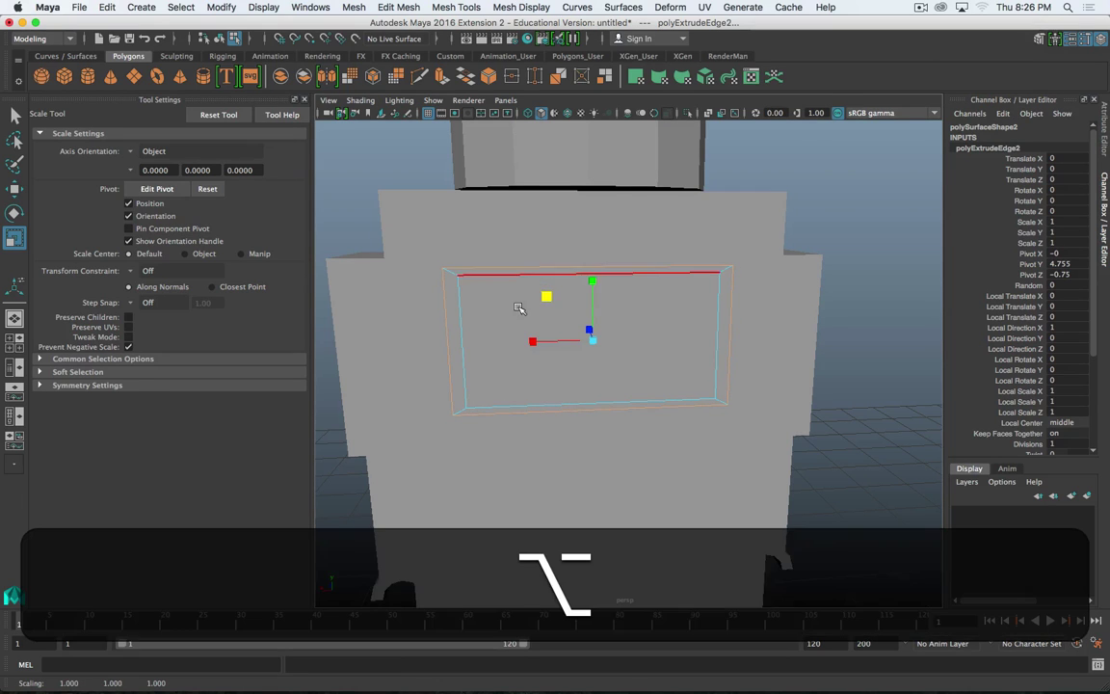
{"action": "left_click_drag", "start_coordinate": [518, 309], "coordinate": [516, 300], "text": "alt"}
{"action": "right_click_drag", "start_coordinate": [525, 293], "coordinate": [539, 294], "text": "alt"}
{"action": "middle_click_drag", "start_coordinate": [538, 294], "coordinate": [580, 342], "text": "alt"}
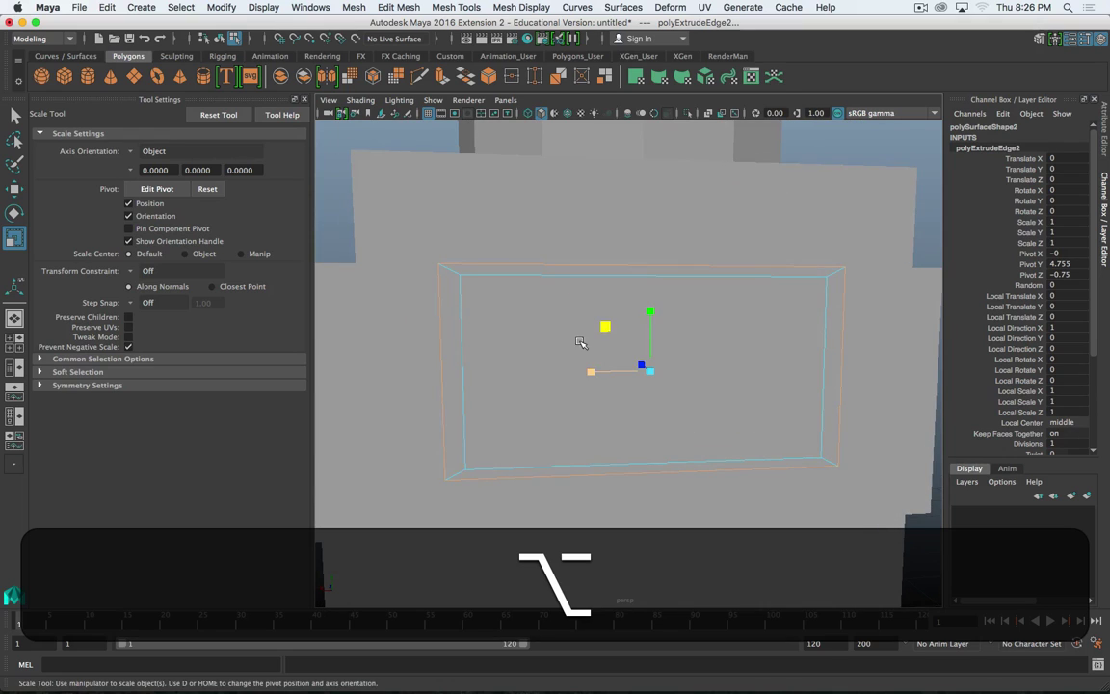
{"action": "key", "text": "z"}
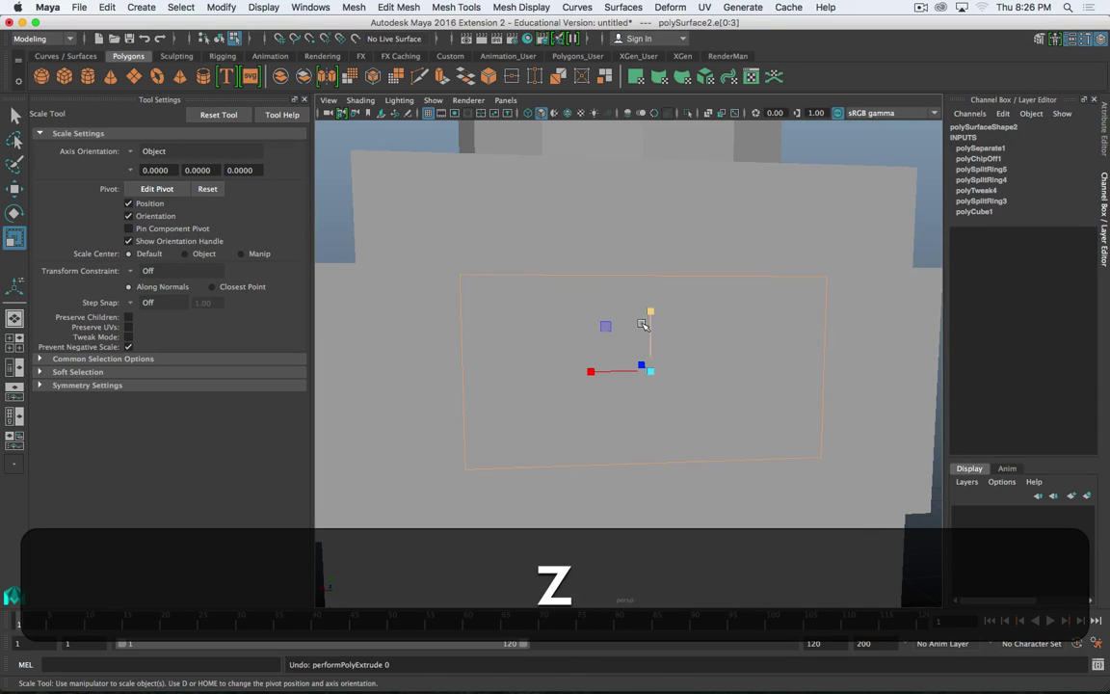
{"action": "key", "text": "z"}
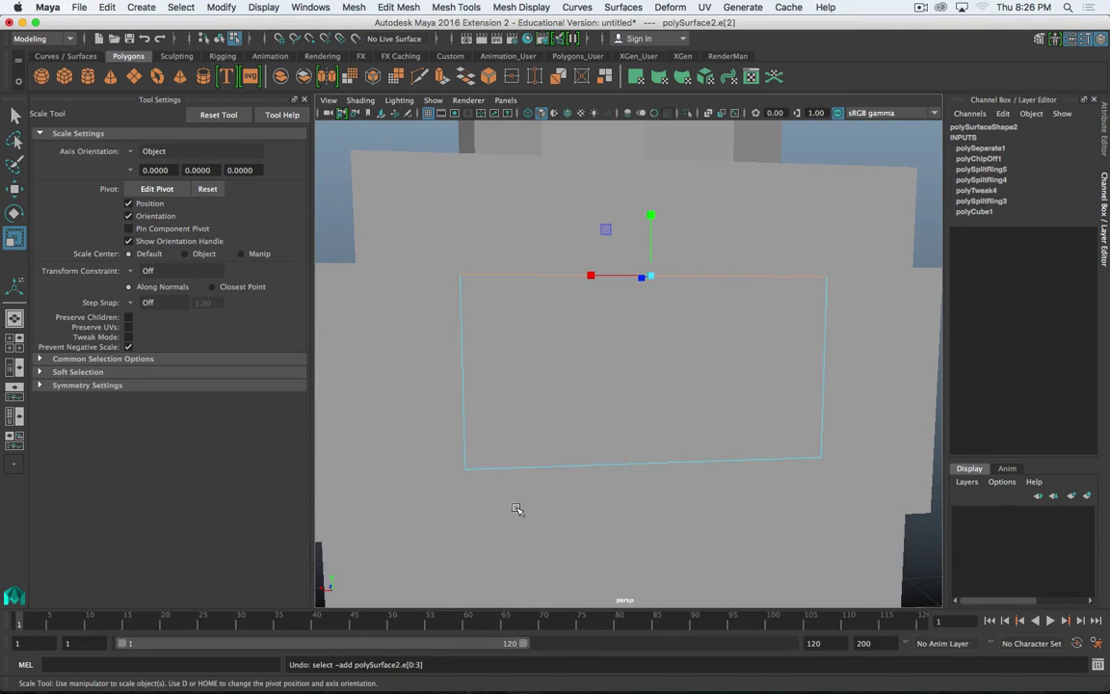
- Extrude all border edges of the extracted torso panel outward with an offset of 0.07
{"action": "double_click", "coordinate": [465, 416]}
{"action": "right_click_drag", "start_coordinate": [464, 415], "coordinate": [479, 453], "text": "shift"}
{"action": "left_click", "coordinate": [778, 399]}
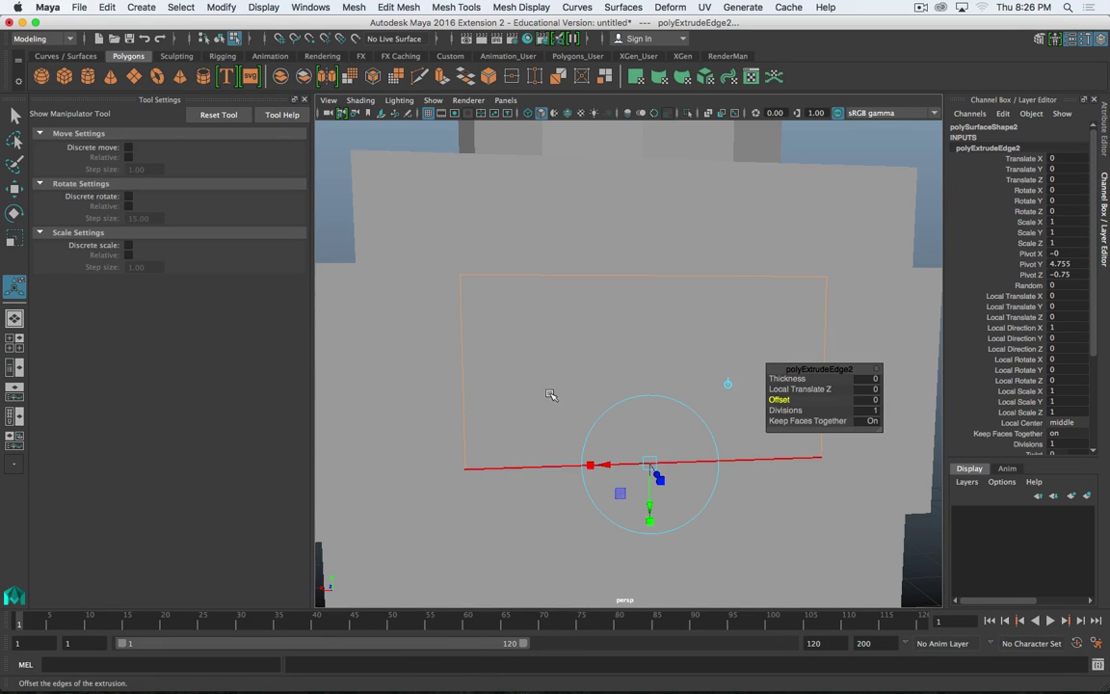
{"action": "middle_click_drag", "start_coordinate": [550, 390], "coordinate": [550, 391], "text": "ctrl"}
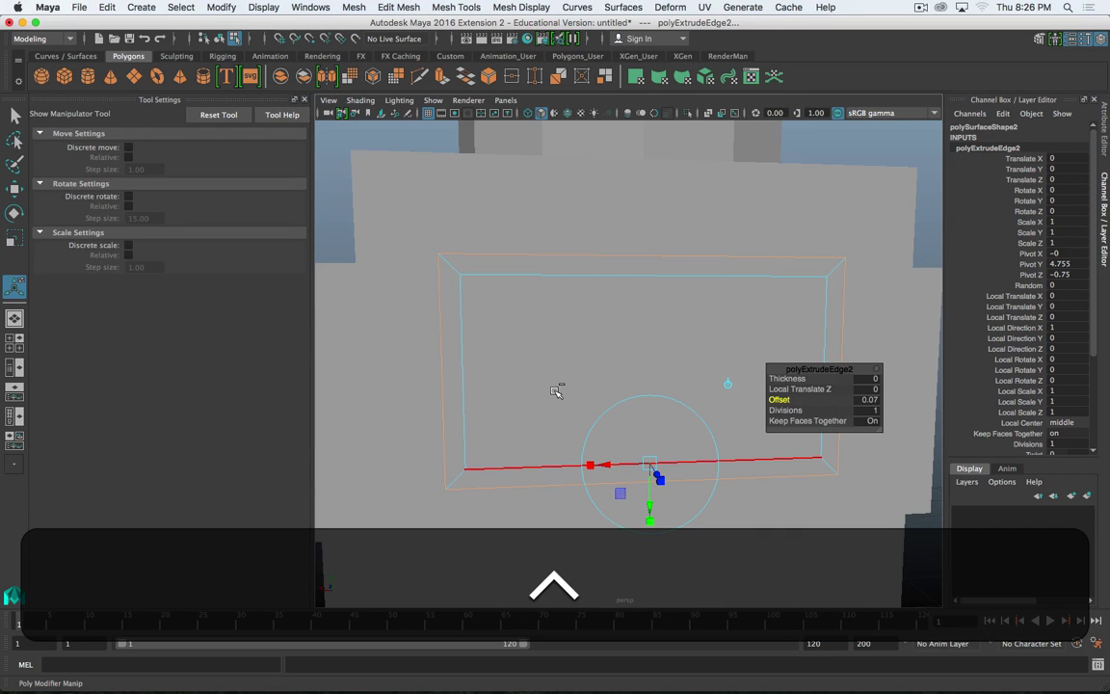
- Check the Google Images results for vents in Chrome as reference, and return to Maya
{"action": "left_click_drag", "start_coordinate": [0, 5], "coordinate": [675, 4]}
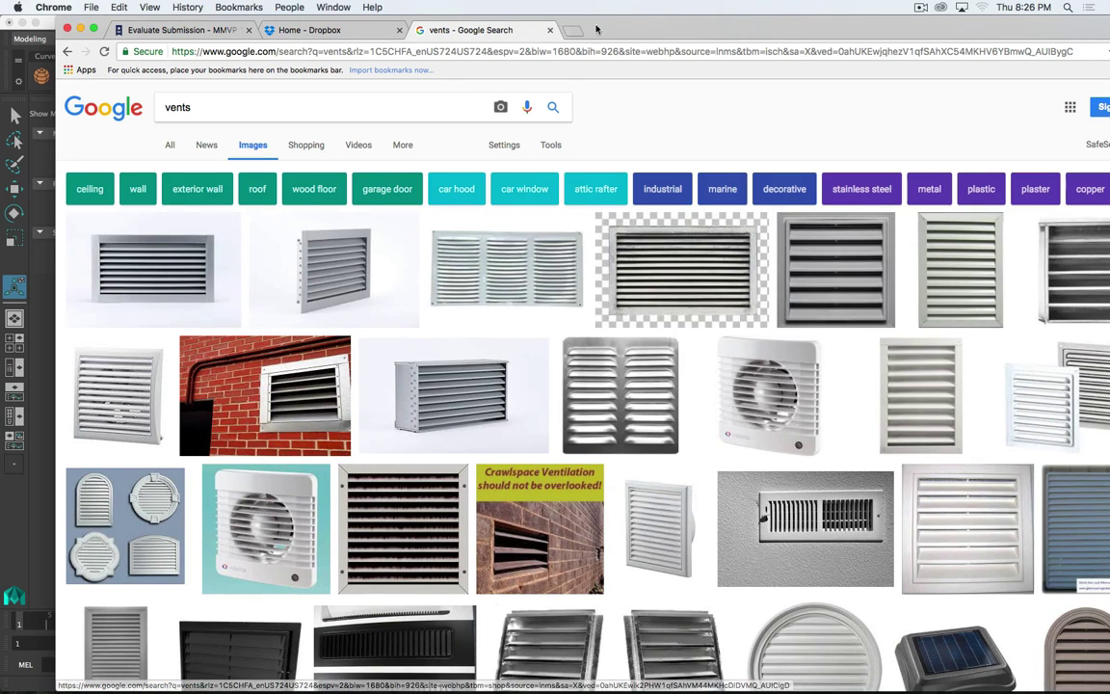
{"action": "key", "text": "super+m"}
{"action": "scroll", "coordinate": [681, 265], "scroll_direction": "down", "scroll_amount": 5}
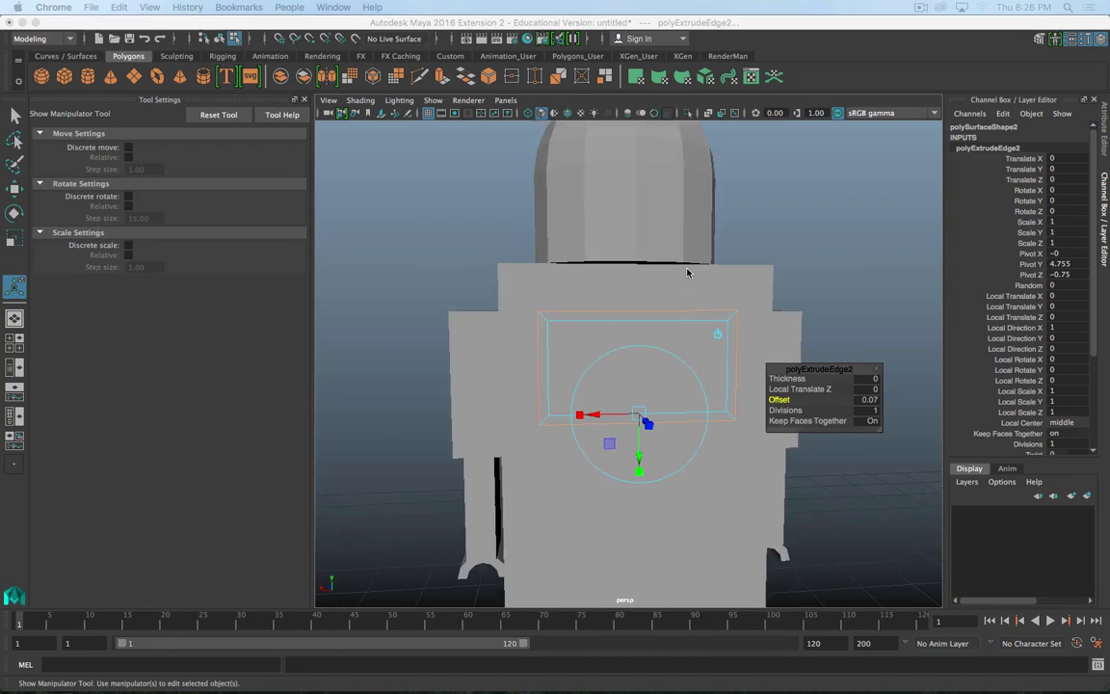
- Select the four narrow faces around the panel's border and extrude them outward into a raised frame
{"action": "scroll", "coordinate": [669, 339], "scroll_direction": "up", "scroll_amount": 4}
{"action": "left_click_drag", "start_coordinate": [670, 334], "coordinate": [612, 320], "text": "alt"}
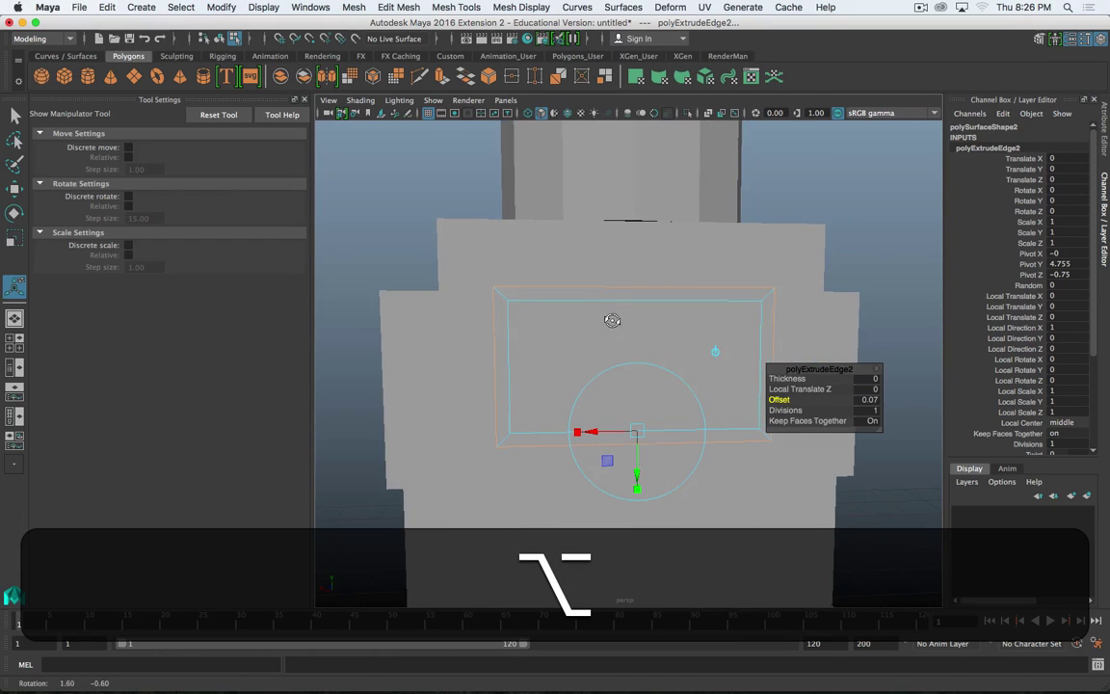
{"action": "right_click_drag", "start_coordinate": [727, 295], "coordinate": [725, 327]}
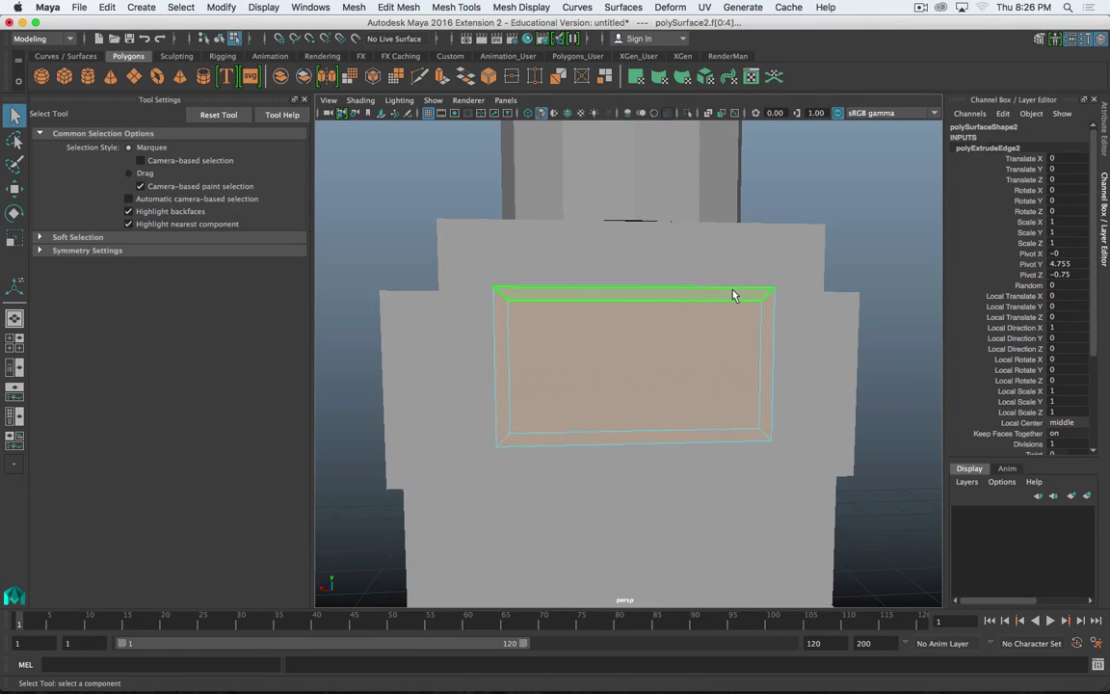
{"action": "left_click", "coordinate": [771, 327]}
{"action": "left_click", "coordinate": [770, 323], "text": "shift"}
{"action": "left_click", "coordinate": [696, 436], "text": "shift"}
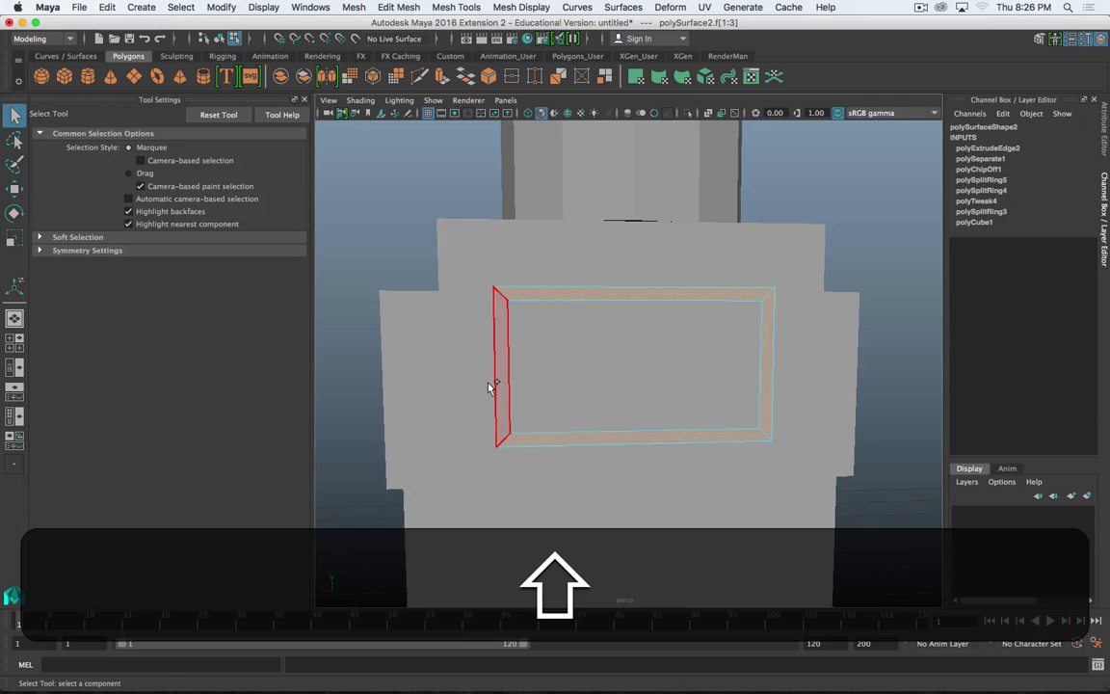
{"action": "left_click", "coordinate": [502, 379], "text": "shift"}
{"action": "right_click_drag", "start_coordinate": [503, 375], "coordinate": [495, 404], "text": "shift"}
{"action": "key", "text": "alt+w"}
{"action": "left_click_drag", "start_coordinate": [643, 377], "coordinate": [543, 290], "text": "alt"}
- Insert two vertical edge loops across the framed panel with the Insert Edge Loop Tool set to multiple edge loops
{"action": "right_click", "coordinate": [560, 267], "text": "shift"}
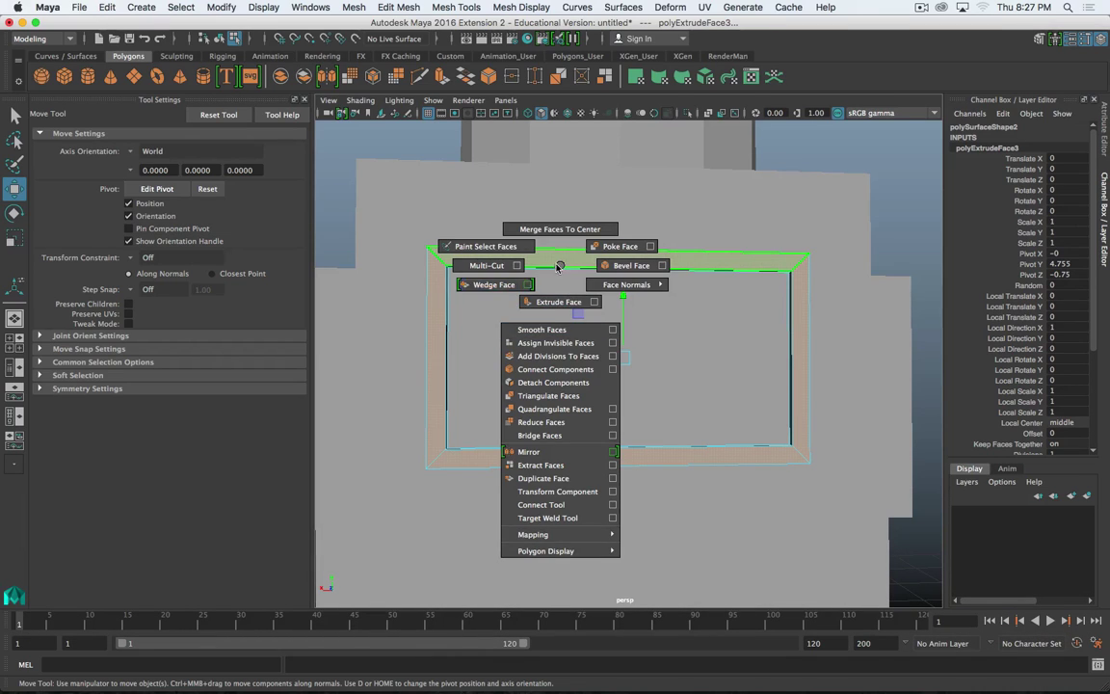
{"action": "right_click", "coordinate": [570, 264]}
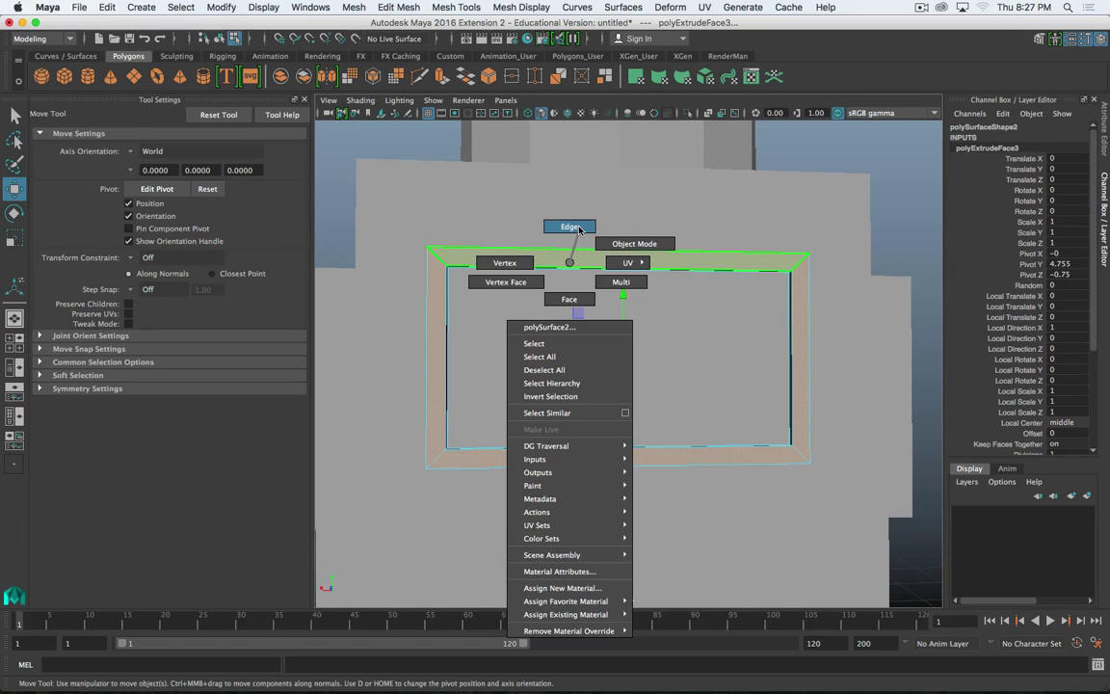
{"action": "right_click_drag", "start_coordinate": [579, 229], "coordinate": [578, 228]}
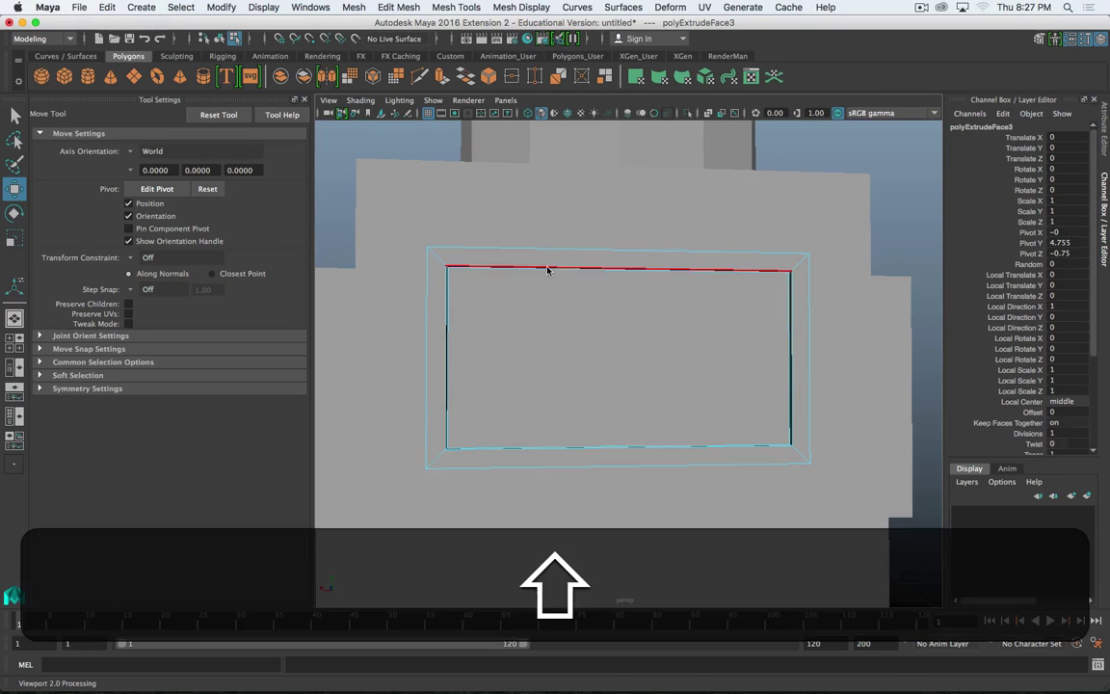
{"action": "right_click", "coordinate": [548, 267], "text": "shift"}
{"action": "left_click", "coordinate": [549, 268]}
{"action": "right_click_drag", "start_coordinate": [557, 267], "coordinate": [610, 357], "text": "shift"}
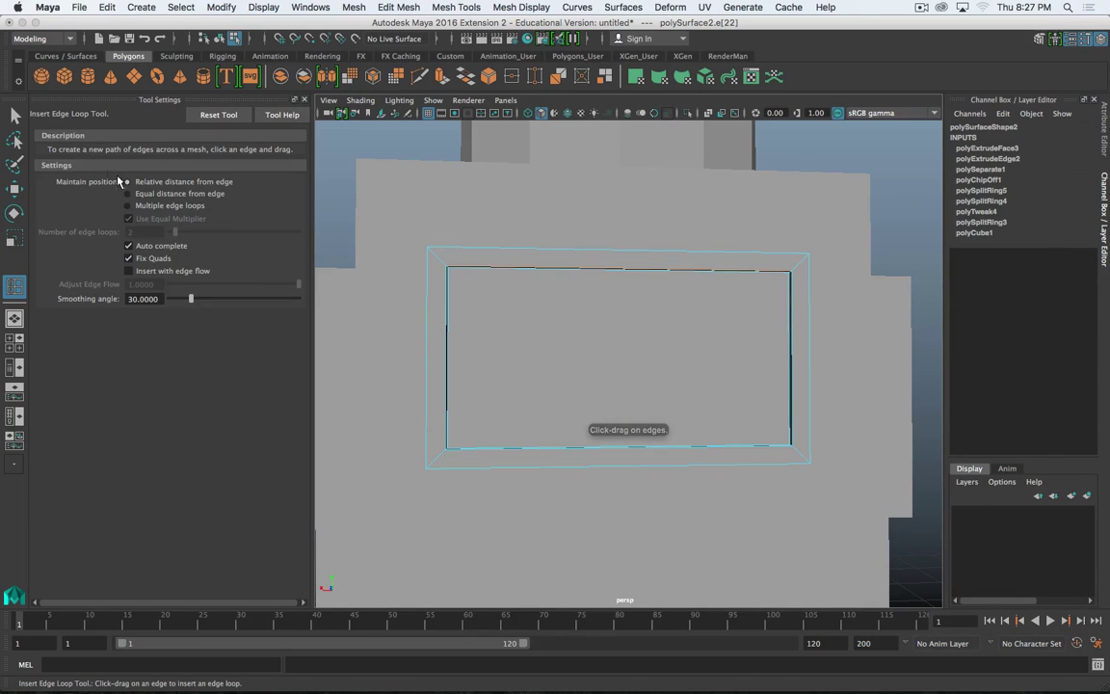
{"action": "left_click", "coordinate": [128, 205]}
{"action": "left_click", "coordinate": [620, 272]}
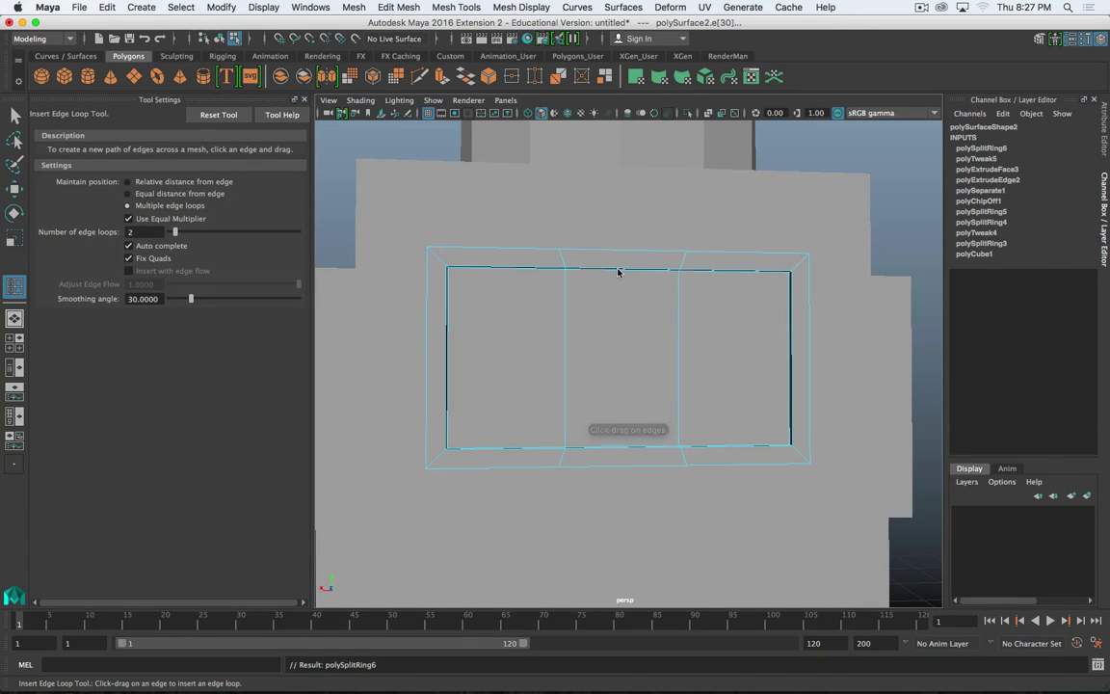
- Scale the two vertical edge loops apart horizontally until they sit just inside the frame's inner side edges
{"action": "key", "text": "w"}
{"action": "left_click", "coordinate": [678, 339]}
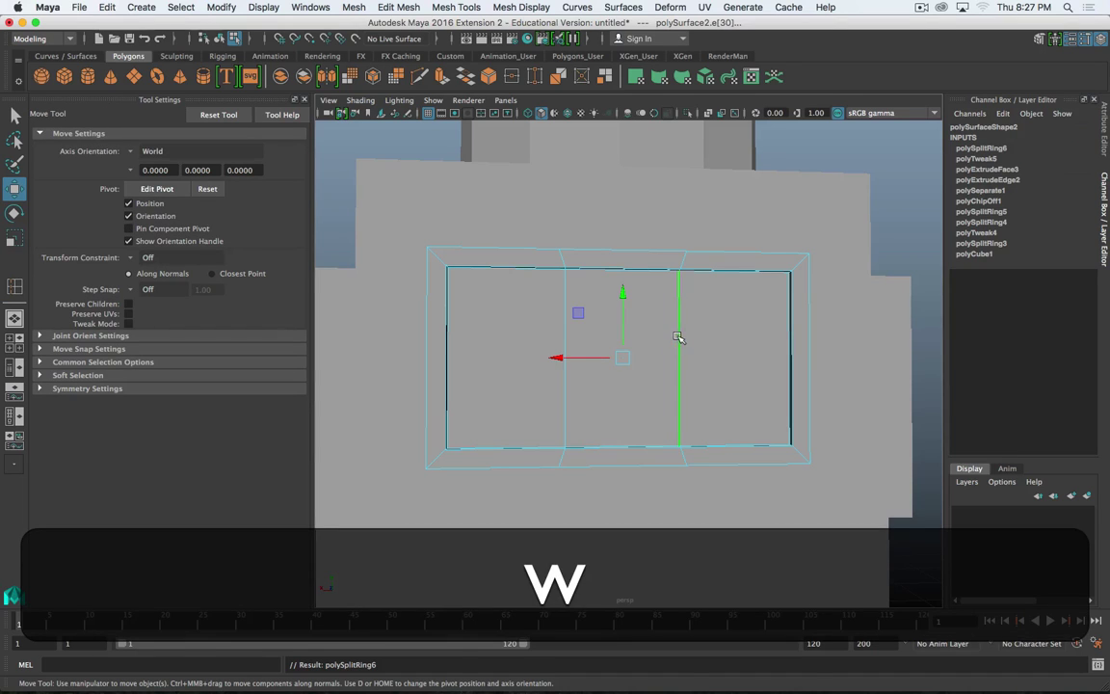
{"action": "key", "text": "shift"}
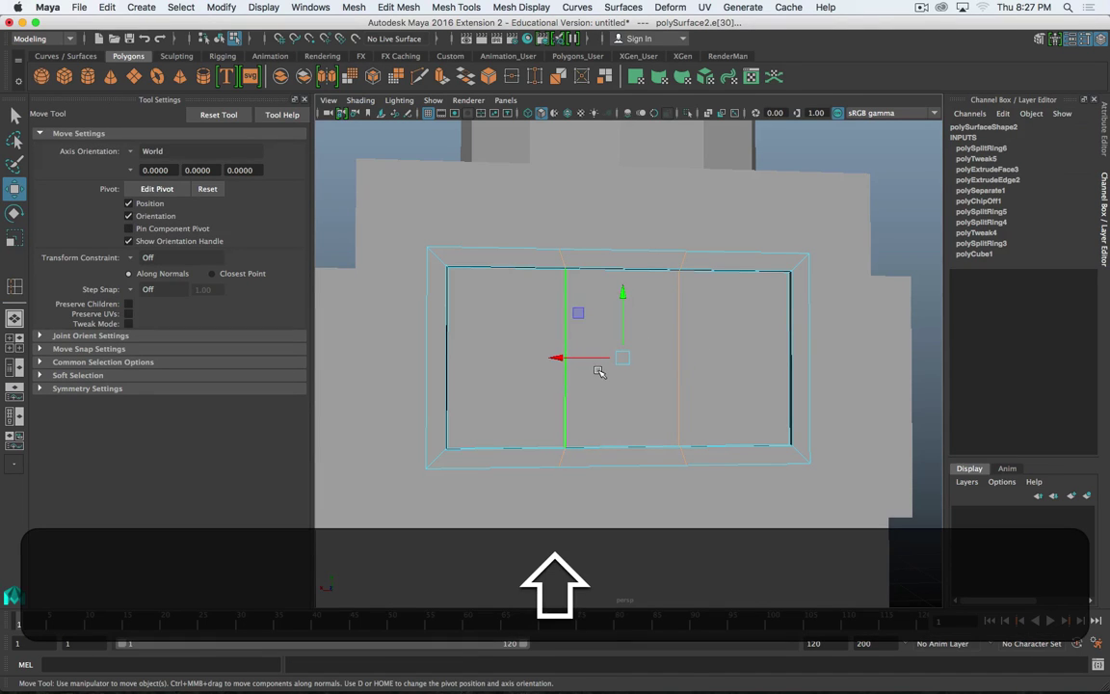
{"action": "key", "text": "shift+r"}
{"action": "left_click_drag", "start_coordinate": [564, 359], "coordinate": [510, 365]}
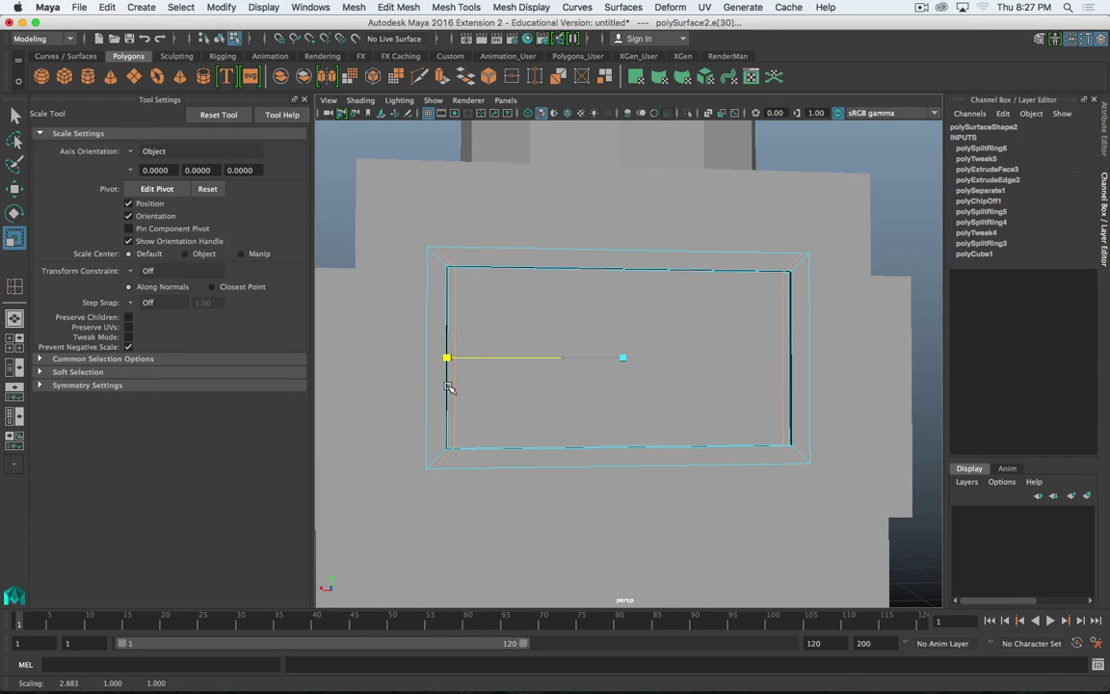
{"action": "left_click_drag", "start_coordinate": [448, 386], "coordinate": [448, 386]}
- Insert 16 evenly spaced horizontal edge loops across the framed panel with the Insert Edge Loop Tool
{"action": "left_click_drag", "start_coordinate": [710, 330], "coordinate": [555, 306], "text": "alt"}
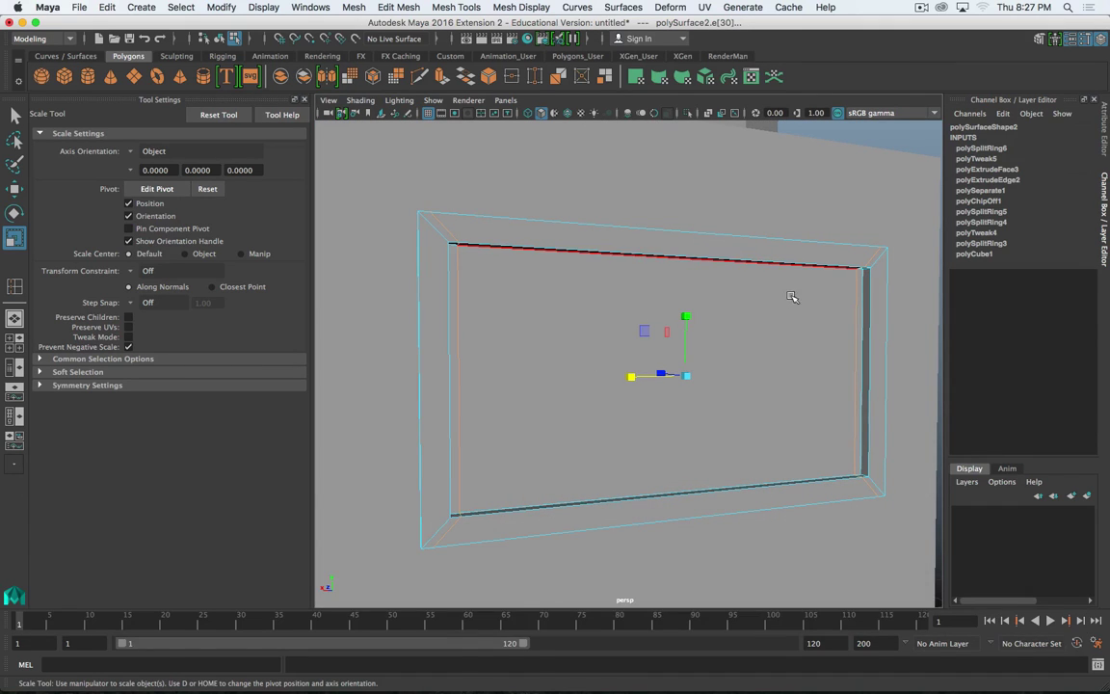
{"action": "key", "text": "shift"}
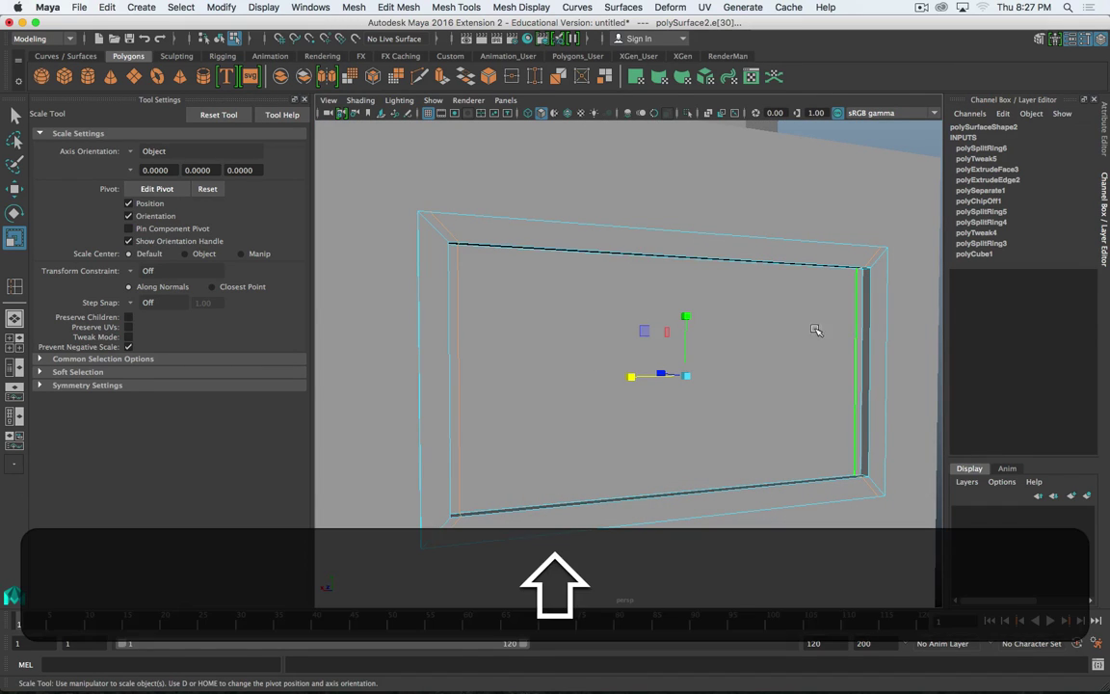
{"action": "right_click", "coordinate": [861, 316], "text": "shift"}
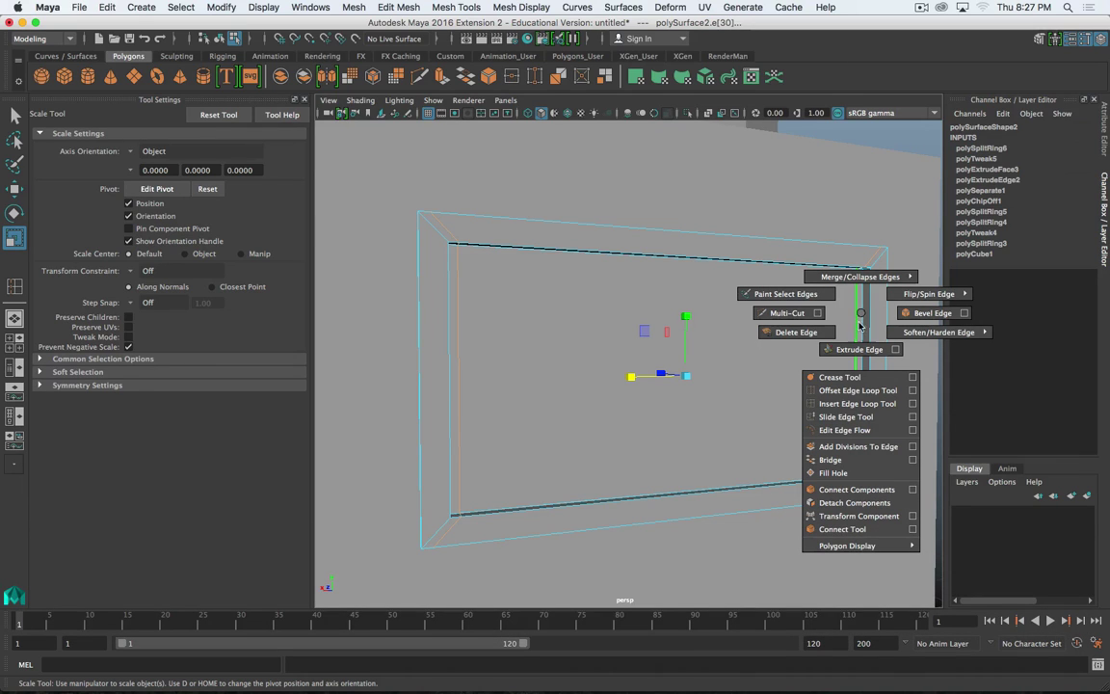
{"action": "left_click", "coordinate": [908, 402]}
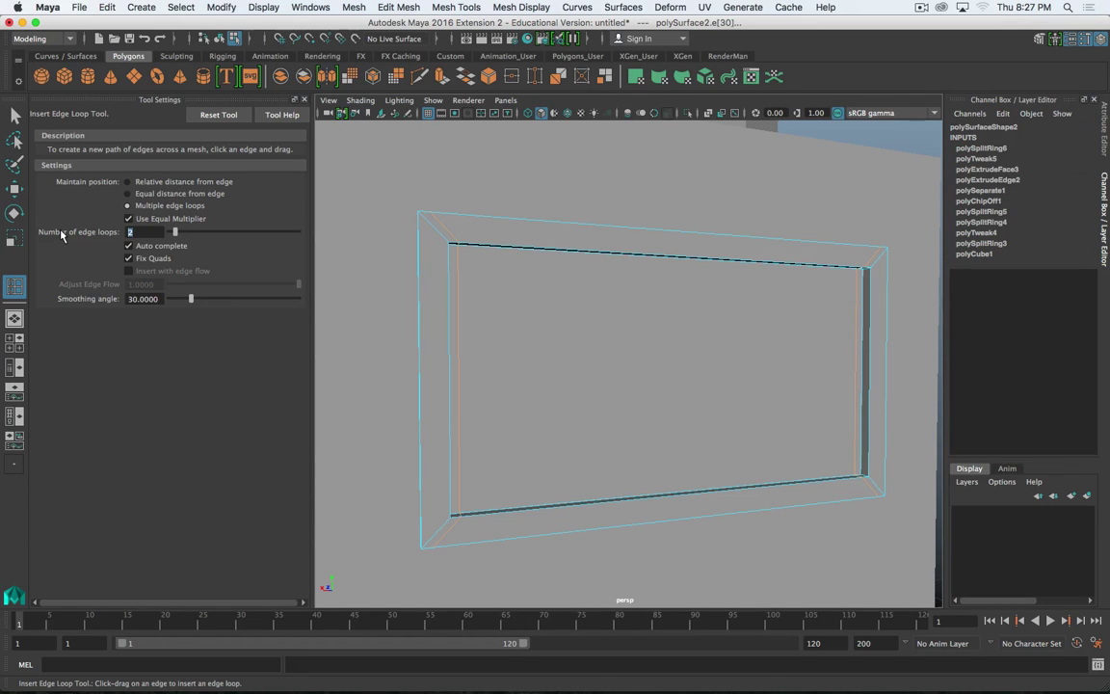
{"action": "type", "text": "2"}
{"action": "key", "text": "BackSpace"}
{"action": "key", "text": "BackSpace"}
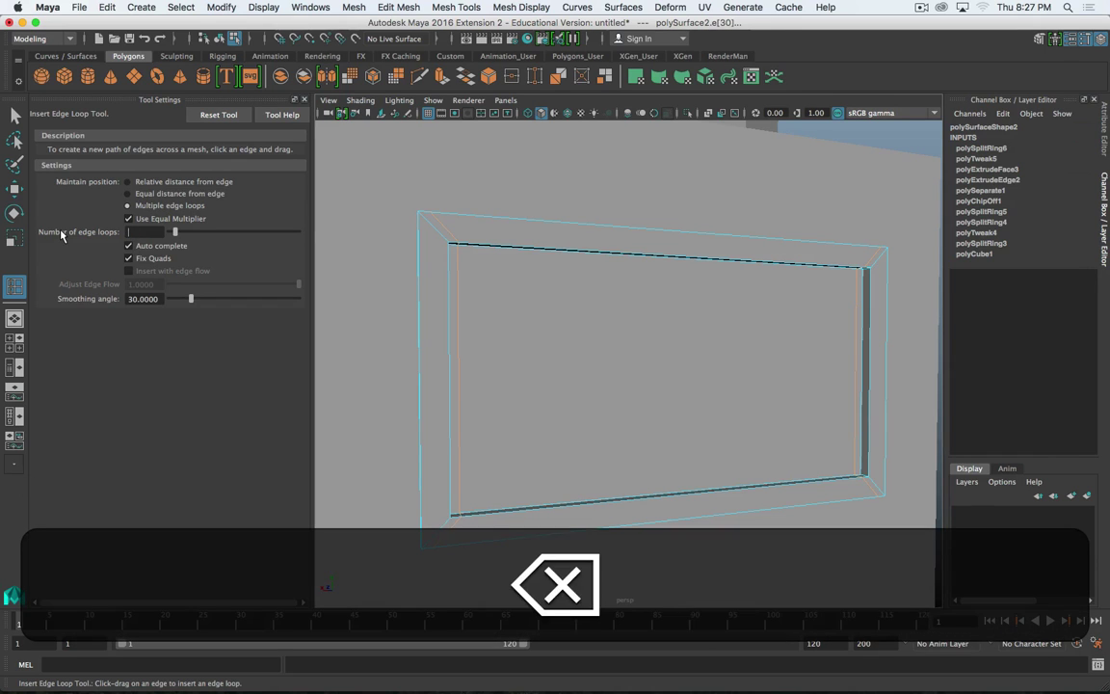
{"action": "type", "text": "16"}
{"action": "key", "text": "Return"}
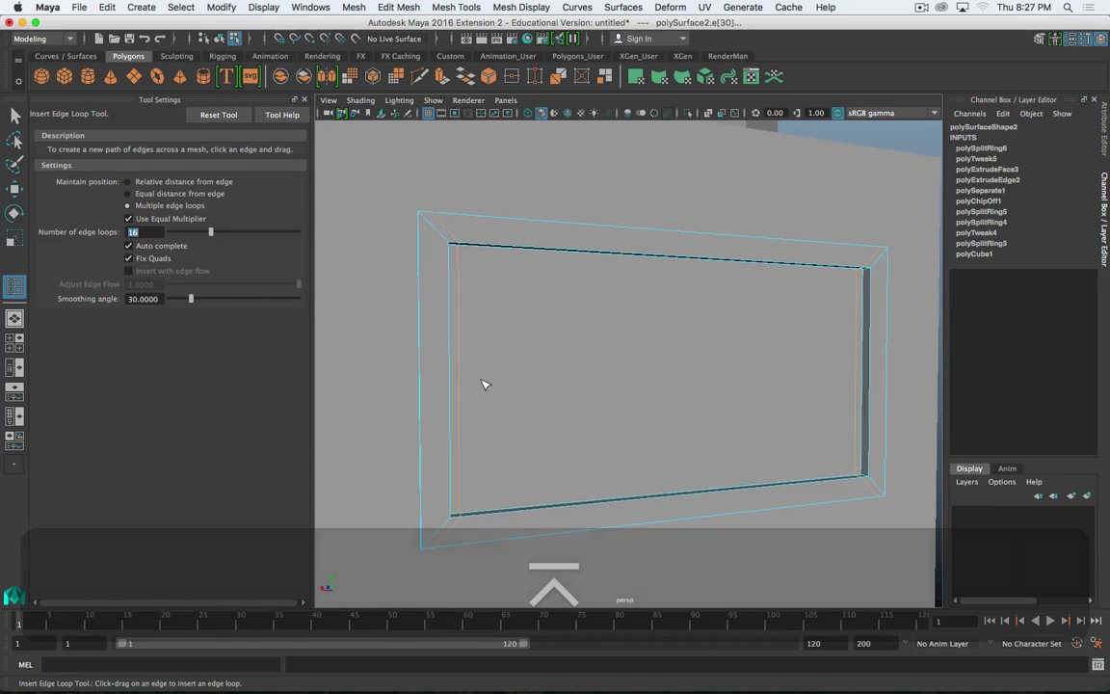
{"action": "left_click", "coordinate": [460, 379]}
{"action": "mouse_move", "coordinate": [677, 390]}
{"action": "left_mouse_down", "text": "alt"}
{"action": "mouse_move", "coordinate": [645, 377]}
{"action": "mouse_move", "coordinate": [677, 362]}
{"action": "mouse_move", "coordinate": [664, 383]}
{"action": "left_mouse_up", "text": "alt"}
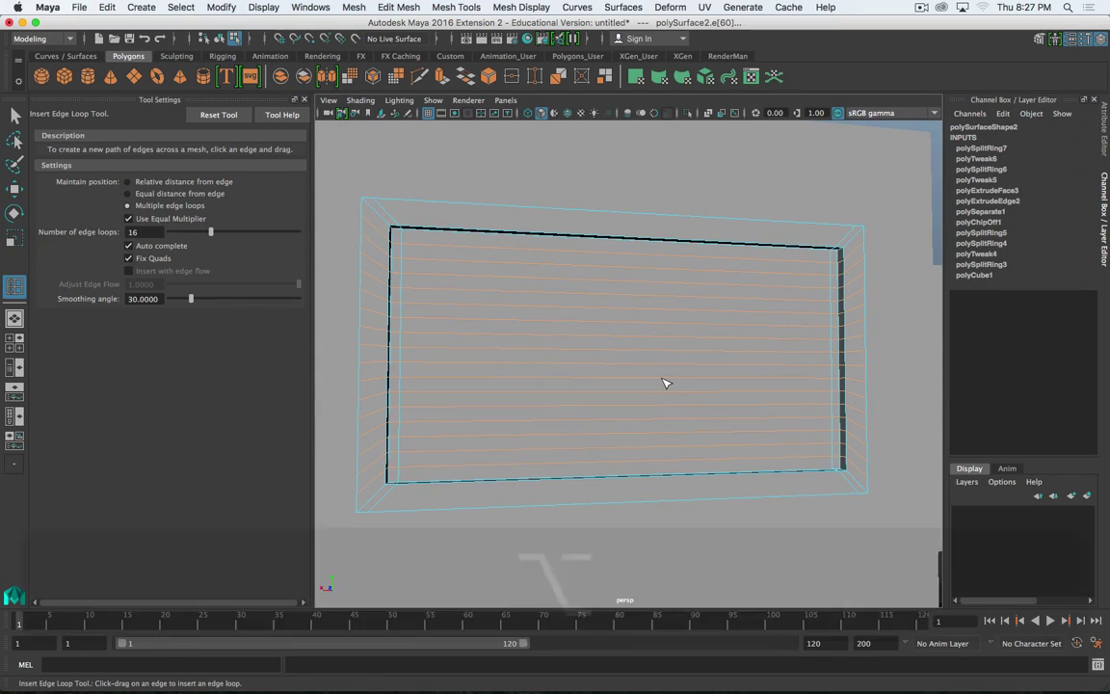
- Select eight alternate horizontal strip faces of the panel, starting with the second strip from its lower edge
{"action": "key", "text": "w"}
{"action": "left_click", "coordinate": [610, 448]}
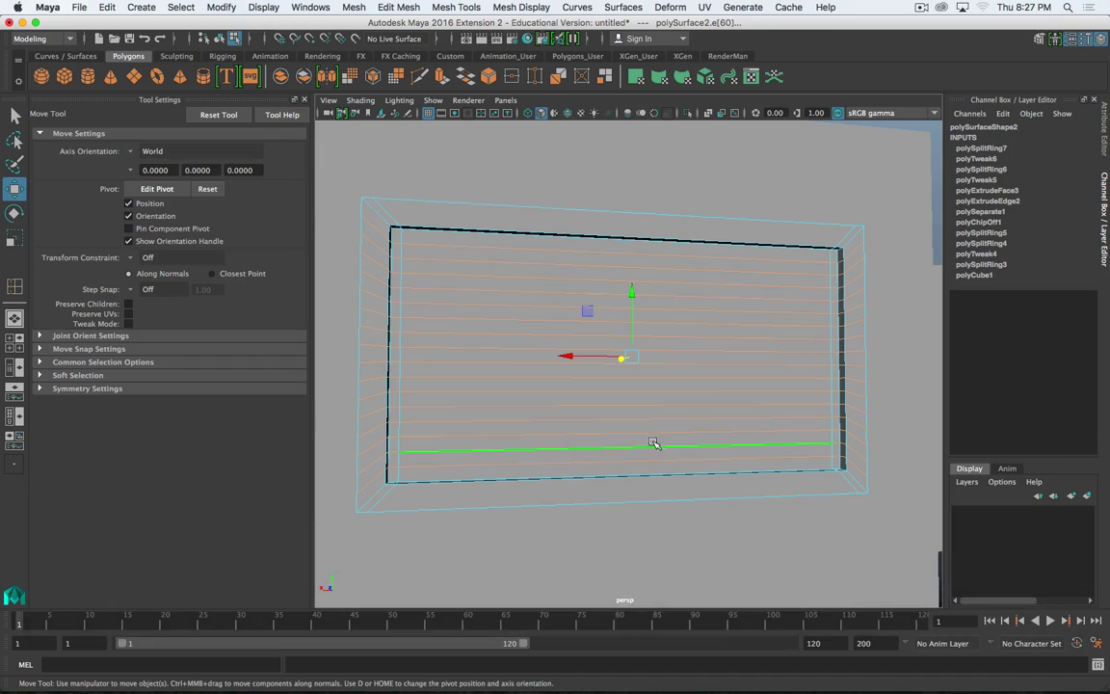
{"action": "right_click_drag", "start_coordinate": [668, 312], "coordinate": [669, 347]}
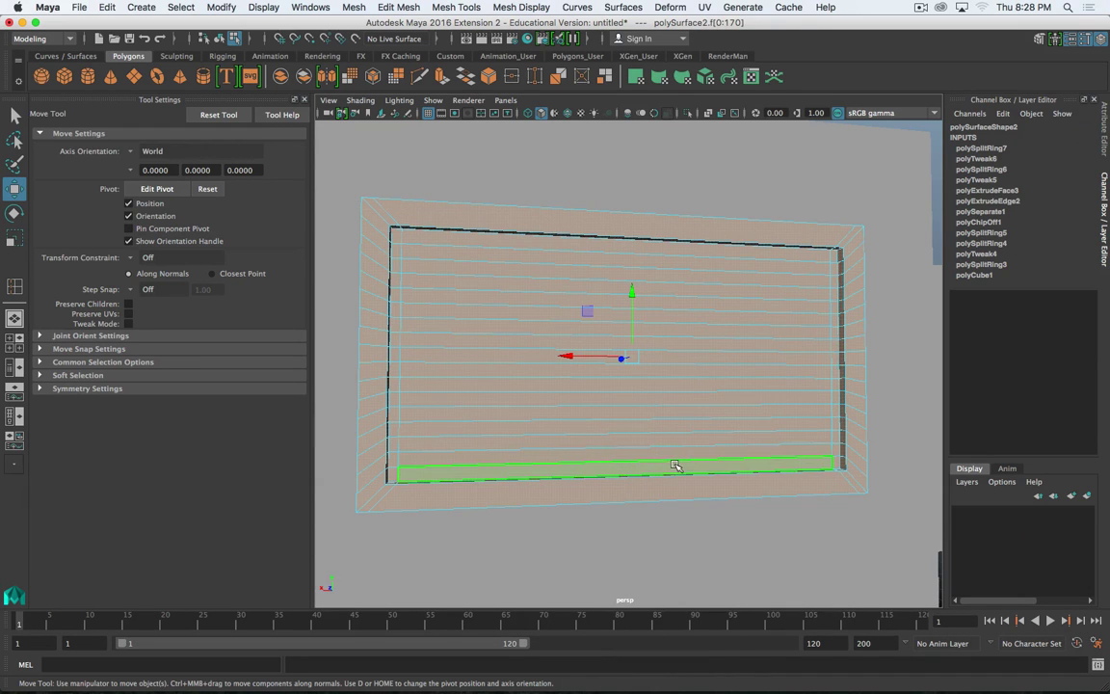
{"action": "left_click", "coordinate": [686, 454]}
{"action": "key", "text": "Up"}
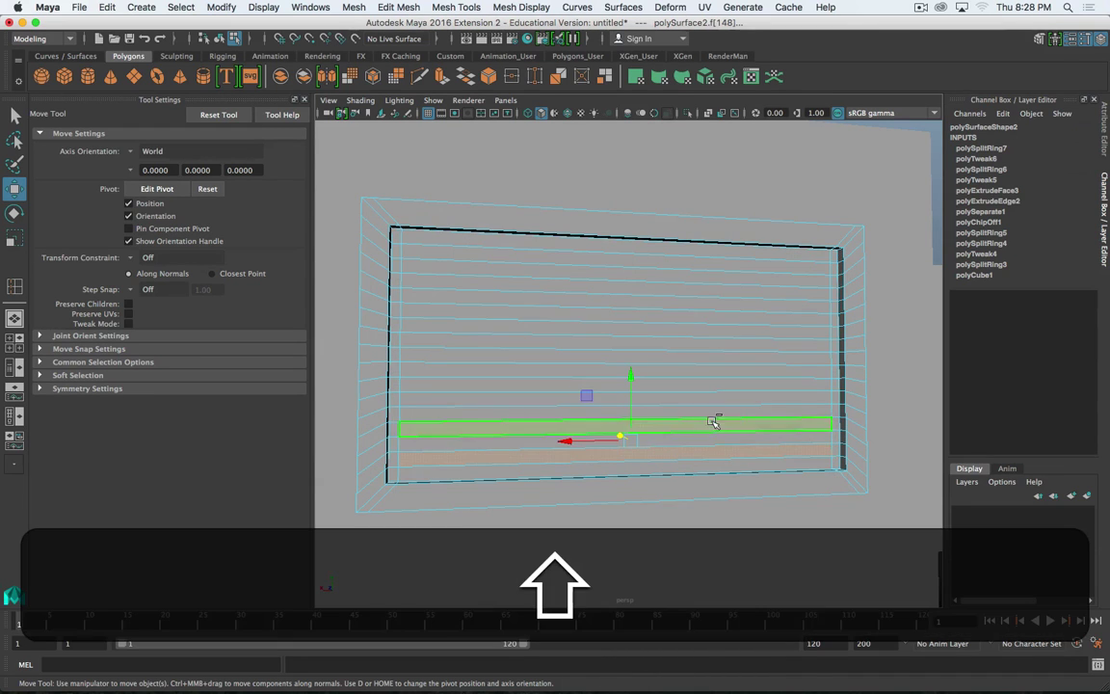
{"action": "key", "text": "Up"}
{"action": "key", "text": "Up"}
{"action": "key", "text": "Up"}
{"action": "key", "text": "Up"}
{"action": "key", "text": "Up"}
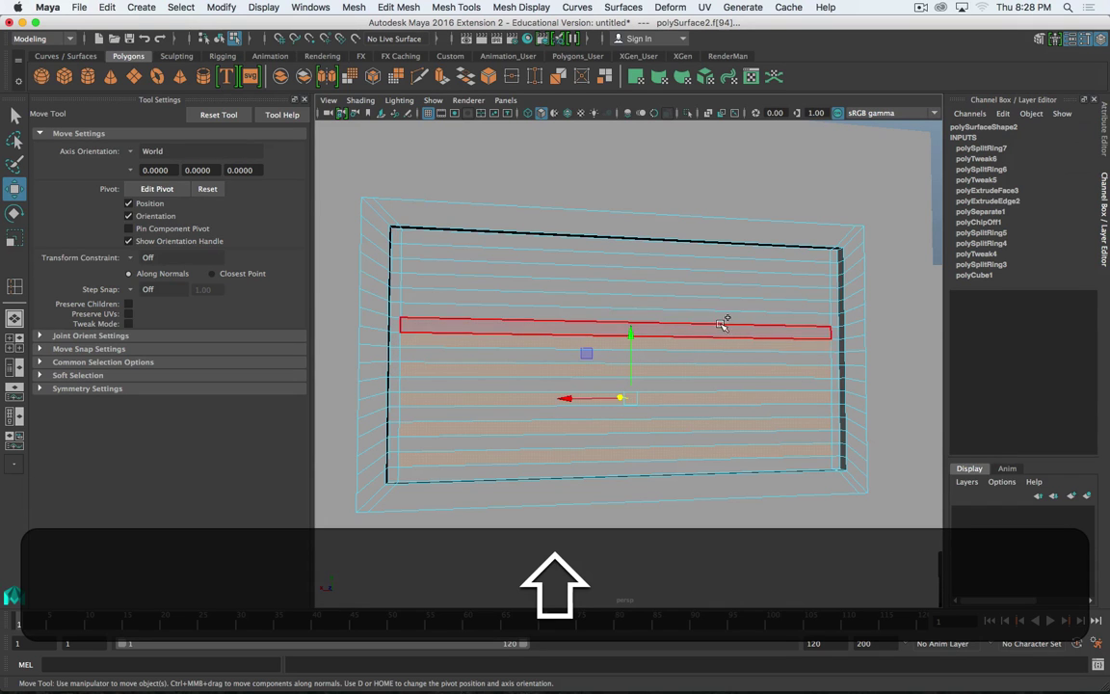
{"action": "key", "text": "Up"}
{"action": "key", "text": "Up"}
{"action": "key", "text": "Up"}
{"action": "key", "text": "Up"}
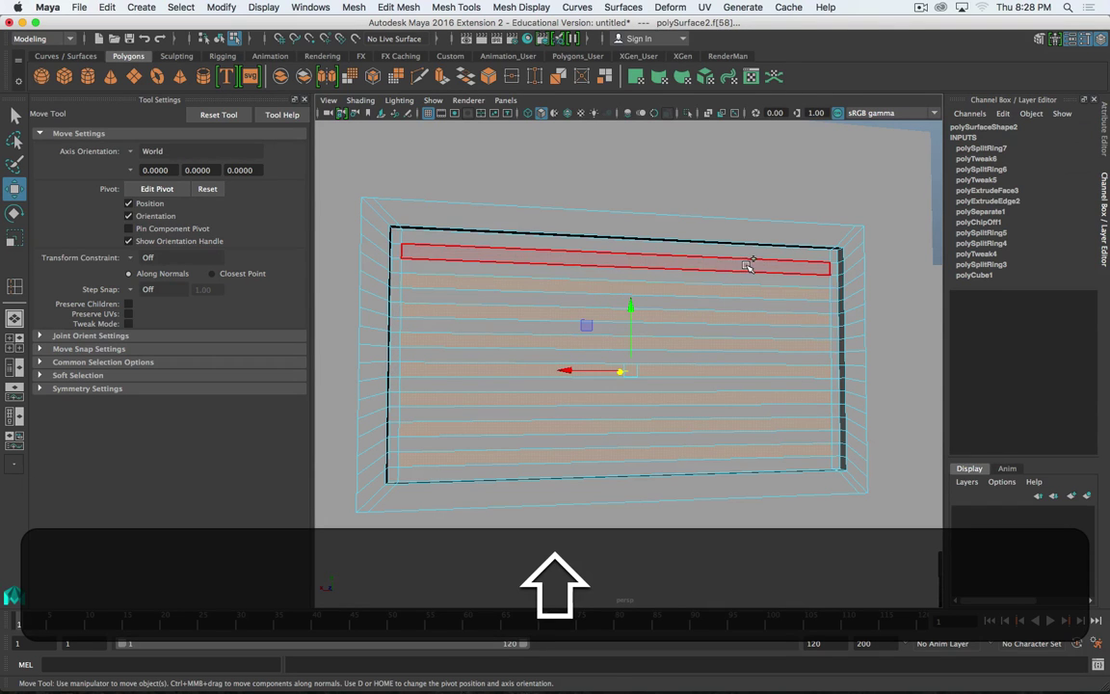
- Extrude the selected strips into the panel as angled slots, with local translate Y -0.053 and Z -0.08
{"action": "left_click_drag", "start_coordinate": [740, 282], "coordinate": [830, 393], "text": "alt+shift"}
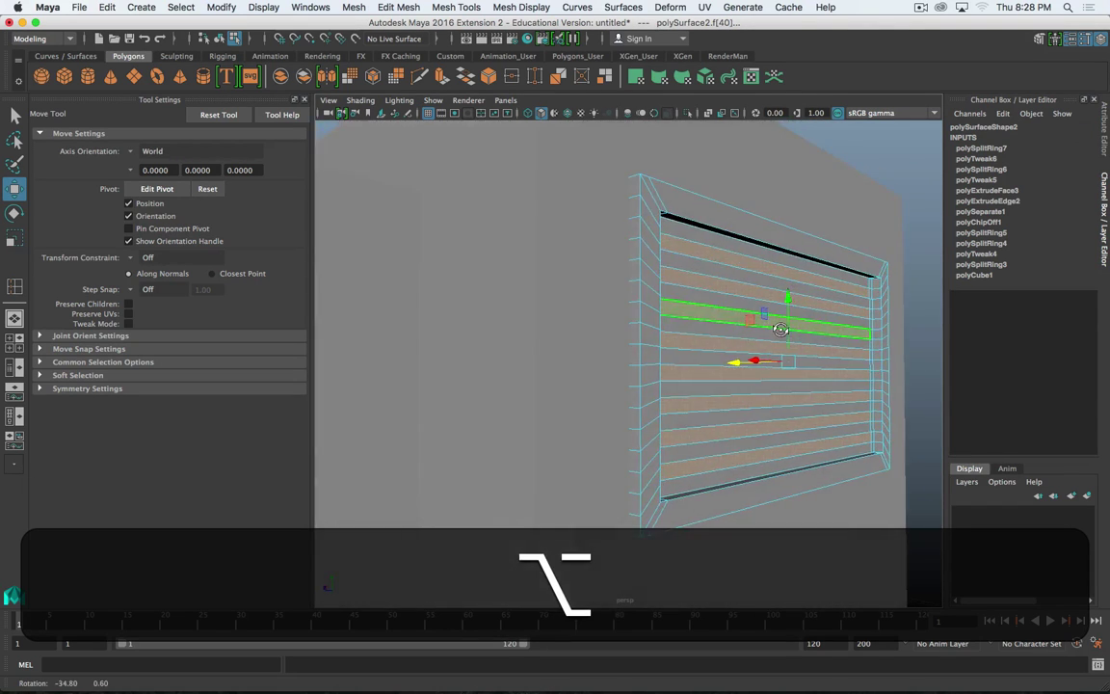
{"action": "right_click", "coordinate": [830, 396], "text": "shift"}
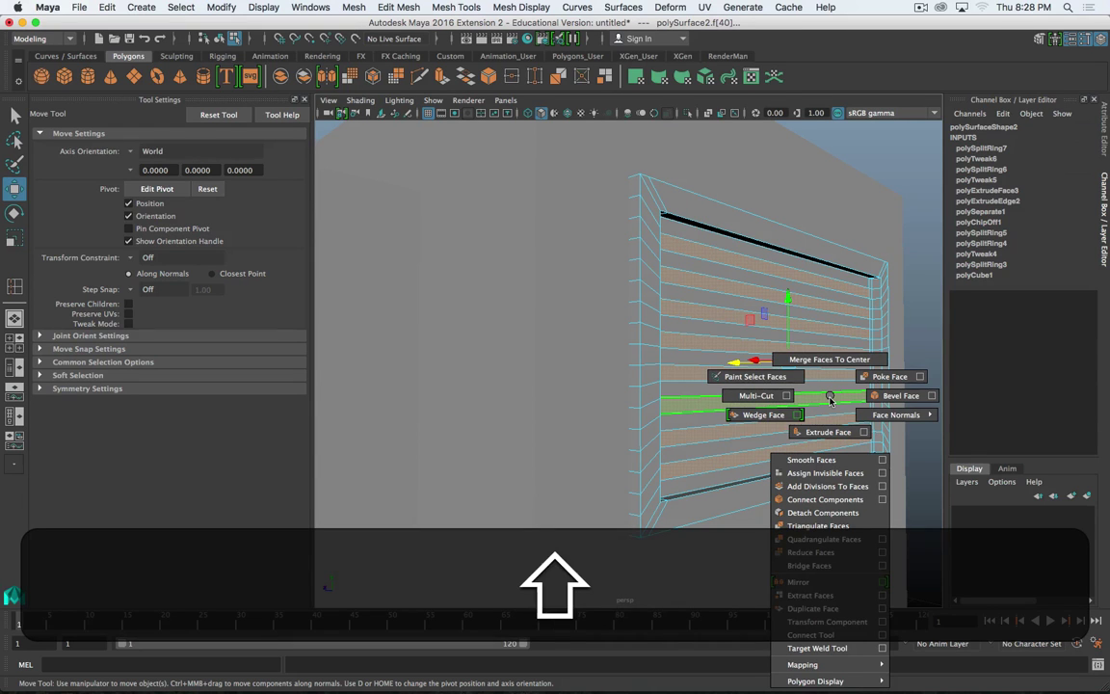
{"action": "left_click", "coordinate": [829, 432]}
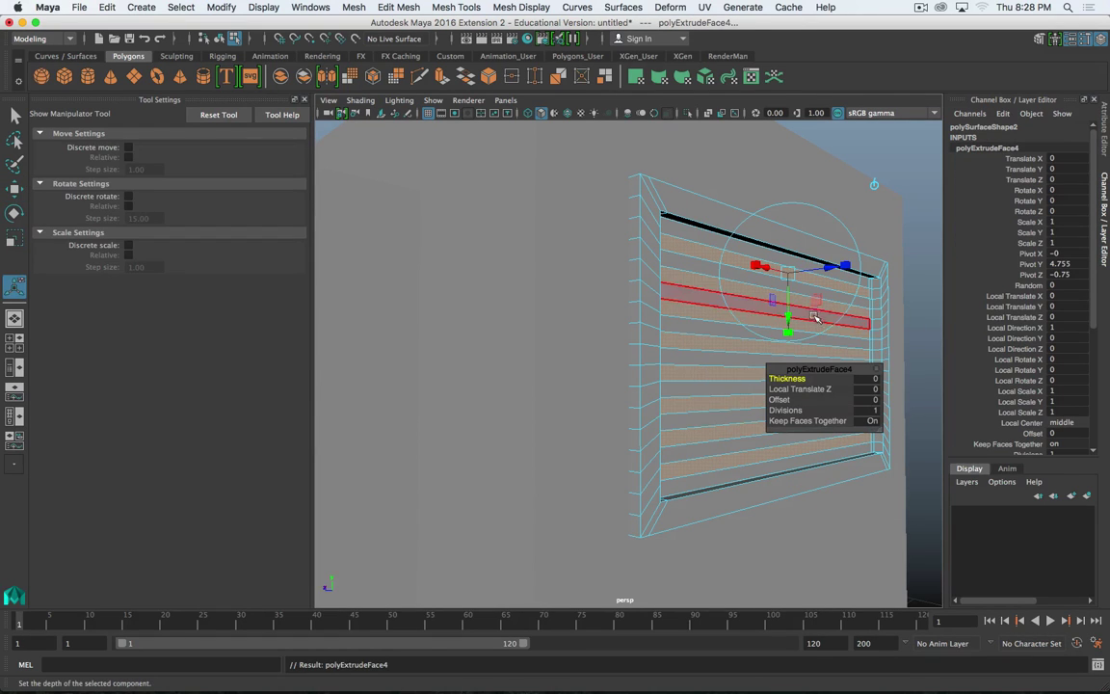
{"action": "left_click_drag", "start_coordinate": [816, 302], "coordinate": [792, 291]}
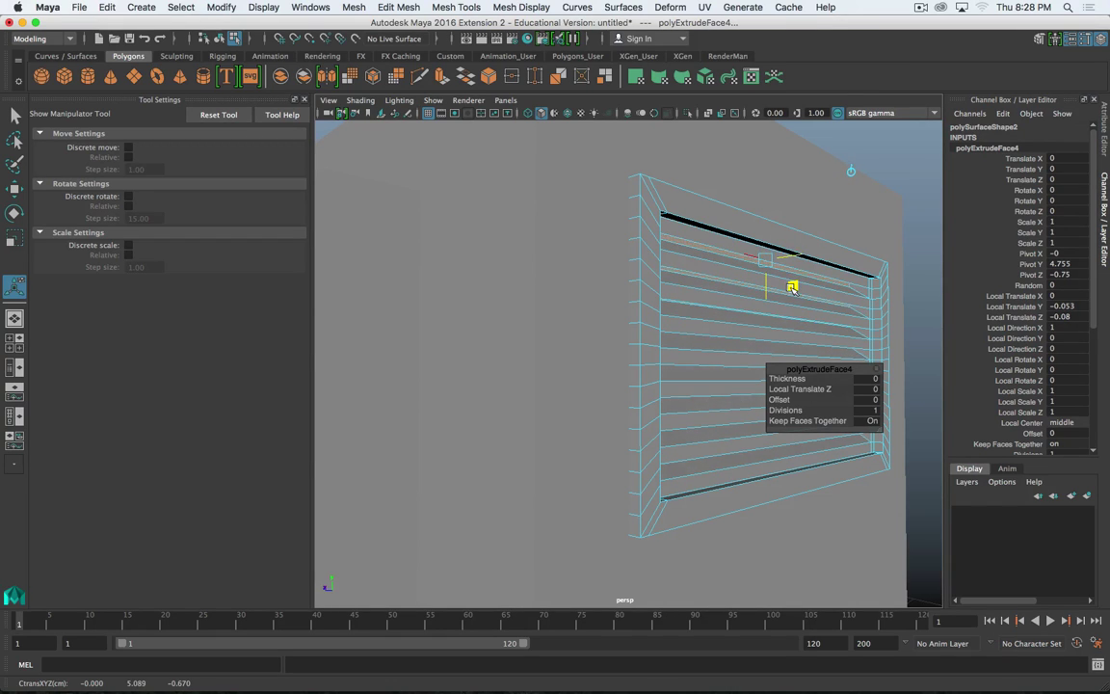
{"action": "left_click_drag", "start_coordinate": [792, 287], "coordinate": [702, 351], "text": "alt"}
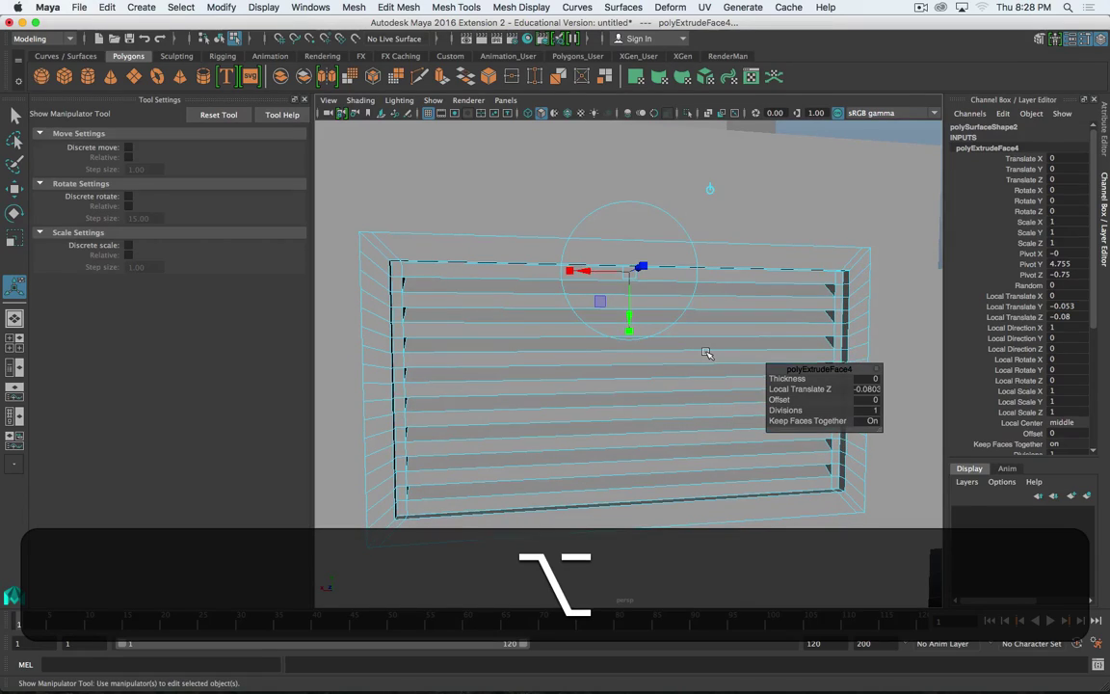
- Delete the extruded faces at the back of the slots
{"action": "key", "text": "BackSpace"}
{"action": "left_click_drag", "start_coordinate": [806, 396], "coordinate": [665, 400], "text": "alt"}
{"action": "scroll", "coordinate": [754, 400], "scroll_direction": "down", "scroll_amount": 1}
{"action": "scroll", "coordinate": [758, 401], "scroll_direction": "up", "scroll_amount": 1}
{"action": "scroll", "coordinate": [751, 401], "scroll_direction": "down", "scroll_amount": 1}
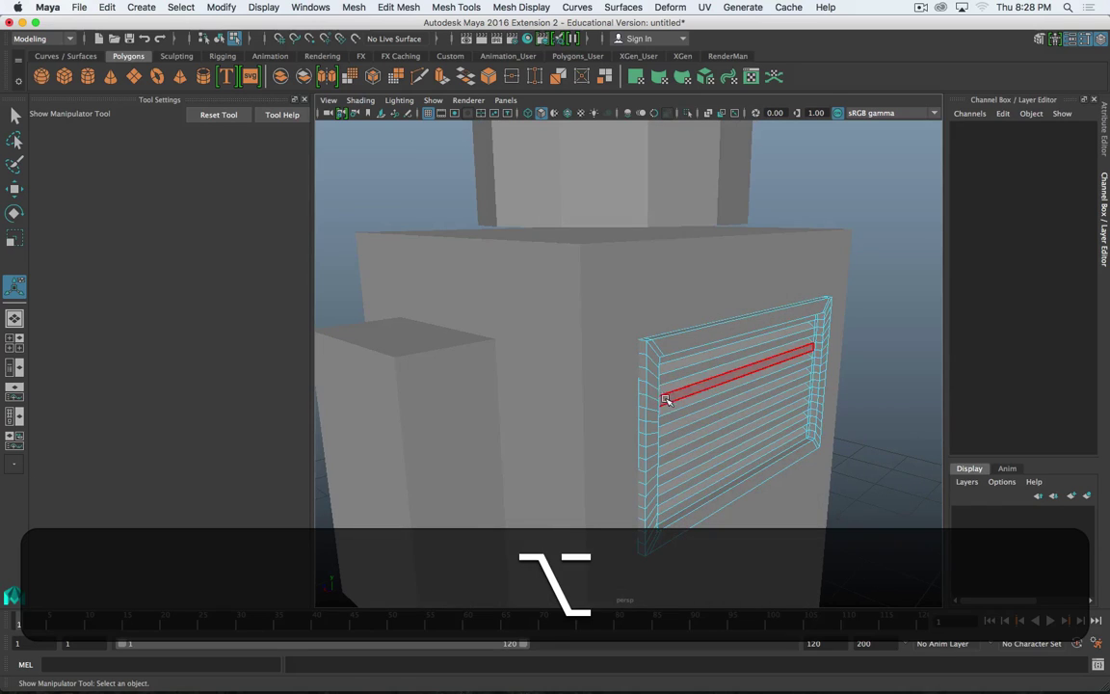
- Move the whole vent to Translate Z -0.024 and check it in smooth preview
{"action": "right_click_drag", "start_coordinate": [701, 316], "coordinate": [766, 295]}
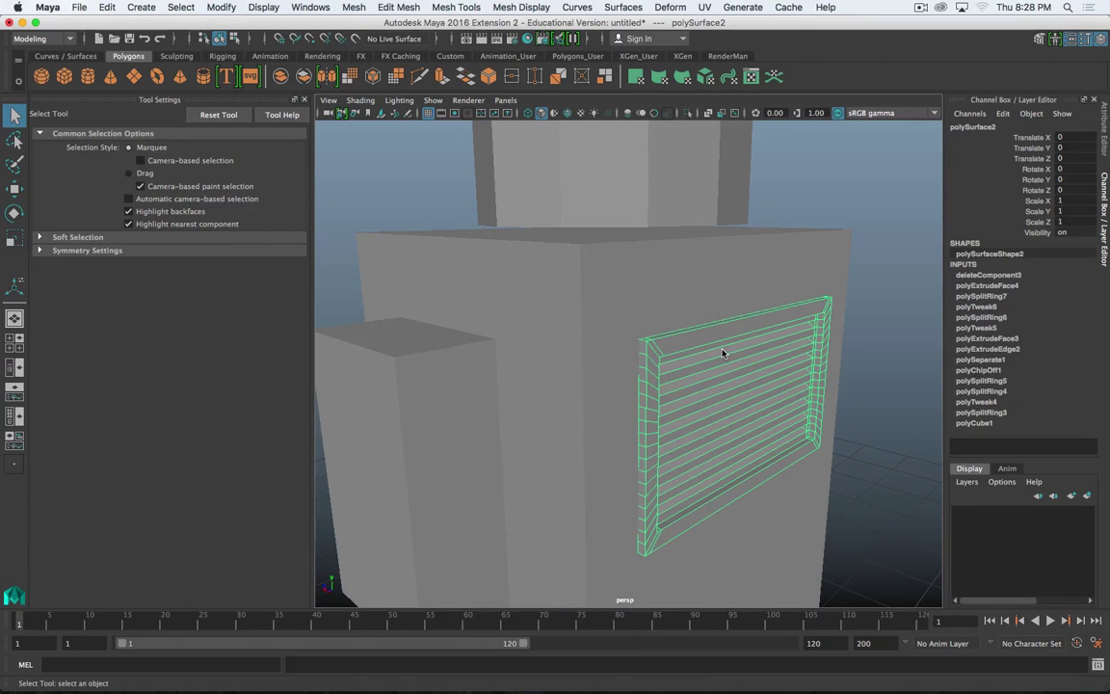
{"action": "key", "text": "w"}
{"action": "left_click_drag", "start_coordinate": [515, 443], "coordinate": [582, 508]}
{"action": "key", "text": "3"}
{"action": "scroll", "coordinate": [801, 308], "scroll_direction": "up", "scroll_amount": 3}
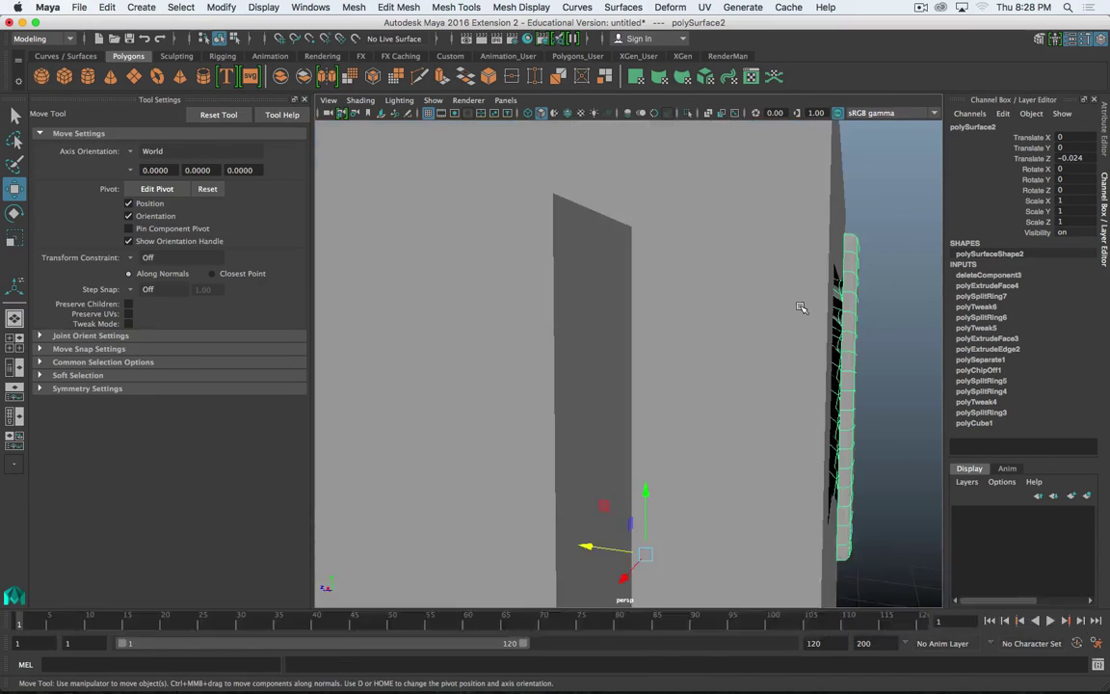
{"action": "left_click_drag", "start_coordinate": [878, 295], "coordinate": [759, 324], "text": "alt"}
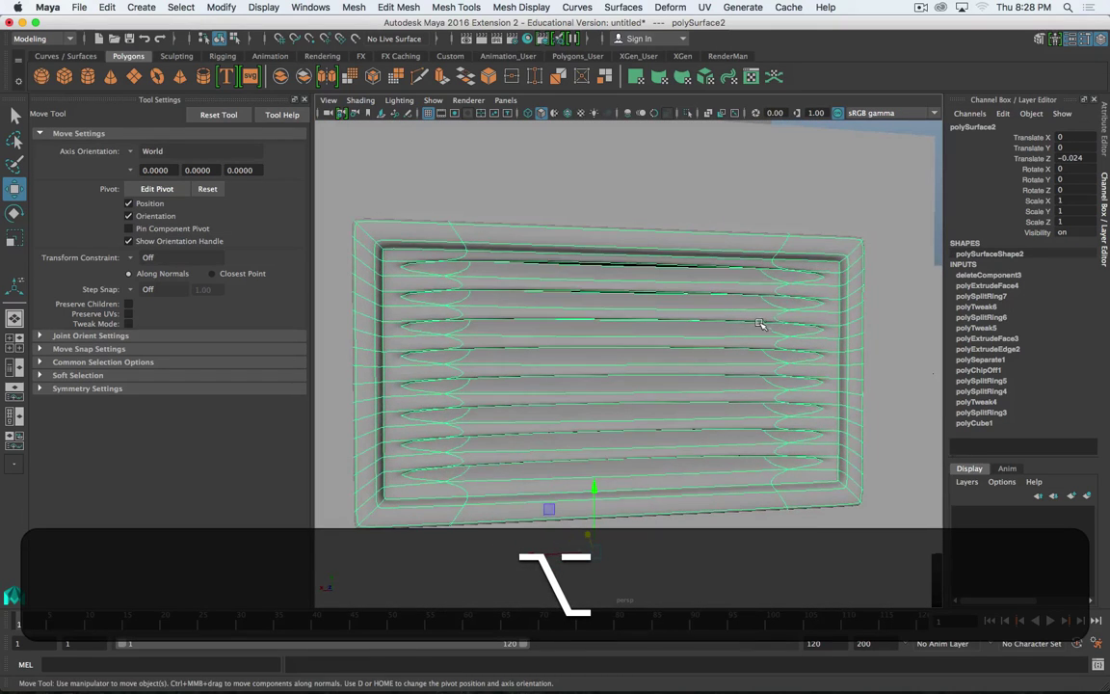
{"action": "key", "text": "1"}
- Set the Insert Edge Loop Tool to relative distance from edge and undo the trial loops across the panel's upper rim
{"action": "scroll", "coordinate": [675, 290], "scroll_direction": "down", "scroll_amount": 3}
{"action": "scroll", "coordinate": [676, 290], "scroll_direction": "up", "scroll_amount": 3}
{"action": "middle_click_drag", "start_coordinate": [524, 316], "coordinate": [585, 295], "text": "alt"}
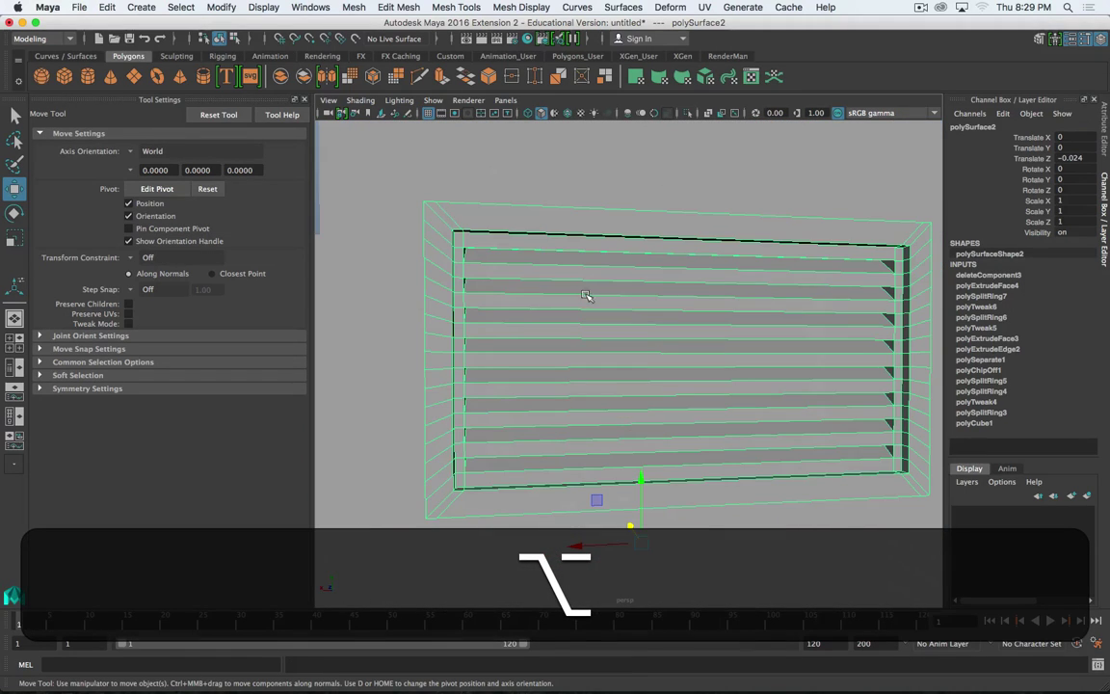
{"action": "right_click_drag", "start_coordinate": [566, 208], "coordinate": [619, 303]}
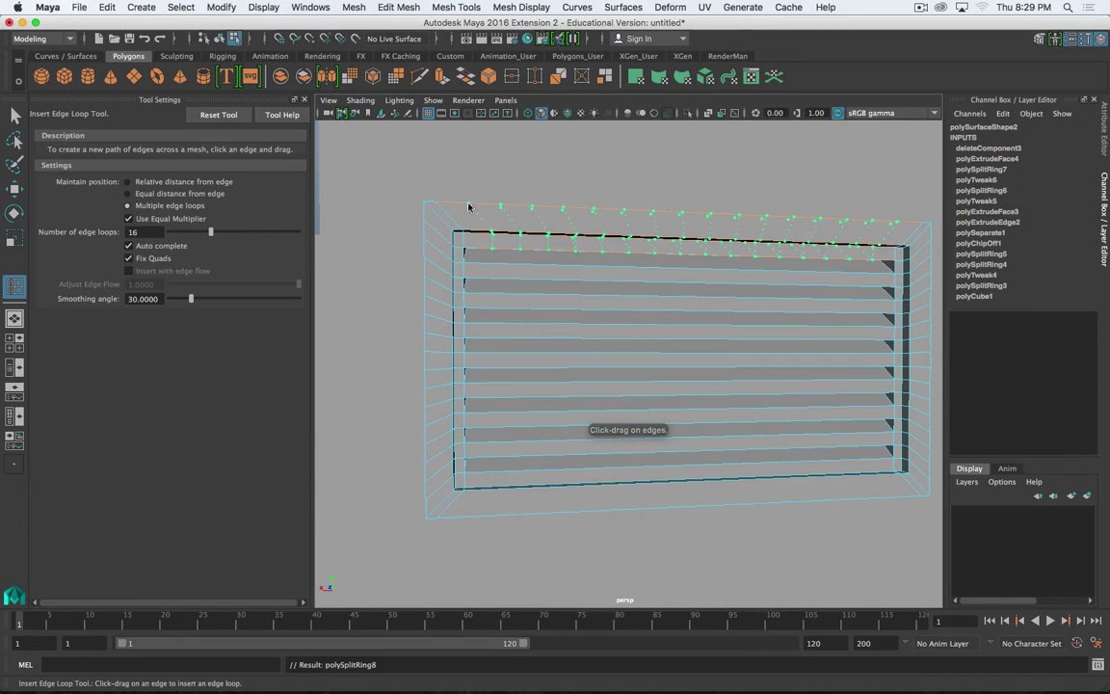
{"action": "key", "text": "z"}
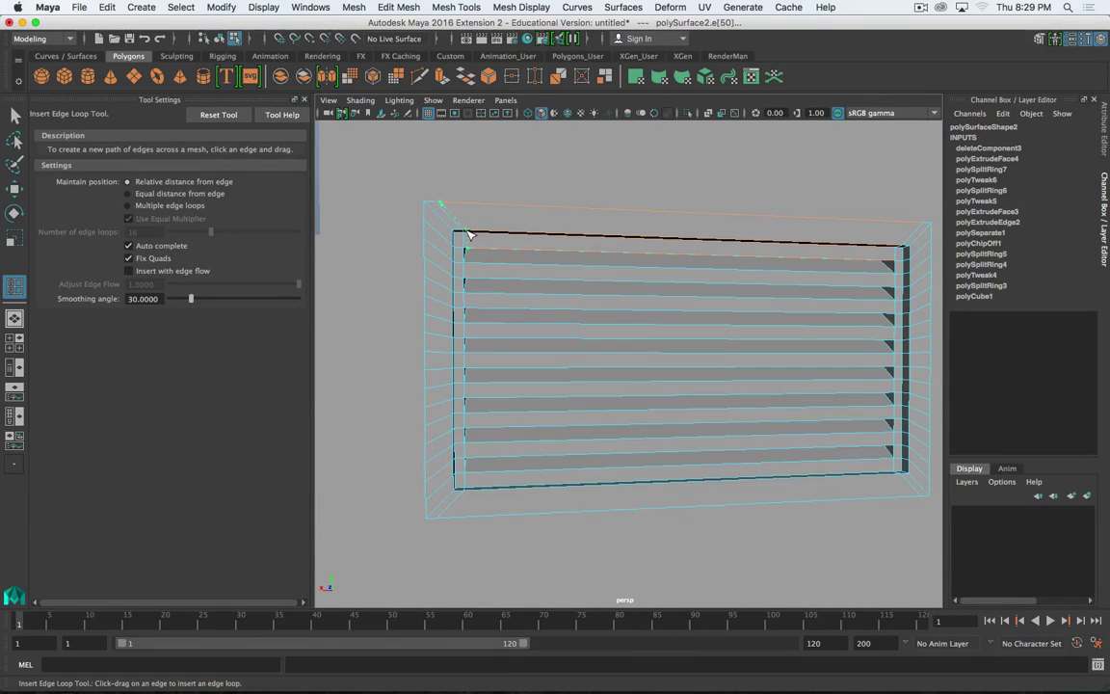
{"action": "key", "text": "z"}
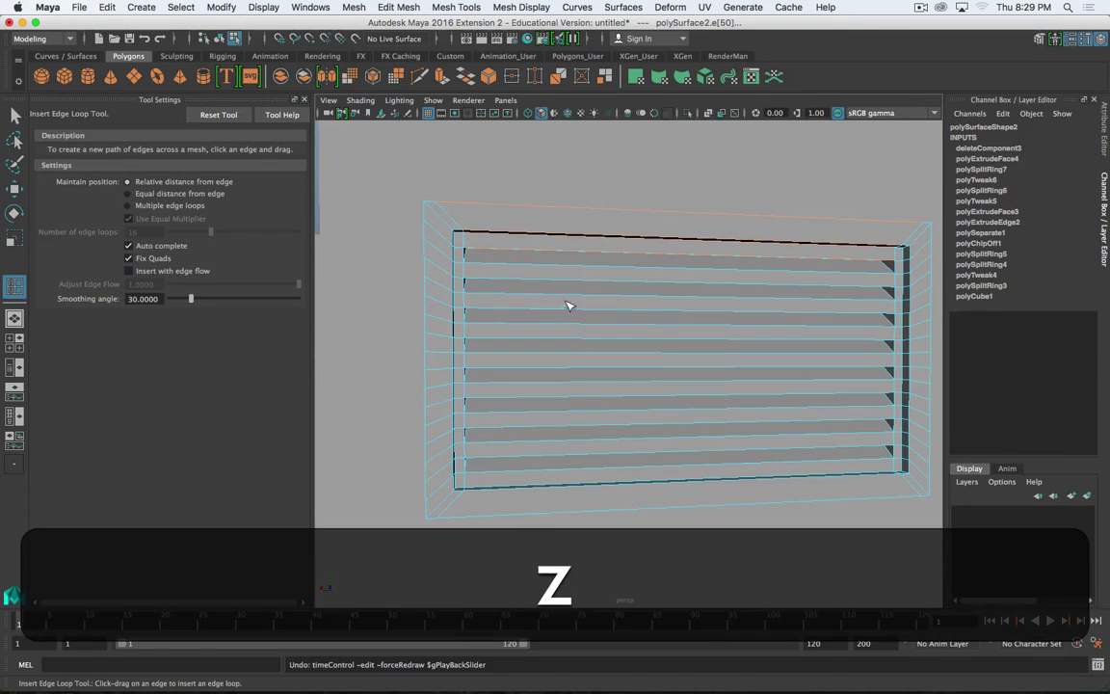
- Try an edge loop at the slots' ends, and undo it together with the vent's move and the slot face deletion
{"action": "left_click_drag", "start_coordinate": [567, 304], "coordinate": [577, 291], "text": "alt"}
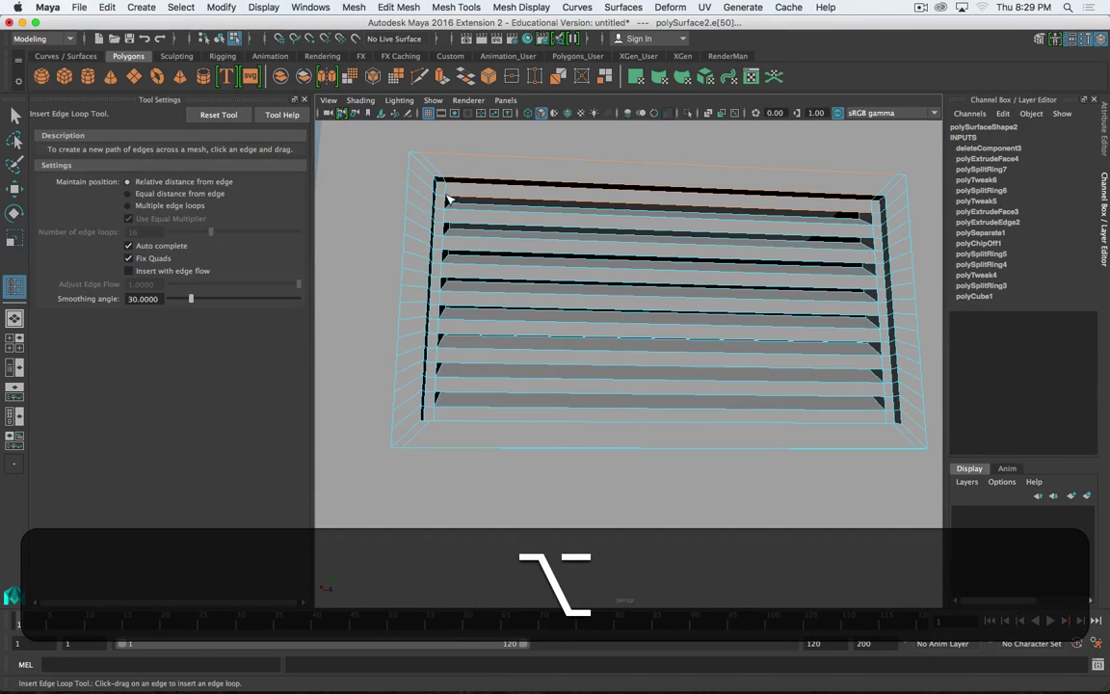
{"action": "left_click", "coordinate": [452, 226]}
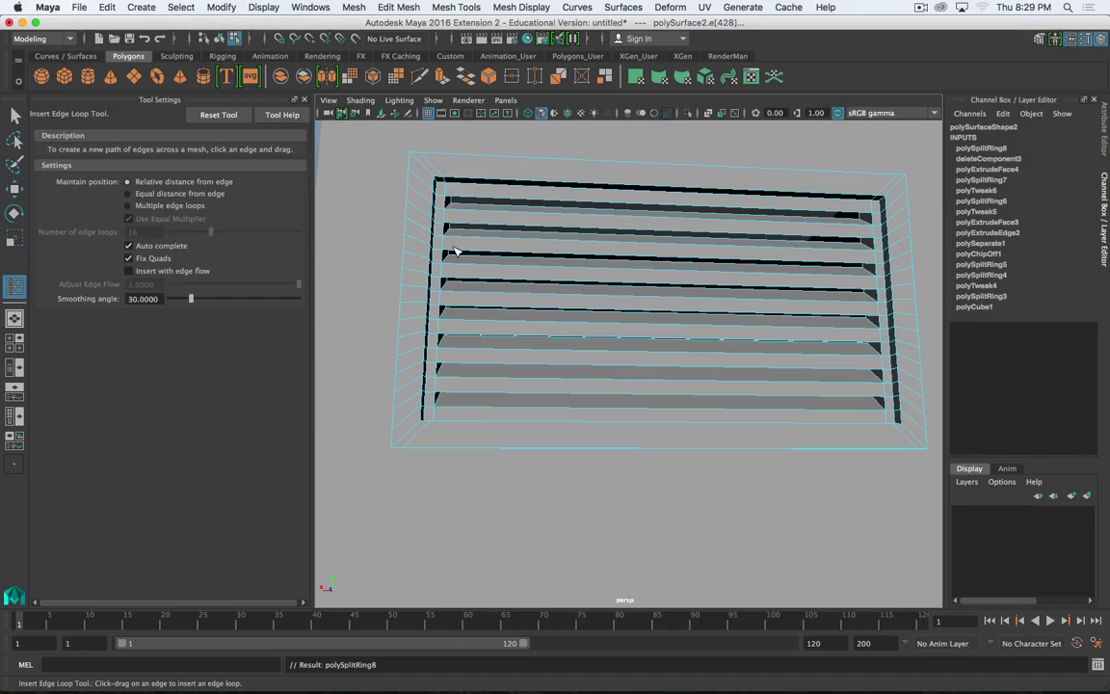
{"action": "key", "text": "z"}
{"action": "key", "text": "z"}
{"action": "key", "text": "z"}
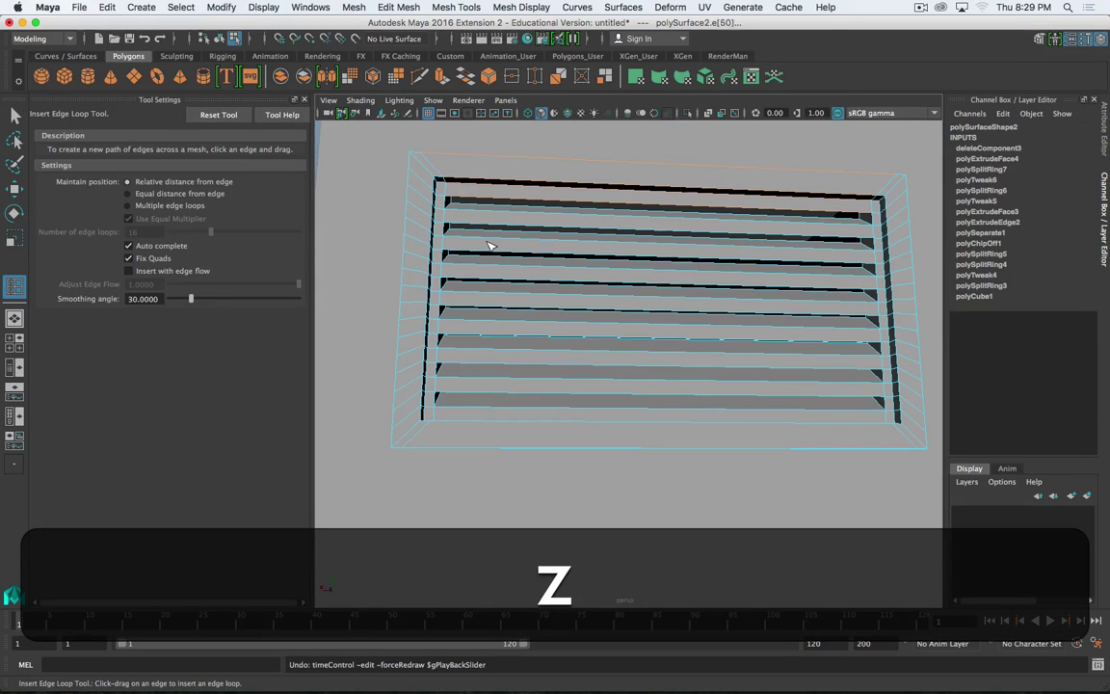
{"action": "key", "text": "z"}
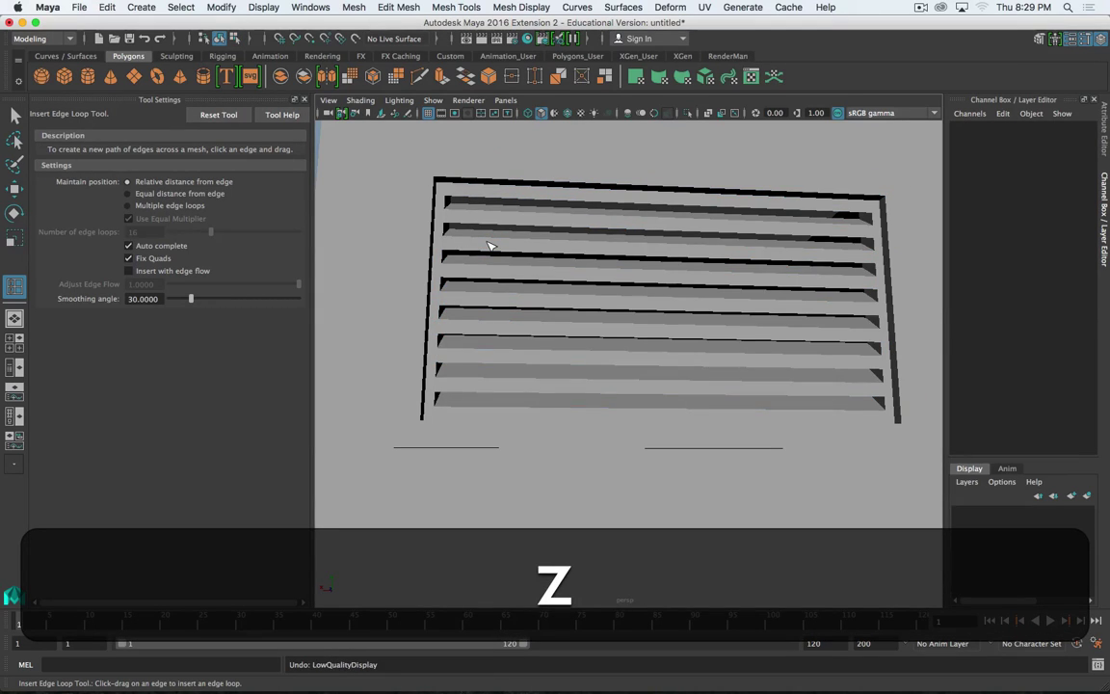
{"action": "key", "text": "z"}
{"action": "key", "text": "z"}
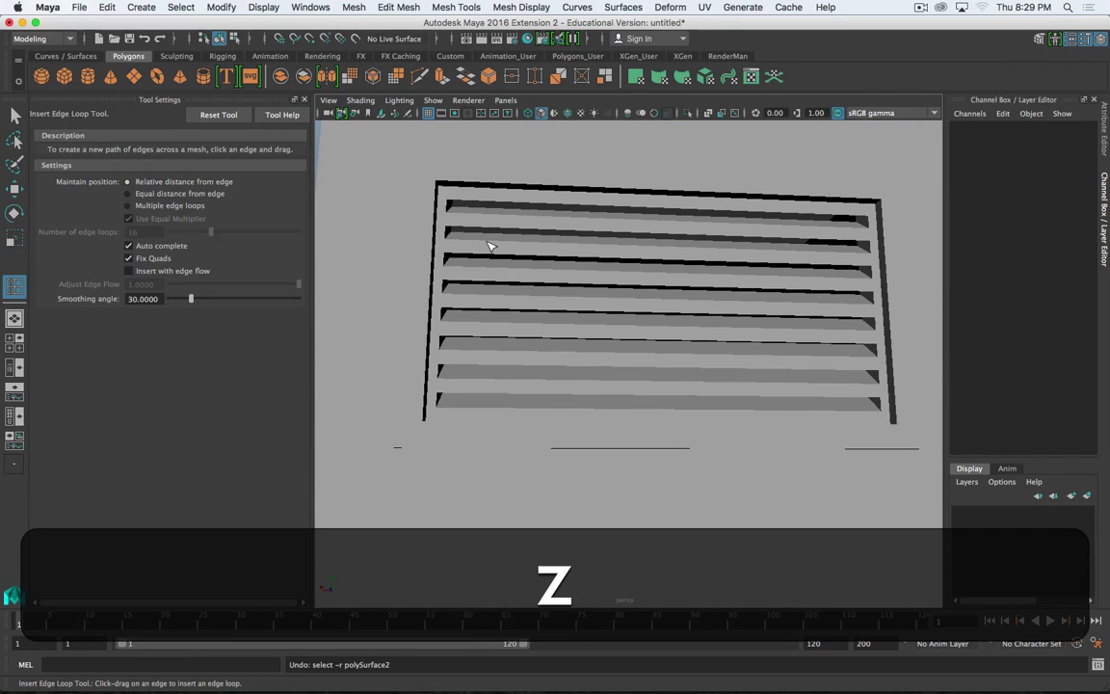
{"action": "key", "text": "z"}
{"action": "key", "text": "z"}
- Insert vertical edge loops across the slots, close to their left and right ends
{"action": "left_click_drag", "start_coordinate": [491, 240], "coordinate": [597, 238], "text": "alt"}
{"action": "left_click", "coordinate": [495, 197]}
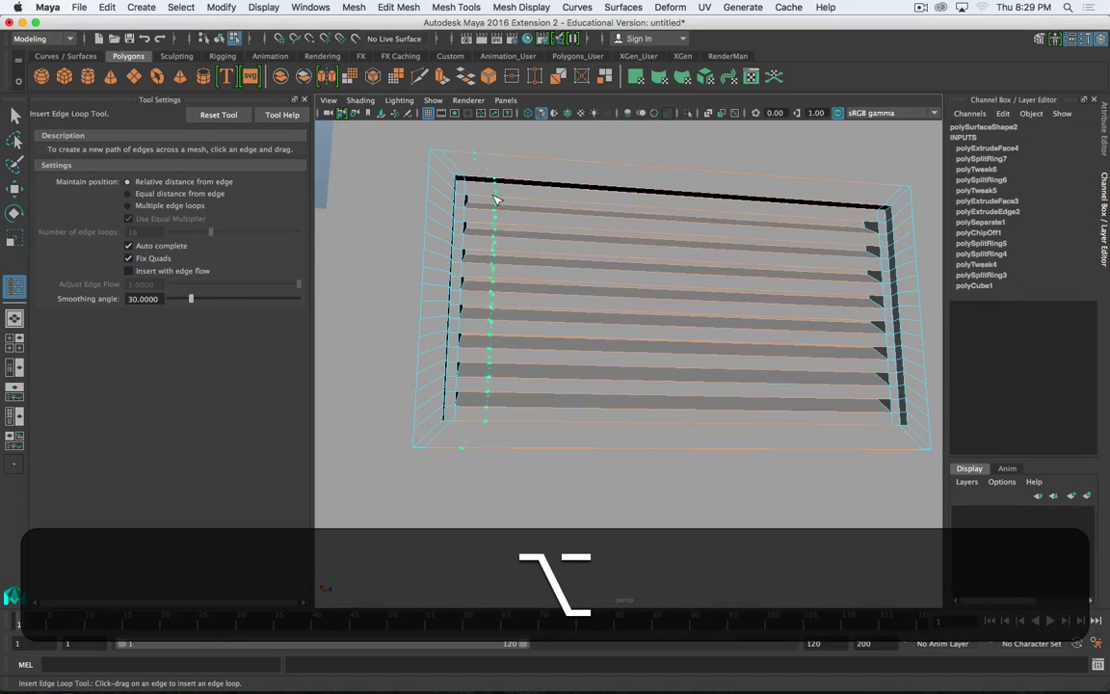
{"action": "left_click", "coordinate": [471, 200]}
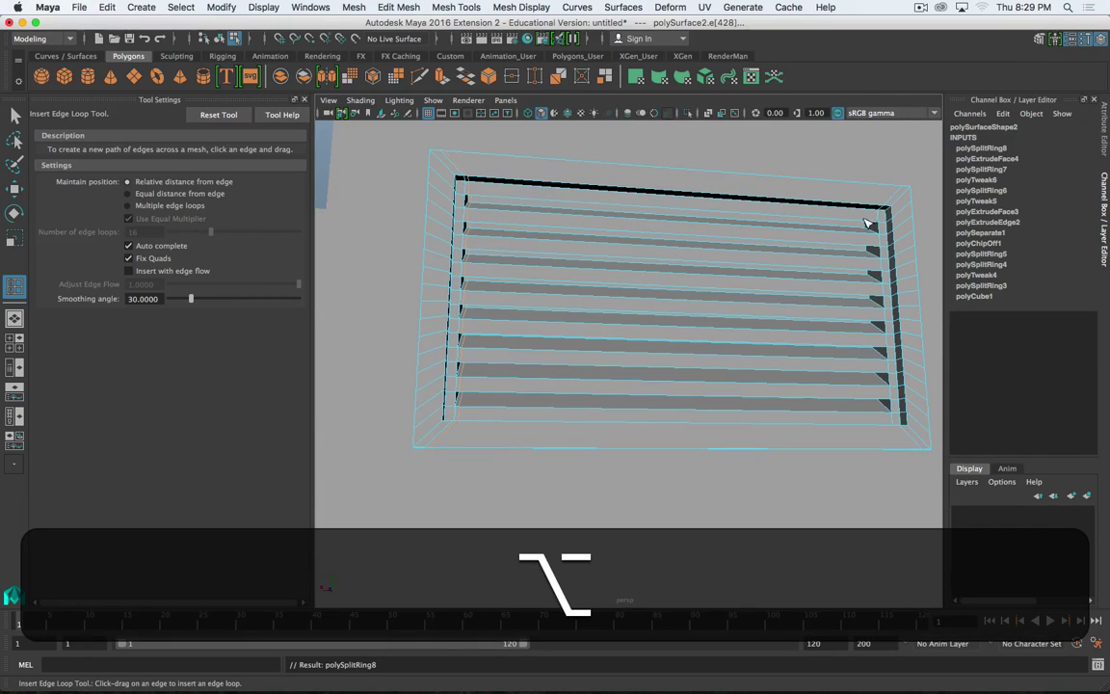
{"action": "left_click_drag", "start_coordinate": [867, 223], "coordinate": [879, 215]}
{"action": "mouse_move", "coordinate": [750, 300]}
{"action": "left_mouse_down", "text": "alt"}
{"action": "mouse_move", "coordinate": [721, 303]}
{"action": "mouse_move", "coordinate": [721, 292]}
{"action": "mouse_move", "coordinate": [738, 287]}
{"action": "mouse_move", "coordinate": [733, 298]}
{"action": "left_mouse_up", "text": "alt"}
{"action": "right_click_drag", "start_coordinate": [734, 298], "coordinate": [753, 217], "text": "alt"}
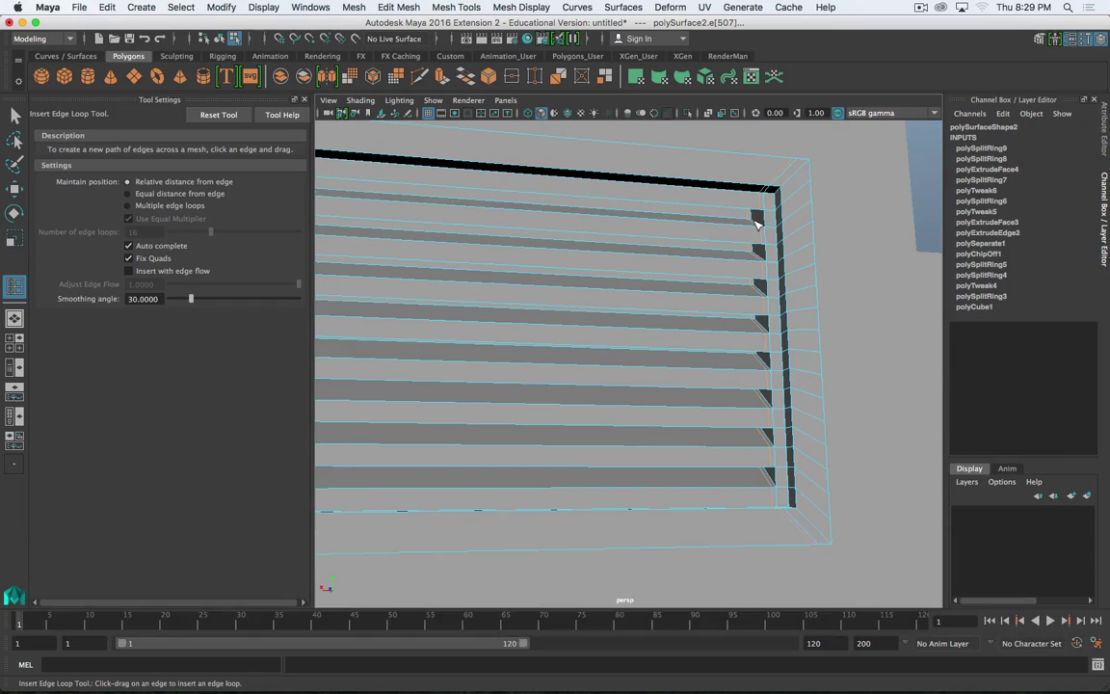
{"action": "key", "text": "z"}
{"action": "key", "text": "alt+z"}
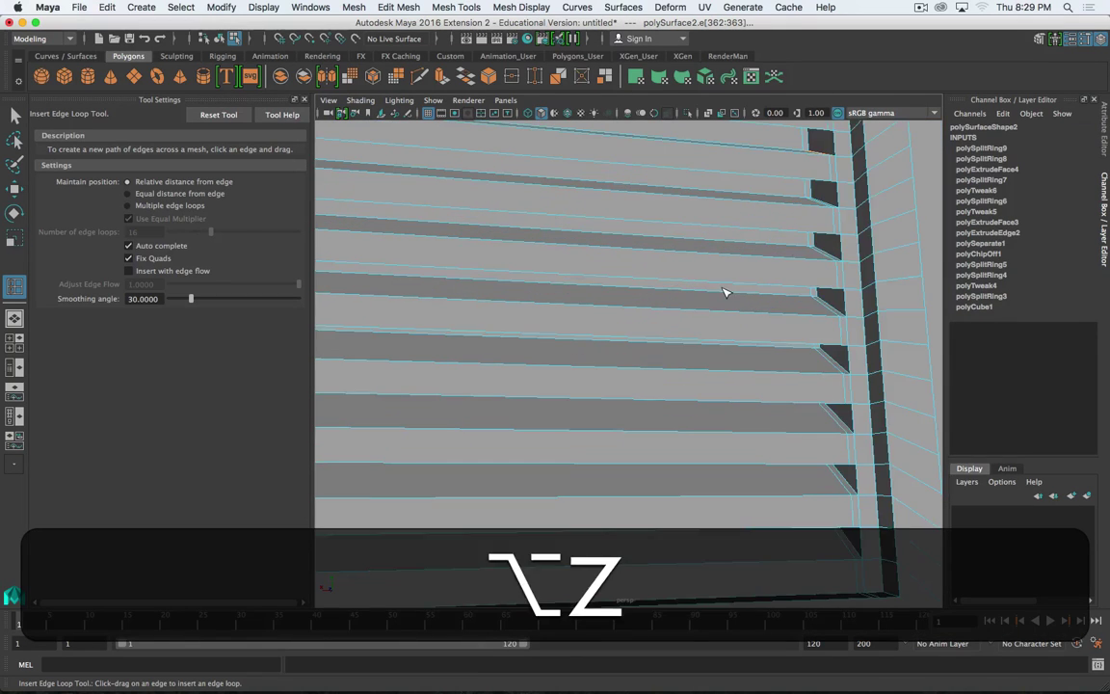
{"action": "middle_click_drag", "start_coordinate": [716, 290], "coordinate": [790, 270], "text": "alt"}
{"action": "right_click_drag", "start_coordinate": [790, 269], "coordinate": [788, 273], "text": "alt"}
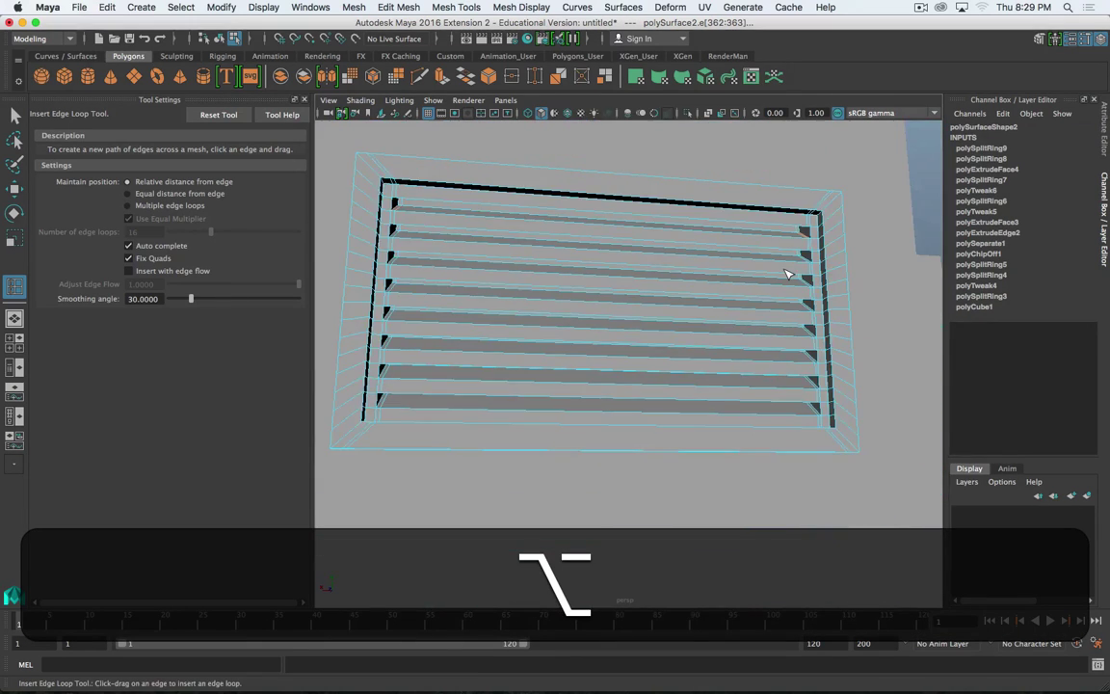
- Insert edge loops around the frame's outer rim, on both sides of its front corner and near its back edge
{"action": "left_click_drag", "start_coordinate": [634, 293], "coordinate": [685, 309], "text": "alt"}
{"action": "scroll", "coordinate": [593, 253], "scroll_direction": "up", "scroll_amount": 5}
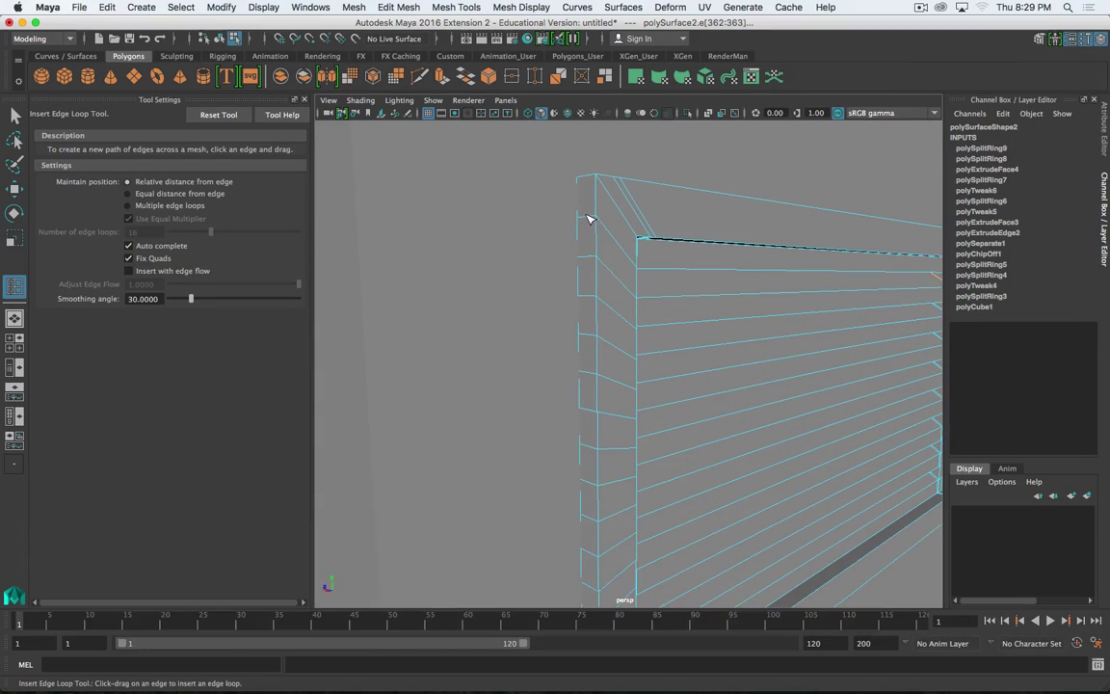
{"action": "left_click", "coordinate": [594, 218]}
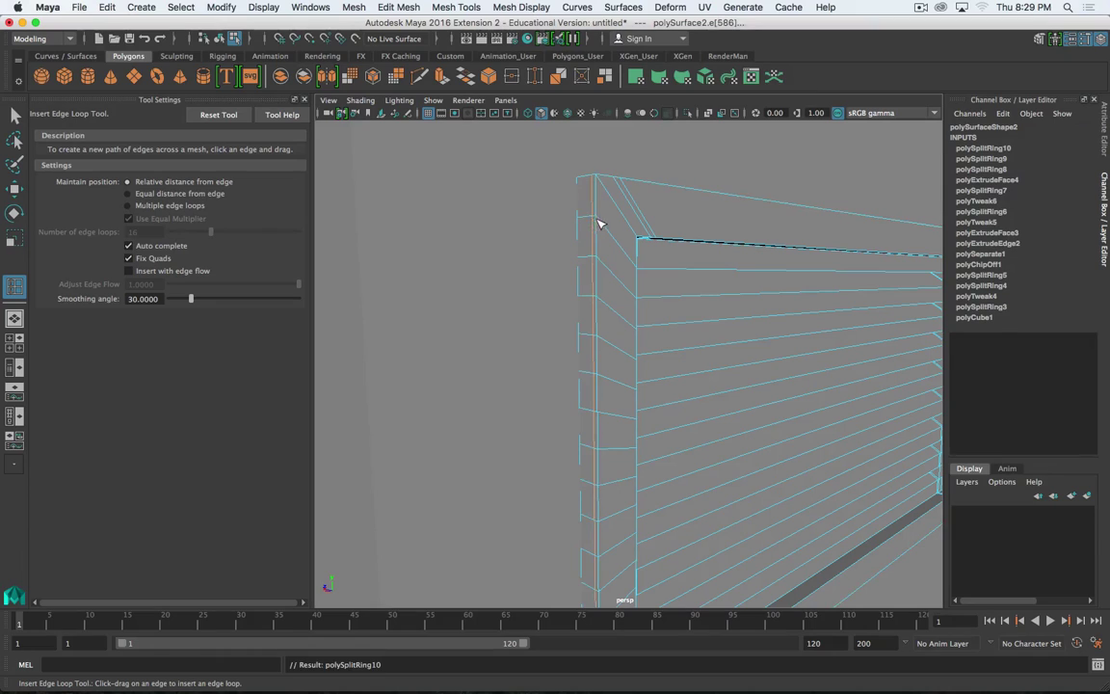
{"action": "left_click", "coordinate": [608, 235]}
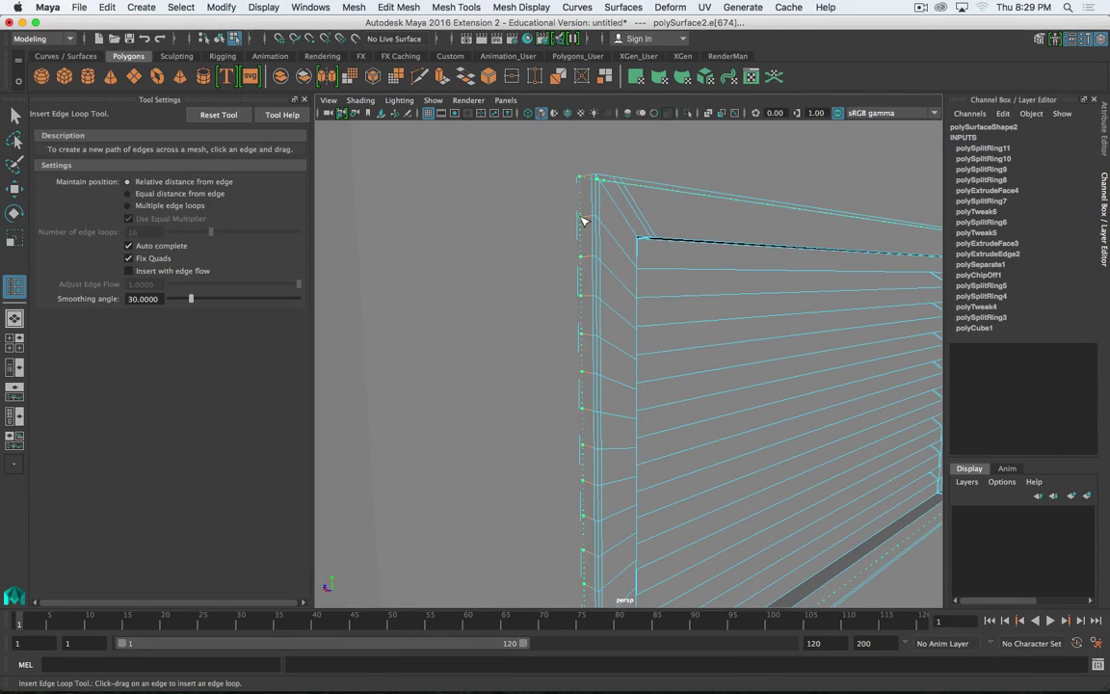
{"action": "left_click", "coordinate": [582, 222]}
- Preview the vent smoothed, return to object selection and deselect it to inspect it on the torso
{"action": "key", "text": "3"}
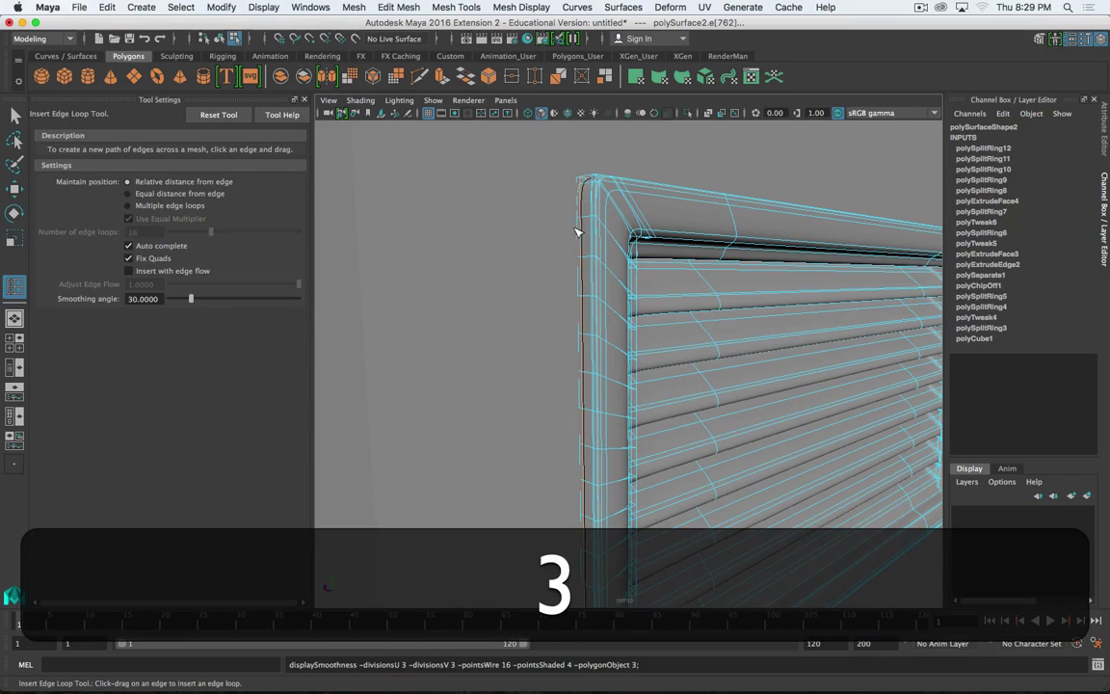
{"action": "key", "text": "q"}
{"action": "right_click_drag", "start_coordinate": [590, 230], "coordinate": [651, 211]}
{"action": "scroll", "coordinate": [674, 327], "scroll_direction": "down", "scroll_amount": 8}
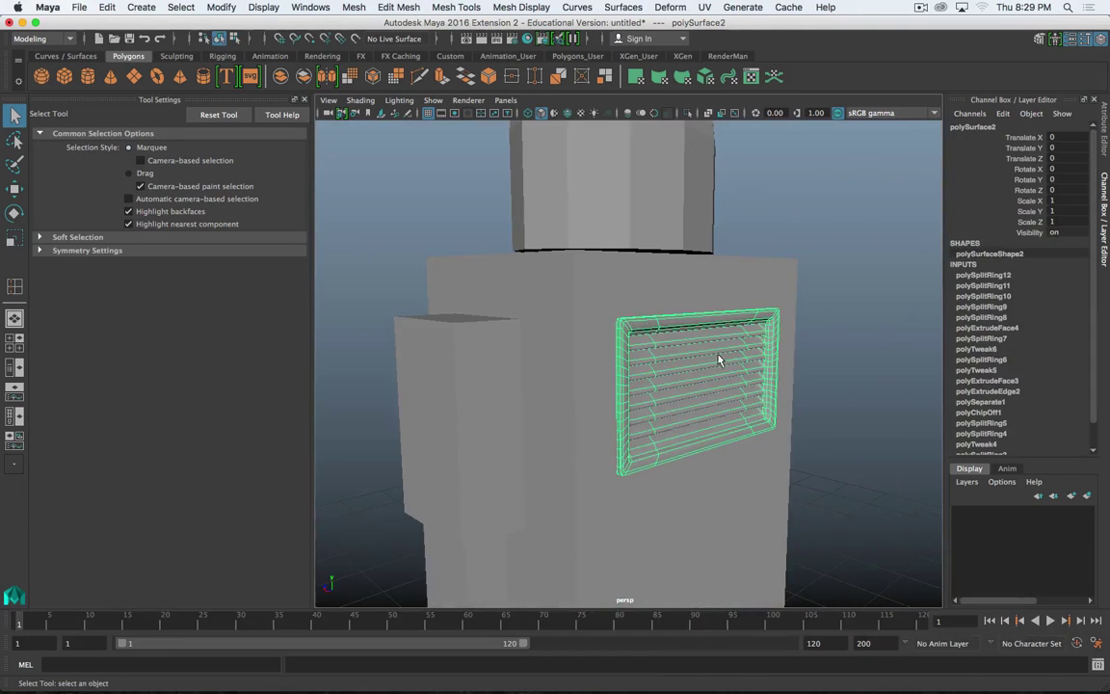
{"action": "left_click", "coordinate": [815, 379]}
{"action": "left_click_drag", "start_coordinate": [815, 379], "coordinate": [657, 380], "text": "alt"}
{"action": "scroll", "coordinate": [658, 379], "scroll_direction": "up", "scroll_amount": 6}
{"action": "right_click_drag", "start_coordinate": [714, 312], "coordinate": [717, 352]}
{"action": "left_click_drag", "start_coordinate": [706, 349], "coordinate": [702, 376], "text": "alt"}
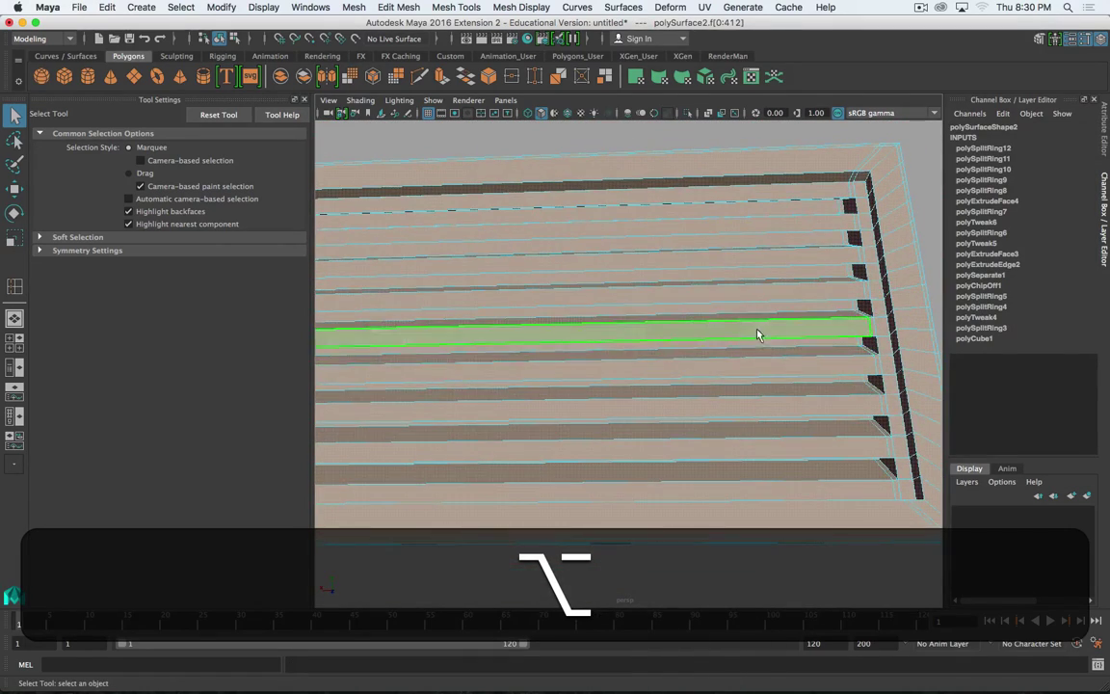
{"action": "scroll", "coordinate": [837, 223], "scroll_direction": "down", "scroll_amount": 5}
{"action": "left_click_drag", "start_coordinate": [610, 297], "coordinate": [711, 275], "text": "alt"}
{"action": "left_click_drag", "start_coordinate": [771, 251], "coordinate": [673, 285], "text": "alt"}
{"action": "scroll", "coordinate": [692, 268], "scroll_direction": "up", "scroll_amount": 3}
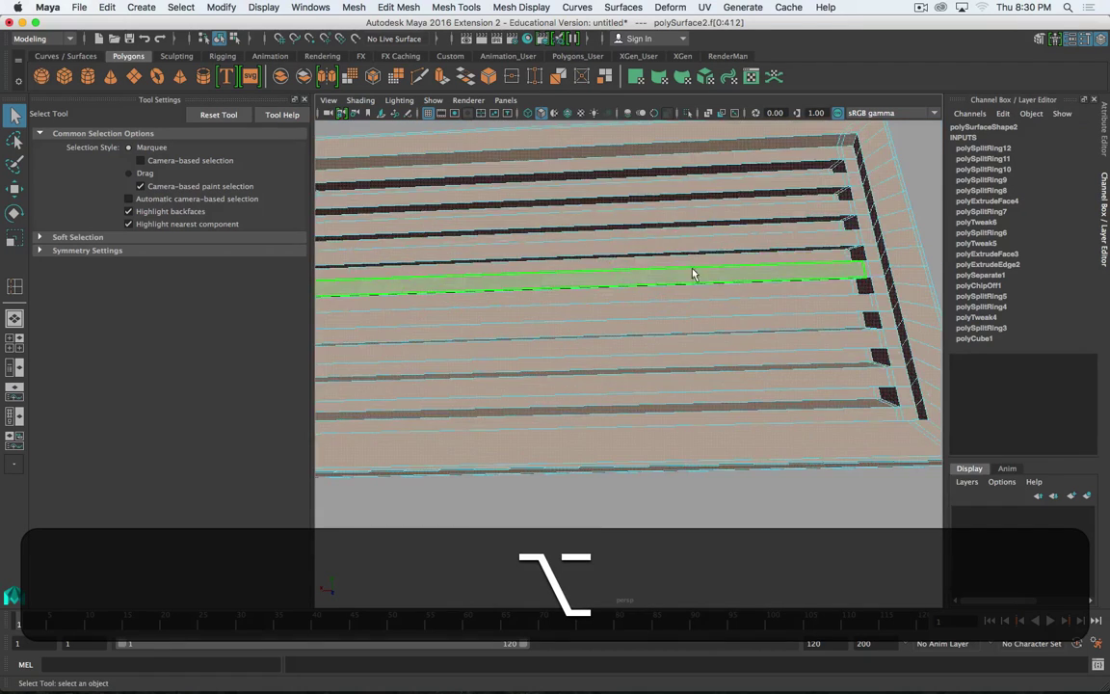
{"action": "scroll", "coordinate": [752, 251], "scroll_direction": "down", "scroll_amount": 3}
{"action": "left_click_drag", "start_coordinate": [752, 251], "coordinate": [736, 267], "text": "alt"}
{"action": "left_click", "coordinate": [773, 234]}
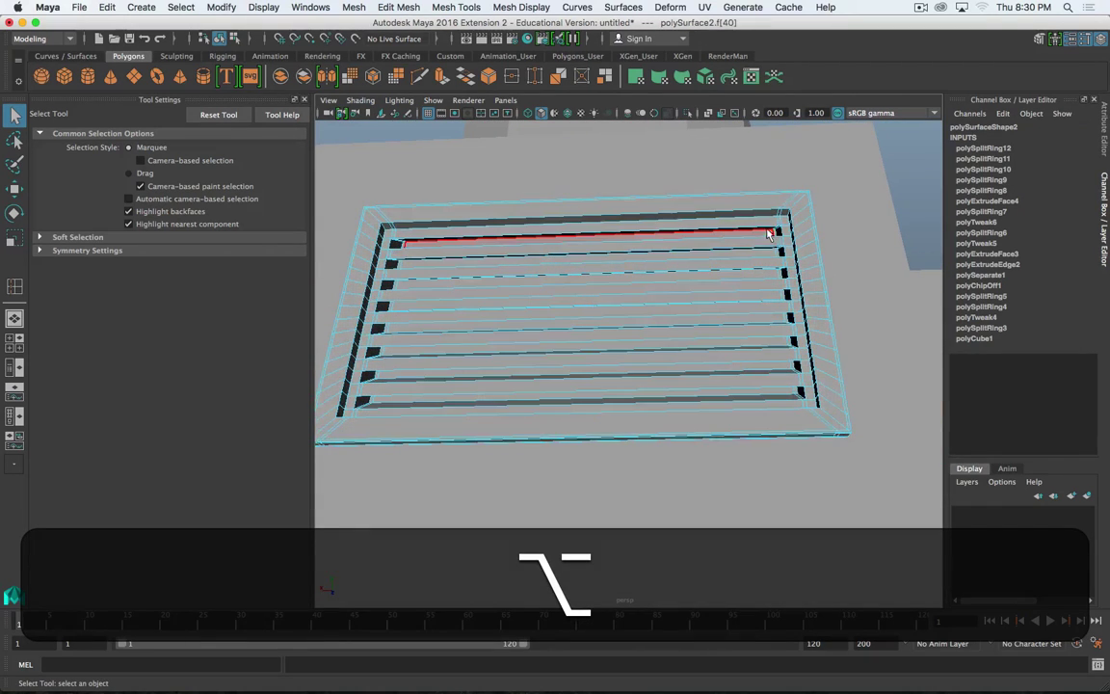
{"action": "left_click", "coordinate": [760, 234], "text": "shift"}
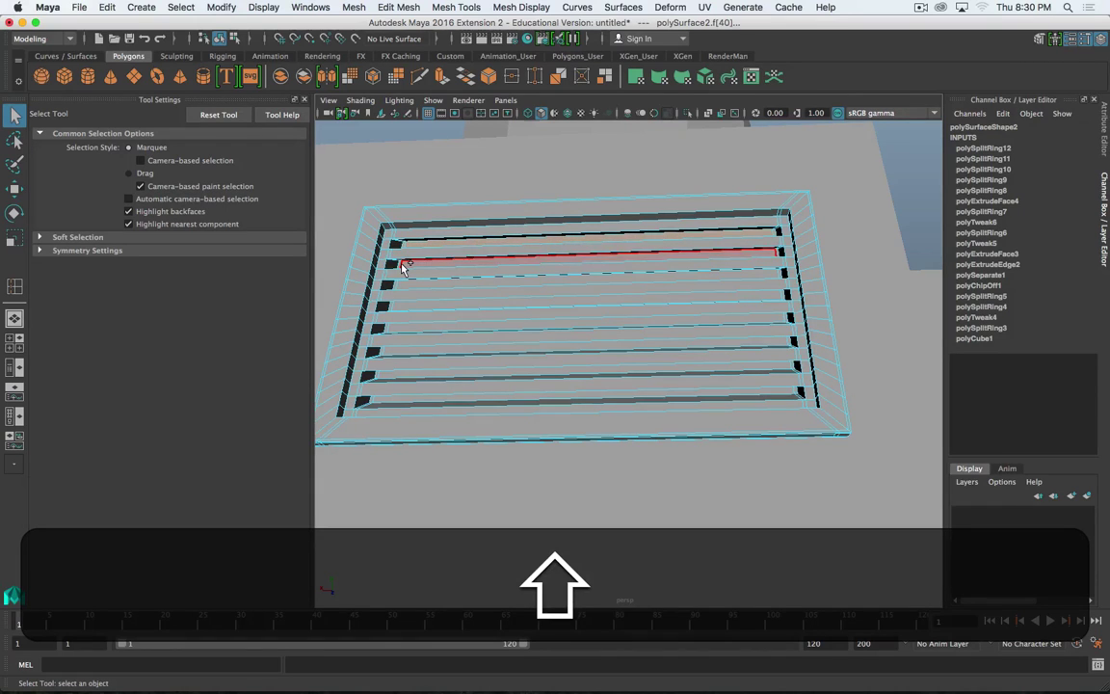
{"action": "left_click", "coordinate": [563, 261], "text": "shift"}
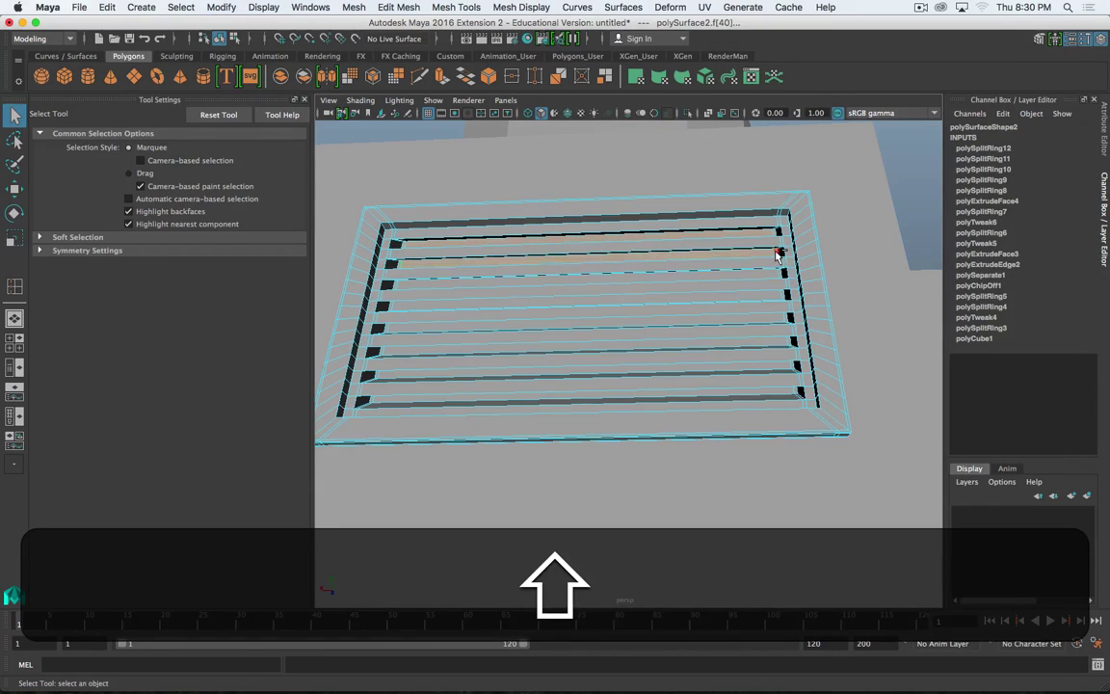
{"action": "left_click_drag", "start_coordinate": [675, 354], "coordinate": [671, 402], "text": "alt+shift"}
{"action": "scroll", "coordinate": [626, 379], "scroll_direction": "down", "scroll_amount": 8, "text": "alt"}
- Return to object selection and move the vent out of the torso to about -1.14 in Z
{"action": "right_click_drag", "start_coordinate": [672, 402], "coordinate": [754, 296]}
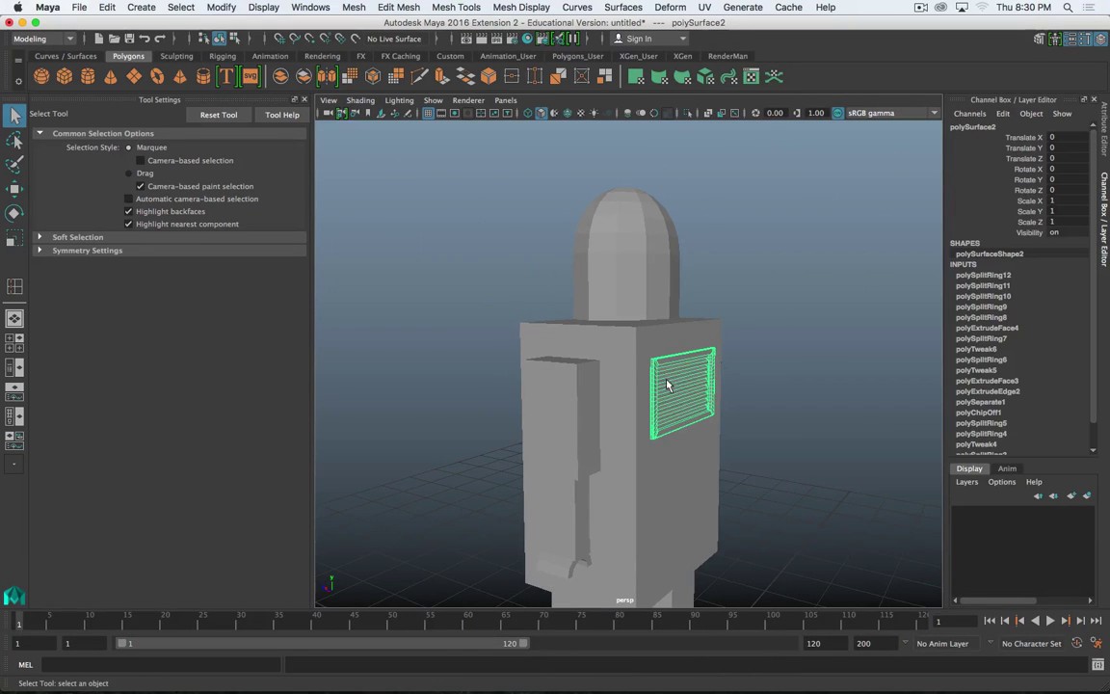
{"action": "key", "text": "w"}
{"action": "left_click_drag", "start_coordinate": [578, 439], "coordinate": [682, 414]}
{"action": "scroll", "coordinate": [681, 413], "scroll_direction": "up", "scroll_amount": 3}
{"action": "left_click_drag", "start_coordinate": [773, 402], "coordinate": [612, 349], "text": "alt"}
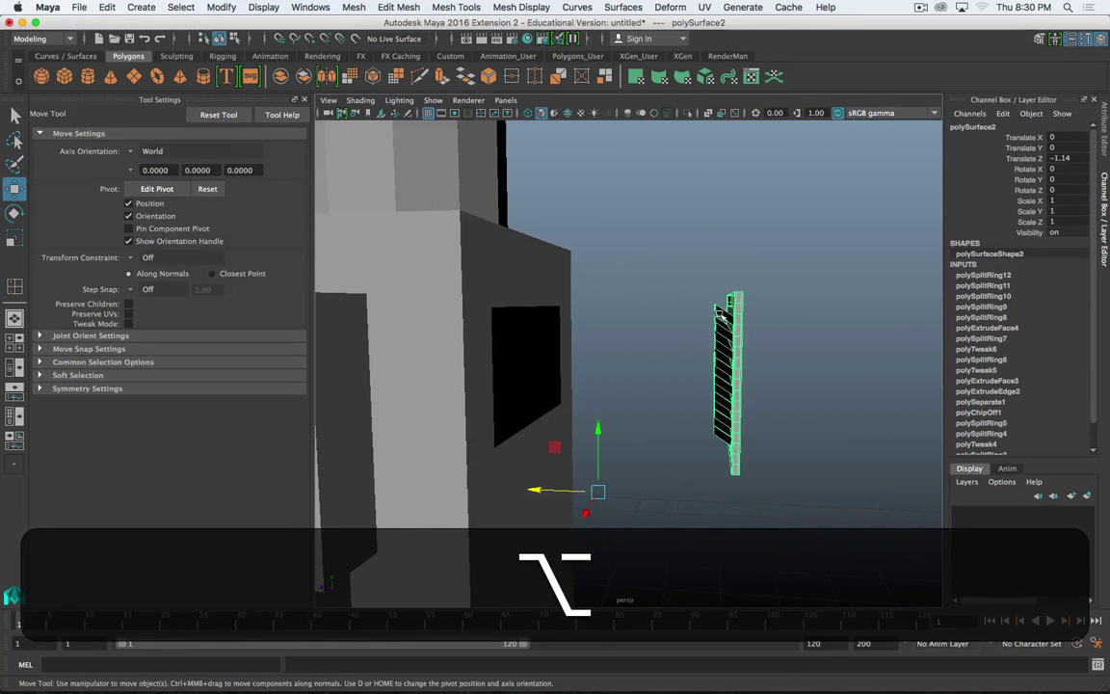
- Select the rearmost vertices of the vent's slots, convert the selection to faces and delete these recessed back faces
{"action": "right_click_drag", "start_coordinate": [718, 314], "coordinate": [617, 277]}
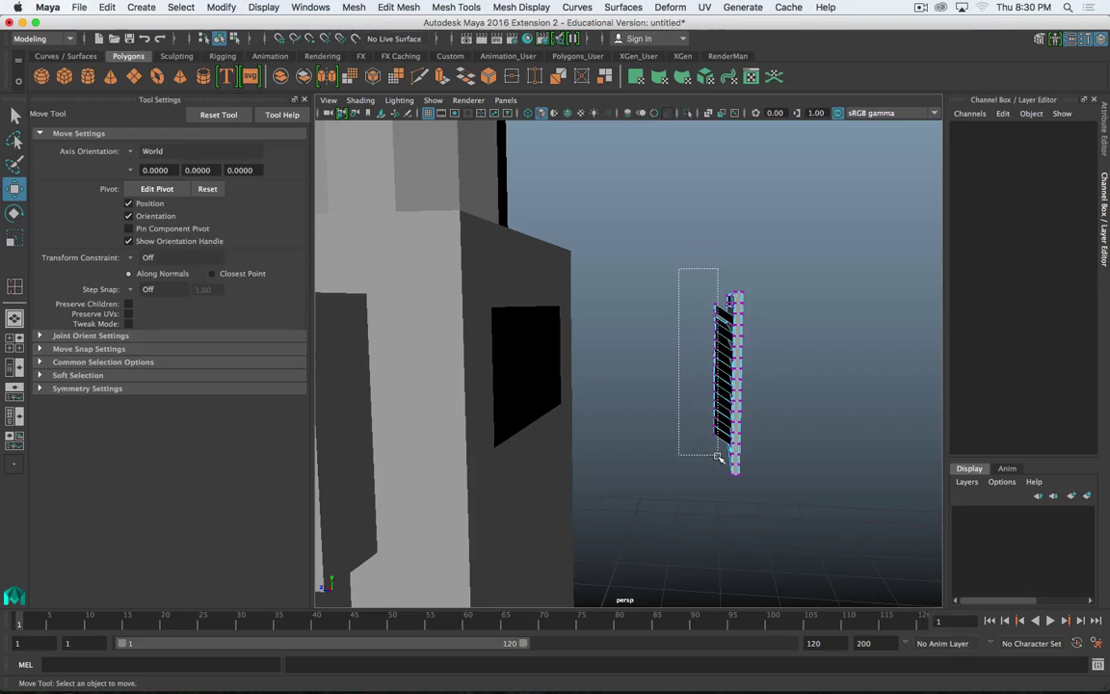
{"action": "left_click_drag", "start_coordinate": [719, 464], "coordinate": [718, 462]}
{"action": "left_click_drag", "start_coordinate": [718, 462], "coordinate": [777, 345], "text": "alt"}
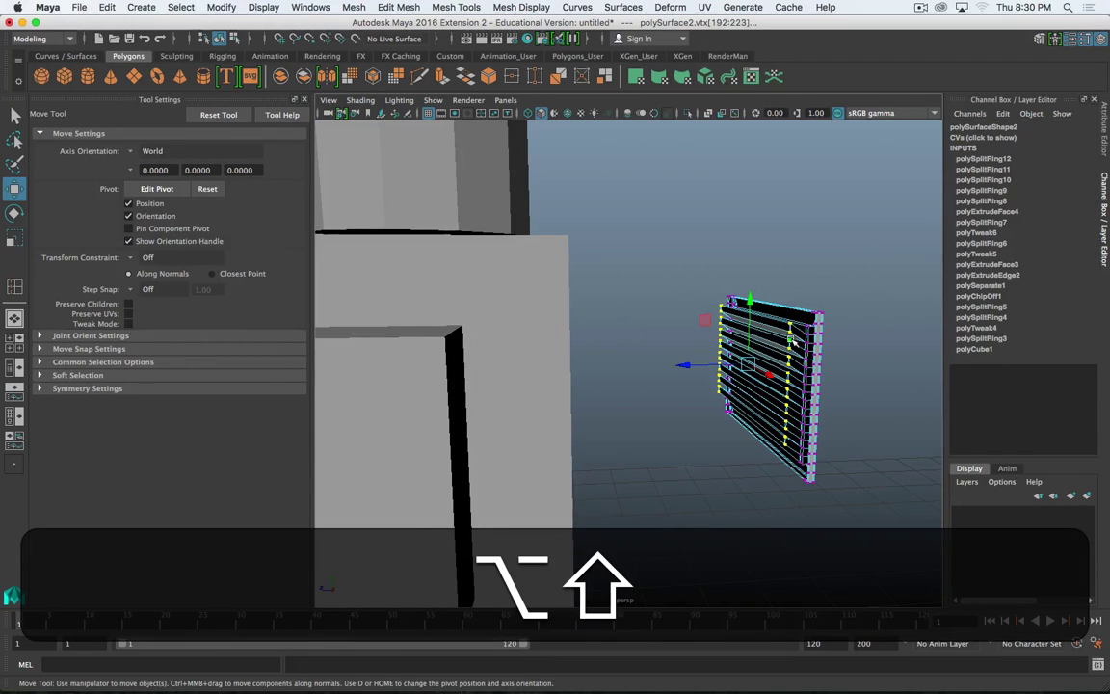
{"action": "mouse_move", "coordinate": [790, 342]}
{"action": "right_mouse_down", "text": "super"}
{"action": "mouse_move", "coordinate": [788, 414]}
{"action": "mouse_move", "coordinate": [796, 354]}
{"action": "right_mouse_up", "text": "super"}
{"action": "mouse_move", "coordinate": [695, 365]}
{"action": "right_mouse_down", "text": "alt"}
{"action": "mouse_move", "coordinate": [718, 366]}
{"action": "mouse_move", "coordinate": [701, 366]}
{"action": "right_mouse_up", "text": "alt"}
{"action": "left_click_drag", "start_coordinate": [701, 366], "coordinate": [604, 368], "text": "alt"}
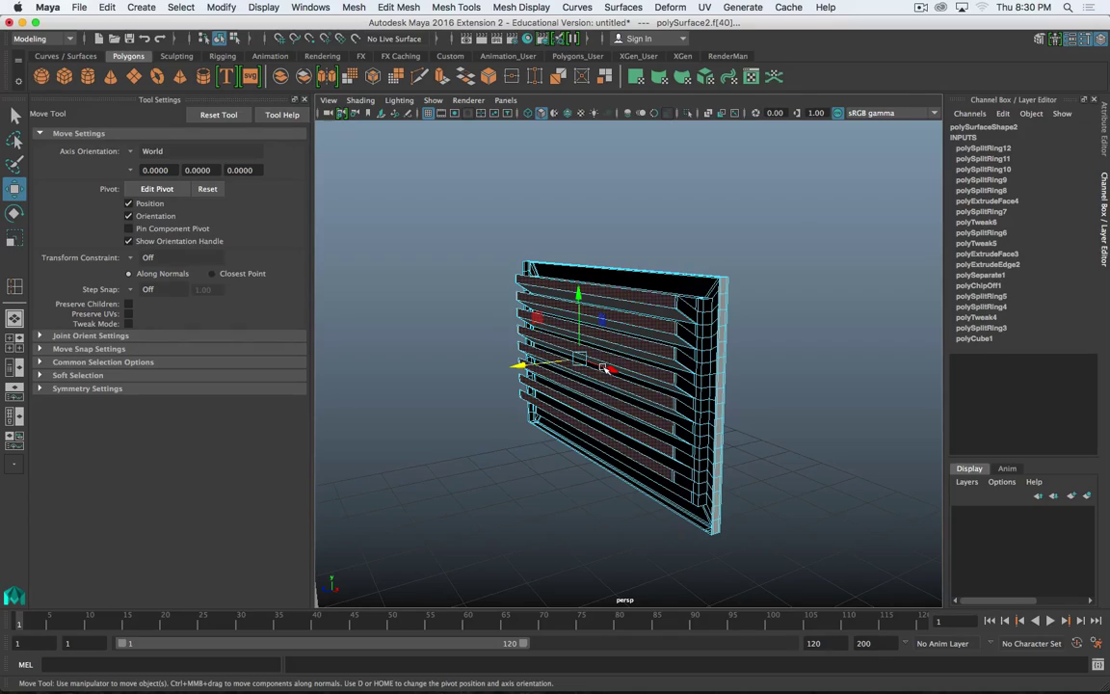
{"action": "scroll", "coordinate": [639, 308], "scroll_direction": "up", "scroll_amount": 3}
{"action": "left_click_drag", "start_coordinate": [589, 305], "coordinate": [539, 324], "text": "alt"}
{"action": "key", "text": "Delete"}
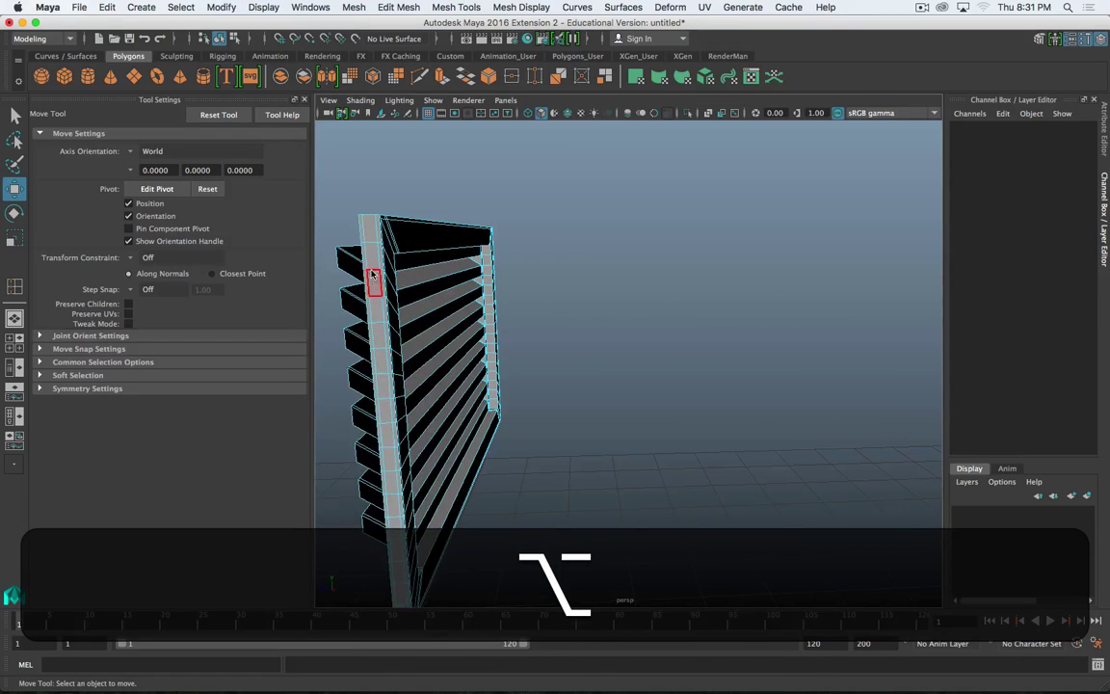
- Return to object selection and set the vent's Translate Z to 0 to put it back in the torso
{"action": "right_click_drag", "start_coordinate": [372, 275], "coordinate": [416, 258]}
{"action": "left_click_drag", "start_coordinate": [455, 291], "coordinate": [572, 285], "text": "alt"}
{"action": "left_click", "coordinate": [1062, 156]}
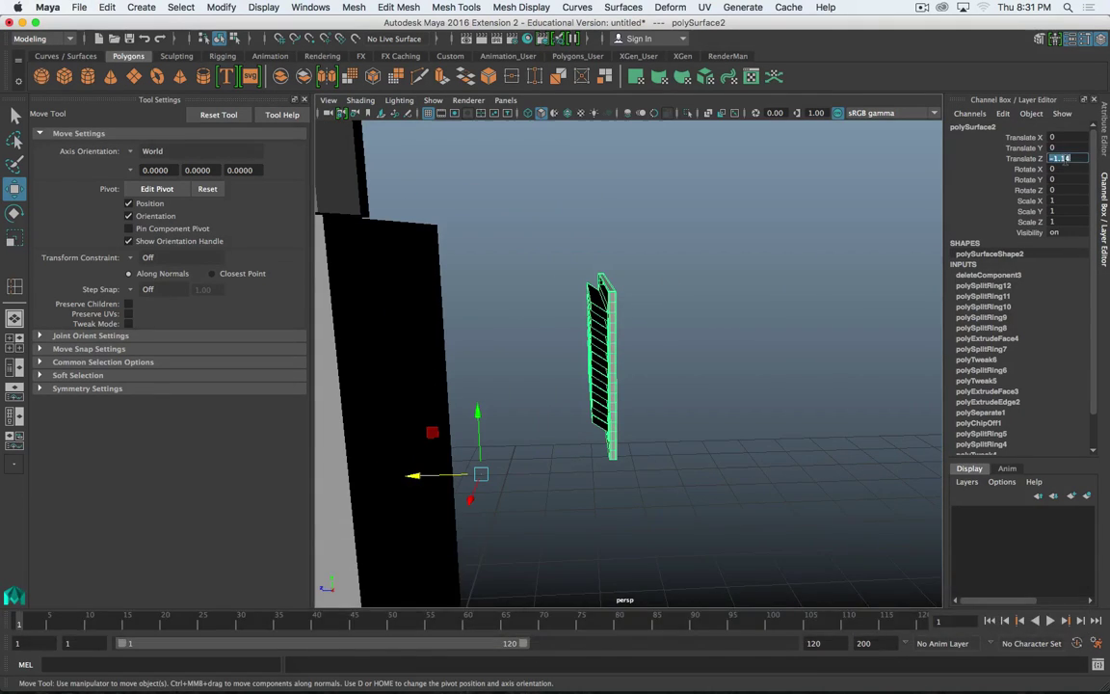
{"action": "type", "text": "0"}
{"action": "key", "text": "Return"}
{"action": "left_click_drag", "start_coordinate": [505, 333], "coordinate": [557, 287], "text": "alt"}
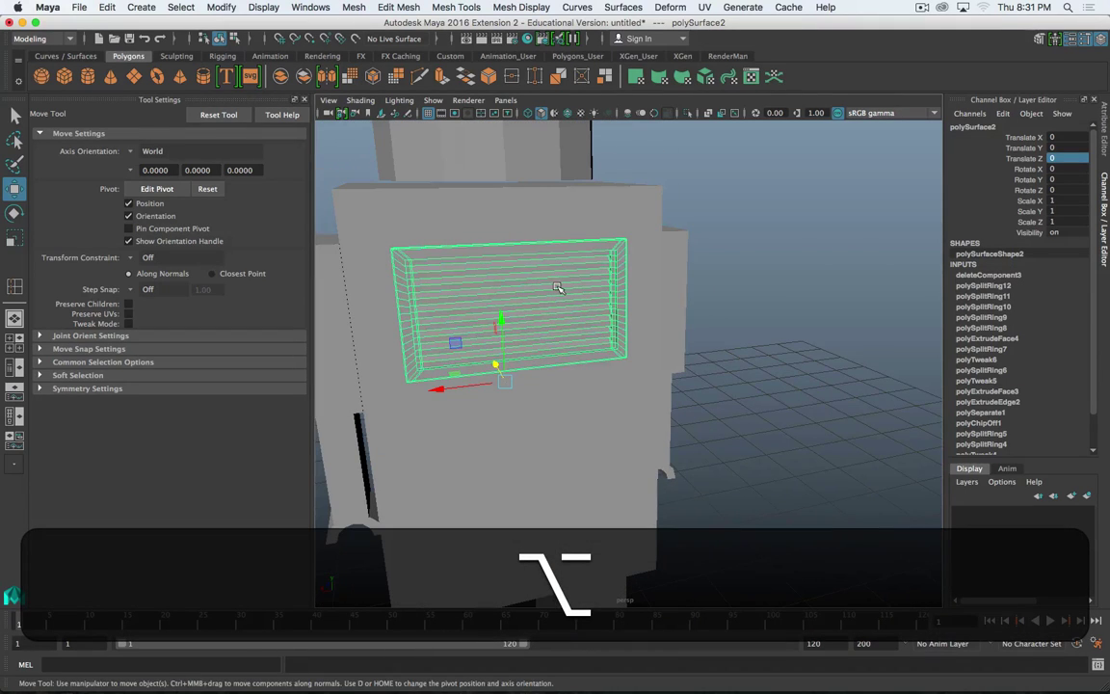
- Display the vent with smooth mesh preview and inspect it on the torso from both sides
{"action": "key", "text": "3"}
{"action": "right_click_drag", "start_coordinate": [560, 287], "coordinate": [630, 263]}
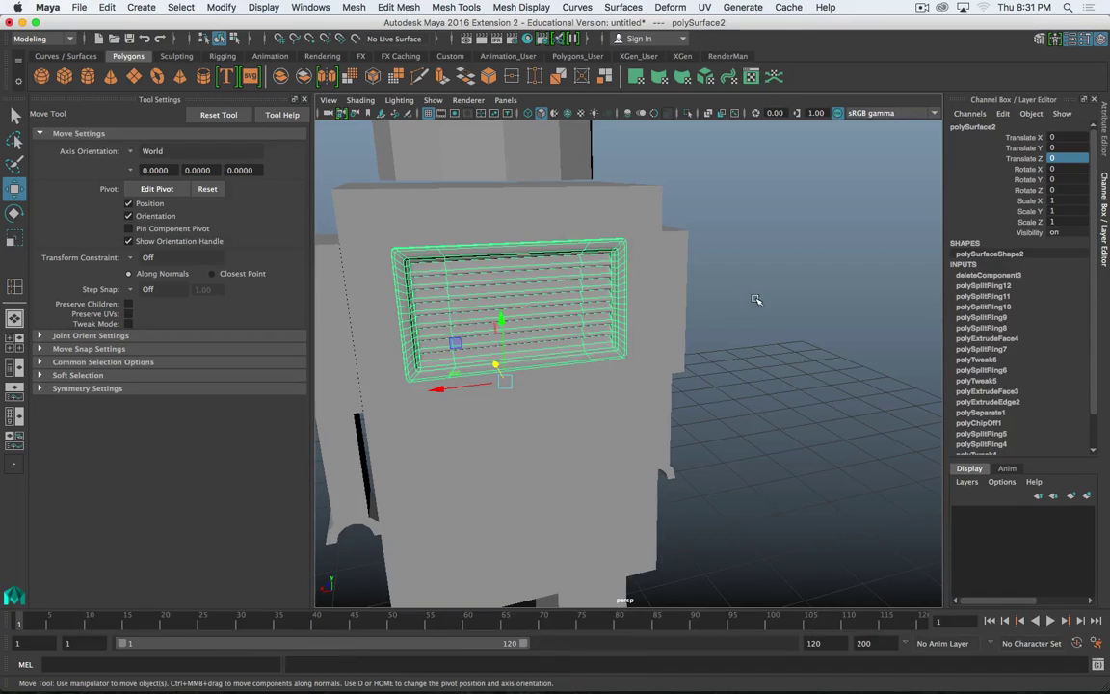
{"action": "left_click", "coordinate": [756, 299]}
{"action": "left_click_drag", "start_coordinate": [755, 300], "coordinate": [675, 415], "text": "alt"}
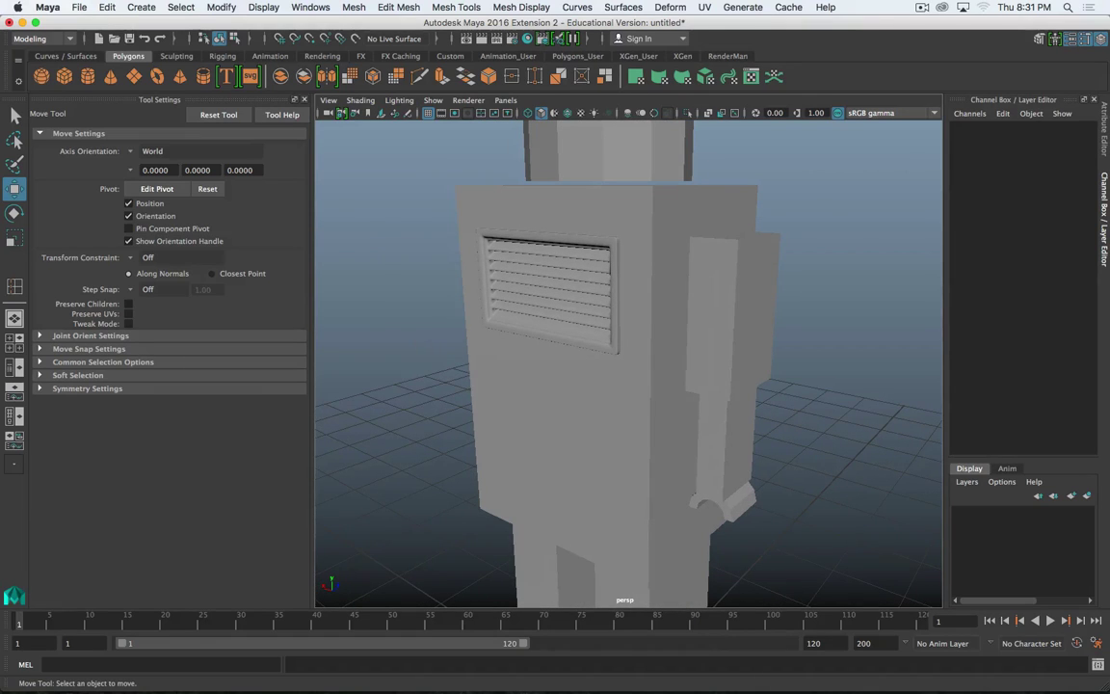
{"action": "left_click", "coordinate": [465, 315]}
{"action": "left_click_drag", "start_coordinate": [465, 315], "coordinate": [632, 321], "text": "alt"}
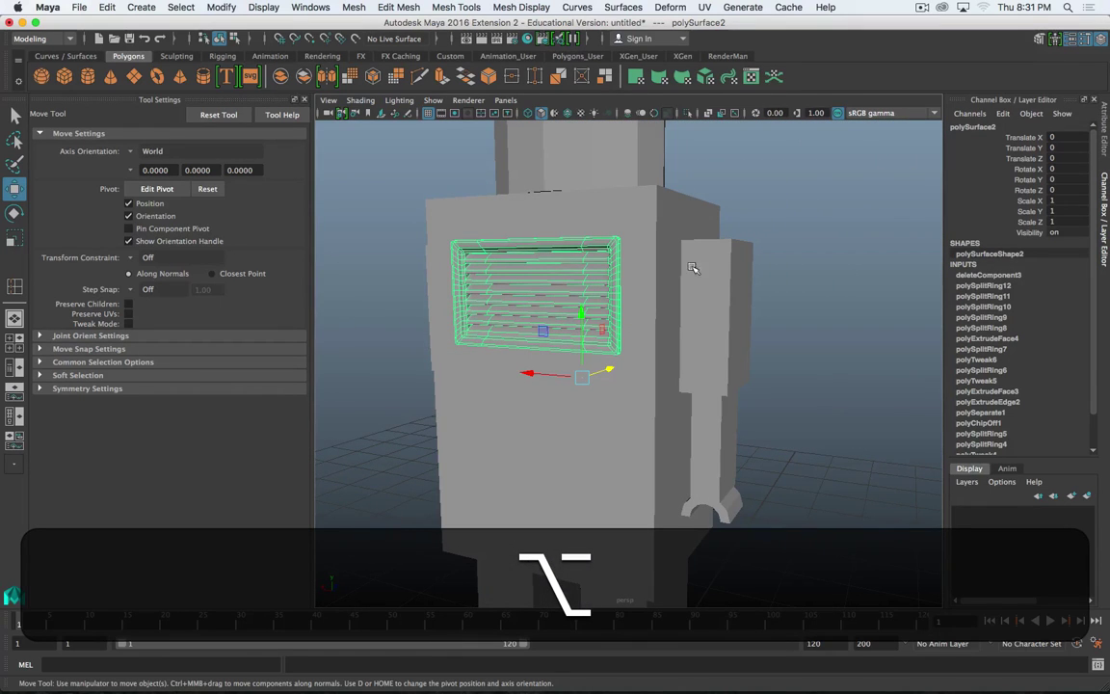
{"action": "left_click_drag", "start_coordinate": [714, 253], "coordinate": [590, 296], "text": "alt"}
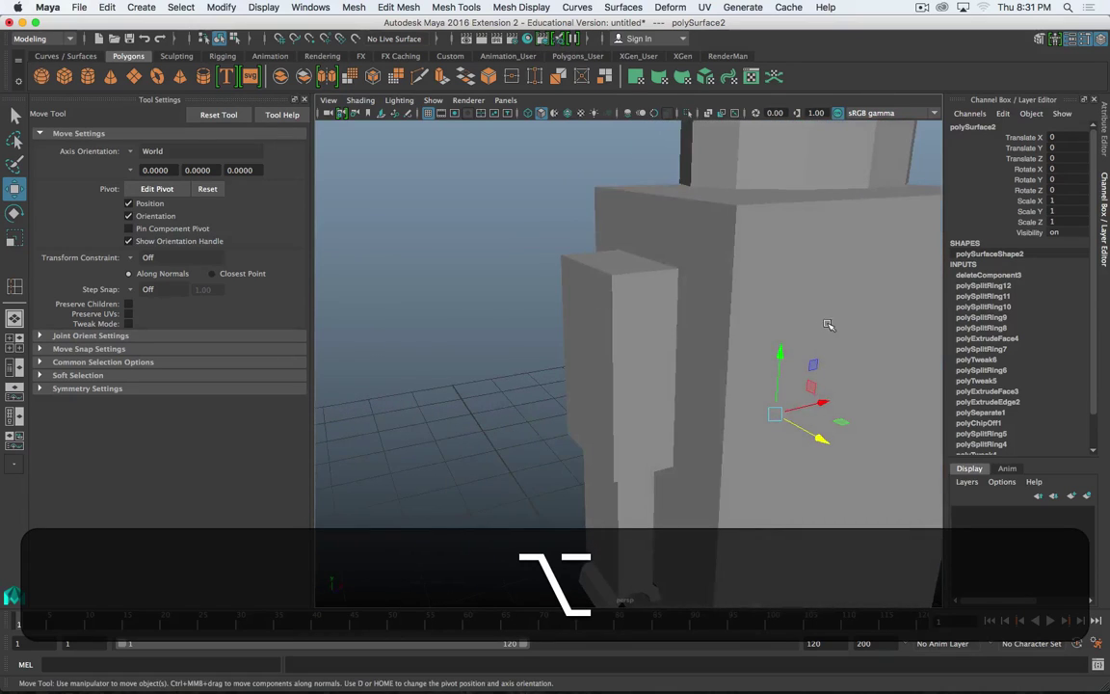
- Extrude the upper central face on the torso's front, opposite the vent, and push it inward about 0.05 units
{"action": "left_click", "coordinate": [830, 324]}
{"action": "middle_click_drag", "start_coordinate": [830, 325], "coordinate": [820, 320], "text": "alt"}
{"action": "left_click_drag", "start_coordinate": [820, 320], "coordinate": [528, 257], "text": "alt"}
{"action": "right_click_drag", "start_coordinate": [528, 257], "coordinate": [540, 284]}
{"action": "left_click", "coordinate": [542, 282]}
{"action": "middle_click_drag", "start_coordinate": [542, 282], "coordinate": [673, 283], "text": "alt"}
{"action": "left_click_drag", "start_coordinate": [673, 283], "coordinate": [570, 308], "text": "alt"}
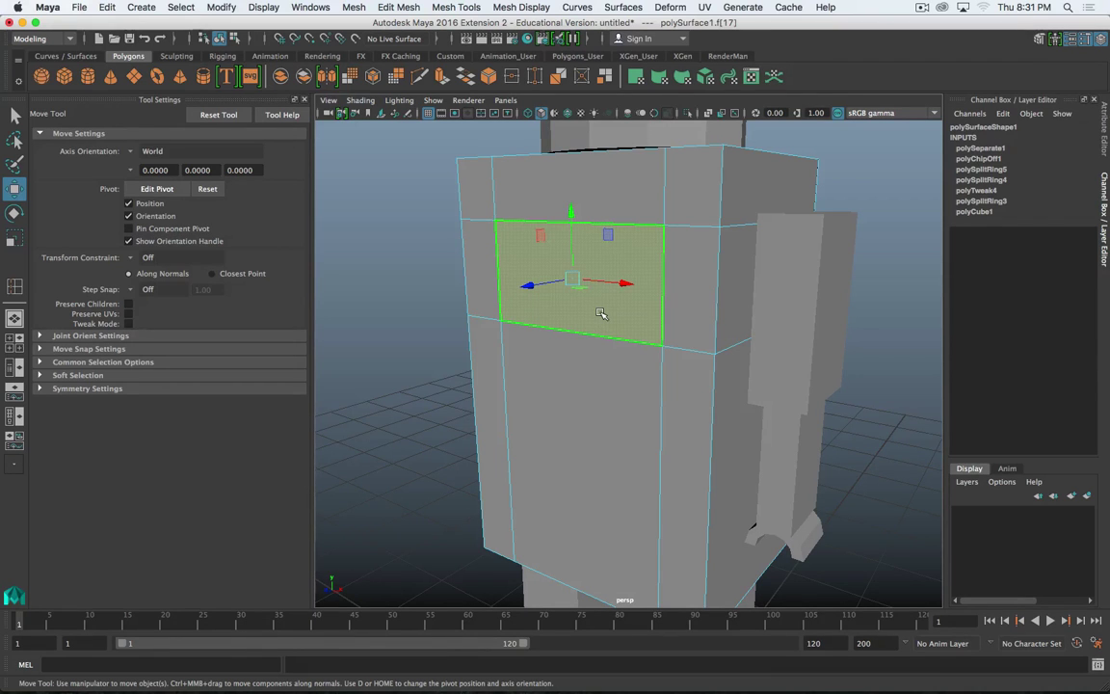
{"action": "mouse_move", "coordinate": [600, 313]}
{"action": "left_mouse_down", "text": "alt"}
{"action": "mouse_move", "coordinate": [621, 309]}
{"action": "mouse_move", "coordinate": [589, 312]}
{"action": "left_mouse_up", "text": "alt"}
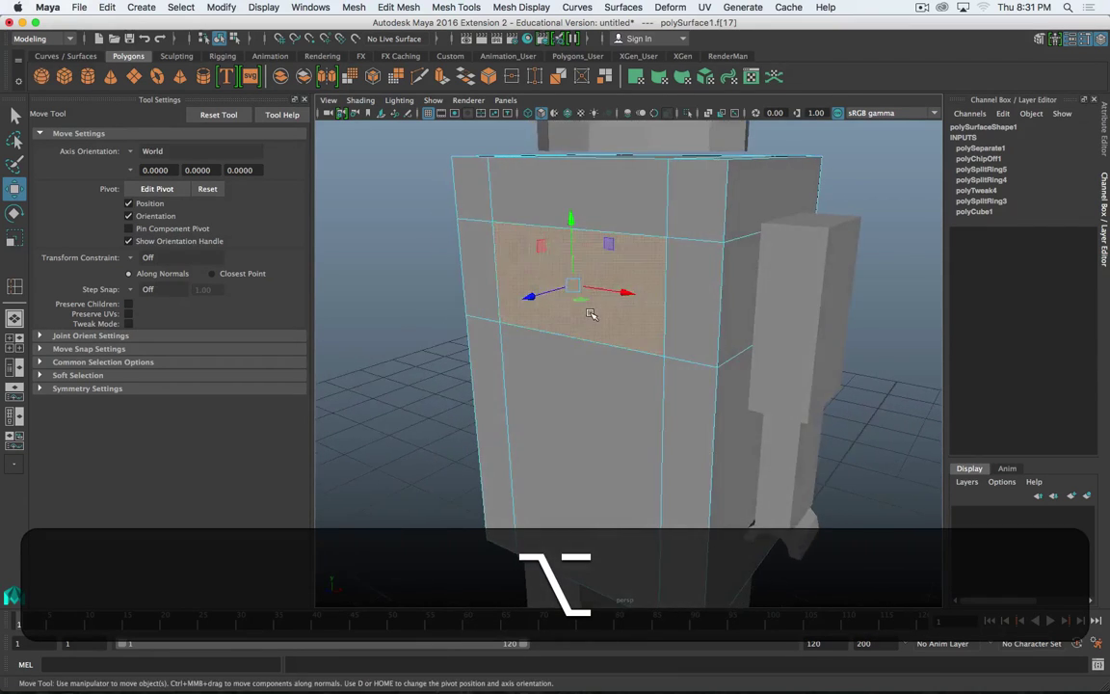
{"action": "scroll", "coordinate": [591, 314], "scroll_direction": "up", "scroll_amount": 3}
{"action": "right_click_drag", "start_coordinate": [591, 315], "coordinate": [590, 458], "text": "alt"}
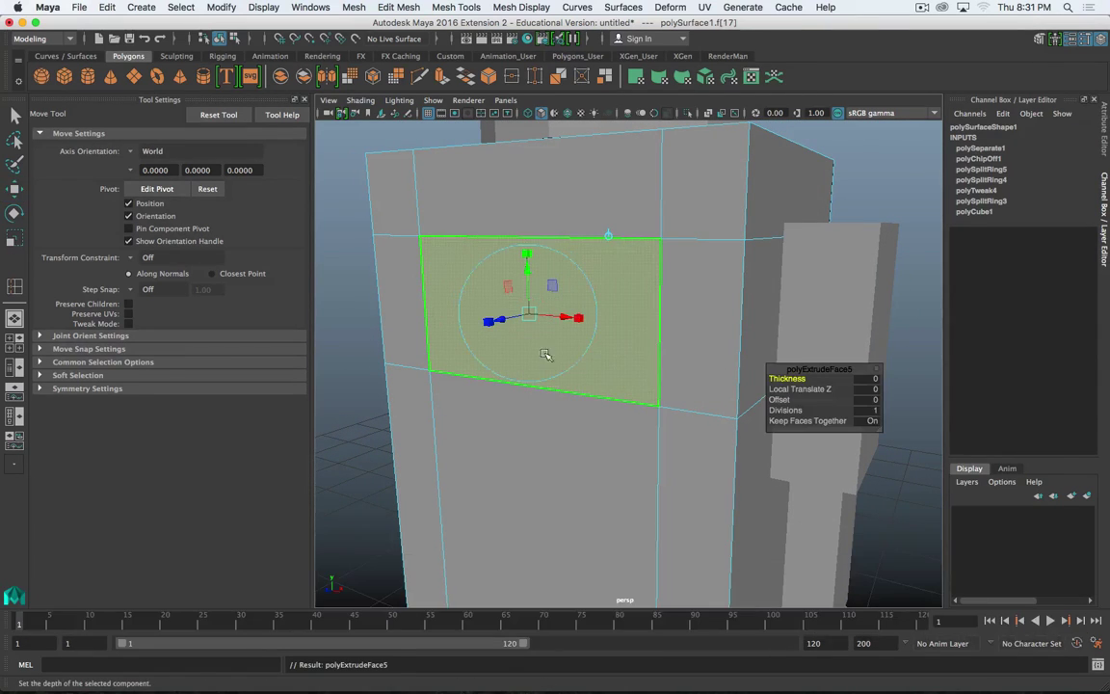
{"action": "key", "text": "w"}
{"action": "left_click_drag", "start_coordinate": [484, 322], "coordinate": [484, 321]}
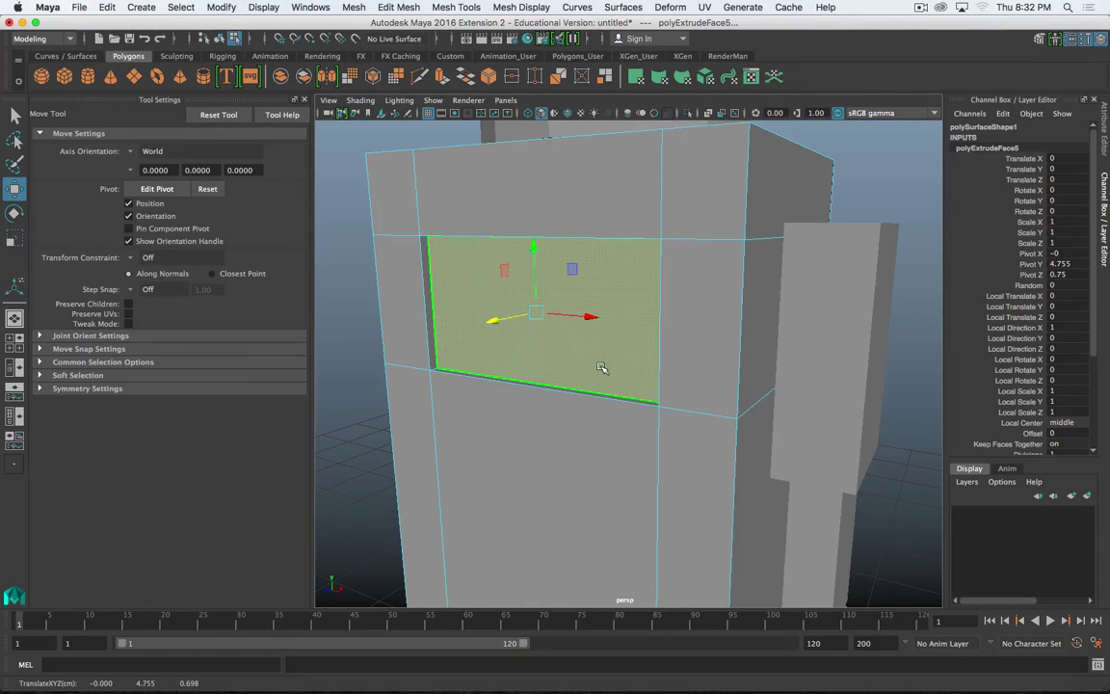
- Extract the recessed front face from the torso as a separate panel, and clear the selection
{"action": "left_click_drag", "start_coordinate": [587, 374], "coordinate": [615, 369], "text": "alt"}
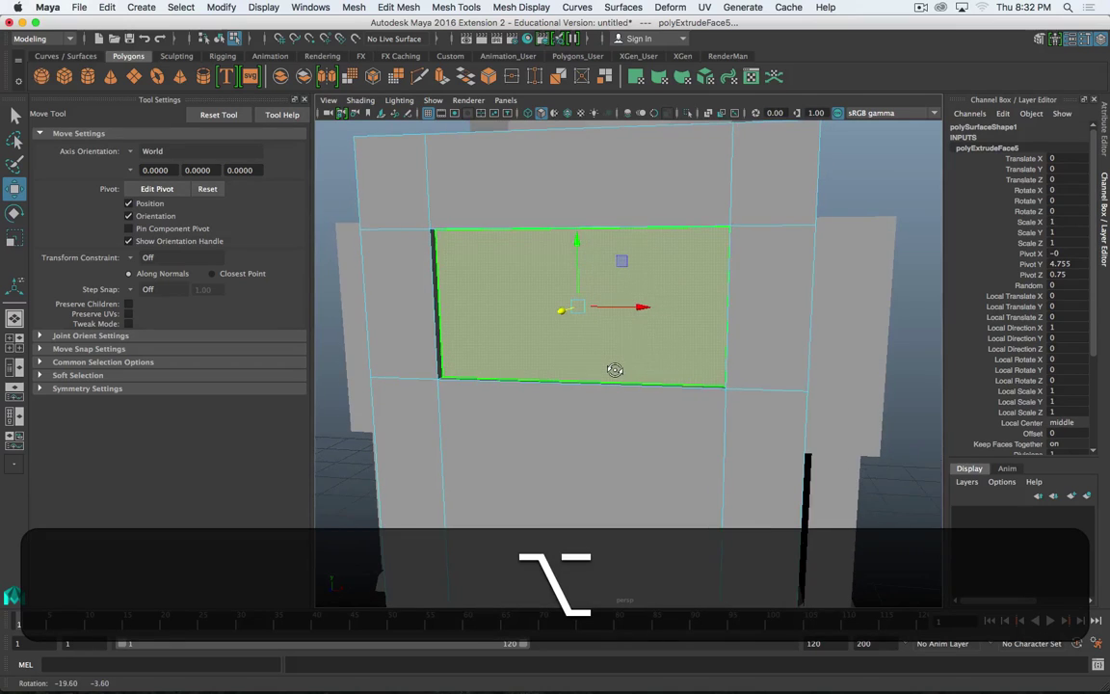
{"action": "right_click", "coordinate": [624, 356], "text": "shift"}
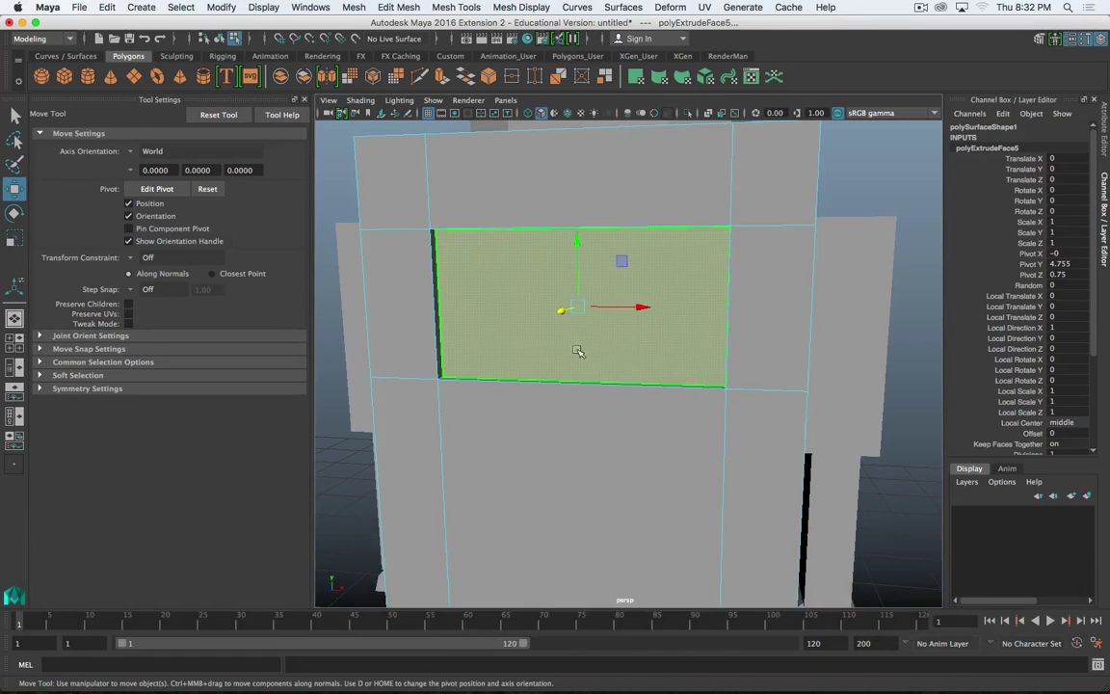
{"action": "left_click", "coordinate": [354, 6]}
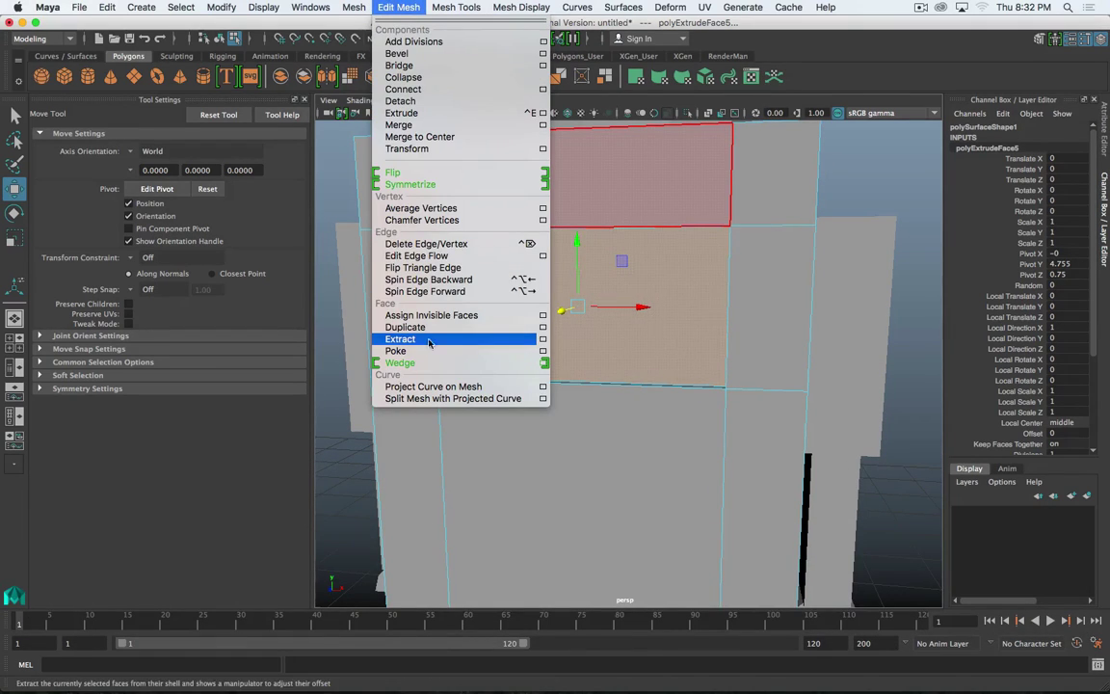
{"action": "left_click", "coordinate": [487, 339]}
{"action": "scroll", "coordinate": [698, 376], "scroll_direction": "down", "scroll_amount": 5}
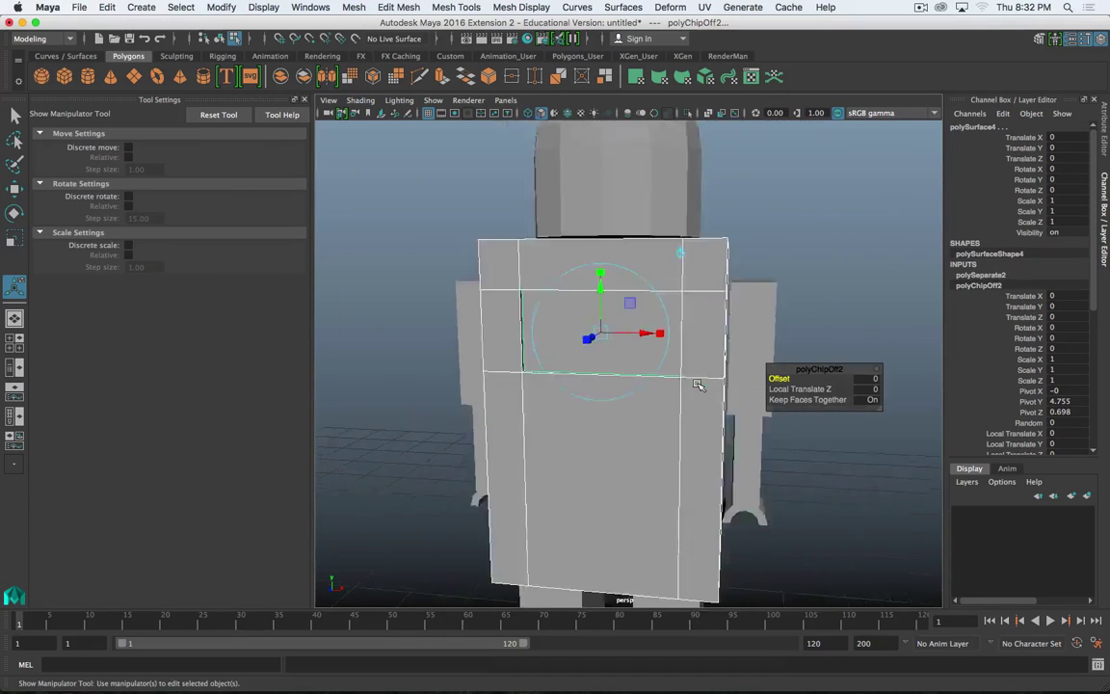
{"action": "left_click", "coordinate": [778, 501]}
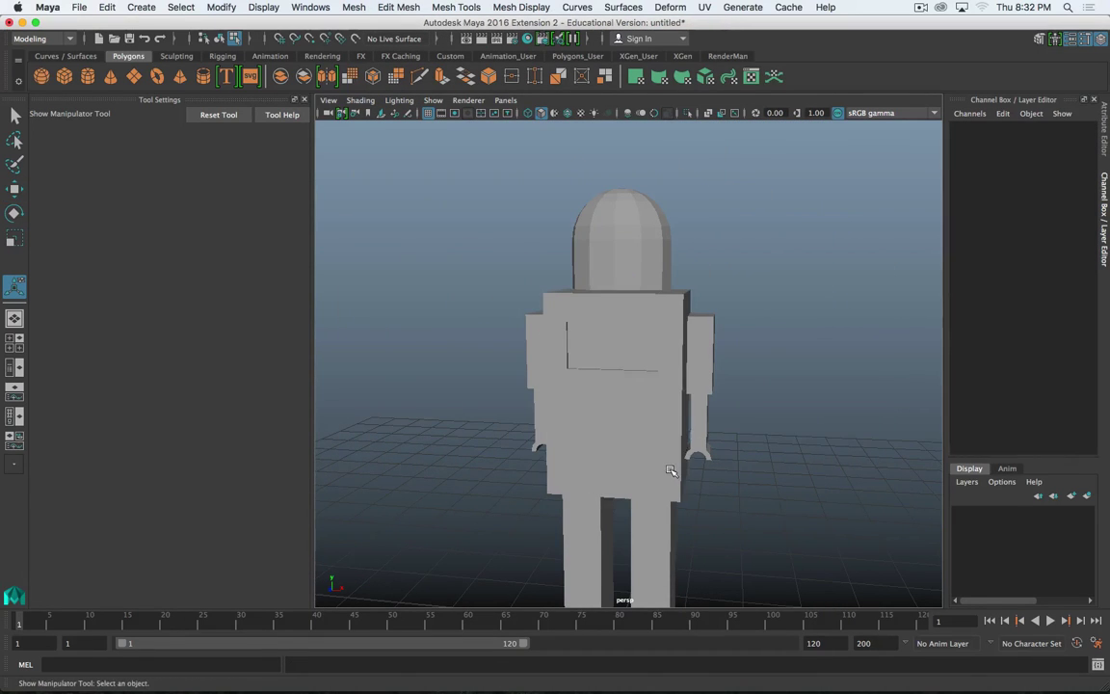
{"action": "left_click_drag", "start_coordinate": [665, 439], "coordinate": [627, 434], "text": "alt"}
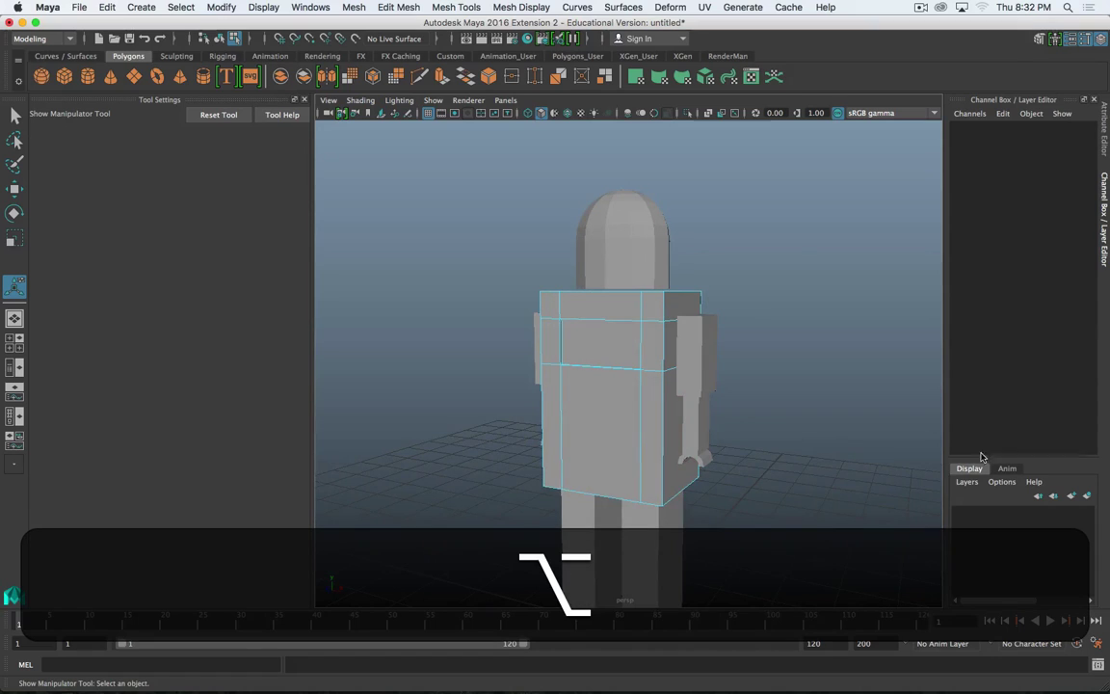
{"action": "scroll", "coordinate": [729, 383], "scroll_direction": "down", "scroll_amount": 5}
{"action": "middle_click_drag", "start_coordinate": [729, 394], "coordinate": [719, 347], "text": "alt"}
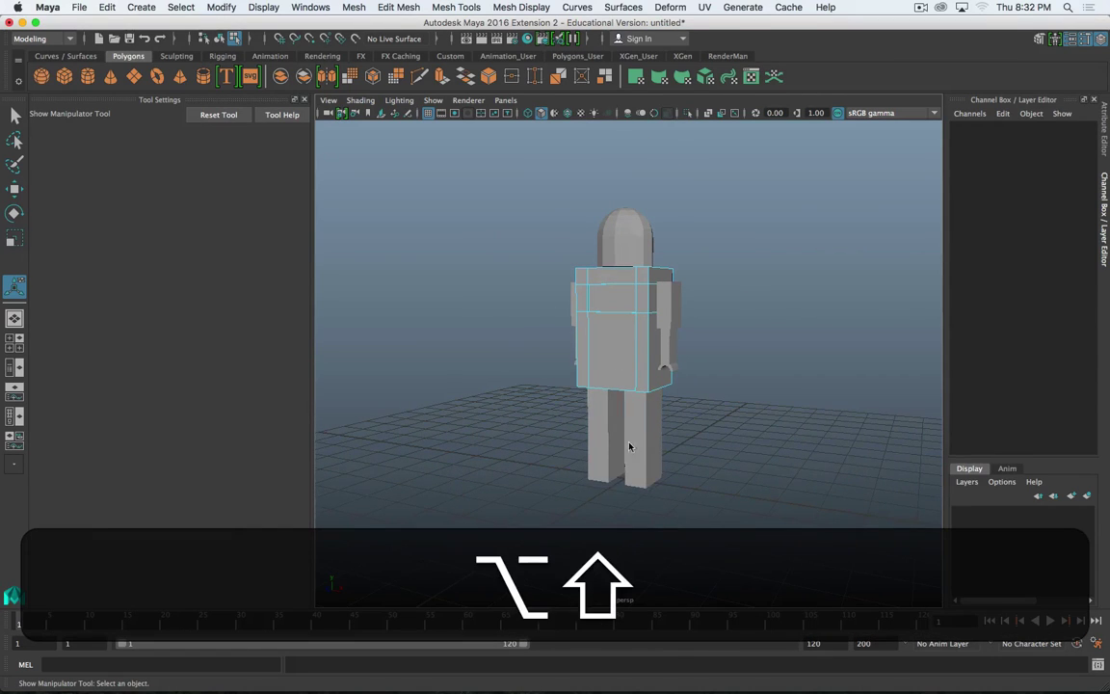
{"action": "left_click", "coordinate": [607, 424], "text": "shift"}
{"action": "left_click", "coordinate": [670, 351], "text": "shift"}
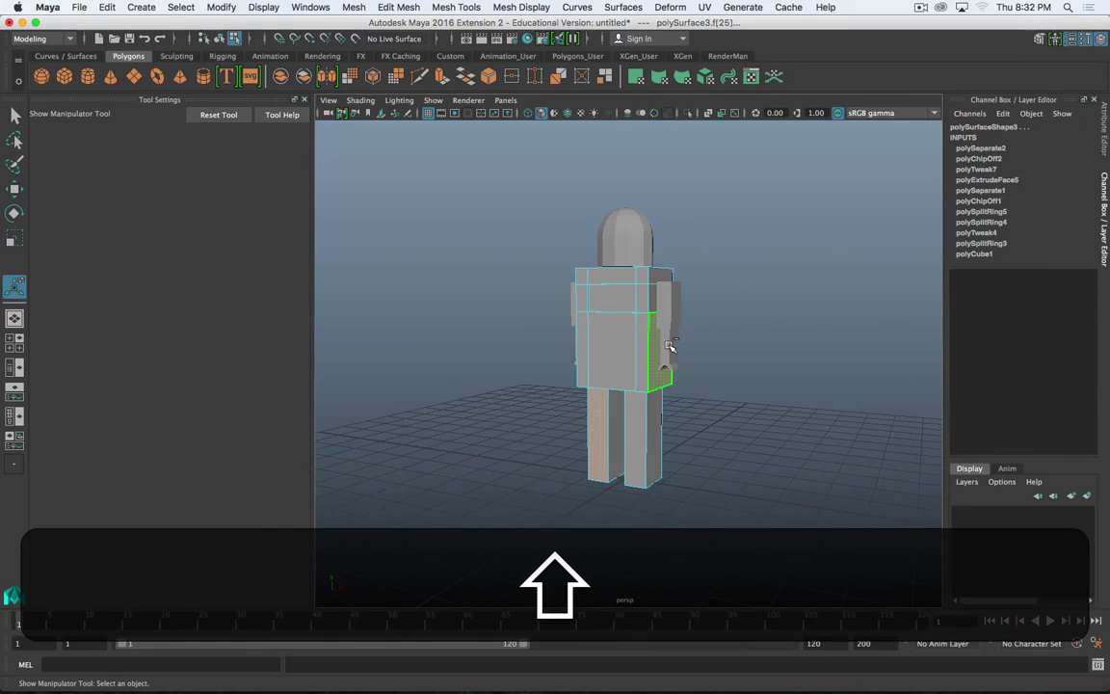
- Put the robot's legs, torso, arms, claws and head on a new display layer and hide it to isolate the vent and panel
{"action": "right_click_drag", "start_coordinate": [671, 347], "coordinate": [733, 292]}
{"action": "key", "text": "q"}
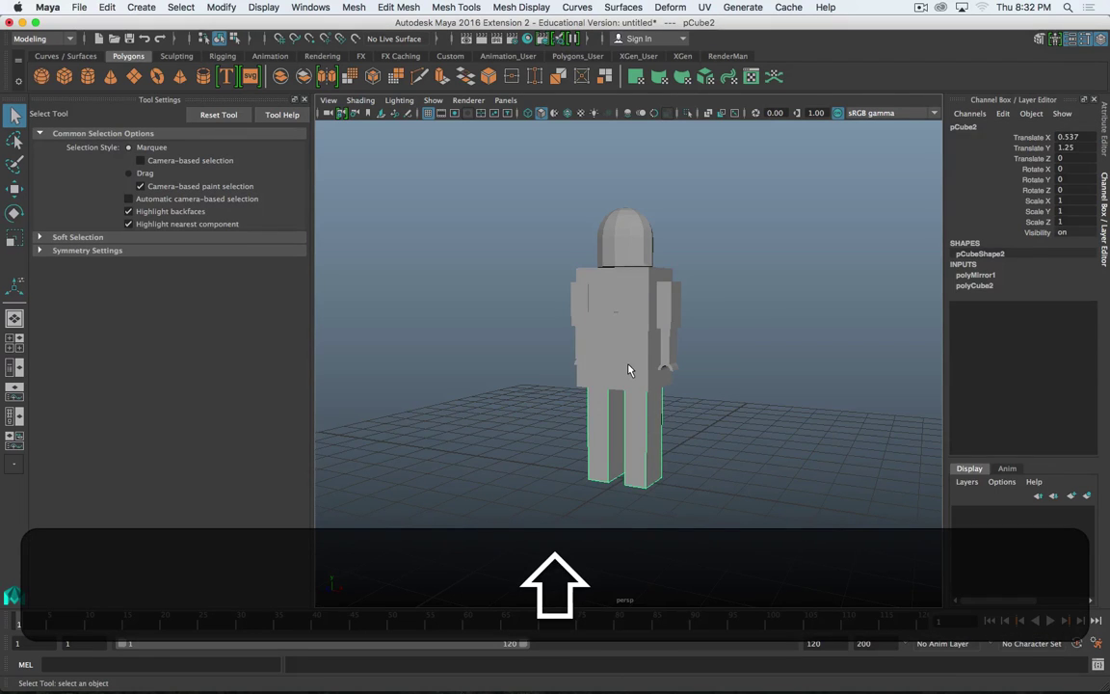
{"action": "left_click", "coordinate": [665, 318]}
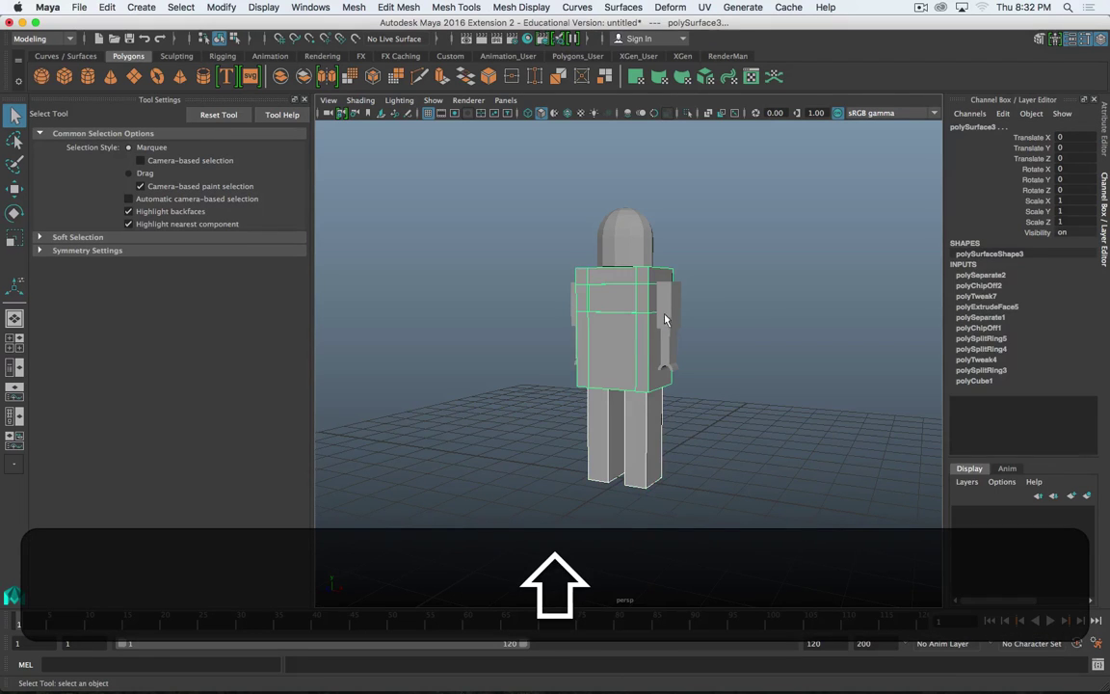
{"action": "left_click", "coordinate": [669, 369], "text": "shift"}
{"action": "left_click_drag", "start_coordinate": [668, 371], "coordinate": [591, 358], "text": "alt+shift"}
{"action": "left_click", "coordinate": [572, 348], "text": "shift"}
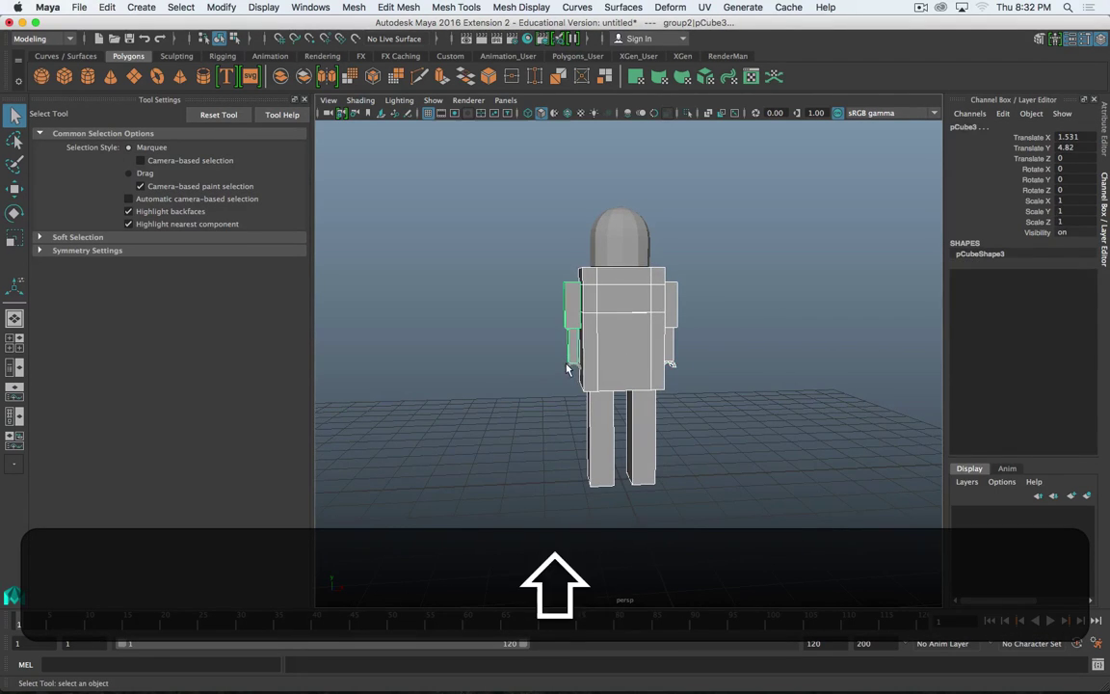
{"action": "left_click", "coordinate": [569, 360], "text": "shift"}
{"action": "left_click", "coordinate": [573, 355], "text": "shift"}
{"action": "left_click", "coordinate": [569, 367], "text": "shift"}
{"action": "left_click", "coordinate": [612, 259], "text": "shift"}
{"action": "left_click_drag", "start_coordinate": [752, 299], "coordinate": [433, 311], "text": "alt+shift"}
{"action": "right_click", "coordinate": [988, 501]}
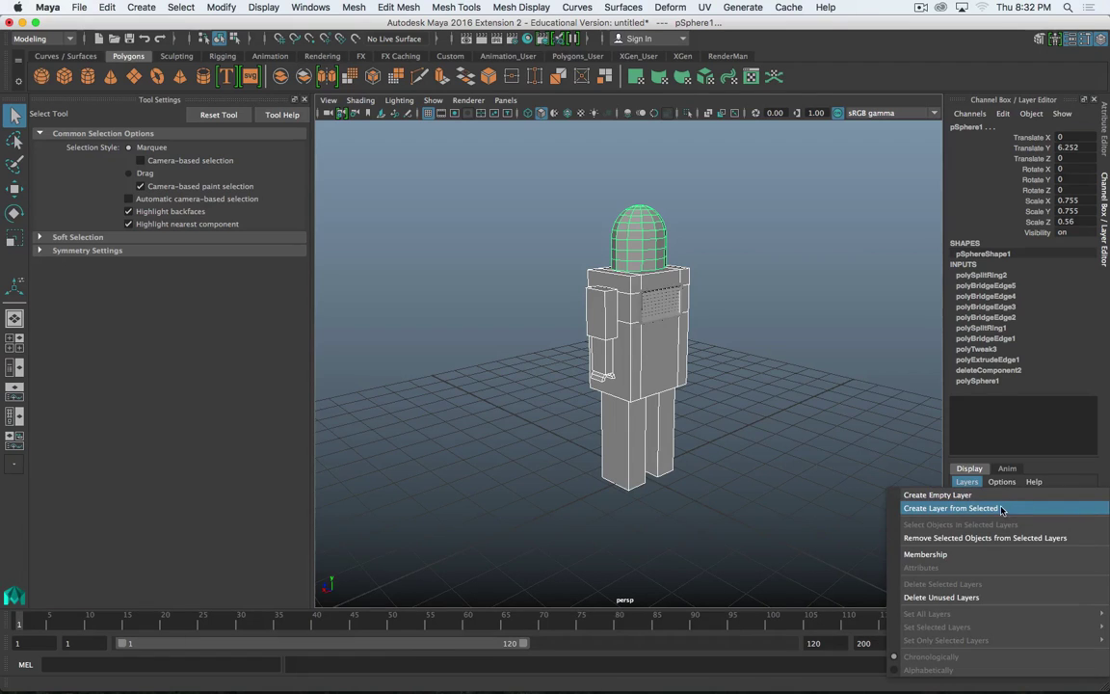
{"action": "left_click", "coordinate": [931, 508]}
{"action": "left_click", "coordinate": [961, 513]}
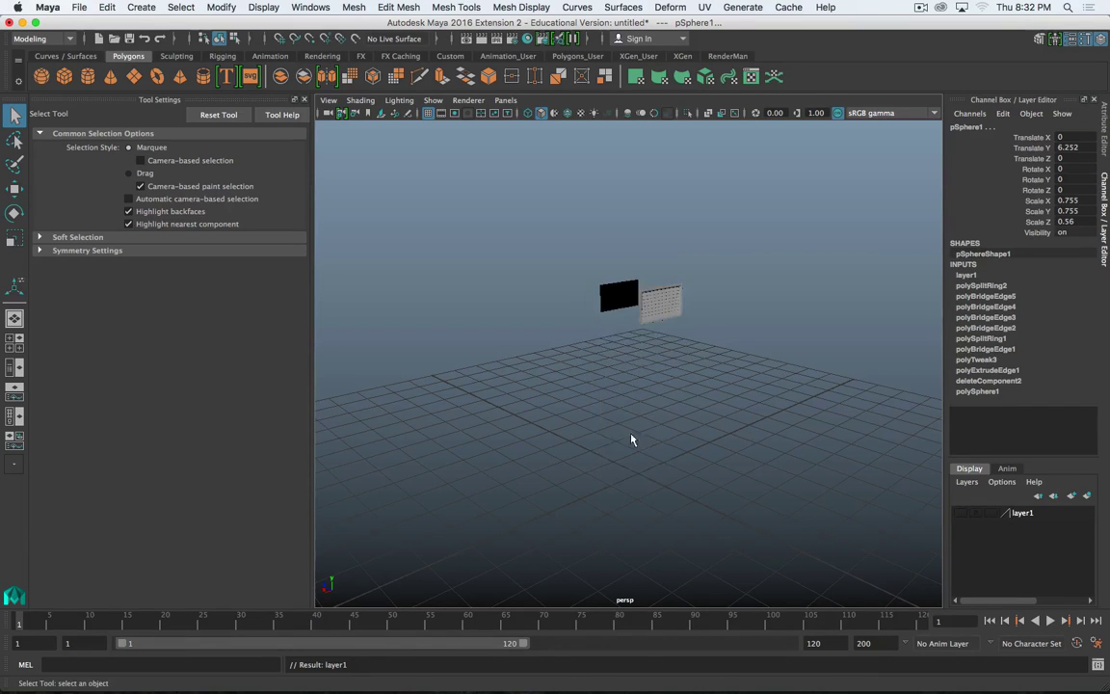
{"action": "left_click_drag", "start_coordinate": [632, 437], "coordinate": [730, 421], "text": "alt"}
{"action": "scroll", "coordinate": [709, 395], "scroll_direction": "up", "scroll_amount": 5, "text": "alt"}
{"action": "right_click_drag", "start_coordinate": [711, 401], "coordinate": [687, 438], "text": "alt"}
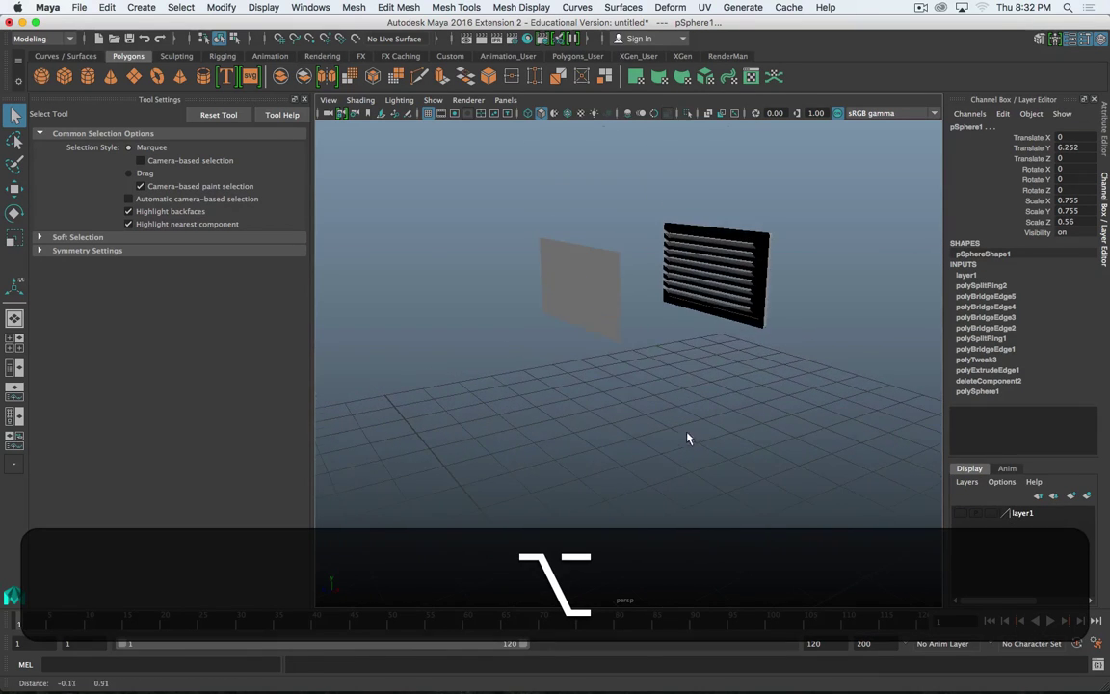
- Select the extracted front panel and examine it from the front and at an angle
{"action": "left_click", "coordinate": [604, 289]}
{"action": "left_click_drag", "start_coordinate": [604, 289], "coordinate": [663, 425], "text": "alt"}
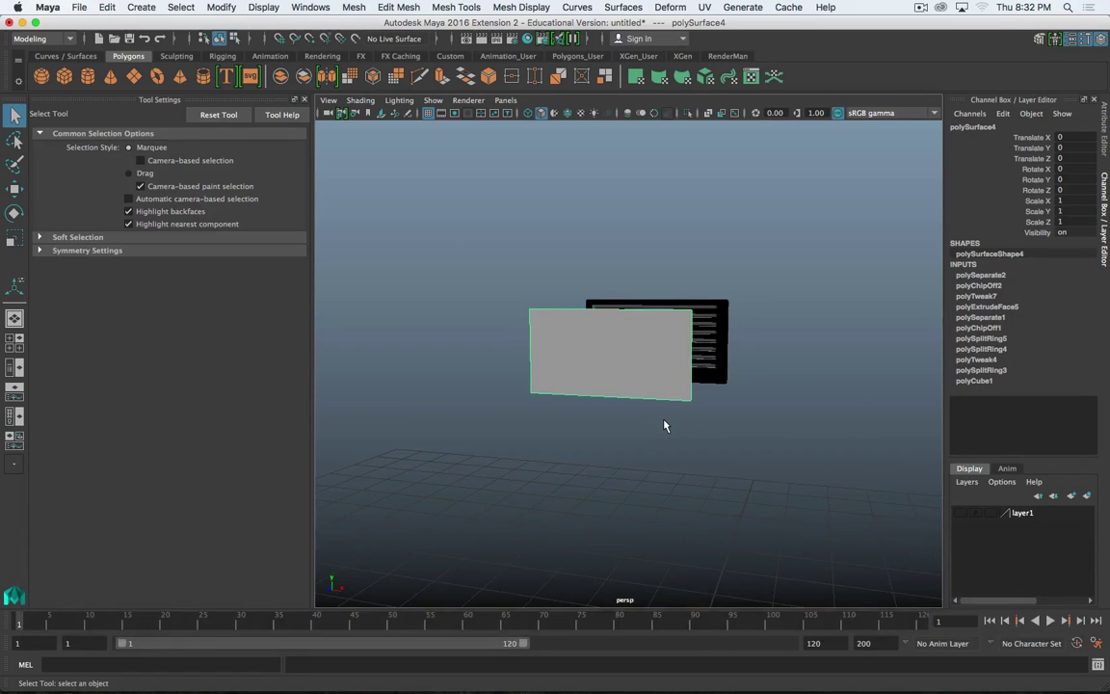
{"action": "scroll", "coordinate": [664, 424], "scroll_direction": "up", "scroll_amount": 5}
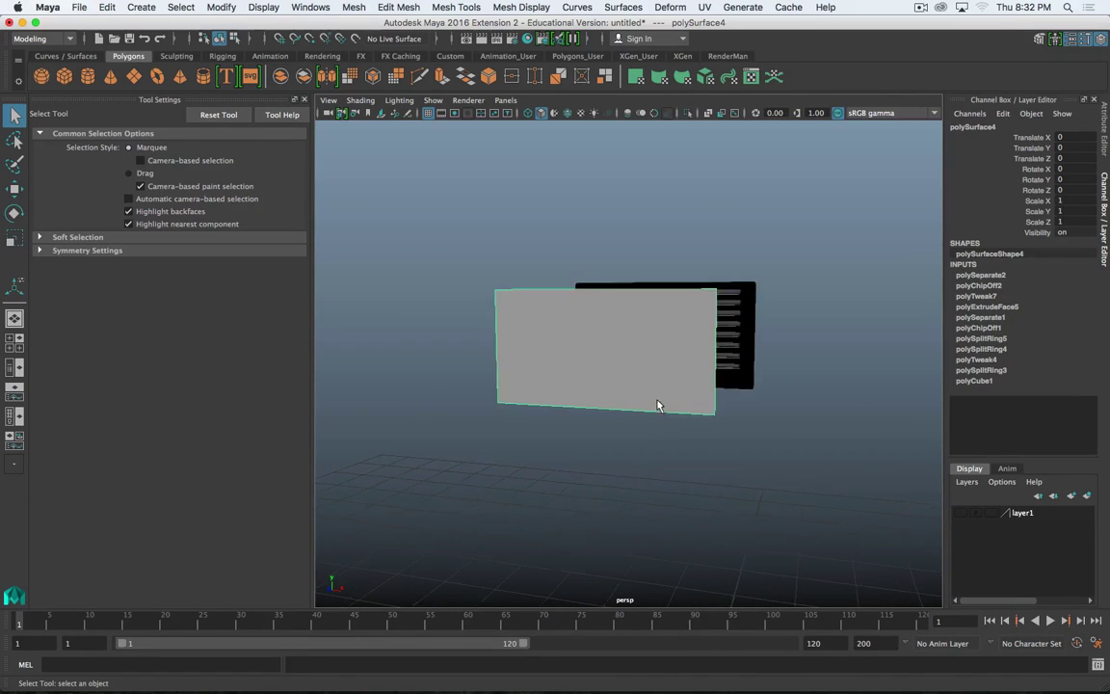
{"action": "key", "text": "alt"}
{"action": "left_click_drag", "start_coordinate": [598, 338], "coordinate": [542, 330], "text": "alt"}
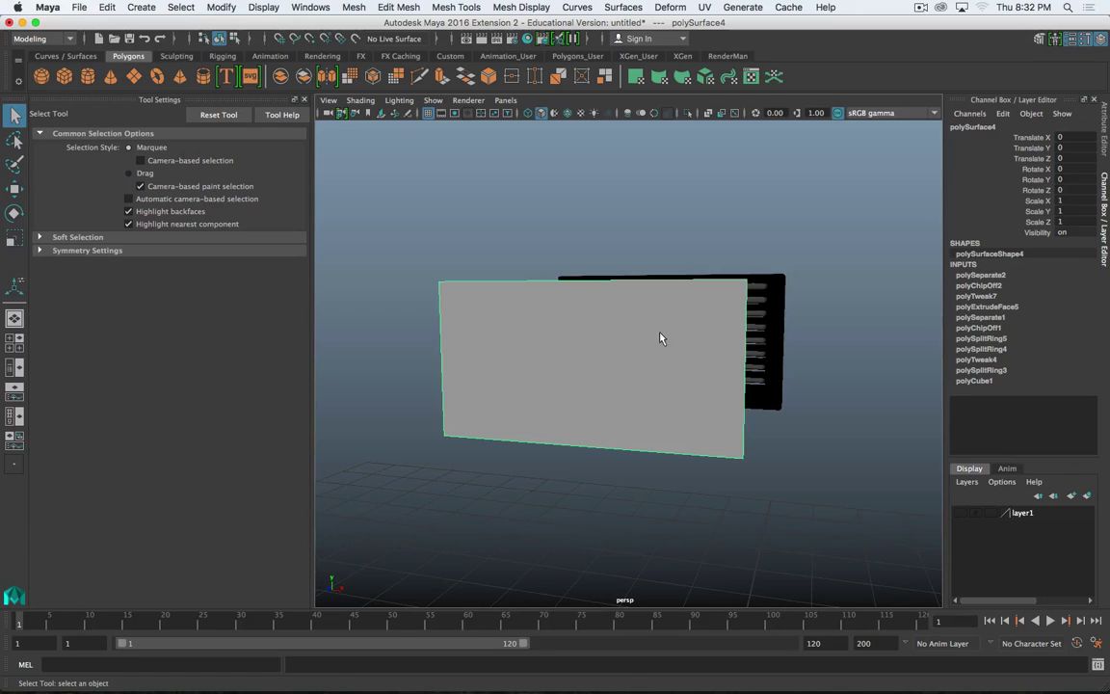
{"action": "scroll", "coordinate": [584, 342], "scroll_direction": "down", "scroll_amount": 3}
{"action": "scroll", "coordinate": [584, 342], "scroll_direction": "up", "scroll_amount": 6}
{"action": "scroll", "coordinate": [585, 342], "scroll_direction": "down", "scroll_amount": 3}
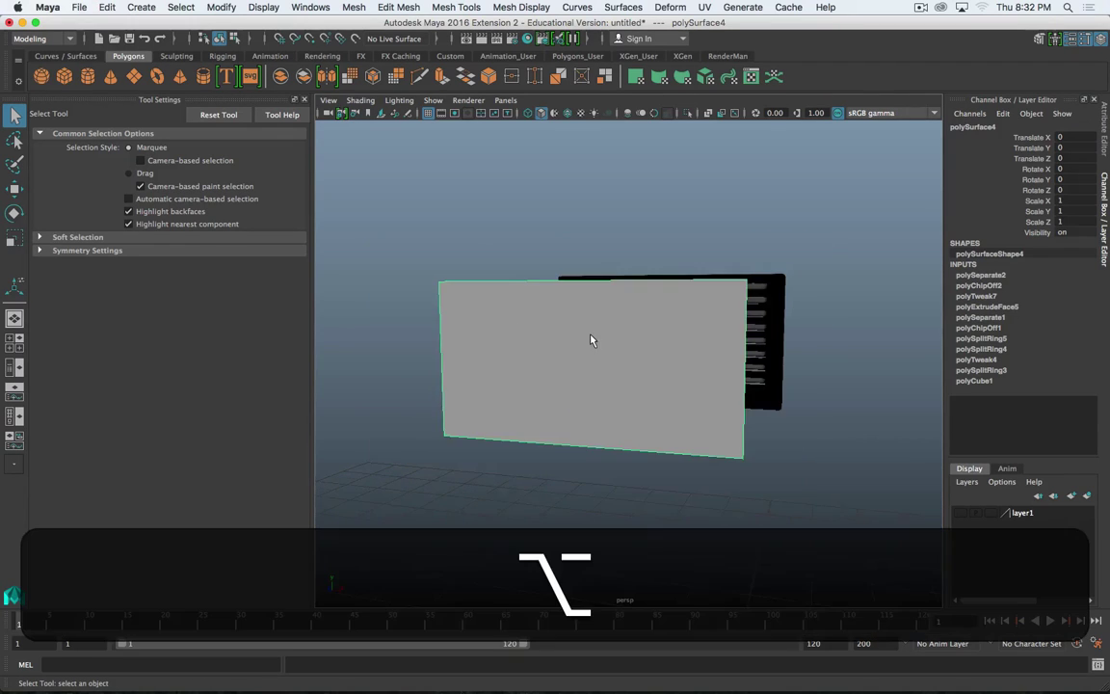
{"action": "mouse_move", "coordinate": [591, 339]}
{"action": "left_mouse_down", "text": "alt"}
{"action": "mouse_move", "coordinate": [573, 349]}
{"action": "mouse_move", "coordinate": [590, 356]}
{"action": "left_mouse_up", "text": "alt"}
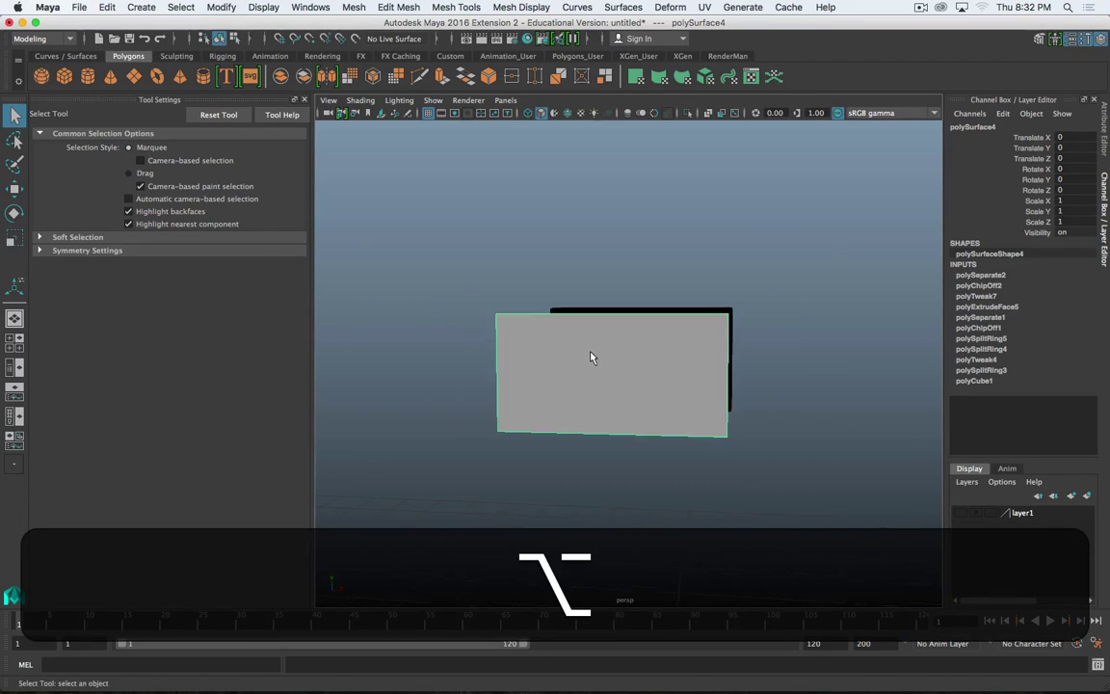
- Create a new polygon cube at the origin and delete its back face, on the side facing the vent
{"action": "key", "text": "g"}
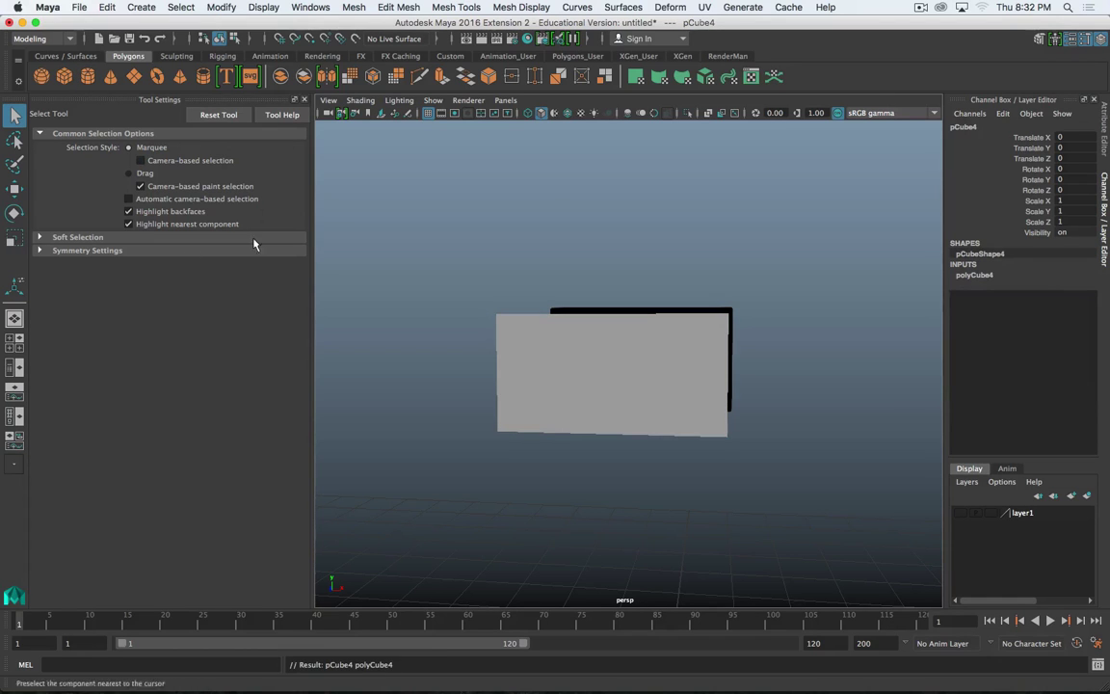
{"action": "scroll", "coordinate": [625, 411], "scroll_direction": "down", "scroll_amount": 3}
{"action": "left_click_drag", "start_coordinate": [633, 458], "coordinate": [603, 497], "text": "alt"}
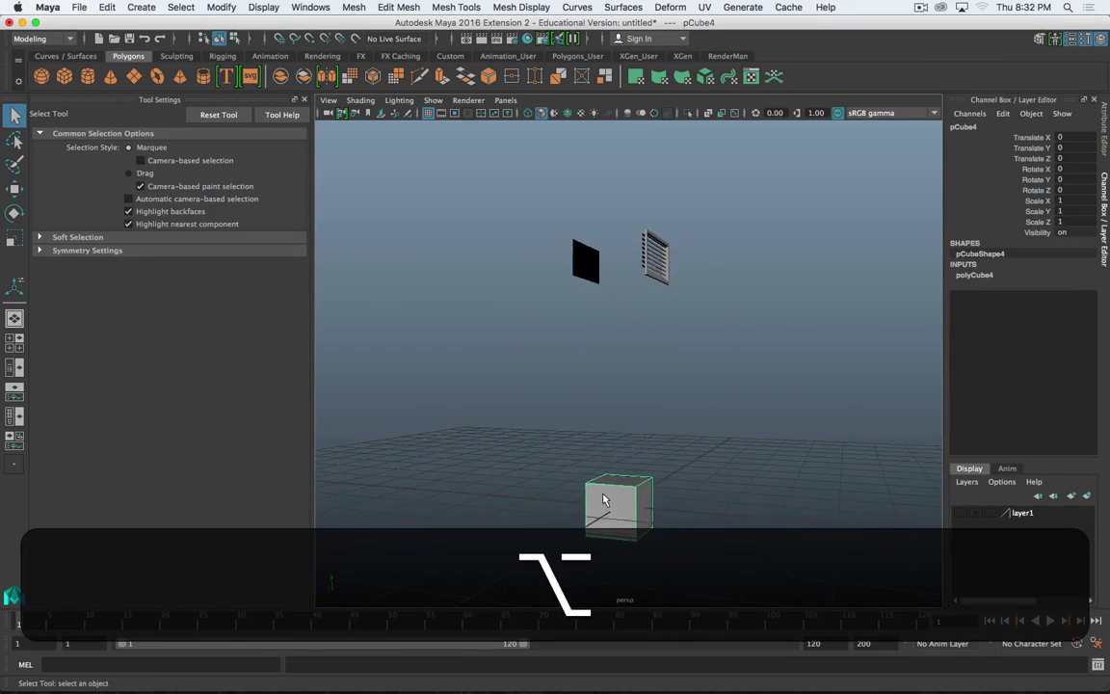
{"action": "right_click_drag", "start_coordinate": [602, 497], "coordinate": [606, 353]}
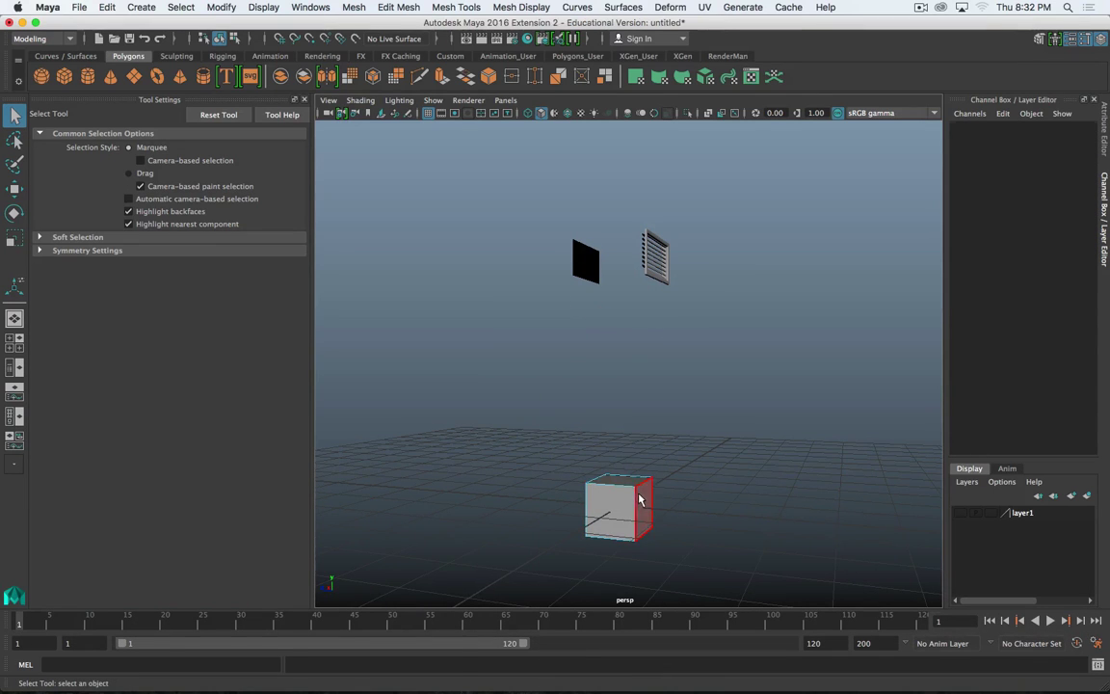
{"action": "left_click", "coordinate": [638, 500]}
{"action": "key", "text": "Delete"}
{"action": "left_click_drag", "start_coordinate": [639, 500], "coordinate": [698, 486], "text": "alt"}
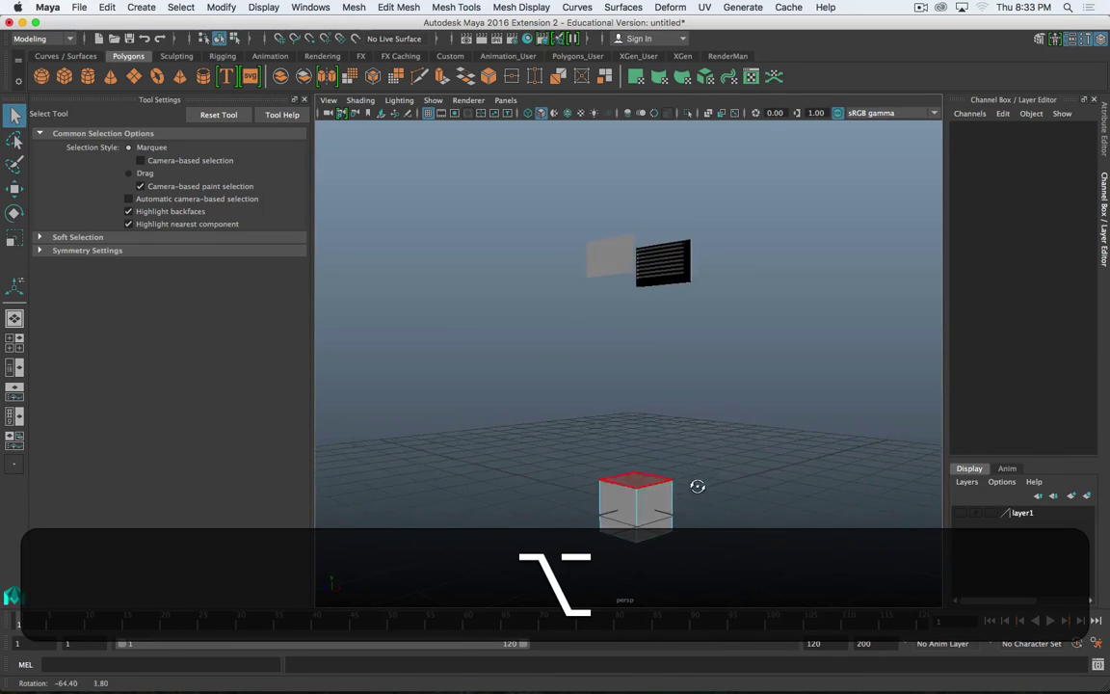
- Move the open-backed cube up and forward to the front panel, to about 4.86 in Y and 1.305 in Z
{"action": "right_click_drag", "start_coordinate": [661, 487], "coordinate": [690, 298]}
{"action": "key", "text": "w"}
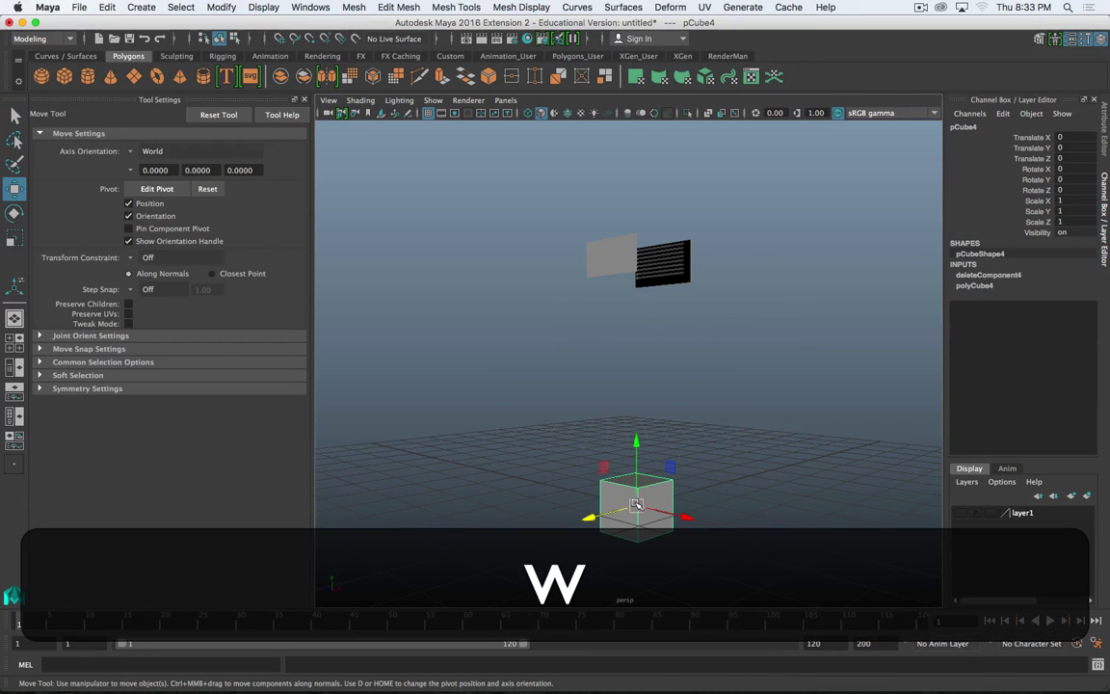
{"action": "left_click_drag", "start_coordinate": [602, 463], "coordinate": [550, 191]}
{"action": "scroll", "coordinate": [560, 191], "scroll_direction": "up", "scroll_amount": 5}
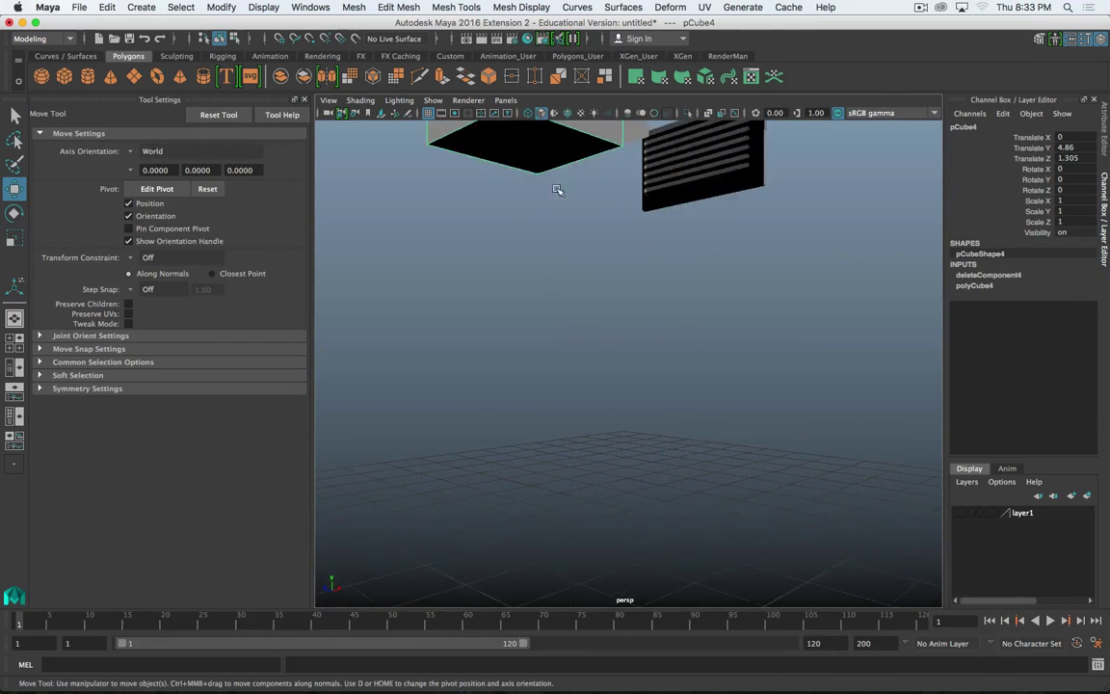
{"action": "middle_click_drag", "start_coordinate": [560, 191], "coordinate": [526, 364], "text": "alt"}
{"action": "left_click_drag", "start_coordinate": [525, 364], "coordinate": [562, 374], "text": "alt"}
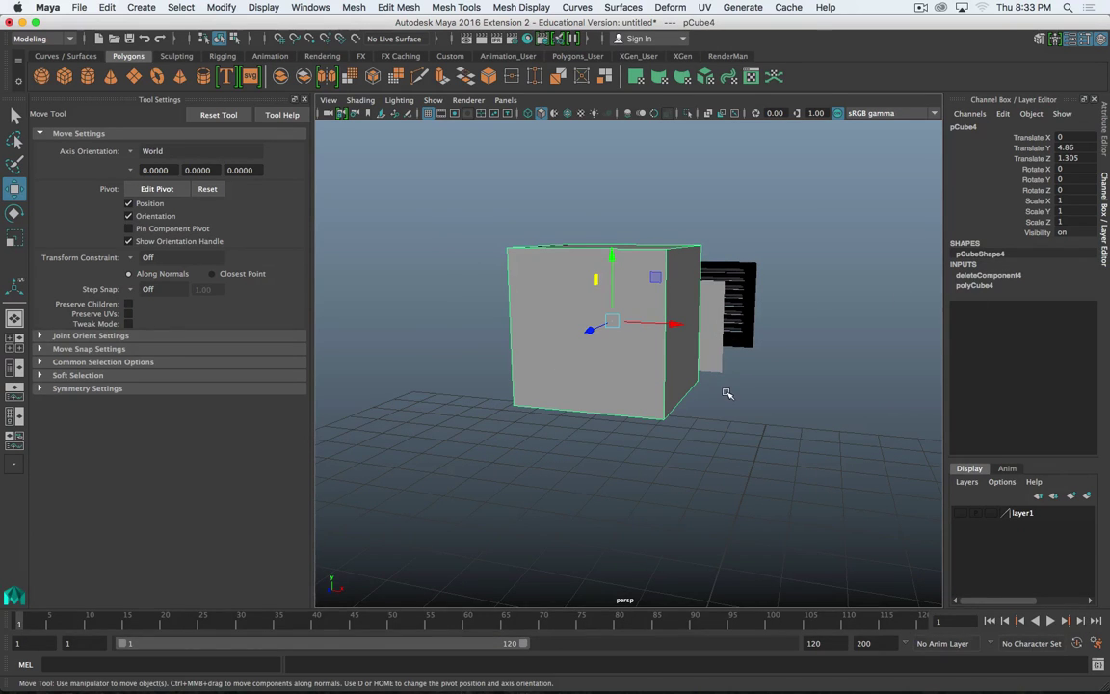
- Scale the cube down to a thin button shape, about 0.13 in X and Y and 0.044 in Z
{"action": "key", "text": "r"}
{"action": "middle_click_drag", "start_coordinate": [839, 387], "coordinate": [773, 383]}
{"action": "key", "text": "z"}
{"action": "key", "text": "r"}
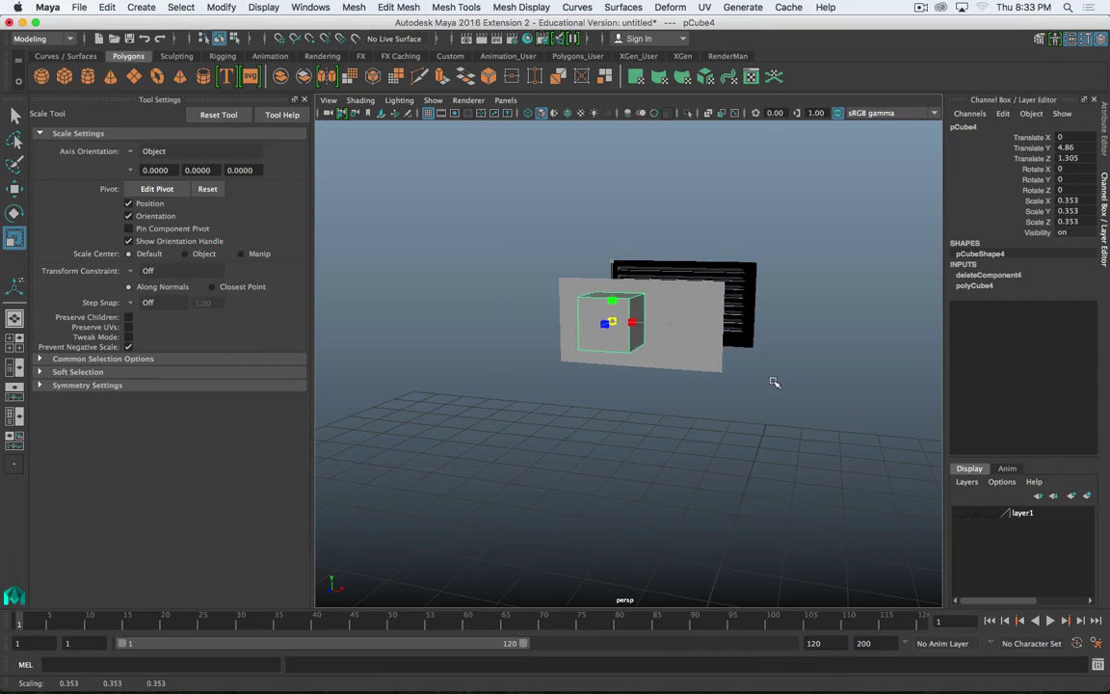
{"action": "scroll", "coordinate": [679, 369], "scroll_direction": "up", "scroll_amount": 5}
{"action": "middle_click_drag", "start_coordinate": [610, 289], "coordinate": [619, 385], "text": "alt"}
{"action": "left_click_drag", "start_coordinate": [620, 384], "coordinate": [639, 335], "text": "alt"}
{"action": "scroll", "coordinate": [570, 383], "scroll_direction": "down", "scroll_amount": 4}
{"action": "key", "text": "alt+f"}
{"action": "scroll", "coordinate": [704, 369], "scroll_direction": "down", "scroll_amount": 5}
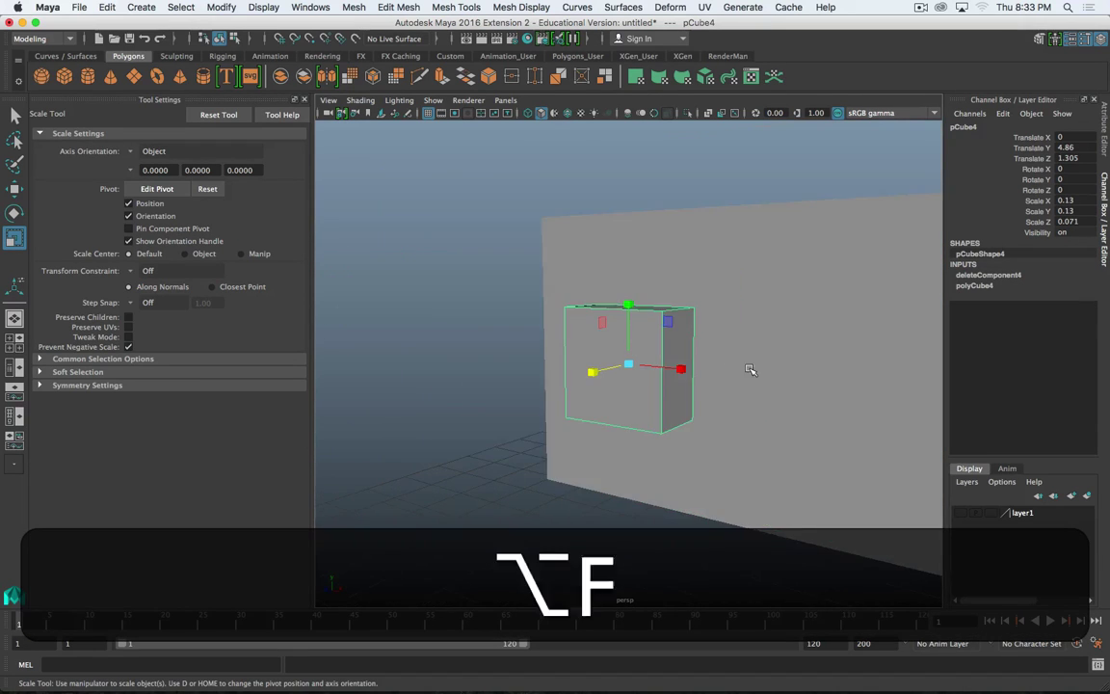
{"action": "left_click_drag", "start_coordinate": [750, 369], "coordinate": [684, 369], "text": "alt"}
{"action": "left_click_drag", "start_coordinate": [566, 370], "coordinate": [815, 384]}
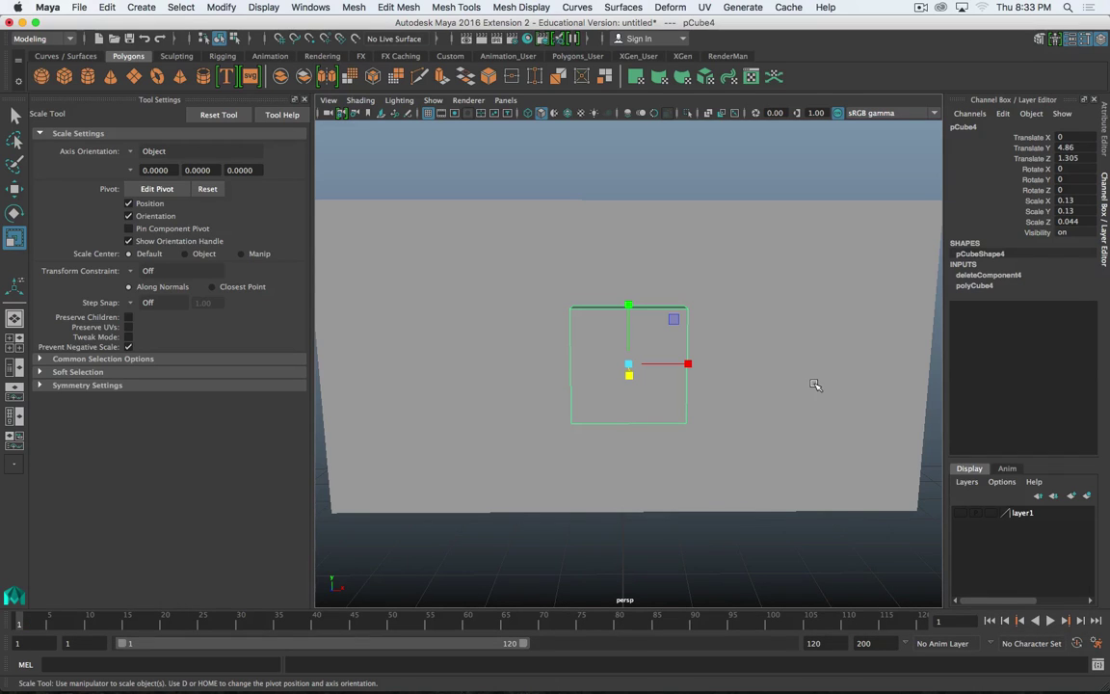
- Try 2 width subdivisions on the cube, undo them, and briefly check its smooth preview
{"action": "left_click", "coordinate": [991, 288]}
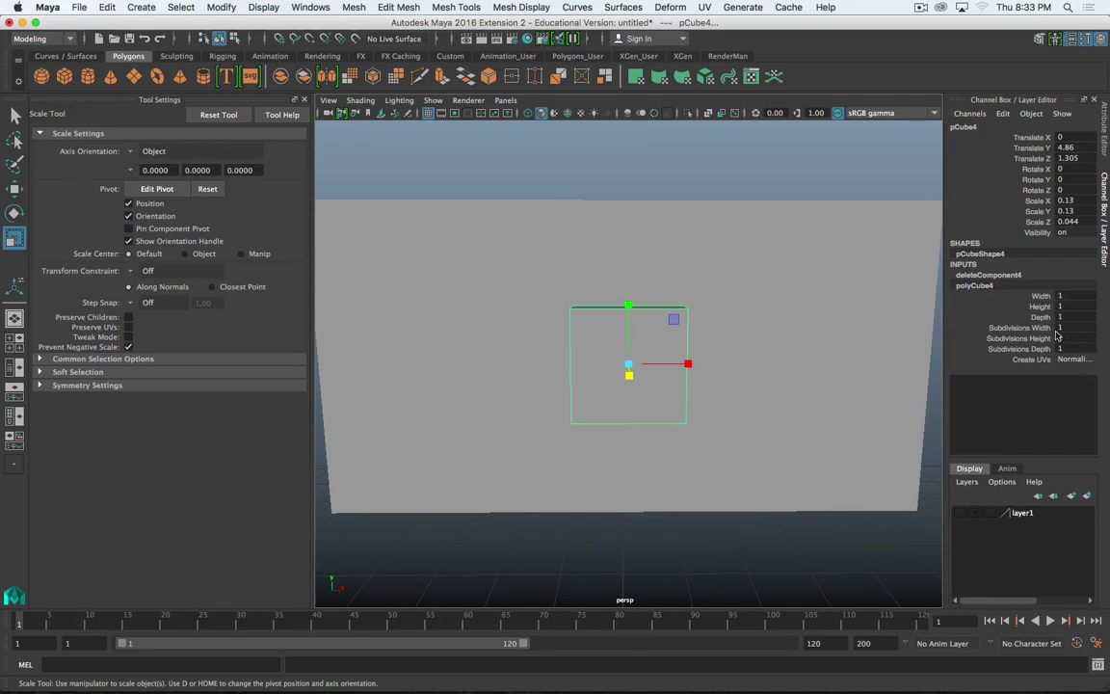
{"action": "type", "text": "2"}
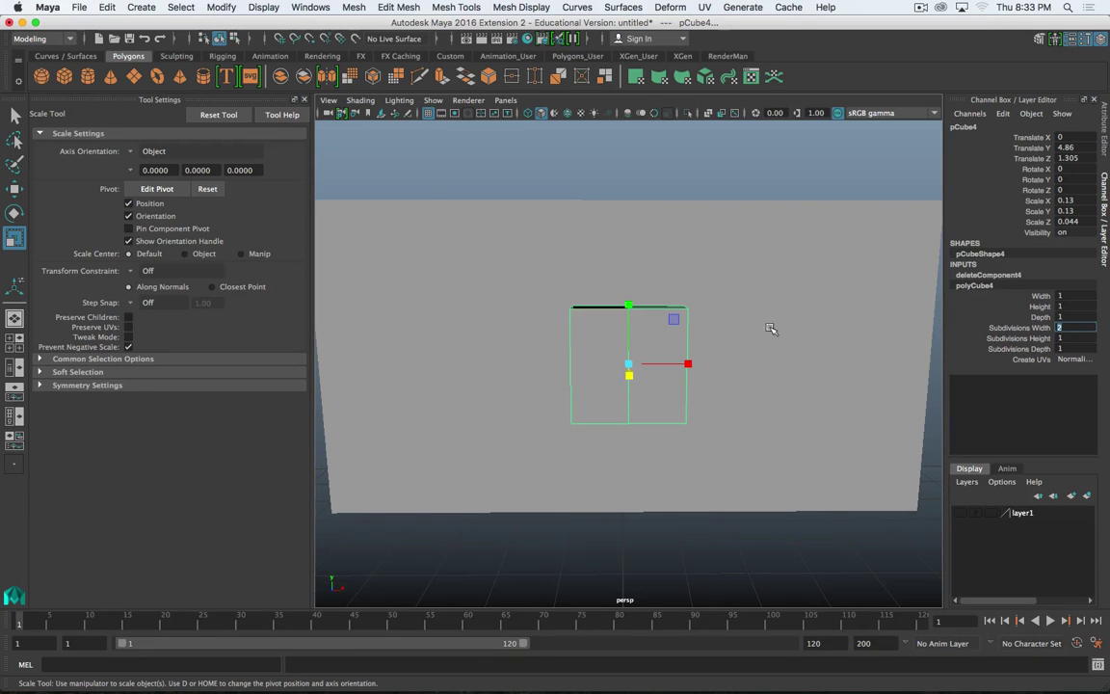
{"action": "left_click_drag", "start_coordinate": [769, 329], "coordinate": [668, 317], "text": "alt"}
{"action": "key", "text": "alt+z"}
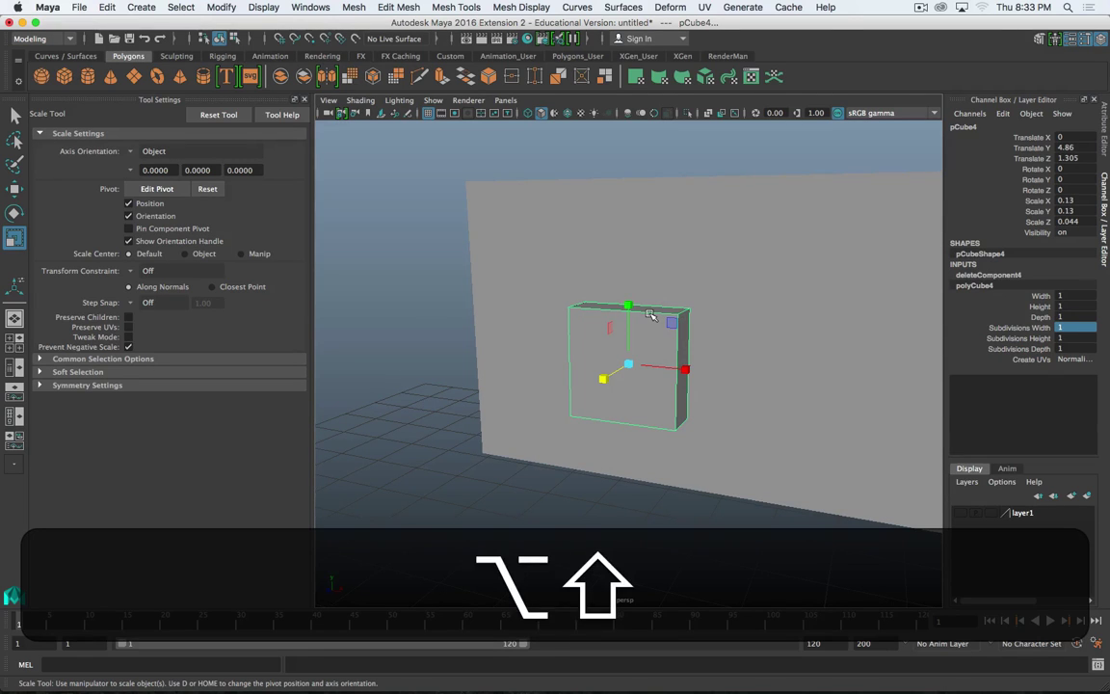
{"action": "key", "text": "3"}
{"action": "key", "text": "1"}
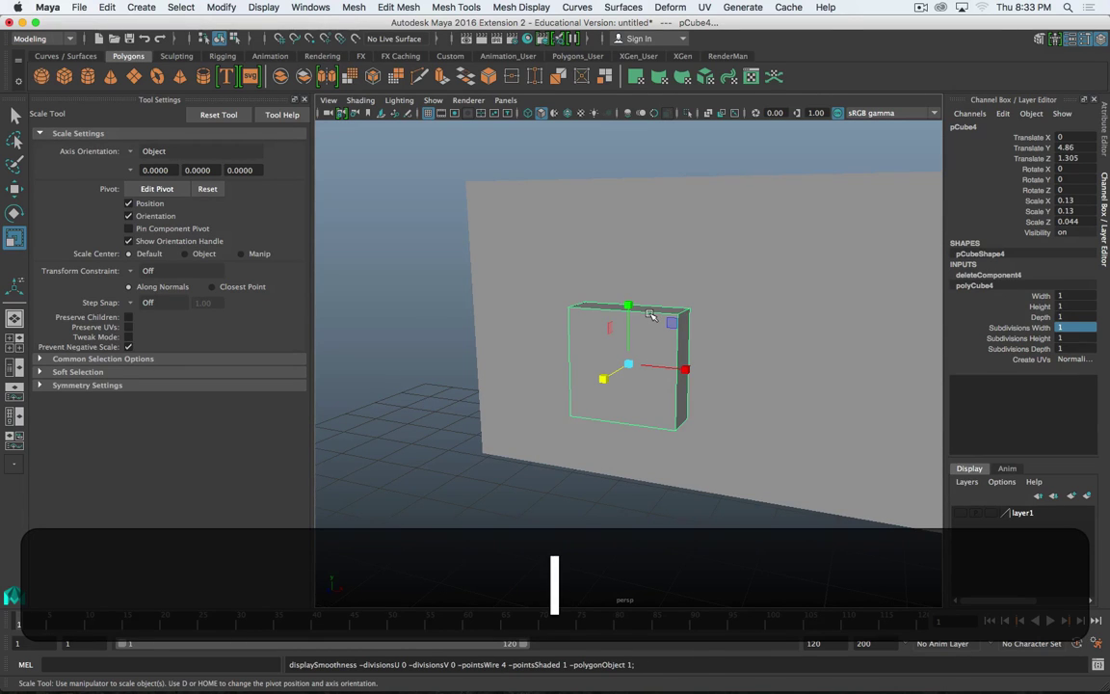
- Set the Insert Edge Loop Tool to 2 loops, add them vertically across the cube's front, and spread them toward its sides
{"action": "right_click_drag", "start_coordinate": [650, 315], "coordinate": [656, 280]}
{"action": "left_click_drag", "start_coordinate": [656, 279], "coordinate": [659, 321], "text": "alt"}
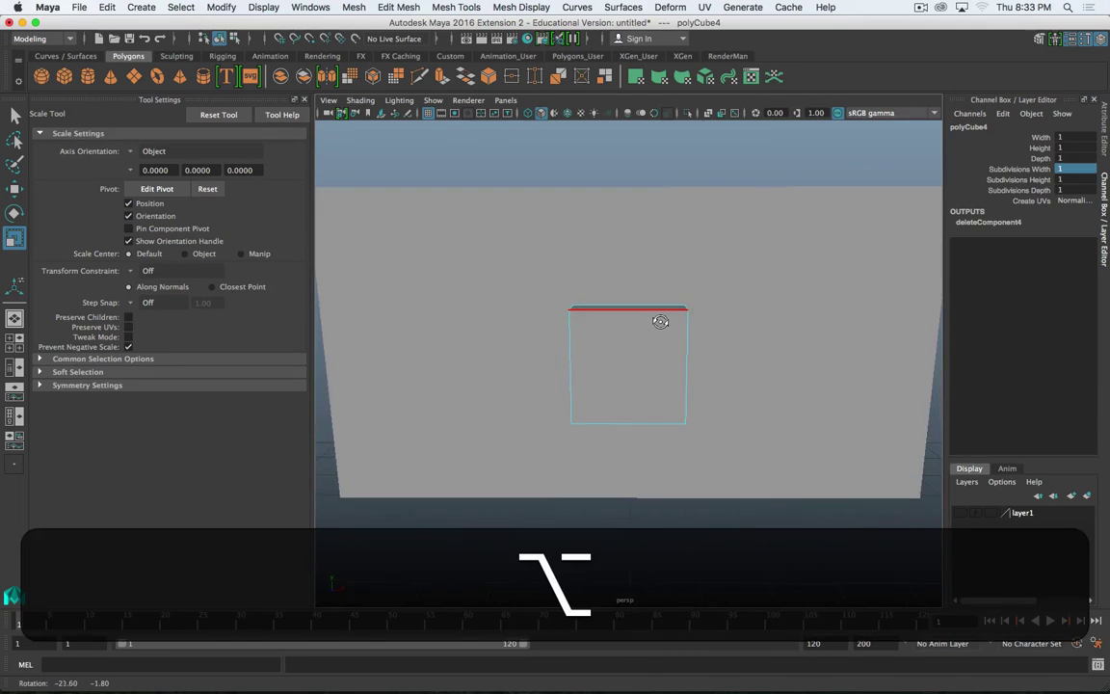
{"action": "left_click", "coordinate": [611, 316]}
{"action": "right_click", "coordinate": [622, 313], "text": "shift"}
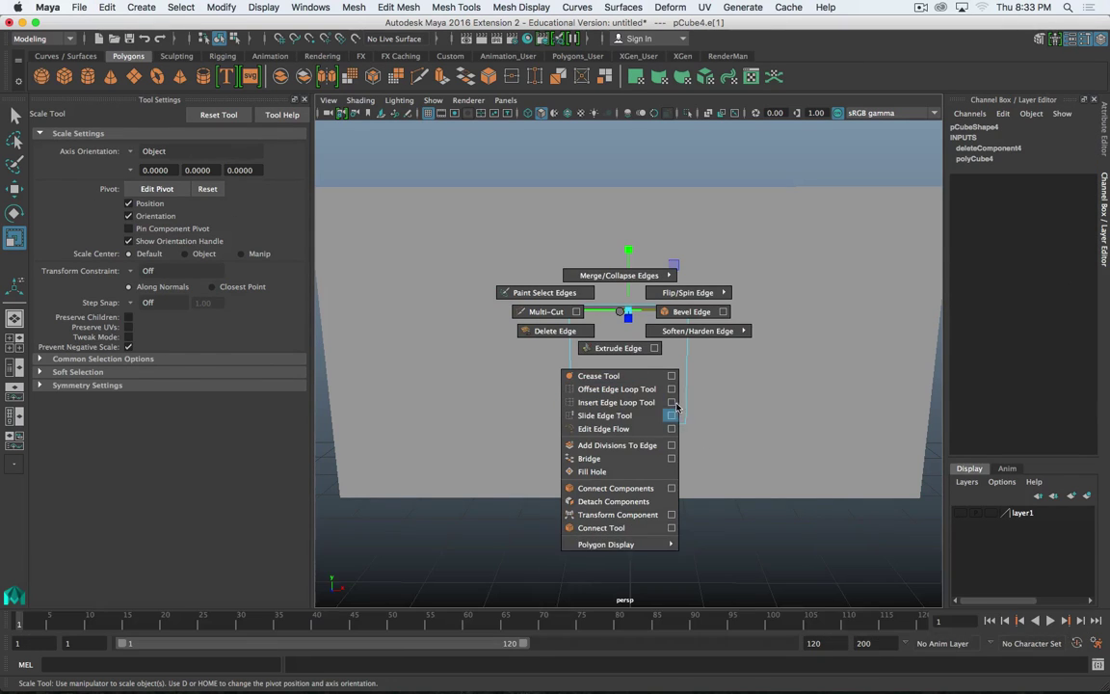
{"action": "left_click", "coordinate": [674, 403]}
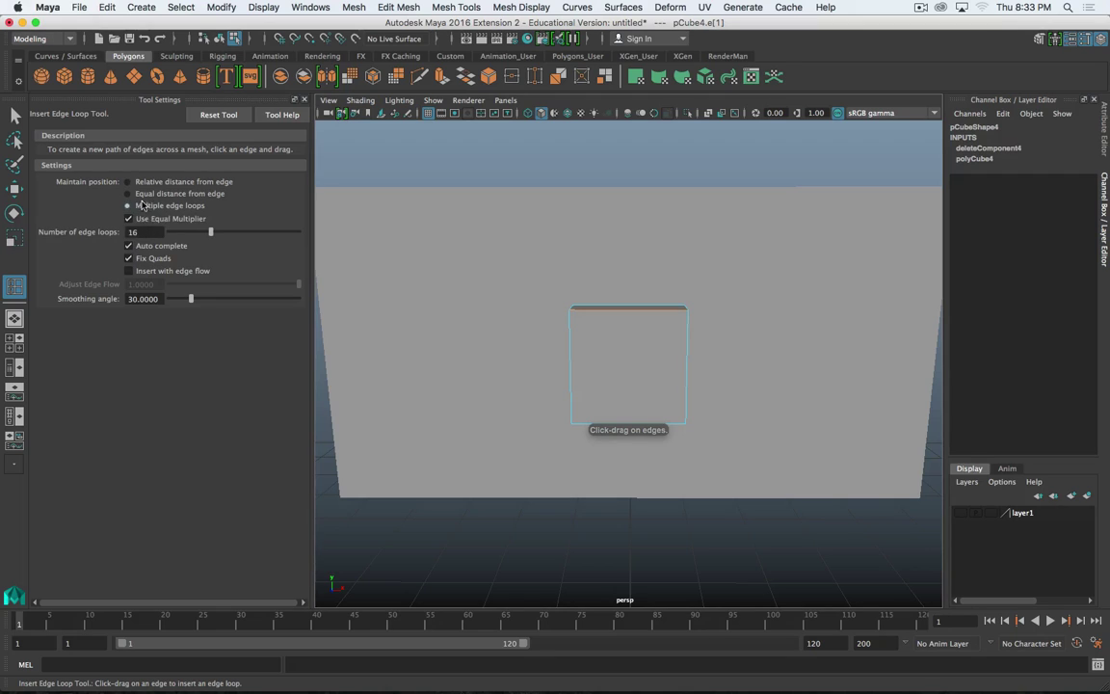
{"action": "type", "text": "2"}
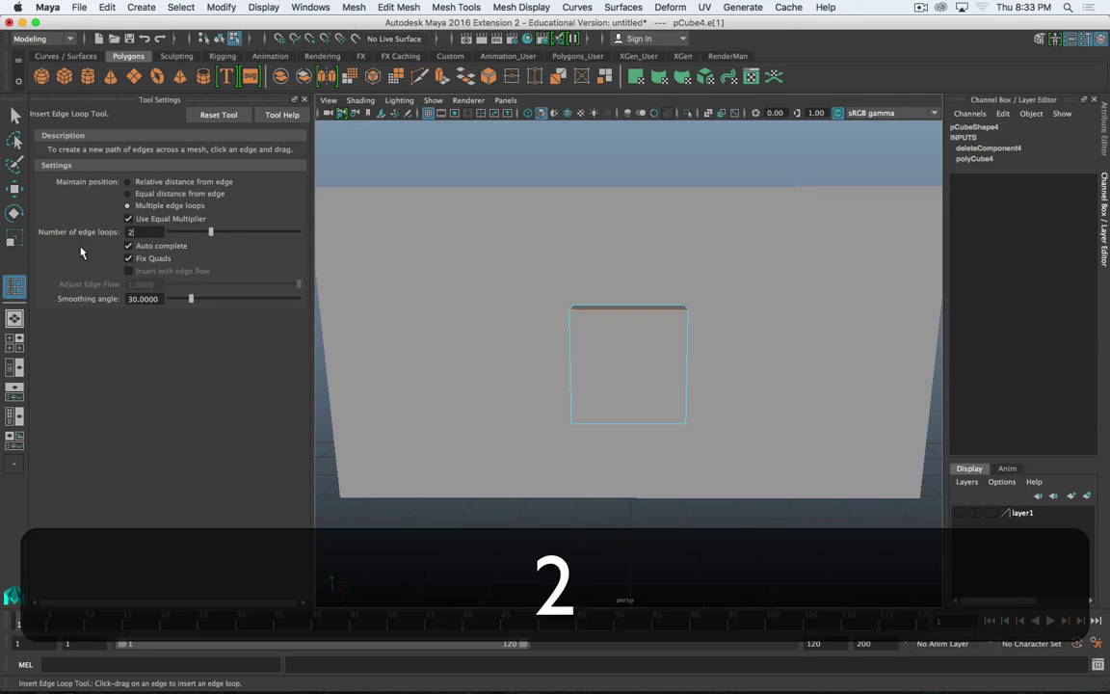
{"action": "key", "text": "Return"}
{"action": "left_click", "coordinate": [636, 309]}
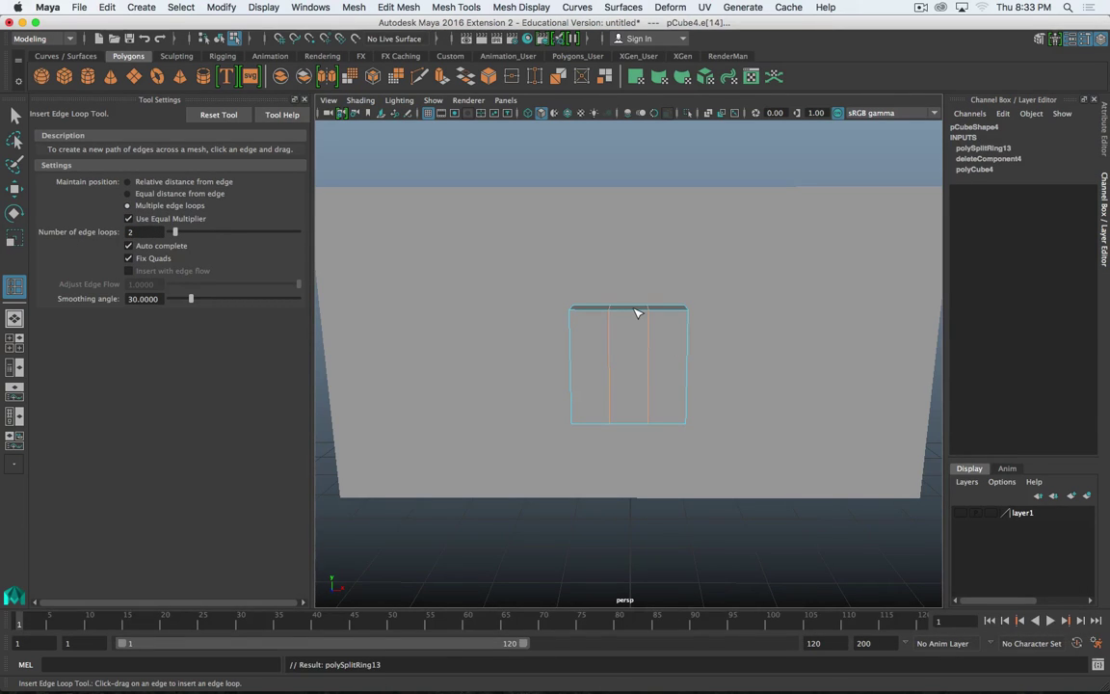
{"action": "key", "text": "r"}
{"action": "left_click_drag", "start_coordinate": [686, 364], "coordinate": [774, 374]}
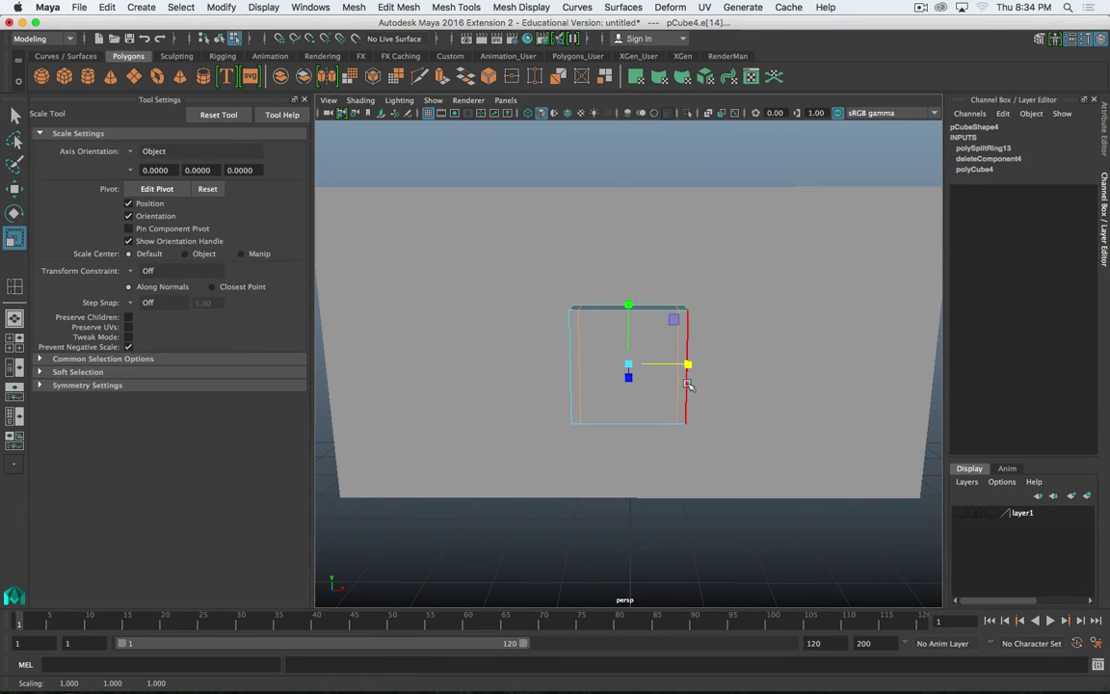
{"action": "key", "text": "g"}
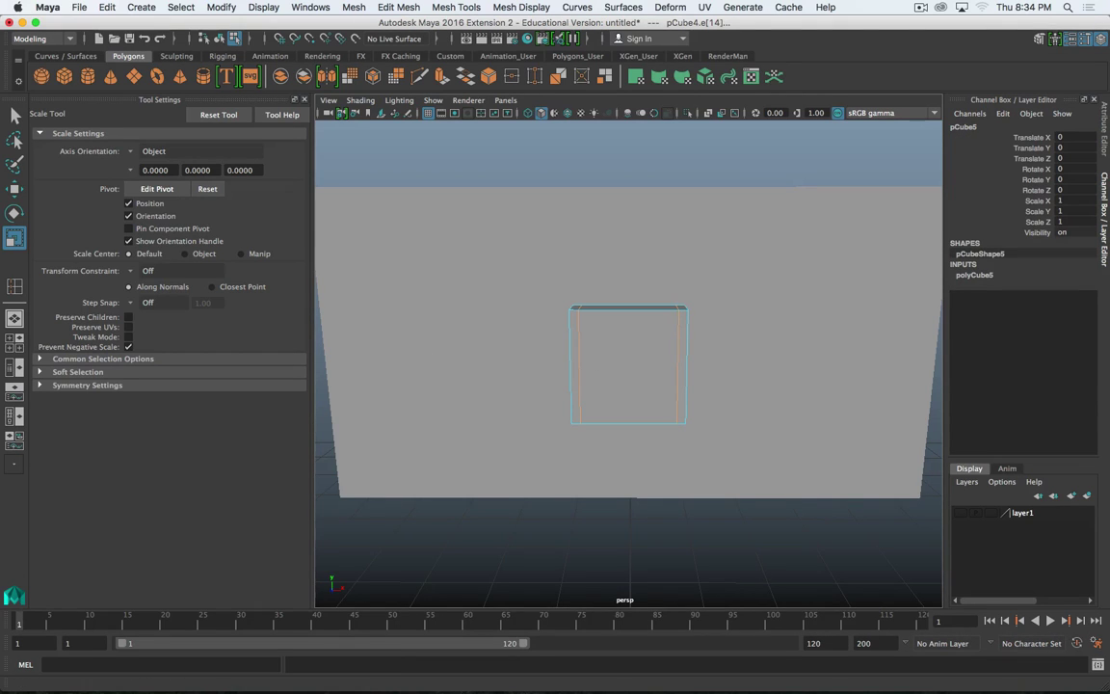
{"action": "key", "text": "g"}
{"action": "key", "text": "z"}
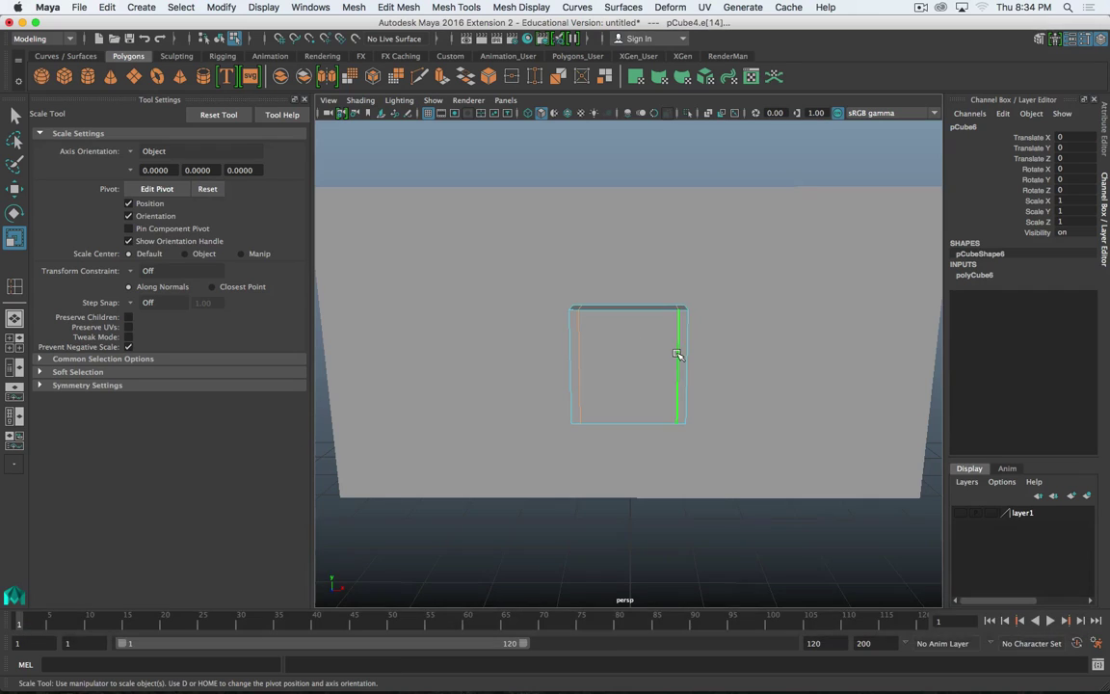
- Insert two horizontal edge loops around the cube and spread them close to its upper and lower edges
{"action": "left_click", "coordinate": [15, 287]}
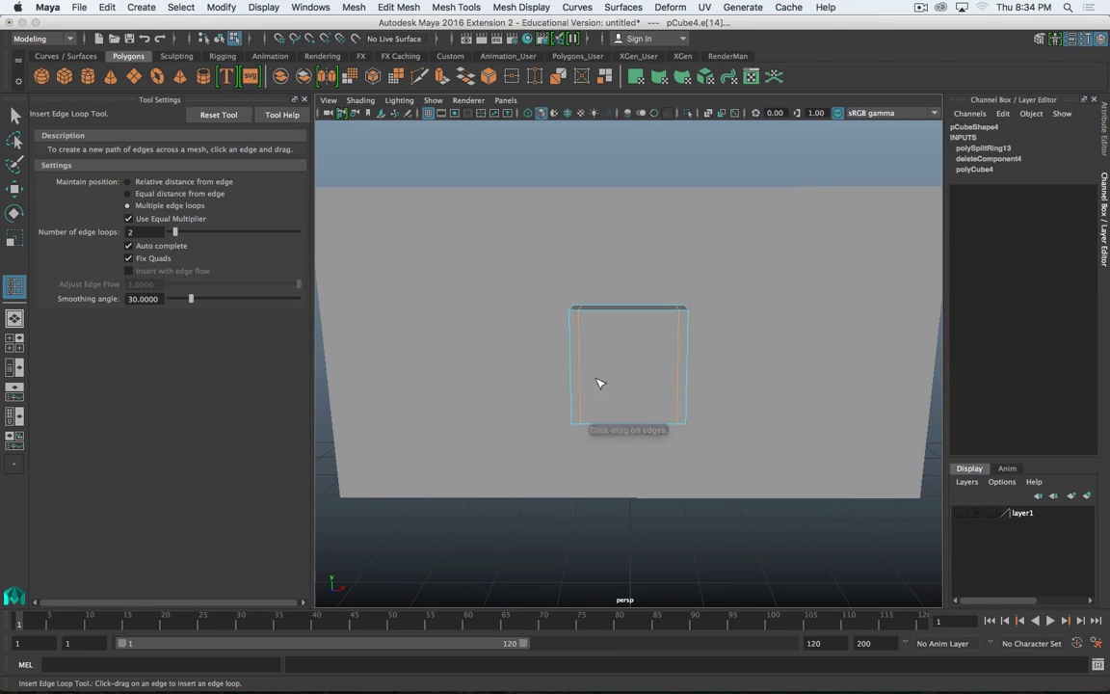
{"action": "left_click", "coordinate": [685, 364]}
{"action": "key", "text": "r"}
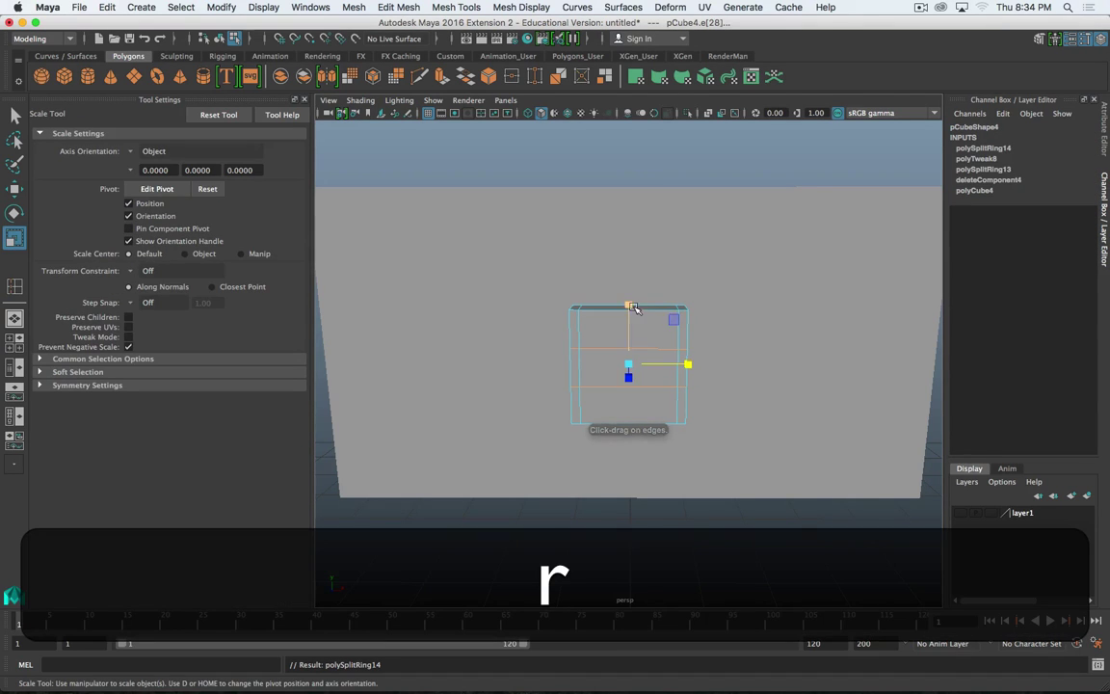
{"action": "left_click_drag", "start_coordinate": [630, 306], "coordinate": [661, 216]}
- Insert two edge loops through the cube's thickness and spread them toward its front and back edges
{"action": "left_click_drag", "start_coordinate": [693, 367], "coordinate": [580, 375], "text": "alt"}
{"action": "right_click_drag", "start_coordinate": [580, 375], "coordinate": [612, 369], "text": "alt"}
{"action": "middle_click_drag", "start_coordinate": [706, 301], "coordinate": [713, 342], "text": "alt"}
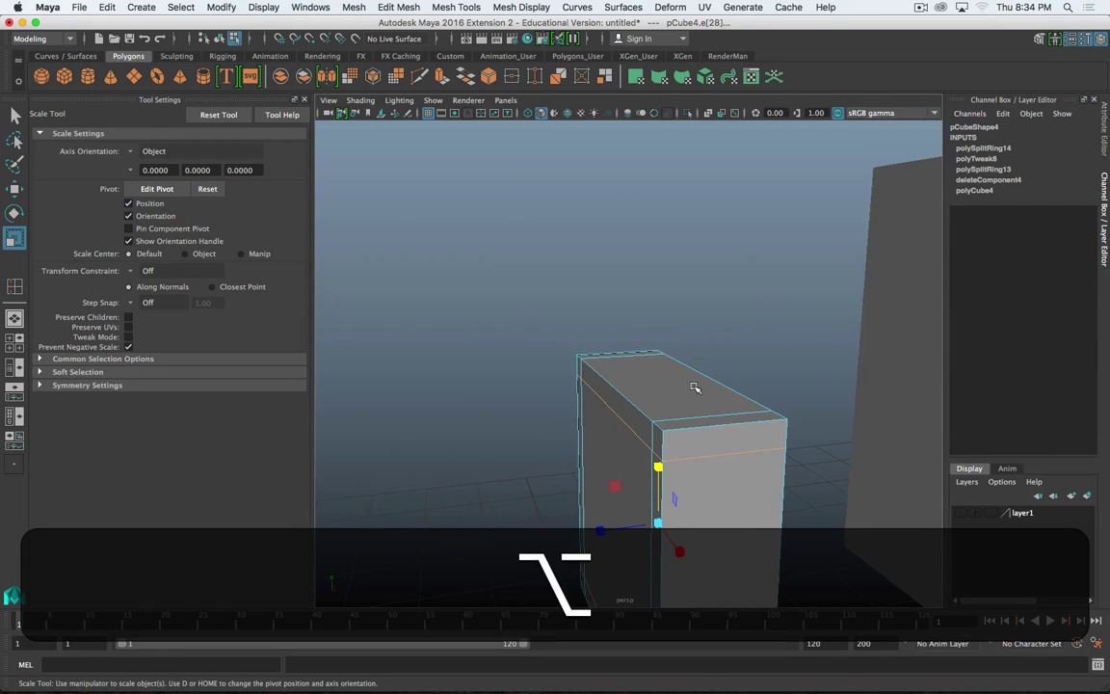
{"action": "left_click", "coordinate": [15, 287]}
{"action": "left_click", "coordinate": [715, 428]}
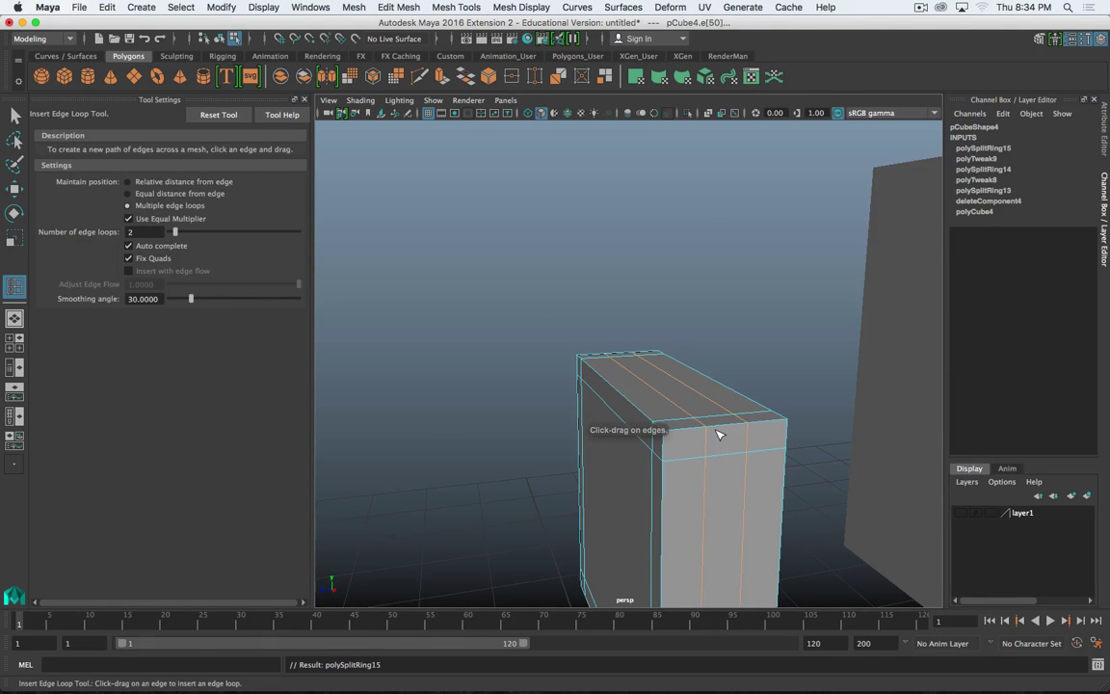
{"action": "key", "text": "r"}
{"action": "left_click_drag", "start_coordinate": [599, 531], "coordinate": [578, 533]}
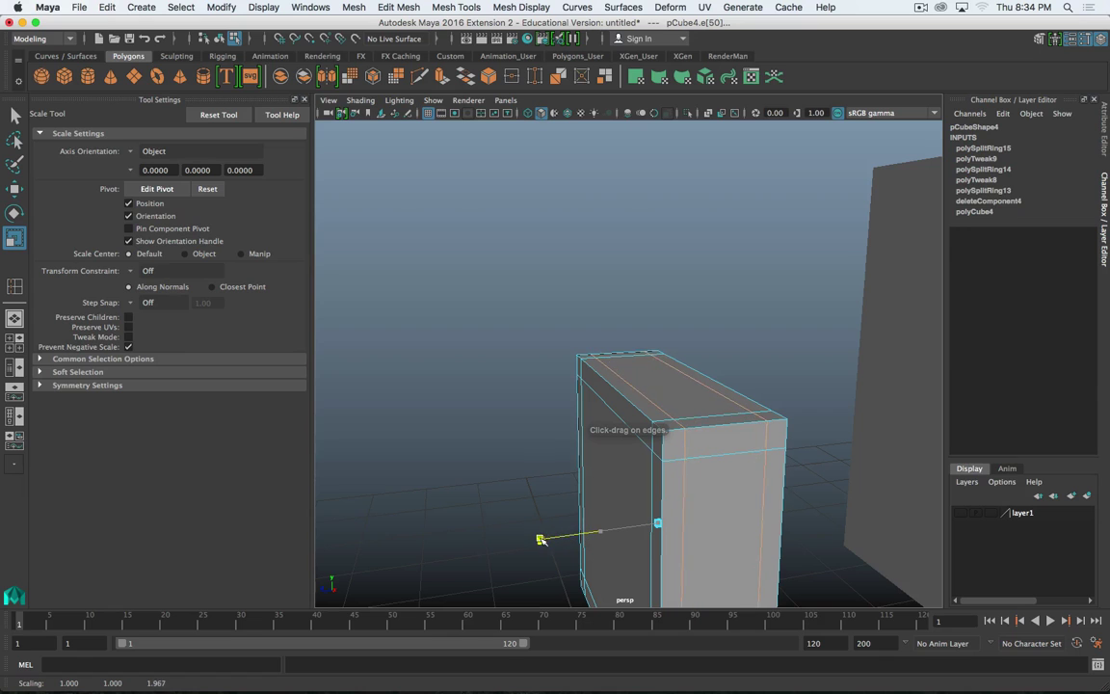
- Check the cube with smooth mesh preview against the panel, and return to object selection
{"action": "scroll", "coordinate": [703, 447], "scroll_direction": "down", "scroll_amount": 8}
{"action": "left_click_drag", "start_coordinate": [691, 433], "coordinate": [759, 405], "text": "alt"}
{"action": "key", "text": "3"}
{"action": "key", "text": "w"}
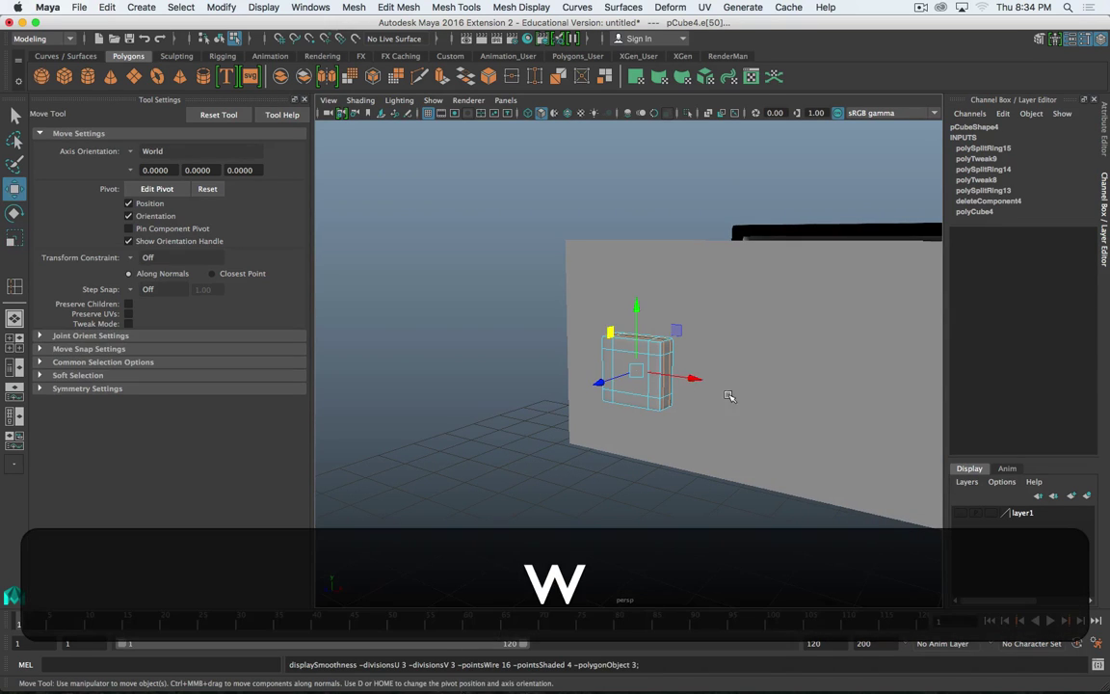
{"action": "right_click_drag", "start_coordinate": [644, 386], "coordinate": [707, 293]}
{"action": "left_click", "coordinate": [494, 412]}
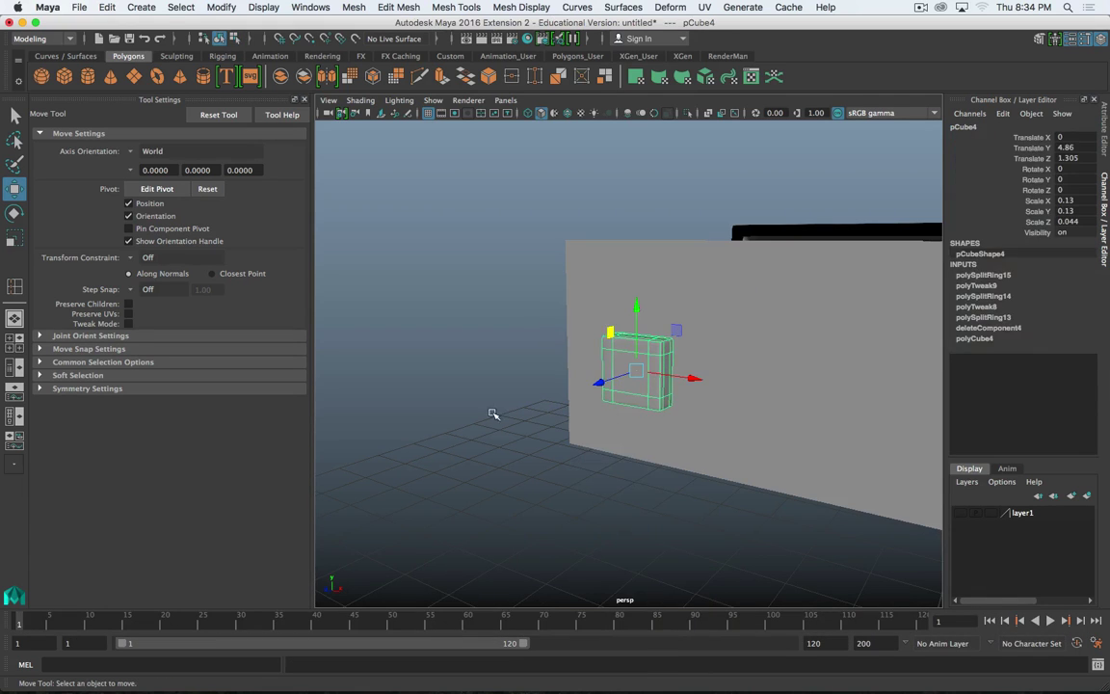
- Extrude the central front face of the cube and scale the extruded face in to about 0.77 in X and Y
{"action": "left_click_drag", "start_coordinate": [493, 411], "coordinate": [643, 409], "text": "alt"}
{"action": "left_click", "coordinate": [610, 401]}
{"action": "scroll", "coordinate": [642, 406], "scroll_direction": "up", "scroll_amount": 5}
{"action": "right_click_drag", "start_coordinate": [605, 412], "coordinate": [610, 365]}
{"action": "left_click", "coordinate": [610, 364]}
{"action": "key", "text": "1"}
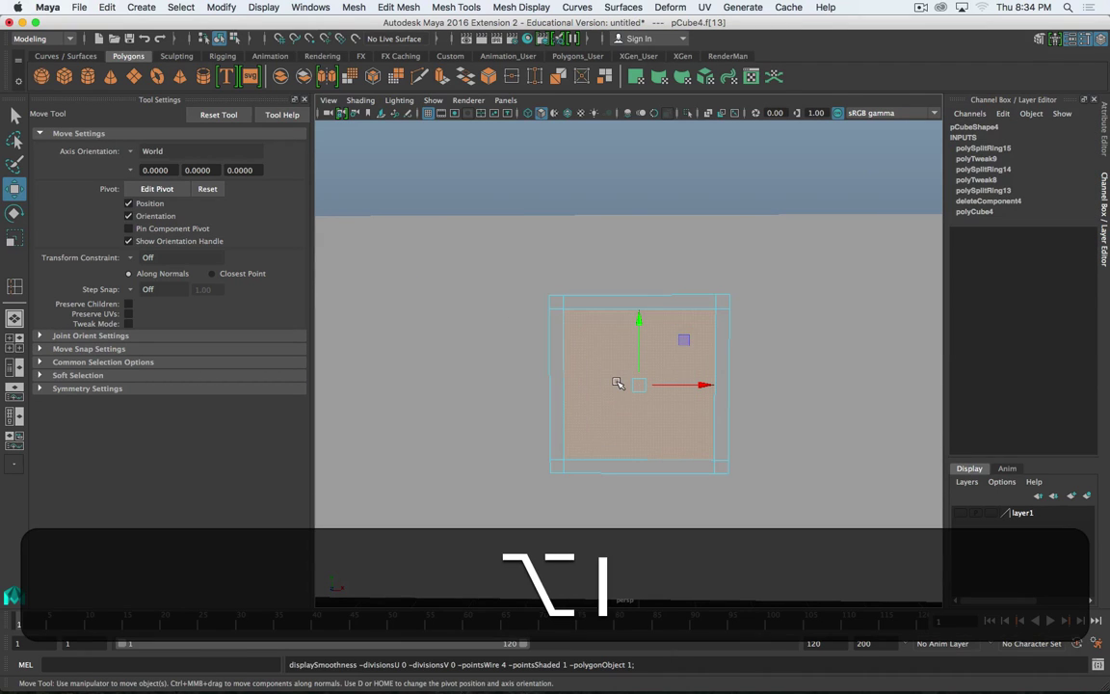
{"action": "mouse_move", "coordinate": [621, 382]}
{"action": "left_mouse_down", "text": "alt"}
{"action": "mouse_move", "coordinate": [604, 346]}
{"action": "mouse_move", "coordinate": [554, 364]}
{"action": "mouse_move", "coordinate": [634, 363]}
{"action": "left_mouse_up", "text": "alt"}
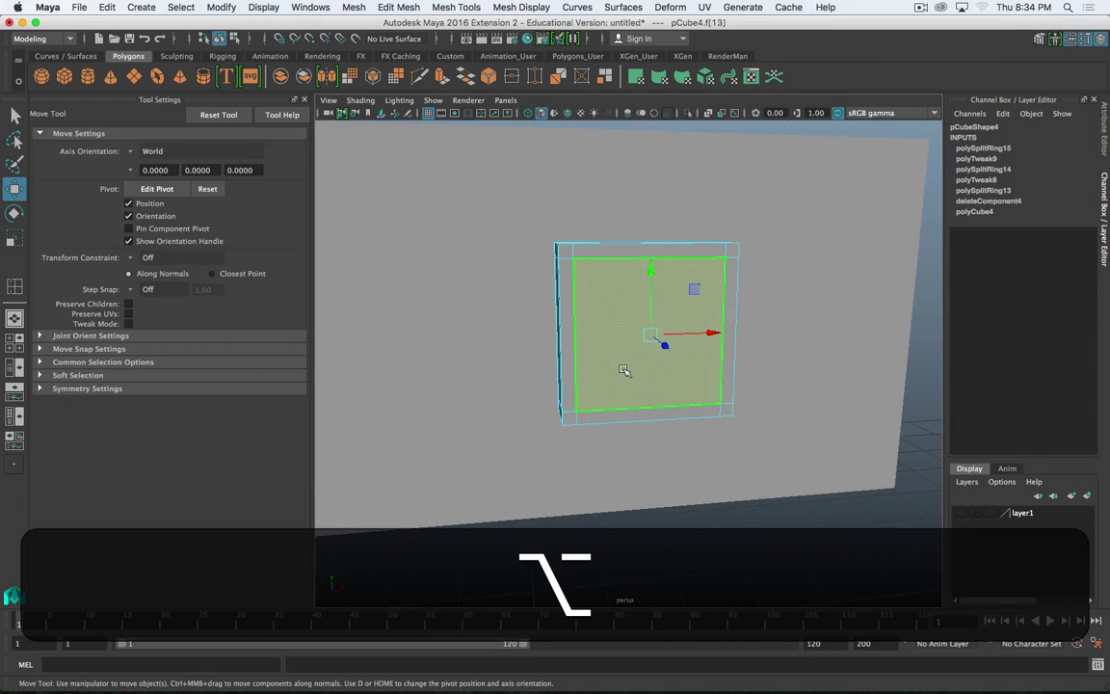
{"action": "right_click_drag", "start_coordinate": [624, 370], "coordinate": [629, 399], "text": "shift"}
{"action": "key", "text": "r"}
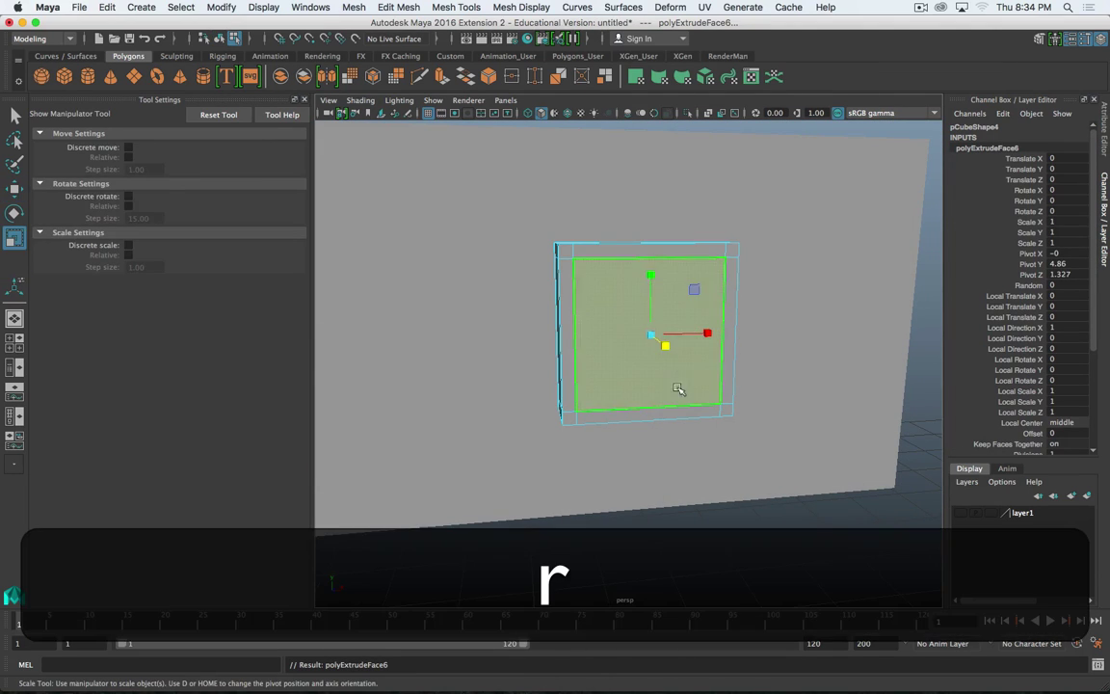
{"action": "left_click_drag", "start_coordinate": [704, 293], "coordinate": [694, 291]}
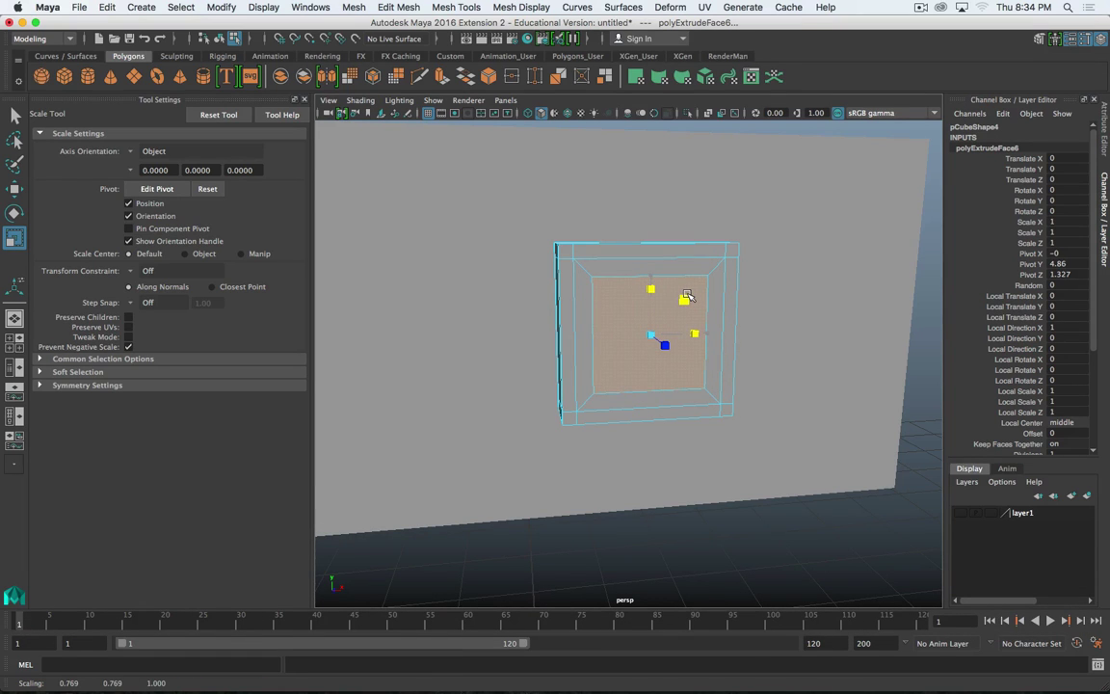
- Push the inset face slightly back into the cube, preview the button smoothed, and return to object selection
{"action": "key", "text": "w"}
{"action": "left_click_drag", "start_coordinate": [686, 295], "coordinate": [599, 350], "text": "alt"}
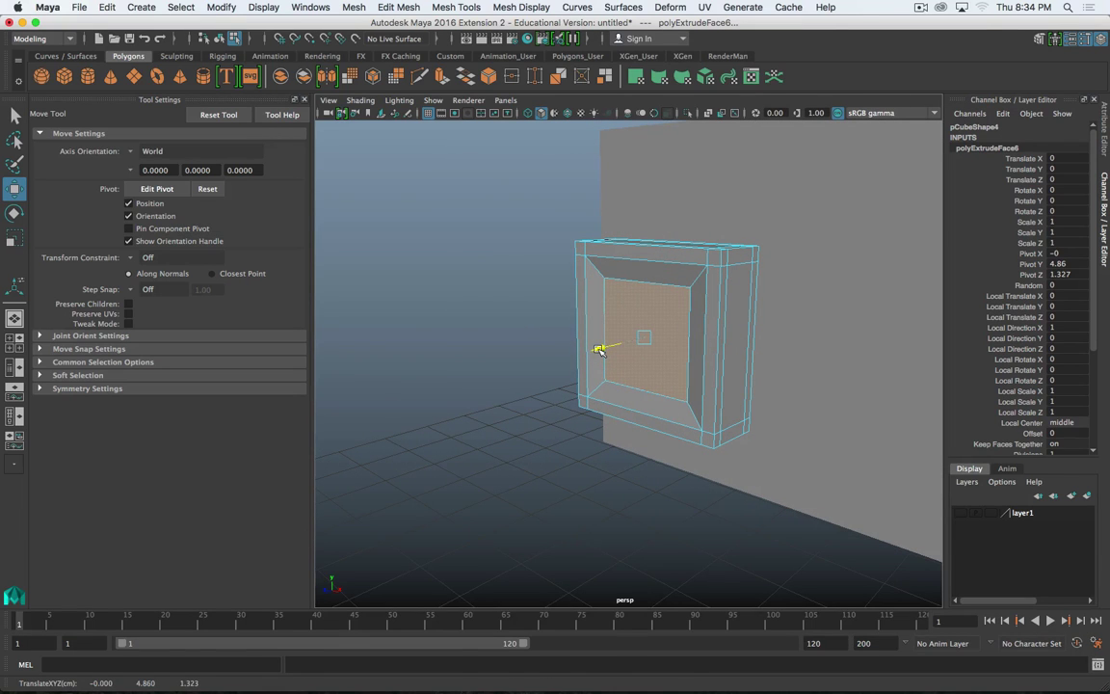
{"action": "key", "text": "3"}
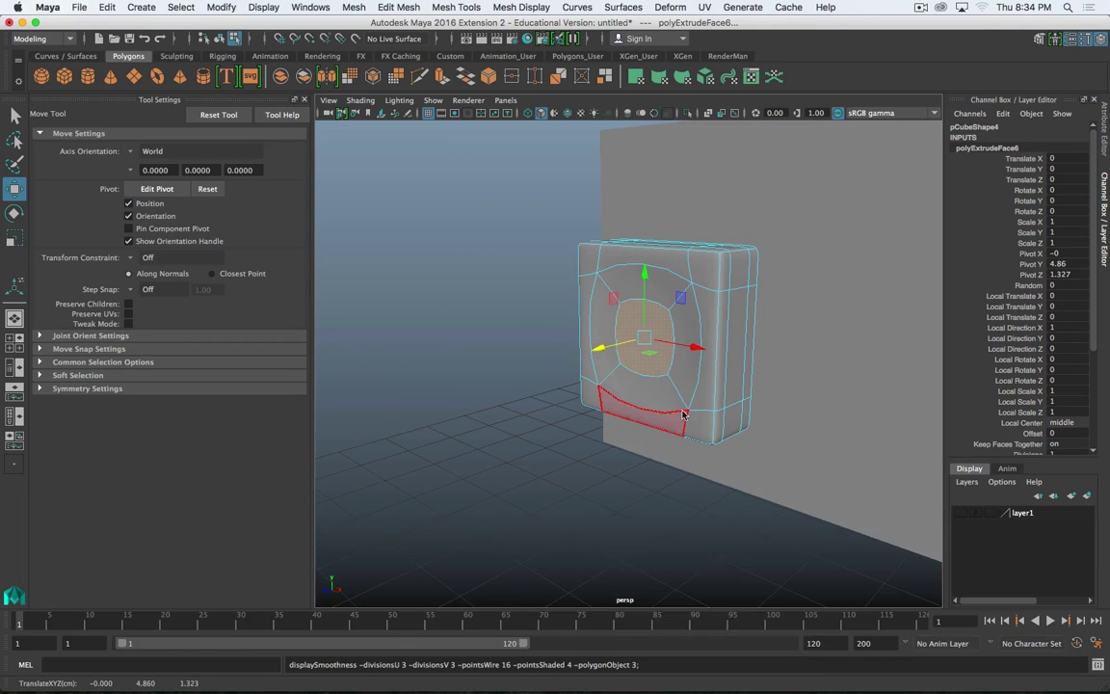
{"action": "right_click_drag", "start_coordinate": [682, 312], "coordinate": [736, 295]}
{"action": "left_click", "coordinate": [490, 493]}
{"action": "left_click_drag", "start_coordinate": [480, 465], "coordinate": [589, 485], "text": "alt"}
{"action": "scroll", "coordinate": [638, 453], "scroll_direction": "down", "scroll_amount": 5}
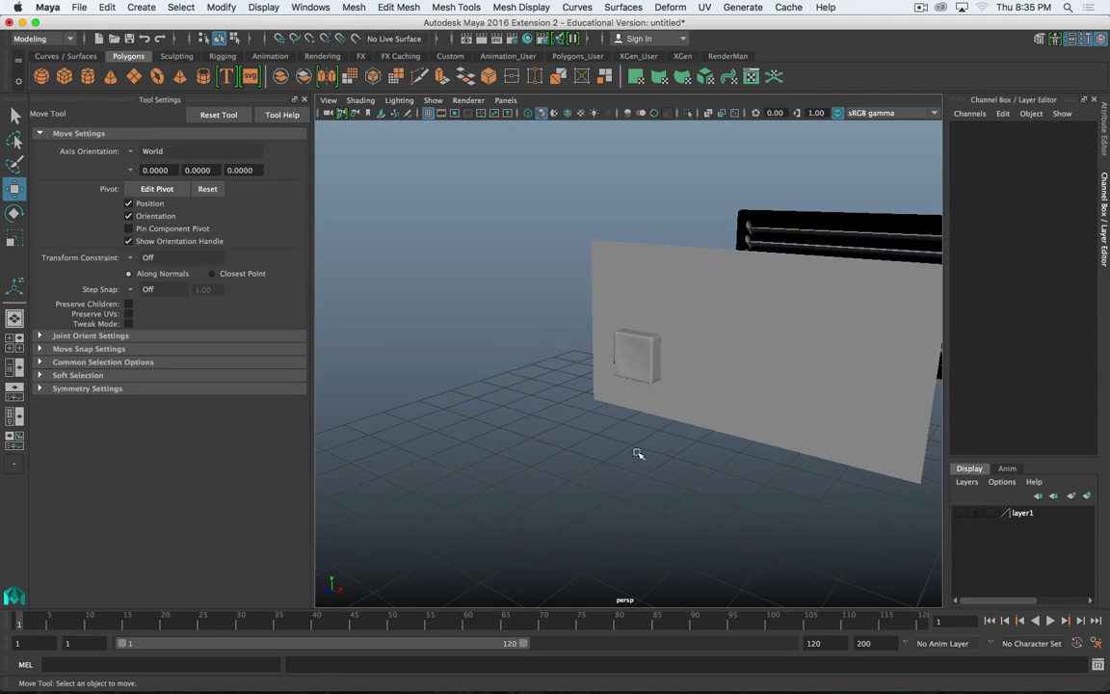
- Enable point snapping and move the button's pivot along Z to its back face
{"action": "scroll", "coordinate": [662, 425], "scroll_direction": "up", "scroll_amount": 3}
{"action": "middle_click_drag", "start_coordinate": [738, 399], "coordinate": [711, 443], "text": "alt"}
{"action": "left_click_drag", "start_coordinate": [711, 443], "coordinate": [683, 424], "text": "alt"}
{"action": "left_click", "coordinate": [612, 416]}
{"action": "left_click_drag", "start_coordinate": [614, 416], "coordinate": [490, 413], "text": "alt"}
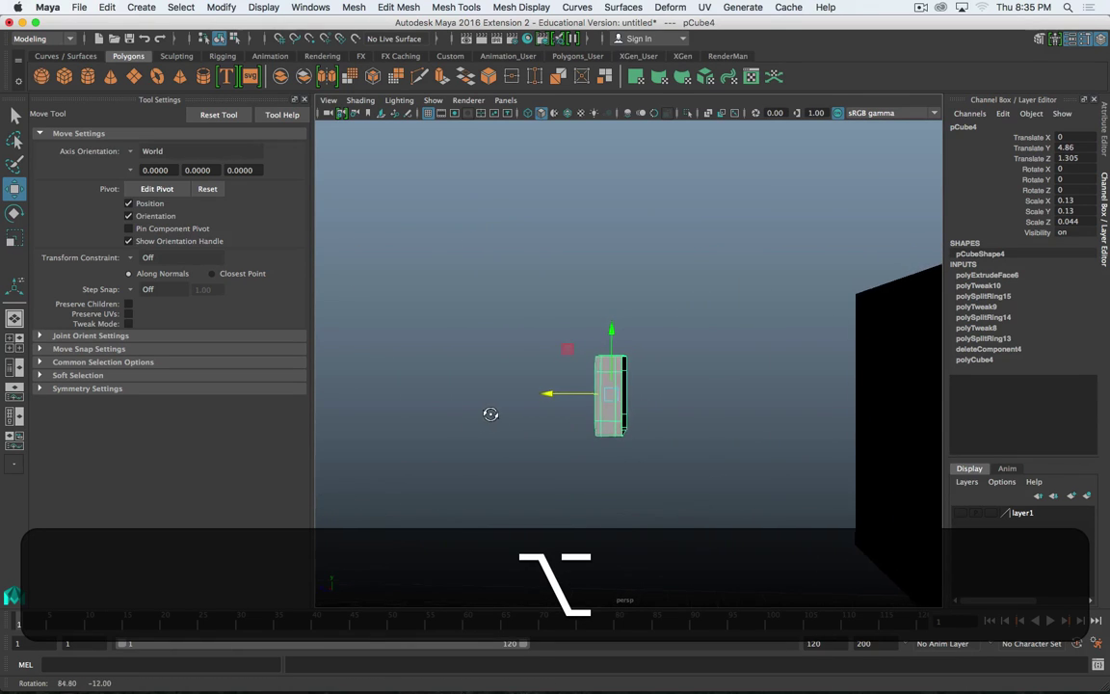
{"action": "right_click_drag", "start_coordinate": [491, 413], "coordinate": [590, 396], "text": "alt"}
{"action": "middle_click_drag", "start_coordinate": [592, 520], "coordinate": [602, 350], "text": "alt"}
{"action": "left_click_drag", "start_coordinate": [603, 350], "coordinate": [605, 374], "text": "alt"}
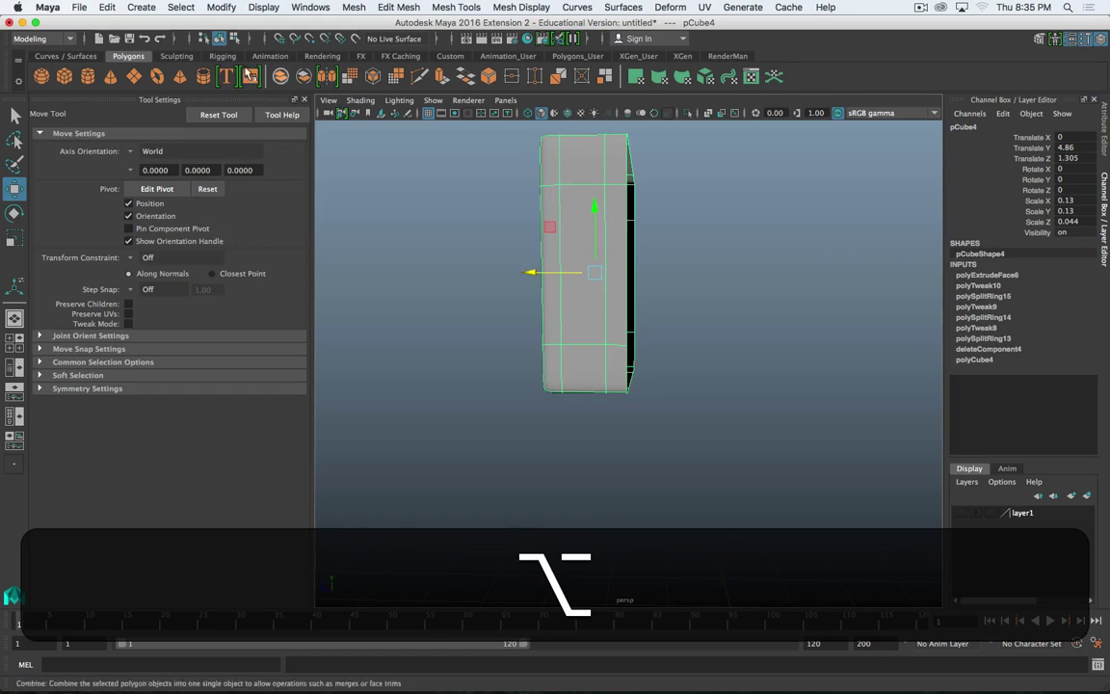
{"action": "left_click", "coordinate": [311, 39]}
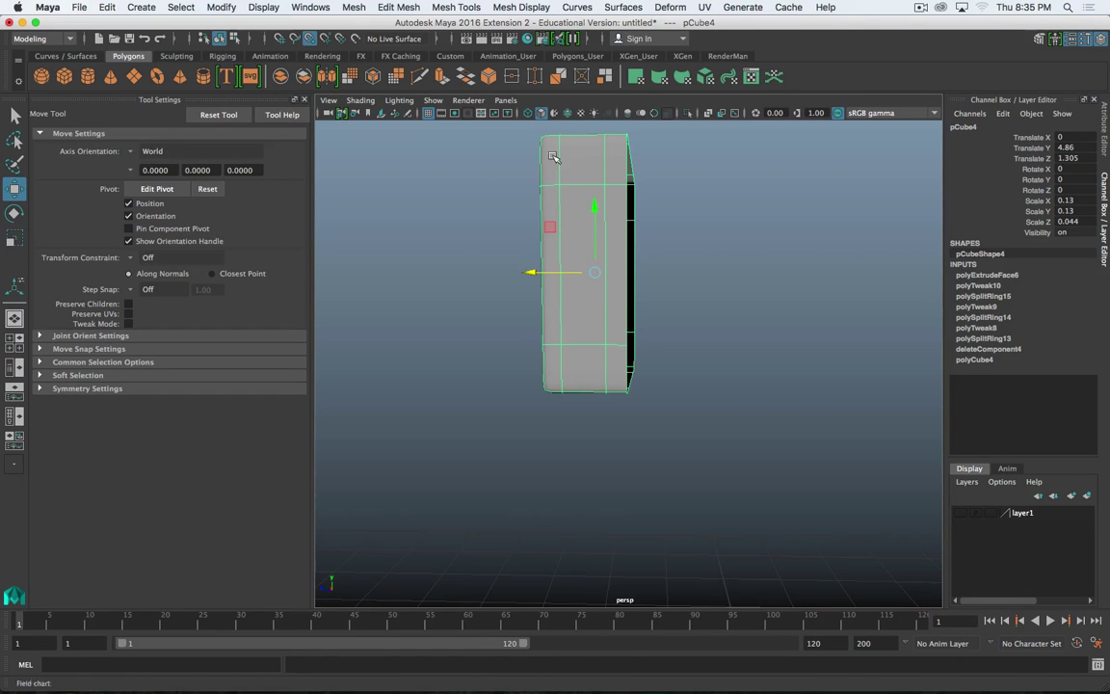
{"action": "key", "text": "d"}
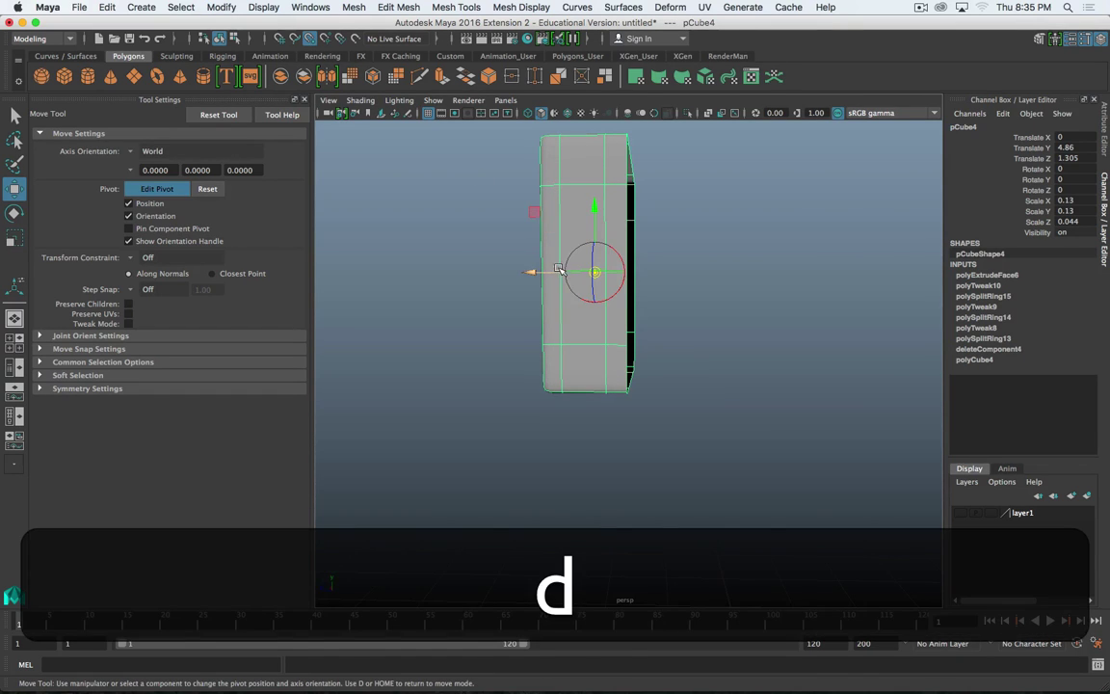
{"action": "left_click_drag", "start_coordinate": [531, 275], "coordinate": [646, 388]}
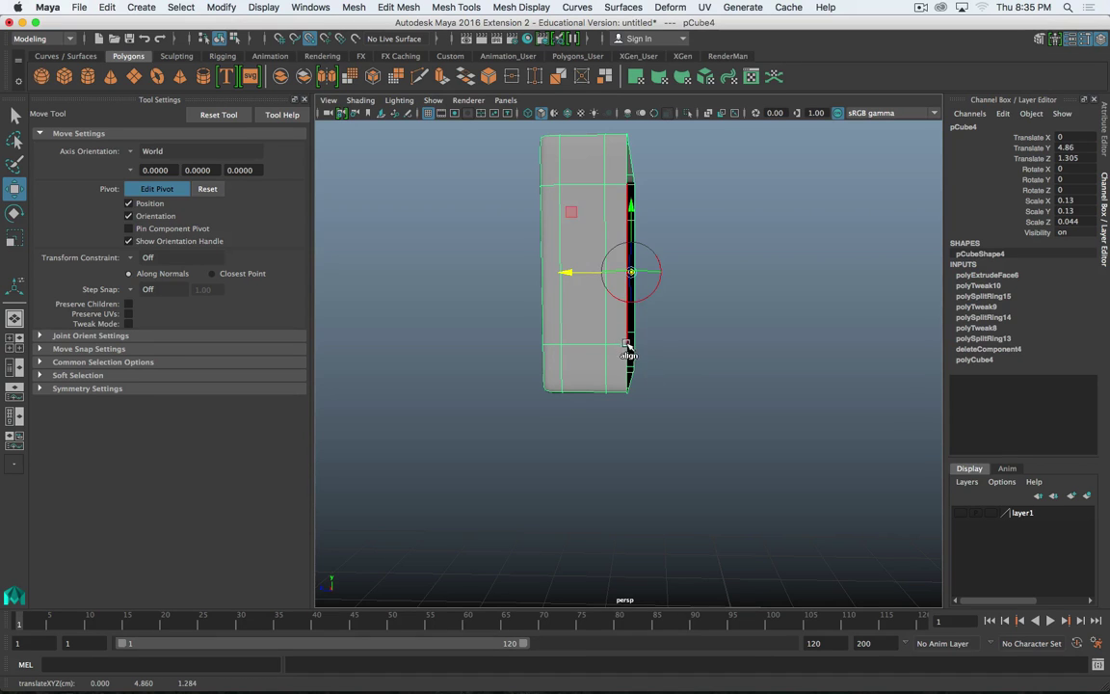
- Snap the button along Z onto the surface of the recessed panel, at Translate Z 0.72
{"action": "left_click_drag", "start_coordinate": [612, 317], "coordinate": [637, 326], "text": "alt"}
{"action": "scroll", "coordinate": [644, 329], "scroll_direction": "down", "scroll_amount": 8, "text": "alt"}
{"action": "middle_click_drag", "start_coordinate": [824, 312], "coordinate": [710, 328], "text": "alt"}
{"action": "left_click_drag", "start_coordinate": [451, 358], "coordinate": [538, 328]}
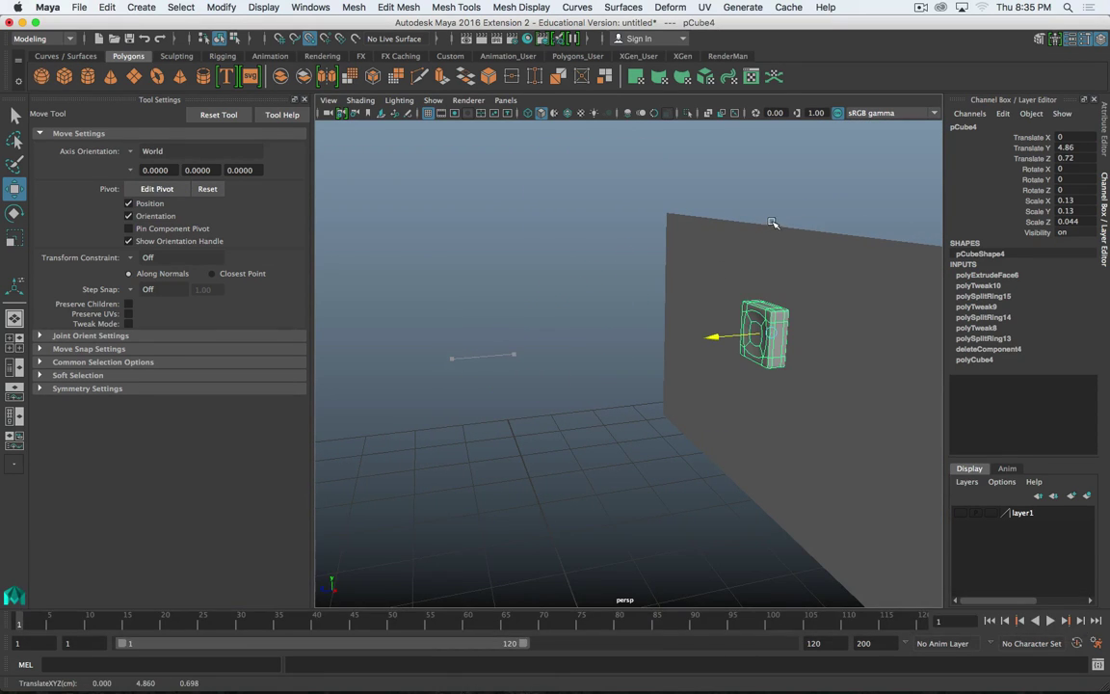
- Scale the button down to 0.097 in X and Y, undoing any excess scaling
{"action": "left_click_drag", "start_coordinate": [811, 339], "coordinate": [752, 358], "text": "alt"}
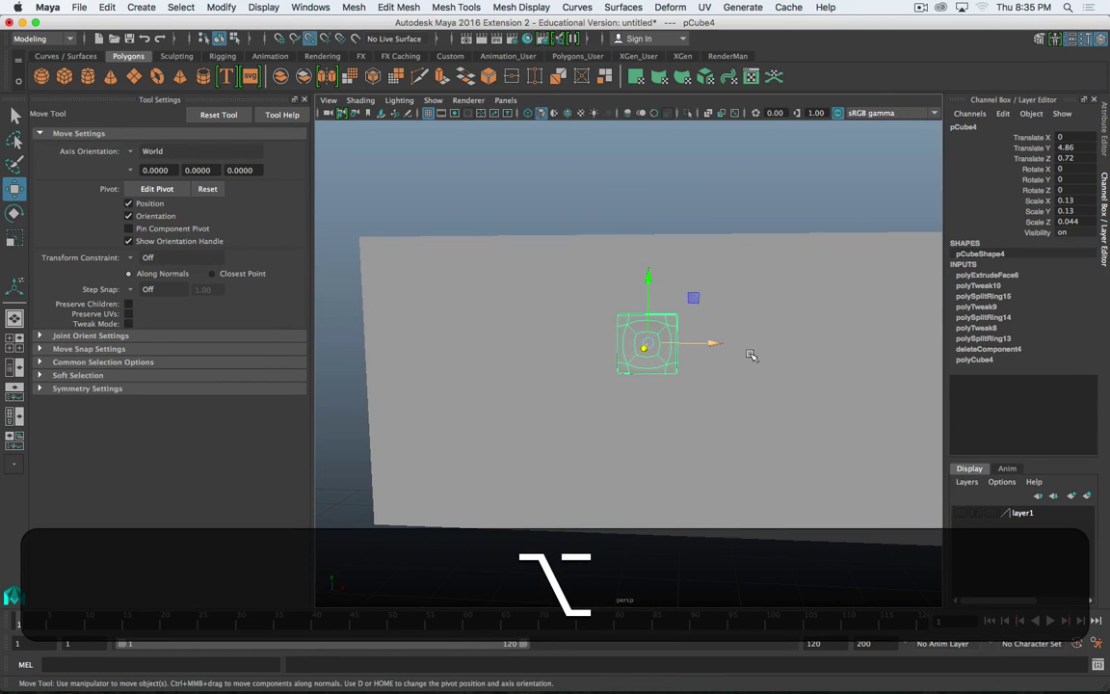
{"action": "key", "text": "alt+r"}
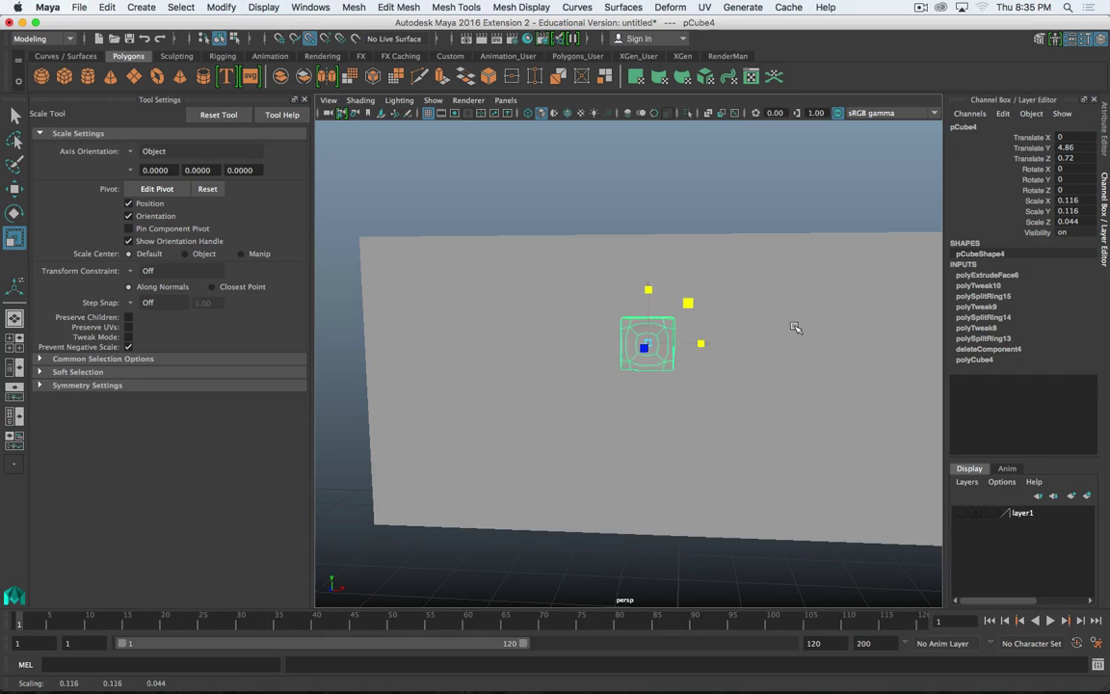
{"action": "left_click_drag", "start_coordinate": [788, 329], "coordinate": [792, 388], "text": "alt"}
{"action": "key", "text": "alt+r"}
{"action": "left_click_drag", "start_coordinate": [736, 297], "coordinate": [604, 278]}
{"action": "key", "text": "z"}
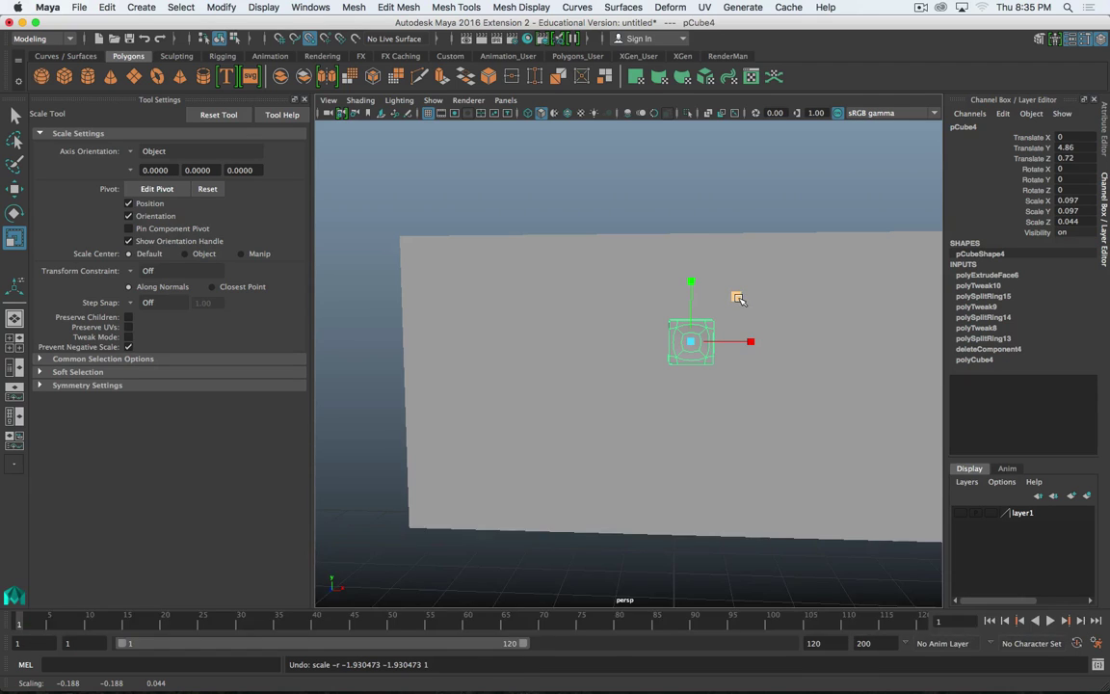
- With point snapping off, move the button to the panel's upper-left area, at about Translate X -0.438 and Y 4.939
{"action": "key", "text": "w"}
{"action": "left_click_drag", "start_coordinate": [736, 297], "coordinate": [600, 308]}
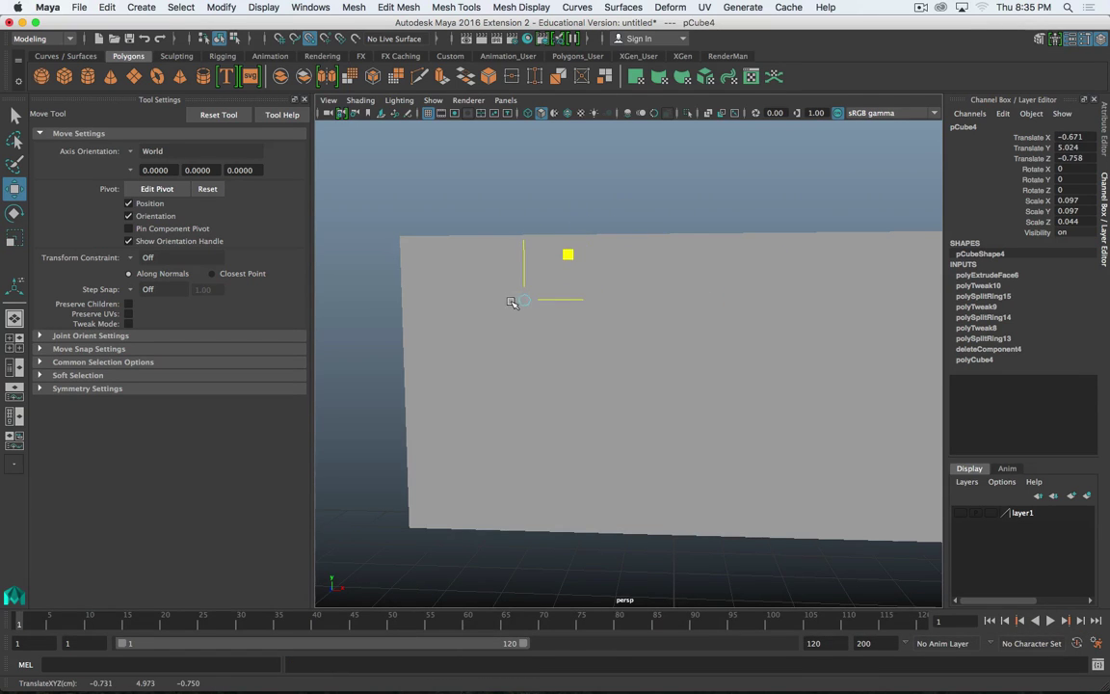
{"action": "key", "text": "z"}
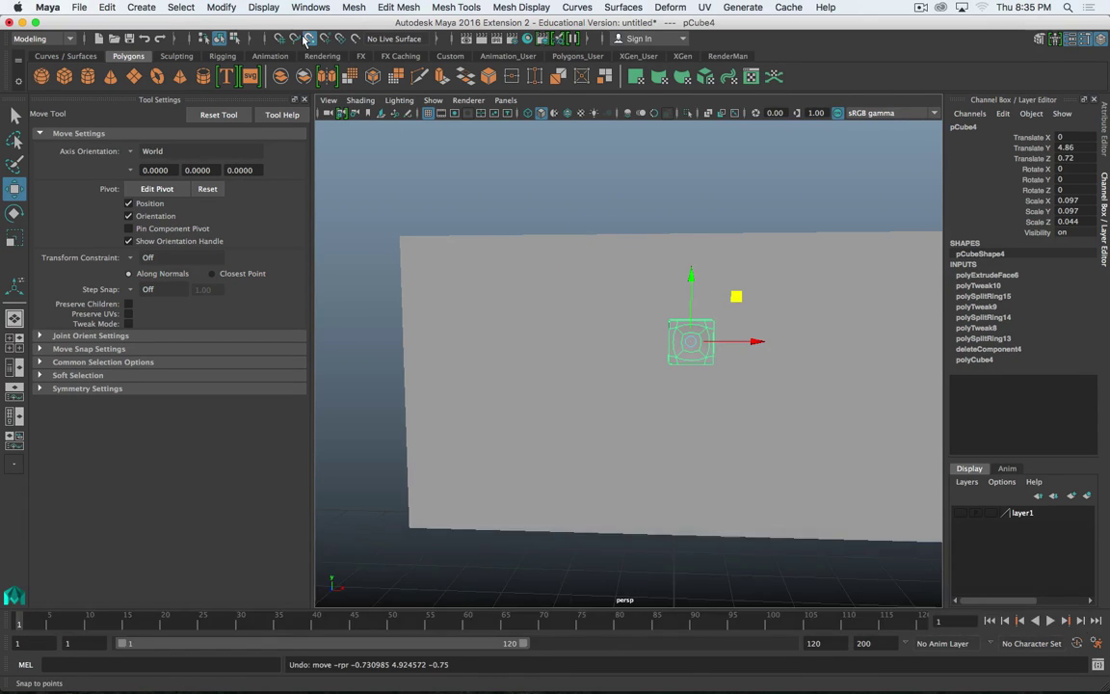
{"action": "left_click_drag", "start_coordinate": [736, 296], "coordinate": [533, 255]}
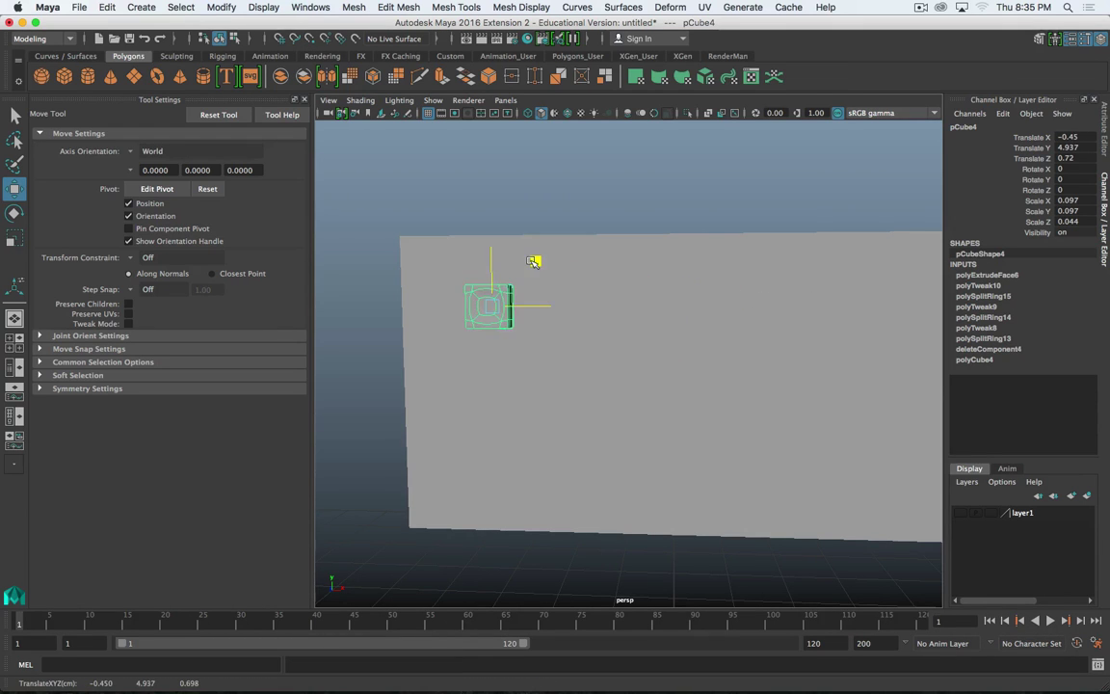
{"action": "left_click_drag", "start_coordinate": [533, 359], "coordinate": [692, 379], "text": "alt"}
{"action": "middle_click_drag", "start_coordinate": [693, 379], "coordinate": [712, 371], "text": "alt"}
{"action": "left_click_drag", "start_coordinate": [648, 340], "coordinate": [600, 300], "text": "alt"}
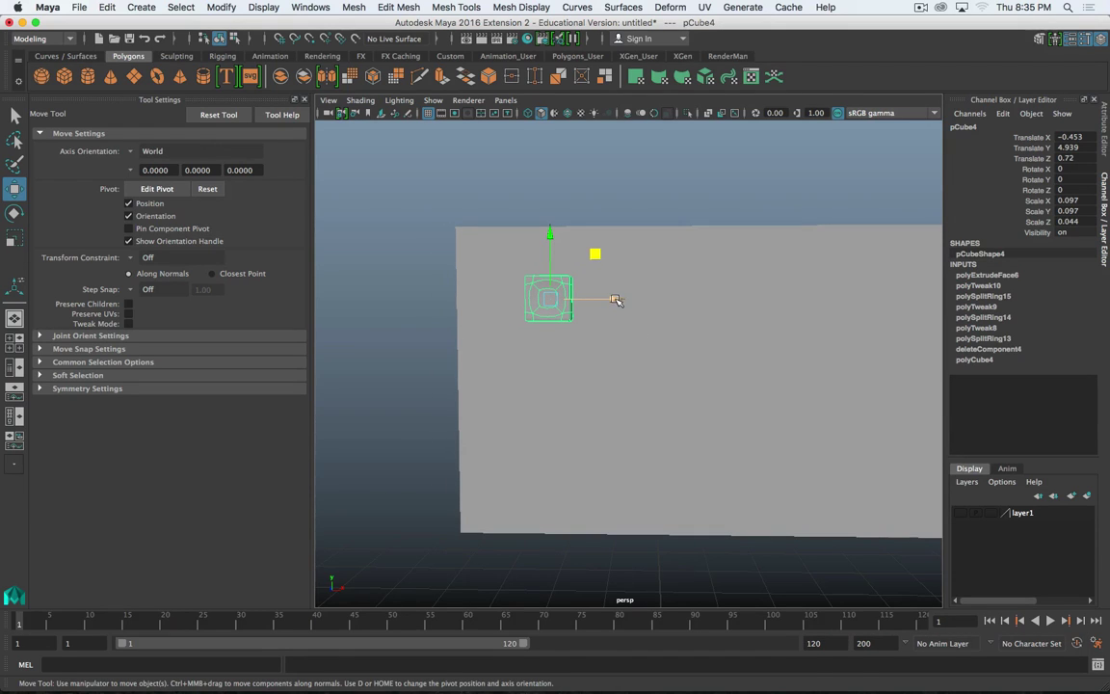
{"action": "left_click_drag", "start_coordinate": [615, 301], "coordinate": [621, 301]}
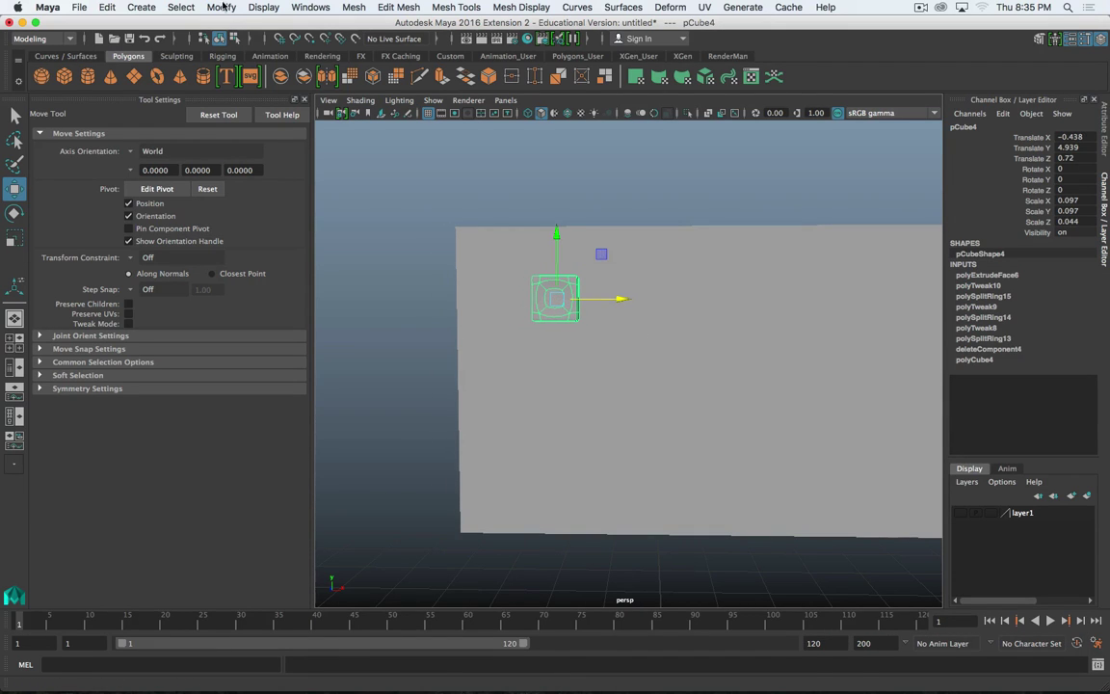
- Open the Duplicate Special options for the button and reset them to their defaults
{"action": "left_click", "coordinate": [81, 6]}
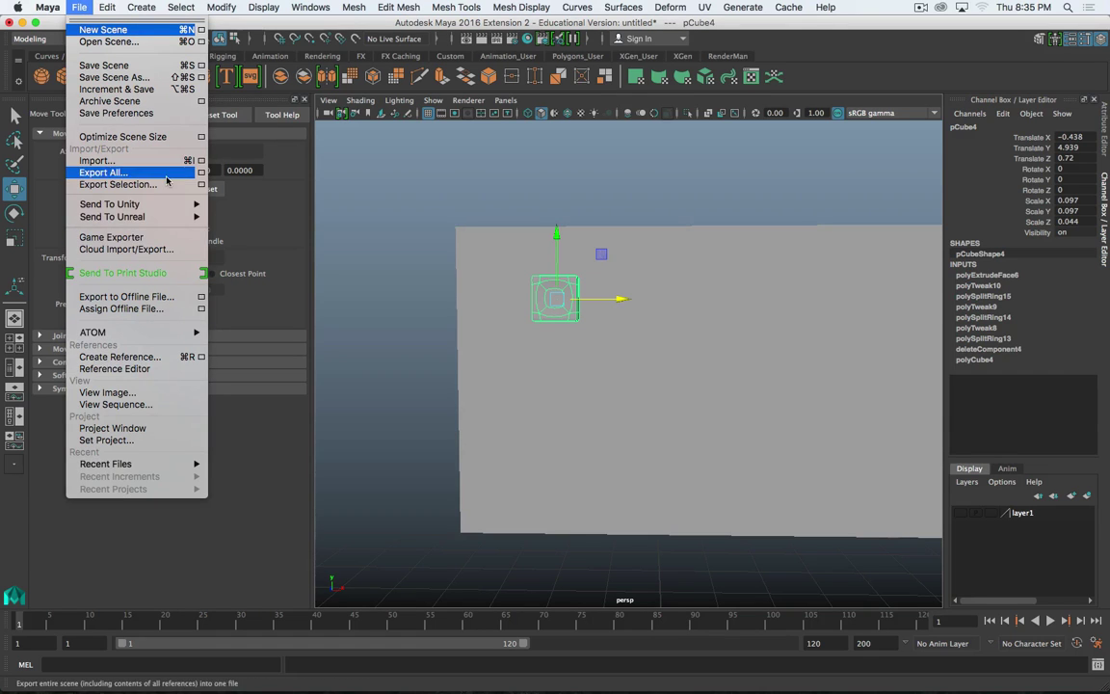
{"action": "mouse_move", "coordinate": [114, 5]}
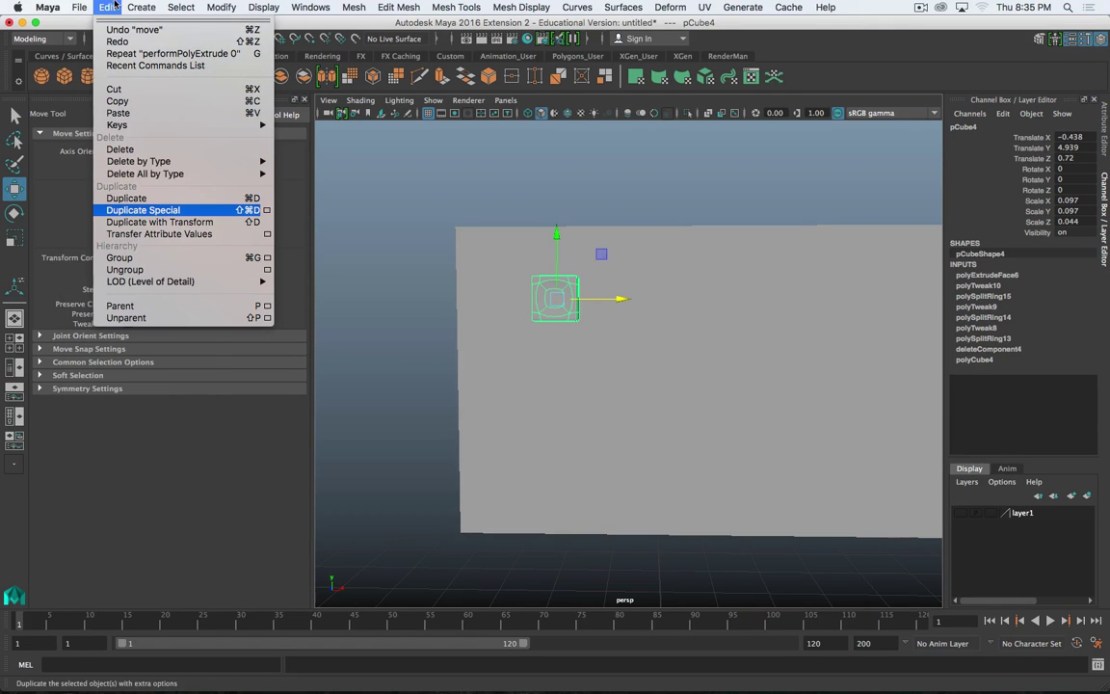
{"action": "left_click", "coordinate": [269, 210]}
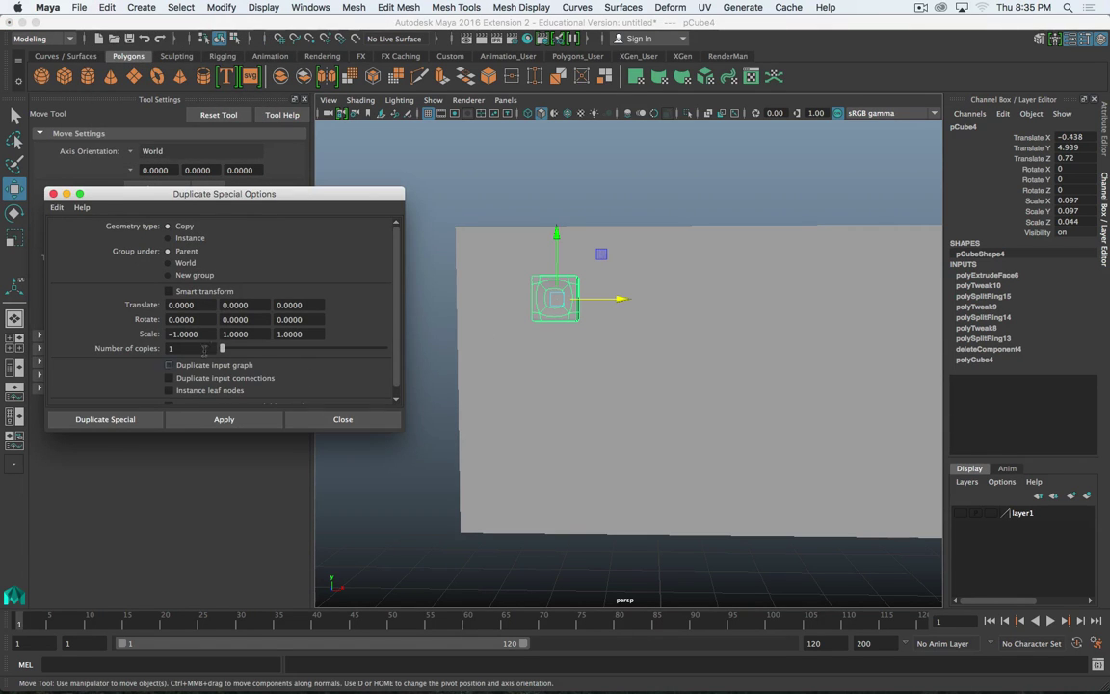
{"action": "left_click", "coordinate": [57, 207]}
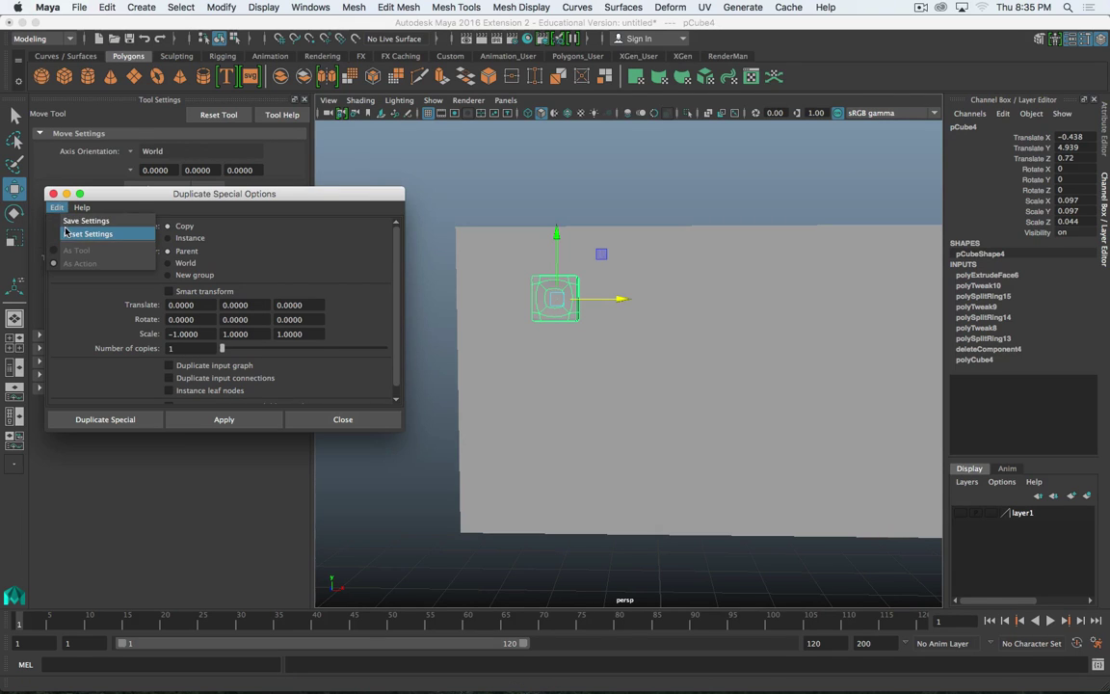
{"action": "left_click", "coordinate": [75, 230]}
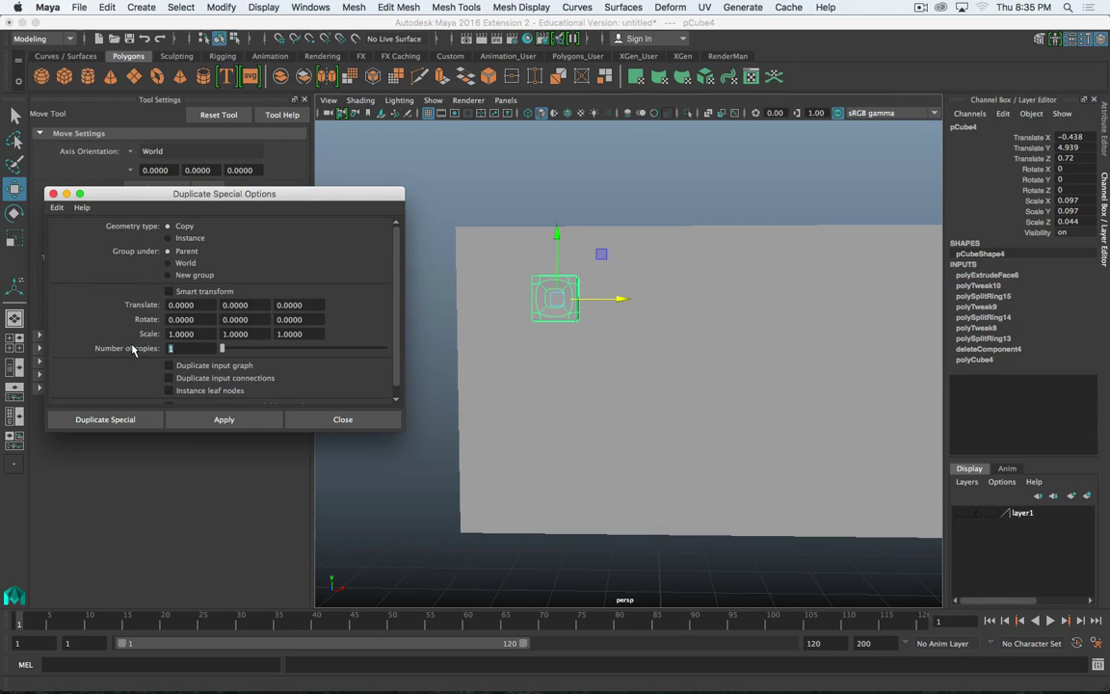
- Duplicate the button into four copies, each offset 0.1 in X
{"action": "type", "text": "4"}
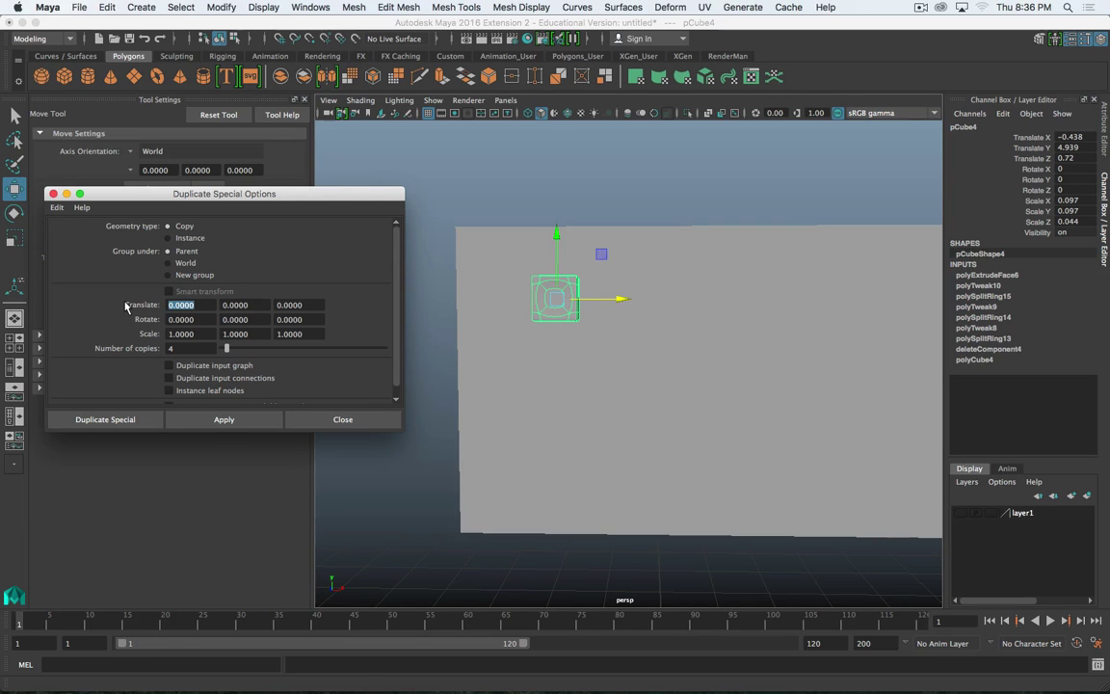
{"action": "type", "text": "."}
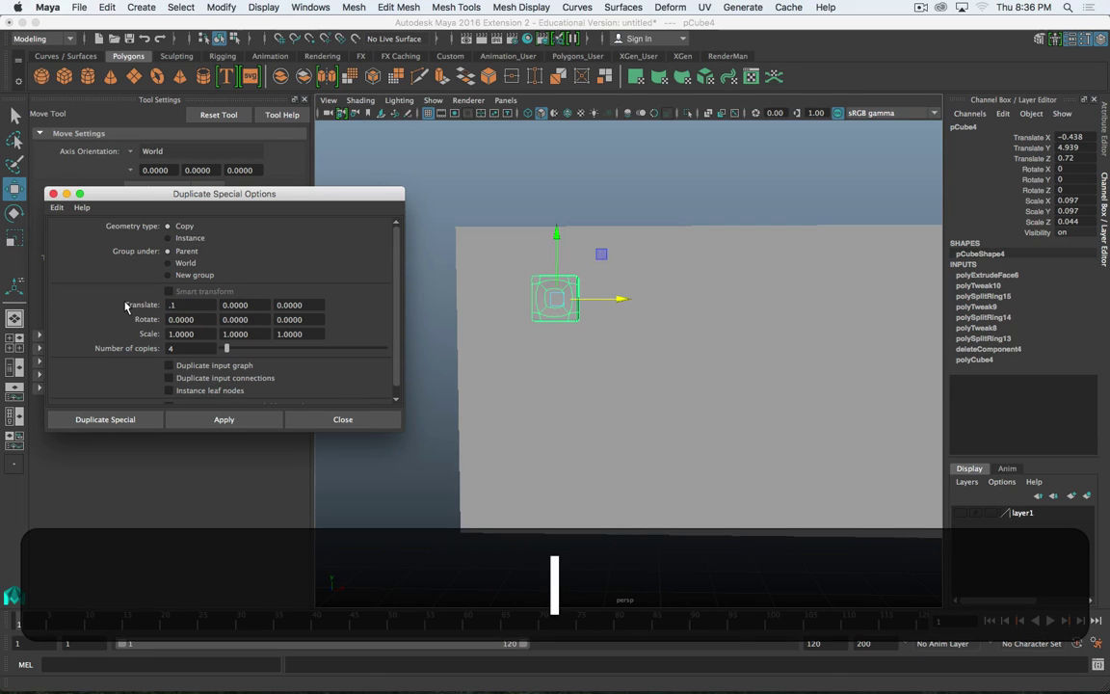
{"action": "type", "text": "1"}
{"action": "key", "text": "Return"}
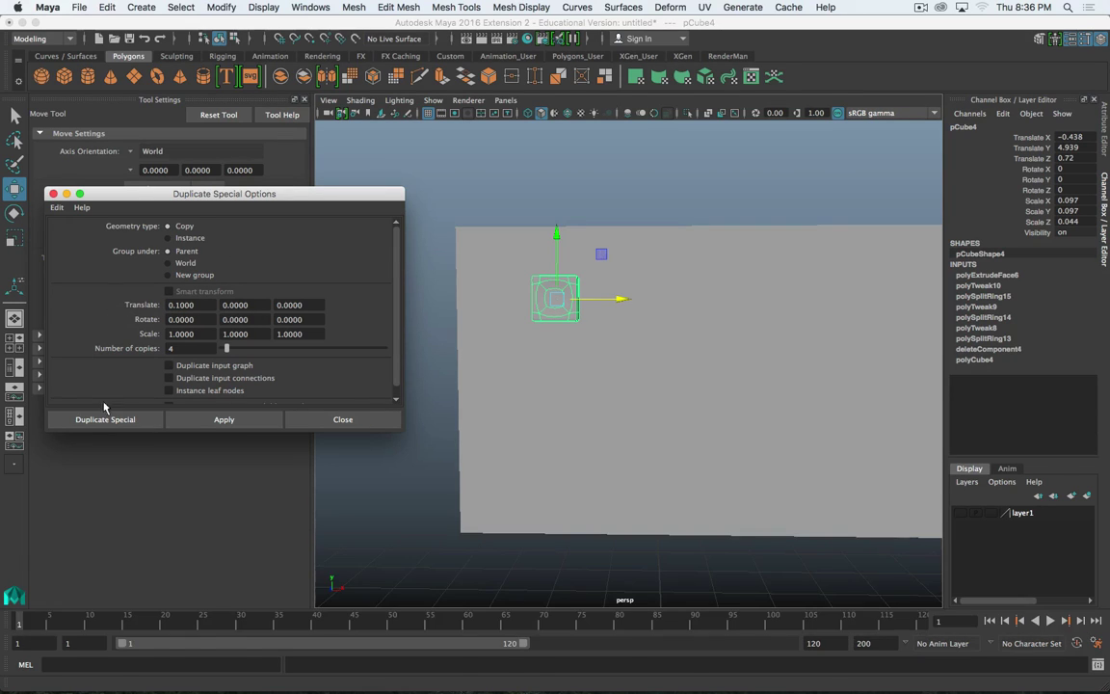
{"action": "left_click", "coordinate": [99, 420]}
- Insert two horizontal edge loops across the recessed panel behind the row of buttons
{"action": "left_click_drag", "start_coordinate": [692, 332], "coordinate": [460, 330], "text": "alt"}
{"action": "left_click", "coordinate": [636, 371]}
{"action": "left_click_drag", "start_coordinate": [636, 371], "coordinate": [775, 387], "text": "alt"}
{"action": "left_click", "coordinate": [751, 394]}
{"action": "right_click_drag", "start_coordinate": [773, 312], "coordinate": [771, 281]}
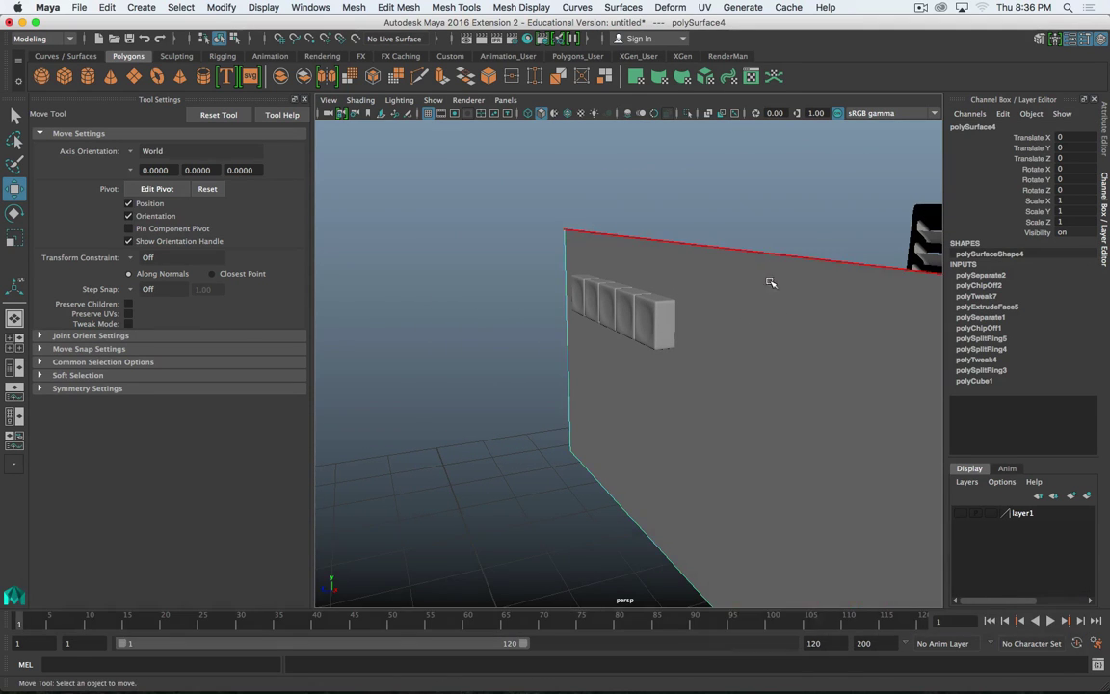
{"action": "left_click_drag", "start_coordinate": [771, 281], "coordinate": [479, 370], "text": "alt"}
{"action": "right_click_drag", "start_coordinate": [450, 353], "coordinate": [446, 445], "text": "shift"}
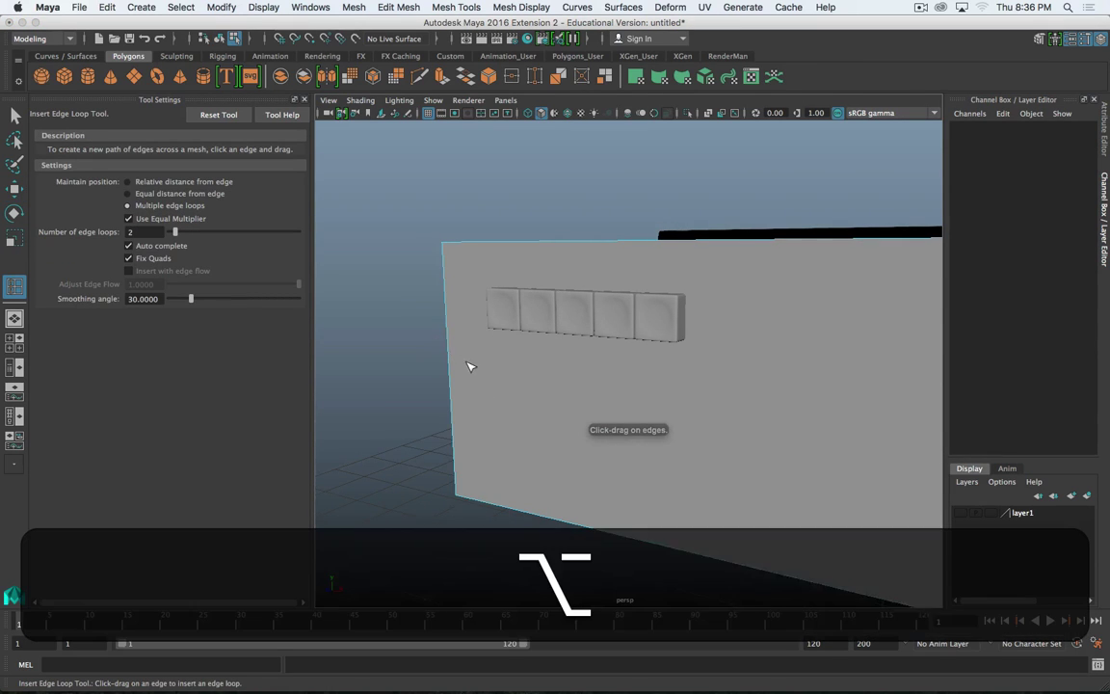
{"action": "left_click_drag", "start_coordinate": [471, 367], "coordinate": [491, 394], "text": "alt"}
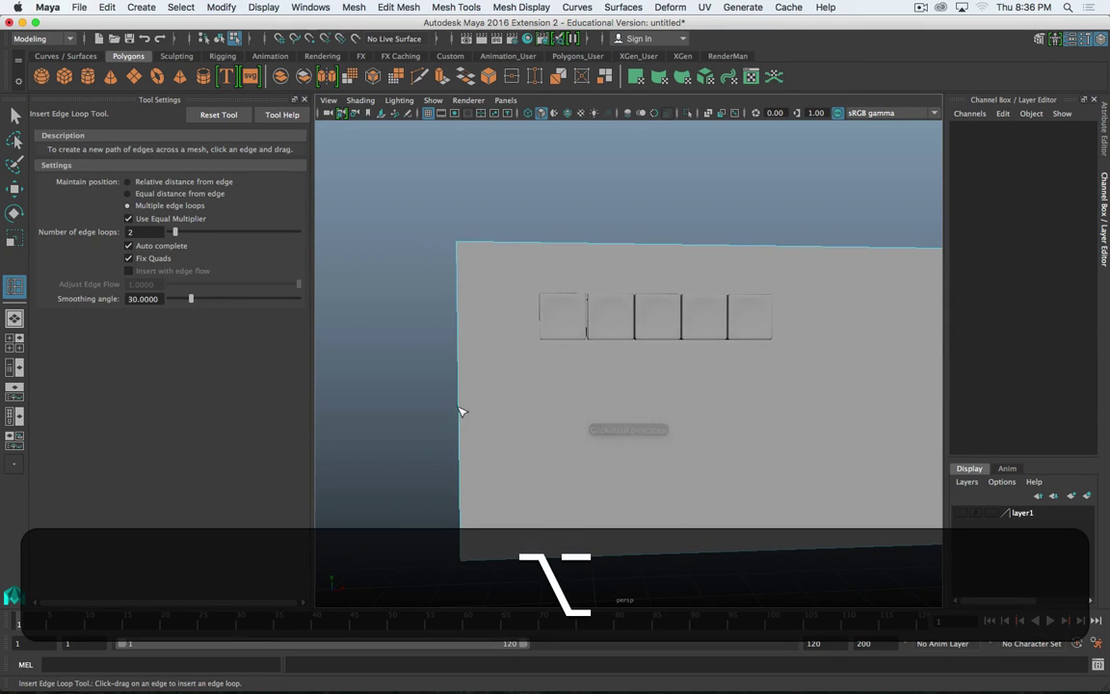
{"action": "left_click", "coordinate": [462, 424]}
- Scale the two edge loops closer together and move them up to about Y 4.938, just above and below the button row
{"action": "key", "text": "shift+r"}
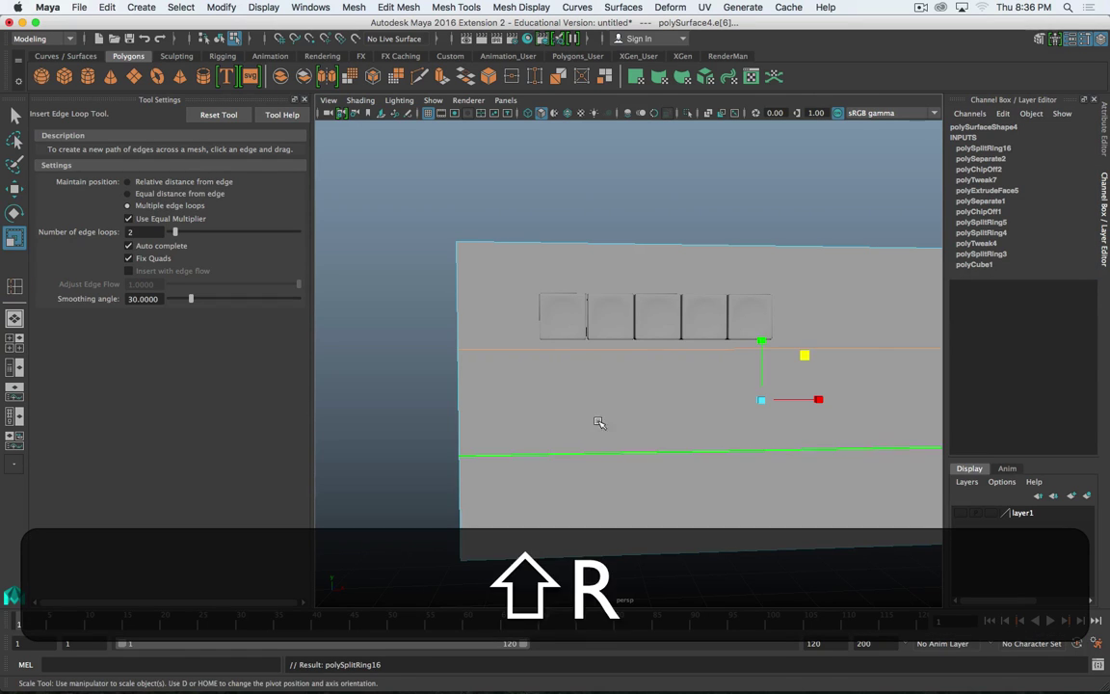
{"action": "key", "text": "r"}
{"action": "left_click_drag", "start_coordinate": [763, 345], "coordinate": [754, 247]}
{"action": "key", "text": "w"}
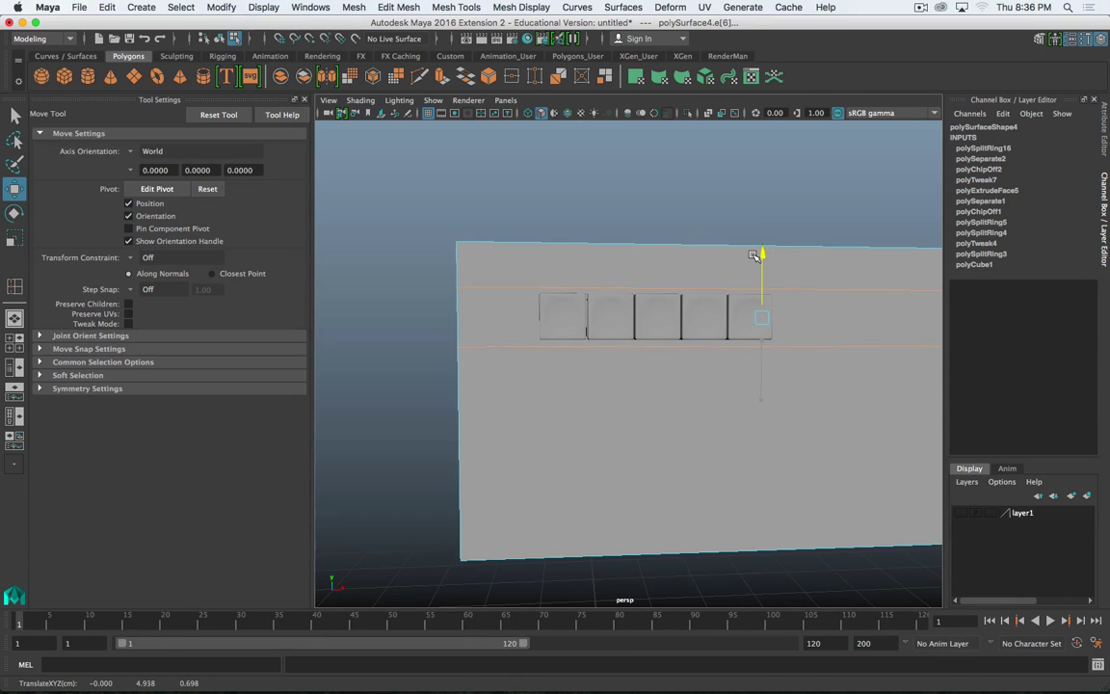
{"action": "mouse_move", "coordinate": [736, 356]}
{"action": "left_mouse_down", "text": "alt"}
{"action": "mouse_move", "coordinate": [751, 342]}
{"action": "mouse_move", "coordinate": [726, 359]}
{"action": "left_mouse_up", "text": "alt"}
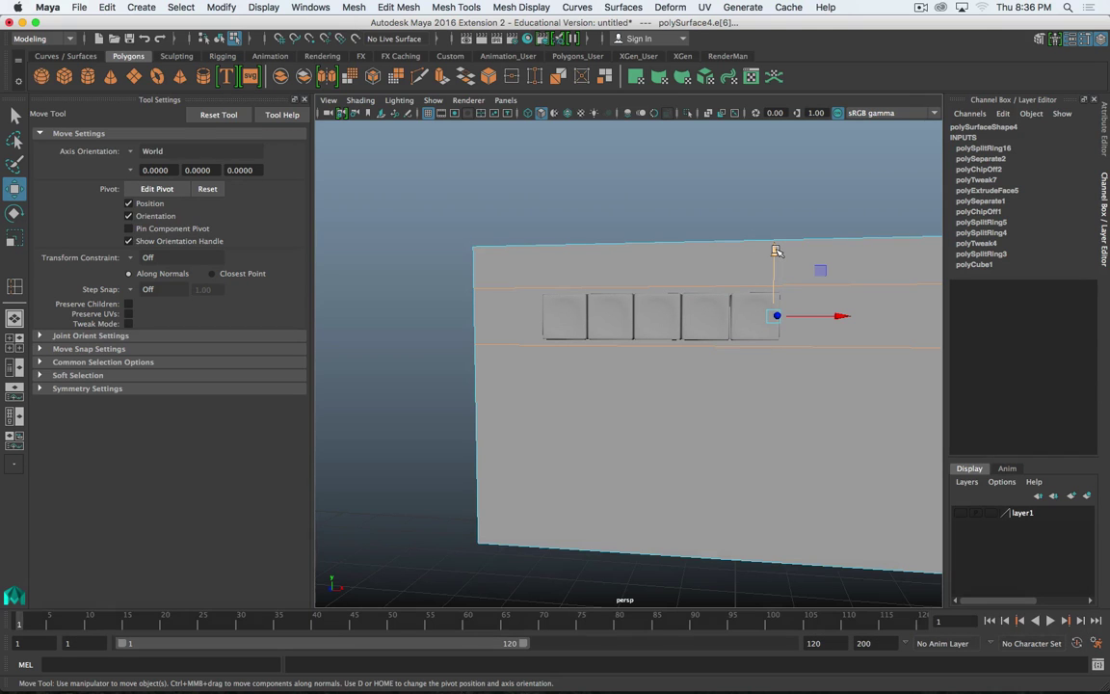
- Tighten the two horizontal edge loops slightly in Y and insert two vertical edge loops across the recessed panel
{"action": "key", "text": "r"}
{"action": "left_click_drag", "start_coordinate": [772, 253], "coordinate": [555, 317]}
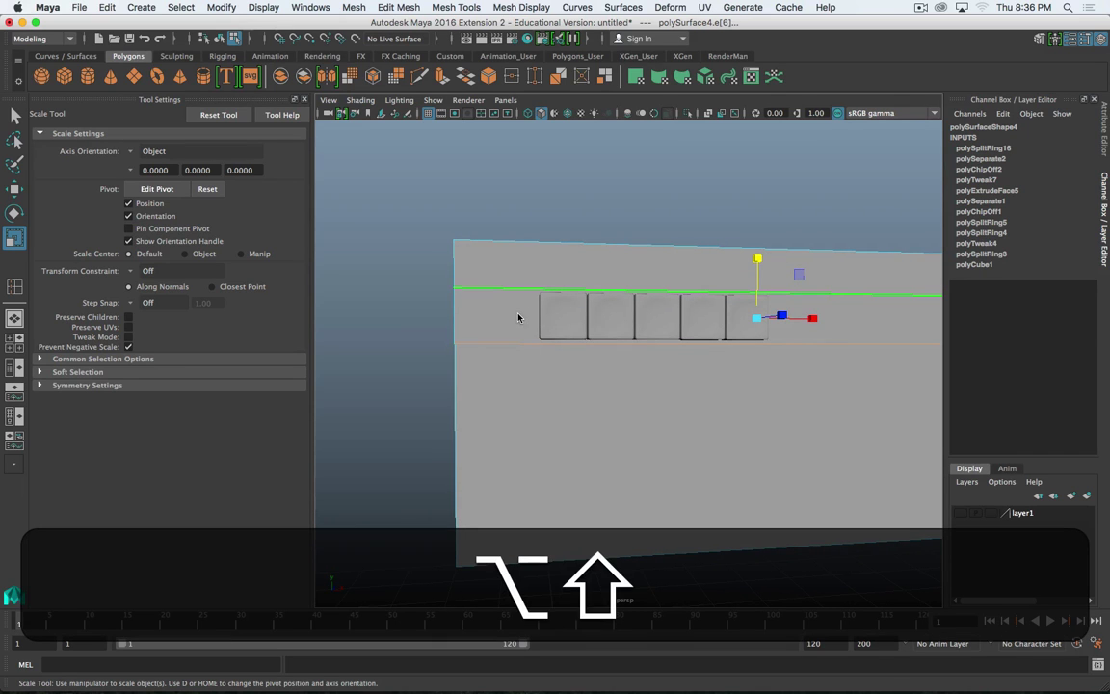
{"action": "right_click", "coordinate": [518, 318], "text": "shift"}
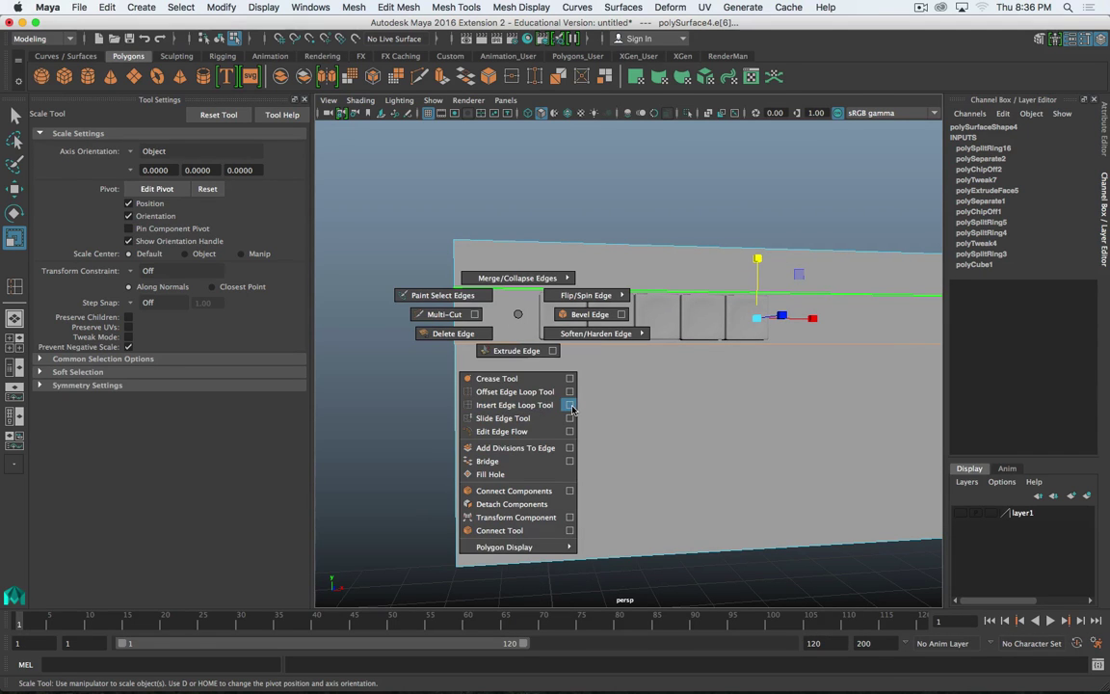
{"action": "left_click", "coordinate": [570, 405]}
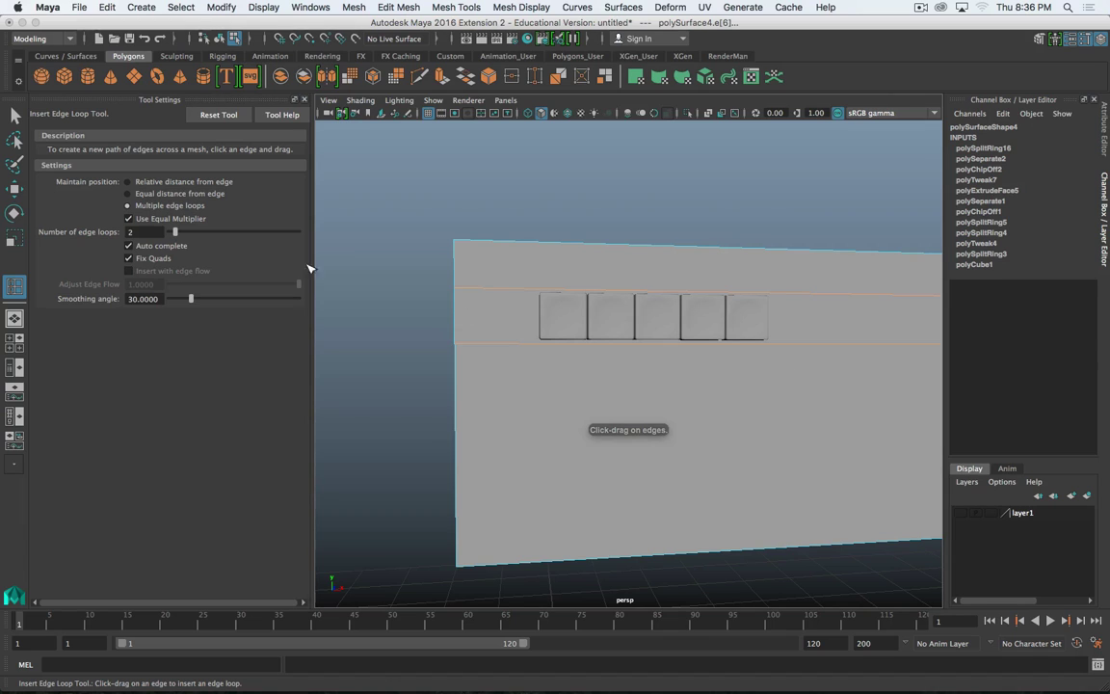
{"action": "left_click", "coordinate": [542, 348]}
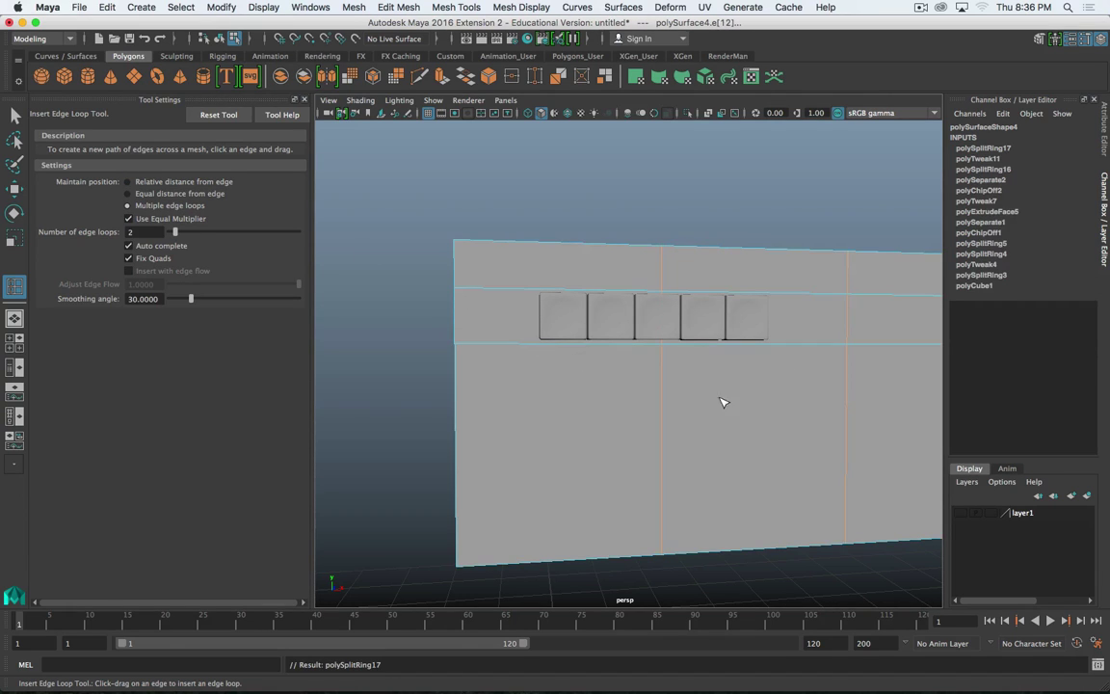
- Shift the two vertical edge loops and scale them in X so they roughly line up with the ends of the button row
{"action": "key", "text": "w"}
{"action": "left_click_drag", "start_coordinate": [818, 399], "coordinate": [736, 402]}
{"action": "key", "text": "r"}
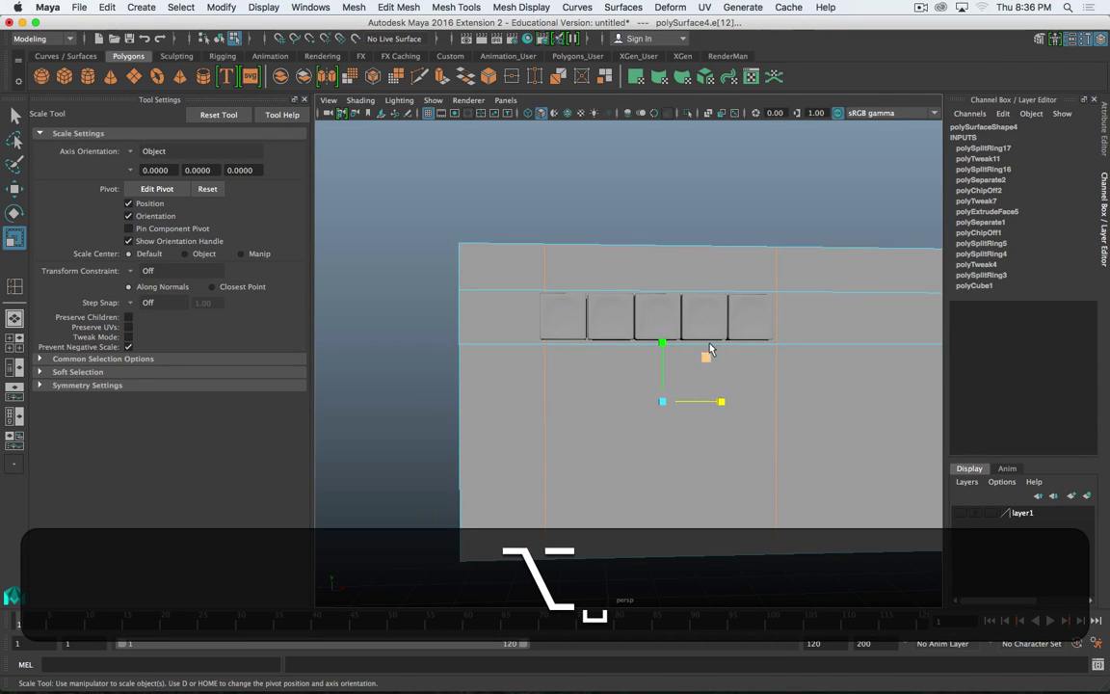
- In the front view, move the vertical edge loops to about X -0.237 and spread them slightly to just clear the button row
{"action": "key", "text": "space"}
{"action": "key", "text": "space"}
{"action": "key", "text": "f"}
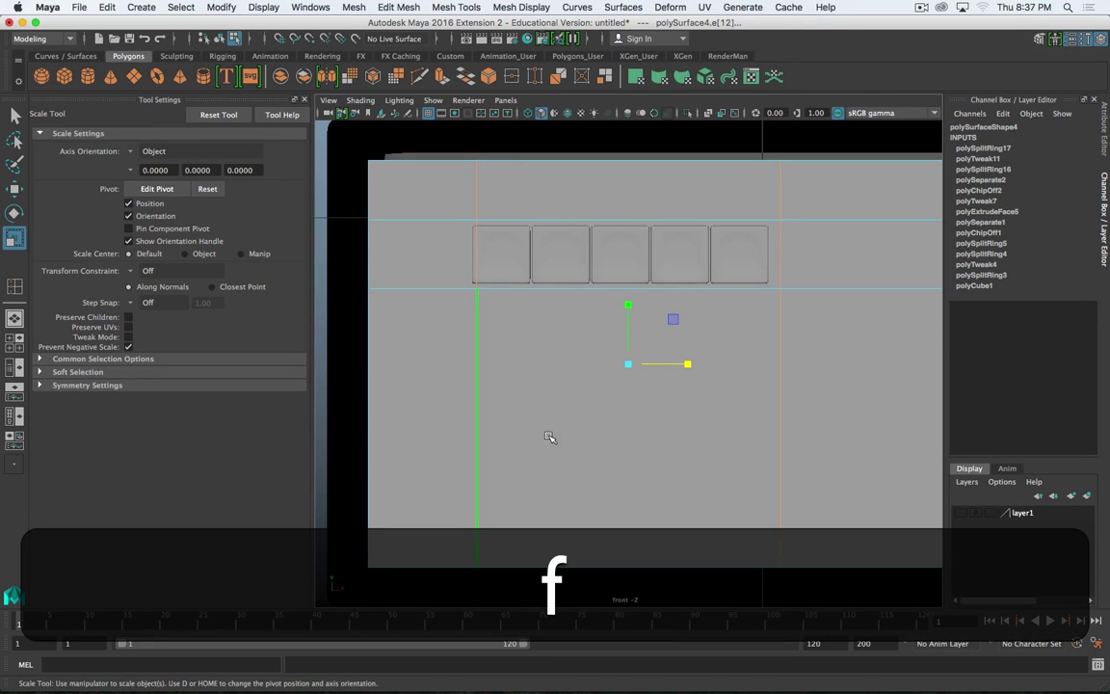
{"action": "key", "text": "w"}
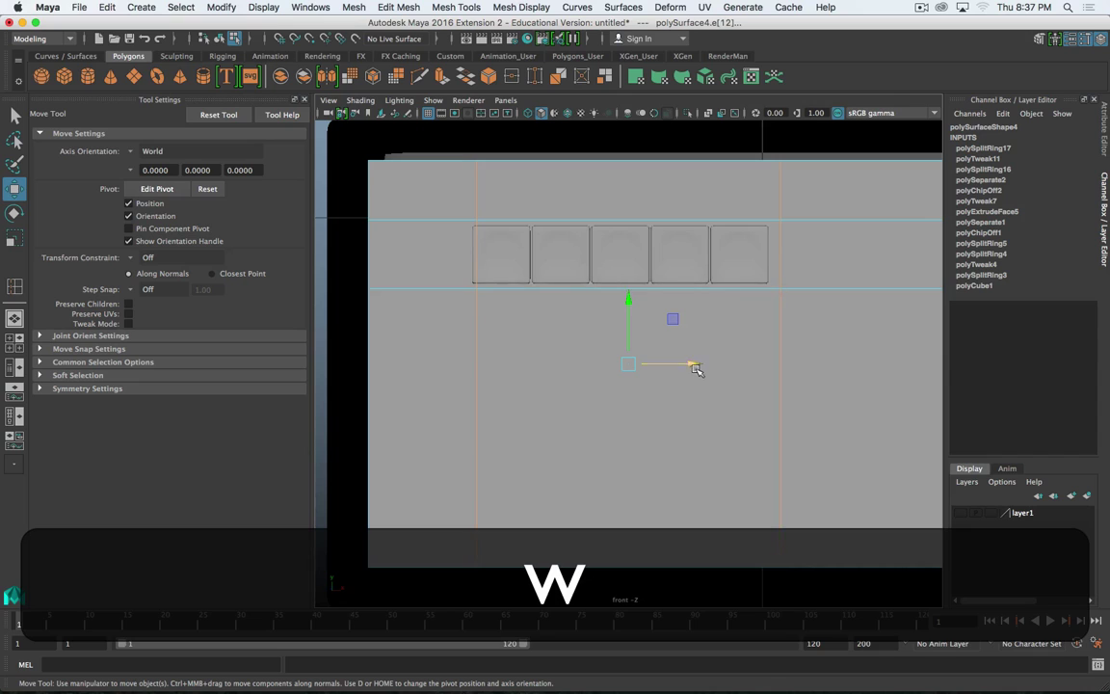
{"action": "left_click_drag", "start_coordinate": [701, 366], "coordinate": [688, 366]}
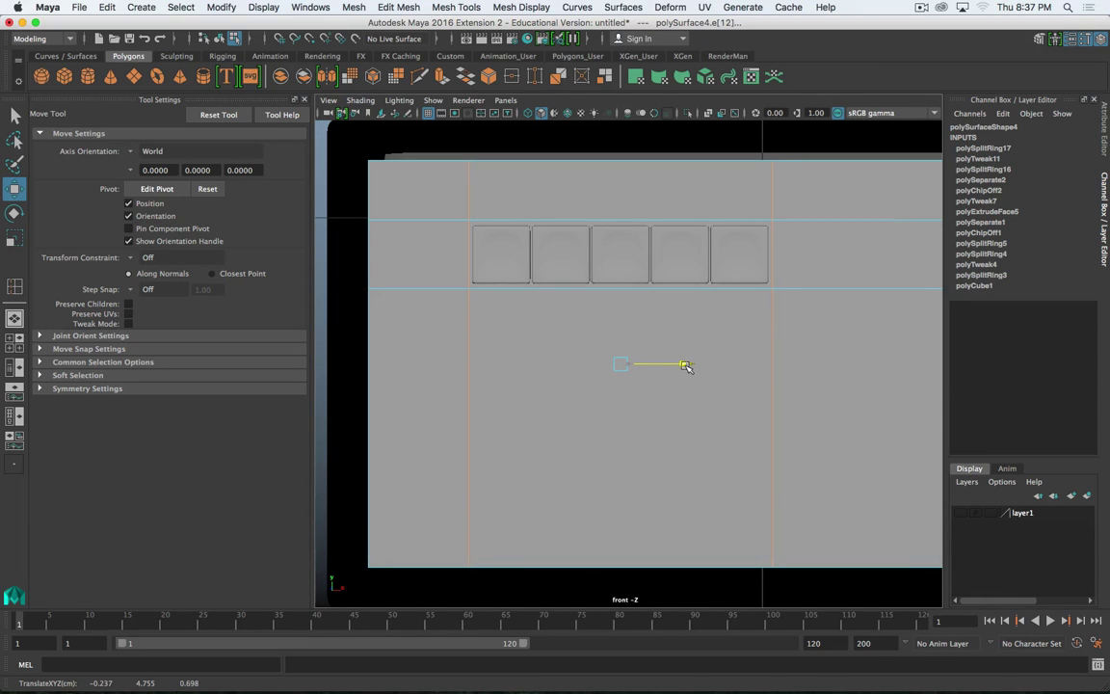
{"action": "key", "text": "r"}
{"action": "left_click_drag", "start_coordinate": [677, 364], "coordinate": [680, 364]}
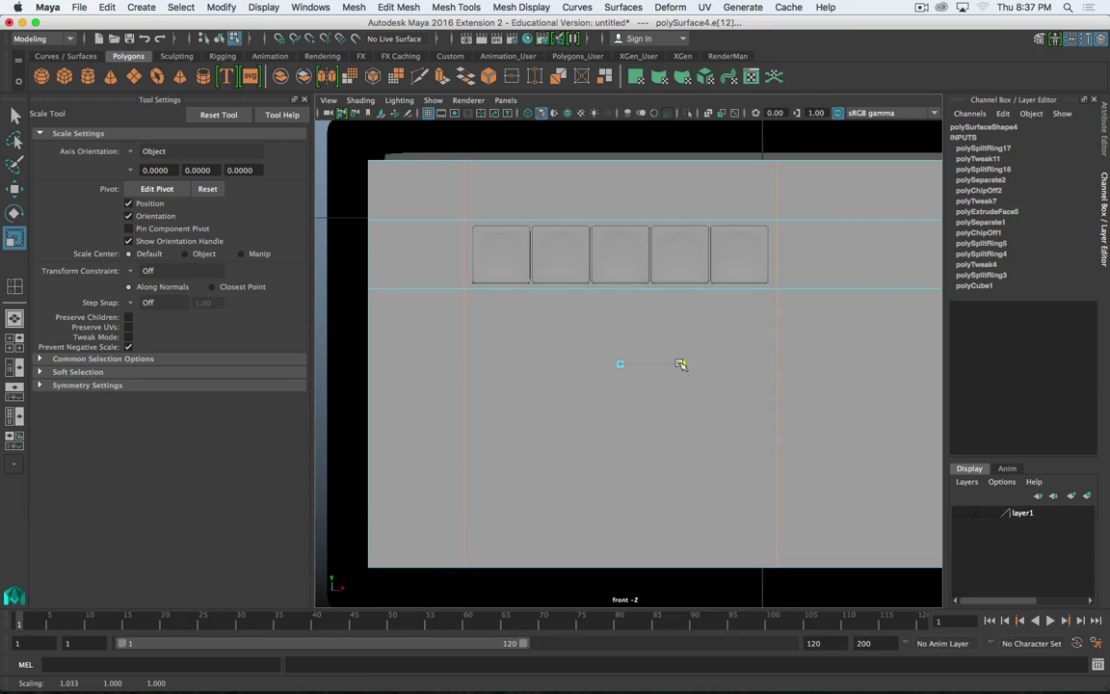
- Extrude the panel face behind the buttons inward to about Z 0.69, and extrude it again with Local Translate Z about -0.06
{"action": "left_click", "coordinate": [767, 287], "text": "alt"}
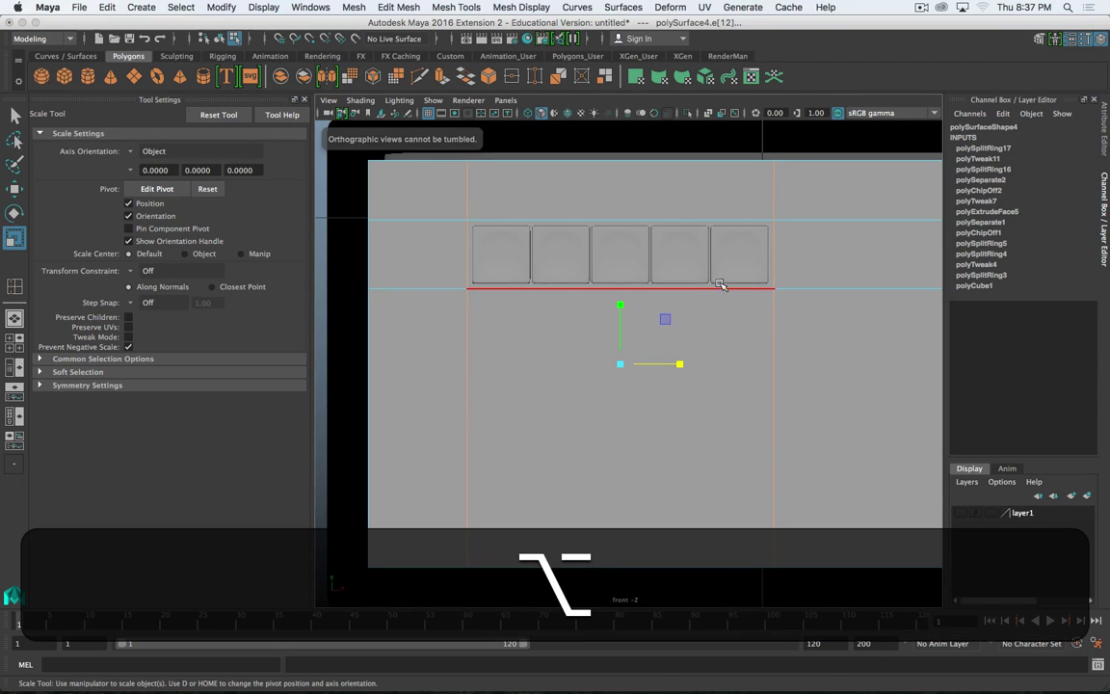
{"action": "key", "text": "space"}
{"action": "key", "text": "space"}
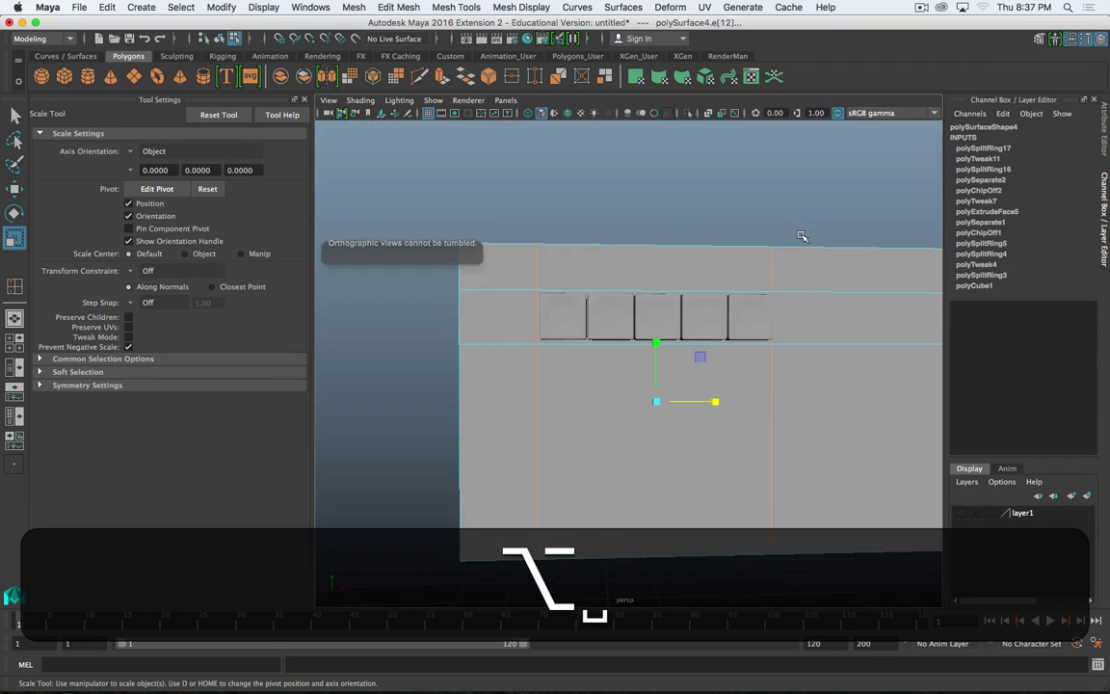
{"action": "left_click_drag", "start_coordinate": [800, 235], "coordinate": [786, 280], "text": "alt"}
{"action": "right_click_drag", "start_coordinate": [786, 280], "coordinate": [771, 302]}
{"action": "left_click", "coordinate": [772, 302]}
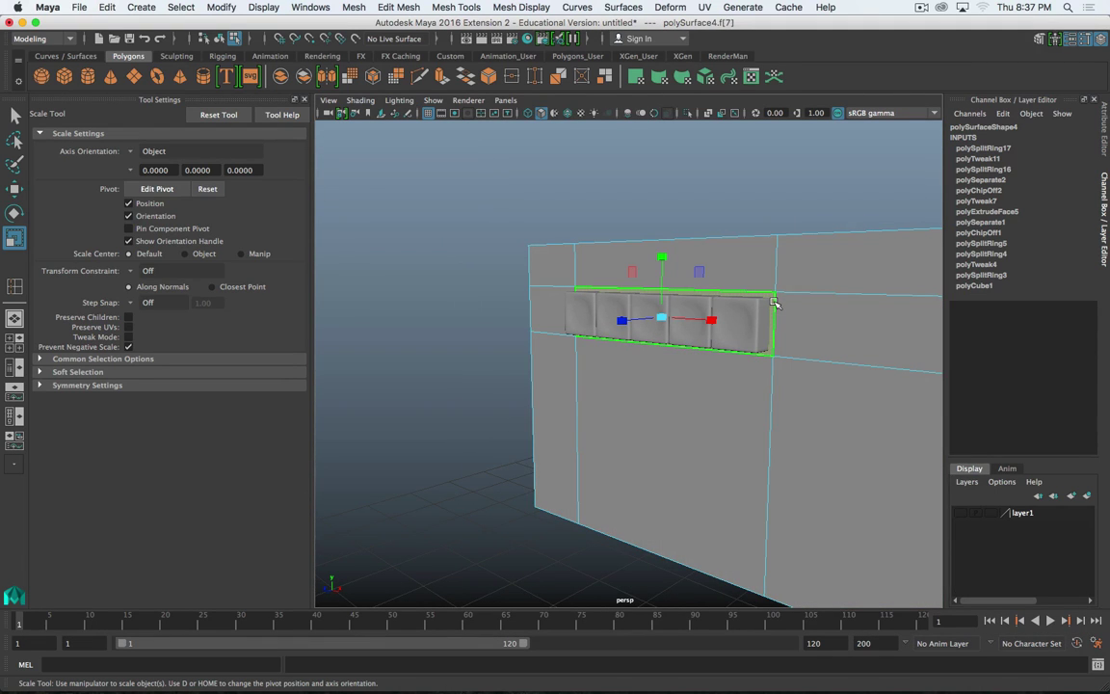
{"action": "right_click_drag", "start_coordinate": [772, 303], "coordinate": [769, 334], "text": "shift"}
{"action": "key", "text": "w"}
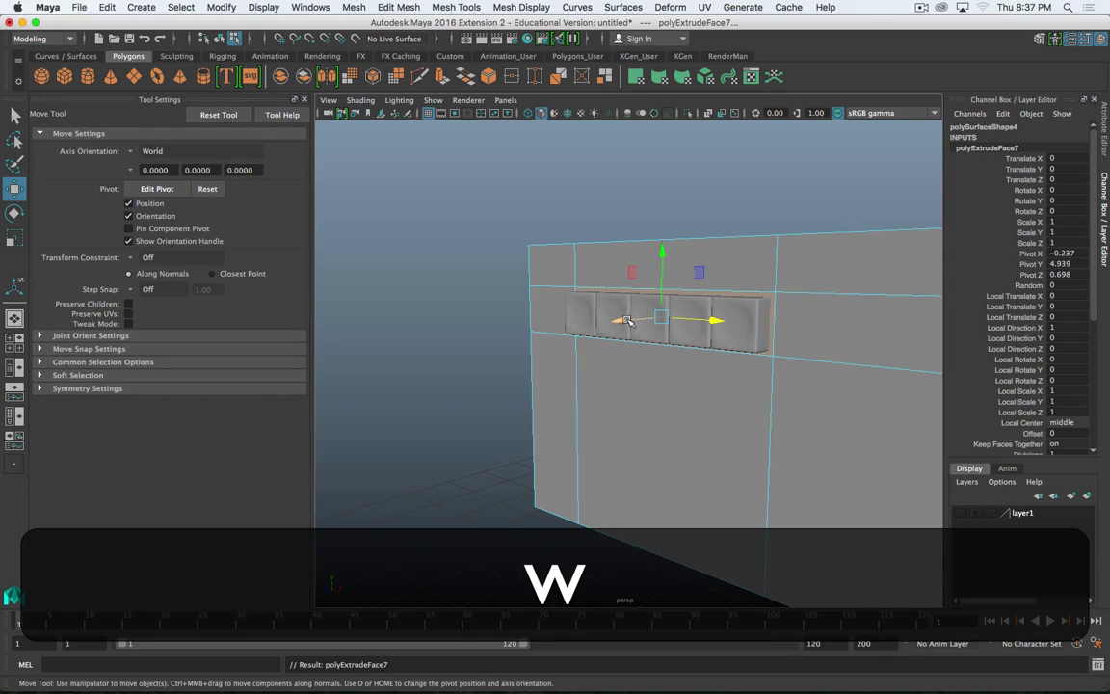
{"action": "left_click_drag", "start_coordinate": [627, 321], "coordinate": [622, 322]}
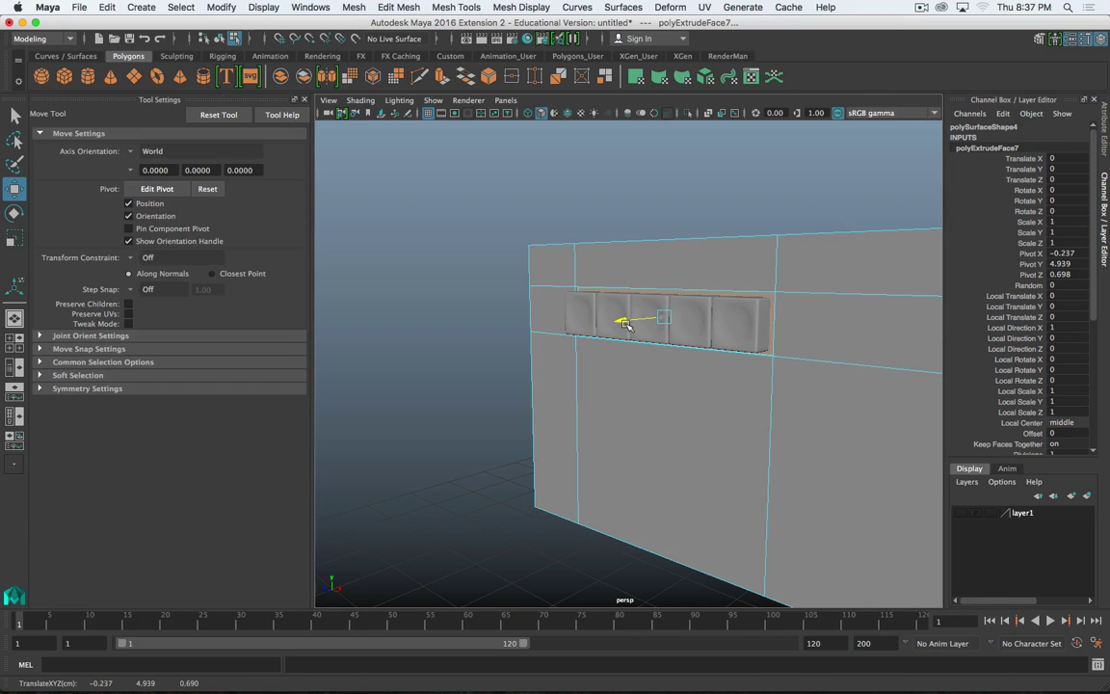
{"action": "key", "text": "g"}
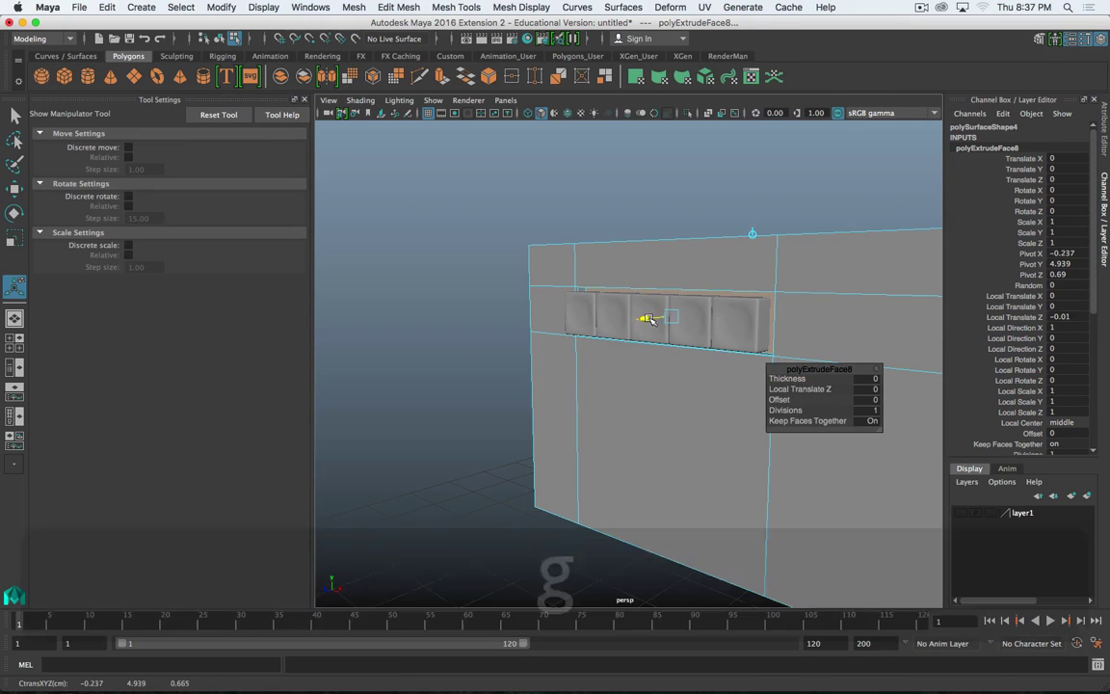
{"action": "left_click_drag", "start_coordinate": [657, 317], "coordinate": [661, 316]}
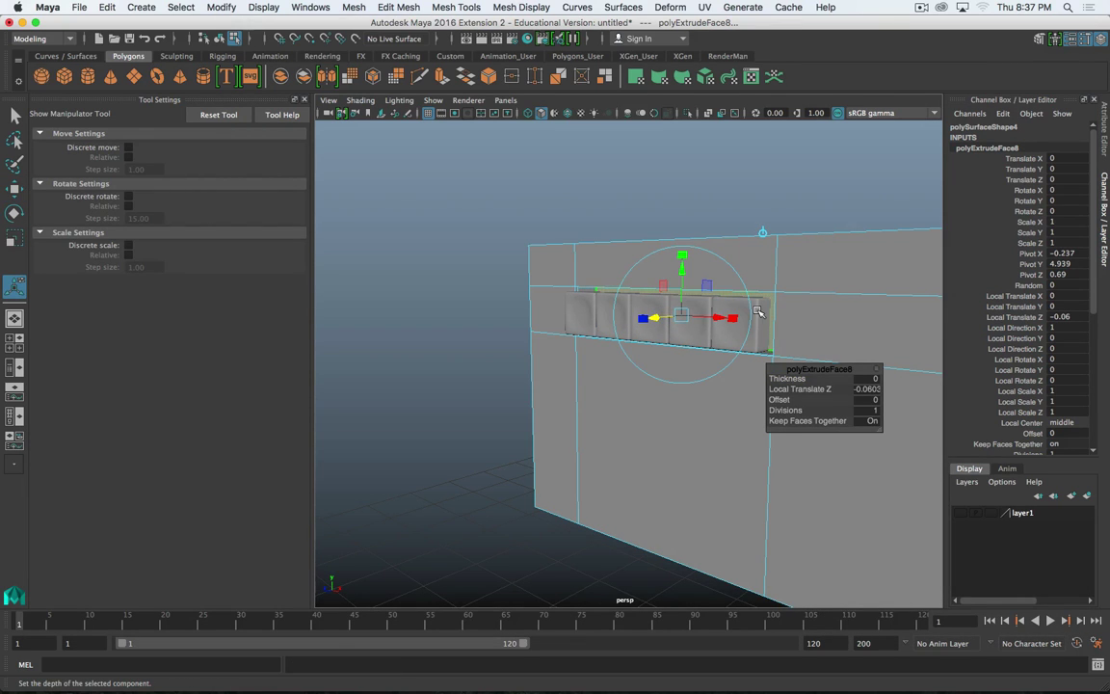
- Select all five buttons together and push them back in Z into the recessed slot
{"action": "mouse_move", "coordinate": [760, 312]}
{"action": "left_mouse_down", "text": "alt"}
{"action": "mouse_move", "coordinate": [790, 316]}
{"action": "mouse_move", "coordinate": [743, 319]}
{"action": "mouse_move", "coordinate": [763, 322]}
{"action": "left_mouse_up", "text": "alt"}
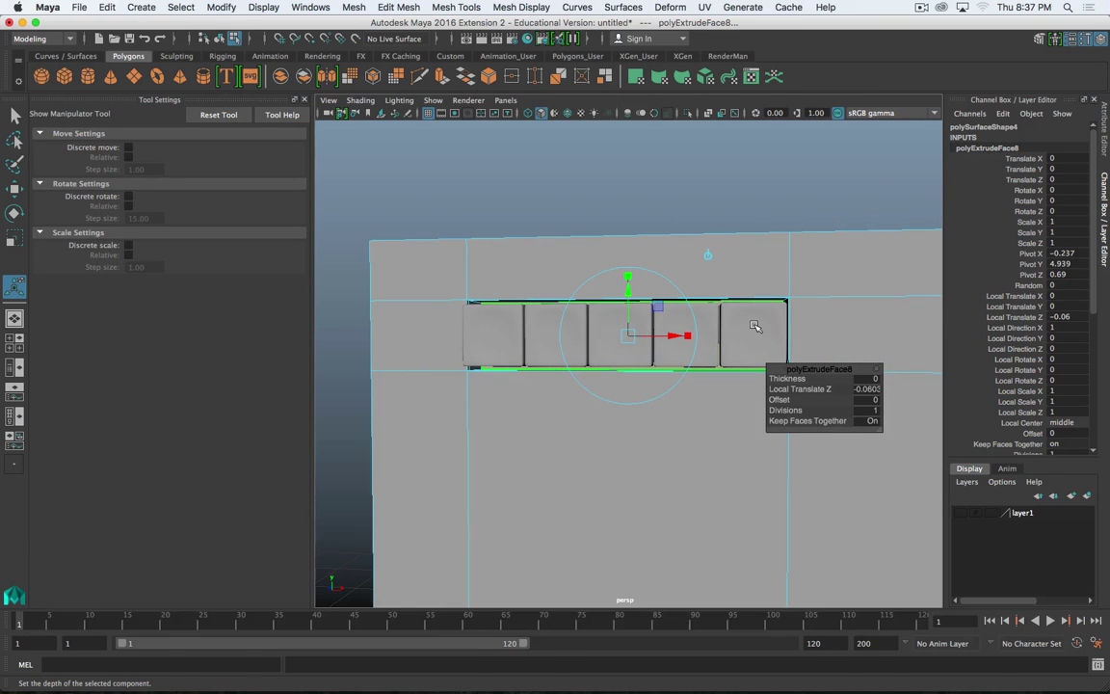
{"action": "right_click_drag", "start_coordinate": [773, 271], "coordinate": [812, 248]}
{"action": "left_click_drag", "start_coordinate": [719, 381], "coordinate": [728, 356], "text": "alt"}
{"action": "left_click", "coordinate": [718, 355]}
{"action": "left_click", "coordinate": [665, 349], "text": "shift"}
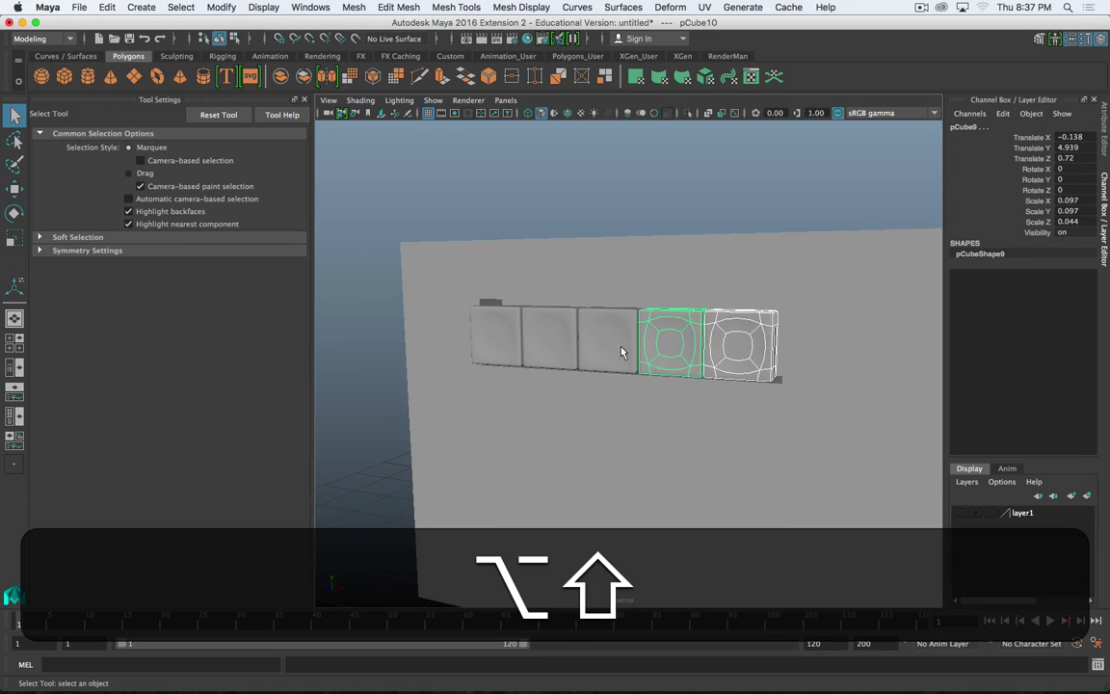
{"action": "left_click", "coordinate": [602, 348], "text": "shift"}
{"action": "left_click", "coordinate": [544, 345], "text": "shift"}
{"action": "left_click", "coordinate": [495, 341], "text": "shift"}
{"action": "key", "text": "shift+w"}
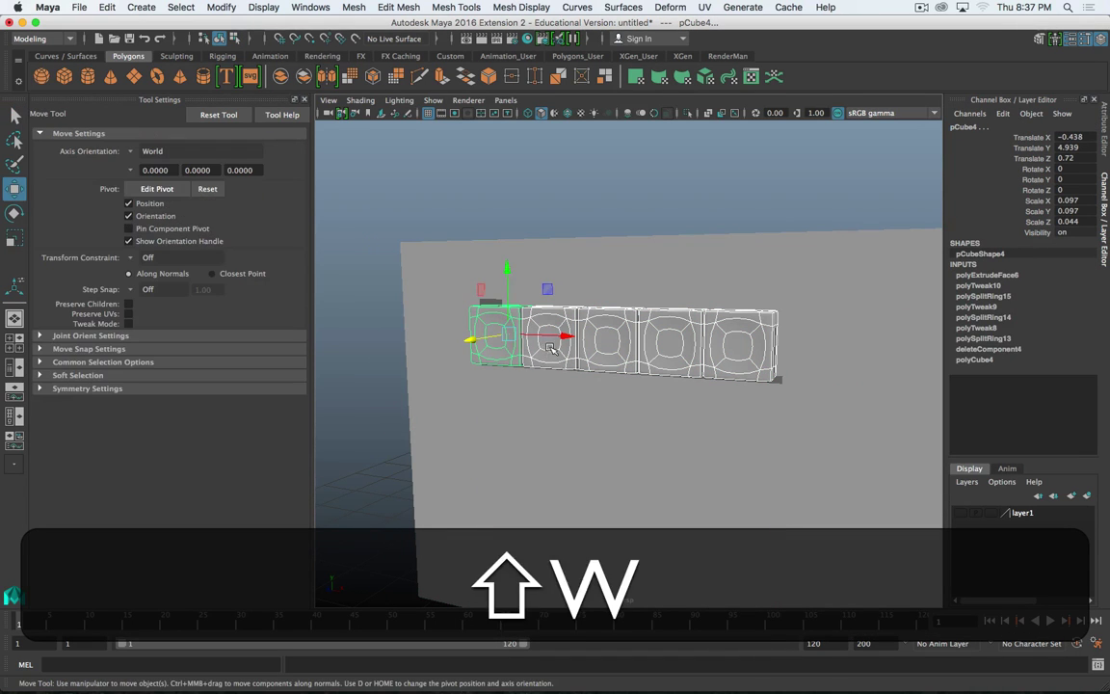
{"action": "left_click_drag", "start_coordinate": [495, 343], "coordinate": [629, 364], "text": "alt"}
- Select the panel vertices along both horizontal loops and scale them together in Y so the slot fits tightly around the buttons
{"action": "left_click", "coordinate": [801, 347]}
{"action": "left_click_drag", "start_coordinate": [801, 347], "coordinate": [839, 346], "text": "alt"}
{"action": "right_click_drag", "start_coordinate": [813, 295], "coordinate": [760, 289]}
{"action": "left_click_drag", "start_coordinate": [761, 291], "coordinate": [466, 399], "text": "alt"}
{"action": "key", "text": "r"}
{"action": "scroll", "coordinate": [584, 364], "scroll_direction": "up", "scroll_amount": 5}
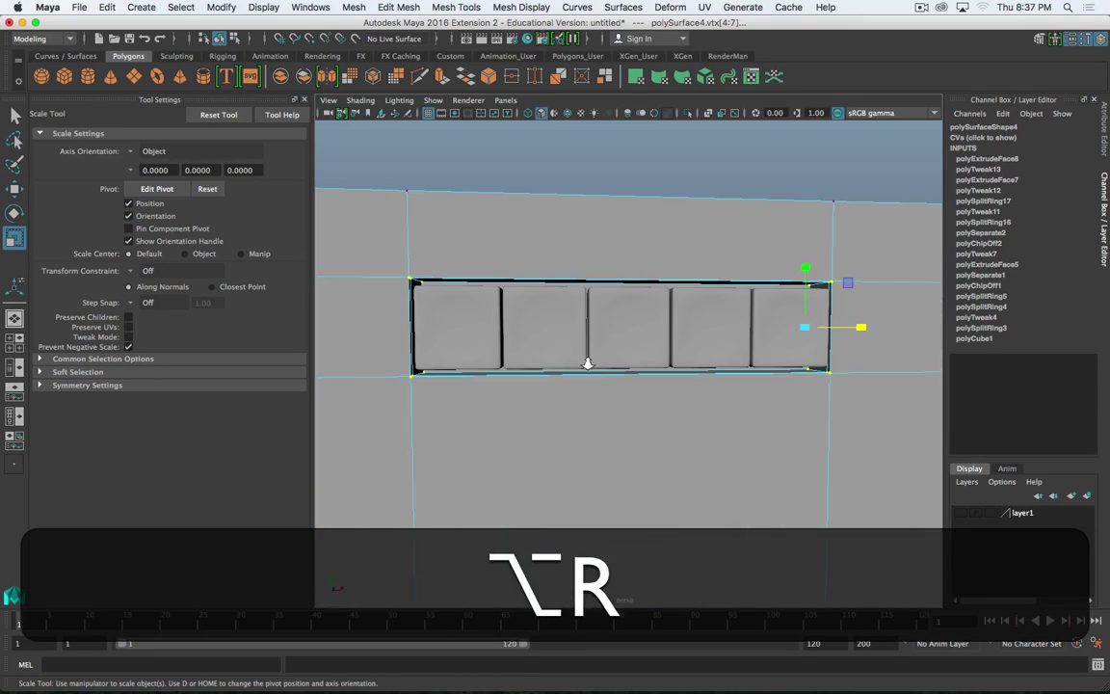
{"action": "left_click_drag", "start_coordinate": [805, 267], "coordinate": [806, 272]}
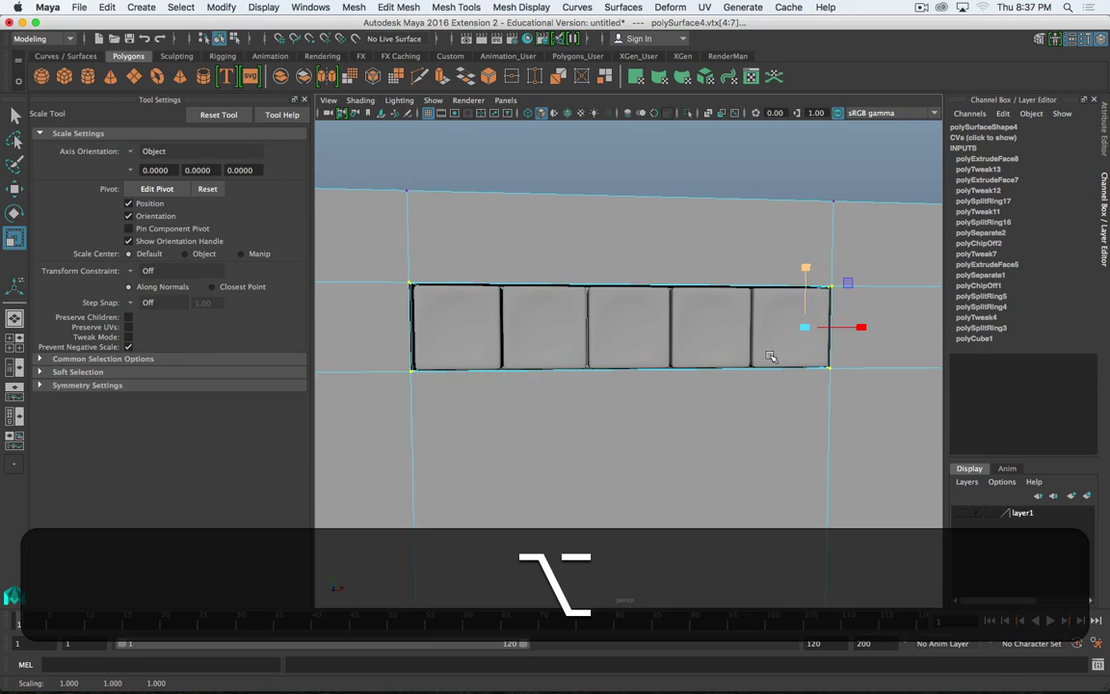
- Scale the vertices of both vertical loops to about 0.989 in X to tighten the slot's ends, and return to object mode
{"action": "left_click_drag", "start_coordinate": [771, 357], "coordinate": [720, 367], "text": "alt"}
{"action": "scroll", "coordinate": [674, 375], "scroll_direction": "down", "scroll_amount": 5}
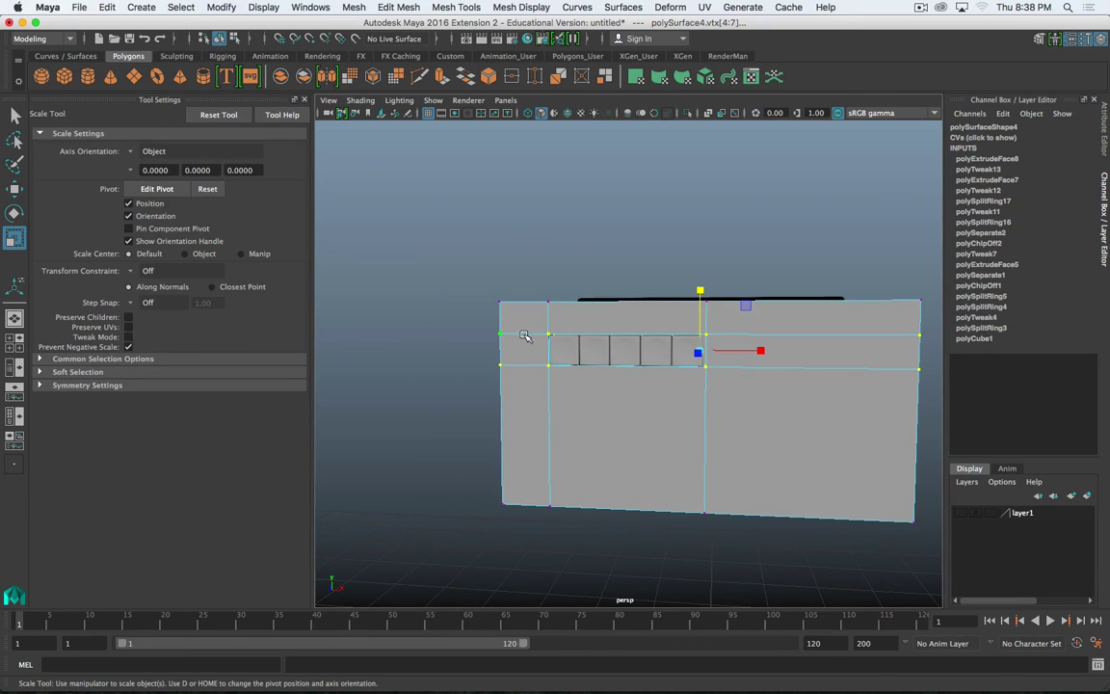
{"action": "left_click_drag", "start_coordinate": [656, 375], "coordinate": [683, 349]}
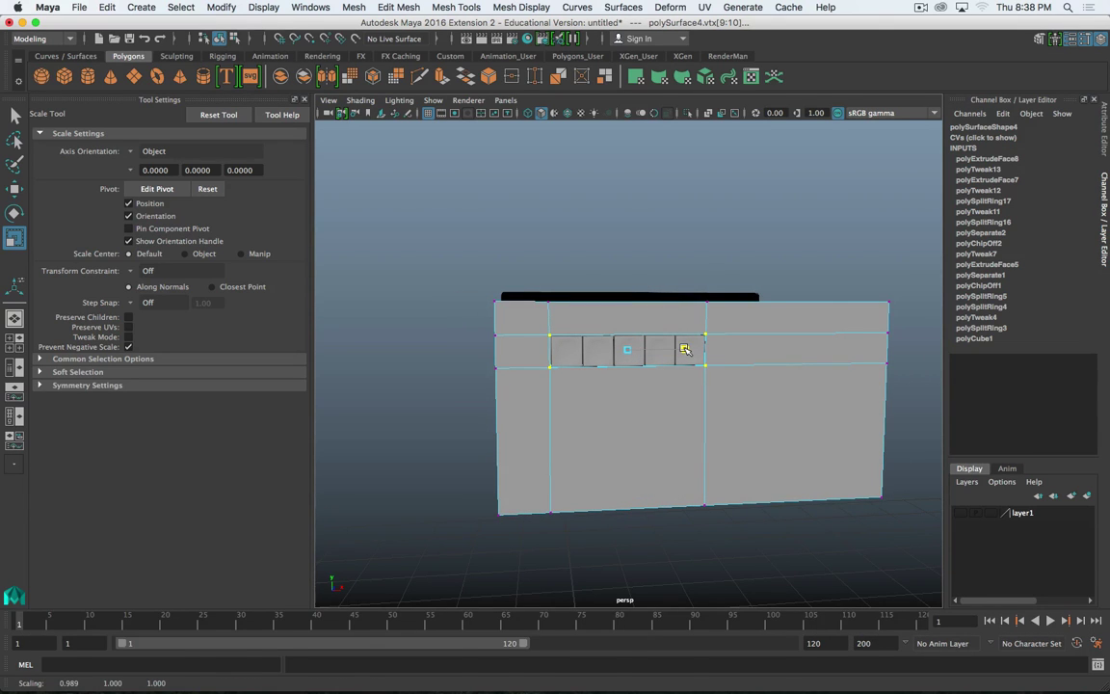
{"action": "key", "text": "z"}
{"action": "left_click_drag", "start_coordinate": [713, 205], "coordinate": [520, 560]}
{"action": "left_click_drag", "start_coordinate": [682, 406], "coordinate": [682, 405]}
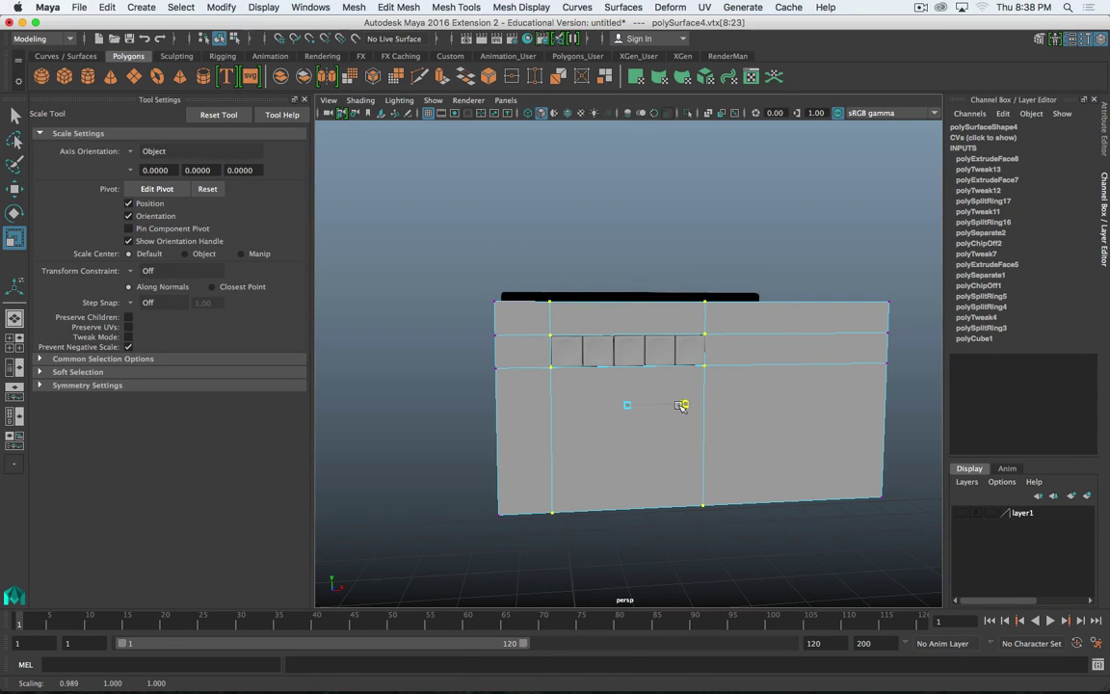
{"action": "left_click_drag", "start_coordinate": [823, 396], "coordinate": [763, 426], "text": "alt"}
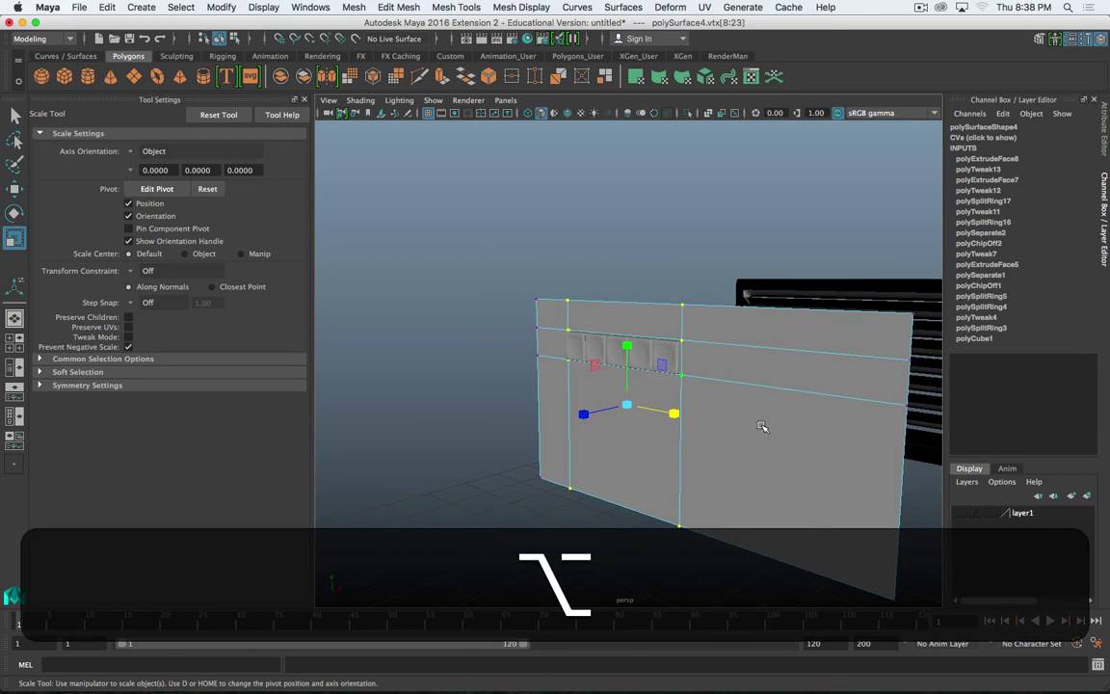
{"action": "right_click_drag", "start_coordinate": [761, 312], "coordinate": [812, 321]}
{"action": "left_click", "coordinate": [520, 464]}
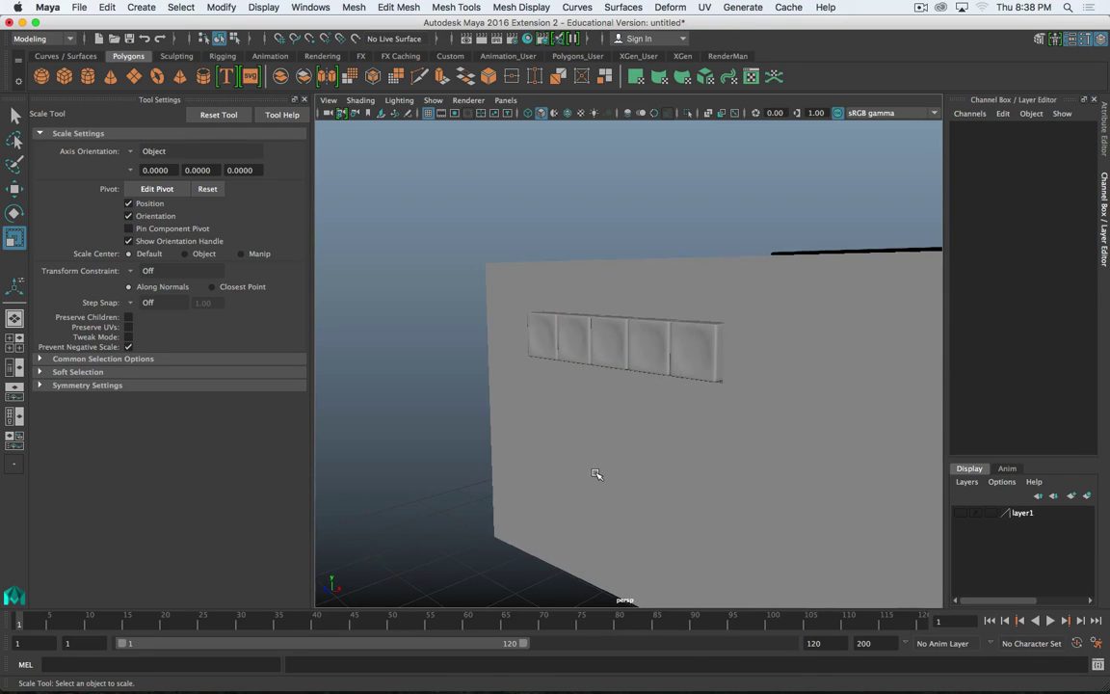
- Create a polygon sphere and set its Rotate X to 90
{"action": "left_click_drag", "start_coordinate": [708, 476], "coordinate": [638, 426], "text": "alt"}
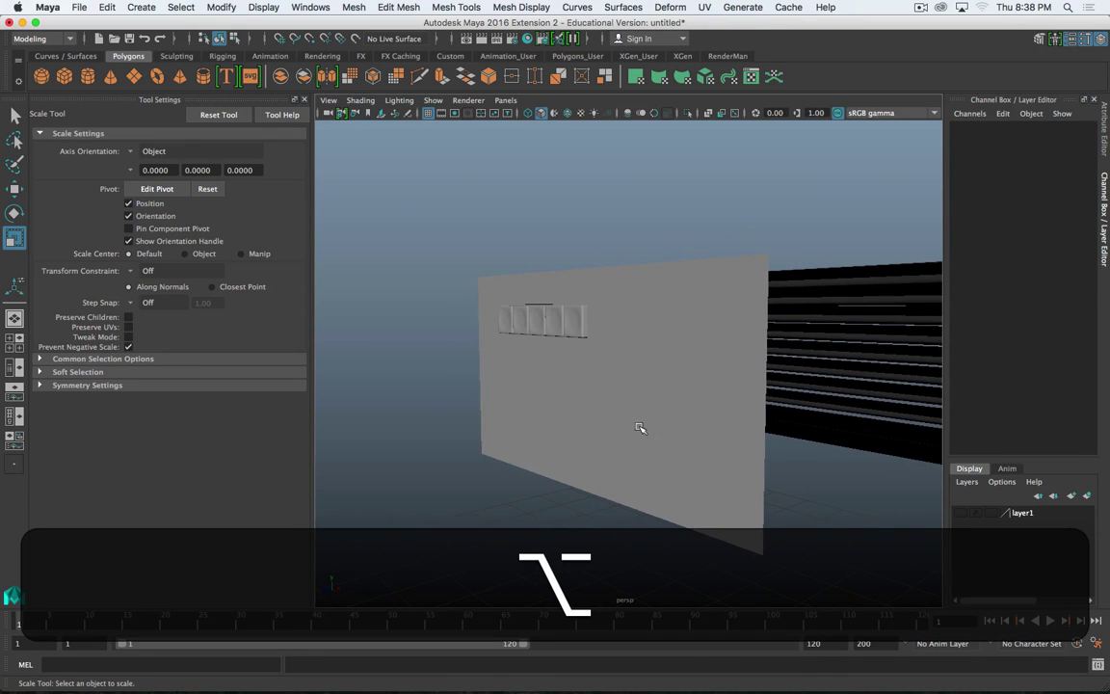
{"action": "left_click_drag", "start_coordinate": [581, 347], "coordinate": [559, 318], "text": "alt"}
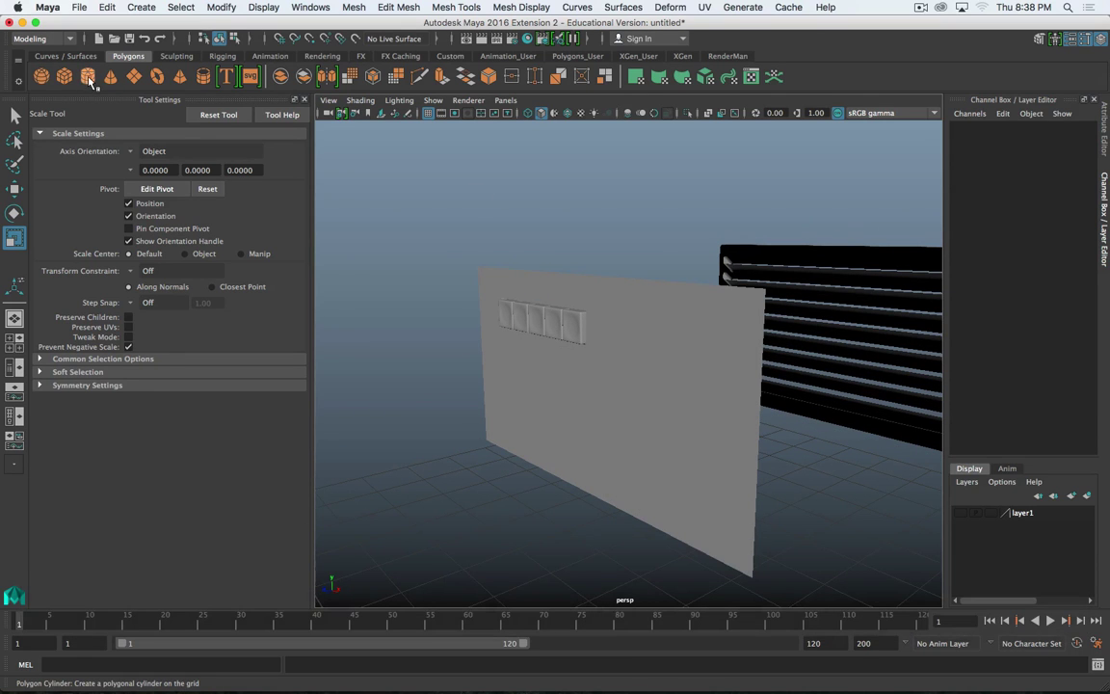
{"action": "left_click", "coordinate": [41, 76]}
{"action": "scroll", "coordinate": [634, 357], "scroll_direction": "down", "scroll_amount": 5}
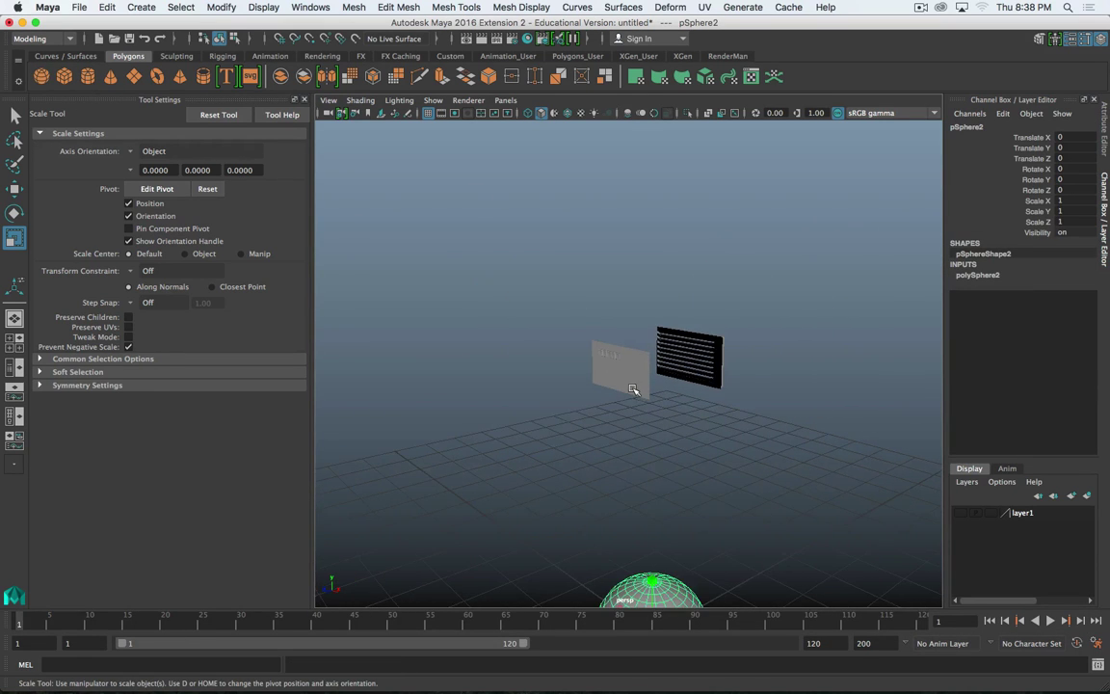
{"action": "middle_click_drag", "start_coordinate": [634, 416], "coordinate": [609, 210], "text": "alt"}
{"action": "key", "text": "e"}
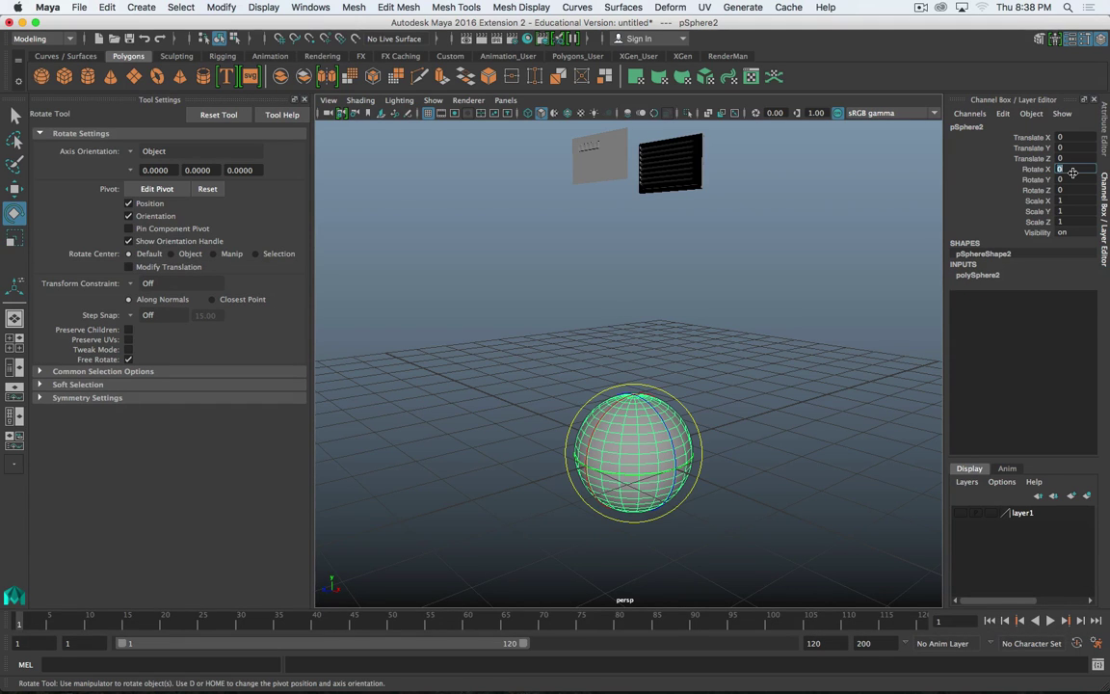
{"action": "type", "text": "90"}
{"action": "key", "text": "Return"}
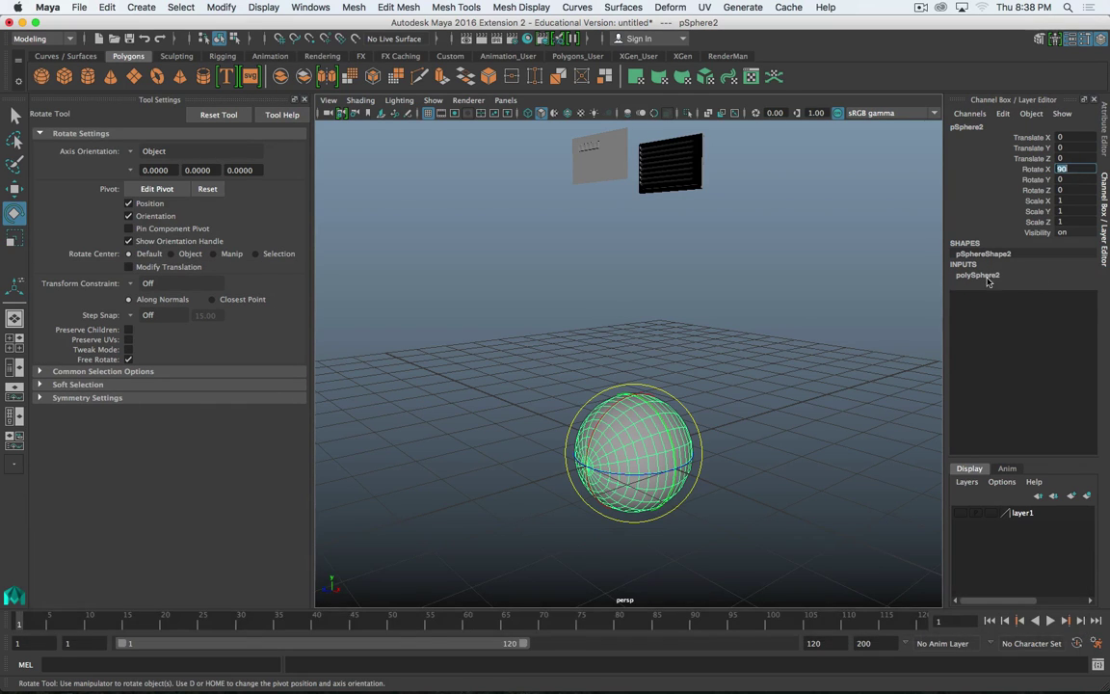
- Set both the axis and height subdivisions of the sphere to 8
{"action": "left_click", "coordinate": [1007, 275]}
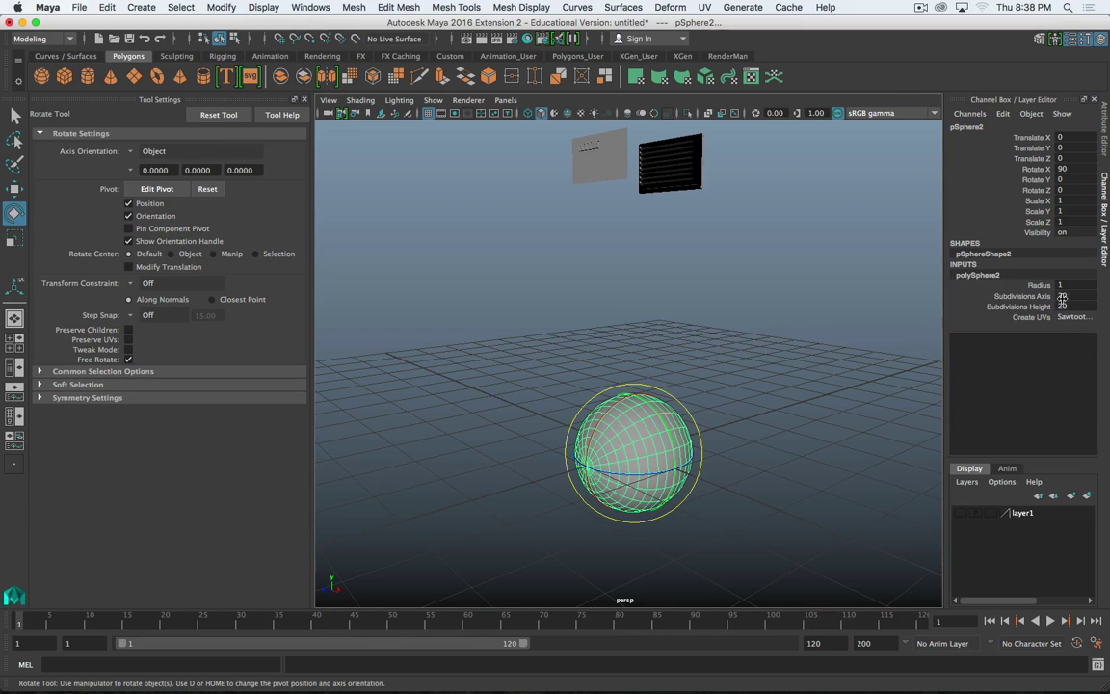
{"action": "type", "text": "8"}
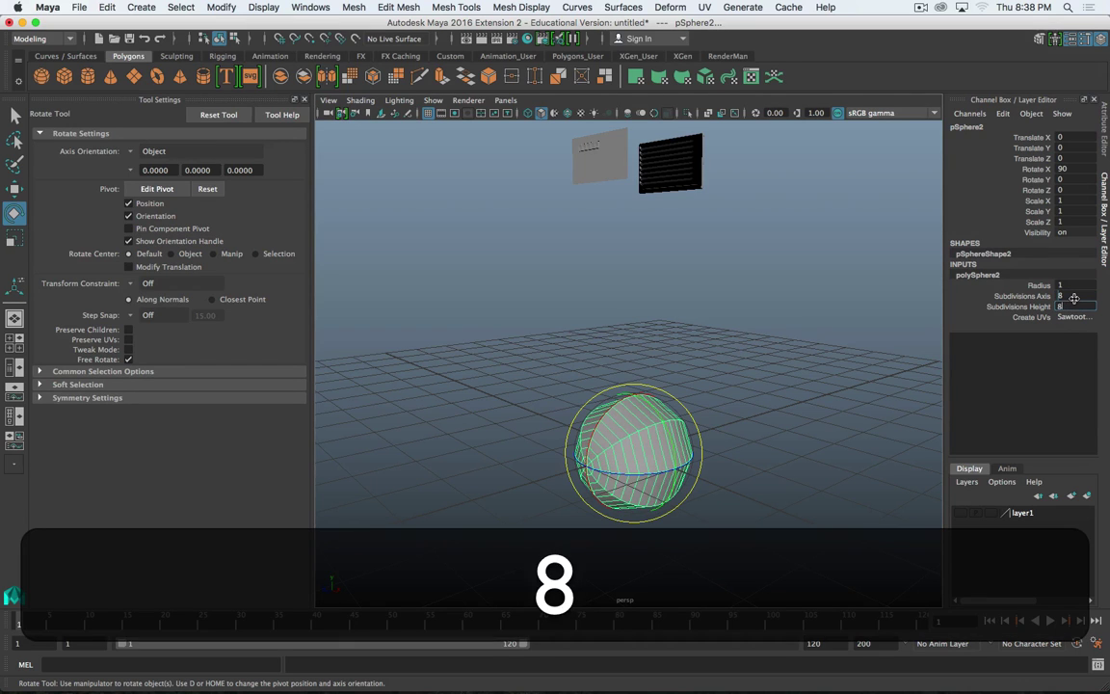
{"action": "key", "text": "Return"}
- Select the faces of the sphere's rear half, on the back vent's side, and delete them
{"action": "left_click_drag", "start_coordinate": [672, 474], "coordinate": [608, 435], "text": "alt"}
{"action": "right_click_drag", "start_coordinate": [669, 456], "coordinate": [669, 351]}
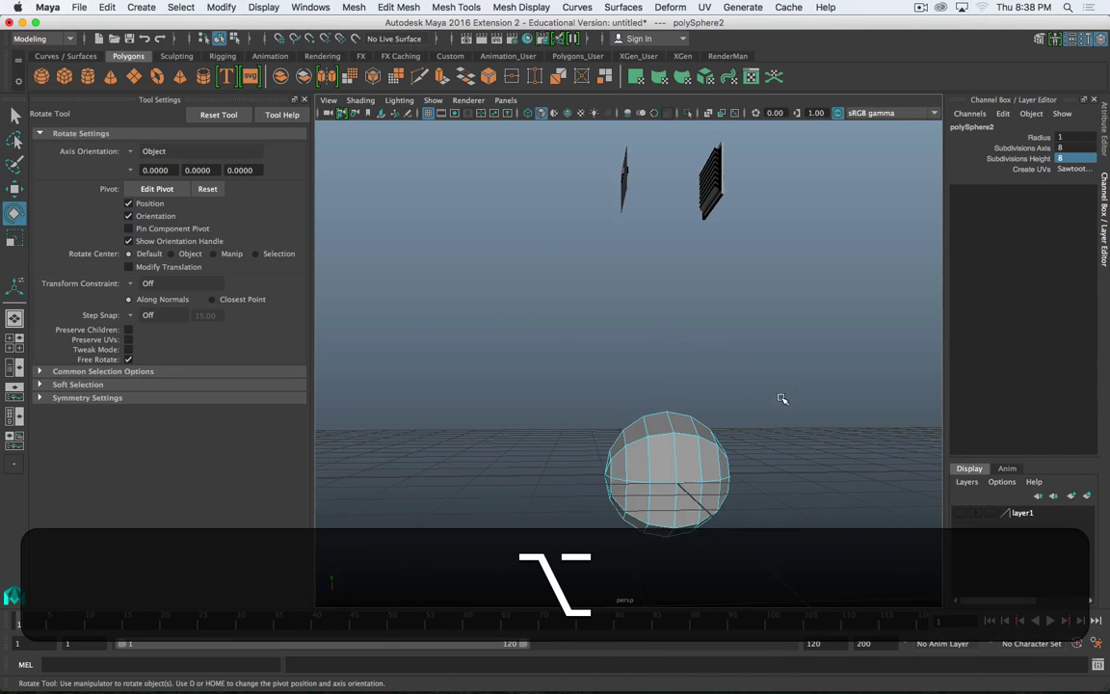
{"action": "left_click_drag", "start_coordinate": [782, 399], "coordinate": [703, 563], "text": "alt"}
{"action": "key", "text": "Delete"}
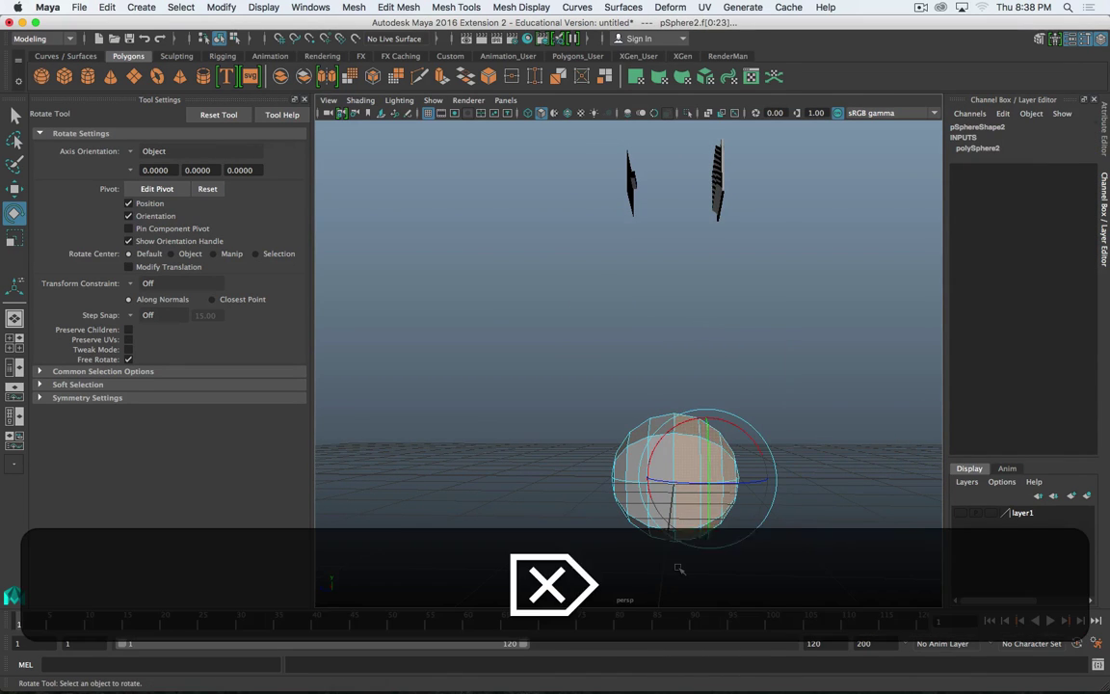
- Return the half-sphere to object mode and delete the leftover cube at the origin
{"action": "left_click_drag", "start_coordinate": [752, 500], "coordinate": [655, 539], "text": "alt"}
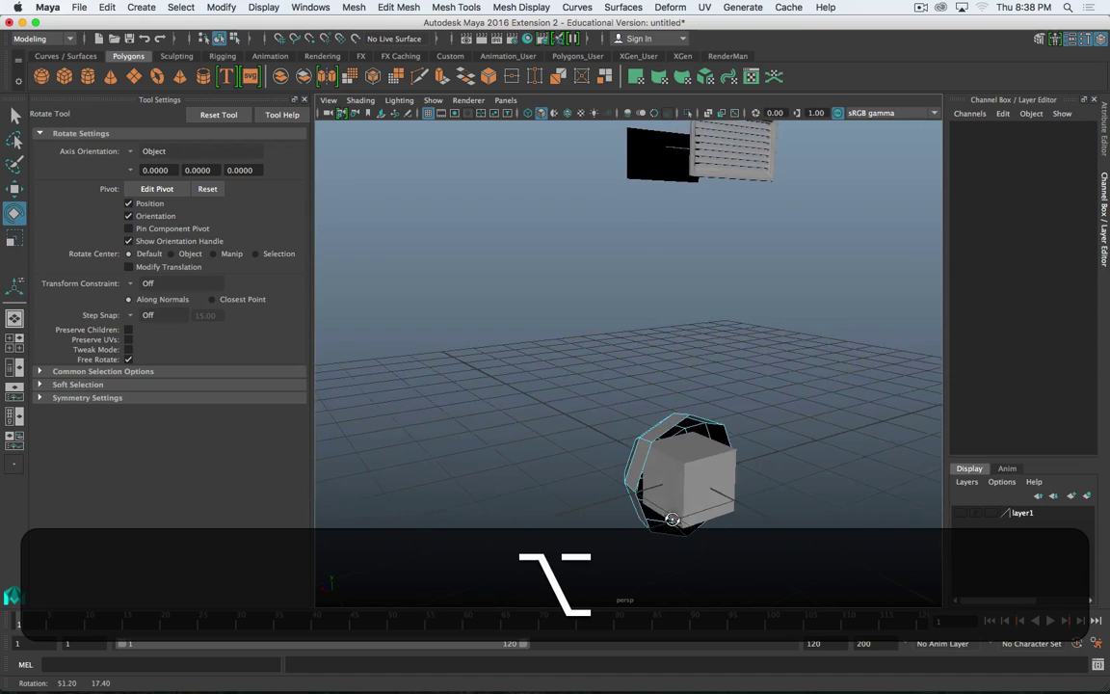
{"action": "left_click", "coordinate": [714, 495]}
{"action": "key", "text": "alt+q"}
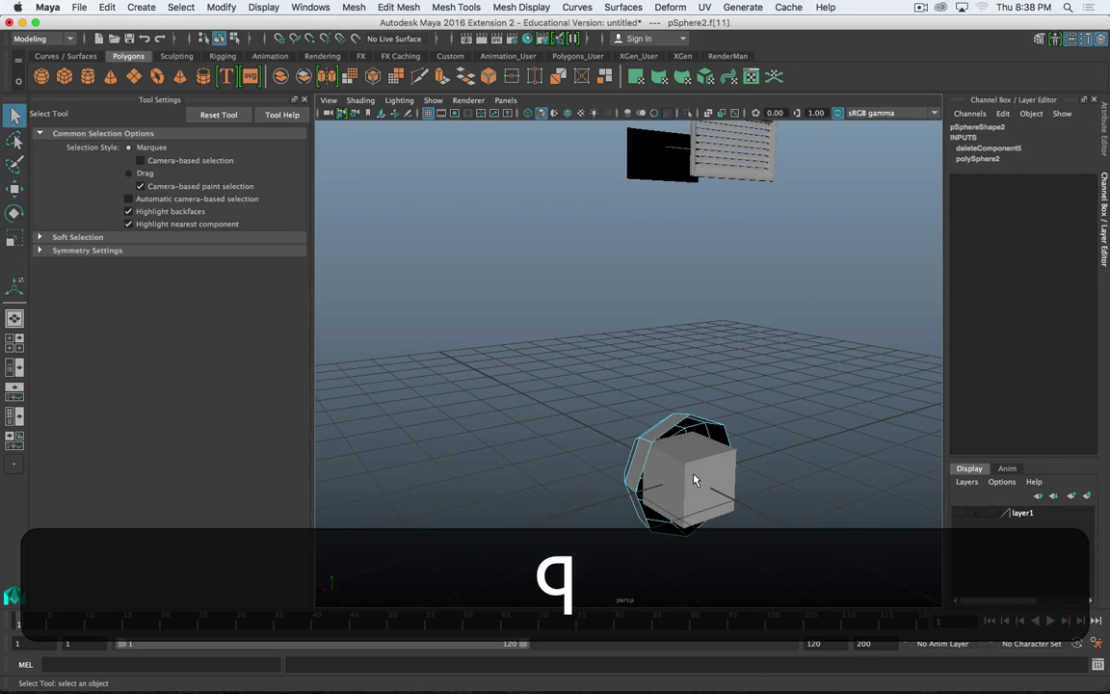
{"action": "right_click_drag", "start_coordinate": [692, 312], "coordinate": [700, 292]}
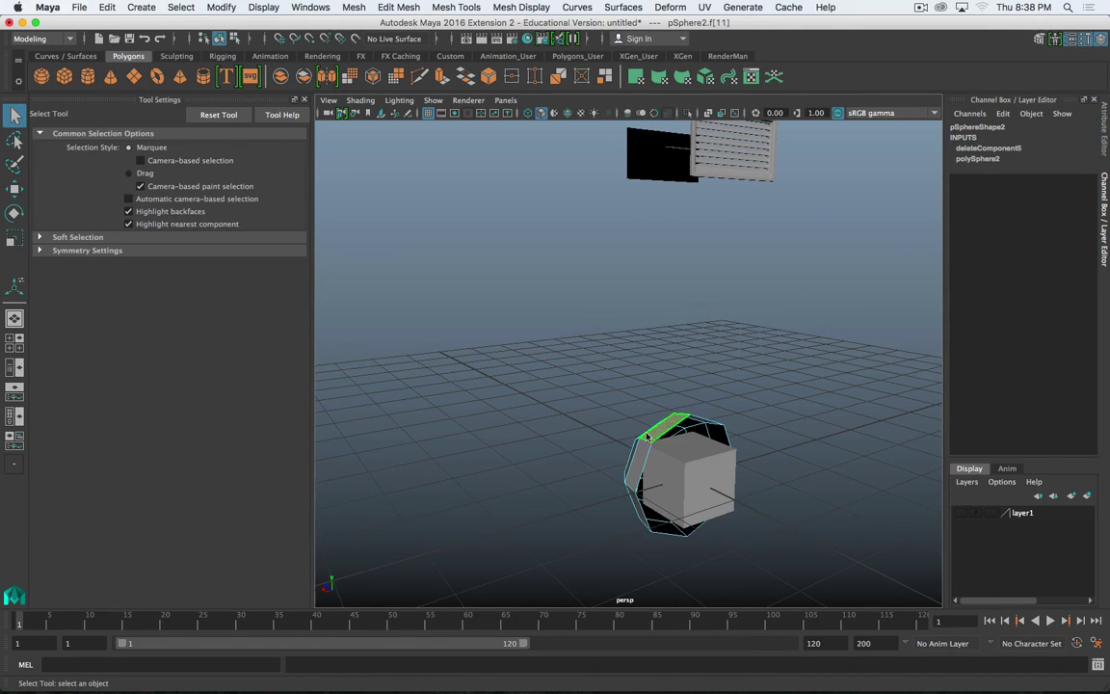
{"action": "right_click_drag", "start_coordinate": [636, 312], "coordinate": [689, 297]}
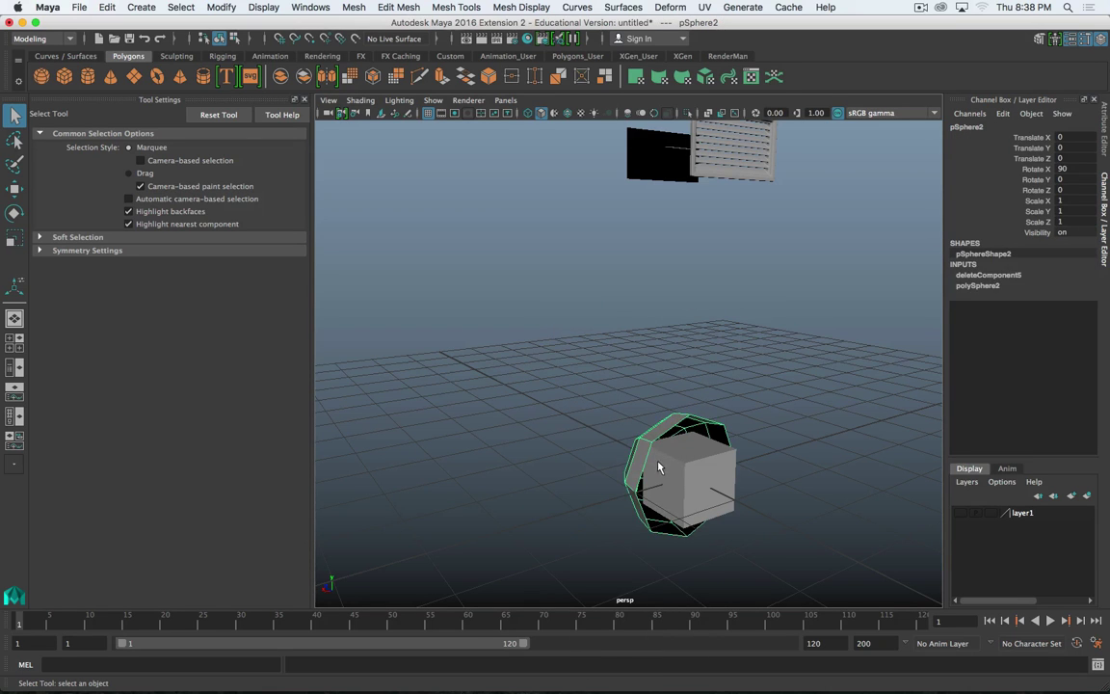
{"action": "left_click", "coordinate": [693, 471]}
{"action": "key", "text": "Delete"}
{"action": "left_click", "coordinate": [693, 471]}
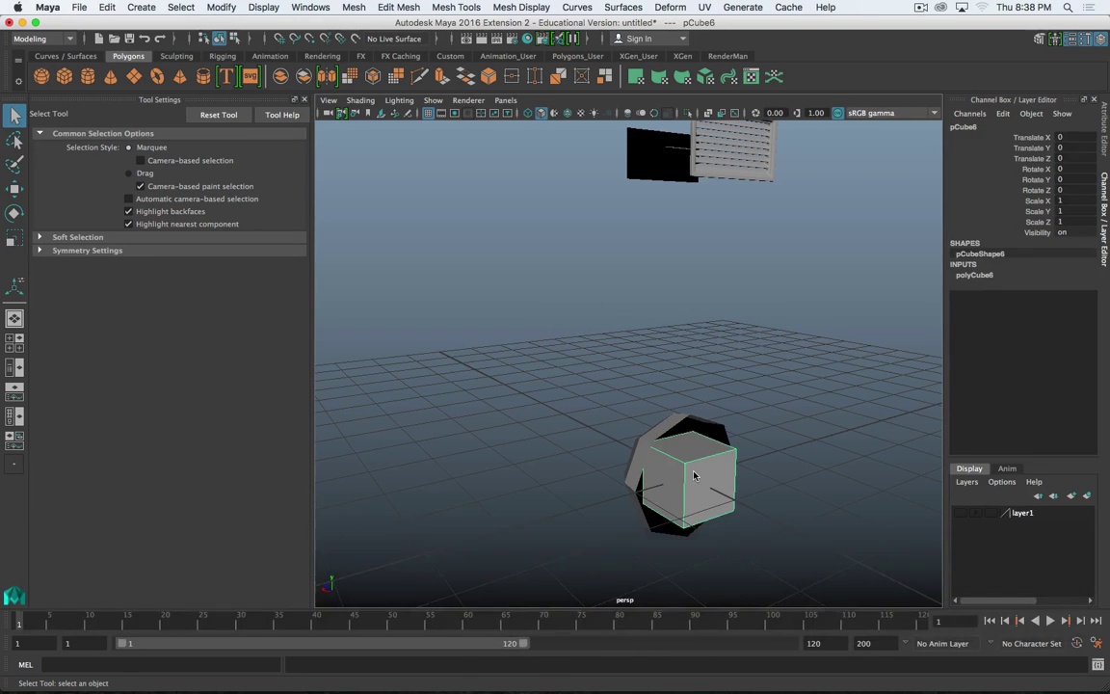
{"action": "key", "text": "Delete"}
- Scale the half-sphere uniformly to about 0.109 and raise it to about 5.193 in Y, level with the panels
{"action": "left_click", "coordinate": [683, 470]}
{"action": "left_click_drag", "start_coordinate": [639, 452], "coordinate": [696, 465], "text": "alt"}
{"action": "key", "text": "r"}
{"action": "left_click_drag", "start_coordinate": [610, 522], "coordinate": [756, 527], "text": "alt"}
{"action": "left_click_drag", "start_coordinate": [661, 527], "coordinate": [651, 518]}
{"action": "key", "text": "z"}
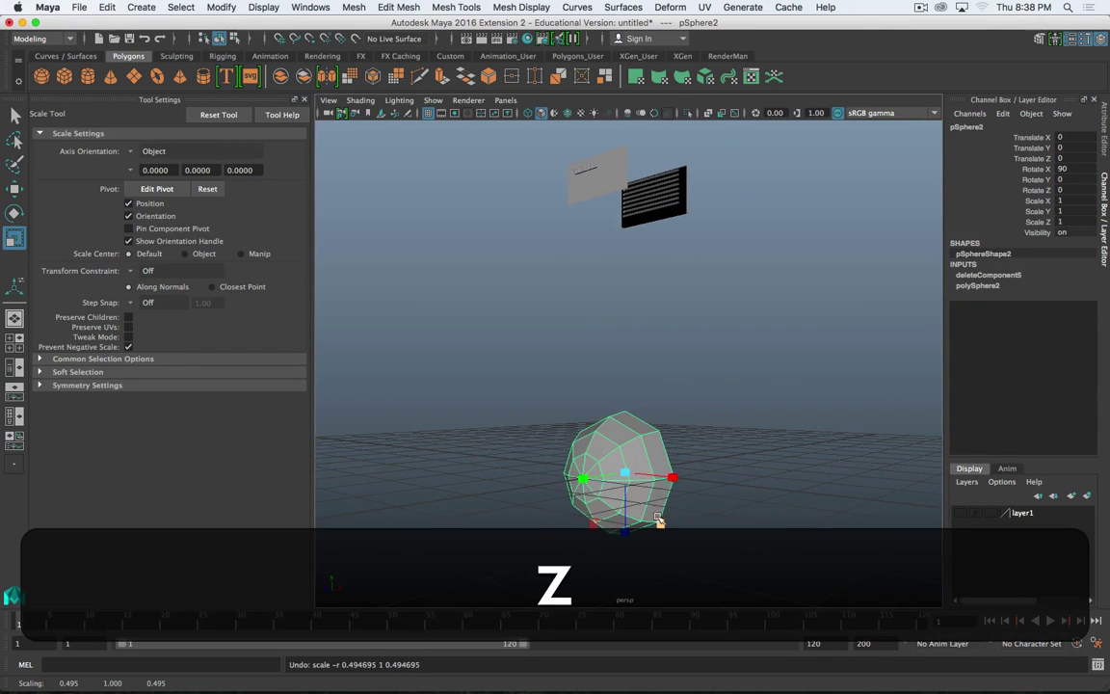
{"action": "middle_click_drag", "start_coordinate": [788, 448], "coordinate": [622, 156]}
{"action": "key", "text": "w"}
{"action": "scroll", "coordinate": [637, 217], "scroll_direction": "up", "scroll_amount": 4}
{"action": "middle_click_drag", "start_coordinate": [637, 218], "coordinate": [631, 491], "text": "alt"}
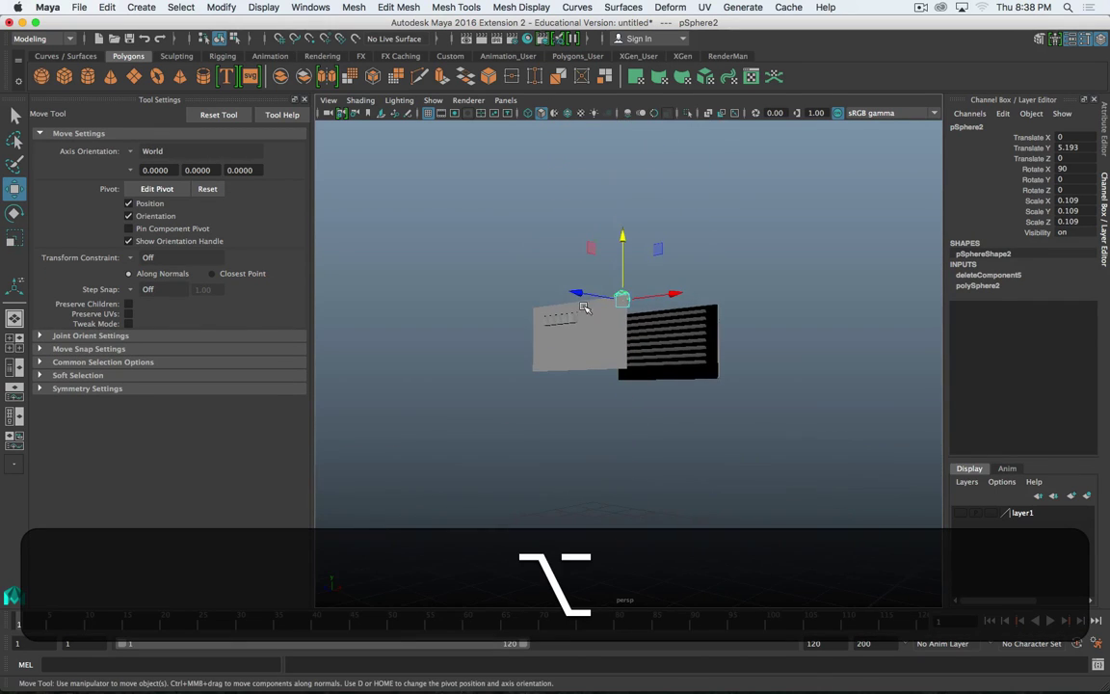
- Move the half-sphere in front of the front panel beside the square buttons, at about X 0.287, Y 4.903, Z 0.798
{"action": "left_click_drag", "start_coordinate": [578, 292], "coordinate": [727, 263]}
{"action": "scroll", "coordinate": [592, 287], "scroll_direction": "up", "scroll_amount": 4}
{"action": "middle_click_drag", "start_coordinate": [779, 237], "coordinate": [717, 328], "text": "alt"}
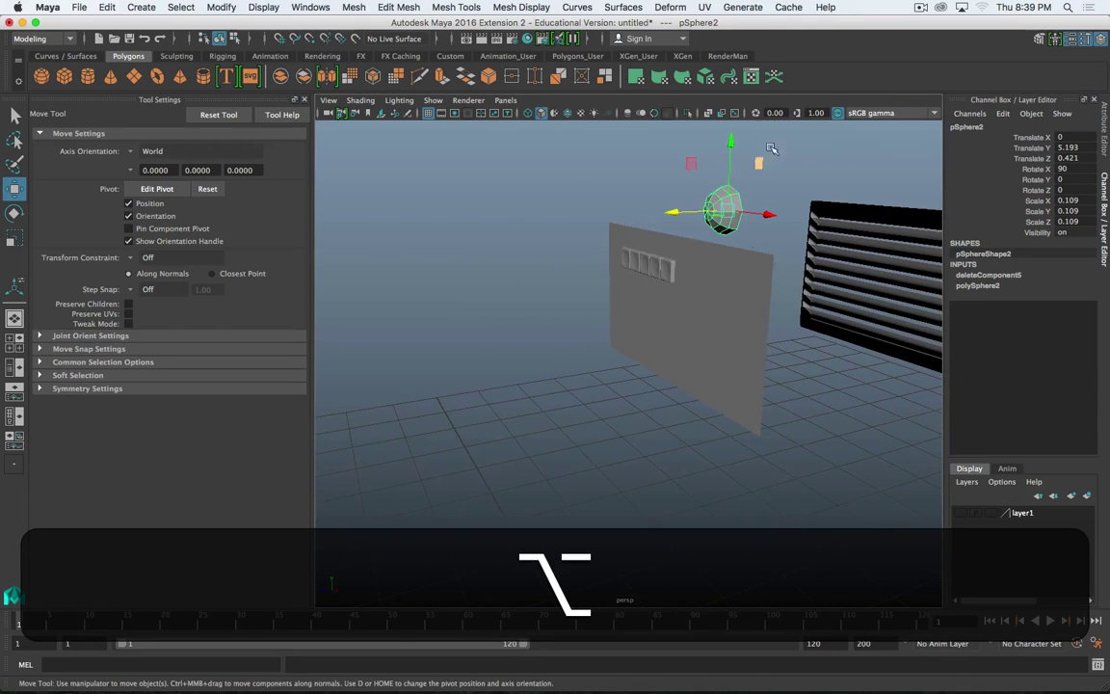
{"action": "left_click_drag", "start_coordinate": [691, 225], "coordinate": [615, 224]}
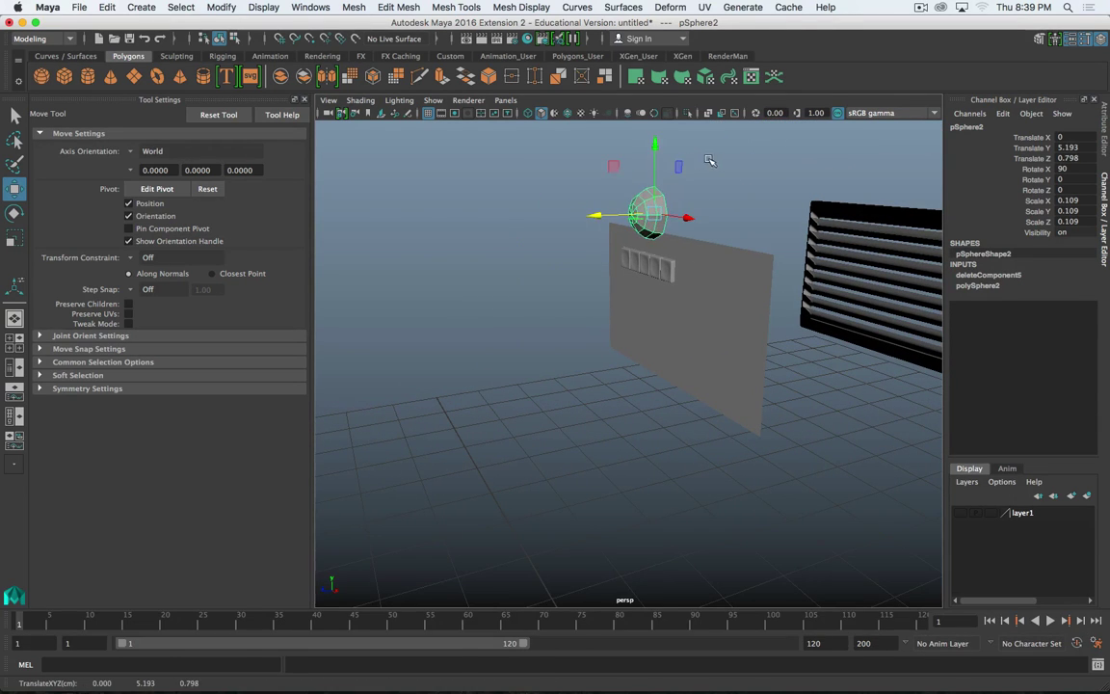
{"action": "left_click_drag", "start_coordinate": [717, 251], "coordinate": [715, 255]}
{"action": "scroll", "coordinate": [690, 291], "scroll_direction": "down", "scroll_amount": 2}
{"action": "scroll", "coordinate": [691, 287], "scroll_direction": "up", "scroll_amount": 6}
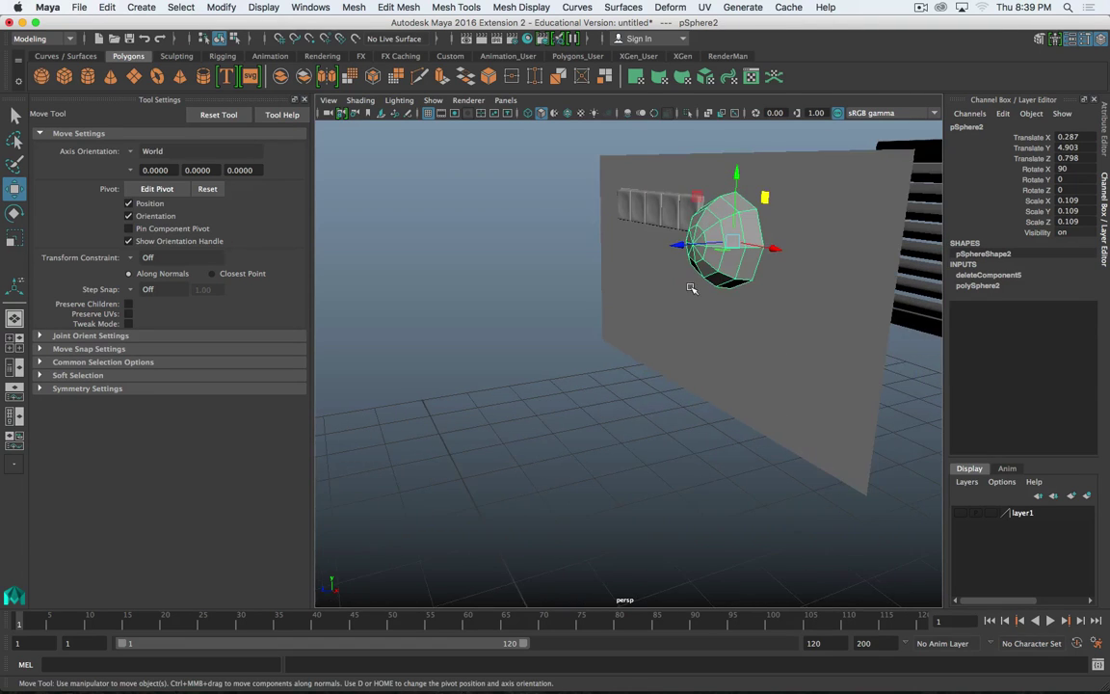
- Scale the half-sphere uniformly down to about 0.069 and move it closer to the front panel, at about Z 0.771
{"action": "middle_click_drag", "start_coordinate": [690, 287], "coordinate": [626, 337], "text": "alt"}
{"action": "left_click_drag", "start_coordinate": [740, 319], "coordinate": [829, 313], "text": "alt"}
{"action": "key", "text": "r"}
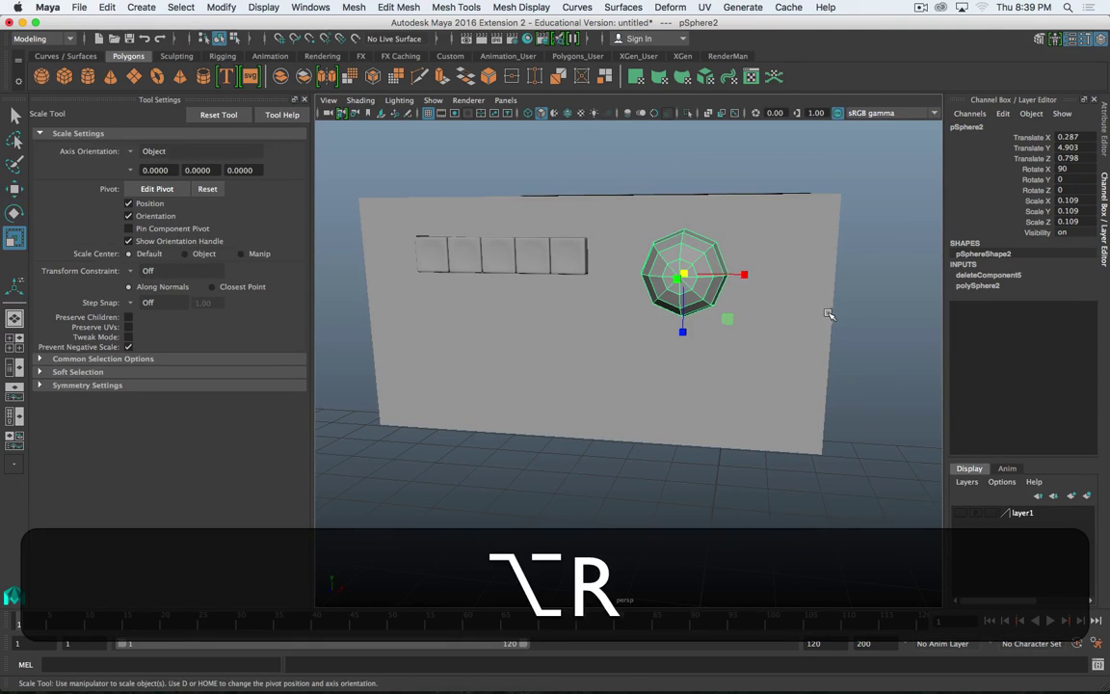
{"action": "middle_click_drag", "start_coordinate": [842, 317], "coordinate": [822, 311]}
{"action": "left_click_drag", "start_coordinate": [821, 311], "coordinate": [607, 297], "text": "alt"}
{"action": "key", "text": "w"}
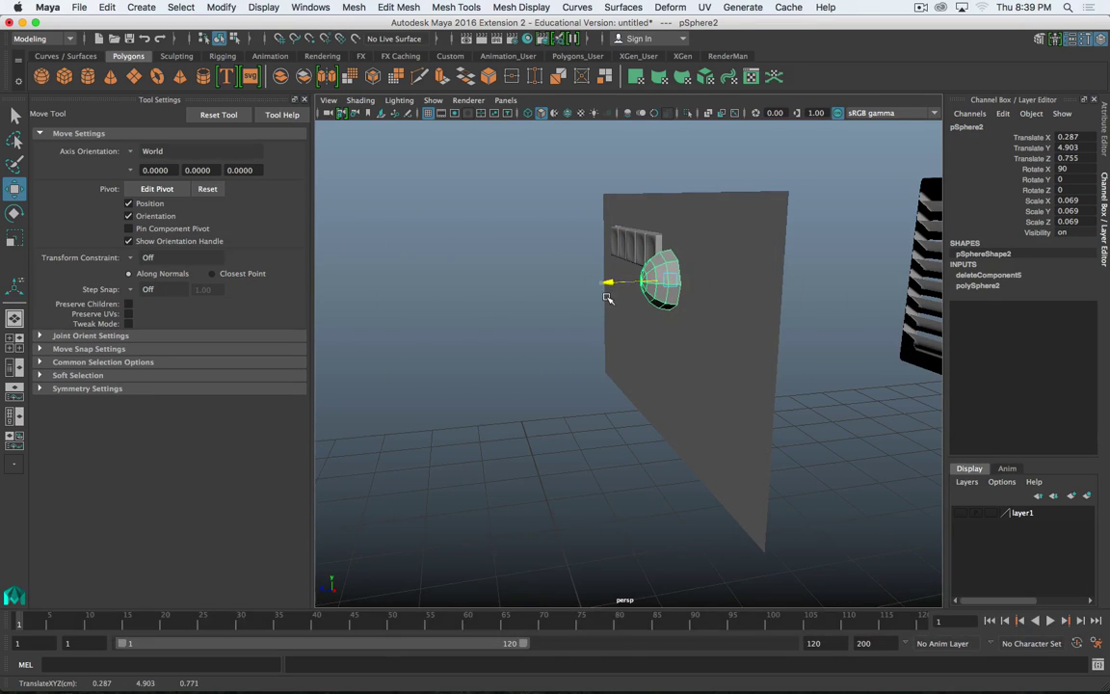
- Shift the half-sphere away from the buttons and slightly up, to about X 0.433 and Y 4.965
{"action": "left_click_drag", "start_coordinate": [704, 315], "coordinate": [796, 310], "text": "alt"}
{"action": "left_click_drag", "start_coordinate": [725, 292], "coordinate": [778, 303]}
{"action": "left_click_drag", "start_coordinate": [751, 371], "coordinate": [675, 377], "text": "alt"}
{"action": "left_click_drag", "start_coordinate": [703, 227], "coordinate": [701, 198]}
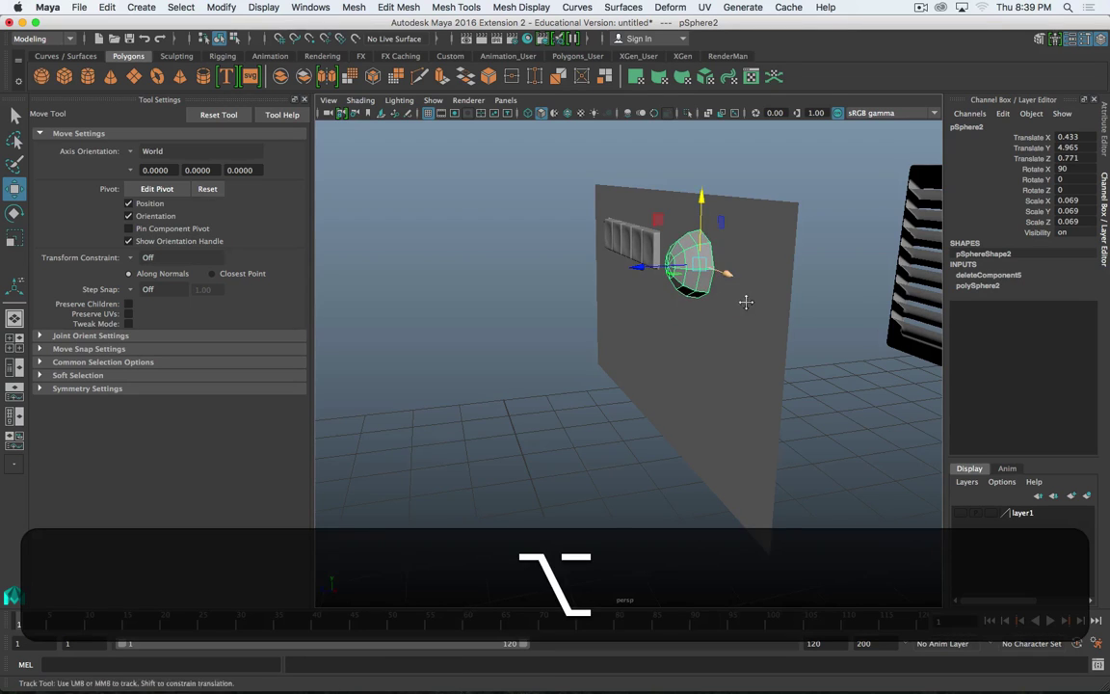
{"action": "middle_click_drag", "start_coordinate": [746, 300], "coordinate": [753, 331], "text": "alt"}
{"action": "left_click_drag", "start_coordinate": [756, 342], "coordinate": [711, 288], "text": "alt"}
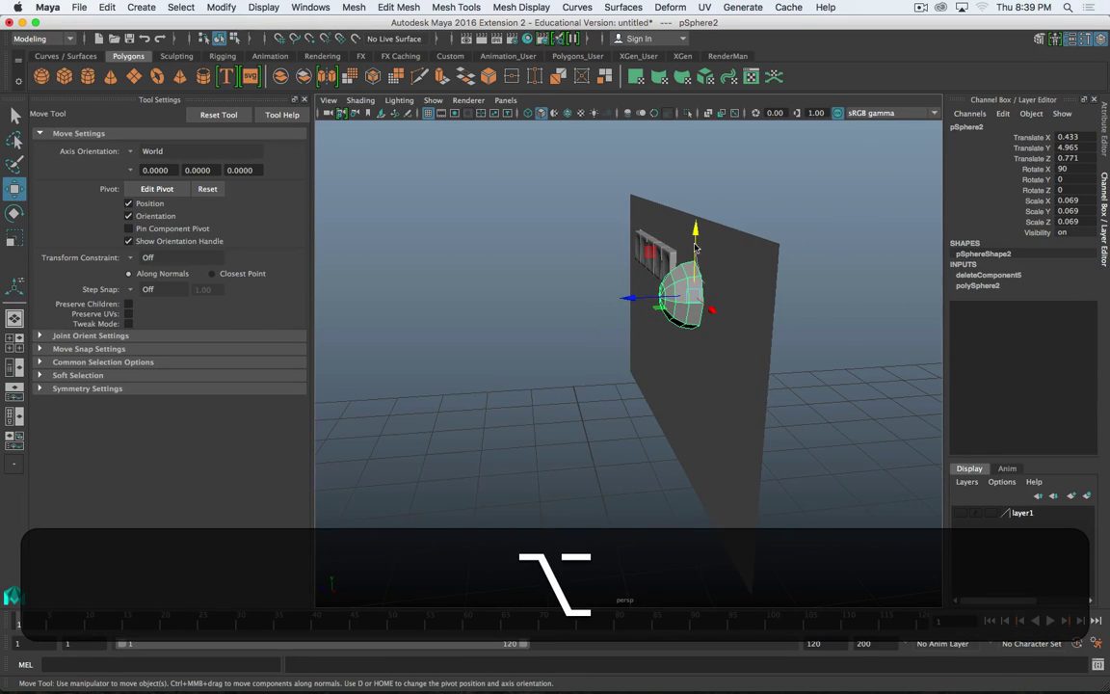
- Extrude the half-sphere's open border edge loop and scale the new edges slightly outward in X and Z
{"action": "right_click_drag", "start_coordinate": [703, 283], "coordinate": [702, 245]}
{"action": "double_click", "coordinate": [703, 286]}
{"action": "middle_click_drag", "start_coordinate": [716, 279], "coordinate": [689, 290], "text": "alt"}
{"action": "right_click_drag", "start_coordinate": [689, 290], "coordinate": [719, 291], "text": "alt"}
{"action": "middle_click_drag", "start_coordinate": [789, 262], "coordinate": [703, 298], "text": "alt"}
{"action": "right_click_drag", "start_coordinate": [703, 299], "coordinate": [626, 255], "text": "alt"}
{"action": "left_click_drag", "start_coordinate": [626, 254], "coordinate": [721, 289], "text": "alt"}
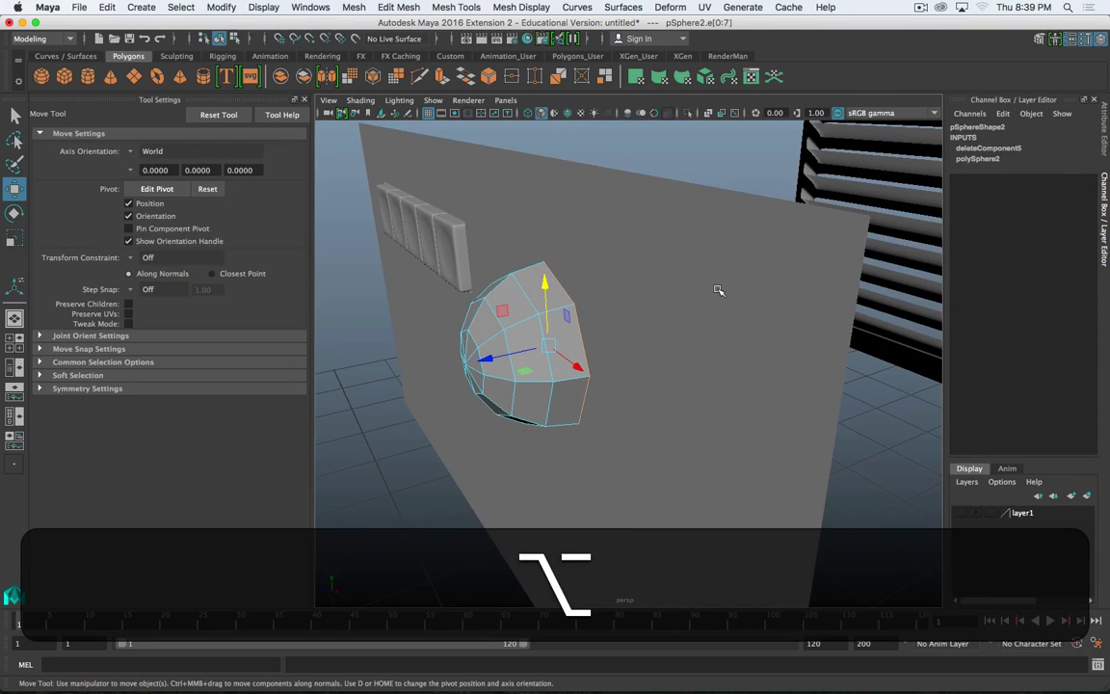
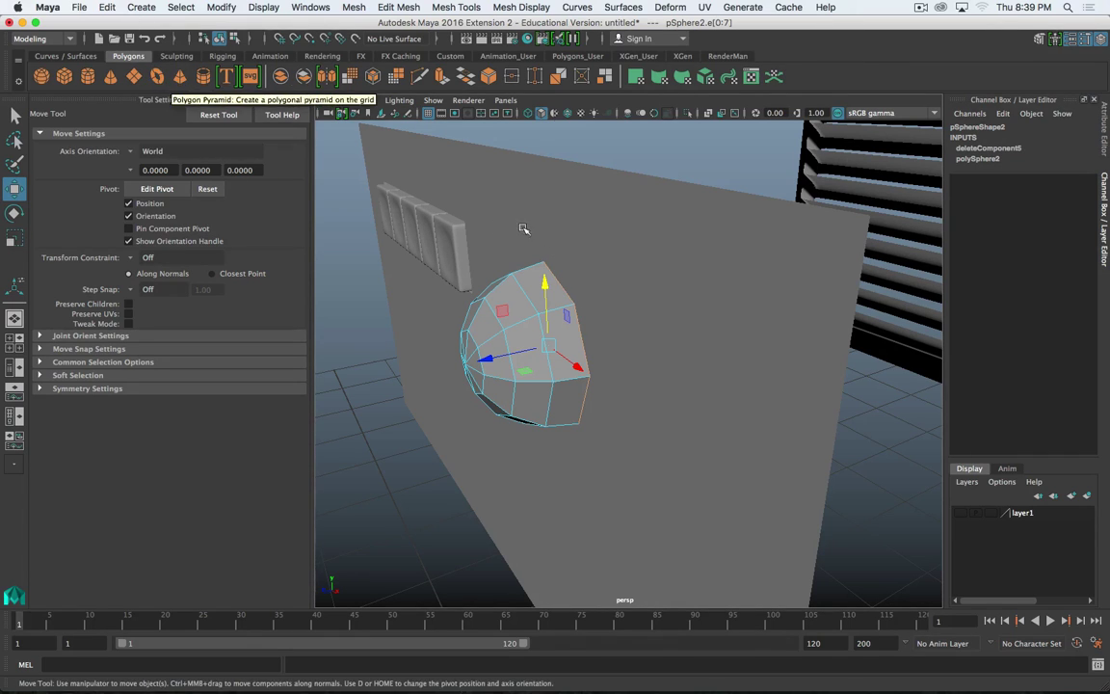
{"action": "right_click", "coordinate": [576, 329], "text": "shift"}
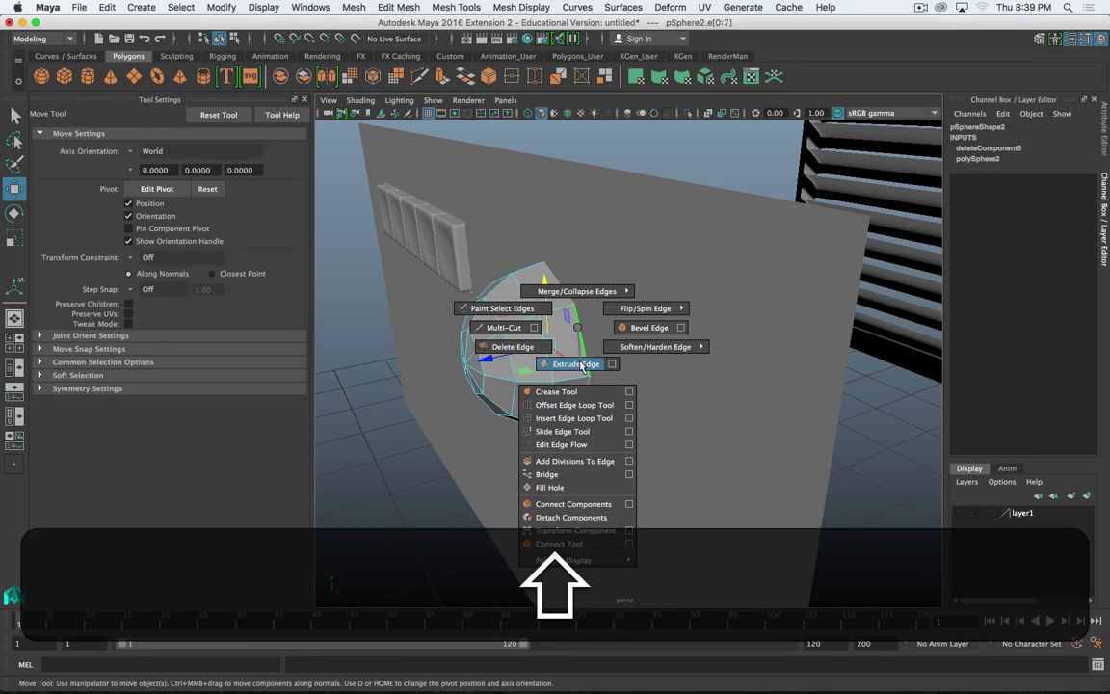
{"action": "left_click", "coordinate": [581, 366]}
{"action": "key", "text": "r"}
{"action": "left_click_drag", "start_coordinate": [626, 366], "coordinate": [644, 433], "text": "alt"}
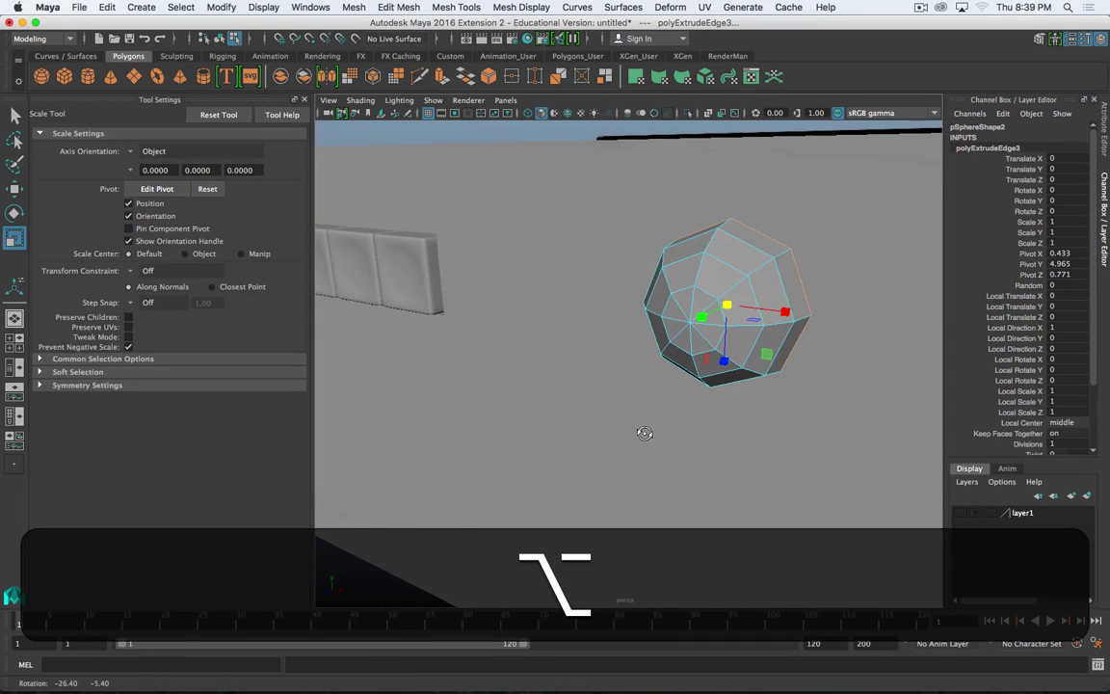
{"action": "left_click_drag", "start_coordinate": [766, 354], "coordinate": [739, 355]}
- Extrude the border edges again and scale them further outward in X and Z to form a flange around the half-sphere
{"action": "key", "text": "alt+g"}
{"action": "key", "text": "r"}
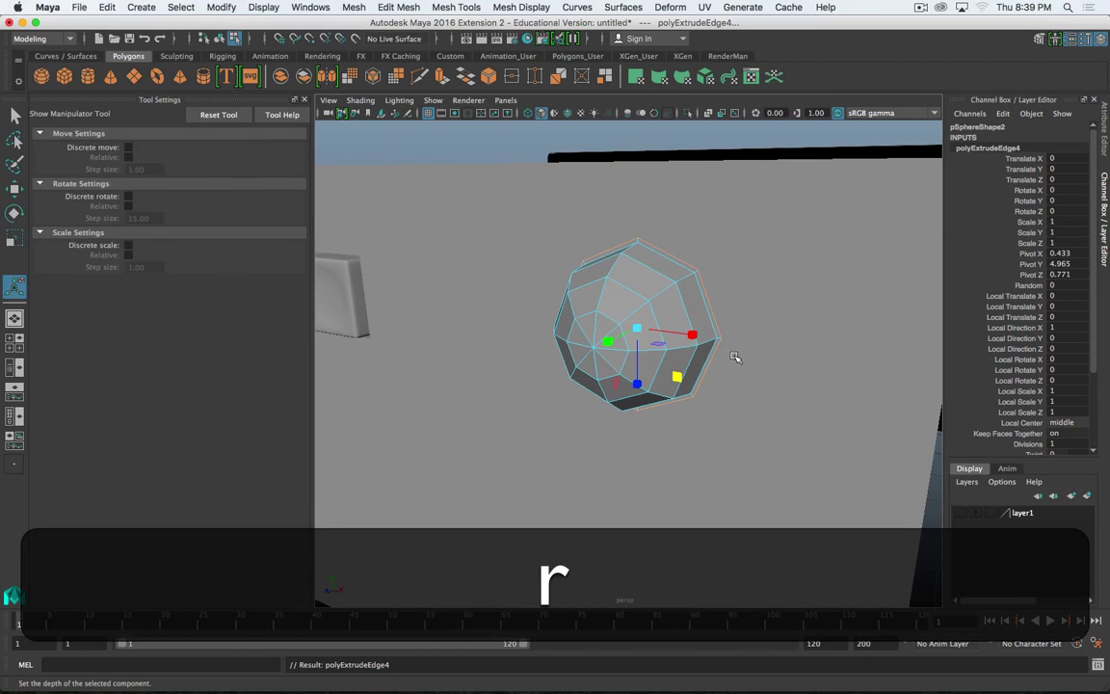
{"action": "left_click_drag", "start_coordinate": [674, 378], "coordinate": [692, 376]}
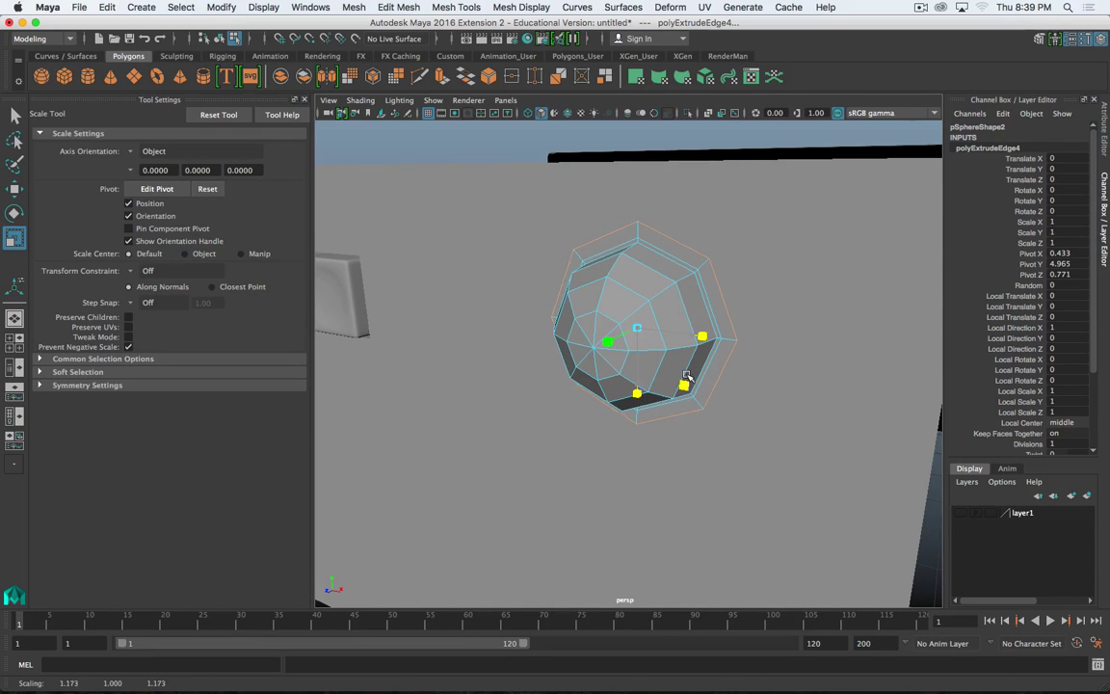
{"action": "left_click_drag", "start_coordinate": [686, 374], "coordinate": [627, 351], "text": "alt"}
- Extrude the flange's outer edges and move them slightly back toward the panel, to about Z 0.769
{"action": "key", "text": "alt+g"}
{"action": "key", "text": "w"}
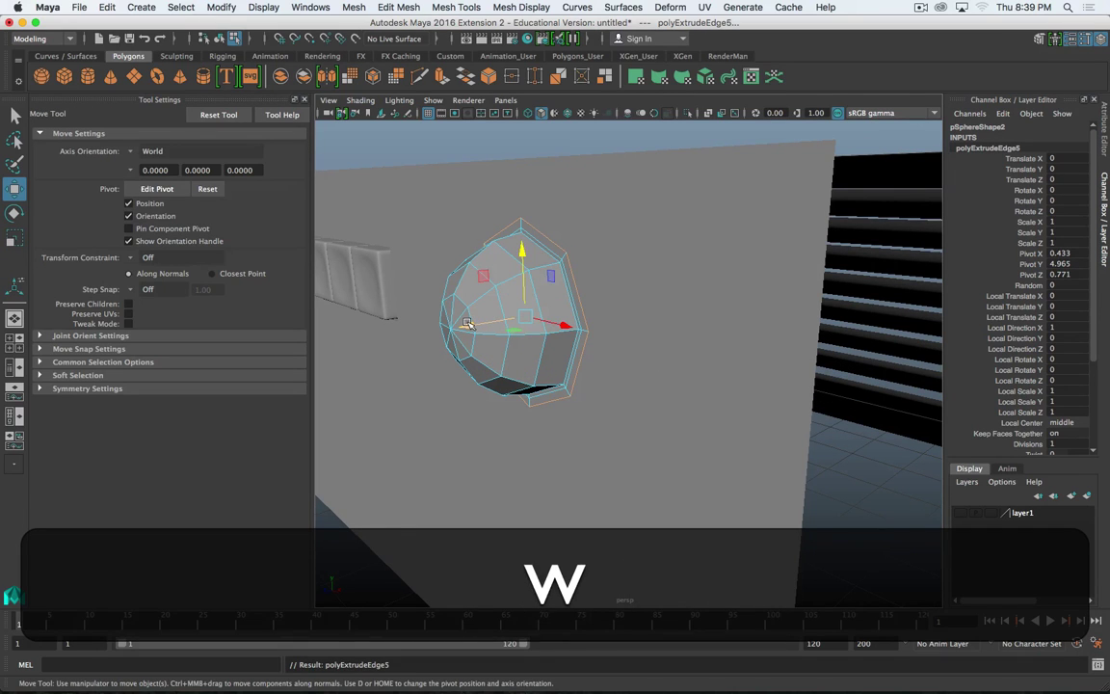
{"action": "left_click_drag", "start_coordinate": [467, 323], "coordinate": [470, 324]}
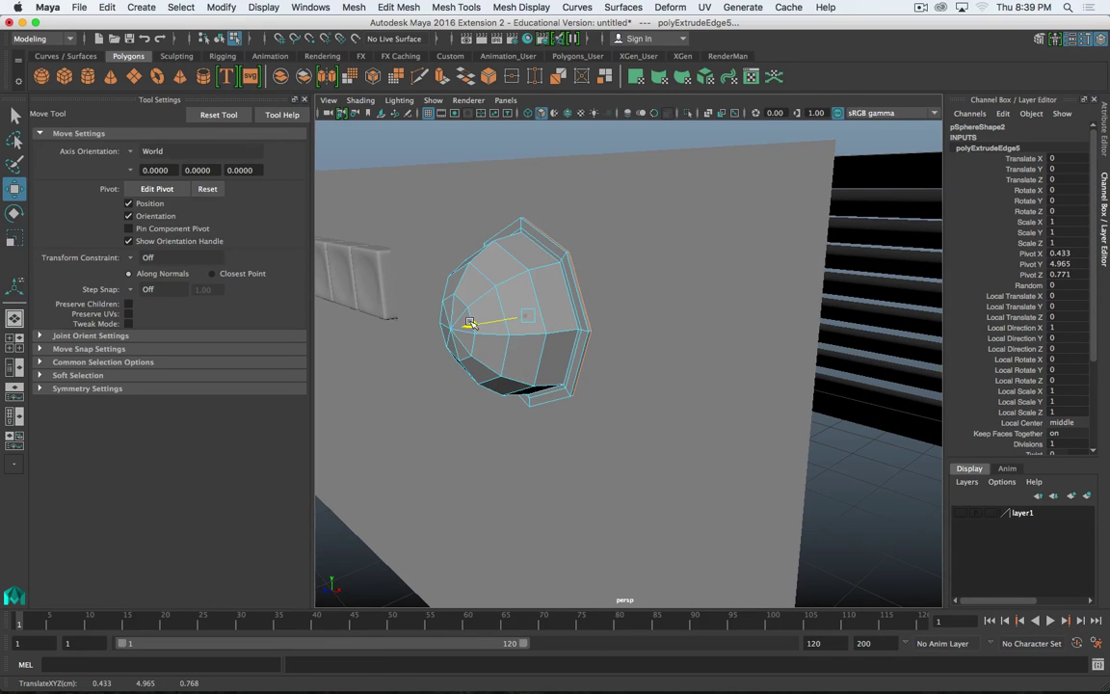
{"action": "middle_click_drag", "start_coordinate": [469, 325], "coordinate": [471, 325]}
{"action": "mouse_move", "coordinate": [616, 318]}
{"action": "left_mouse_down", "text": "alt"}
{"action": "mouse_move", "coordinate": [676, 313]}
{"action": "mouse_move", "coordinate": [615, 342]}
{"action": "left_mouse_up", "text": "alt"}
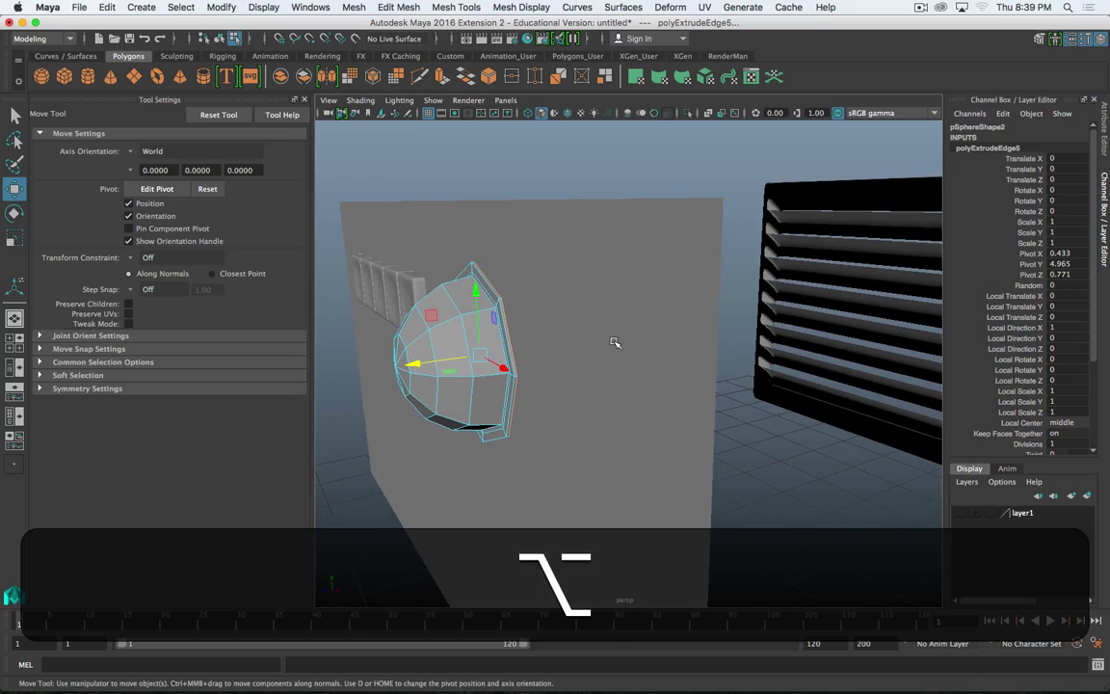
- Extrude the flange edges back to about Z 0.715 as a collar, and extrude a thin edge band to about Z 0.712
{"action": "key", "text": "g"}
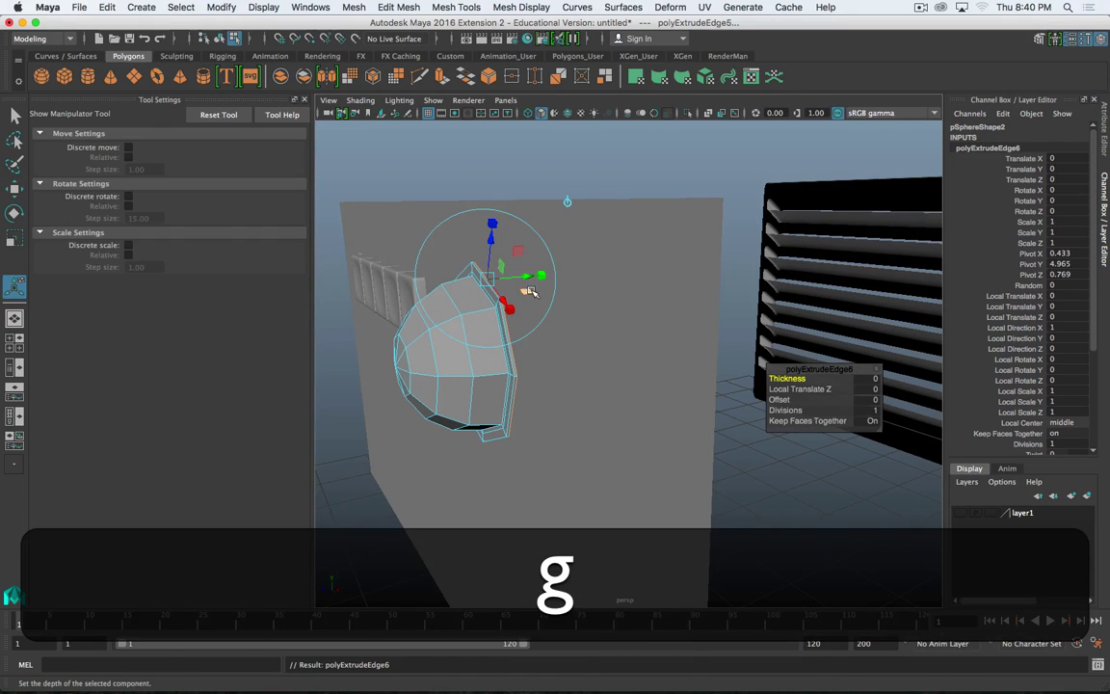
{"action": "key", "text": "w"}
{"action": "middle_click_drag", "start_coordinate": [431, 365], "coordinate": [479, 358]}
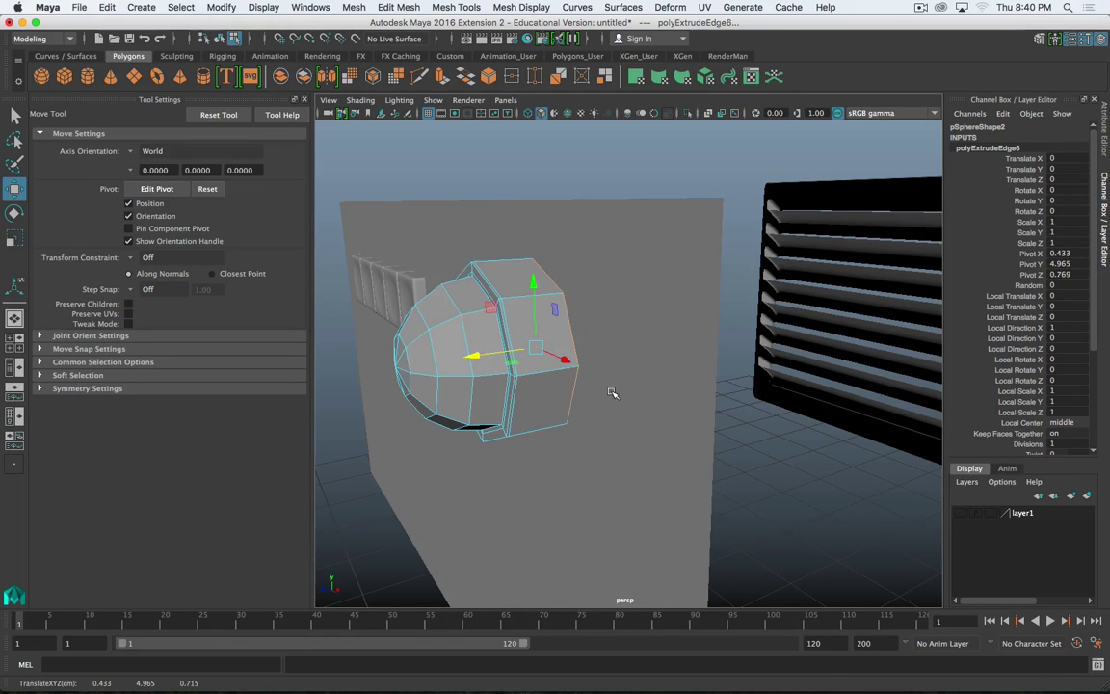
{"action": "left_click_drag", "start_coordinate": [611, 392], "coordinate": [599, 389], "text": "alt"}
{"action": "key", "text": "g"}
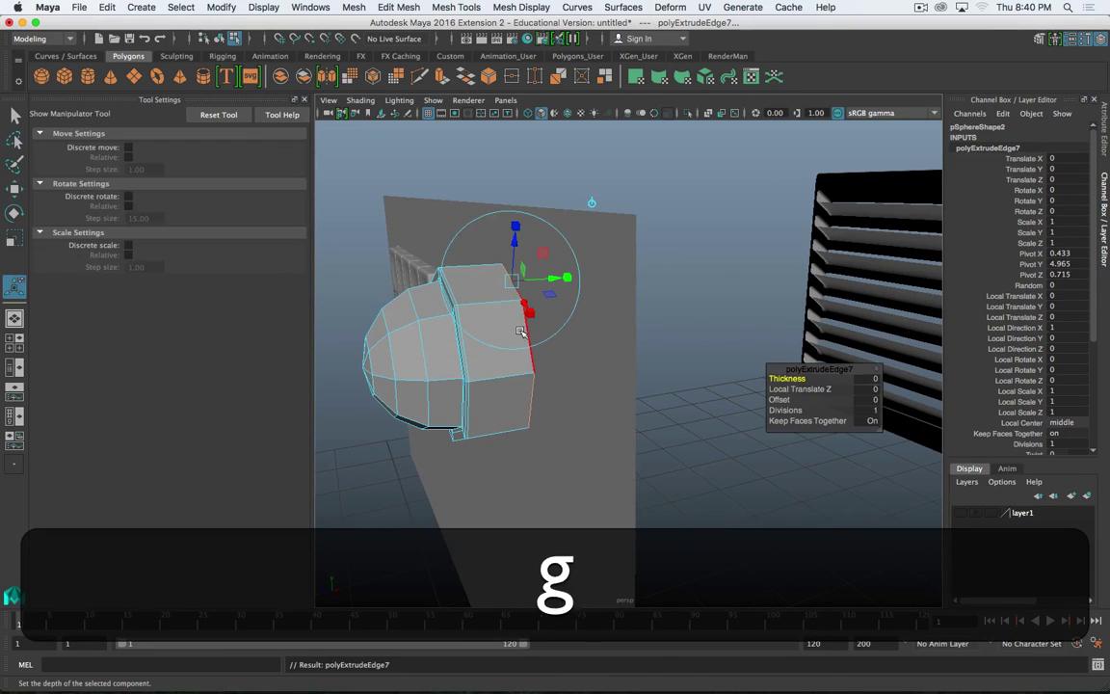
{"action": "key", "text": "w"}
{"action": "middle_click_drag", "start_coordinate": [438, 357], "coordinate": [439, 357]}
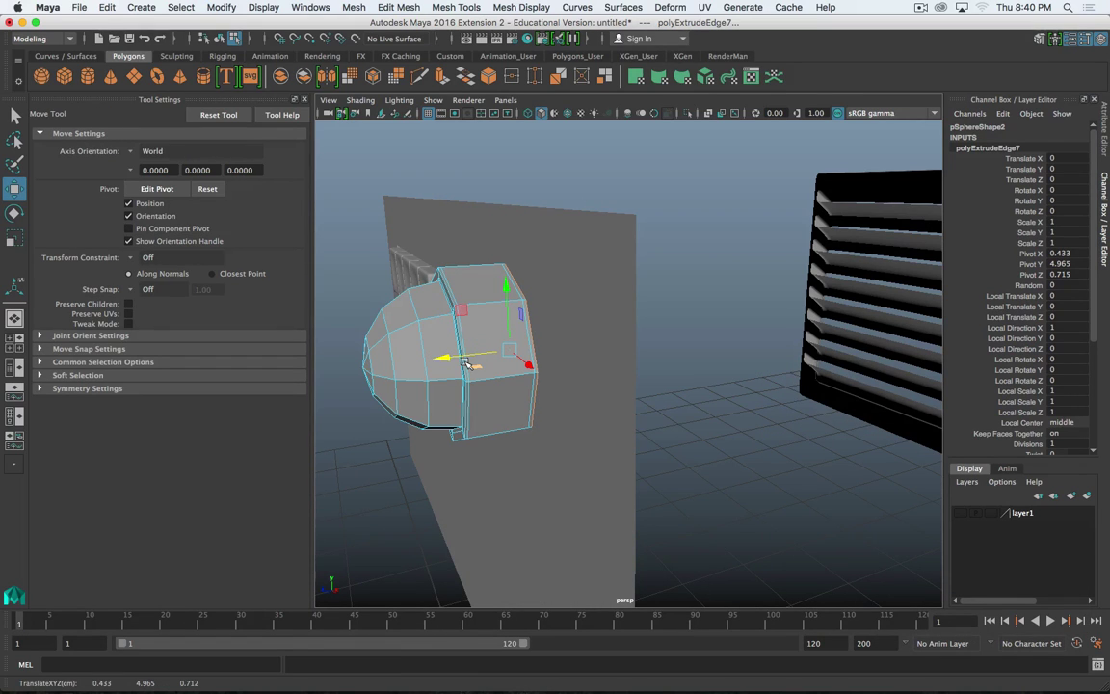
- Extrude the collar's rear edges once more, scale them slightly in X and Z, and check the smoothed preview
{"action": "key", "text": "g"}
{"action": "key", "text": "r"}
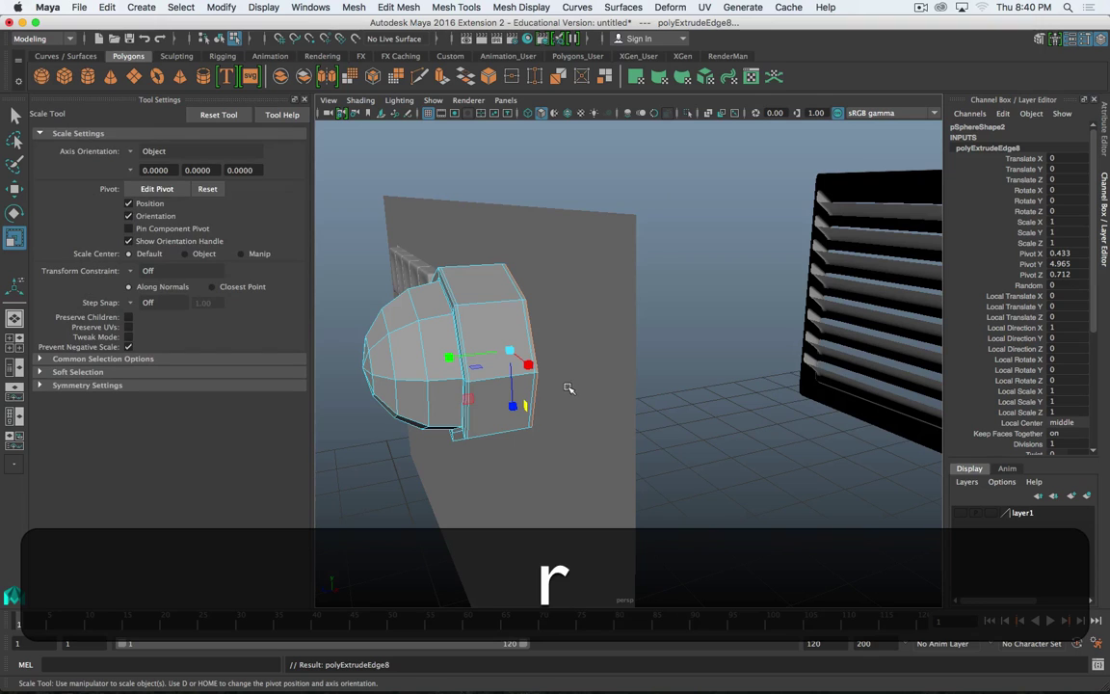
{"action": "left_click_drag", "start_coordinate": [582, 421], "coordinate": [546, 373], "text": "alt"}
{"action": "key", "text": "alt+4"}
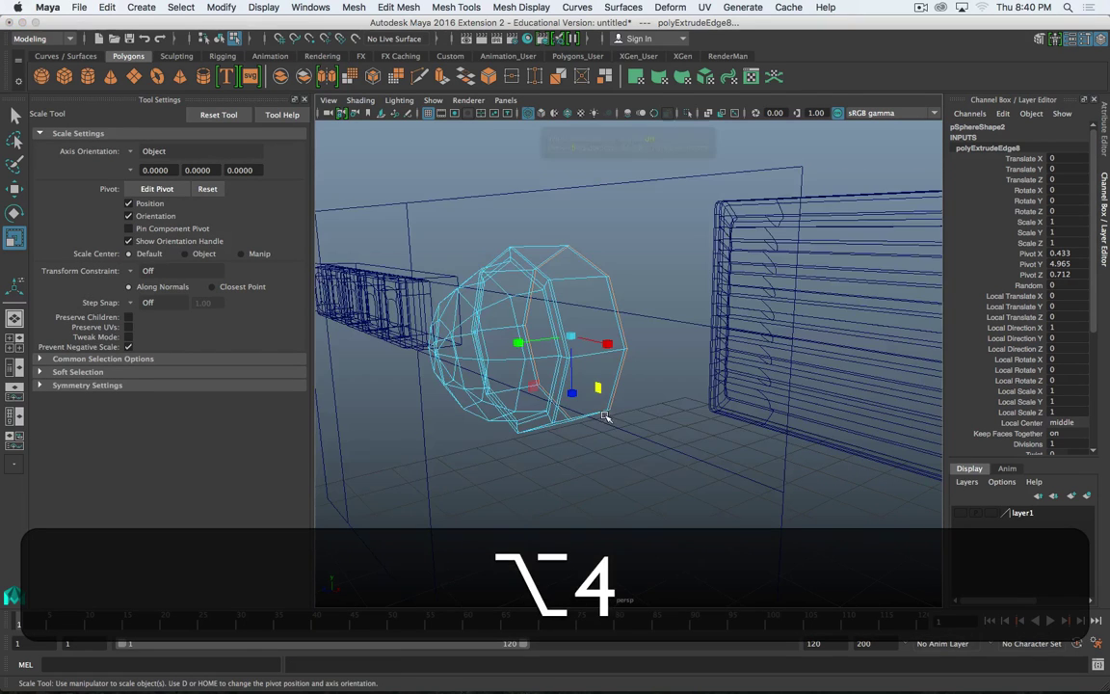
{"action": "scroll", "coordinate": [683, 335], "scroll_direction": "up", "scroll_amount": 5}
{"action": "scroll", "coordinate": [683, 334], "scroll_direction": "down", "scroll_amount": 2}
{"action": "left_click_drag", "start_coordinate": [666, 337], "coordinate": [683, 334], "text": "alt"}
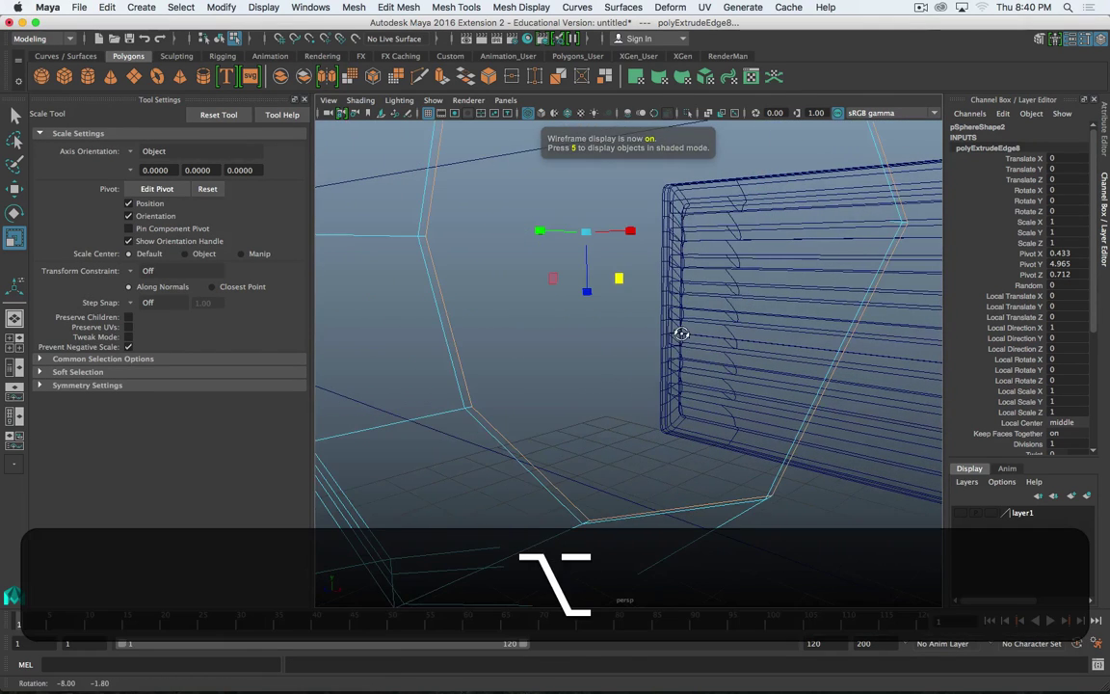
{"action": "left_click_drag", "start_coordinate": [621, 281], "coordinate": [705, 313]}
{"action": "scroll", "coordinate": [631, 303], "scroll_direction": "down", "scroll_amount": 5}
{"action": "key", "text": "3"}
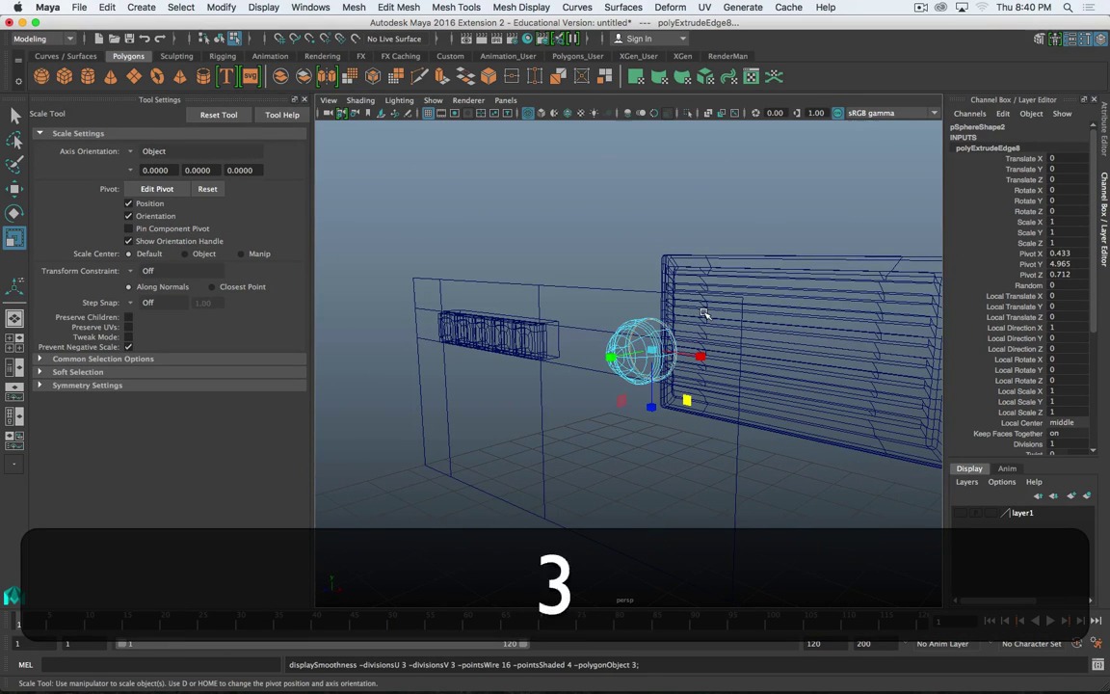
{"action": "key", "text": "1"}
{"action": "key", "text": "5"}
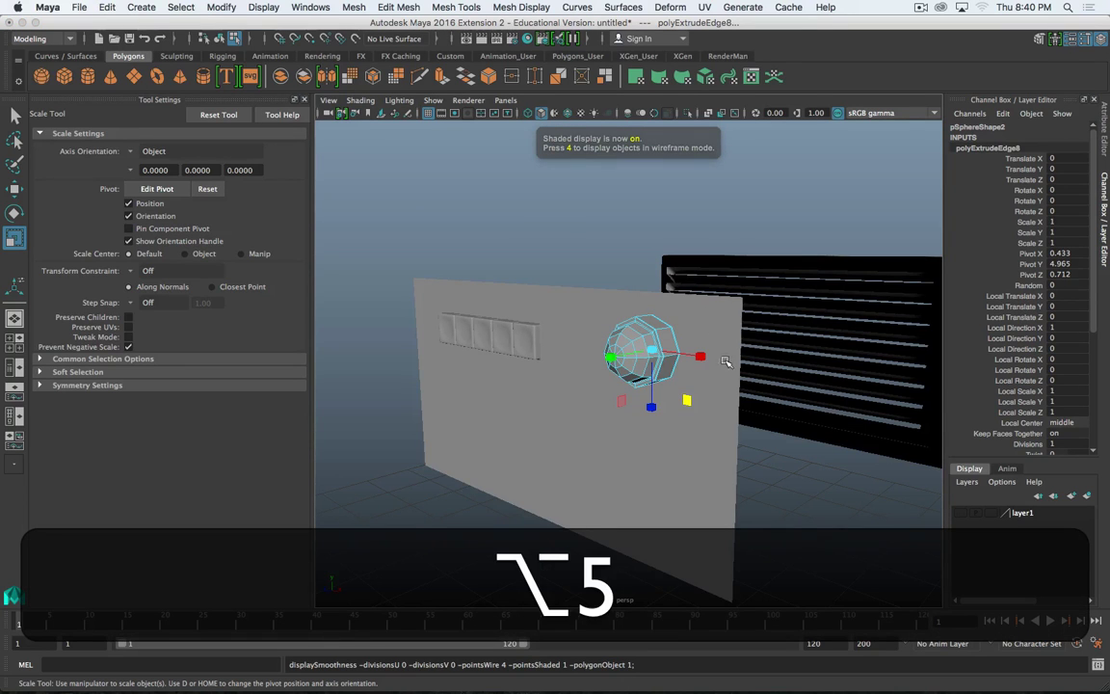
- Try to move the collar's rear edges further back to about Z 0.685
{"action": "scroll", "coordinate": [699, 363], "scroll_direction": "up", "scroll_amount": 5}
{"action": "middle_click_drag", "start_coordinate": [704, 355], "coordinate": [699, 354], "text": "alt"}
{"action": "left_click_drag", "start_coordinate": [700, 356], "coordinate": [664, 357], "text": "alt"}
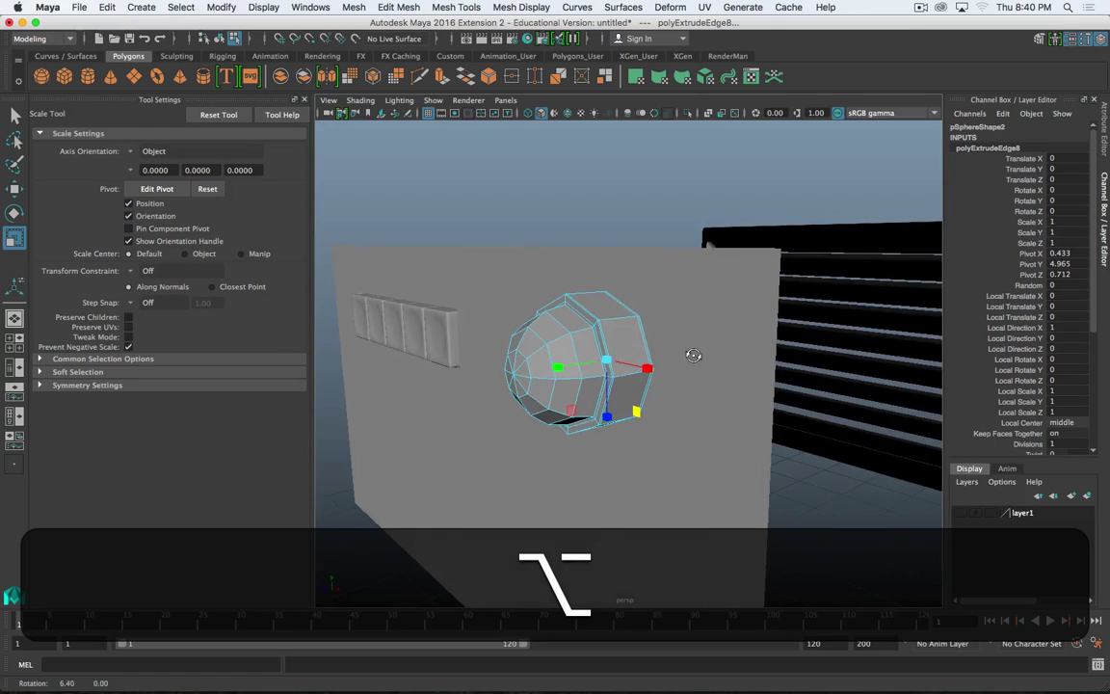
{"action": "key", "text": "alt+w"}
{"action": "key", "text": "w"}
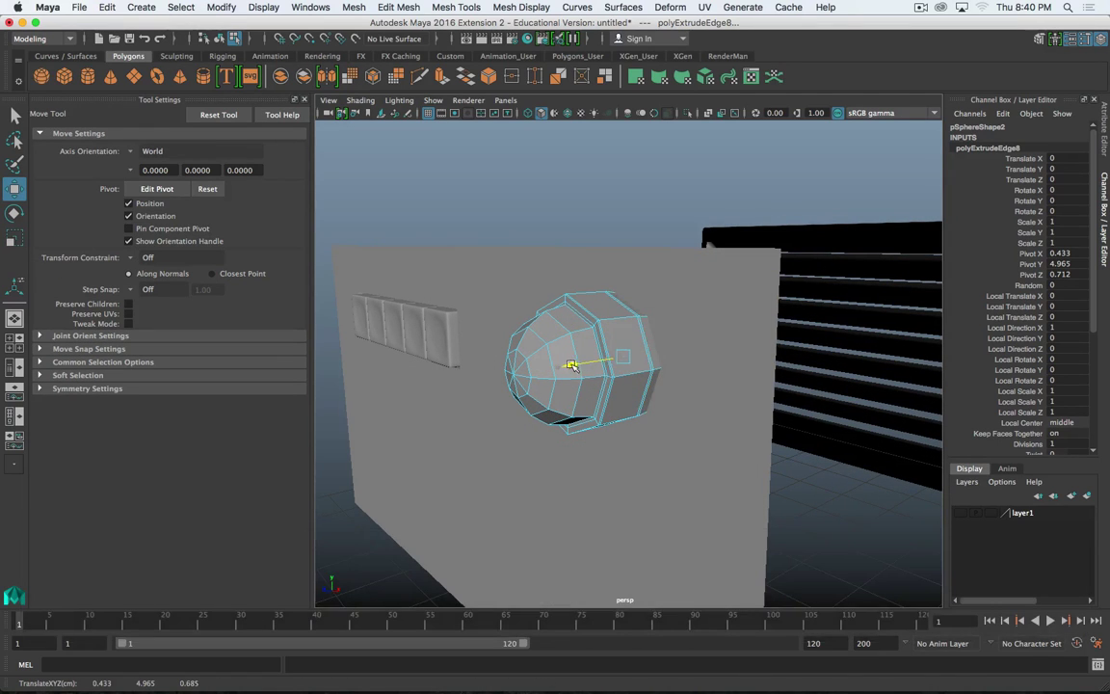
{"action": "key", "text": "z"}
- Snap the light's pivot to the rear of its collar and reposition the light at X 0.481, Z 0.757
{"action": "right_click_drag", "start_coordinate": [563, 315], "coordinate": [621, 292]}
{"action": "left_click_drag", "start_coordinate": [648, 362], "coordinate": [573, 359], "text": "alt"}
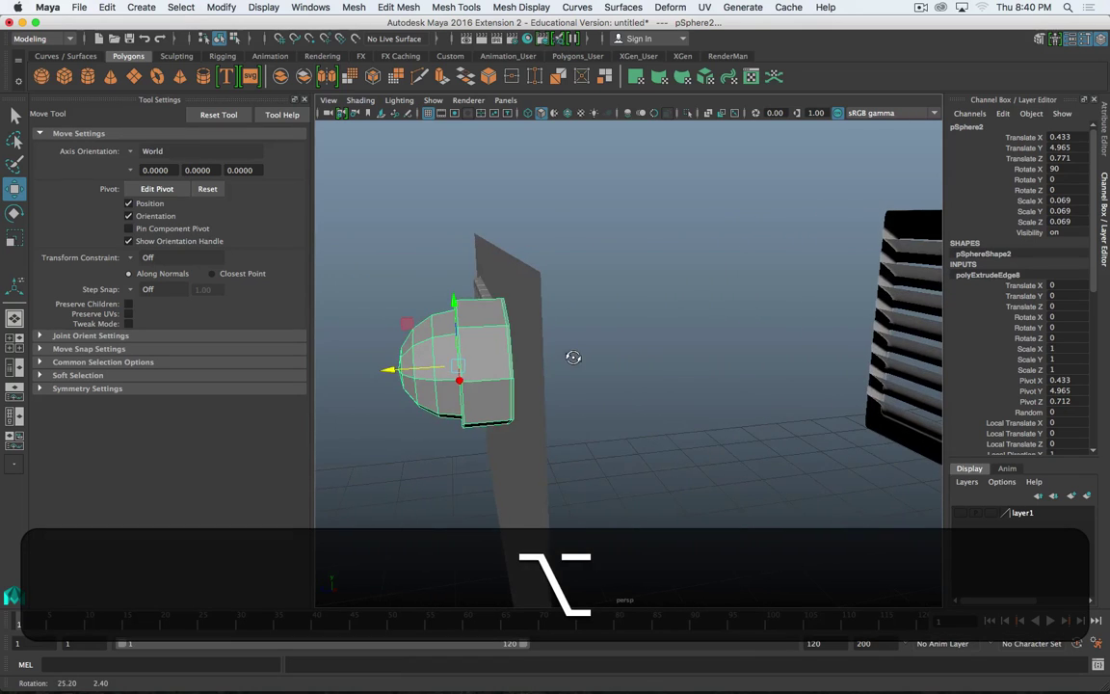
{"action": "middle_click_drag", "start_coordinate": [569, 360], "coordinate": [521, 343], "text": "alt"}
{"action": "left_click_drag", "start_coordinate": [521, 343], "coordinate": [493, 250], "text": "alt"}
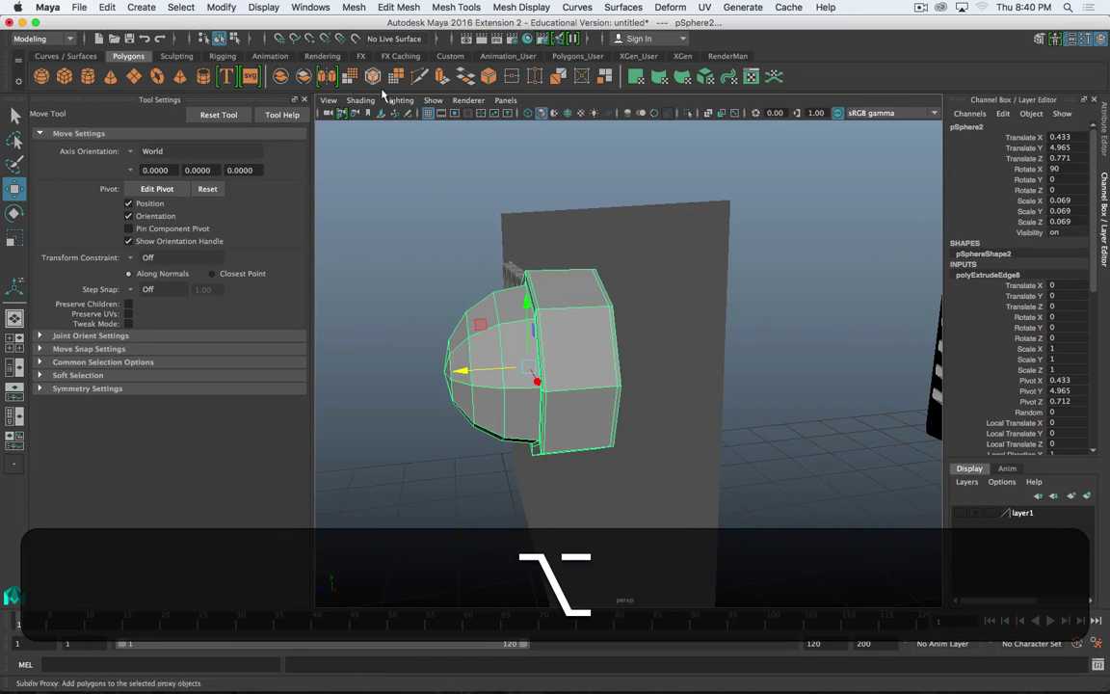
{"action": "left_click", "coordinate": [310, 39]}
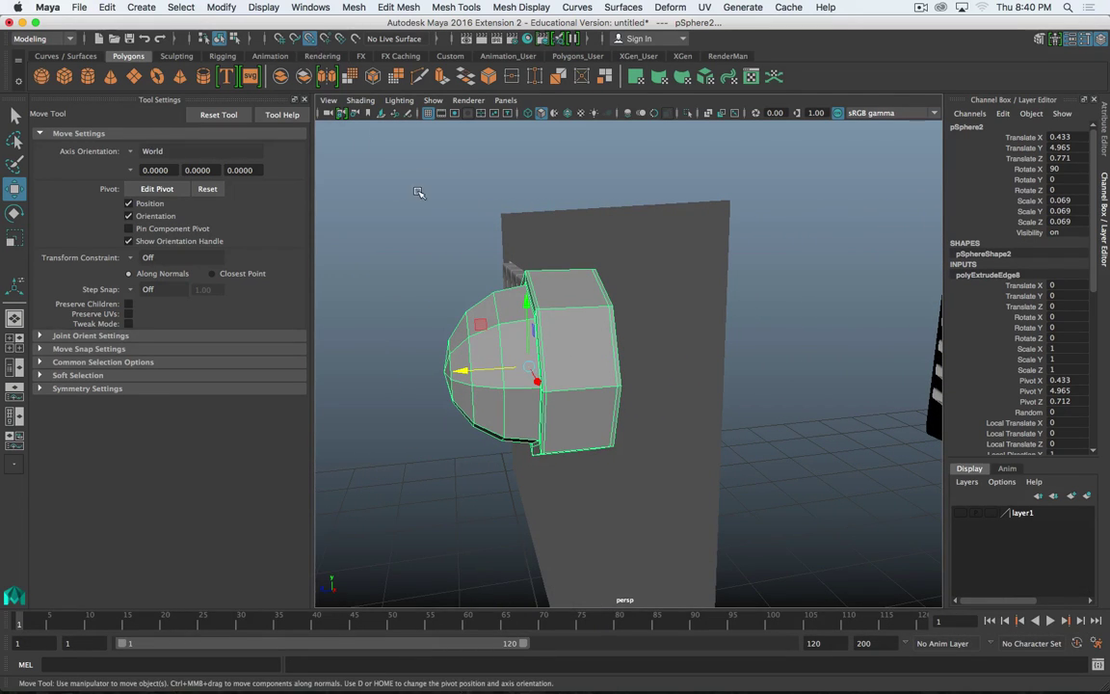
{"action": "key", "text": "d"}
{"action": "left_click_drag", "start_coordinate": [434, 336], "coordinate": [563, 362]}
{"action": "key", "text": "d"}
{"action": "left_click_drag", "start_coordinate": [646, 369], "coordinate": [548, 351], "text": "alt"}
{"action": "scroll", "coordinate": [693, 362], "scroll_direction": "up", "scroll_amount": 5}
{"action": "scroll", "coordinate": [694, 363], "scroll_direction": "down", "scroll_amount": 5, "text": "alt"}
{"action": "key", "text": "z"}
{"action": "left_click_drag", "start_coordinate": [469, 359], "coordinate": [593, 359], "text": "alt"}
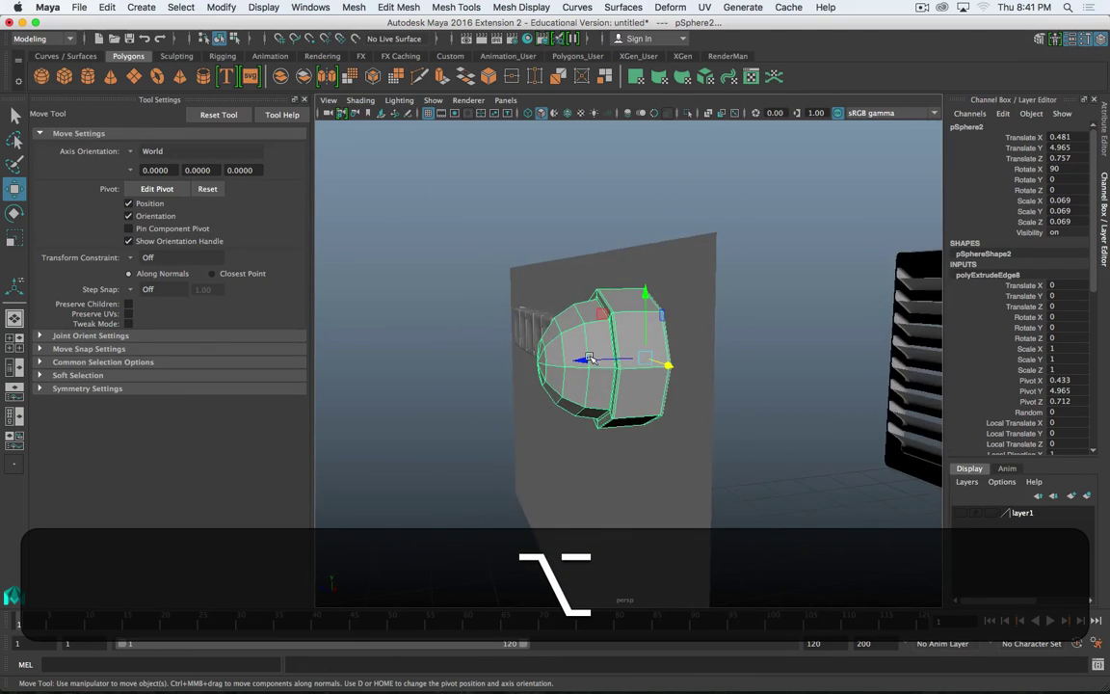
- Extrude the dome's front faces, leaving out the ring beside the flange, and move them forward to about Z 0.808
{"action": "right_click_drag", "start_coordinate": [525, 338], "coordinate": [589, 320], "text": "alt"}
{"action": "middle_click_drag", "start_coordinate": [532, 318], "coordinate": [751, 323], "text": "alt"}
{"action": "left_click_drag", "start_coordinate": [733, 328], "coordinate": [550, 248], "text": "alt"}
{"action": "right_click", "coordinate": [653, 308]}
{"action": "left_click", "coordinate": [652, 344]}
{"action": "left_click_drag", "start_coordinate": [455, 199], "coordinate": [573, 514]}
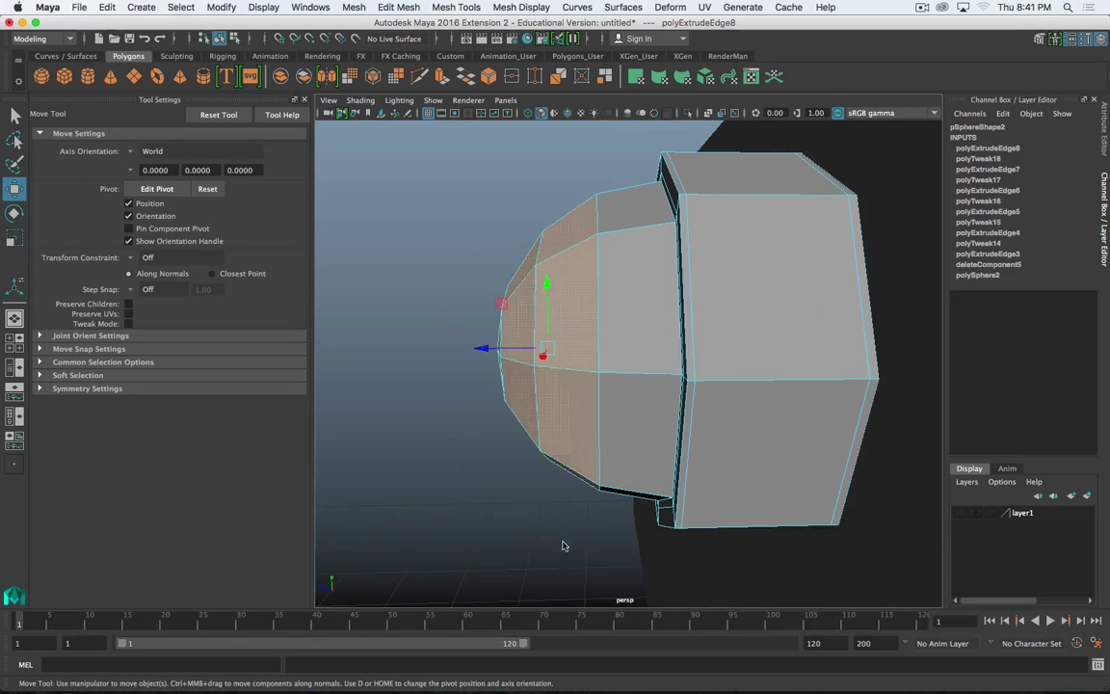
{"action": "right_click", "coordinate": [580, 341], "text": "shift"}
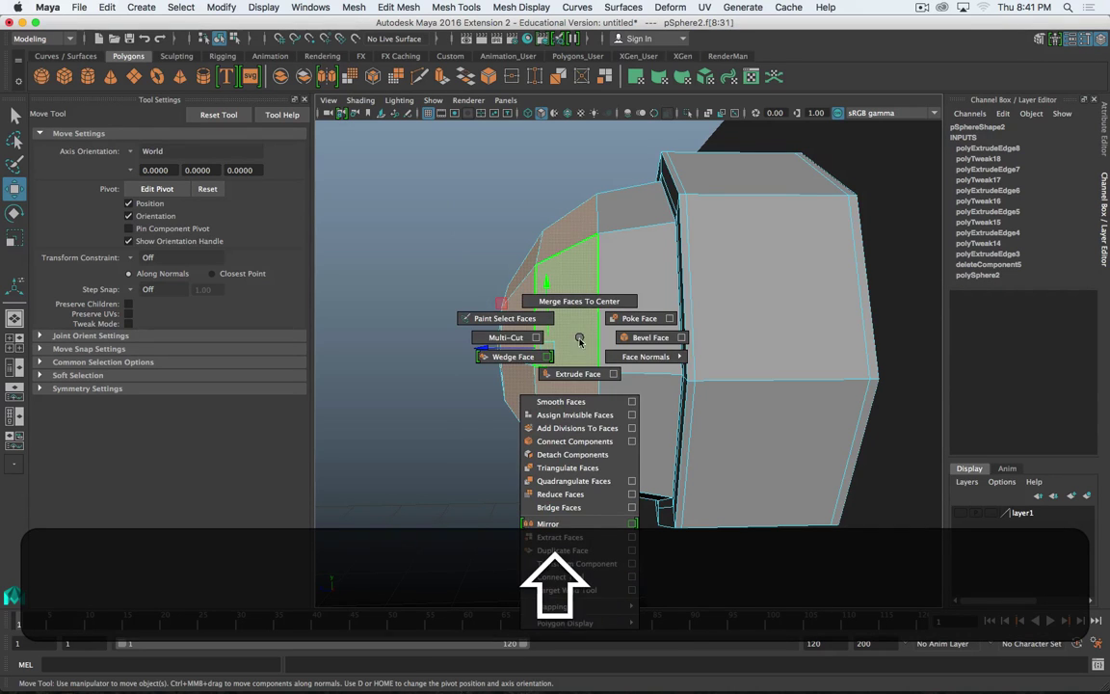
{"action": "right_click_drag", "start_coordinate": [585, 369], "coordinate": [585, 369], "text": "shift"}
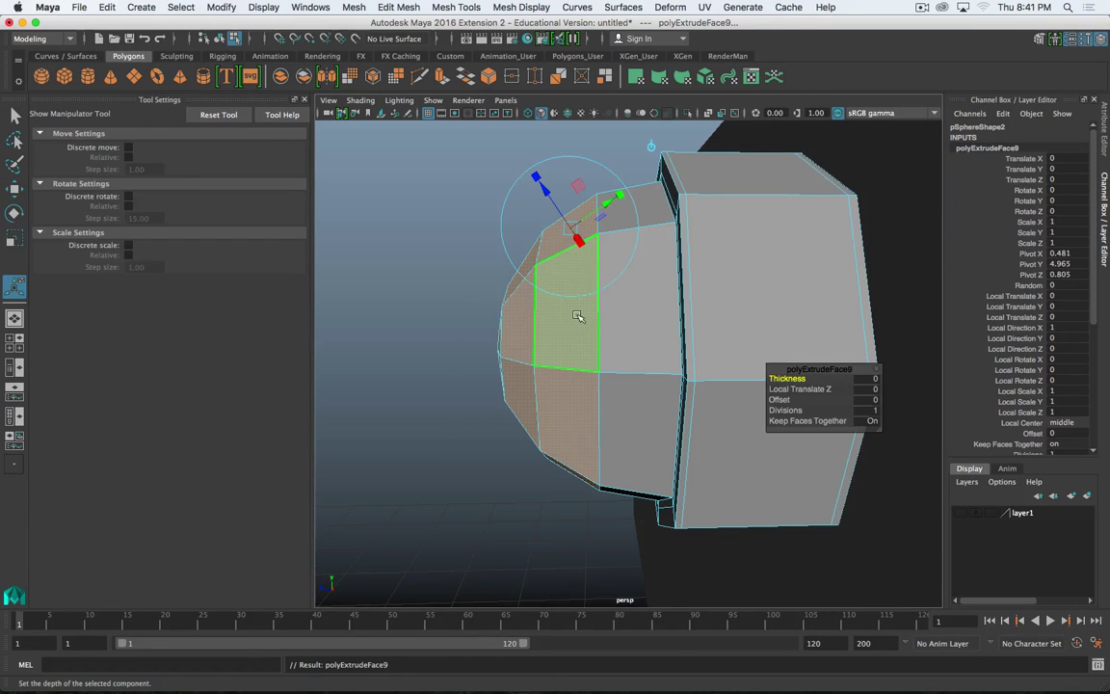
{"action": "key", "text": "w"}
{"action": "left_click_drag", "start_coordinate": [488, 348], "coordinate": [482, 347]}
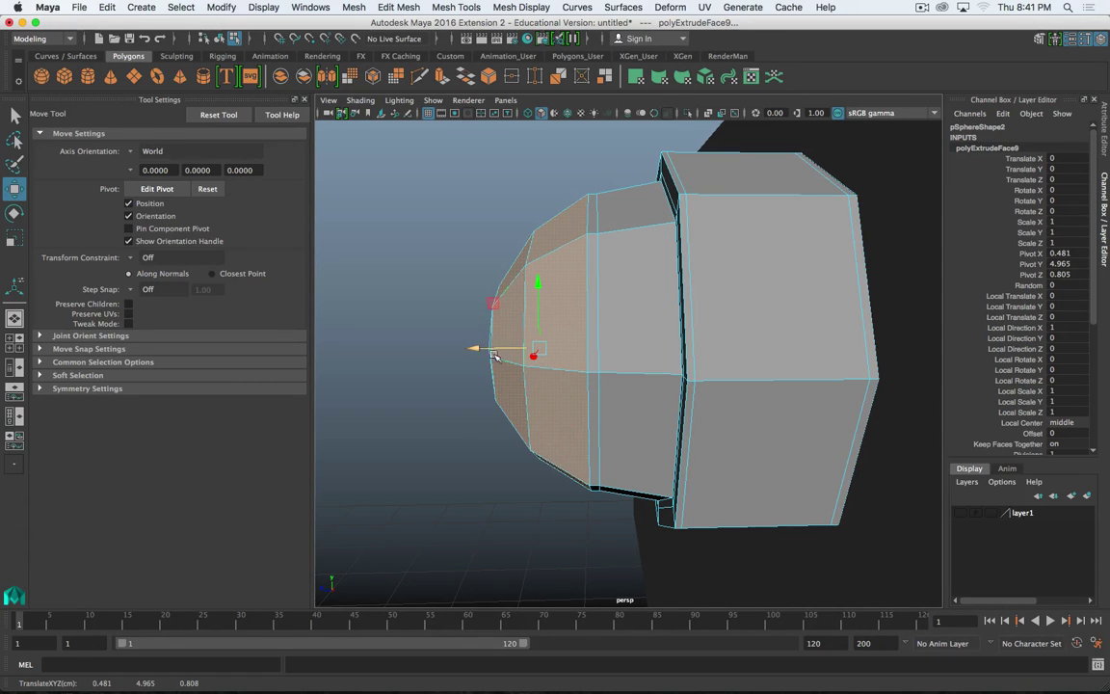
- Extrude the dome's two frontmost face rings and move them slightly forward to form a second narrow band
{"action": "left_click_drag", "start_coordinate": [405, 198], "coordinate": [631, 464]}
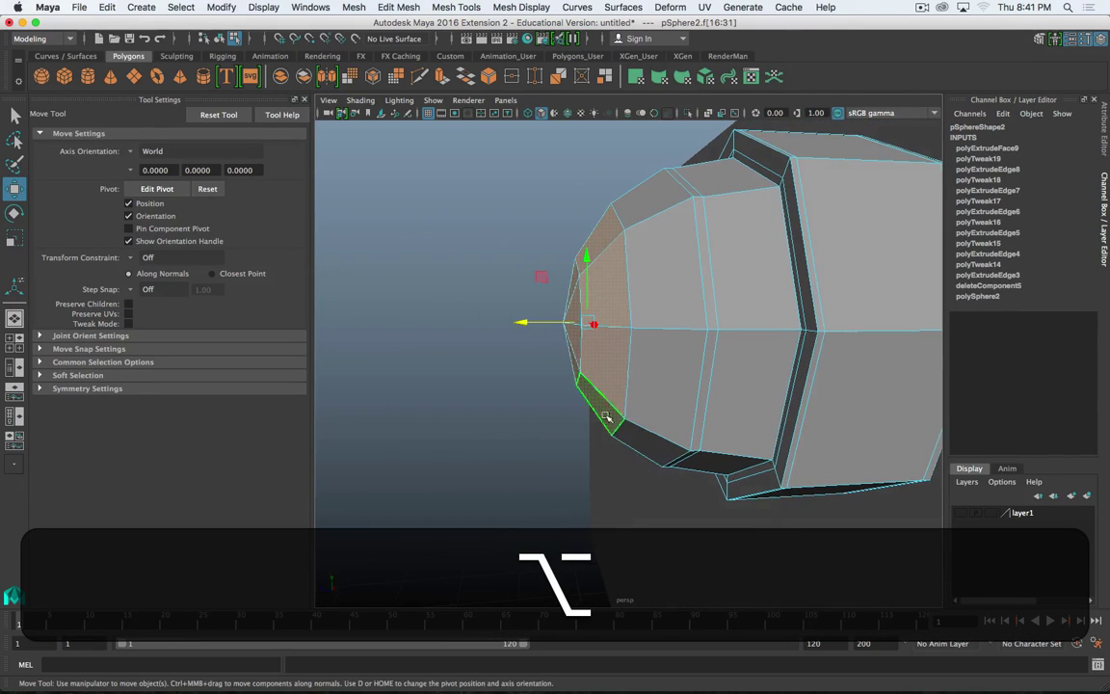
{"action": "right_click", "coordinate": [599, 375], "text": "shift"}
{"action": "right_click_drag", "start_coordinate": [595, 408], "coordinate": [596, 411], "text": "shift"}
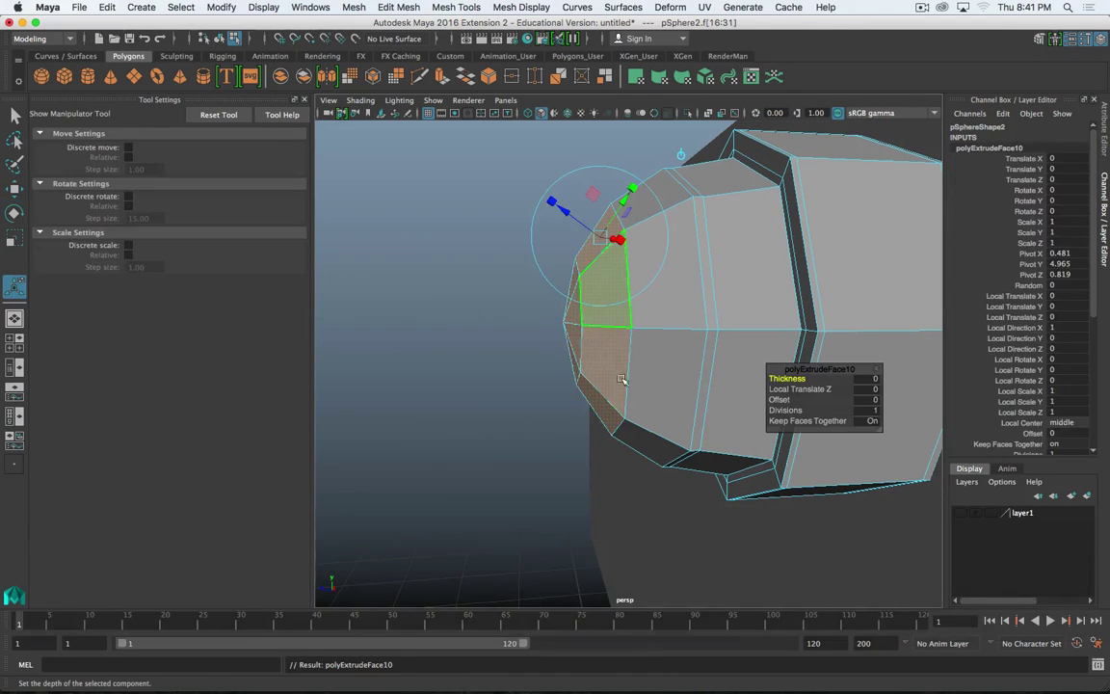
{"action": "key", "text": "w"}
{"action": "left_click_drag", "start_coordinate": [529, 323], "coordinate": [790, 361]}
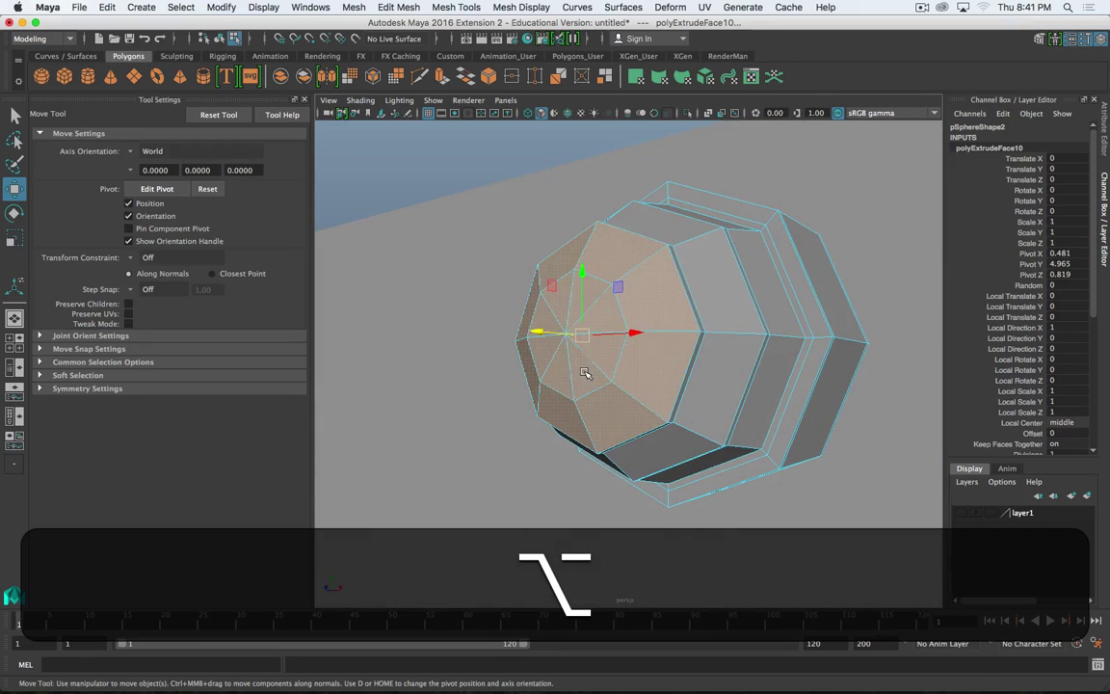
- Select the triangular faces around the dome's tip, extrude them, and move them slightly forward
{"action": "left_click", "coordinate": [586, 374]}
{"action": "left_click", "coordinate": [605, 357], "text": "shift"}
{"action": "key", "text": "shift+q"}
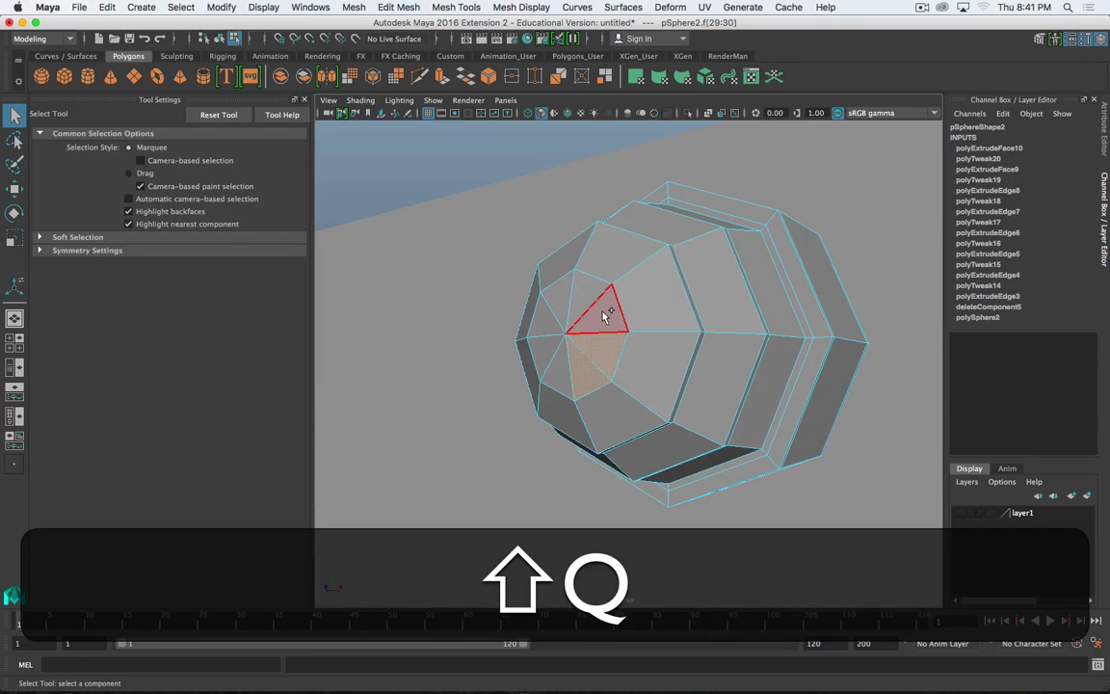
{"action": "left_click", "coordinate": [604, 316], "text": "shift"}
{"action": "left_click", "coordinate": [586, 300], "text": "shift"}
{"action": "left_click", "coordinate": [551, 316], "text": "shift"}
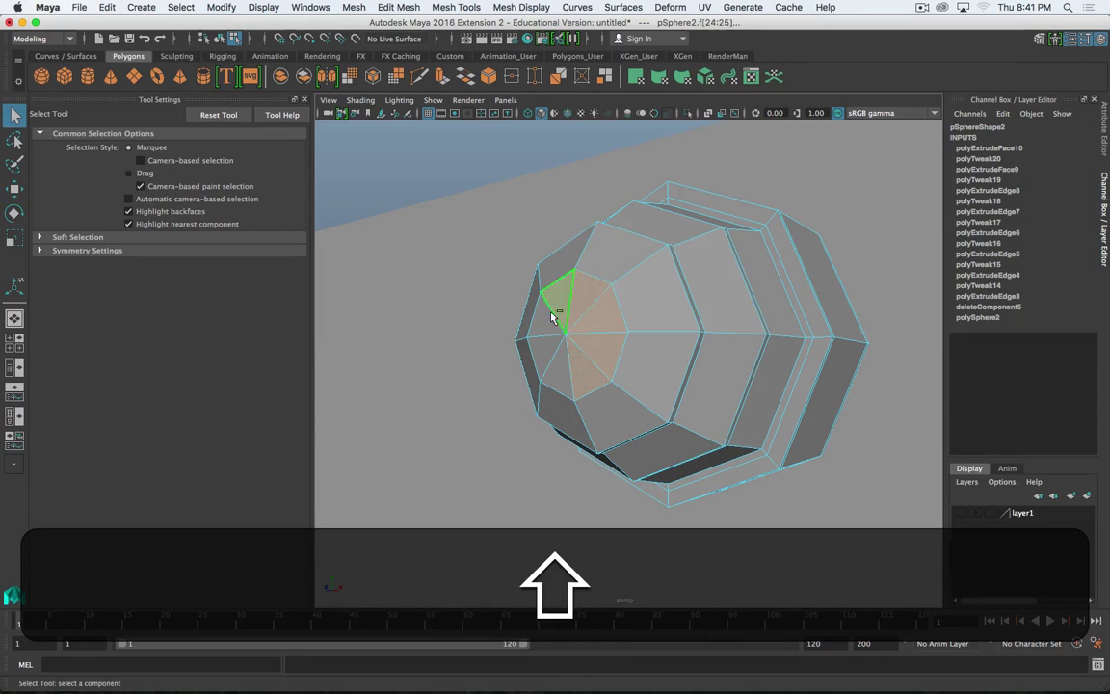
{"action": "left_click", "coordinate": [563, 364], "text": "shift"}
{"action": "right_click_drag", "start_coordinate": [602, 360], "coordinate": [599, 390], "text": "shift"}
{"action": "left_click_drag", "start_coordinate": [594, 385], "coordinate": [576, 388], "text": "alt"}
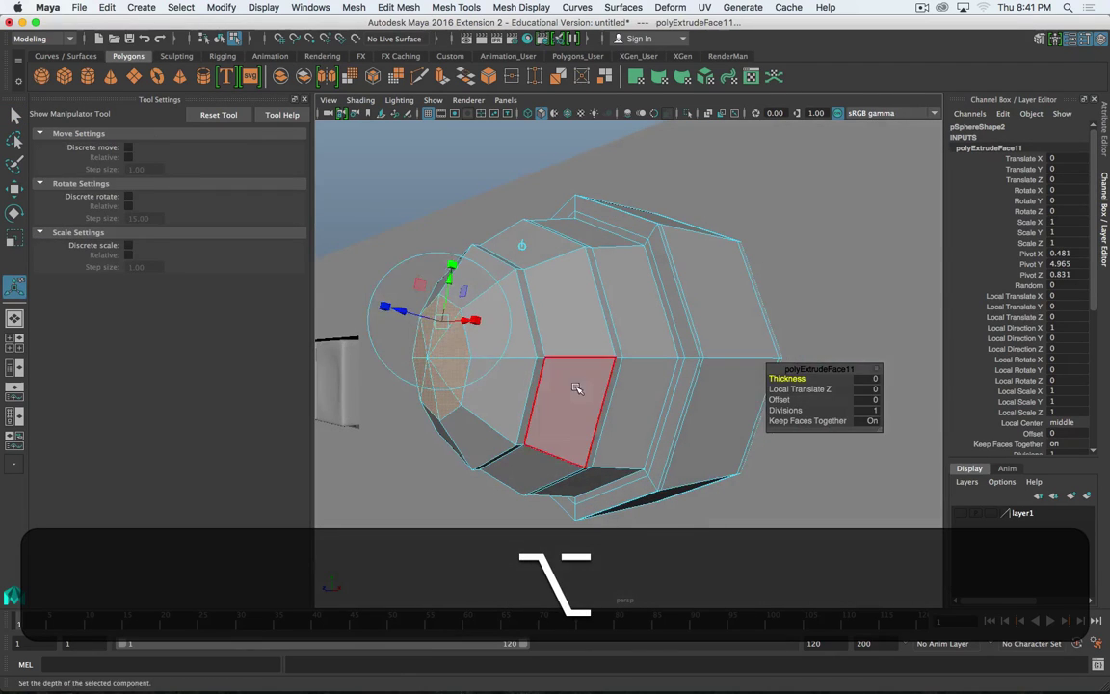
{"action": "key", "text": "alt+w"}
{"action": "left_click_drag", "start_coordinate": [378, 357], "coordinate": [655, 318]}
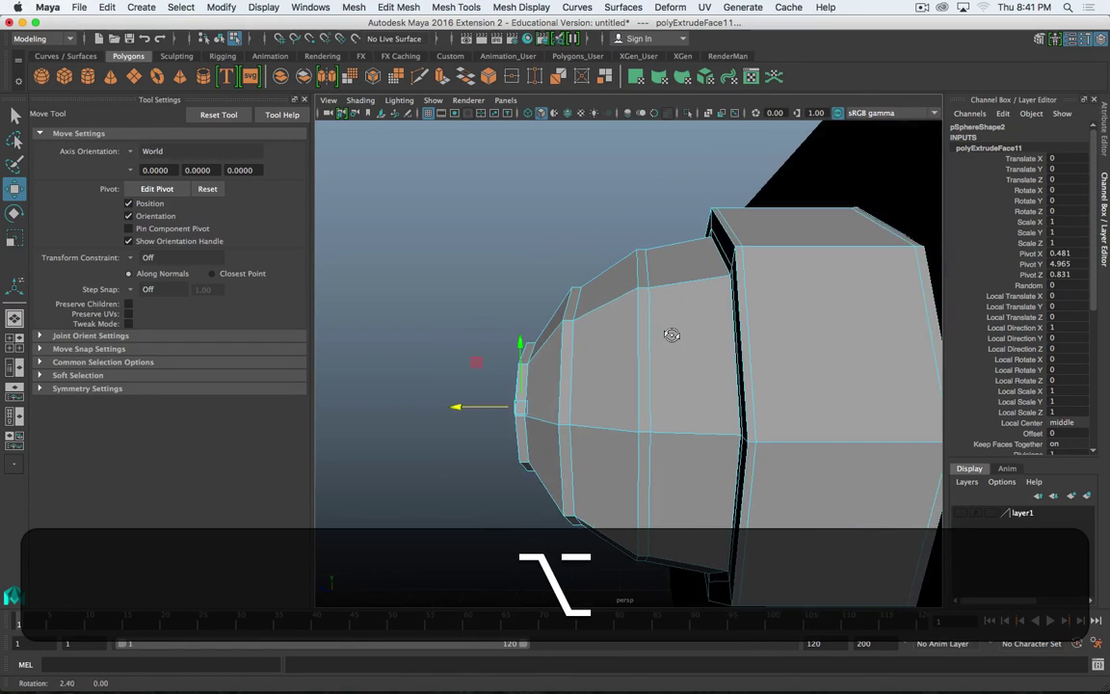
- Set the Insert Edge Loop Tool to 1 loop and insert a centred loop in each of the dome's three narrow bands
{"action": "right_click", "coordinate": [643, 294], "text": "shift"}
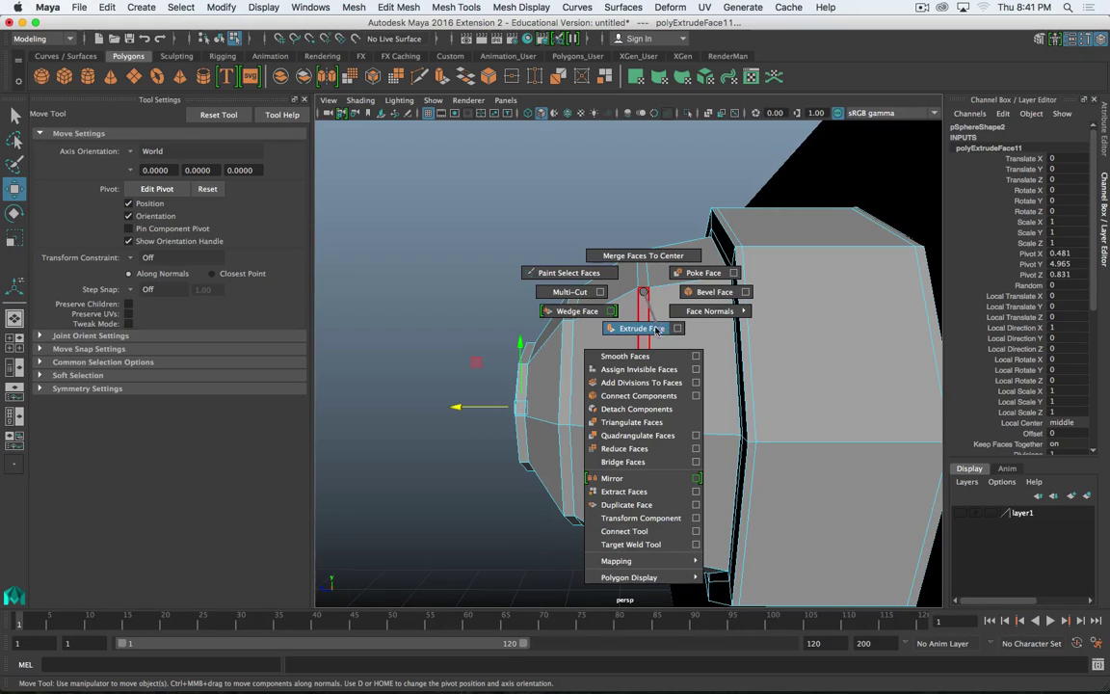
{"action": "right_click", "coordinate": [640, 296]}
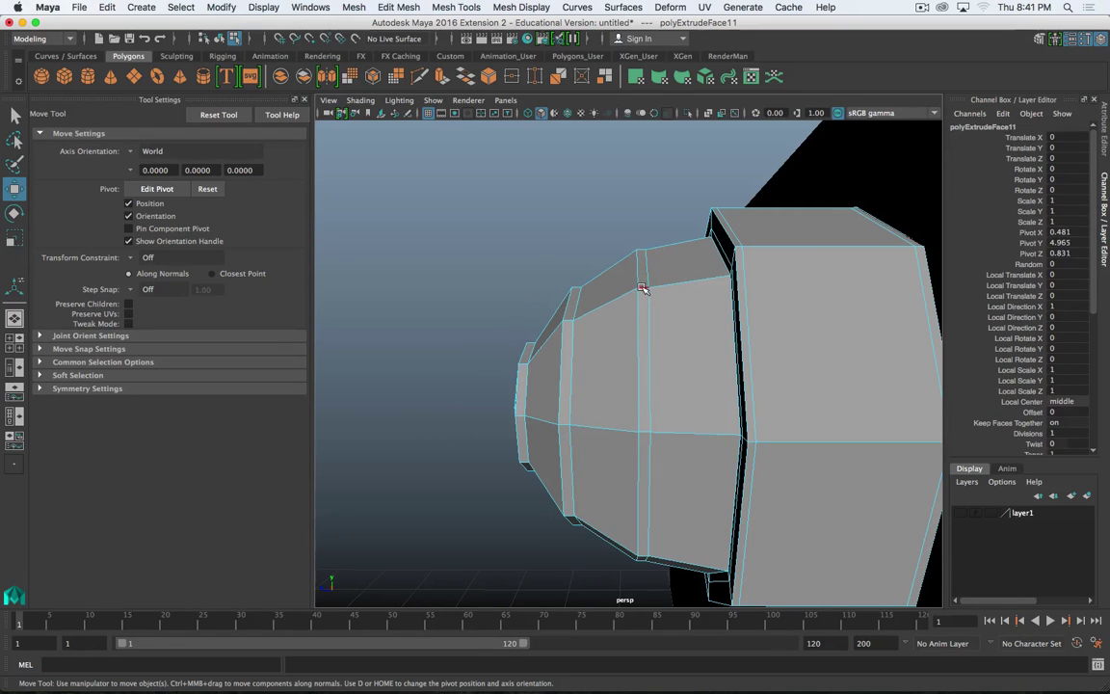
{"action": "right_click", "coordinate": [642, 291], "text": "shift"}
{"action": "left_click", "coordinate": [657, 281]}
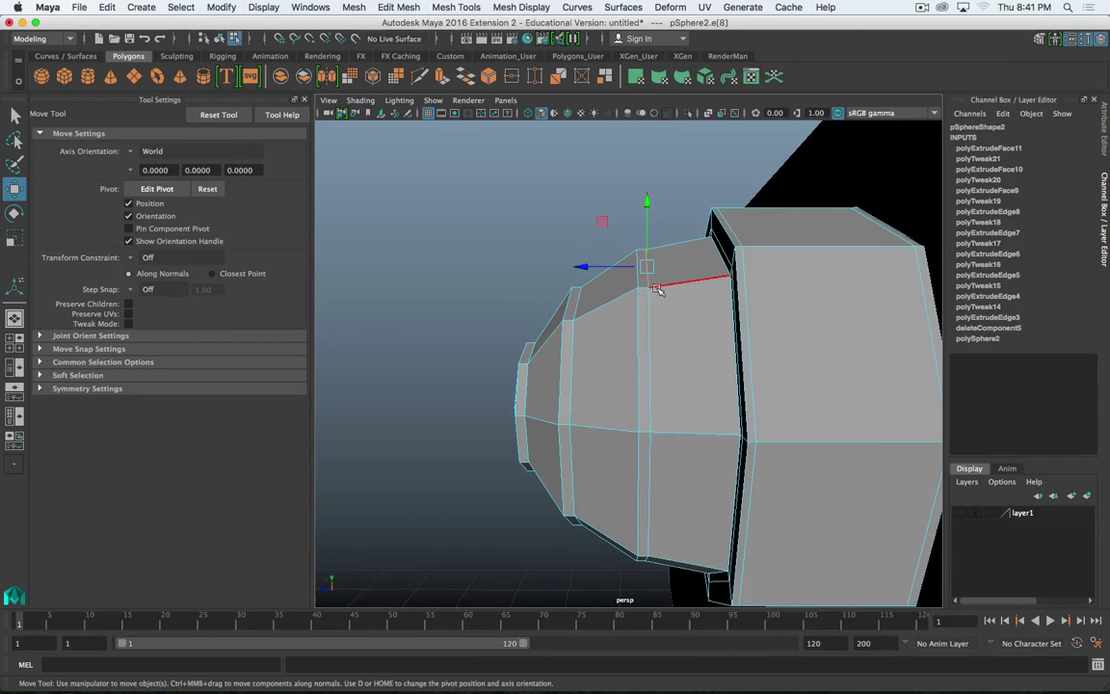
{"action": "right_click", "coordinate": [660, 285], "text": "shift"}
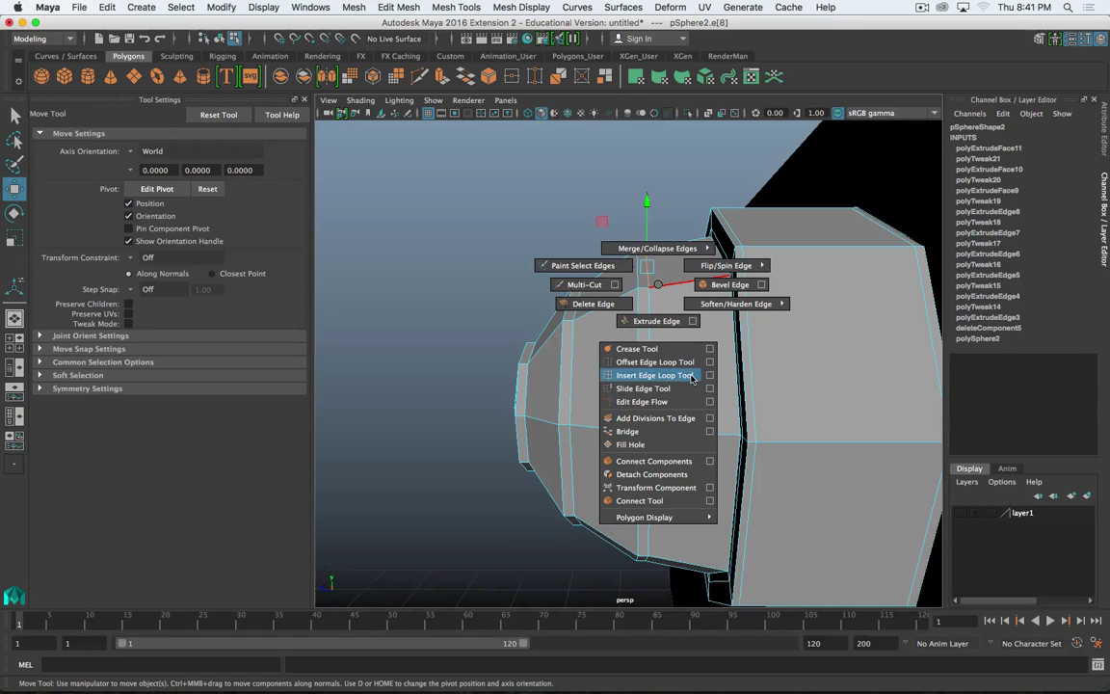
{"action": "left_click", "coordinate": [654, 375]}
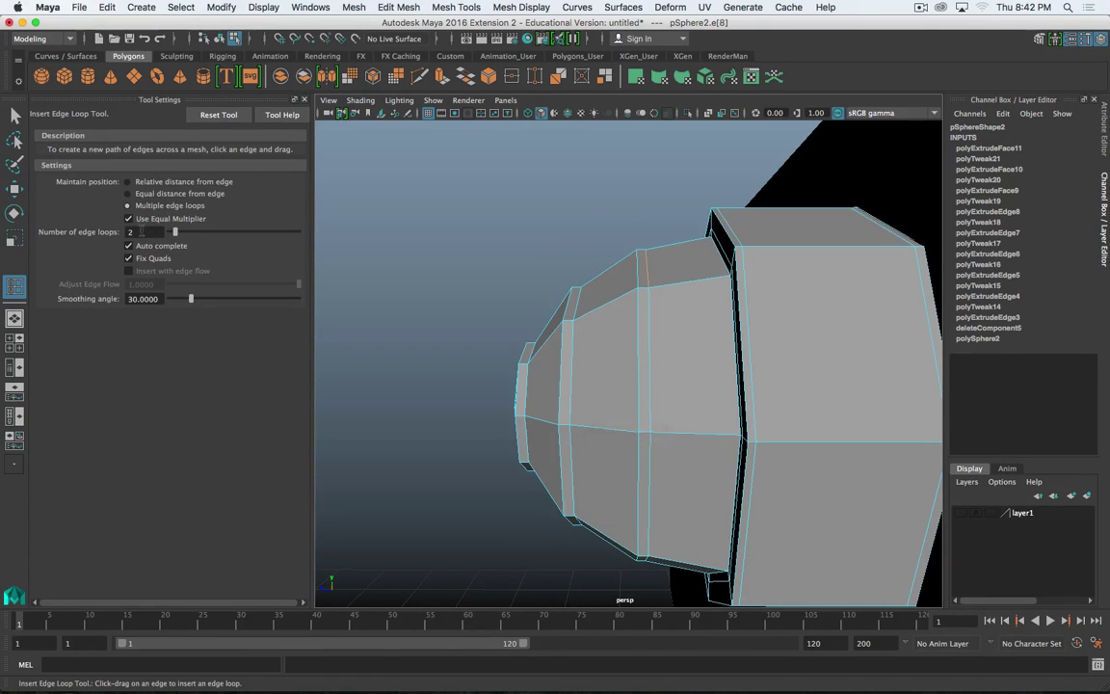
{"action": "type", "text": "1"}
{"action": "key", "text": "Return"}
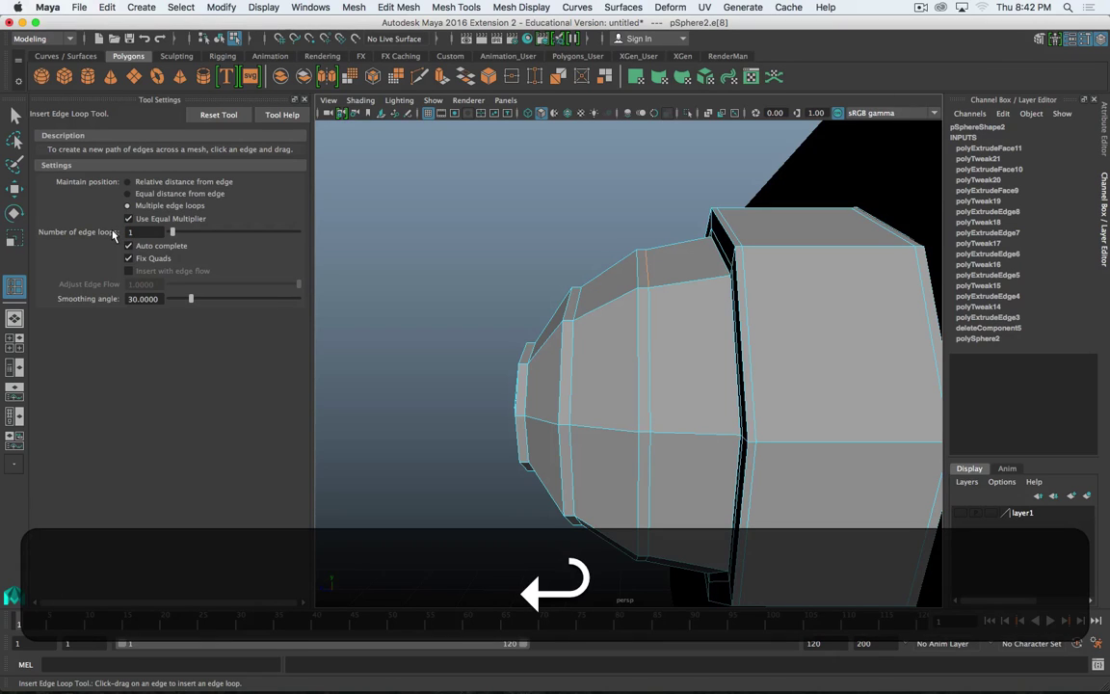
{"action": "left_click", "coordinate": [644, 290]}
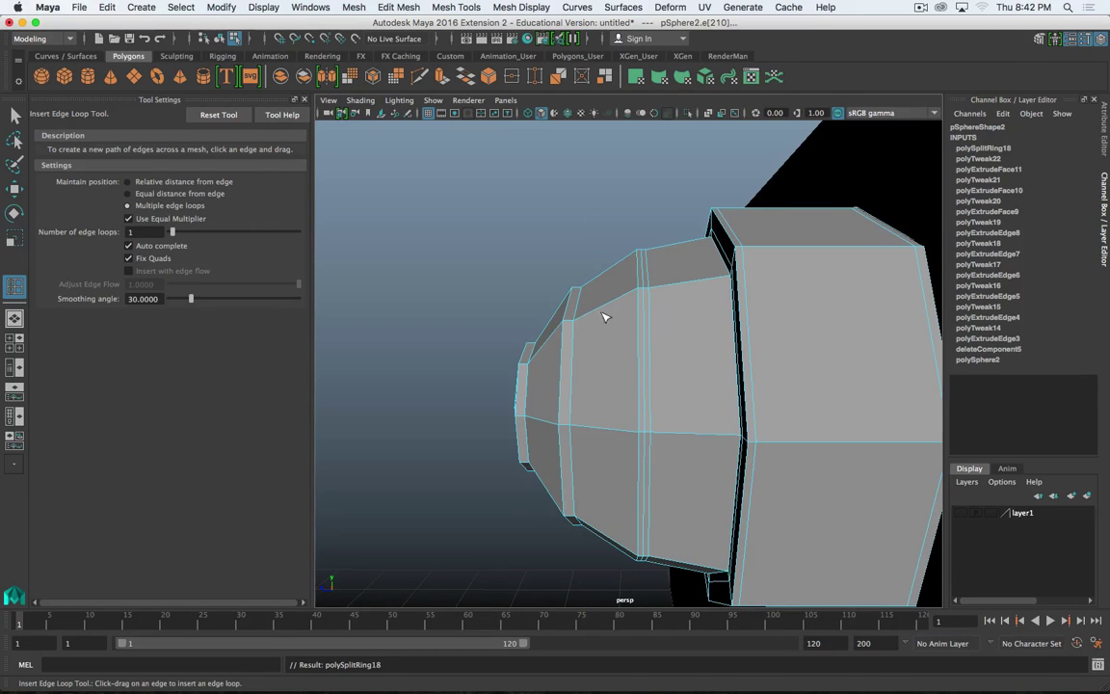
{"action": "left_click", "coordinate": [568, 326]}
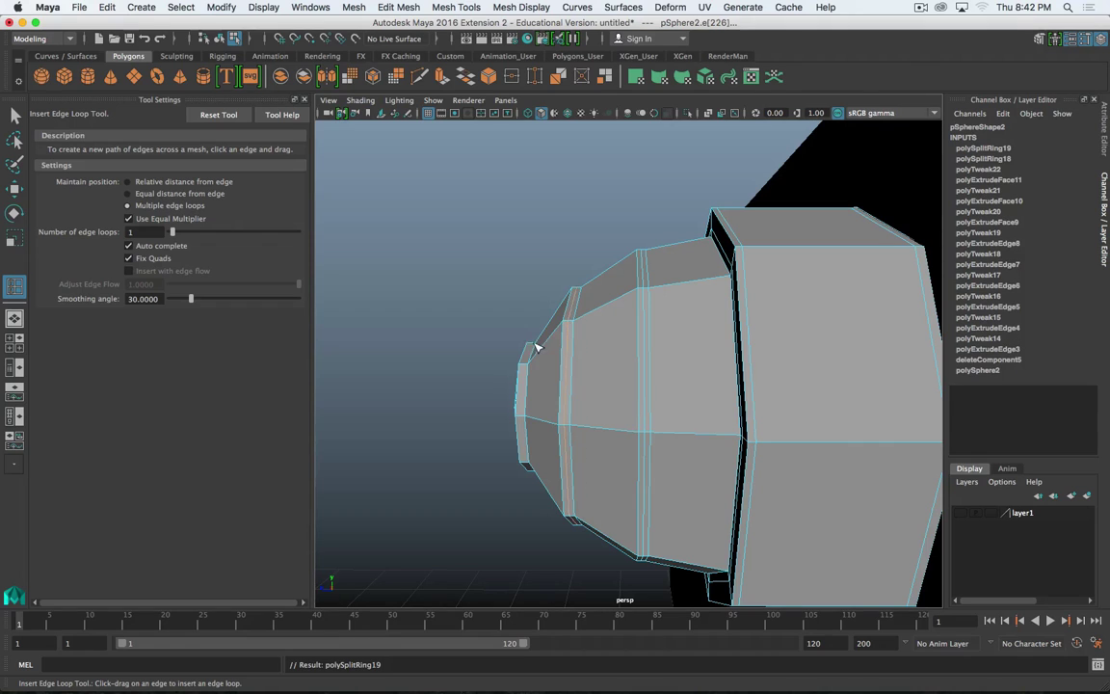
{"action": "left_click", "coordinate": [587, 322]}
- Select the three new edge loops on the dome, try moving them slightly, and preview the mesh smoothed
{"action": "left_click_drag", "start_coordinate": [587, 322], "coordinate": [627, 318], "text": "alt"}
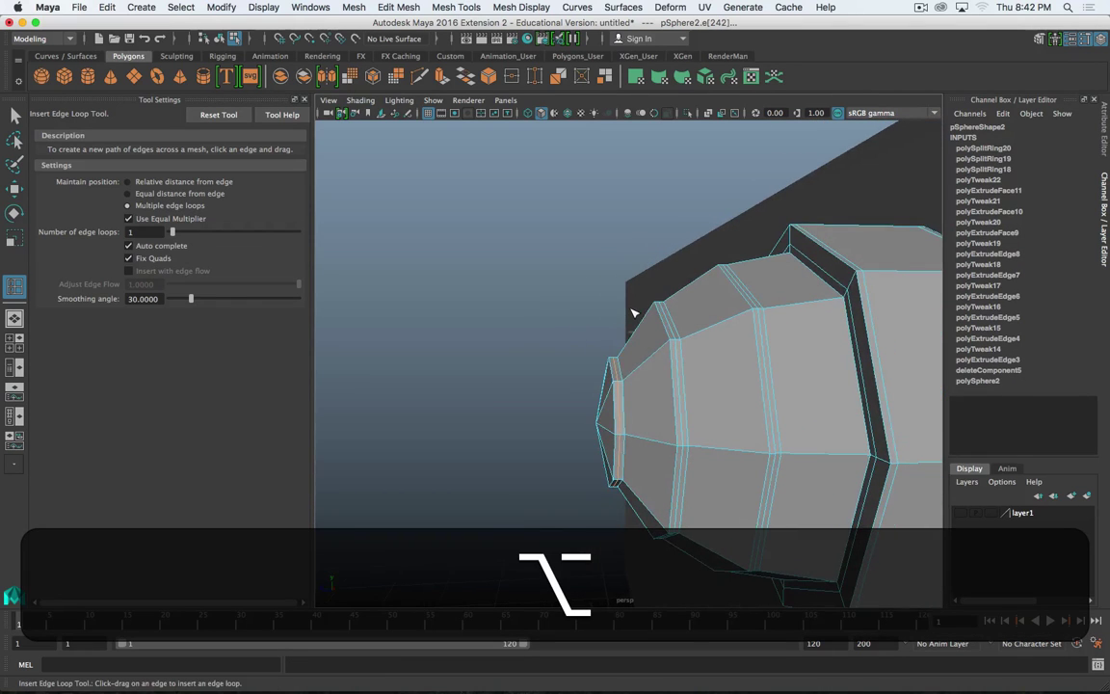
{"action": "key", "text": "alt+w"}
{"action": "left_click_drag", "start_coordinate": [716, 334], "coordinate": [662, 364], "text": "alt"}
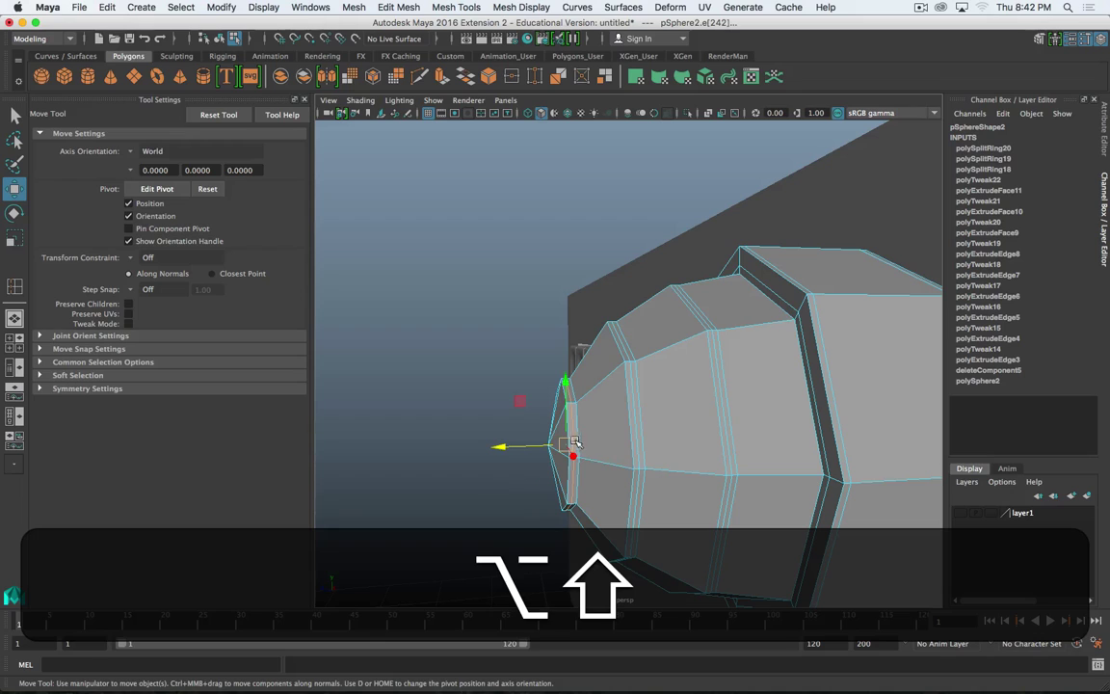
{"action": "double_click", "coordinate": [630, 372], "text": "shift"}
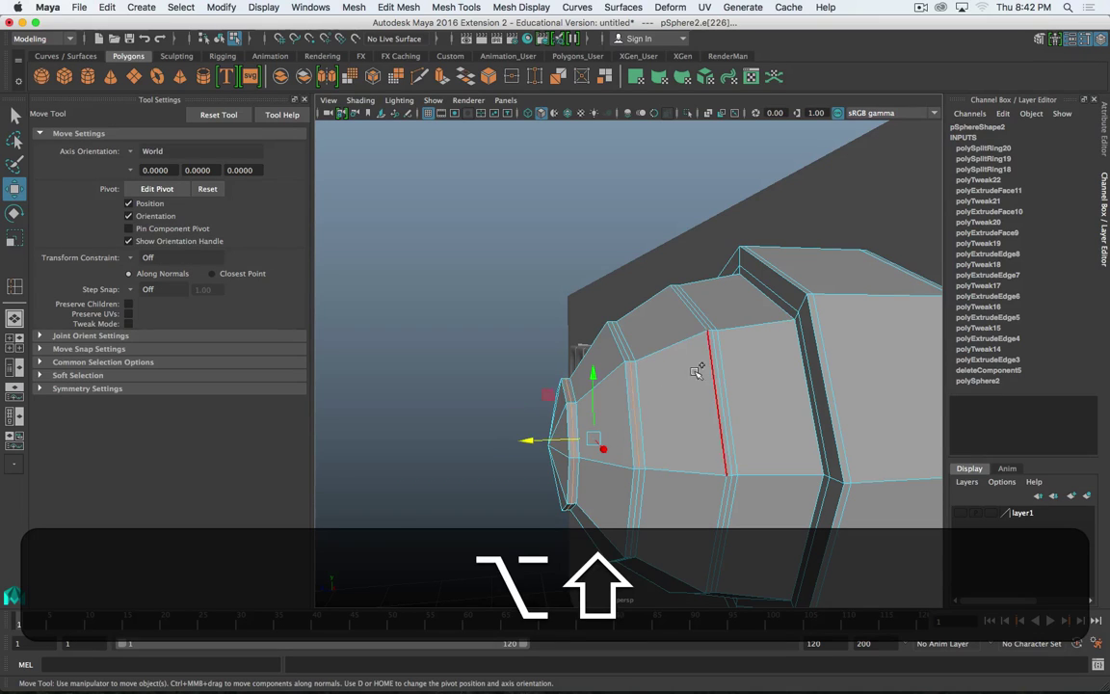
{"action": "double_click", "coordinate": [571, 417]}
{"action": "left_click", "coordinate": [633, 405], "text": "shift"}
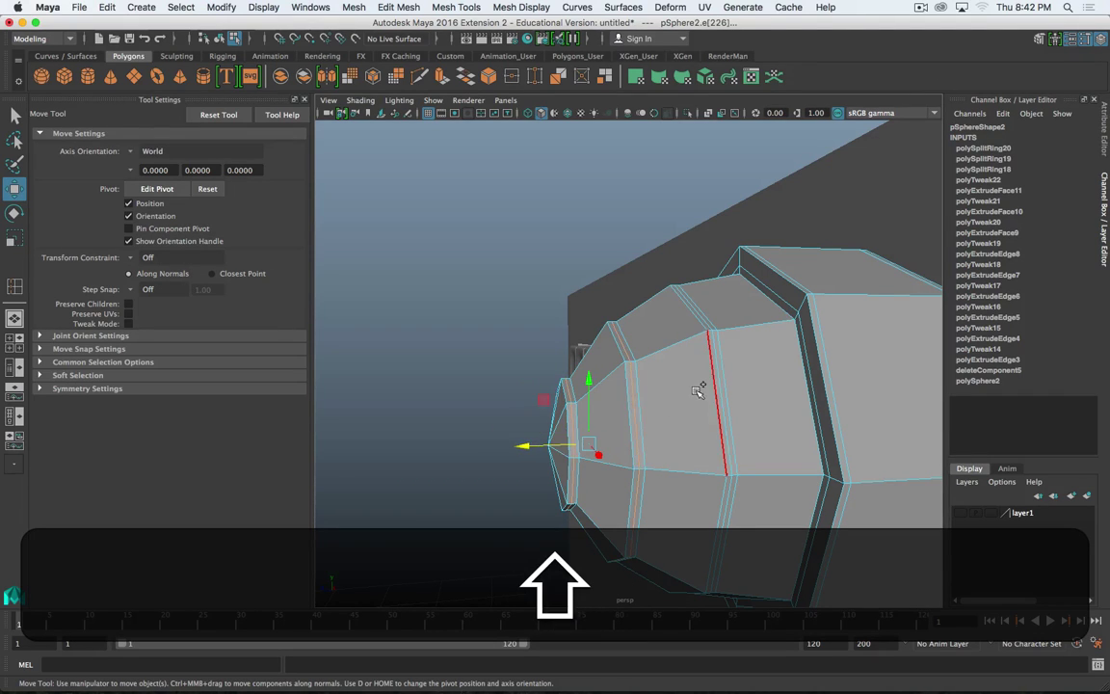
{"action": "double_click", "coordinate": [719, 380], "text": "shift"}
{"action": "left_click_drag", "start_coordinate": [626, 386], "coordinate": [729, 408], "text": "alt+shift"}
{"action": "key", "text": "alt+shift+w"}
{"action": "left_click_drag", "start_coordinate": [812, 397], "coordinate": [811, 397]}
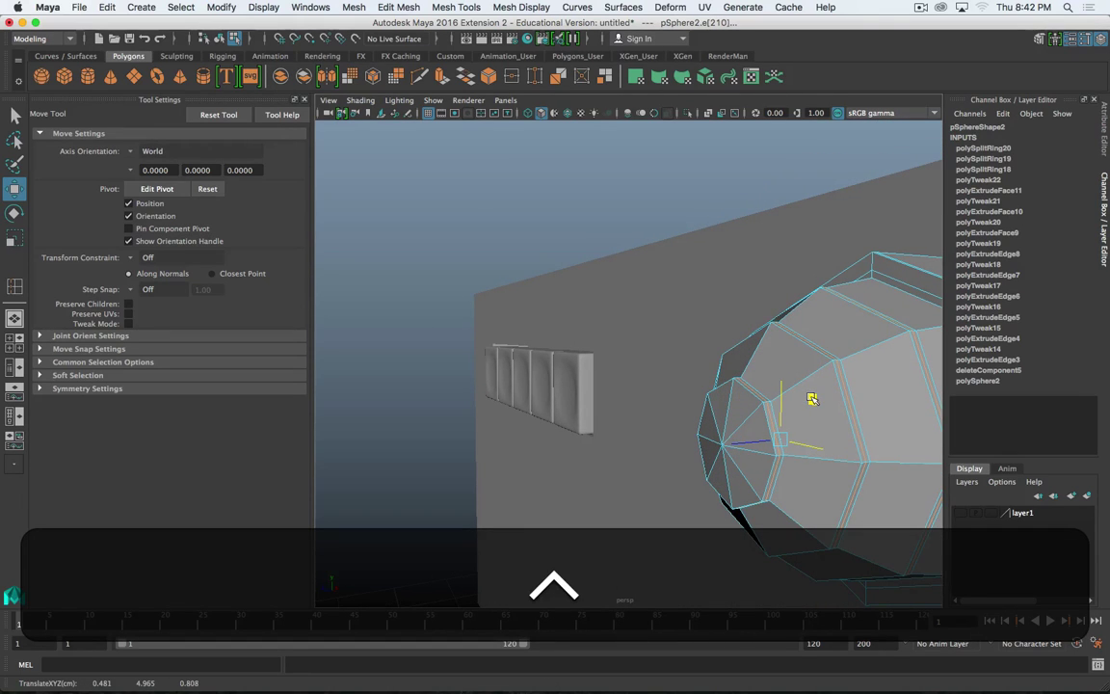
{"action": "key", "text": "3"}
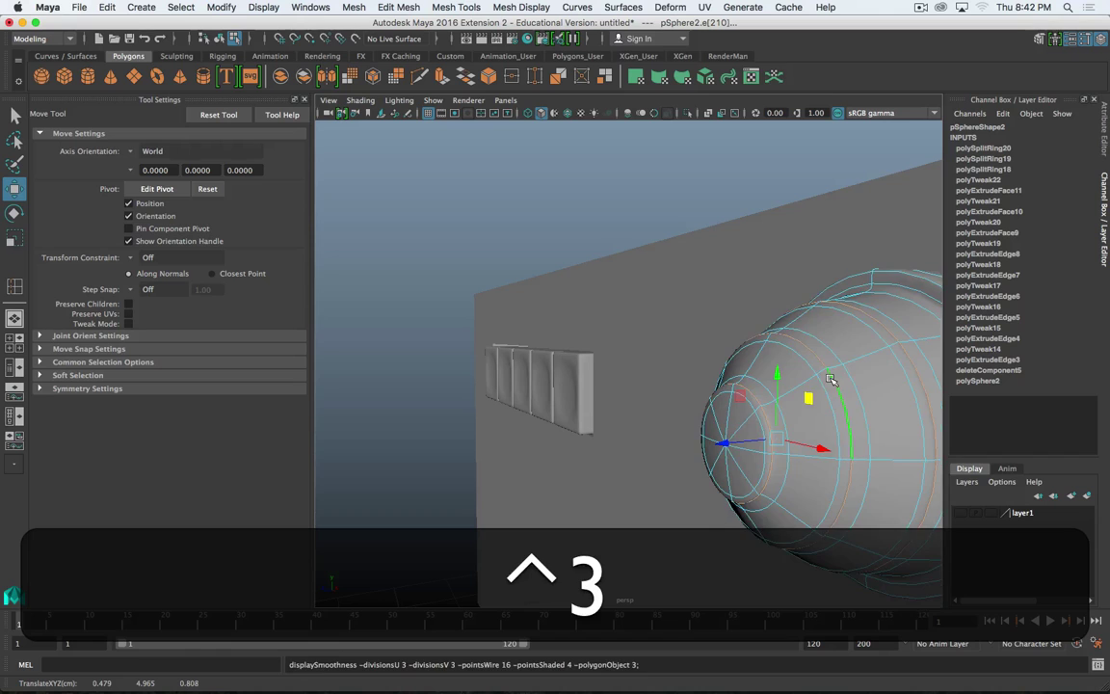
- Undo the edge loops' move and their selection, and return the light to the unsmoothed display
{"action": "scroll", "coordinate": [831, 383], "scroll_direction": "down", "scroll_amount": 5}
{"action": "left_click_drag", "start_coordinate": [796, 390], "coordinate": [731, 380], "text": "alt"}
{"action": "key", "text": "alt+z"}
{"action": "key", "text": "z"}
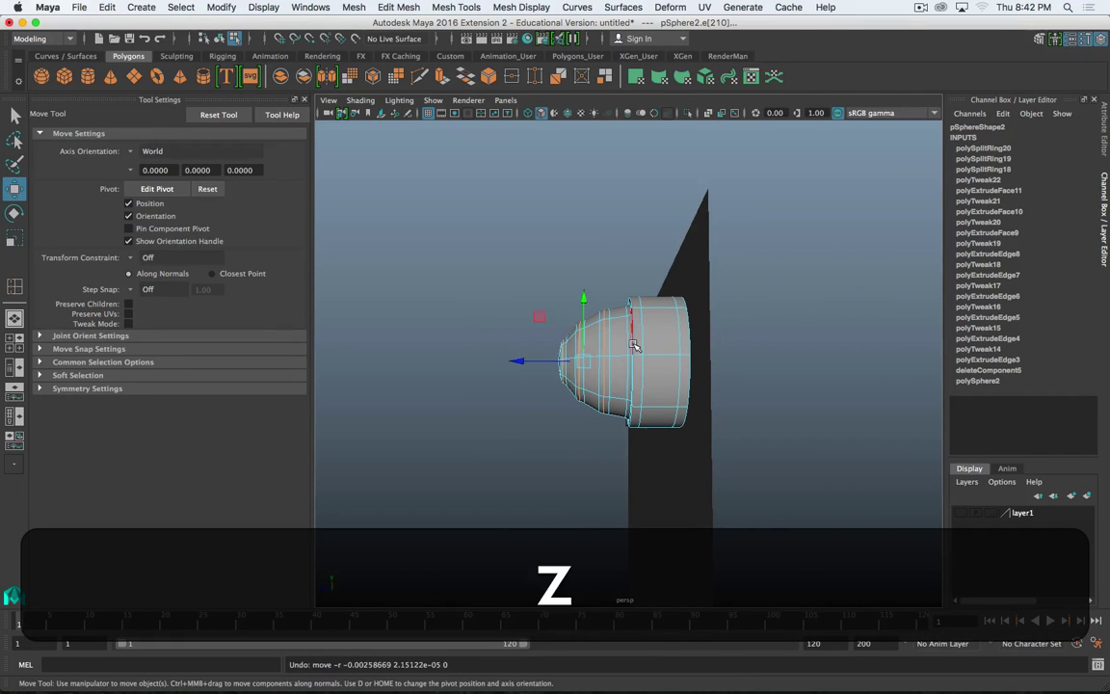
{"action": "key", "text": "z"}
{"action": "key", "text": "z"}
{"action": "key", "text": "z"}
{"action": "key", "text": "z"}
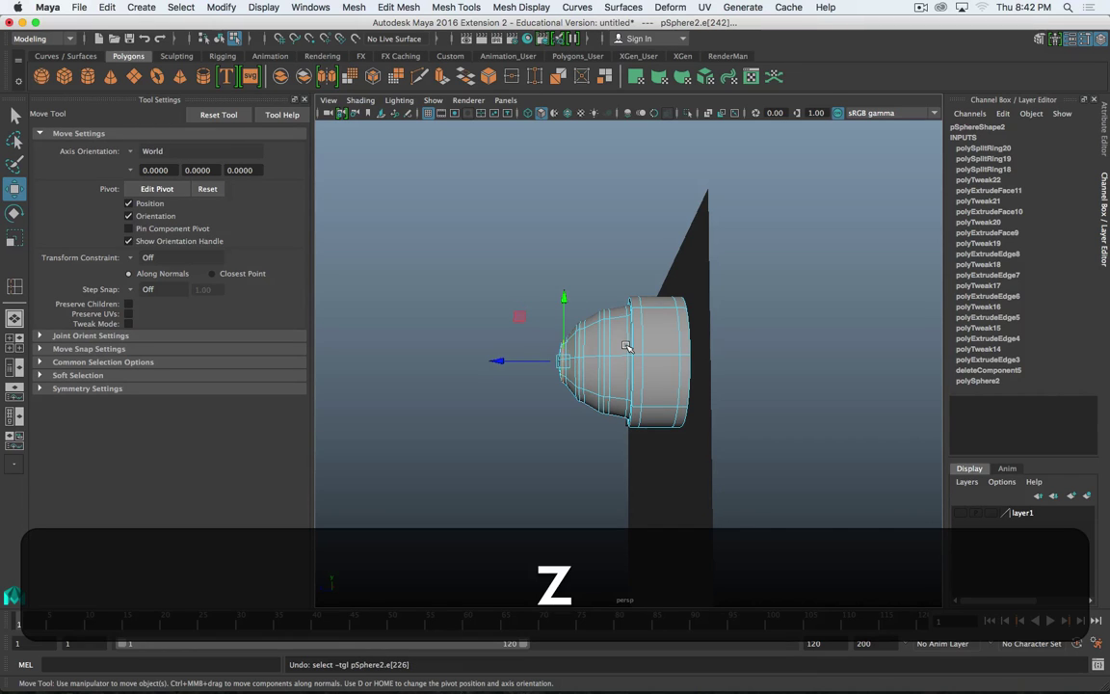
{"action": "key", "text": "1"}
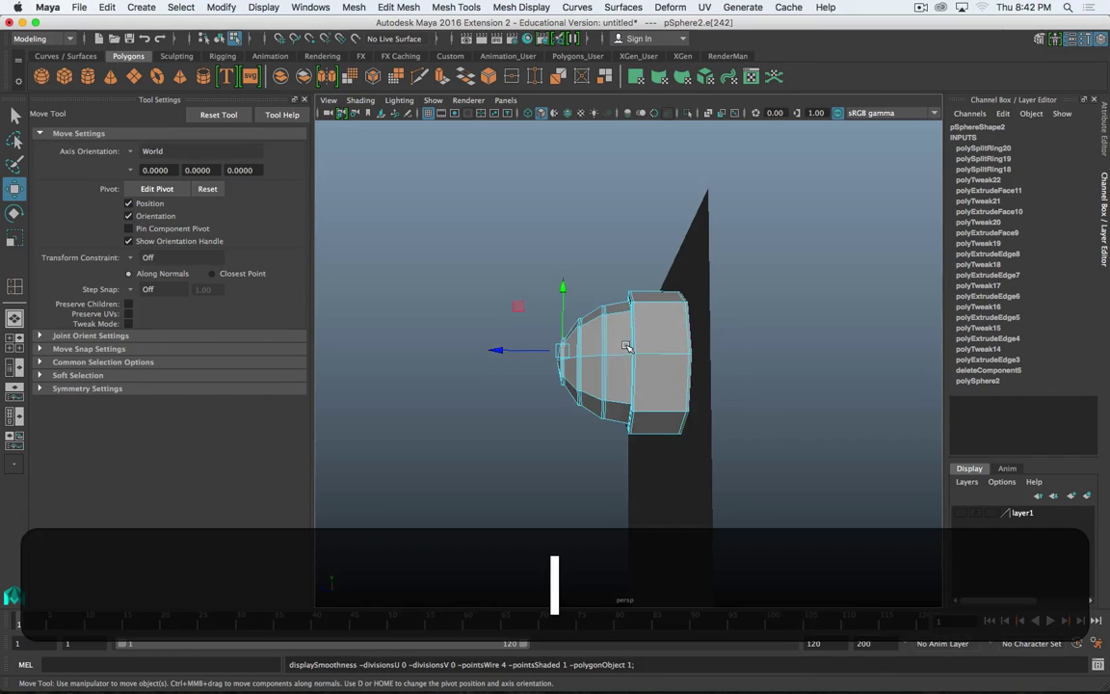
- Undo the three inserted edge loops and the extrusion of the dome's tip faces
{"action": "scroll", "coordinate": [575, 327], "scroll_direction": "up", "scroll_amount": 5}
{"action": "scroll", "coordinate": [578, 329], "scroll_direction": "down", "scroll_amount": 2}
{"action": "left_click_drag", "start_coordinate": [587, 332], "coordinate": [707, 326], "text": "alt"}
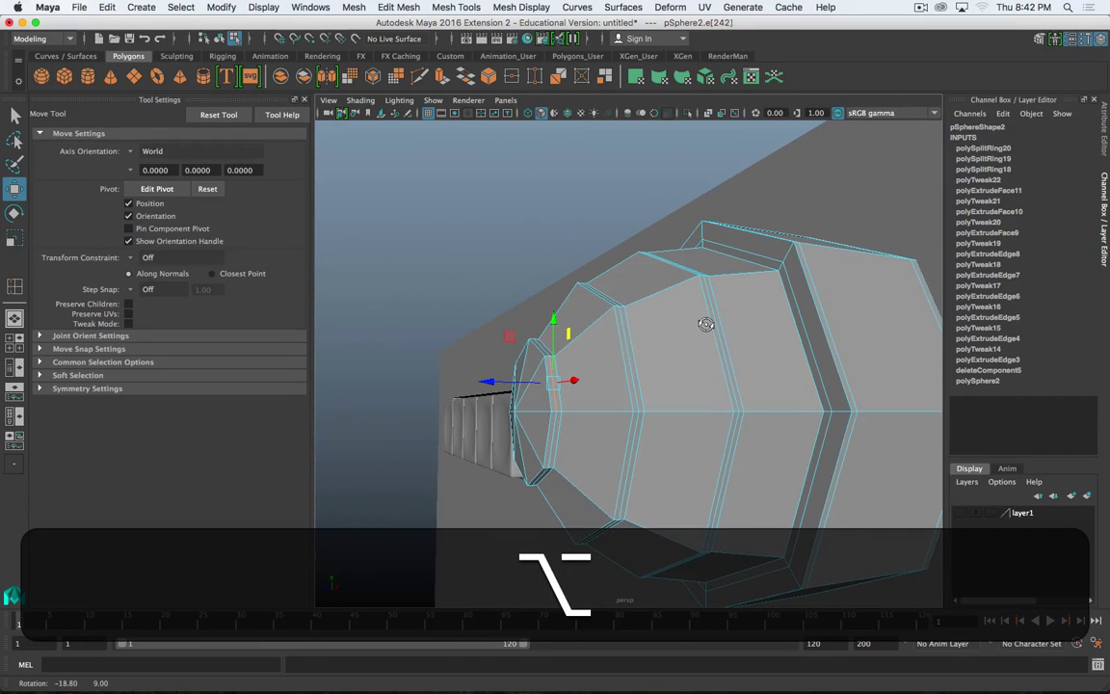
{"action": "key", "text": "z"}
{"action": "key", "text": "z"}
{"action": "key", "text": "z"}
{"action": "key", "text": "z"}
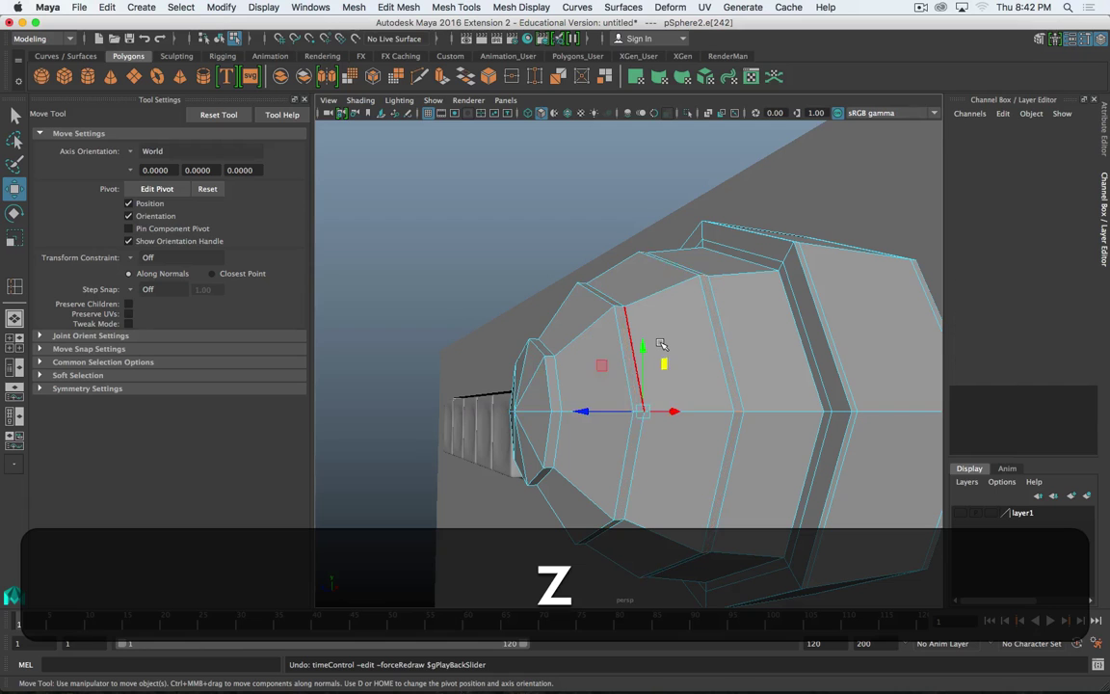
{"action": "key", "text": "z"}
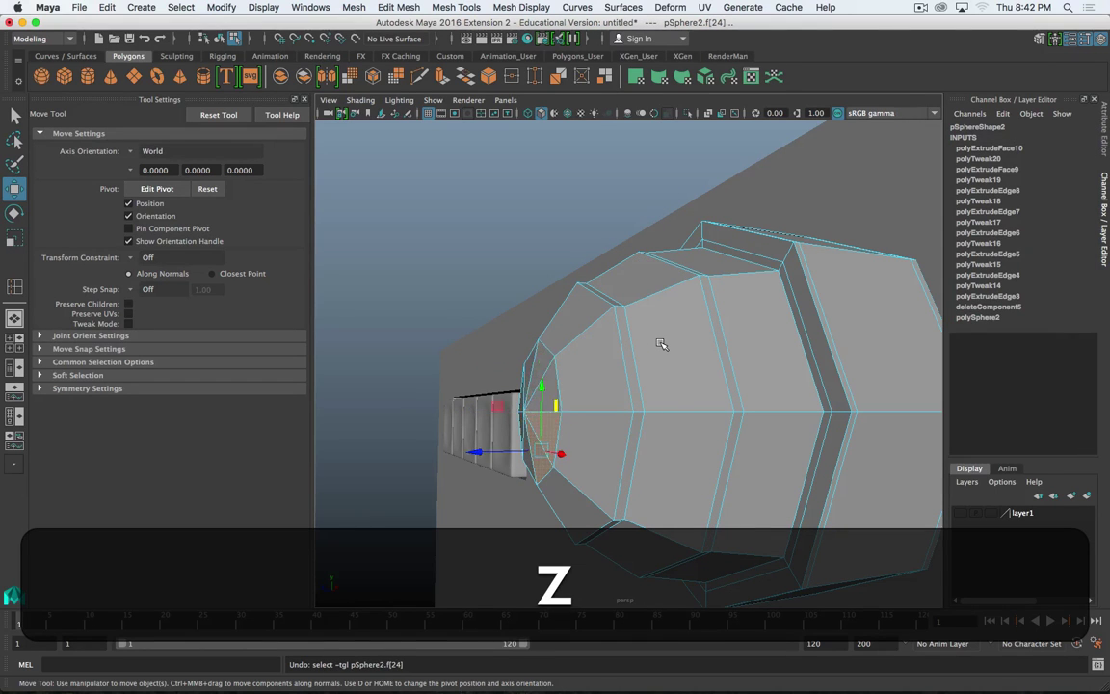
- Undo the remaining face extrusions on the dome
{"action": "key", "text": "z"}
{"action": "key", "text": "z"}
{"action": "key", "text": "z"}
{"action": "key", "text": "z"}
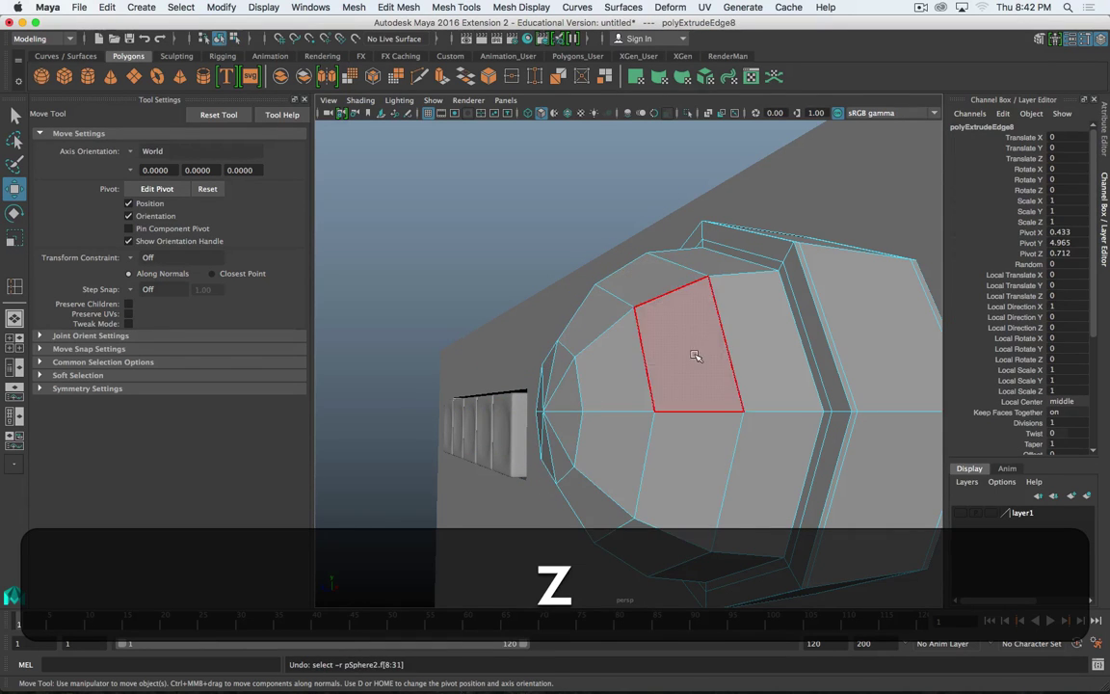
- Extrude the dome's three front rows of faces and scale them inward to form a narrow band
{"action": "left_click_drag", "start_coordinate": [695, 355], "coordinate": [648, 323], "text": "alt"}
{"action": "left_click_drag", "start_coordinate": [599, 594], "coordinate": [599, 594]}
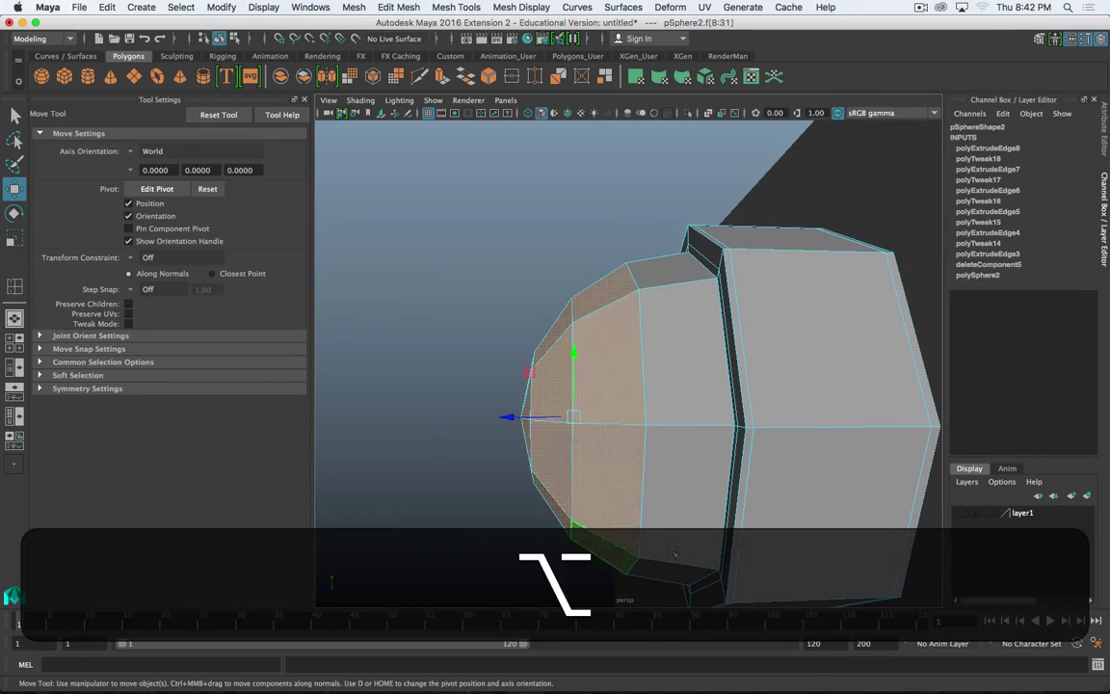
{"action": "left_click_drag", "start_coordinate": [600, 540], "coordinate": [656, 562], "text": "alt"}
{"action": "middle_click_drag", "start_coordinate": [780, 506], "coordinate": [755, 484], "text": "alt"}
{"action": "left_click_drag", "start_coordinate": [755, 483], "coordinate": [652, 486], "text": "alt"}
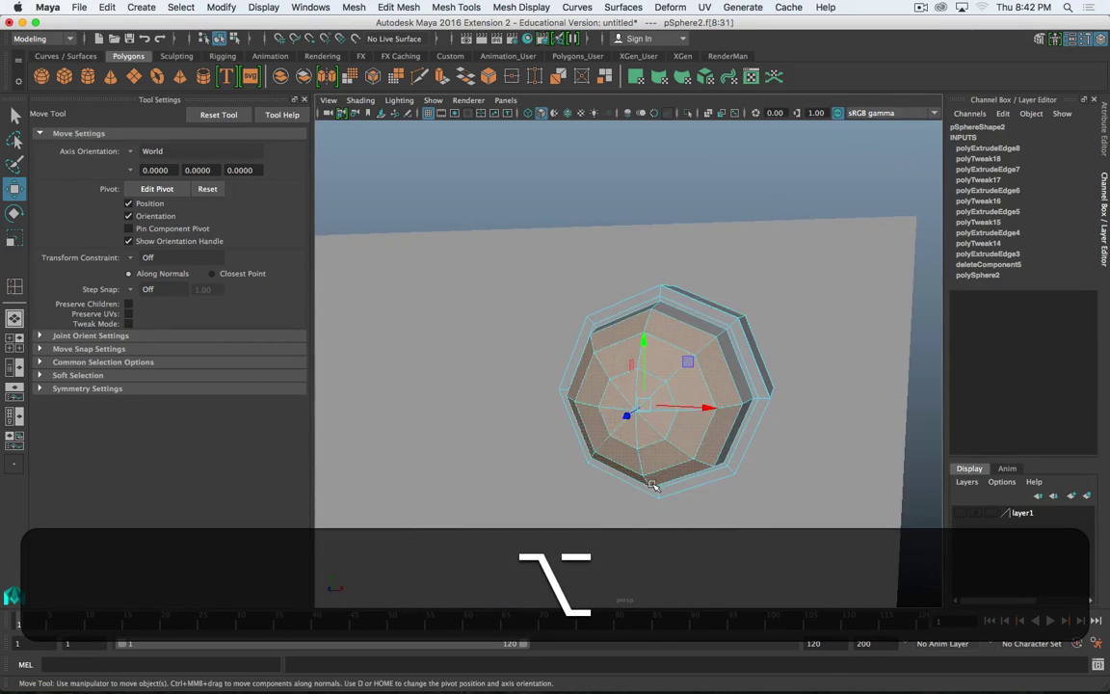
{"action": "right_click_drag", "start_coordinate": [679, 395], "coordinate": [680, 432], "text": "shift"}
{"action": "key", "text": "r"}
{"action": "left_click_drag", "start_coordinate": [690, 453], "coordinate": [501, 346]}
{"action": "left_click_drag", "start_coordinate": [627, 446], "coordinate": [624, 448]}
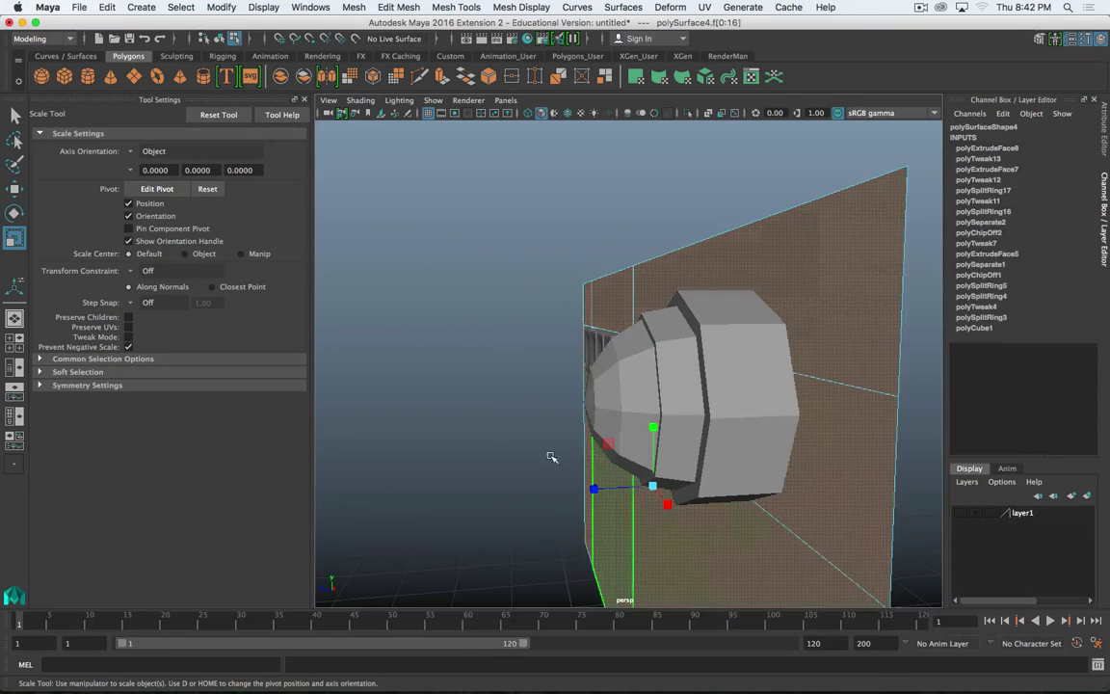
- Select the dome's two frontmost rows of faces, extrude them and scale them inward to form a second narrow band
{"action": "left_click", "coordinate": [469, 435]}
{"action": "left_click_drag", "start_coordinate": [783, 449], "coordinate": [726, 441], "text": "alt"}
{"action": "right_click_drag", "start_coordinate": [666, 313], "coordinate": [677, 359]}
{"action": "left_click_drag", "start_coordinate": [559, 389], "coordinate": [547, 405], "text": "alt"}
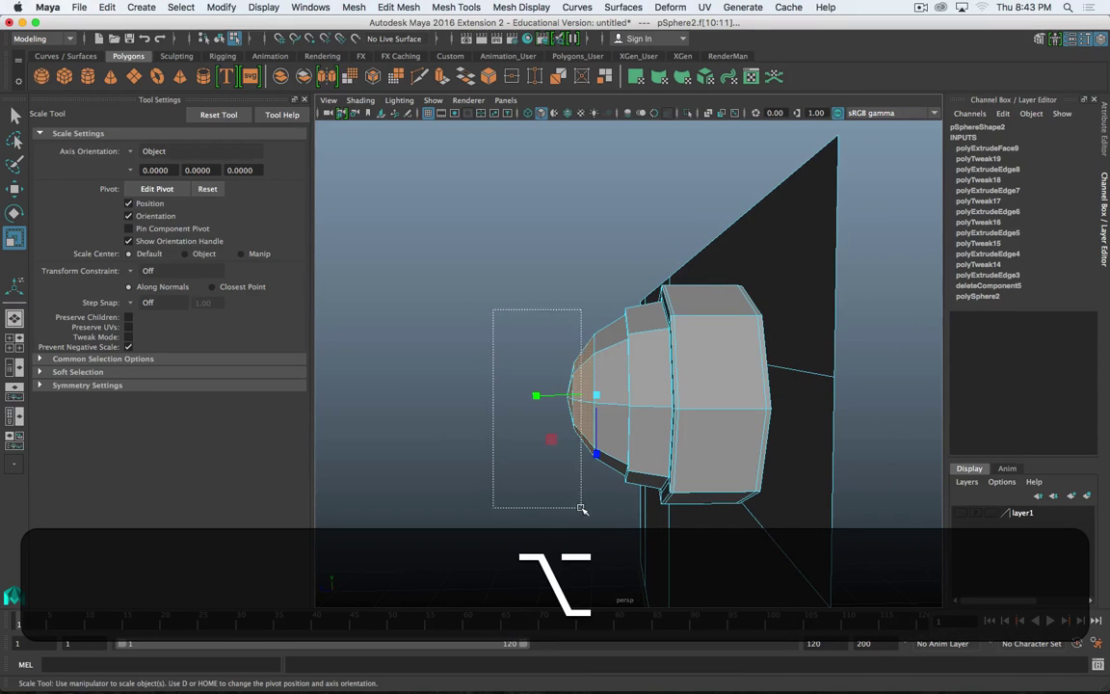
{"action": "left_click_drag", "start_coordinate": [581, 507], "coordinate": [728, 491]}
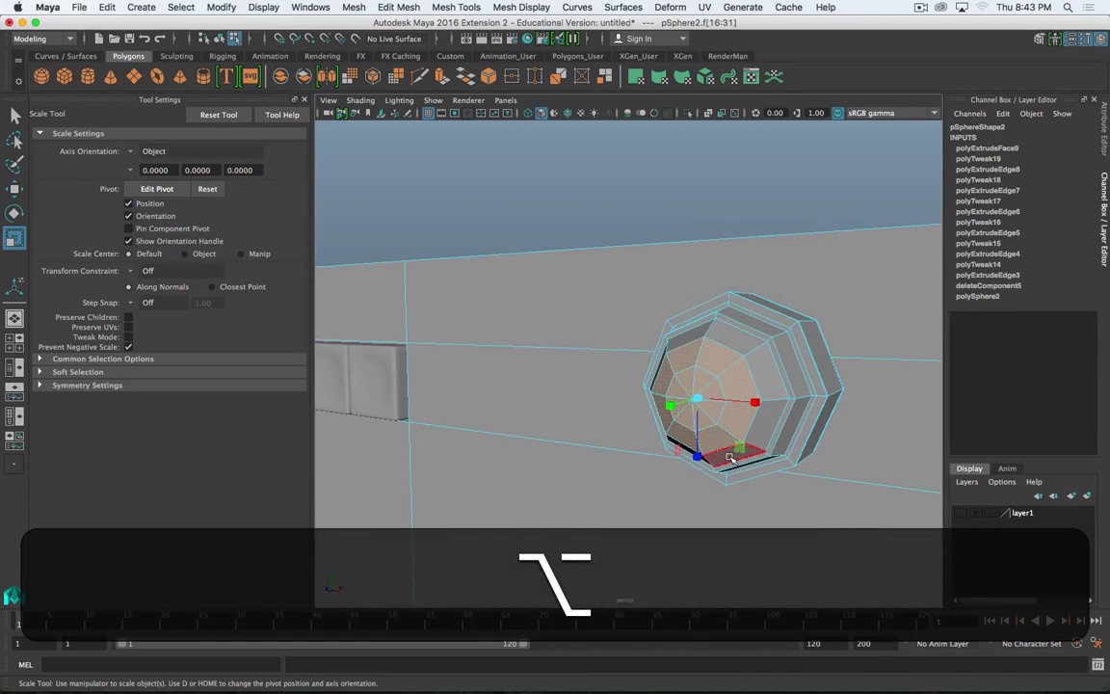
{"action": "key", "text": "g"}
{"action": "key", "text": "r"}
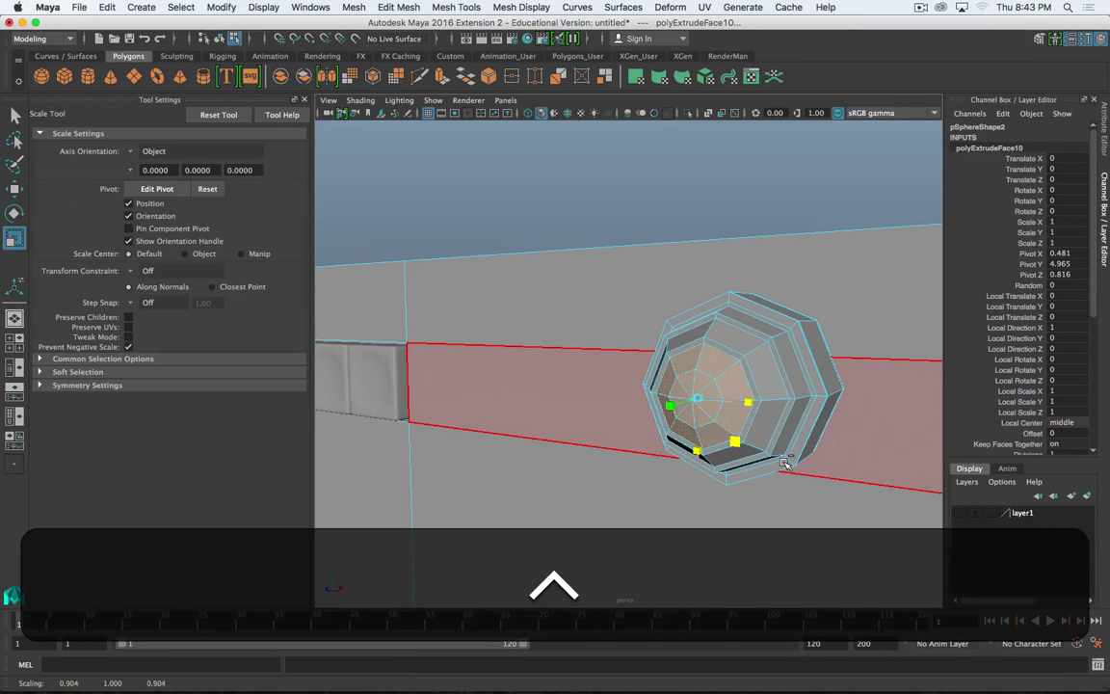
- Select the eight triangular faces at the dome's tip, extrude them and scale them inward to form a third narrow band
{"action": "right_click_drag", "start_coordinate": [785, 462], "coordinate": [637, 453], "text": "alt"}
{"action": "left_click_drag", "start_coordinate": [637, 452], "coordinate": [697, 471], "text": "alt"}
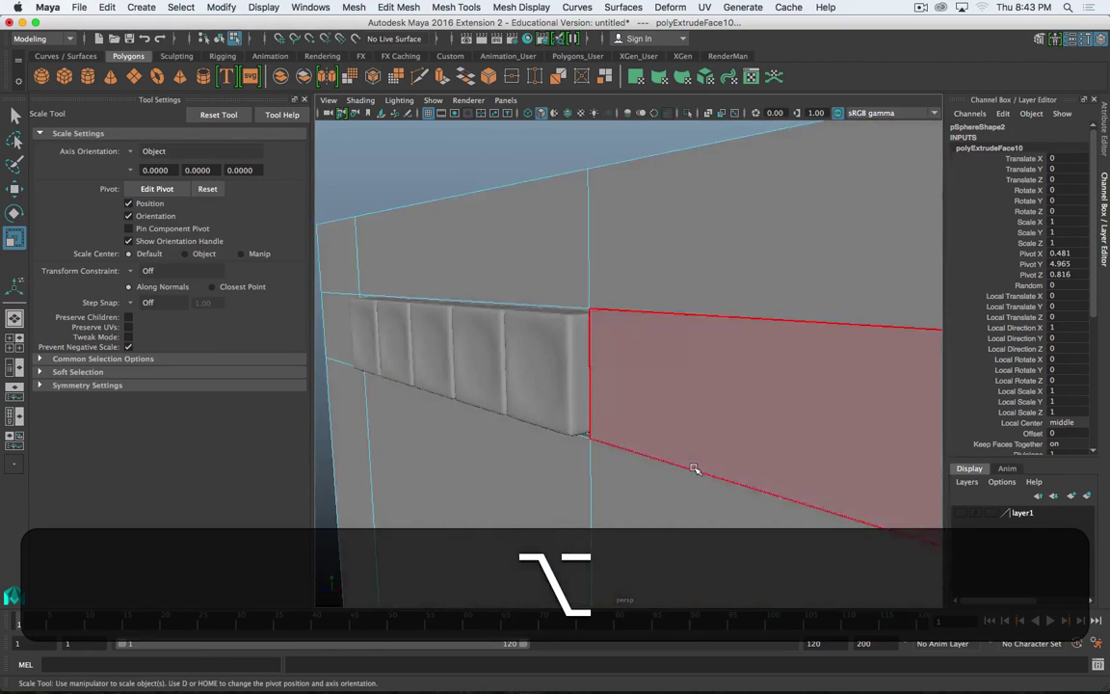
{"action": "right_click_drag", "start_coordinate": [697, 471], "coordinate": [840, 451], "text": "alt"}
{"action": "middle_click_drag", "start_coordinate": [840, 451], "coordinate": [781, 449], "text": "alt"}
{"action": "key", "text": "alt+f"}
{"action": "key", "text": "f"}
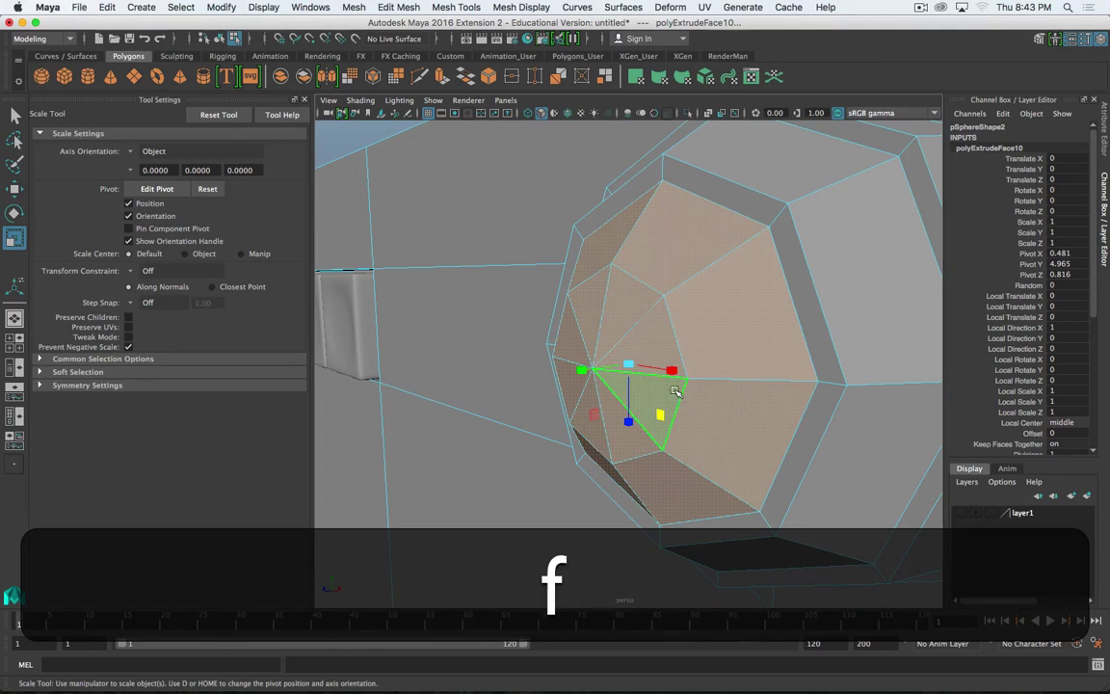
{"action": "left_click", "coordinate": [443, 391]}
{"action": "left_click", "coordinate": [648, 349]}
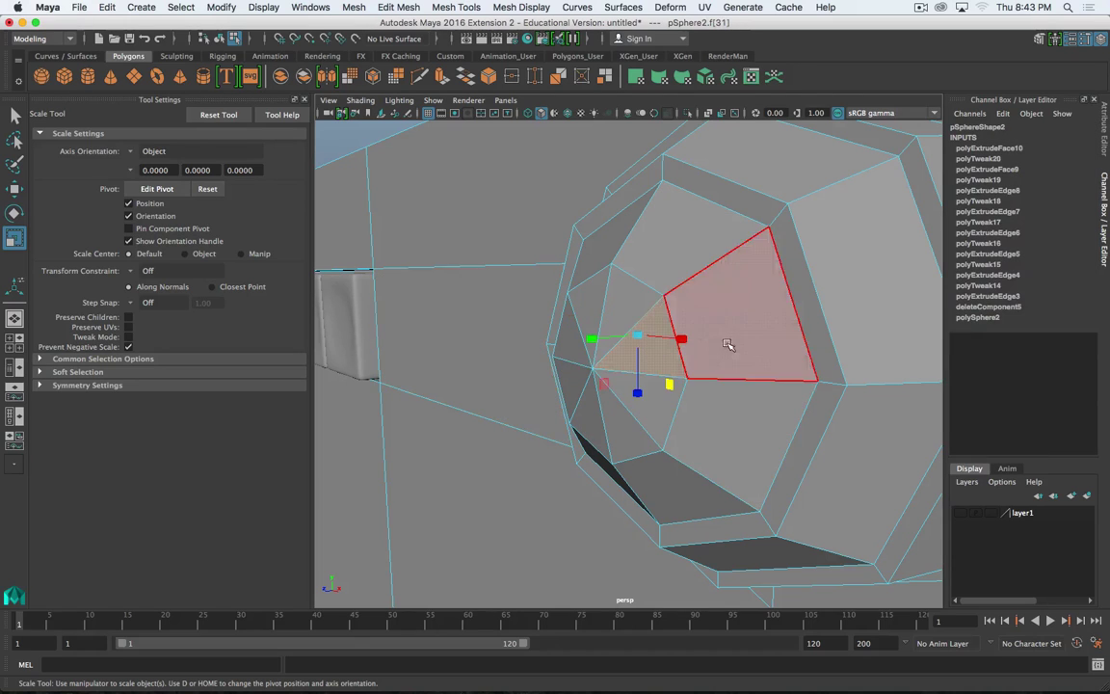
{"action": "left_click", "coordinate": [653, 416], "text": "shift"}
{"action": "left_click", "coordinate": [586, 445], "text": "shift"}
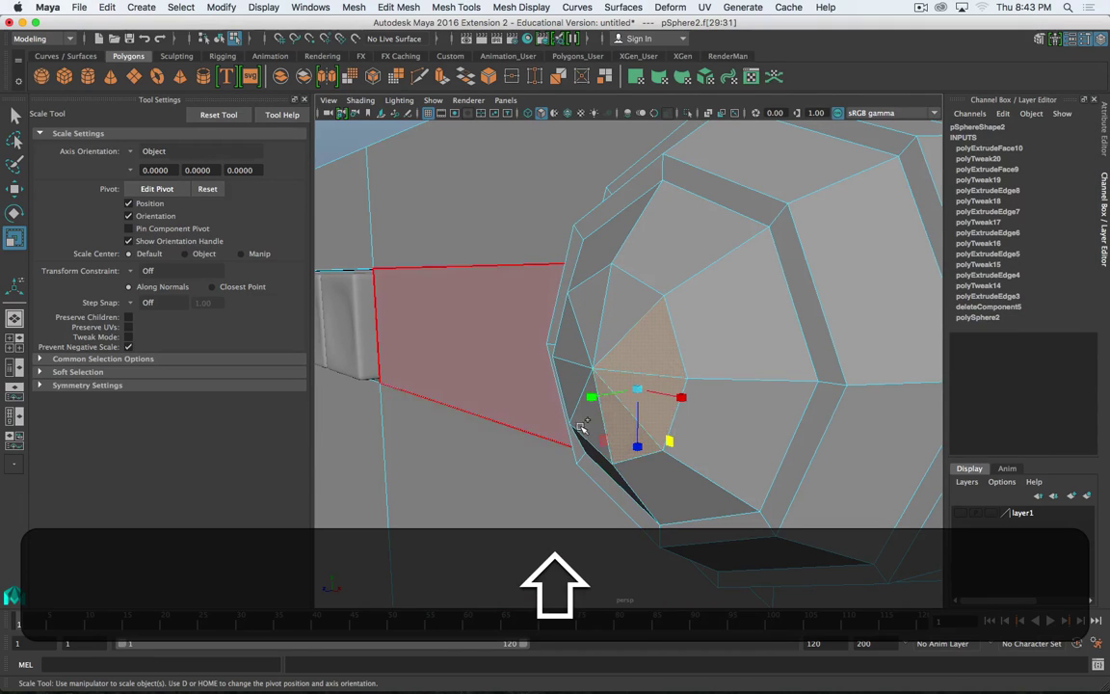
{"action": "left_click", "coordinate": [588, 424], "text": "shift"}
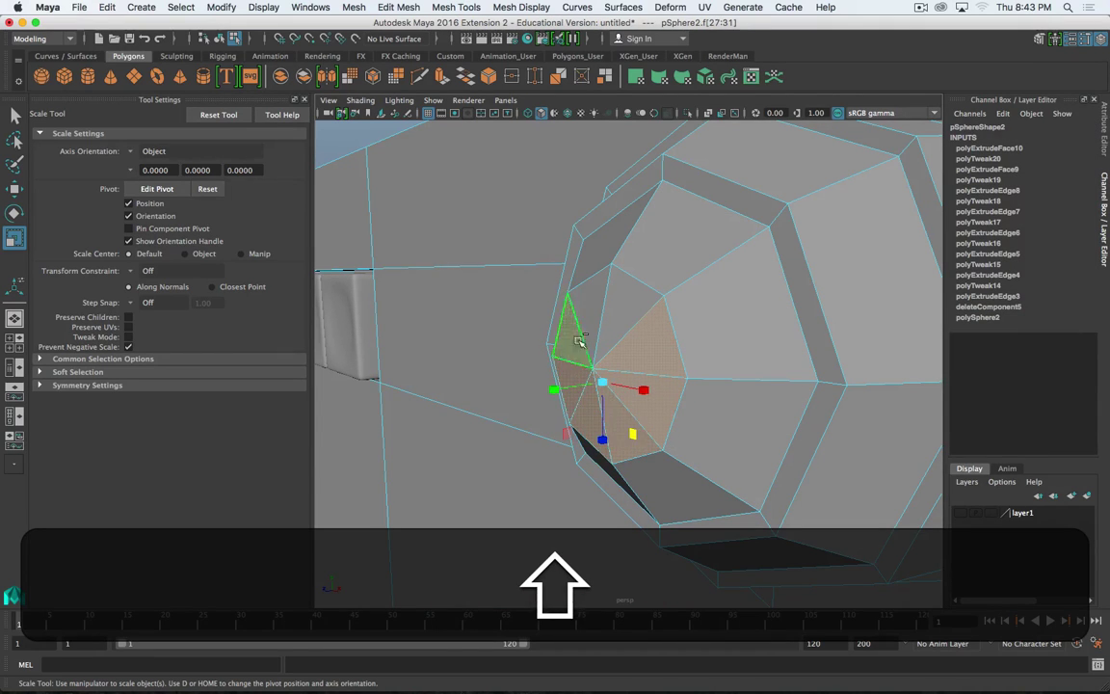
{"action": "left_click", "coordinate": [579, 340], "text": "shift"}
{"action": "left_click", "coordinate": [595, 316], "text": "shift"}
{"action": "left_click", "coordinate": [622, 311], "text": "shift"}
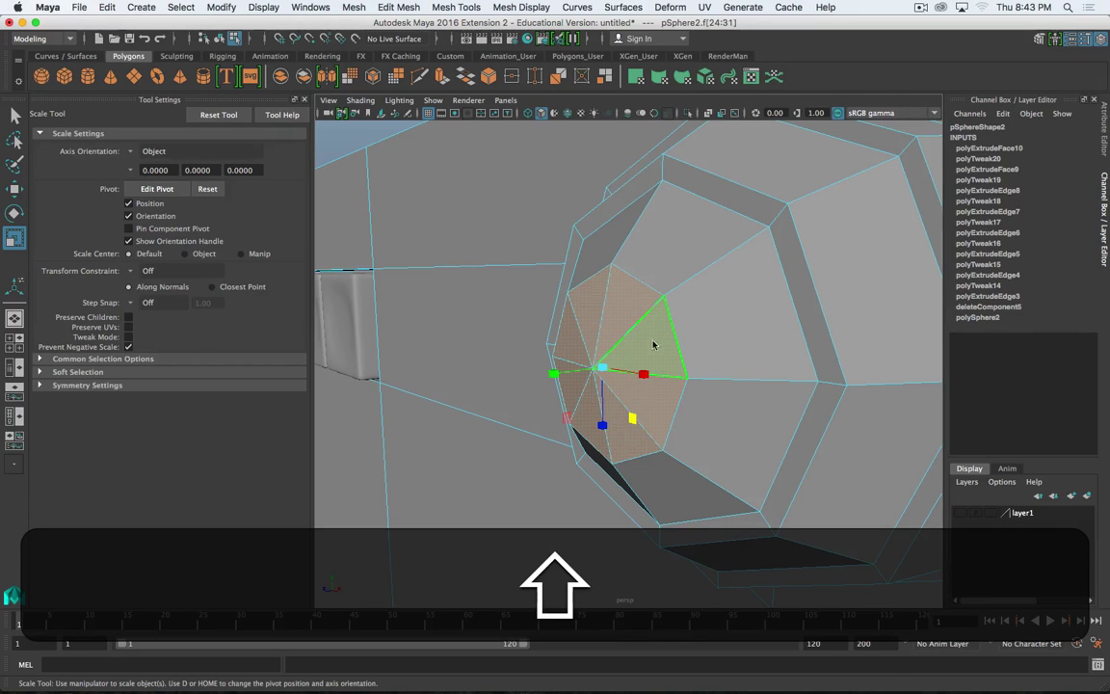
{"action": "right_click_drag", "start_coordinate": [653, 344], "coordinate": [656, 377], "text": "shift"}
{"action": "key", "text": "r"}
{"action": "middle_click_drag", "start_coordinate": [733, 425], "coordinate": [736, 424], "text": "alt"}
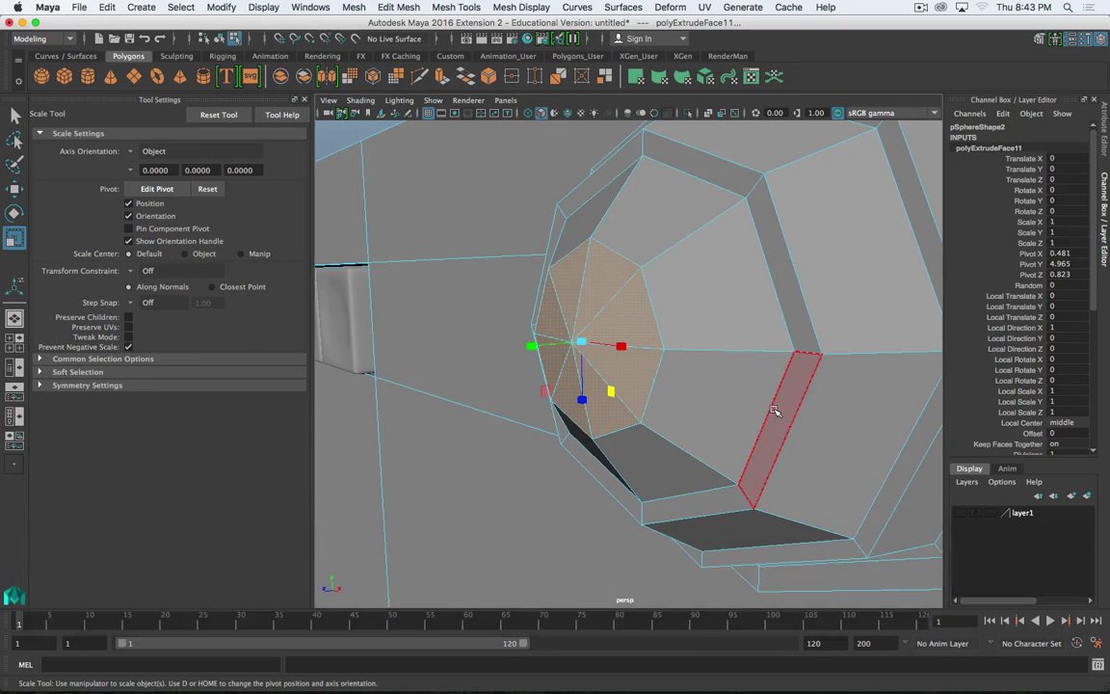
{"action": "middle_click_drag", "start_coordinate": [834, 389], "coordinate": [825, 387]}
{"action": "key", "text": "alt"}
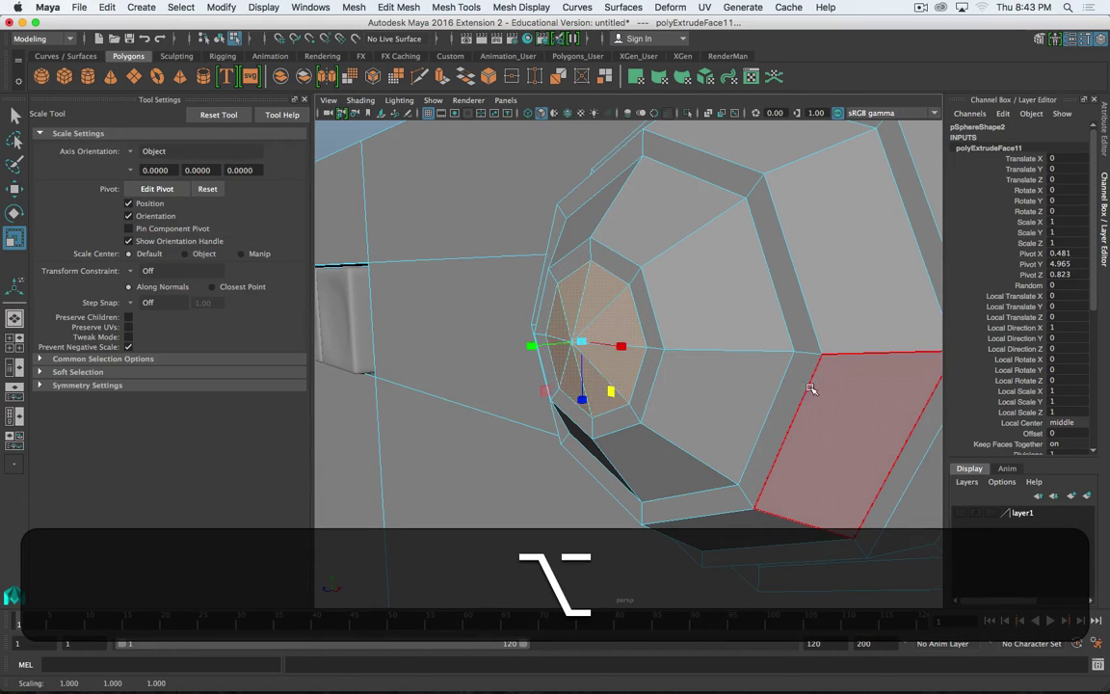
- Preview the banded dome smoothed and return it to the unsmoothed display
{"action": "right_click_drag", "start_coordinate": [811, 388], "coordinate": [758, 407], "text": "alt"}
{"action": "mouse_move", "coordinate": [705, 410]}
{"action": "left_mouse_down", "text": "alt"}
{"action": "mouse_move", "coordinate": [642, 405]}
{"action": "mouse_move", "coordinate": [719, 408]}
{"action": "left_mouse_up", "text": "alt"}
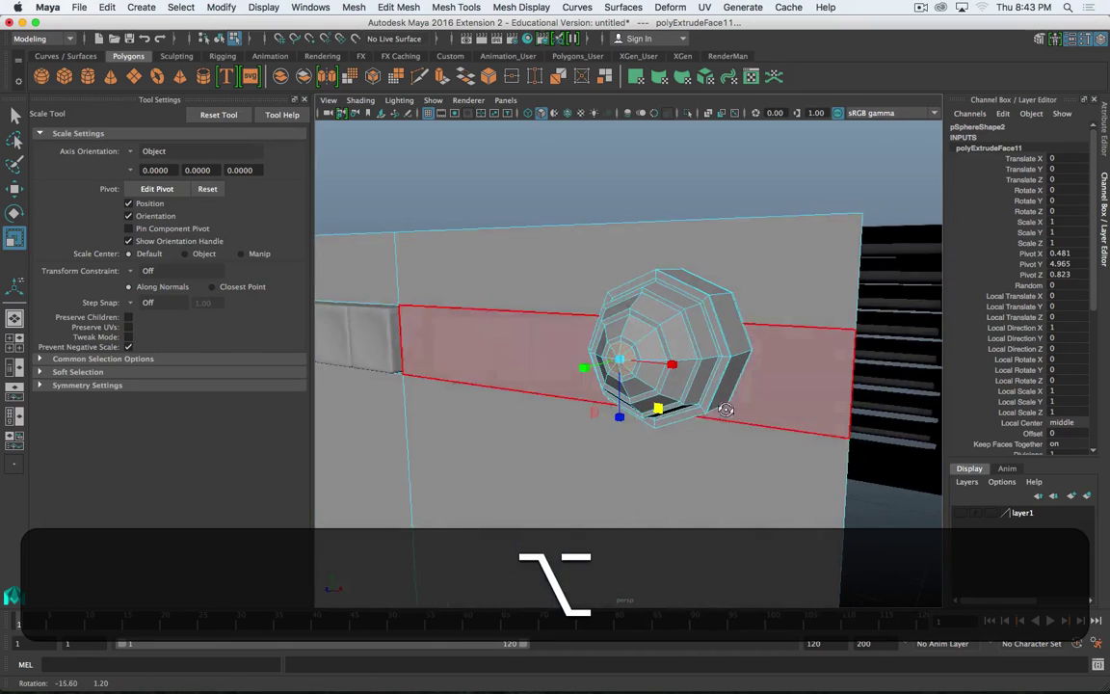
{"action": "right_click_drag", "start_coordinate": [675, 405], "coordinate": [727, 392], "text": "alt"}
{"action": "key", "text": "3"}
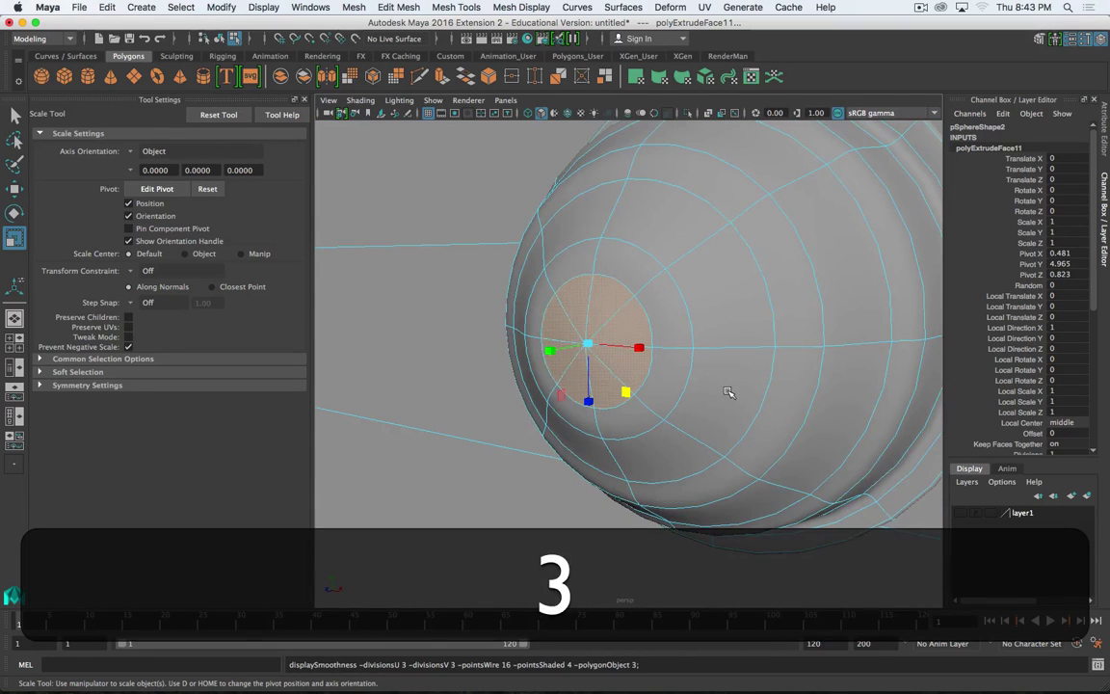
{"action": "key", "text": "1"}
- Activate the Insert Edge Loop Tool on the dome with its position kept at a relative distance from the edge
{"action": "left_click_drag", "start_coordinate": [709, 304], "coordinate": [648, 313], "text": "alt"}
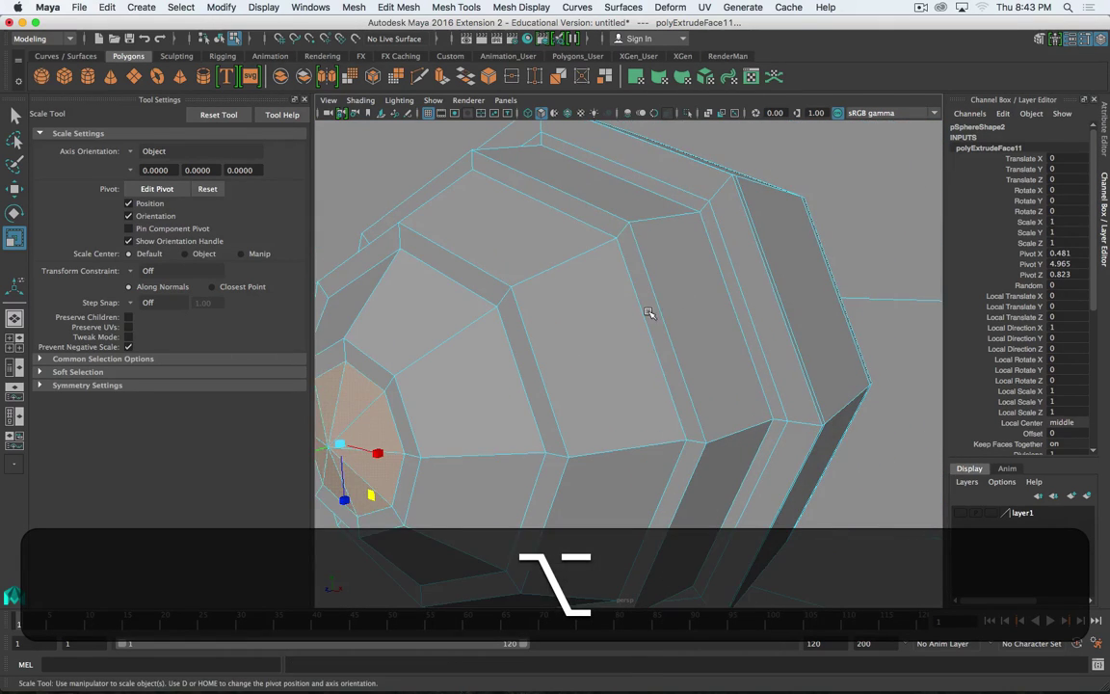
{"action": "left_click_drag", "start_coordinate": [636, 252], "coordinate": [645, 216], "text": "alt"}
{"action": "left_click_drag", "start_coordinate": [637, 289], "coordinate": [659, 282], "text": "alt"}
{"action": "right_click_drag", "start_coordinate": [659, 282], "coordinate": [654, 240], "text": "shift"}
{"action": "right_click", "coordinate": [653, 280]}
{"action": "left_click_drag", "start_coordinate": [654, 240], "coordinate": [654, 339], "text": "alt"}
{"action": "scroll", "coordinate": [639, 313], "scroll_direction": "down", "scroll_amount": 5}
{"action": "scroll", "coordinate": [654, 339], "scroll_direction": "up", "scroll_amount": 5}
{"action": "scroll", "coordinate": [655, 342], "scroll_direction": "down", "scroll_amount": 5}
{"action": "scroll", "coordinate": [656, 386], "scroll_direction": "up", "scroll_amount": 8, "text": "alt"}
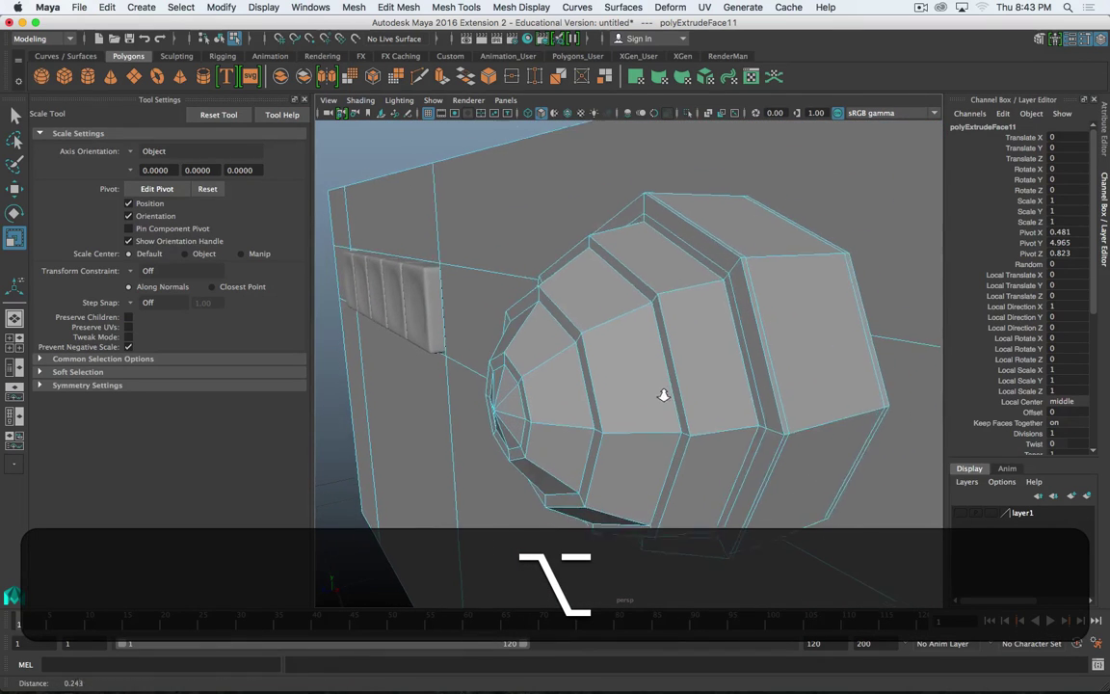
{"action": "left_click", "coordinate": [690, 287]}
{"action": "right_click_drag", "start_coordinate": [690, 287], "coordinate": [690, 370], "text": "shift"}
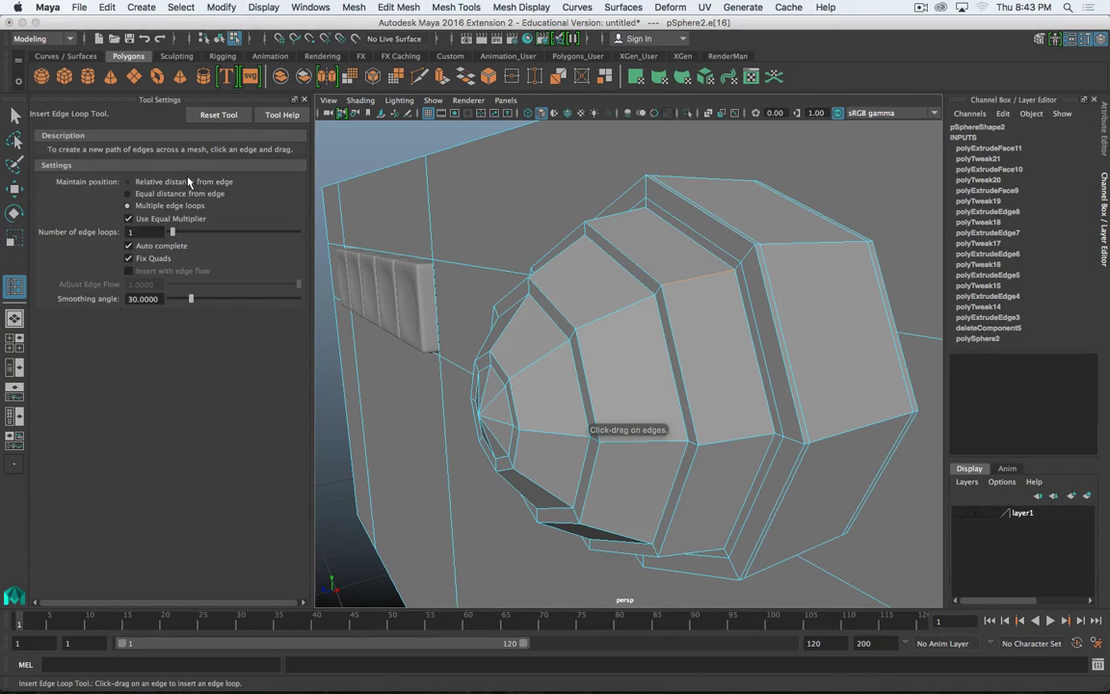
- Insert four supporting edge loops close to both borders of the dome's rearmost narrow band
{"action": "mouse_move", "coordinate": [677, 286]}
{"action": "left_mouse_down"}
{"action": "mouse_move", "coordinate": [649, 303]}
{"action": "mouse_move", "coordinate": [662, 290]}
{"action": "left_mouse_up"}
{"action": "scroll", "coordinate": [607, 315], "scroll_direction": "up", "scroll_amount": 3}
{"action": "scroll", "coordinate": [608, 317], "scroll_direction": "down", "scroll_amount": 3}
{"action": "mouse_move", "coordinate": [612, 320]}
{"action": "right_mouse_down", "text": "alt"}
{"action": "mouse_move", "coordinate": [607, 333]}
{"action": "mouse_move", "coordinate": [613, 323]}
{"action": "right_mouse_up", "text": "alt"}
{"action": "scroll", "coordinate": [614, 324], "scroll_direction": "down", "scroll_amount": 5}
{"action": "left_click_drag", "start_coordinate": [614, 320], "coordinate": [626, 326], "text": "alt"}
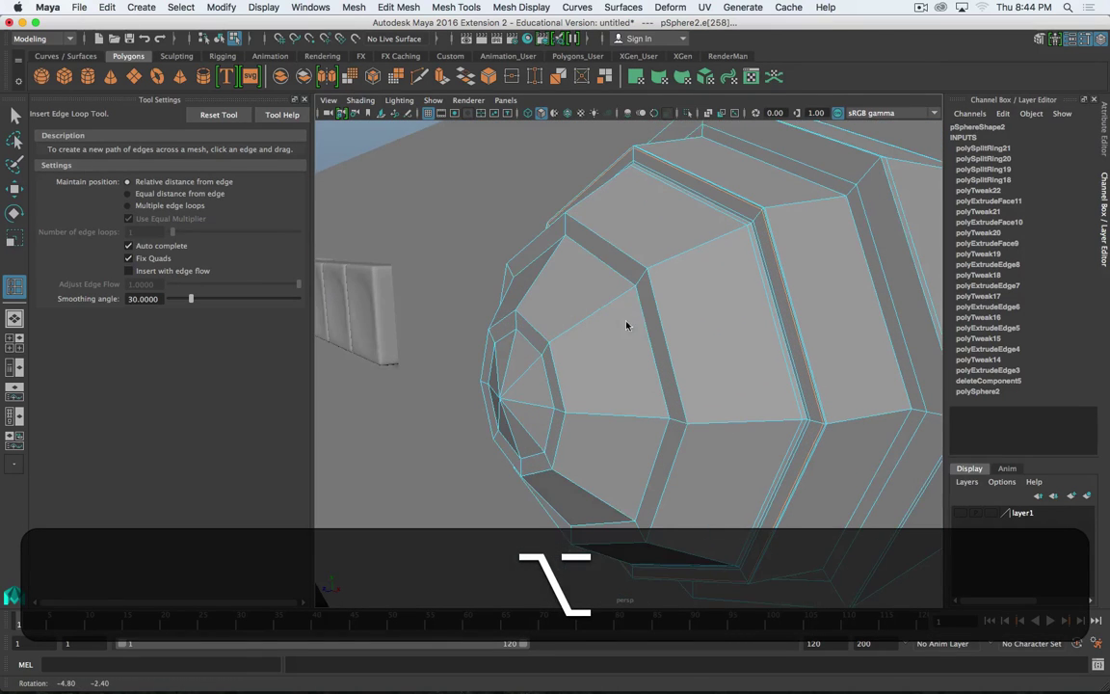
- Insert four supporting edge loops close to both borders of the dome's middle narrow band
{"action": "left_click", "coordinate": [652, 272]}
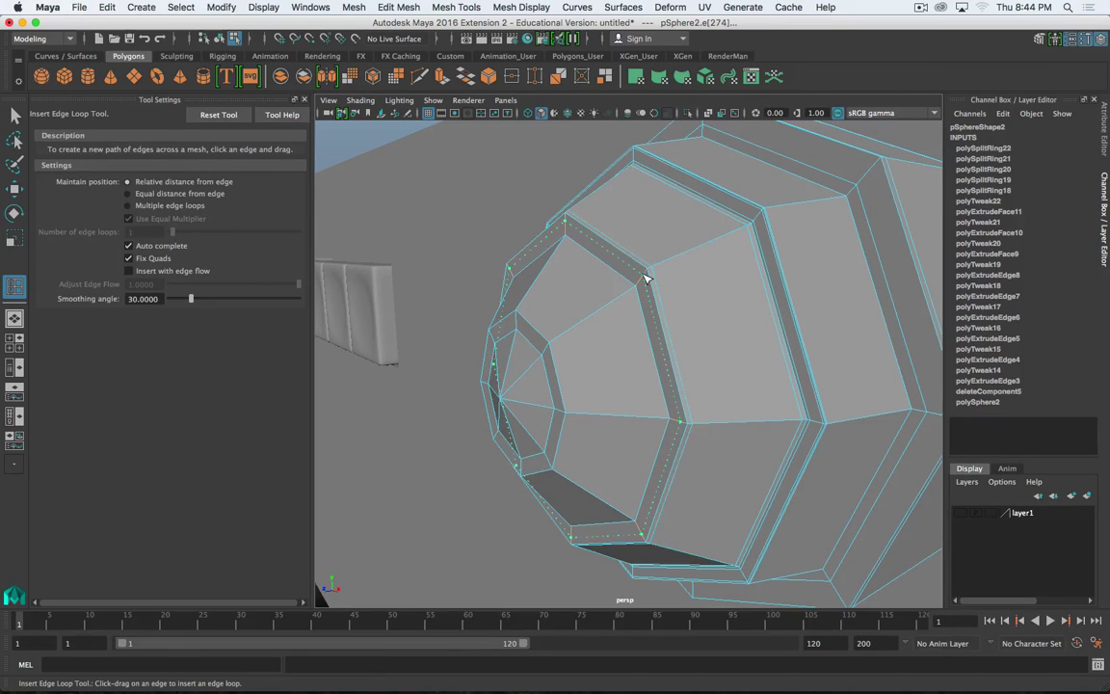
{"action": "left_click", "coordinate": [646, 276]}
{"action": "left_click", "coordinate": [642, 285]}
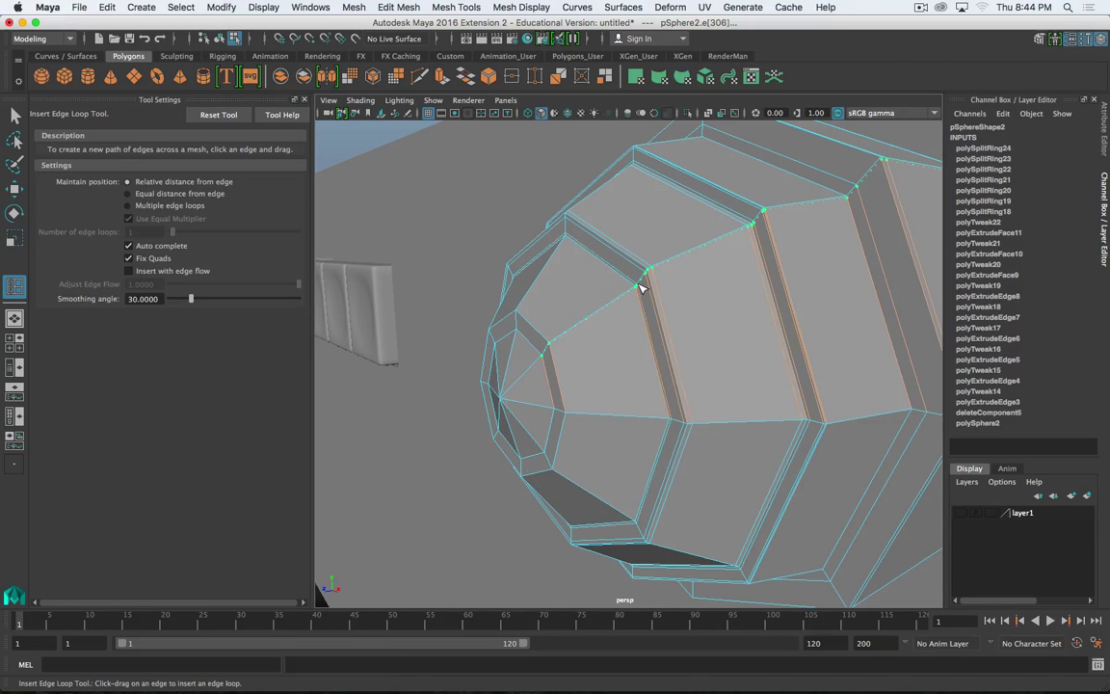
{"action": "key", "text": "z"}
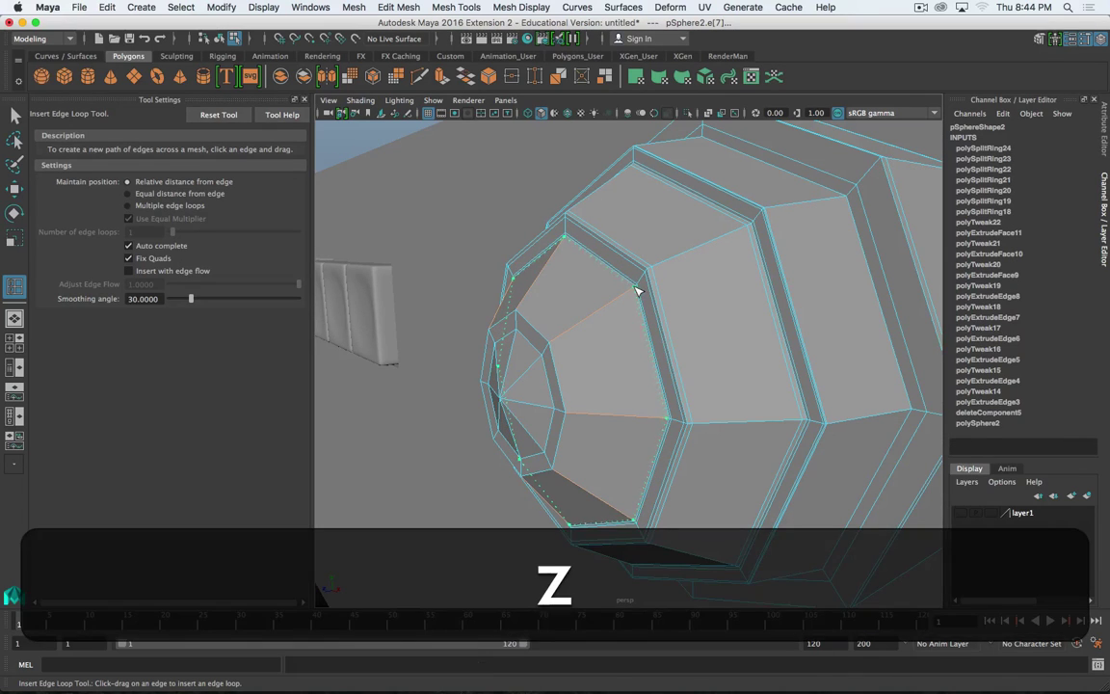
{"action": "left_click", "coordinate": [635, 289]}
- Insert three supporting edge loops at the borders of the narrow band around the dome's tip
{"action": "left_click", "coordinate": [554, 340]}
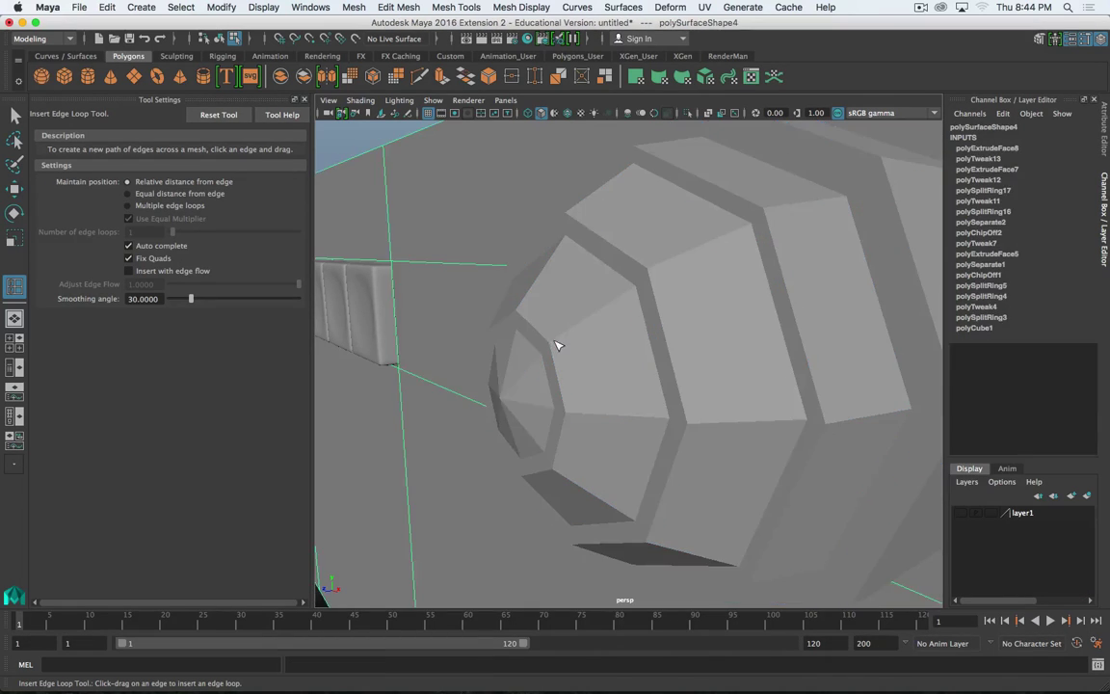
{"action": "left_click", "coordinate": [558, 340]}
{"action": "left_click_drag", "start_coordinate": [561, 340], "coordinate": [559, 337]}
{"action": "left_click", "coordinate": [555, 348]}
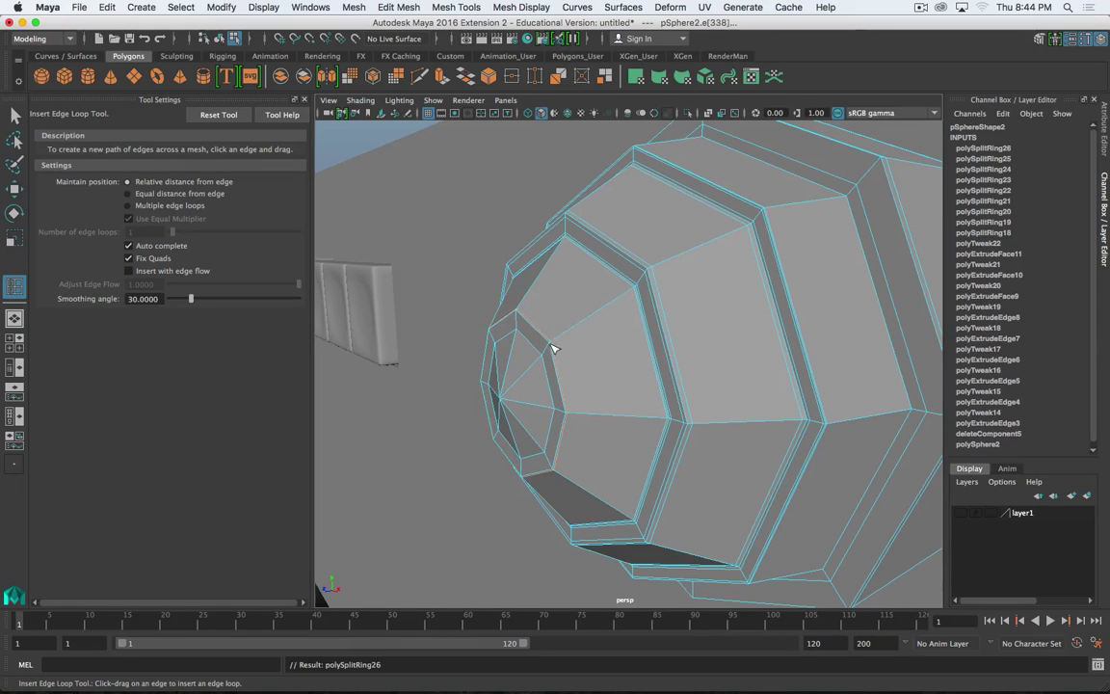
{"action": "left_click", "coordinate": [549, 349]}
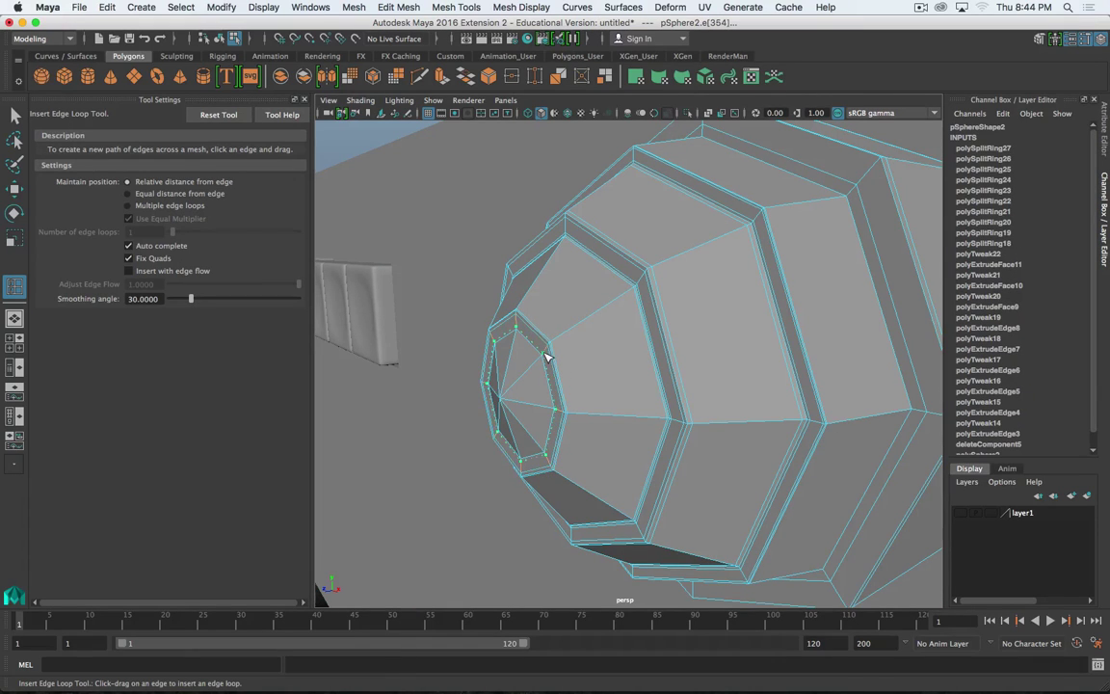
{"action": "left_click", "coordinate": [546, 357]}
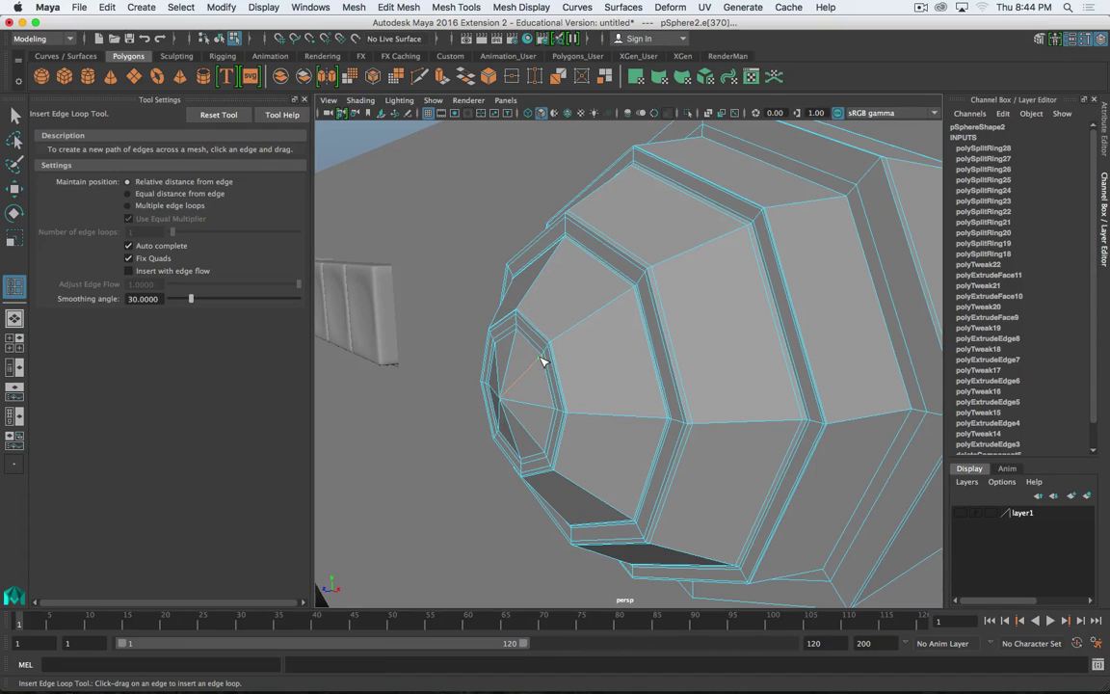
{"action": "key", "text": "z"}
- Display the light smoothed, return to object mode, deselect it and examine its bands against the front panel
{"action": "left_click_drag", "start_coordinate": [539, 369], "coordinate": [551, 362], "text": "alt"}
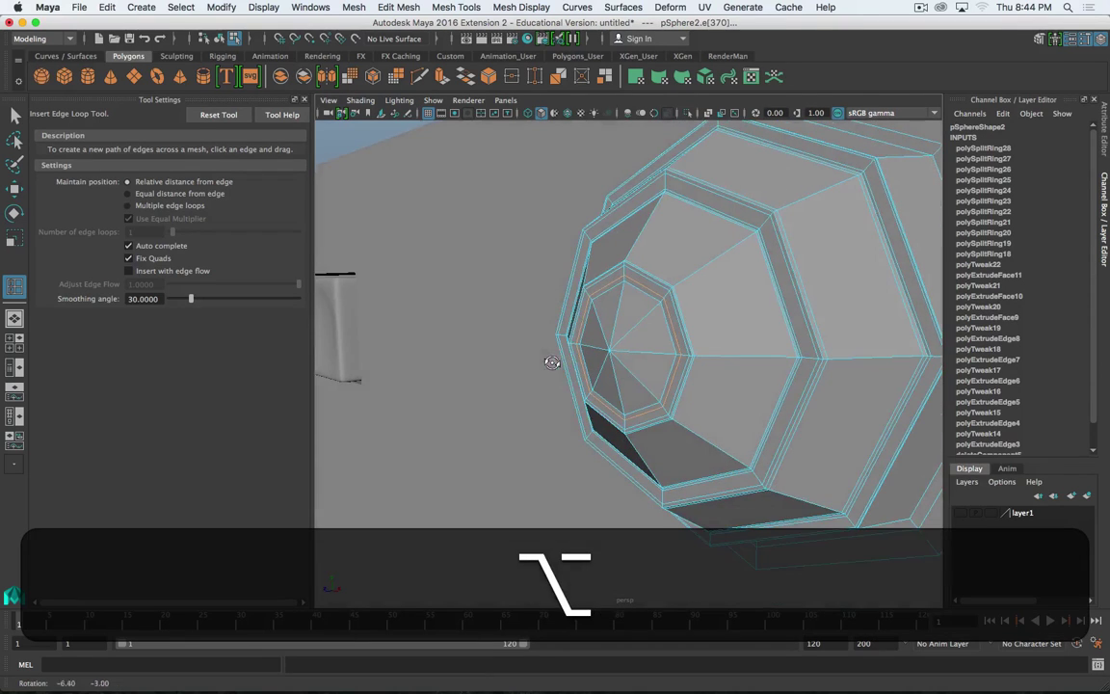
{"action": "key", "text": "3"}
{"action": "key", "text": "q"}
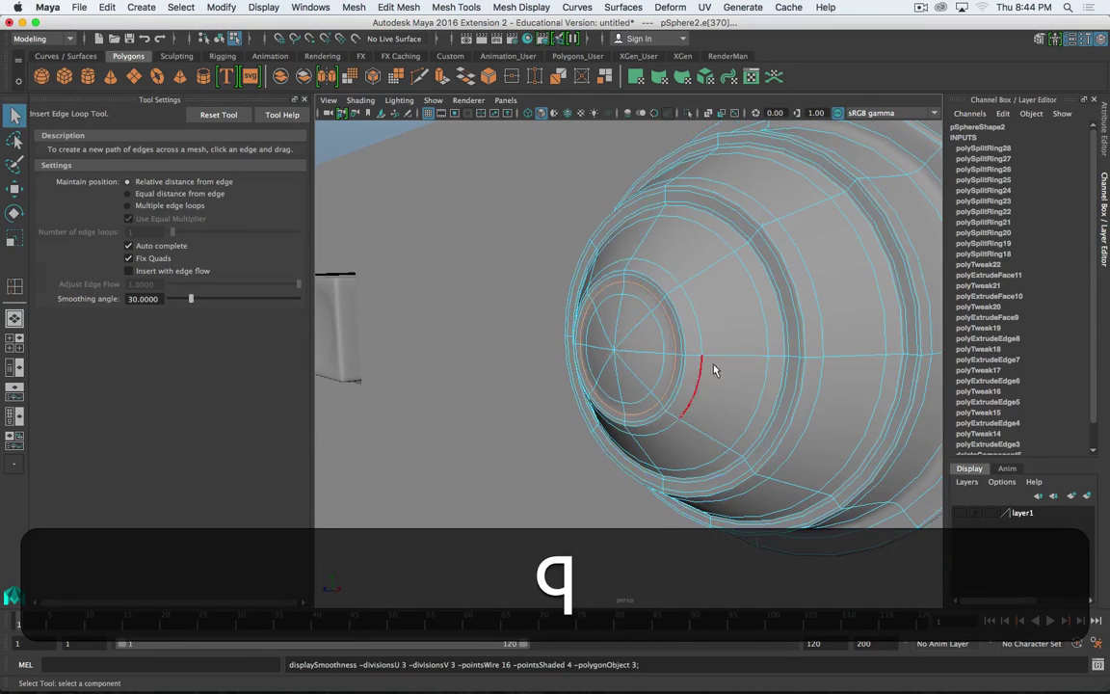
{"action": "right_click_drag", "start_coordinate": [718, 314], "coordinate": [753, 300]}
{"action": "key", "text": "3"}
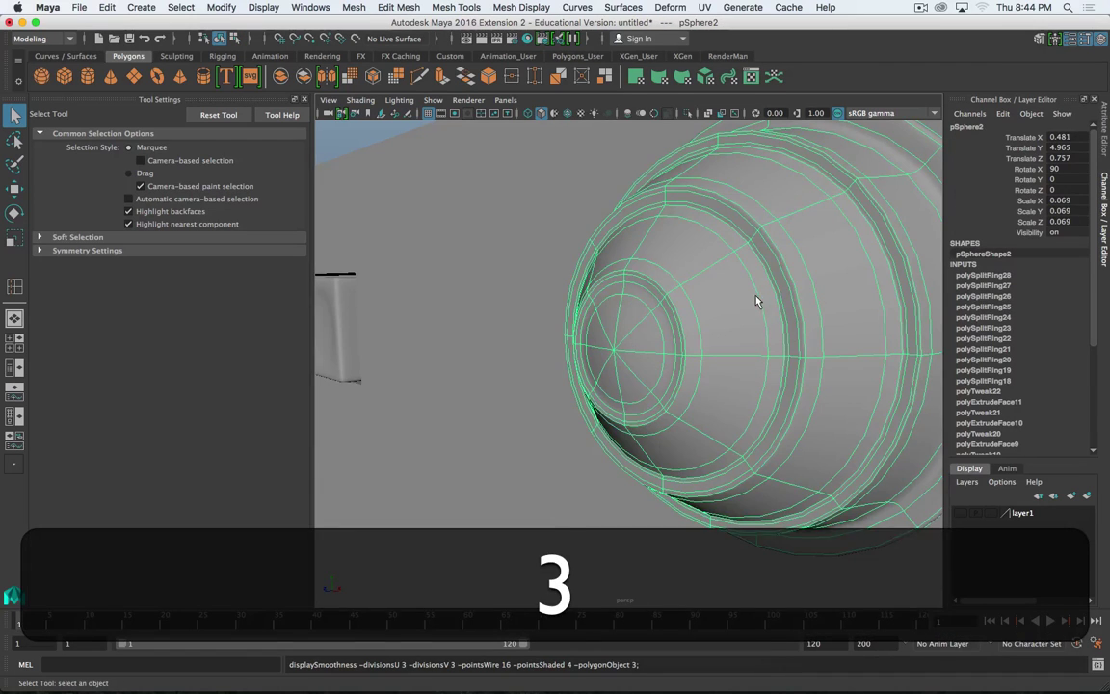
{"action": "scroll", "coordinate": [753, 308], "scroll_direction": "down", "scroll_amount": 5}
{"action": "left_click", "coordinate": [644, 295]}
{"action": "scroll", "coordinate": [651, 318], "scroll_direction": "up", "scroll_amount": 5}
{"action": "left_click_drag", "start_coordinate": [672, 323], "coordinate": [625, 330], "text": "alt"}
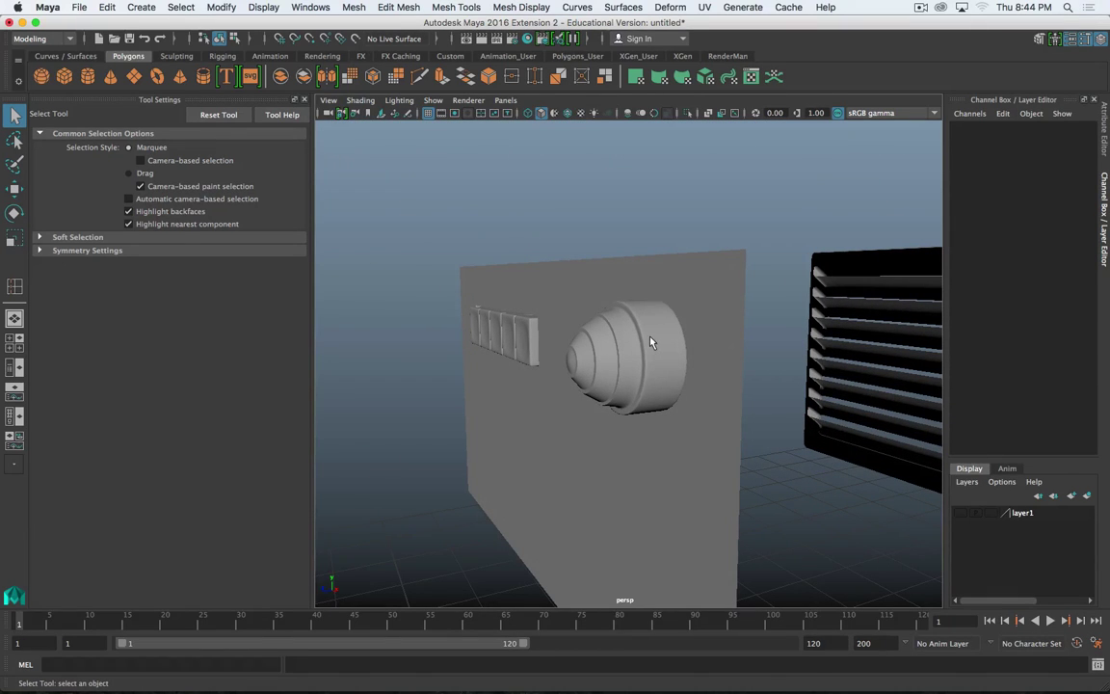
{"action": "key", "text": "3"}
- Select the light, frame it and return it to the unsmoothed display
{"action": "left_click", "coordinate": [650, 342]}
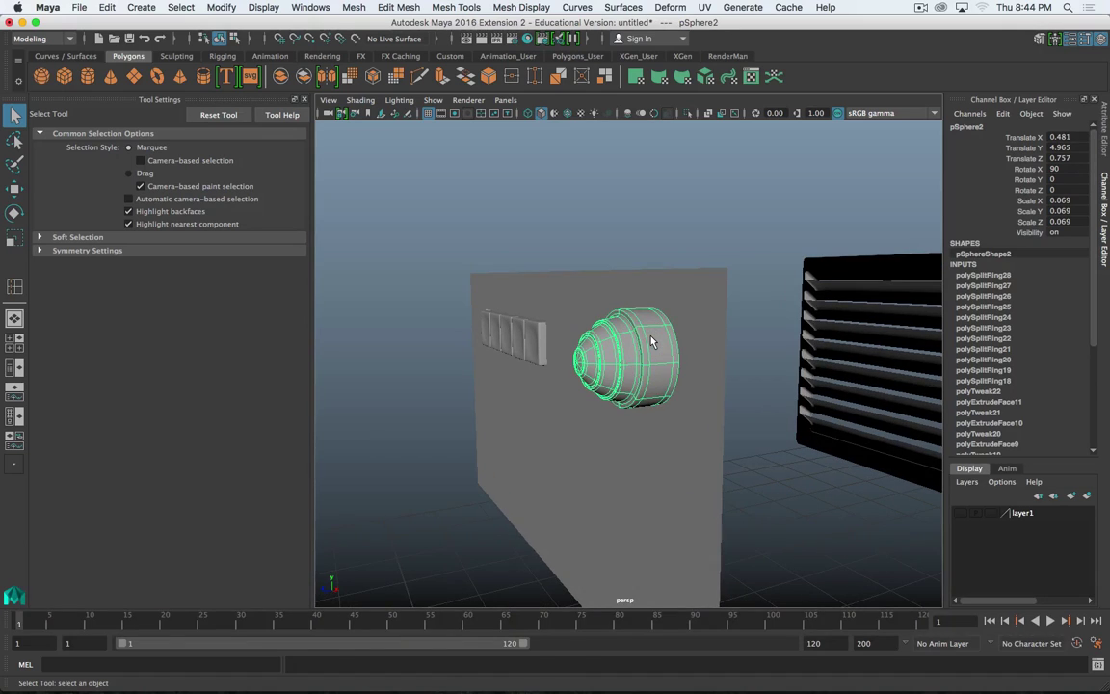
{"action": "key", "text": "f"}
{"action": "middle_click_drag", "start_coordinate": [646, 344], "coordinate": [706, 304], "text": "alt"}
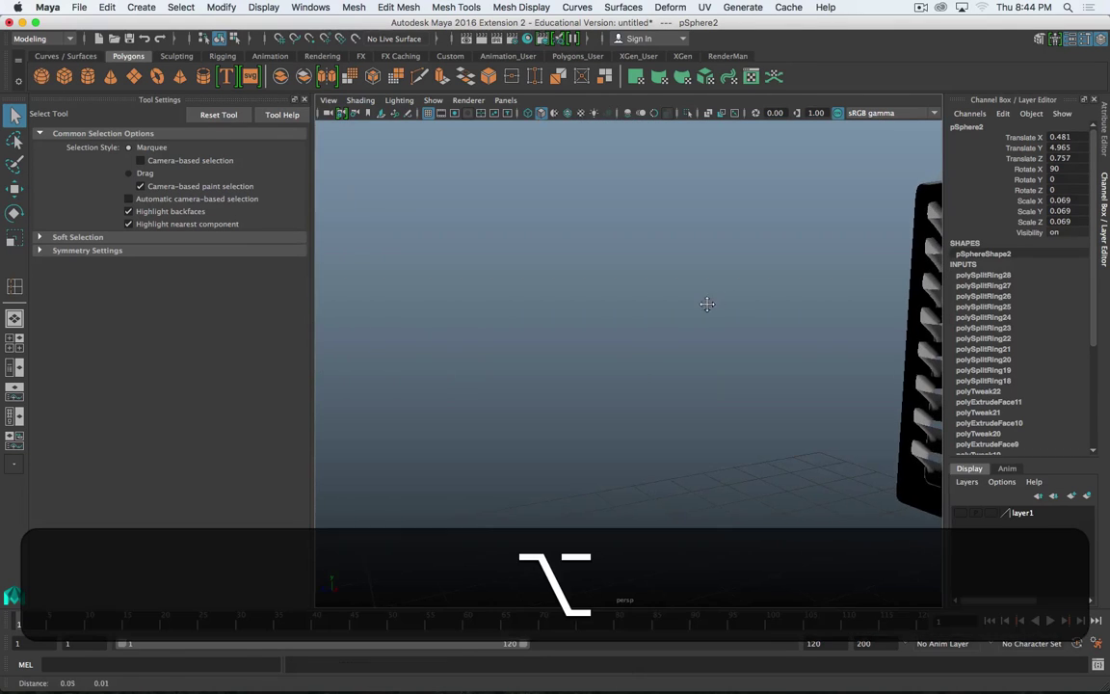
{"action": "left_click_drag", "start_coordinate": [704, 310], "coordinate": [549, 374], "text": "alt"}
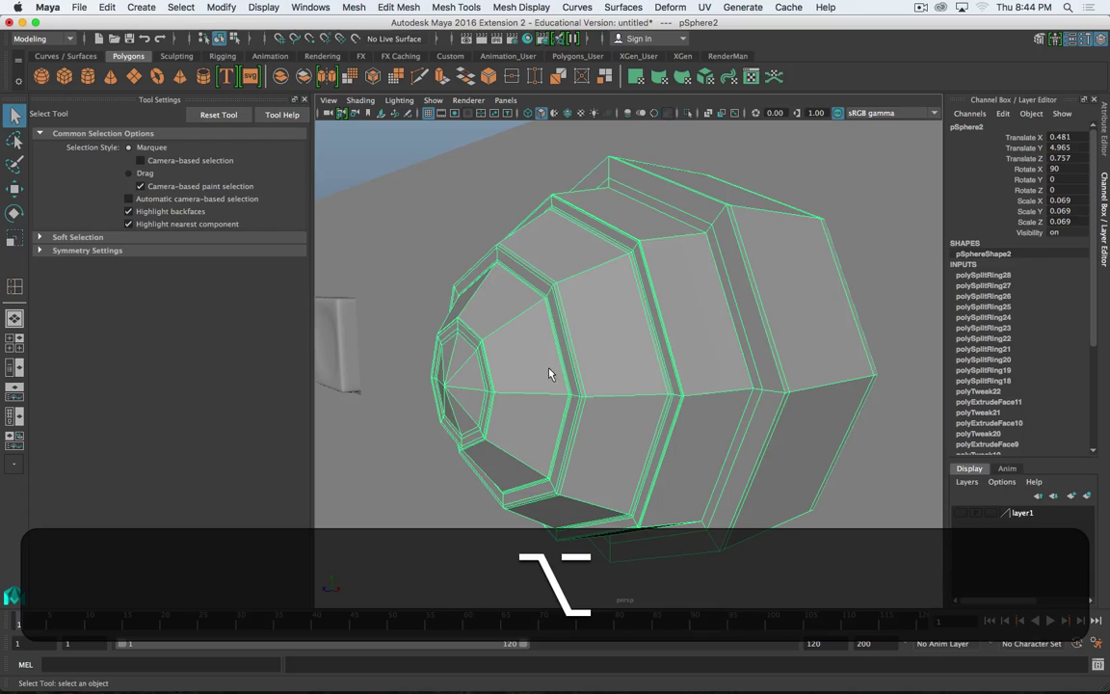
- Extrude the narrow ring of faces between the light's dome and its flange and push it slightly back toward the panel
{"action": "key", "text": "w"}
{"action": "right_click", "coordinate": [724, 260]}
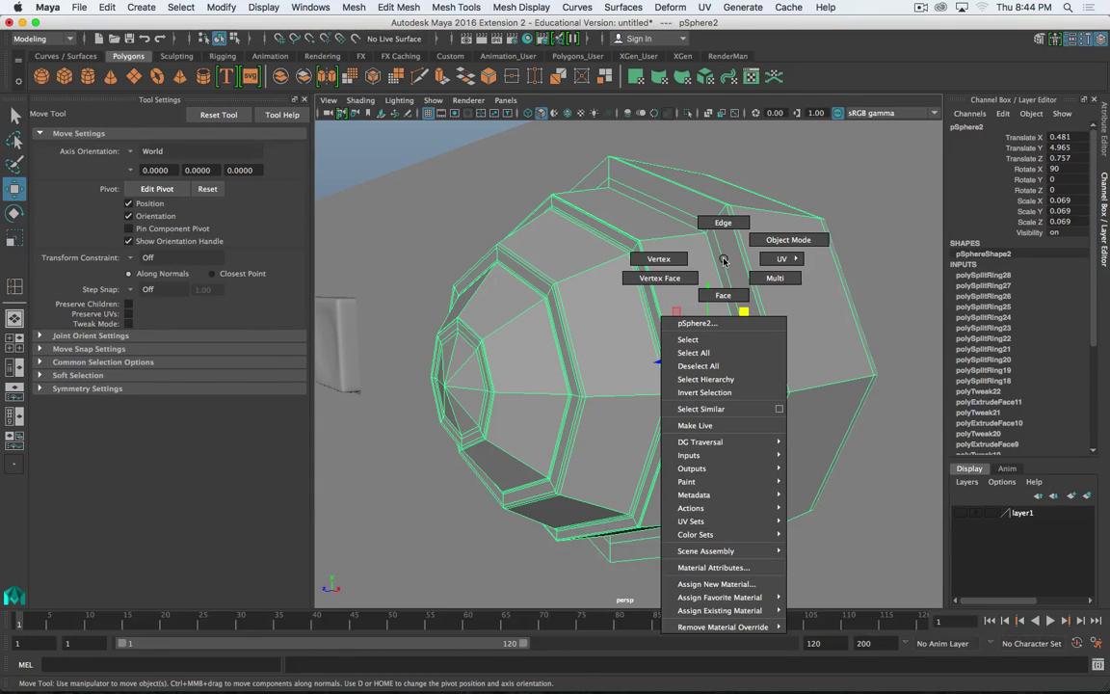
{"action": "left_click", "coordinate": [725, 295]}
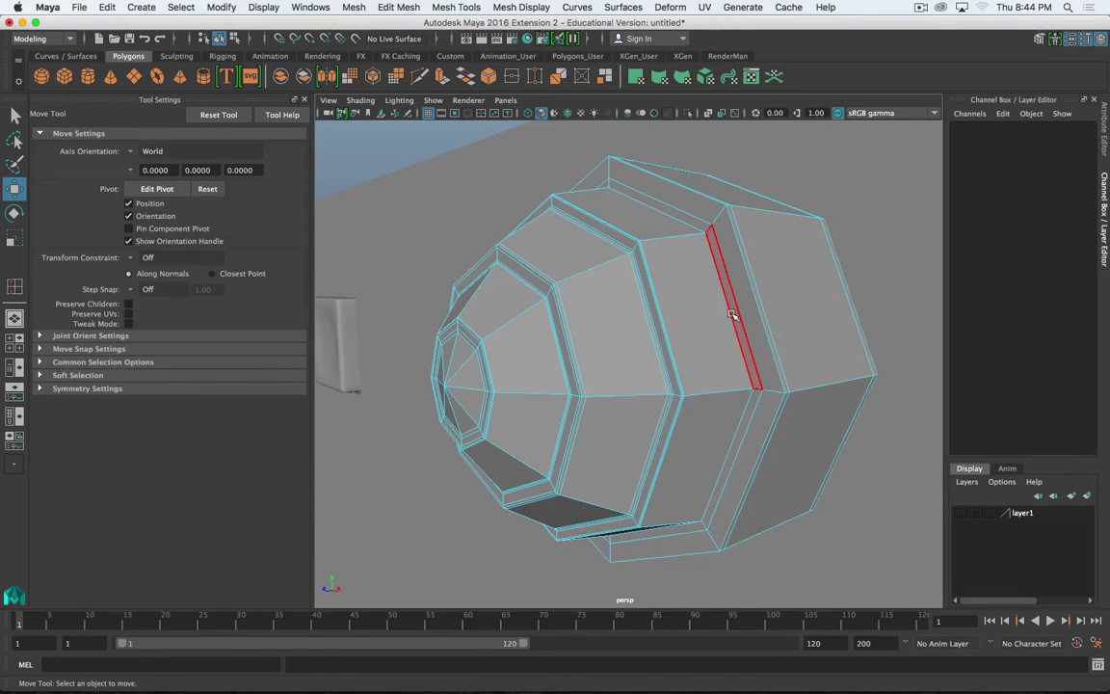
{"action": "left_click", "coordinate": [734, 313]}
{"action": "left_click", "coordinate": [753, 362]}
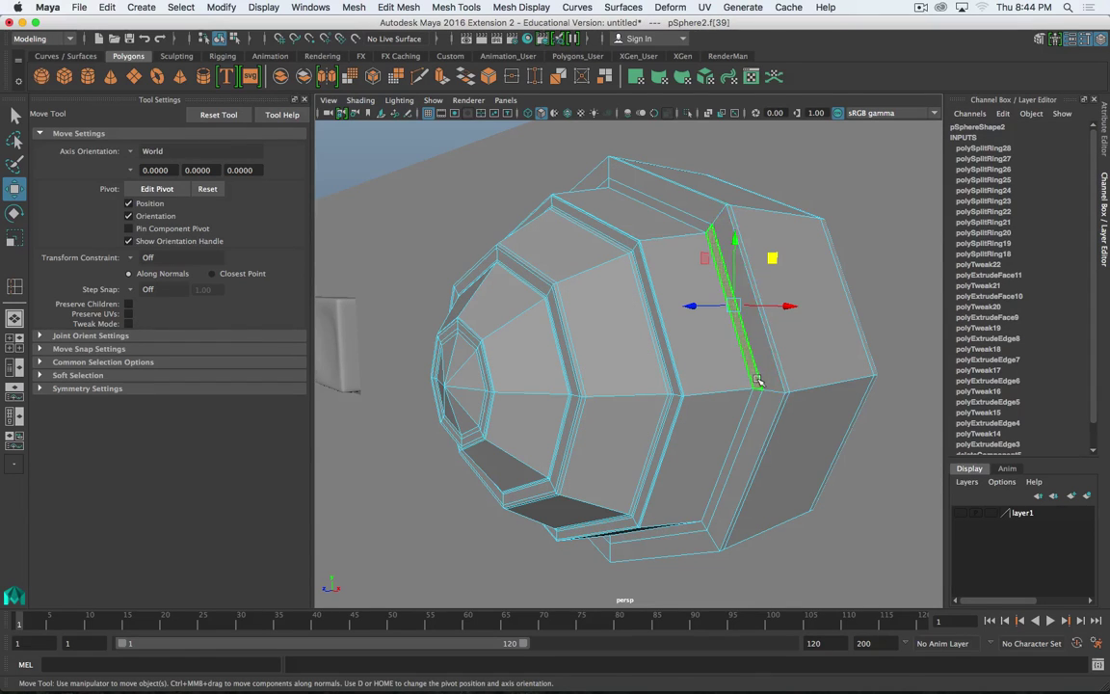
{"action": "left_click", "coordinate": [744, 427], "text": "shift"}
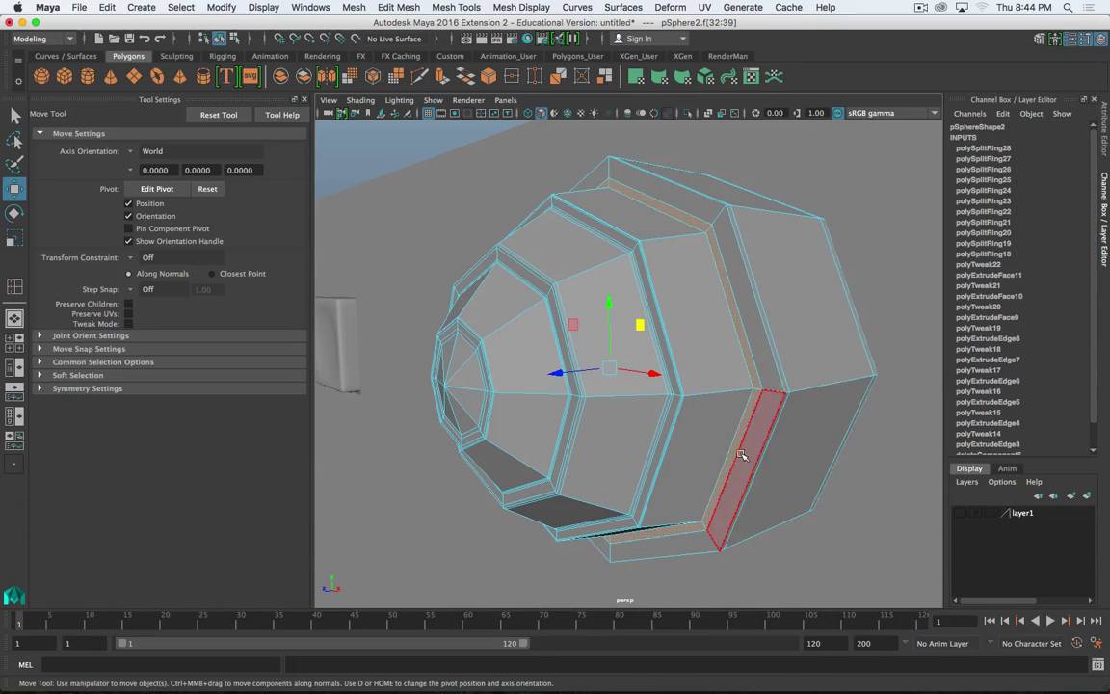
{"action": "right_click", "coordinate": [734, 449], "text": "shift"}
{"action": "left_click", "coordinate": [734, 431]}
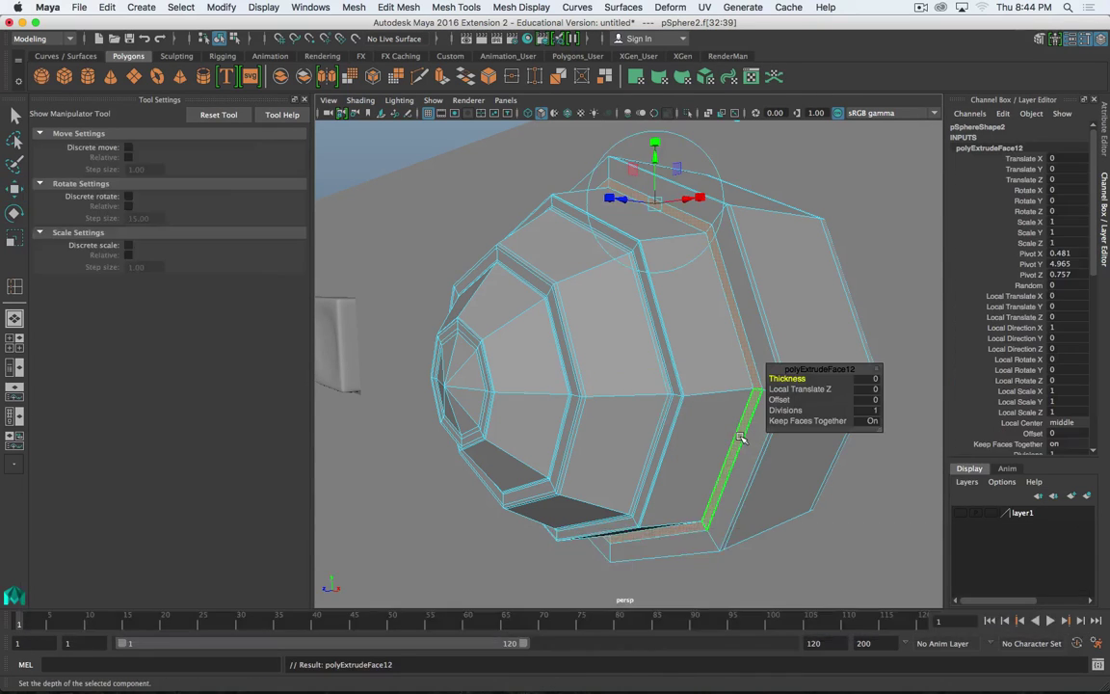
{"action": "key", "text": "w"}
{"action": "left_click_drag", "start_coordinate": [578, 377], "coordinate": [561, 374]}
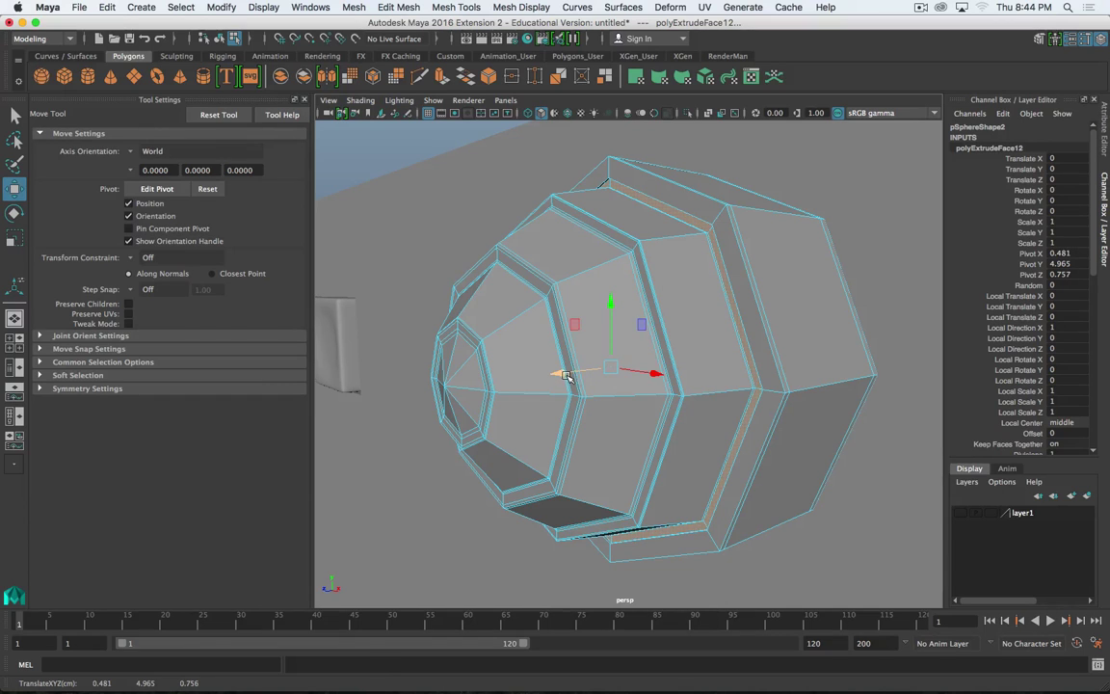
- Extrude the same ring of faces once more and sink it deeper to form a groove around the dome
{"action": "left_click", "coordinate": [651, 382]}
{"action": "key", "text": "g"}
{"action": "key", "text": "w"}
{"action": "left_click_drag", "start_coordinate": [582, 374], "coordinate": [815, 372]}
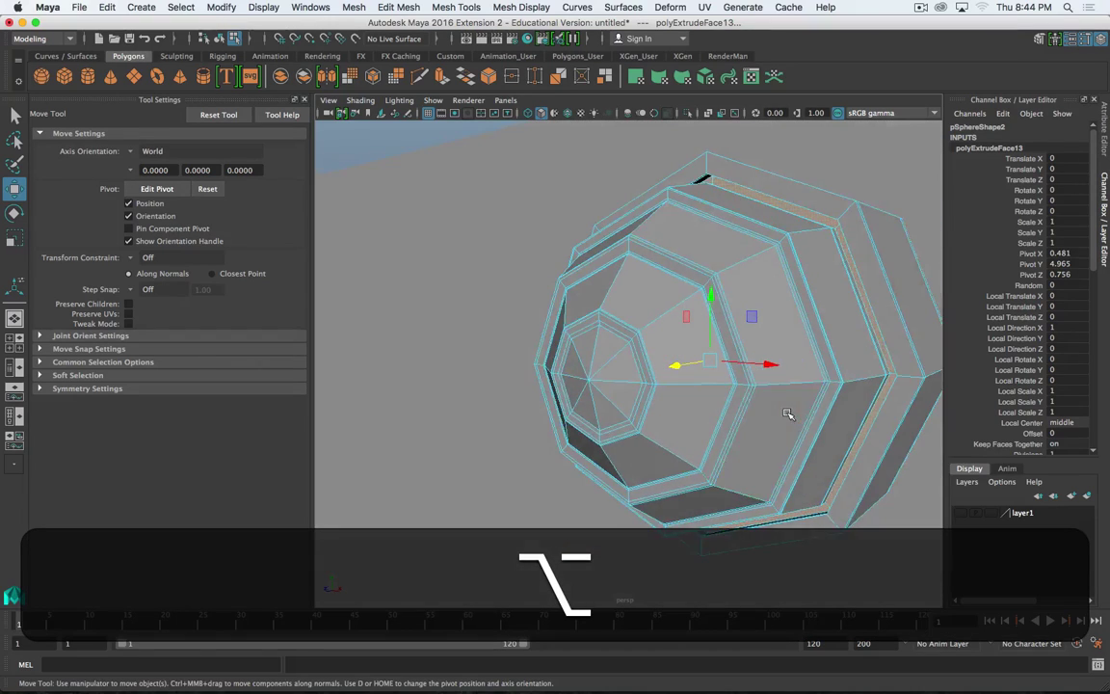
- Display the light smoothed, return to object mode, deselect it and examine its side profile against the front panel
{"action": "key", "text": "3"}
{"action": "right_click_drag", "start_coordinate": [802, 316], "coordinate": [851, 295]}
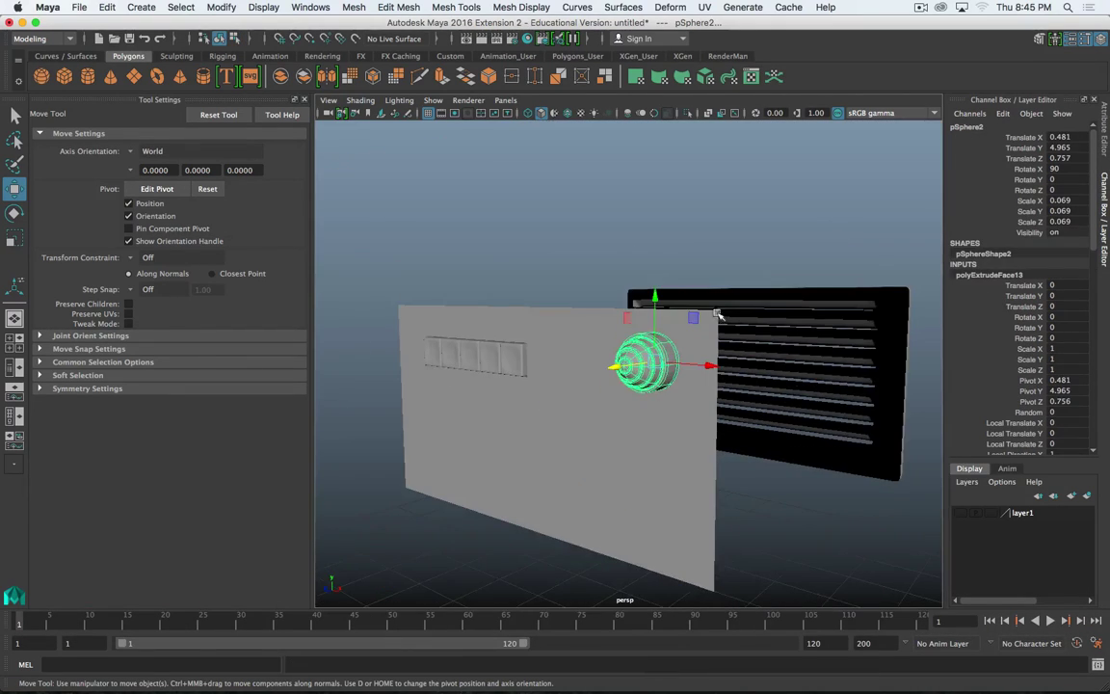
{"action": "left_click", "coordinate": [695, 273]}
{"action": "left_click_drag", "start_coordinate": [696, 272], "coordinate": [693, 306], "text": "alt"}
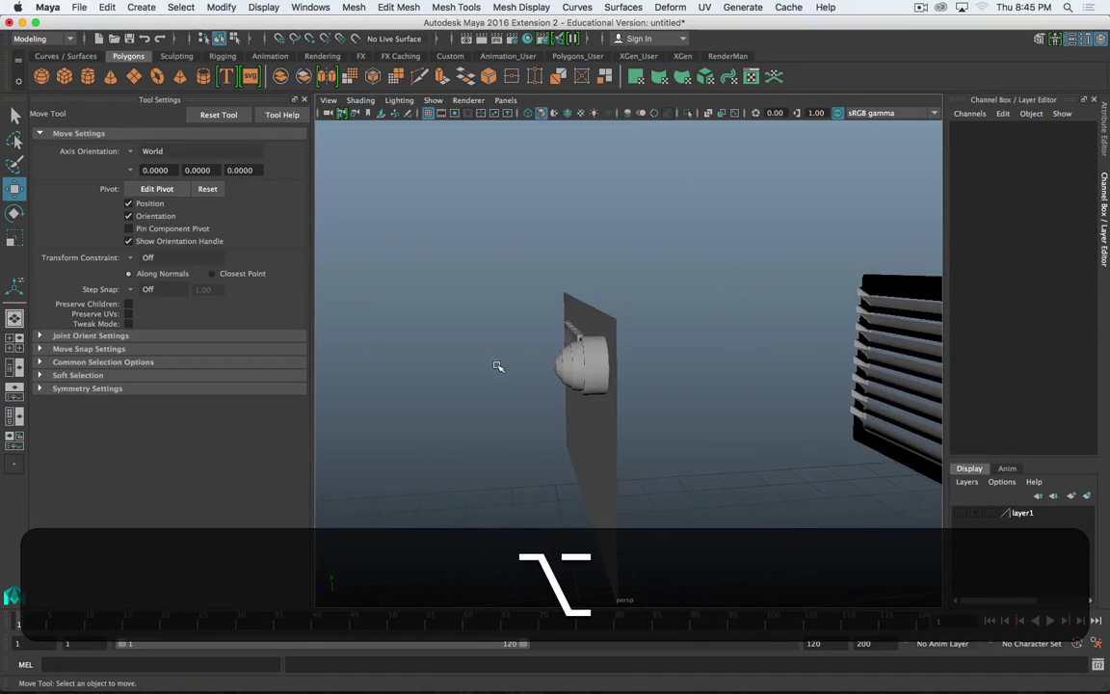
{"action": "left_click_drag", "start_coordinate": [497, 367], "coordinate": [636, 352], "text": "alt"}
{"action": "scroll", "coordinate": [634, 351], "scroll_direction": "up", "scroll_amount": 3, "text": "alt"}
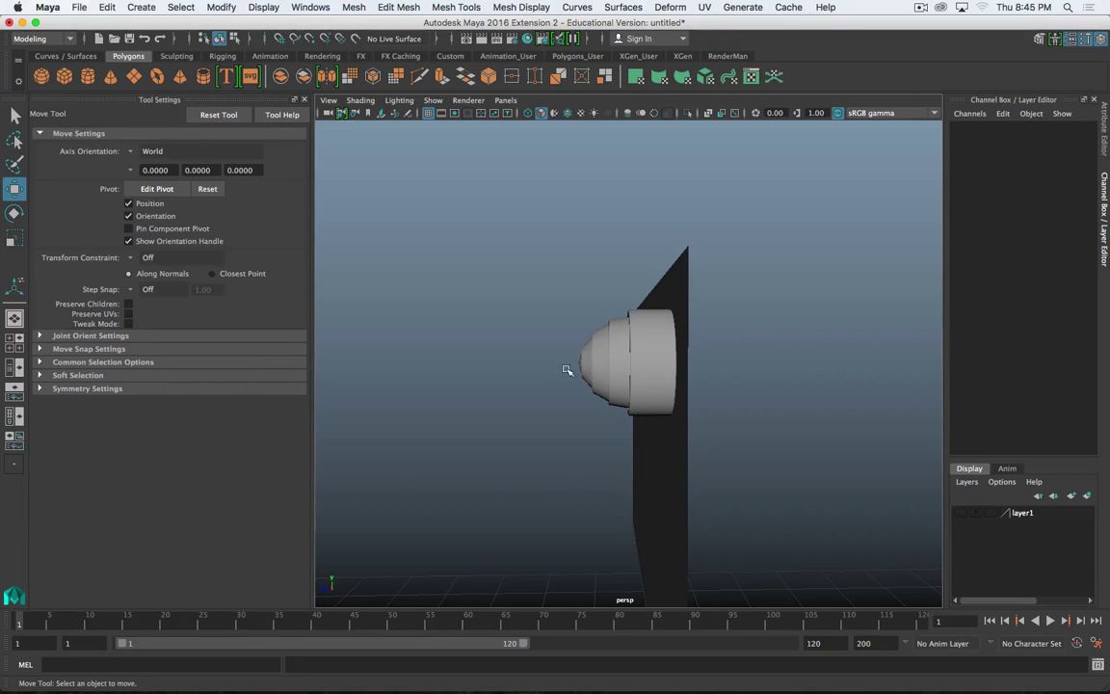
{"action": "left_click_drag", "start_coordinate": [567, 371], "coordinate": [743, 387], "text": "alt"}
- Duplicate the light twice and space the copies in a row toward the square buttons
{"action": "left_click", "coordinate": [725, 366]}
{"action": "key", "text": "super+d"}
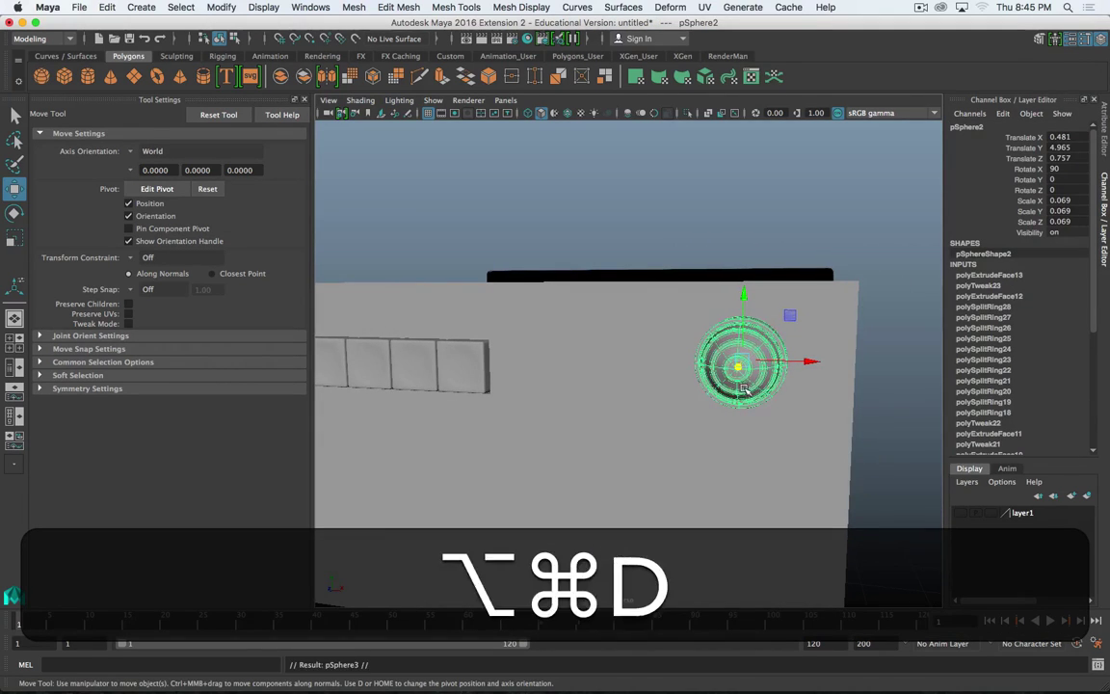
{"action": "left_click_drag", "start_coordinate": [810, 363], "coordinate": [612, 360]}
{"action": "key", "text": "super+d"}
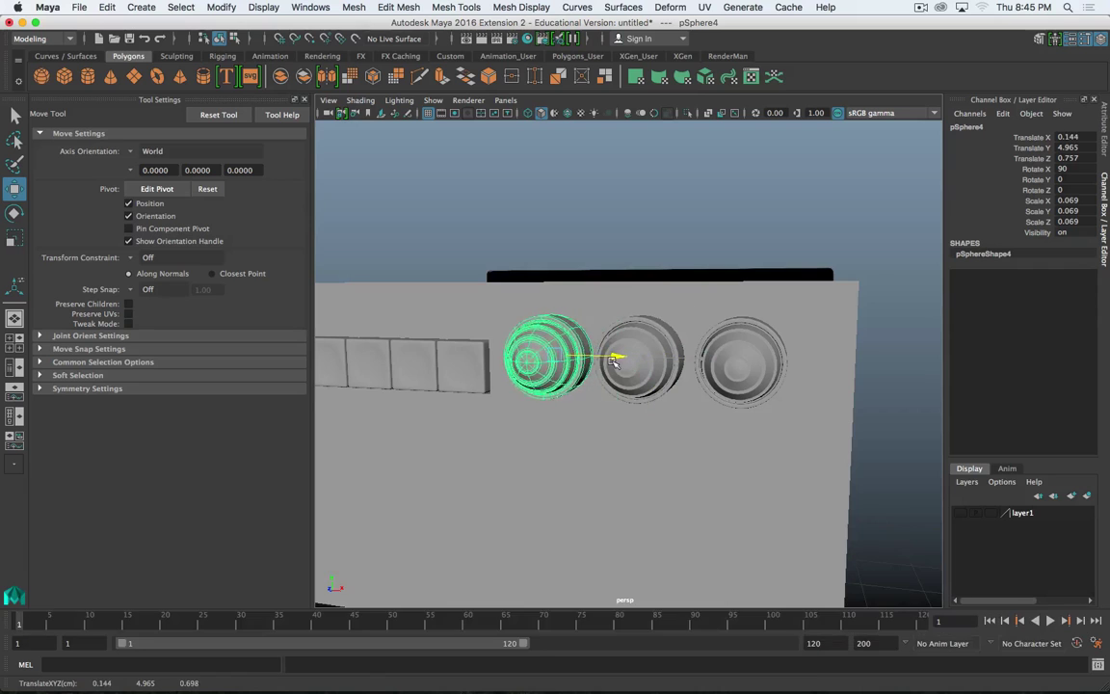
{"action": "left_click_drag", "start_coordinate": [609, 436], "coordinate": [705, 375], "text": "alt"}
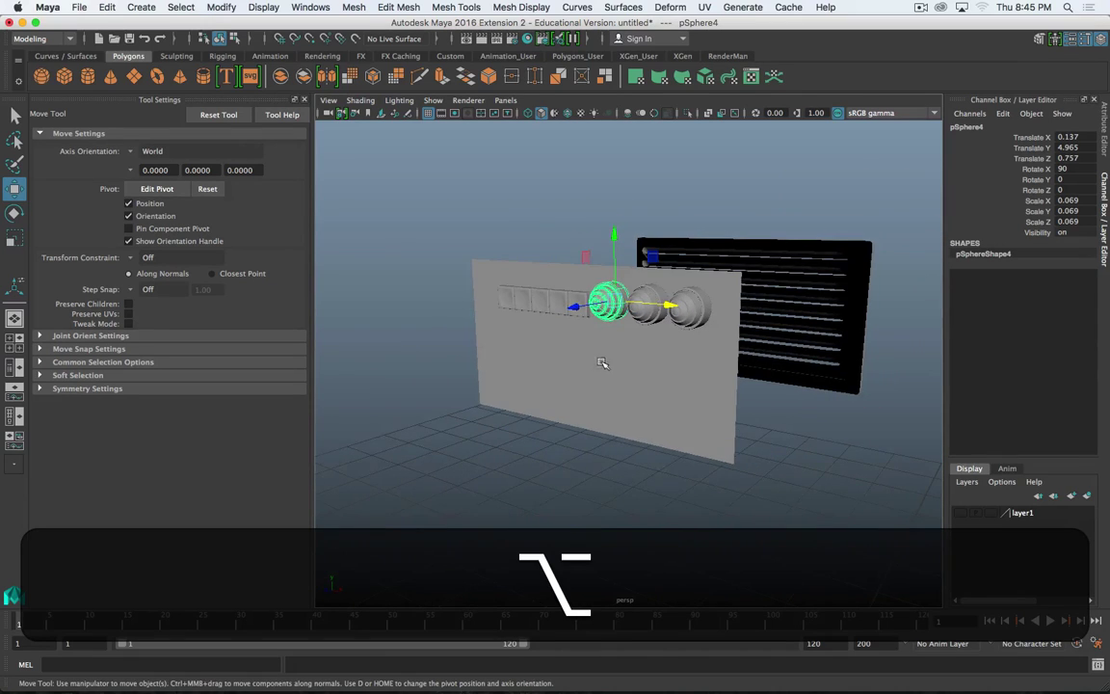
- Scale all three lights down to about 0.054 in X and Z and flatten their depth to about 0.04 in Y
{"action": "left_click_drag", "start_coordinate": [601, 362], "coordinate": [645, 323], "text": "alt"}
{"action": "left_click", "coordinate": [679, 308], "text": "shift"}
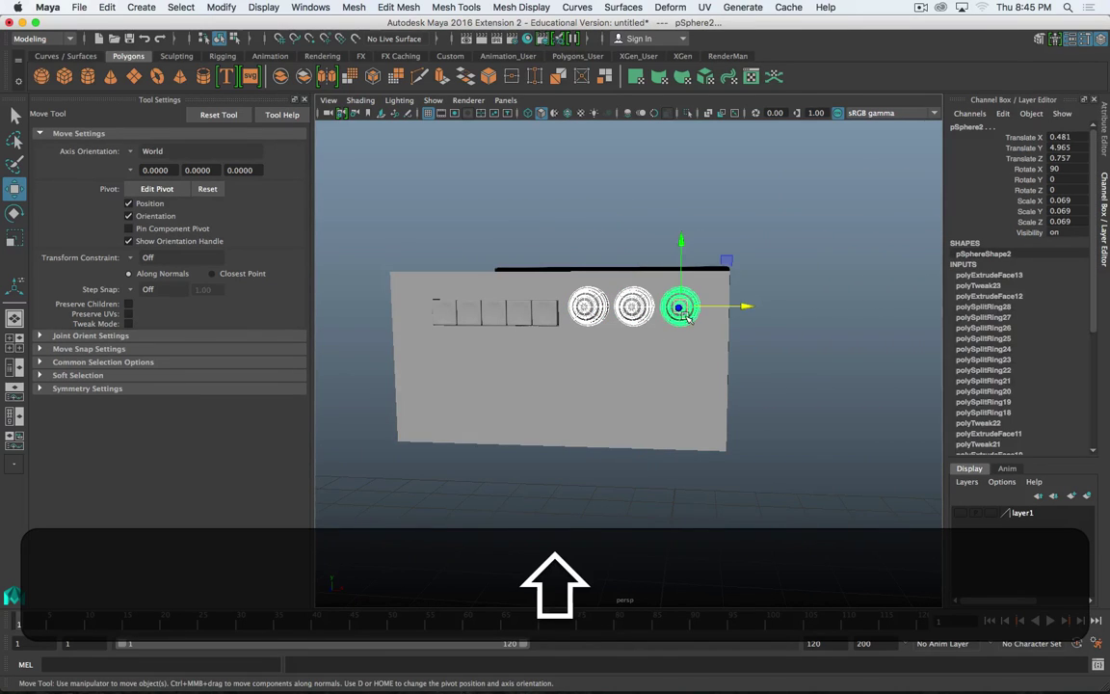
{"action": "key", "text": "r"}
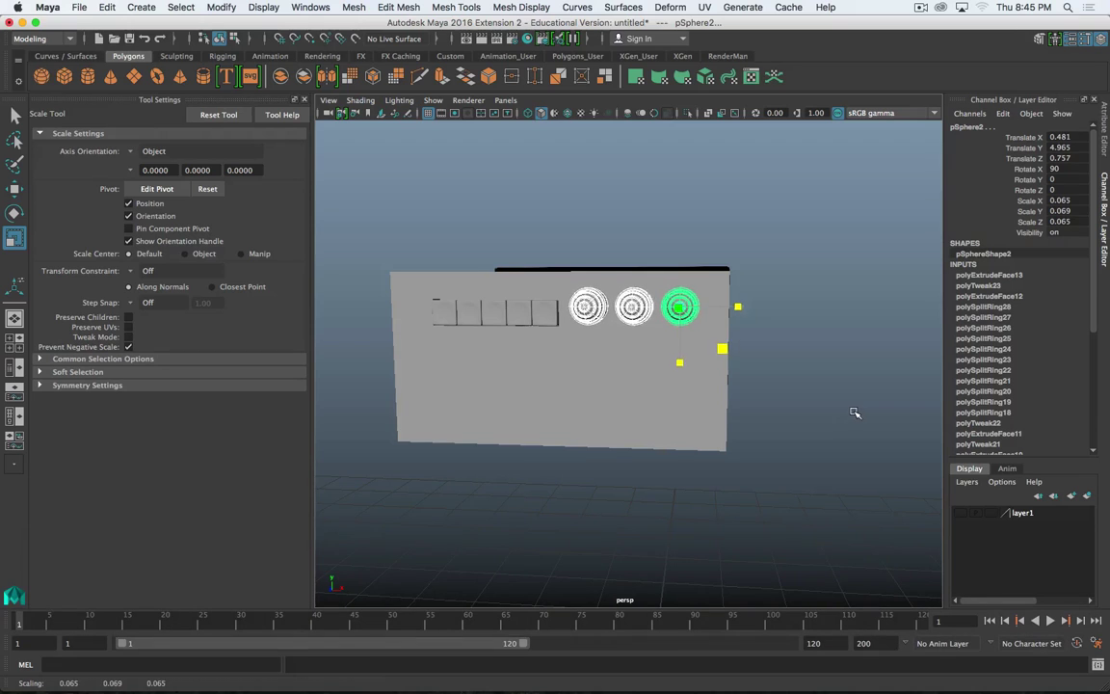
{"action": "left_click_drag", "start_coordinate": [846, 409], "coordinate": [596, 365], "text": "alt"}
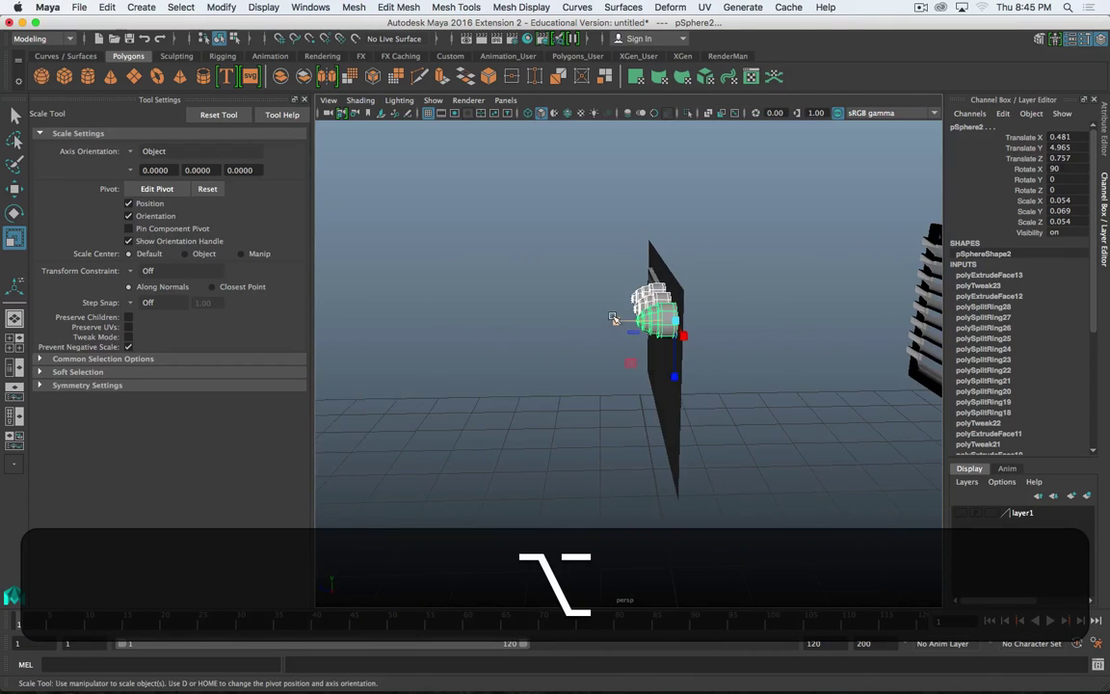
{"action": "left_click_drag", "start_coordinate": [617, 322], "coordinate": [629, 324]}
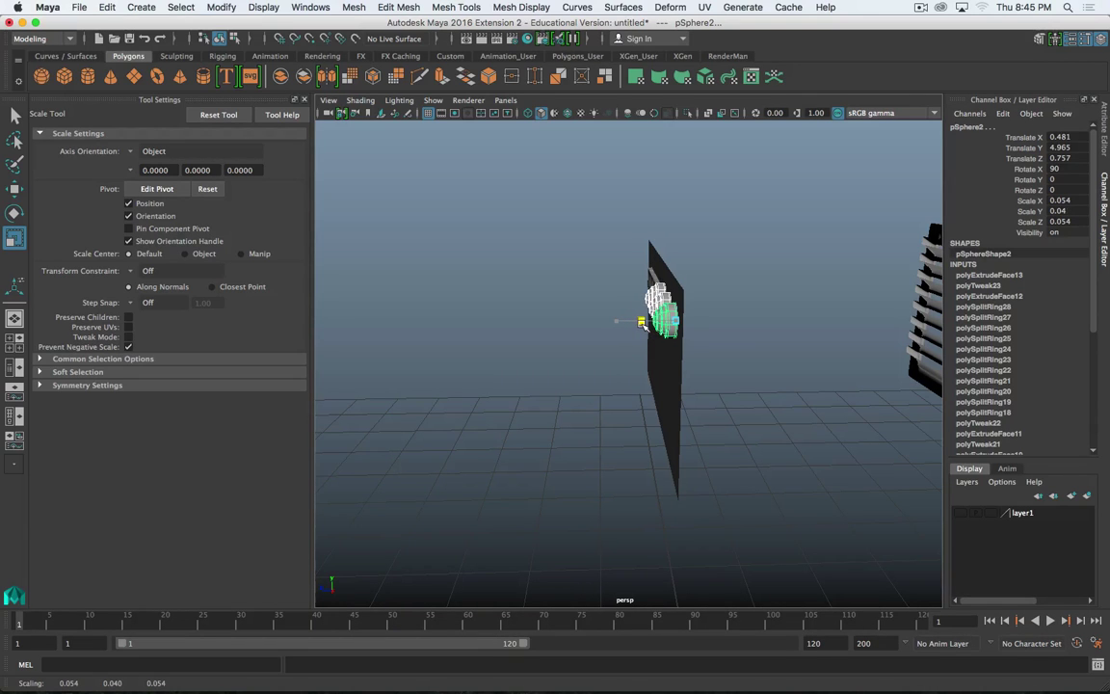
{"action": "left_click", "coordinate": [730, 401]}
{"action": "left_click_drag", "start_coordinate": [740, 417], "coordinate": [673, 401], "text": "alt"}
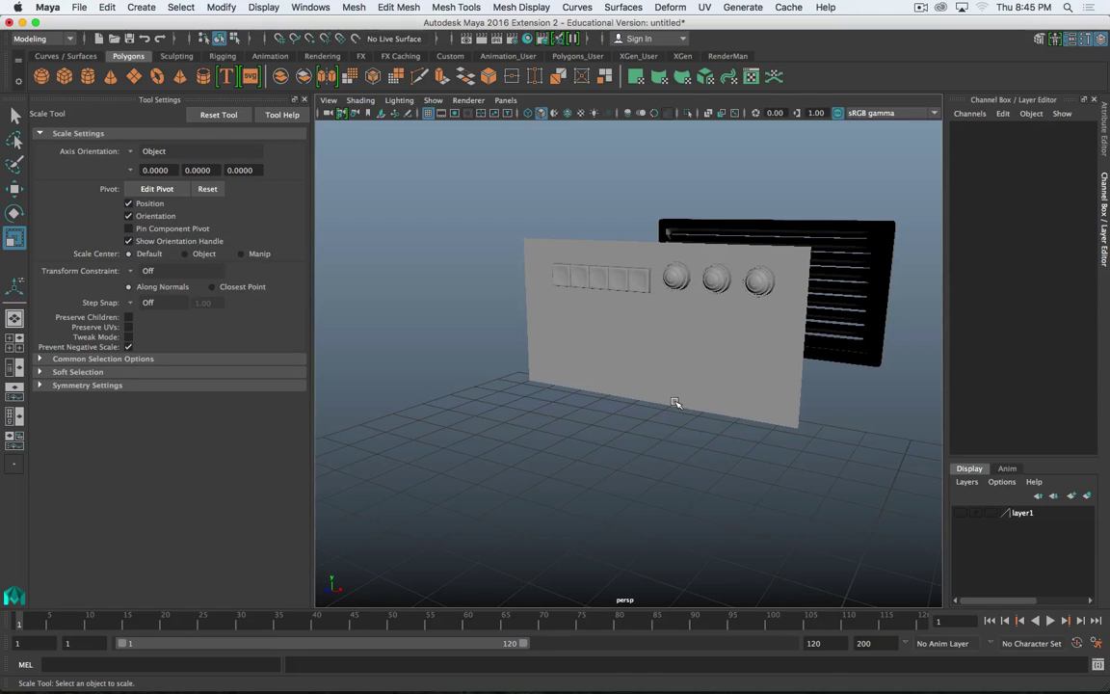
- Insert two horizontal edge loops across the front panel's lower half and a vertical one in line with the outermost light
{"action": "left_click", "coordinate": [636, 368]}
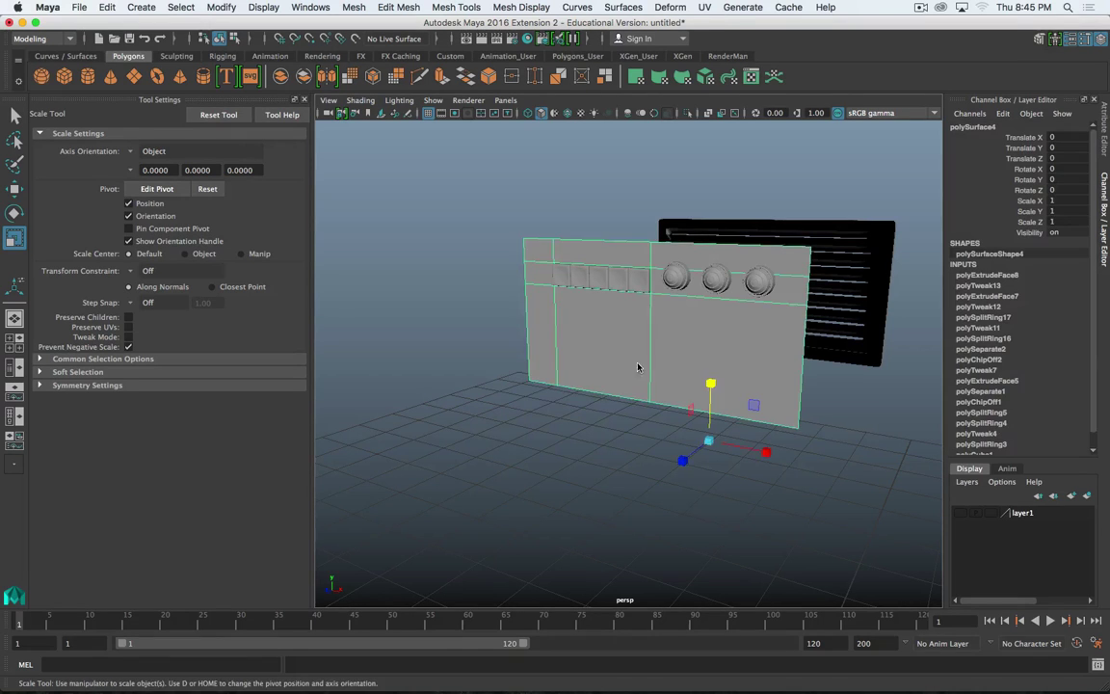
{"action": "left_click_drag", "start_coordinate": [655, 374], "coordinate": [666, 364], "text": "alt"}
{"action": "right_click_drag", "start_coordinate": [662, 313], "coordinate": [663, 277]}
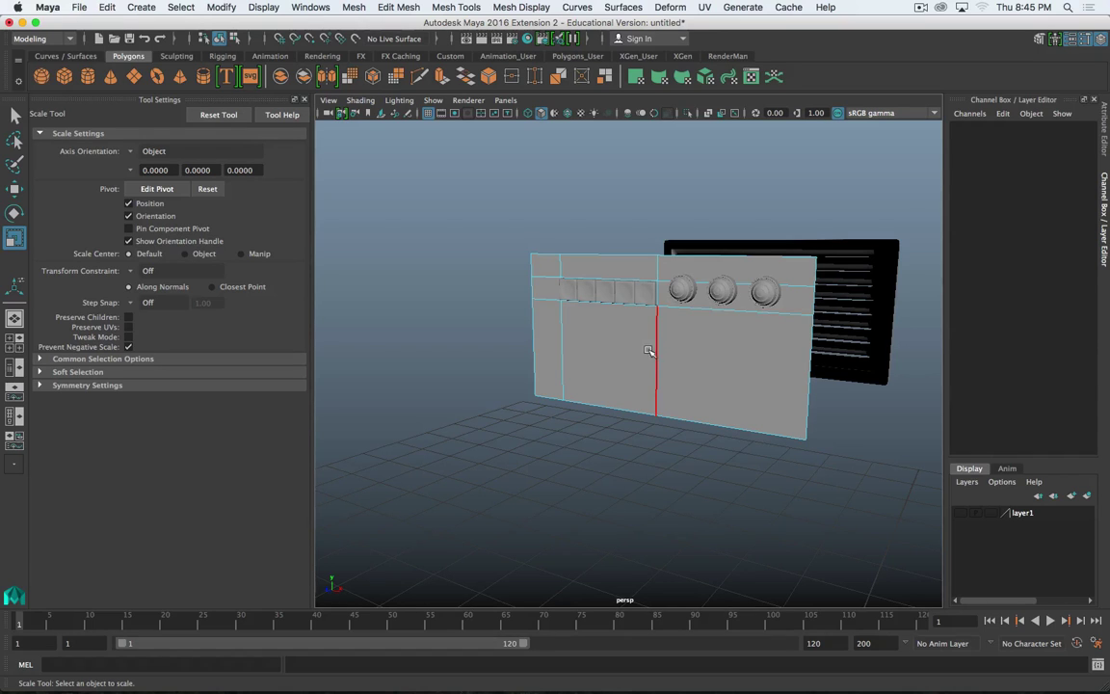
{"action": "left_click", "coordinate": [653, 352]}
{"action": "right_click_drag", "start_coordinate": [653, 351], "coordinate": [672, 441], "text": "shift"}
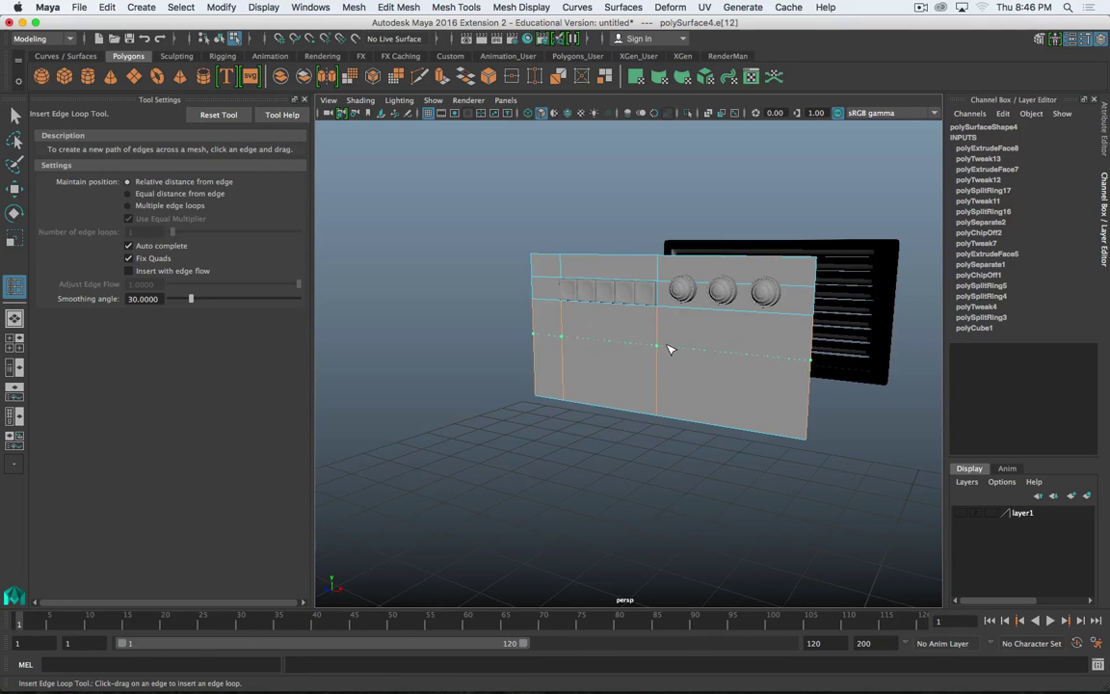
{"action": "left_click_drag", "start_coordinate": [674, 354], "coordinate": [705, 371], "text": "alt"}
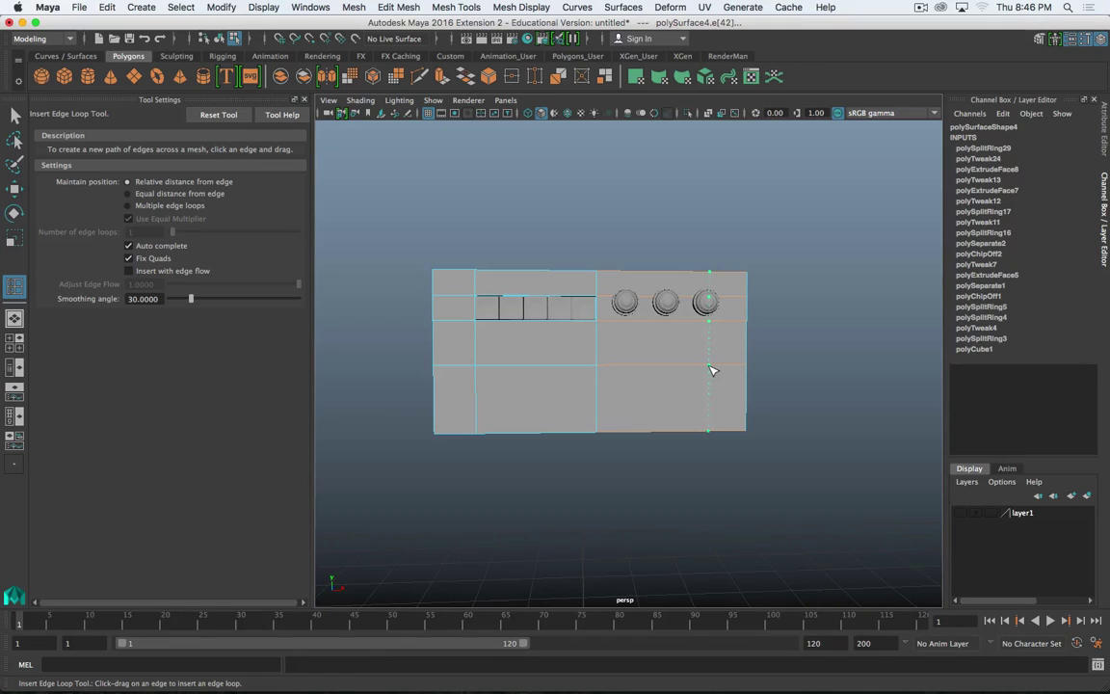
{"action": "left_click", "coordinate": [713, 370]}
{"action": "left_click", "coordinate": [596, 407]}
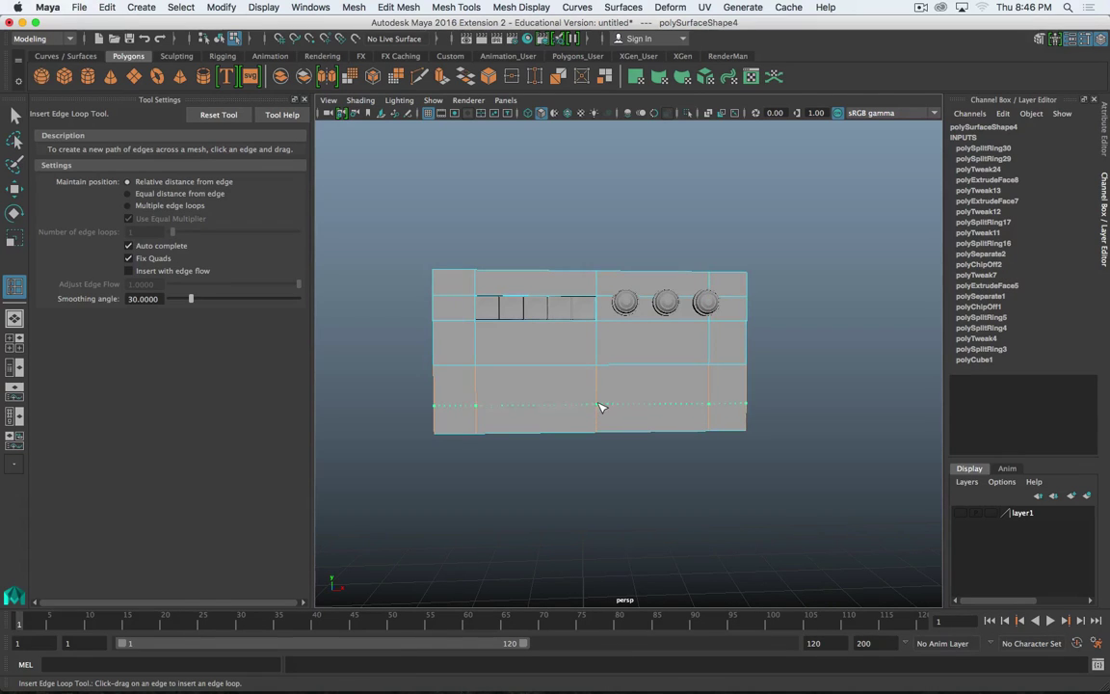
{"action": "left_click", "coordinate": [600, 407]}
{"action": "left_click_drag", "start_coordinate": [600, 406], "coordinate": [626, 389], "text": "alt"}
{"action": "key", "text": "w"}
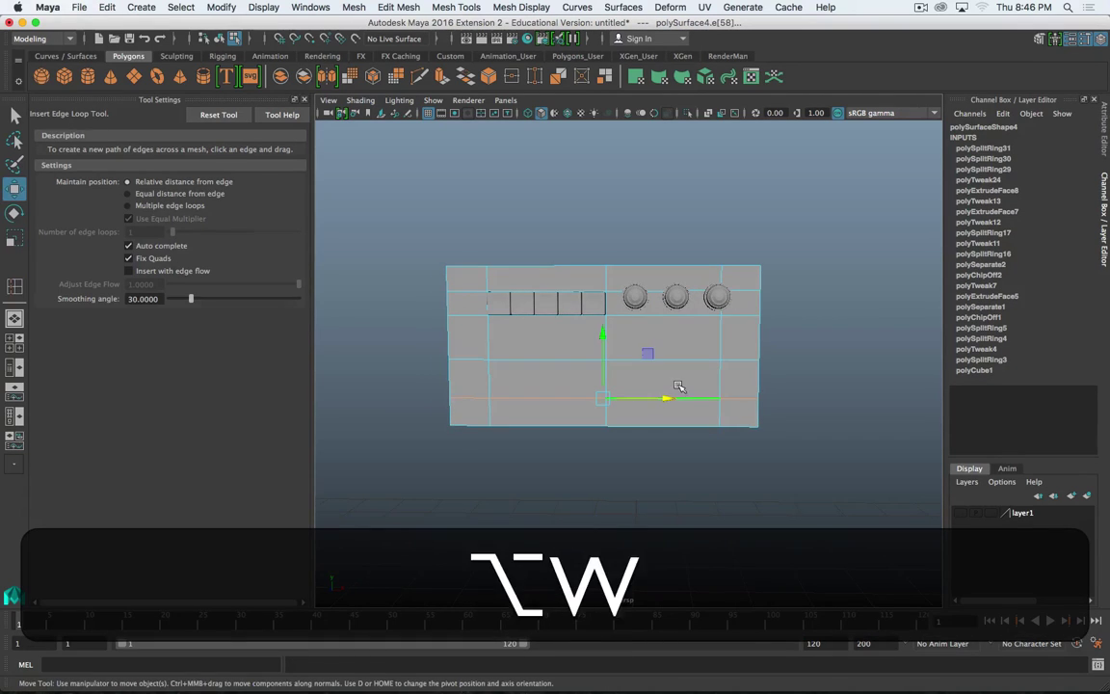
- Extrude the two wide faces between the new loops and push them inward to form a long recess
{"action": "right_click_drag", "start_coordinate": [695, 313], "coordinate": [700, 351]}
{"action": "left_click", "coordinate": [678, 369]}
{"action": "left_click", "coordinate": [550, 388], "text": "shift"}
{"action": "right_click", "coordinate": [551, 387], "text": "shift"}
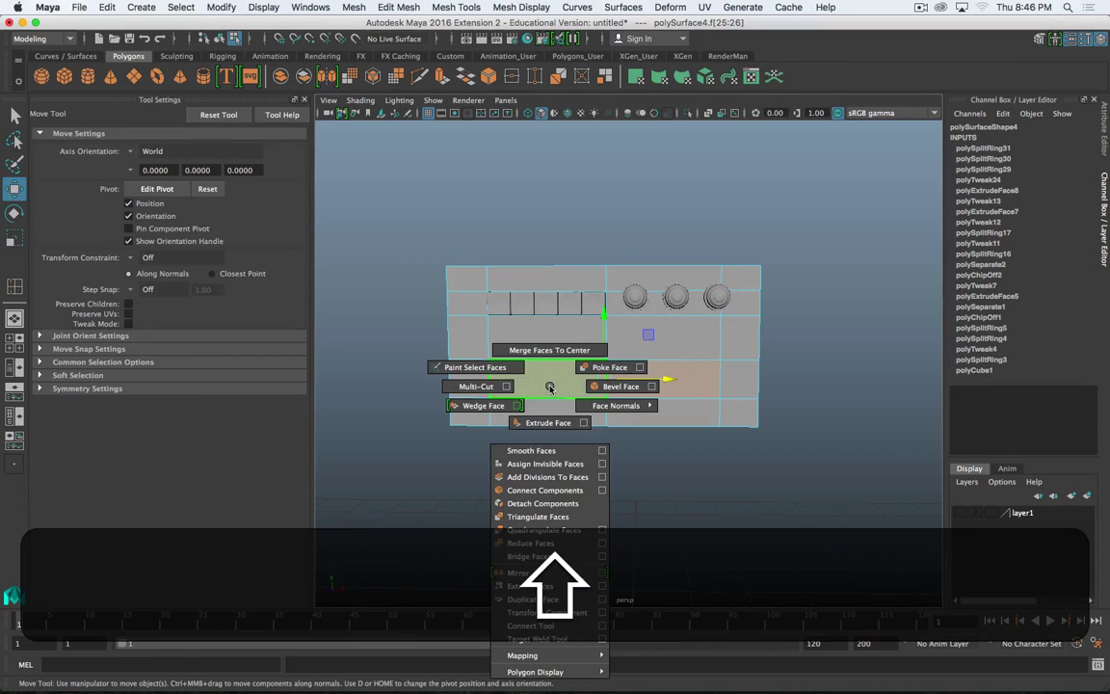
{"action": "right_click_drag", "start_coordinate": [549, 386], "coordinate": [547, 422], "text": "shift"}
{"action": "left_click_drag", "start_coordinate": [577, 429], "coordinate": [543, 434], "text": "alt"}
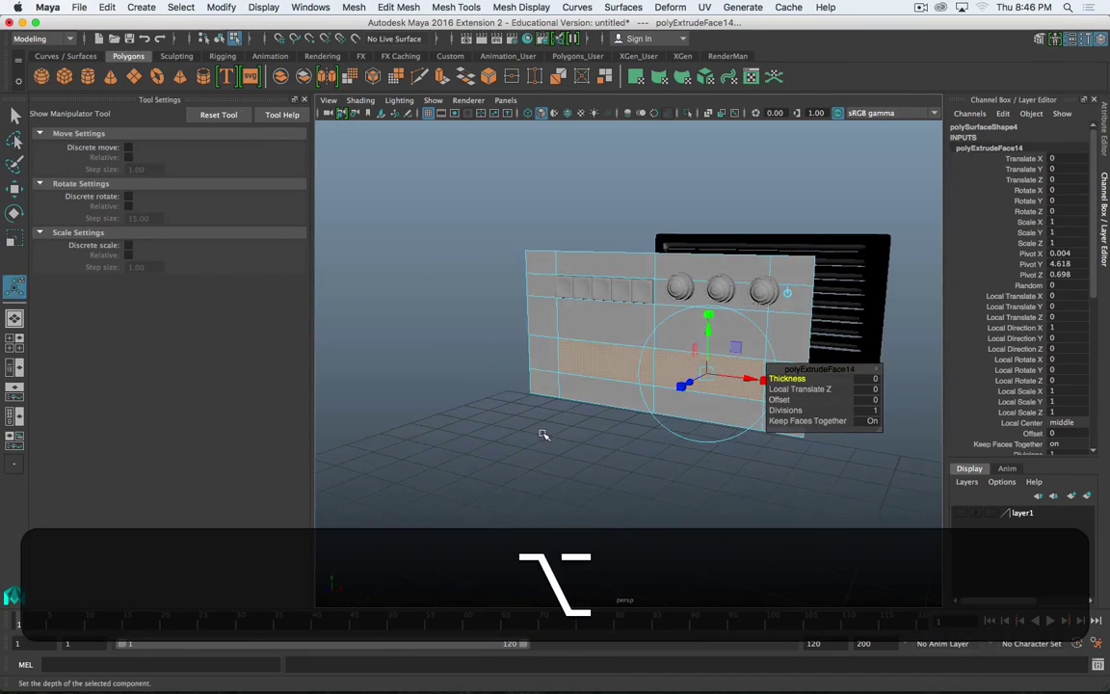
{"action": "key", "text": "w"}
{"action": "left_click_drag", "start_coordinate": [620, 377], "coordinate": [644, 371]}
{"action": "left_click_drag", "start_coordinate": [584, 399], "coordinate": [561, 390], "text": "alt"}
{"action": "right_click", "coordinate": [635, 370], "text": "shift"}
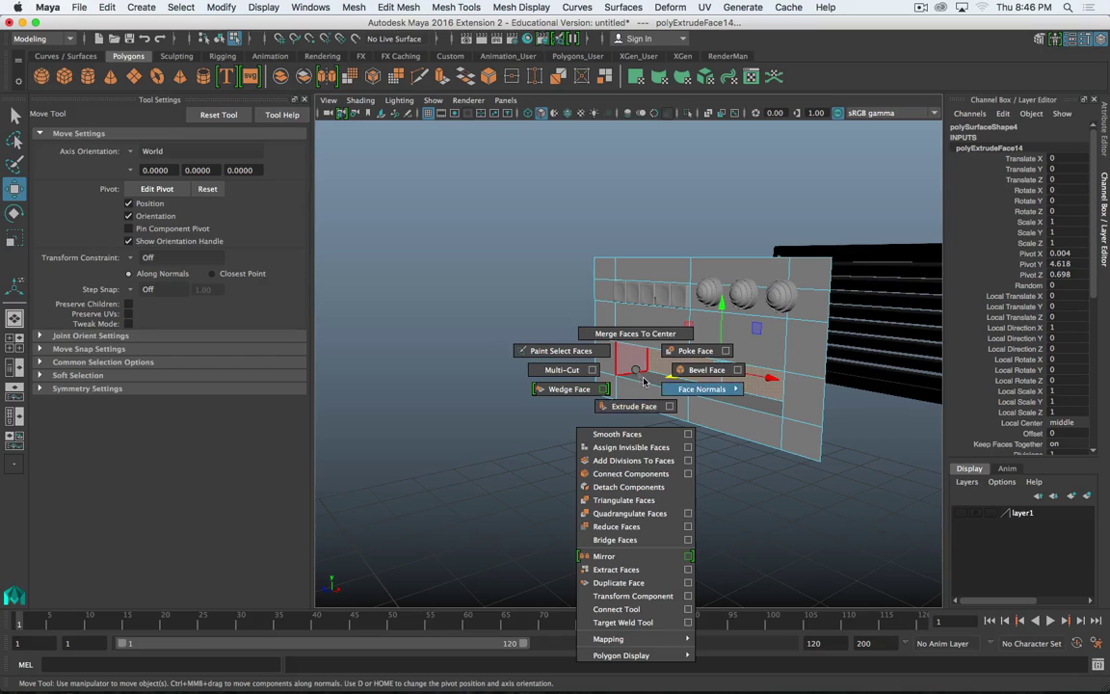
{"action": "left_click", "coordinate": [641, 408]}
{"action": "mouse_move", "coordinate": [636, 380]}
{"action": "right_mouse_down", "text": "shift"}
{"action": "mouse_move", "coordinate": [634, 356]}
{"action": "mouse_move", "coordinate": [634, 375]}
{"action": "right_mouse_up", "text": "shift"}
- Insert a supporting edge loop around the recess's inner walls near its front opening
{"action": "right_click_drag", "start_coordinate": [634, 311], "coordinate": [629, 274]}
{"action": "left_click", "coordinate": [639, 379]}
{"action": "right_click_drag", "start_coordinate": [639, 381], "coordinate": [641, 472], "text": "shift"}
{"action": "scroll", "coordinate": [636, 414], "scroll_direction": "up", "scroll_amount": 2}
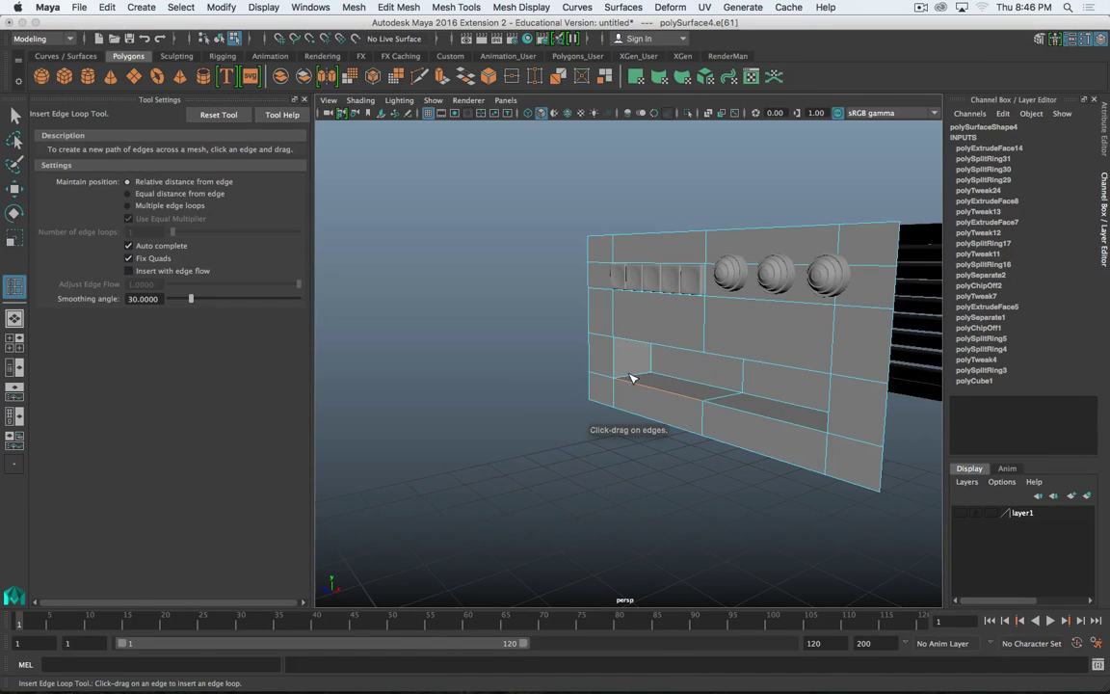
{"action": "left_click_drag", "start_coordinate": [632, 378], "coordinate": [714, 373]}
{"action": "middle_click_drag", "start_coordinate": [664, 396], "coordinate": [704, 395], "text": "alt"}
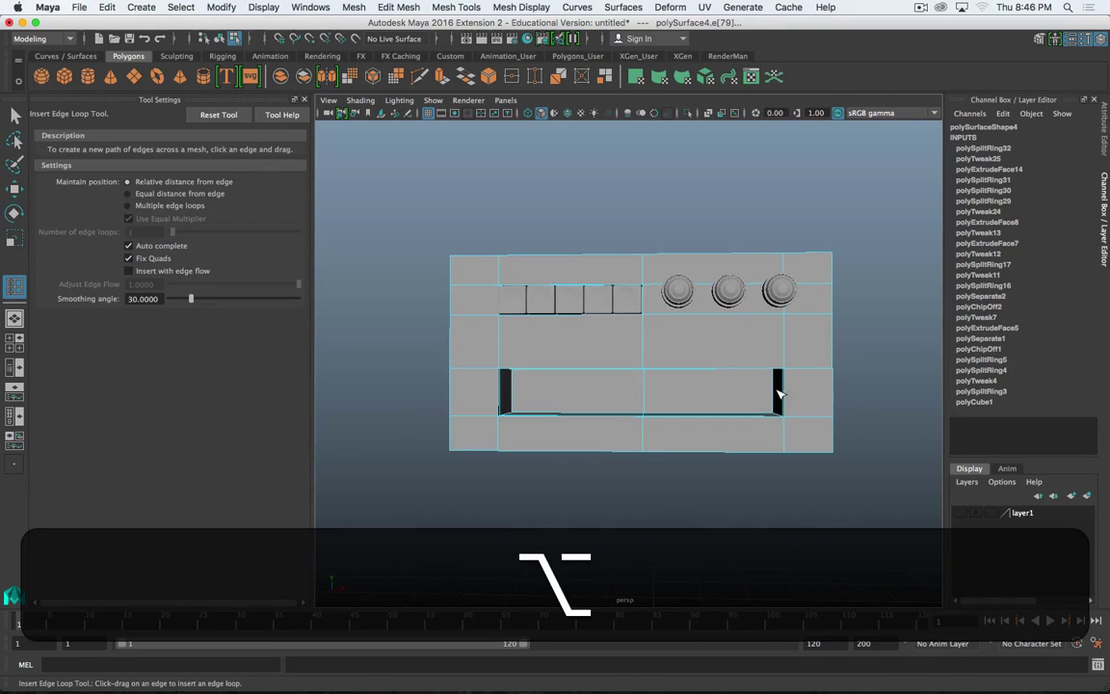
- Insert four supporting edge loops on the panel face just outside the recess's side, upper and lower borders
{"action": "left_click_drag", "start_coordinate": [792, 374], "coordinate": [778, 373]}
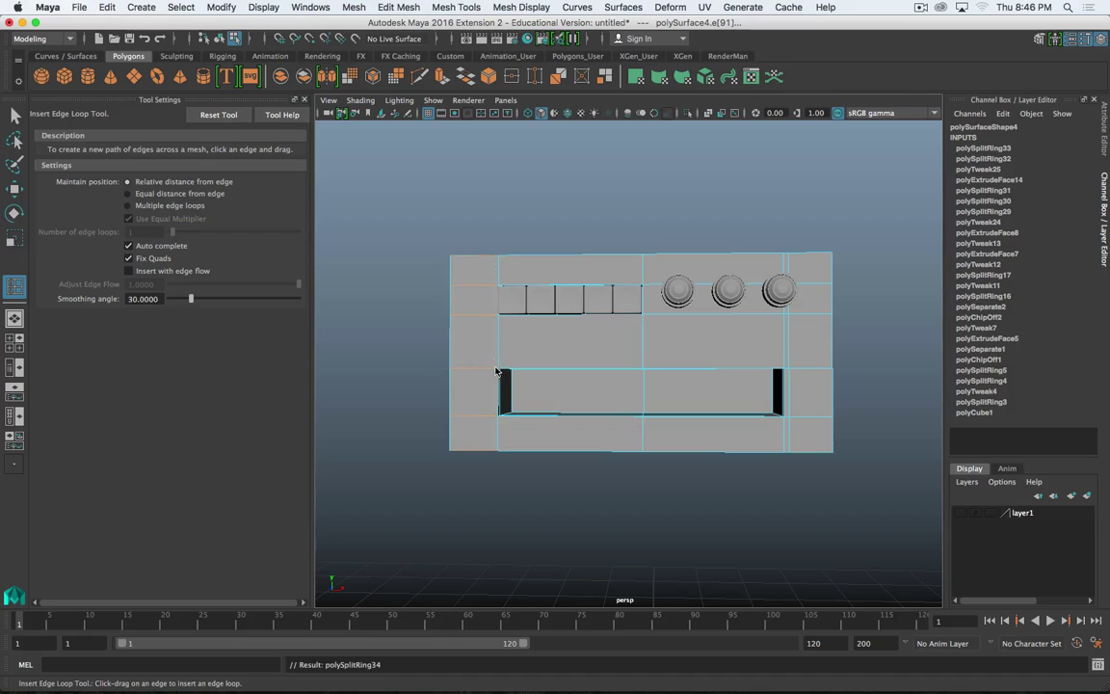
{"action": "left_click", "coordinate": [500, 363]}
{"action": "left_click", "coordinate": [501, 368]}
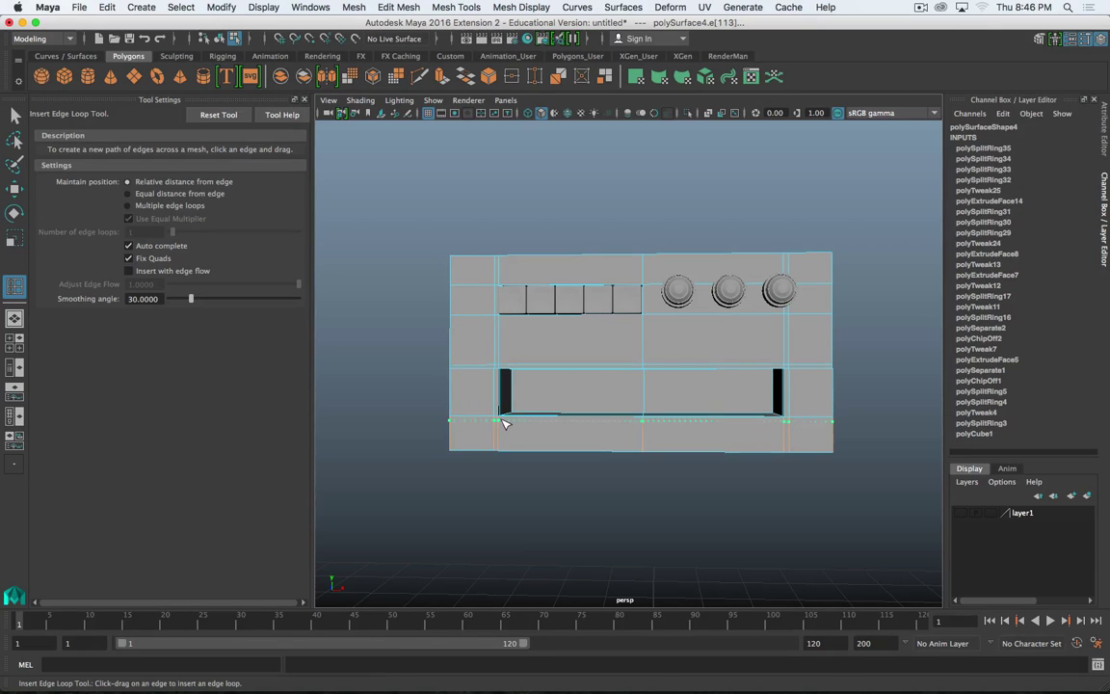
{"action": "left_click", "coordinate": [503, 422]}
- Insert supporting edge loops beside the front panel's central vertical edge, along the button row's borders, and just inside the panel's outer borders
{"action": "left_click_drag", "start_coordinate": [586, 354], "coordinate": [647, 280], "text": "alt"}
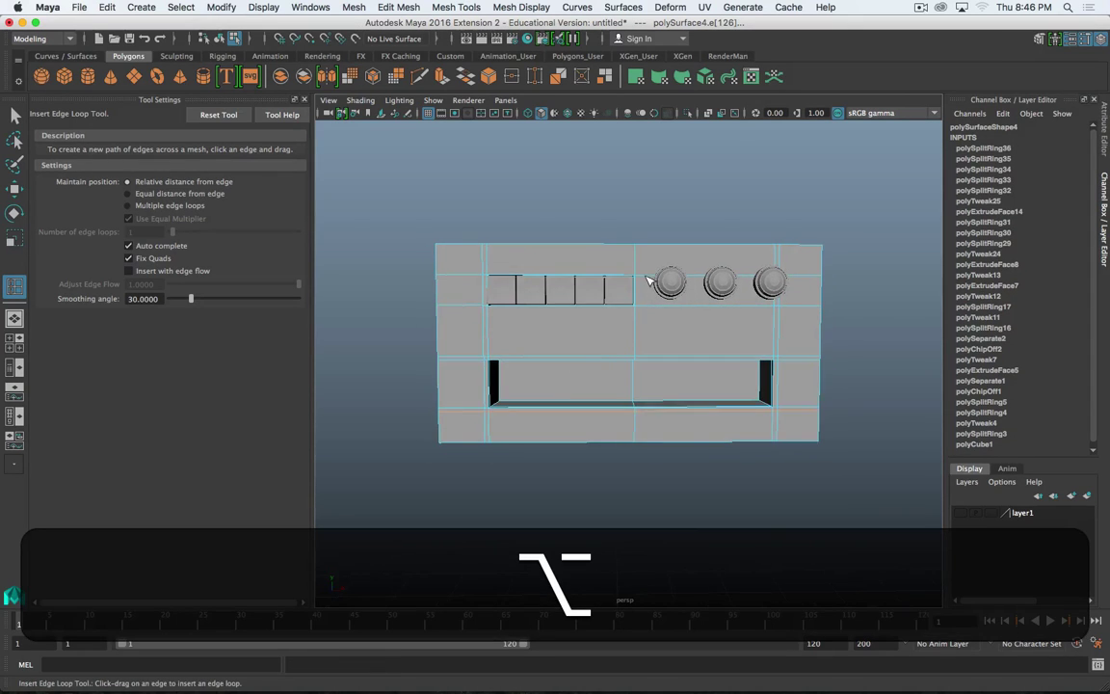
{"action": "left_click", "coordinate": [640, 279]}
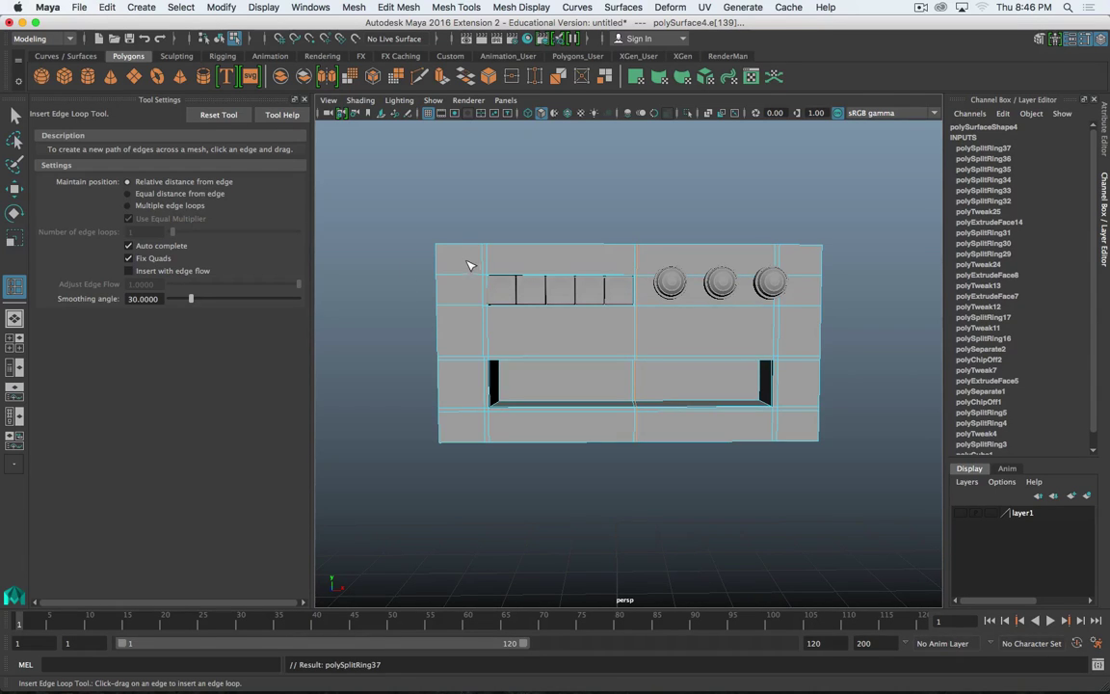
{"action": "right_click_drag", "start_coordinate": [501, 293], "coordinate": [554, 332], "text": "alt"}
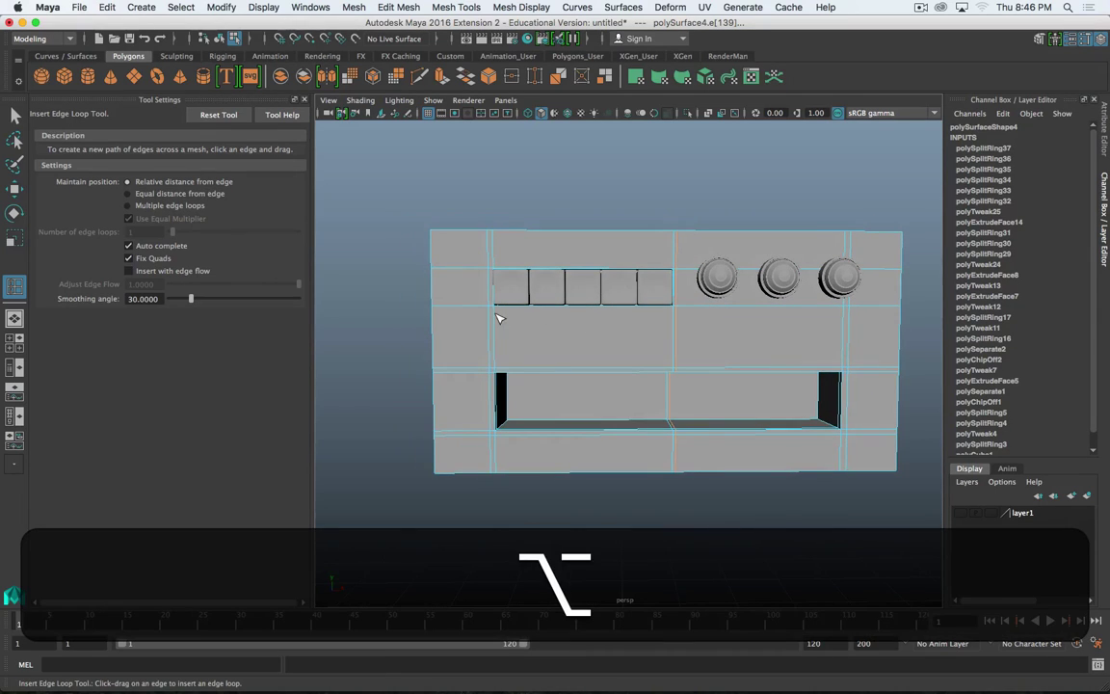
{"action": "left_click", "coordinate": [489, 265]}
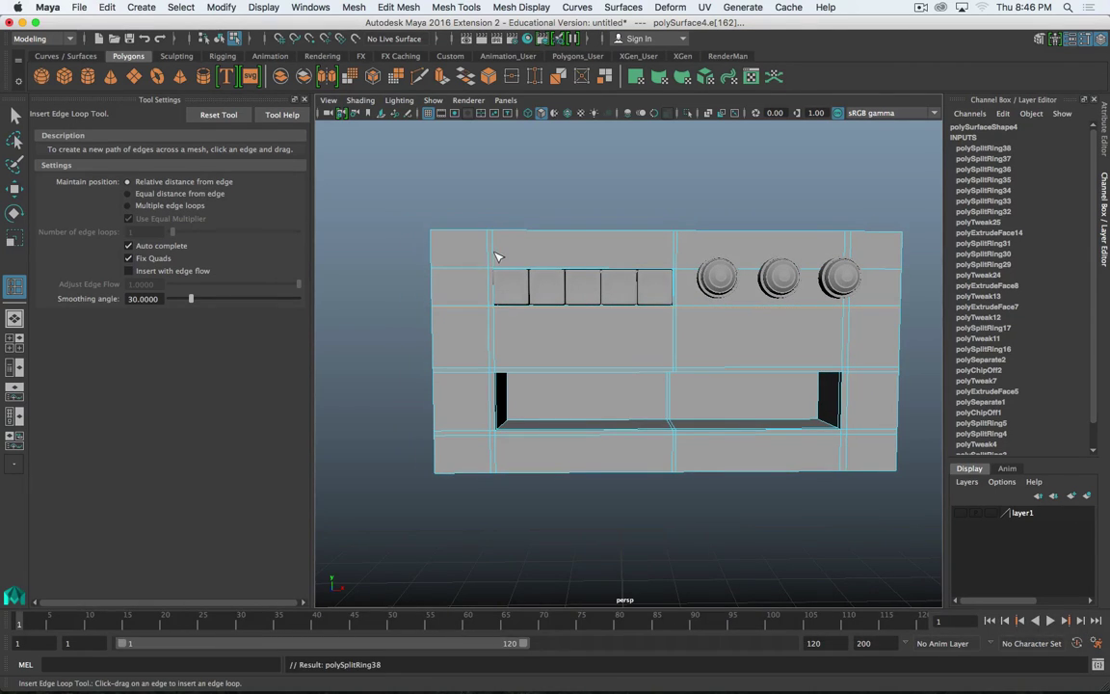
{"action": "left_click_drag", "start_coordinate": [498, 263], "coordinate": [437, 275]}
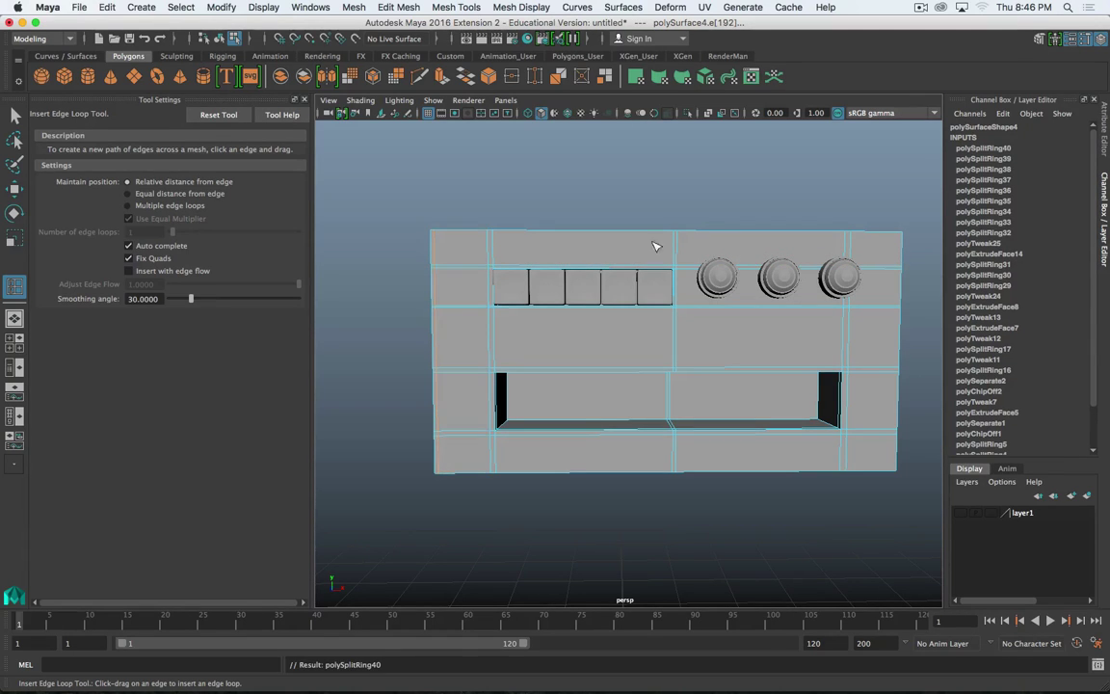
{"action": "left_click_drag", "start_coordinate": [901, 272], "coordinate": [906, 254]}
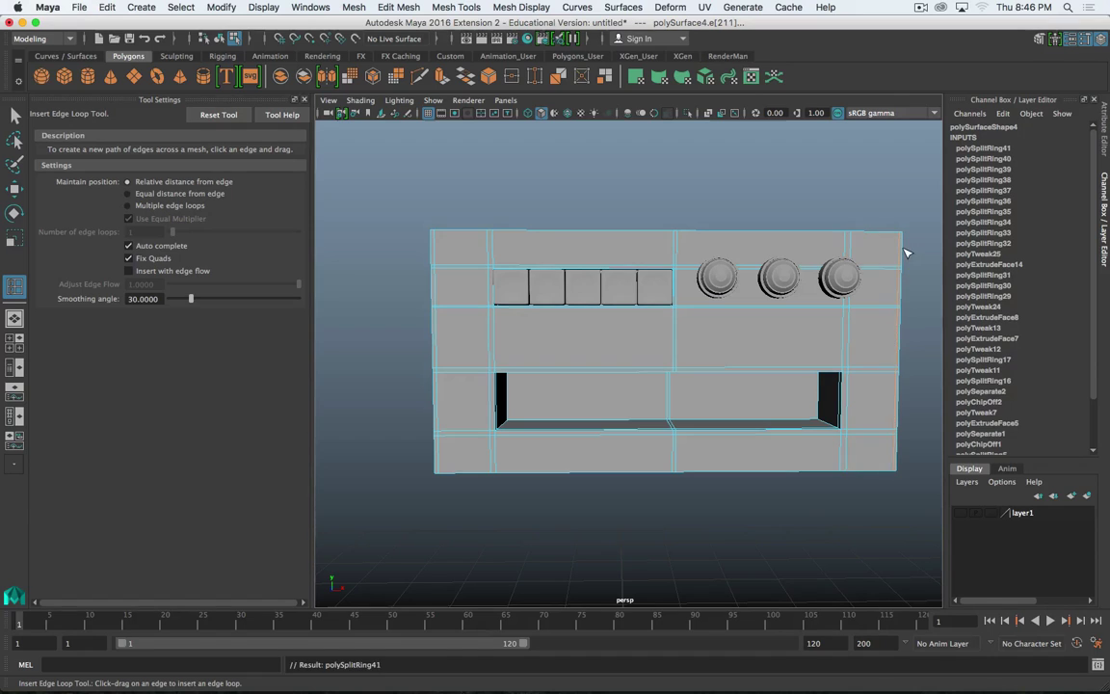
{"action": "left_click", "coordinate": [905, 238]}
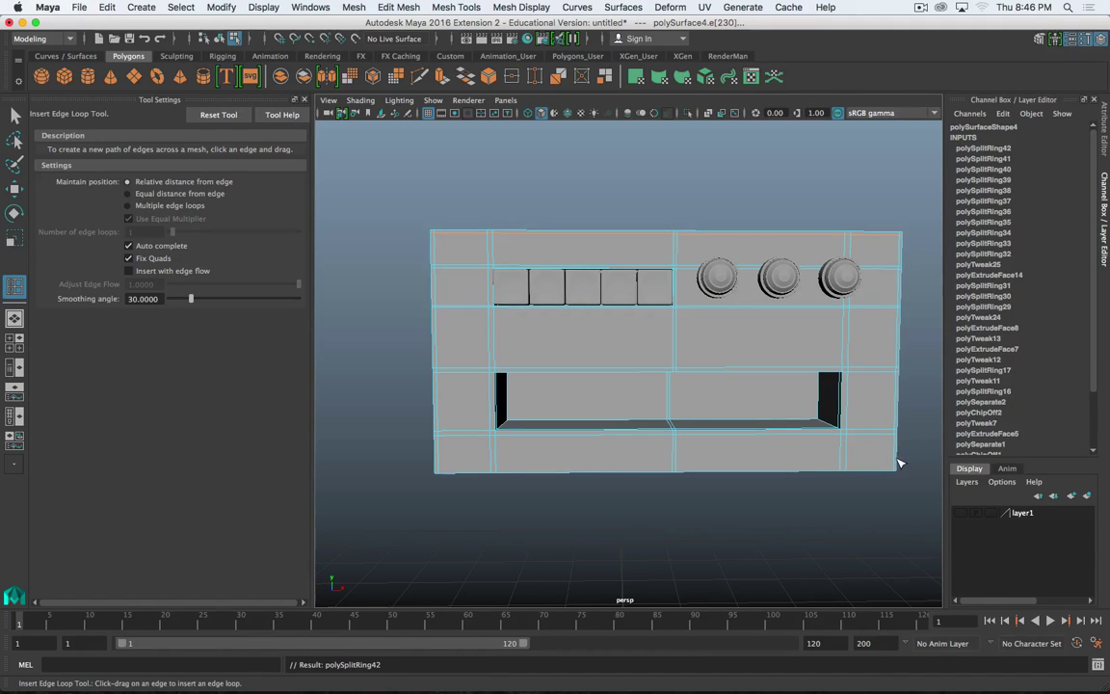
{"action": "left_click_drag", "start_coordinate": [898, 464], "coordinate": [898, 467]}
- Pull the back-wall vertices of the front panel's long recess forward along Z to make it shallower, and return to object mode
{"action": "left_click_drag", "start_coordinate": [750, 441], "coordinate": [570, 363], "text": "alt"}
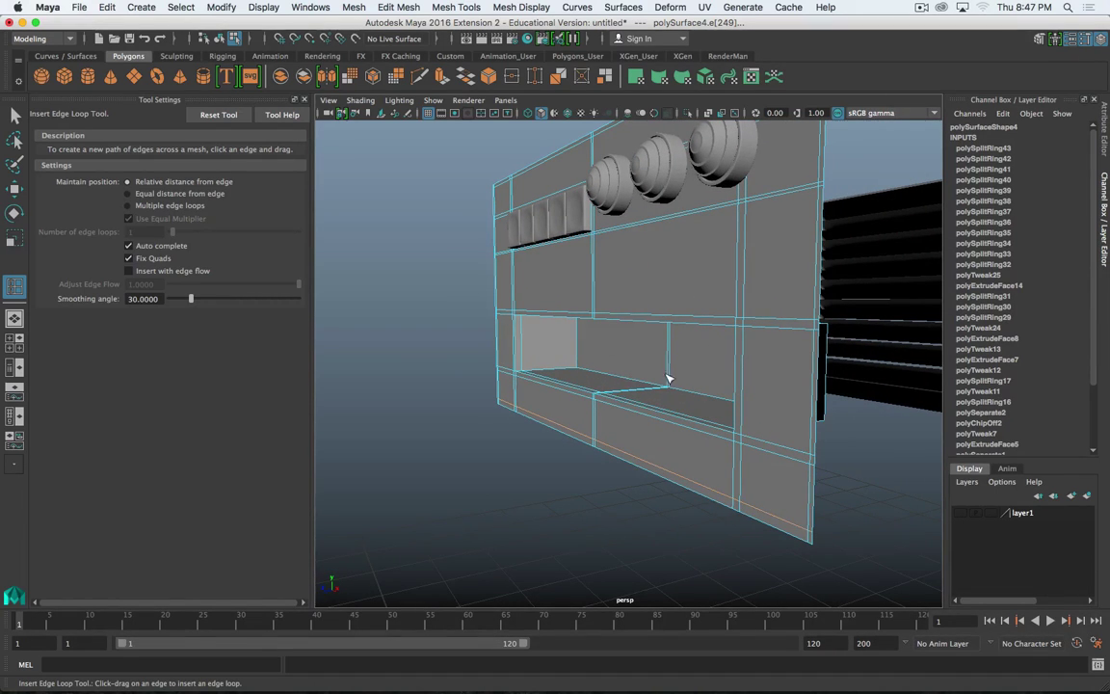
{"action": "mouse_move", "coordinate": [668, 378]}
{"action": "left_mouse_down", "text": "alt"}
{"action": "mouse_move", "coordinate": [639, 365]}
{"action": "mouse_move", "coordinate": [662, 365]}
{"action": "left_mouse_up", "text": "alt"}
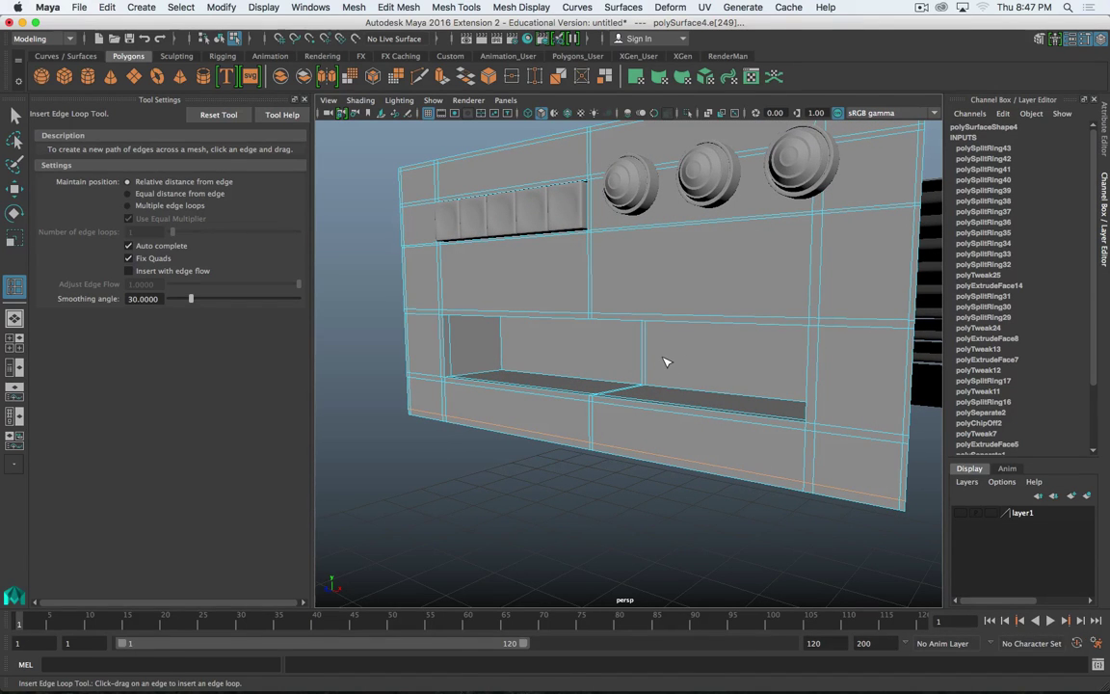
{"action": "left_click_drag", "start_coordinate": [689, 360], "coordinate": [728, 396], "text": "alt"}
{"action": "key", "text": "w"}
{"action": "left_click", "coordinate": [645, 335]}
{"action": "right_click_drag", "start_coordinate": [728, 313], "coordinate": [661, 314]}
{"action": "left_click_drag", "start_coordinate": [800, 370], "coordinate": [696, 506], "text": "alt"}
{"action": "left_click_drag", "start_coordinate": [613, 359], "coordinate": [587, 364]}
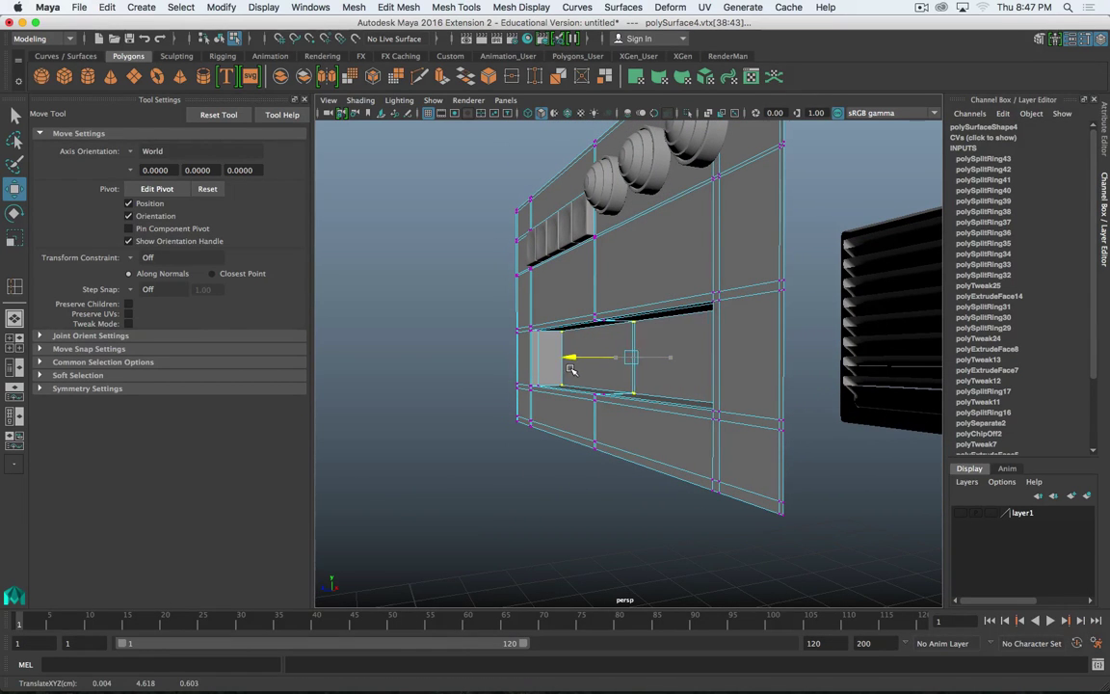
{"action": "left_click_drag", "start_coordinate": [573, 368], "coordinate": [565, 406], "text": "alt"}
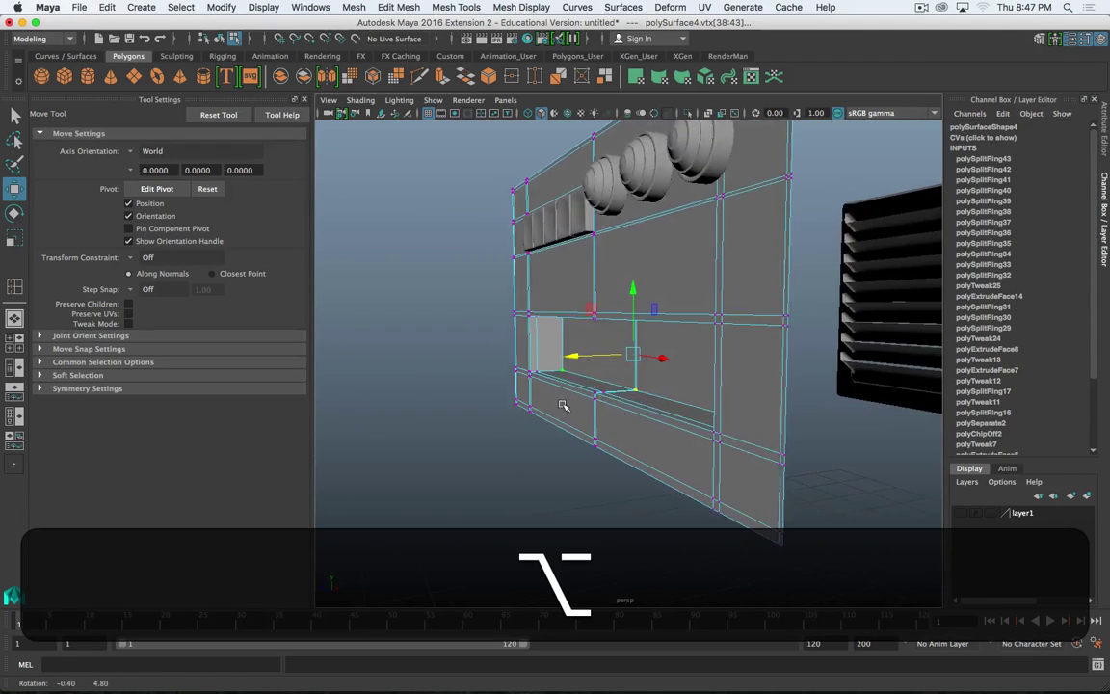
{"action": "scroll", "coordinate": [613, 415], "scroll_direction": "down", "scroll_amount": 5}
{"action": "right_click_drag", "start_coordinate": [648, 323], "coordinate": [706, 292]}
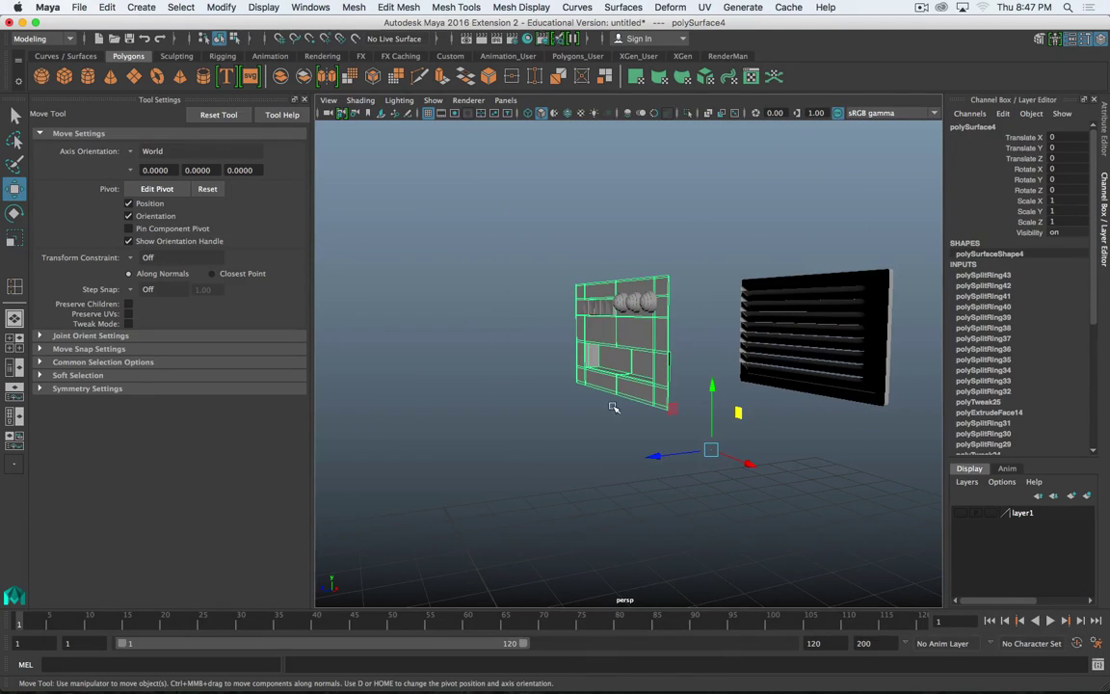
- Make layer1 visible again to show the rest of the robot around the panel, and clear the selection
{"action": "mouse_move", "coordinate": [674, 400]}
{"action": "left_mouse_down", "text": "alt"}
{"action": "mouse_move", "coordinate": [792, 400]}
{"action": "mouse_move", "coordinate": [815, 411]}
{"action": "mouse_move", "coordinate": [659, 401]}
{"action": "left_mouse_up", "text": "alt"}
{"action": "left_click", "coordinate": [960, 512]}
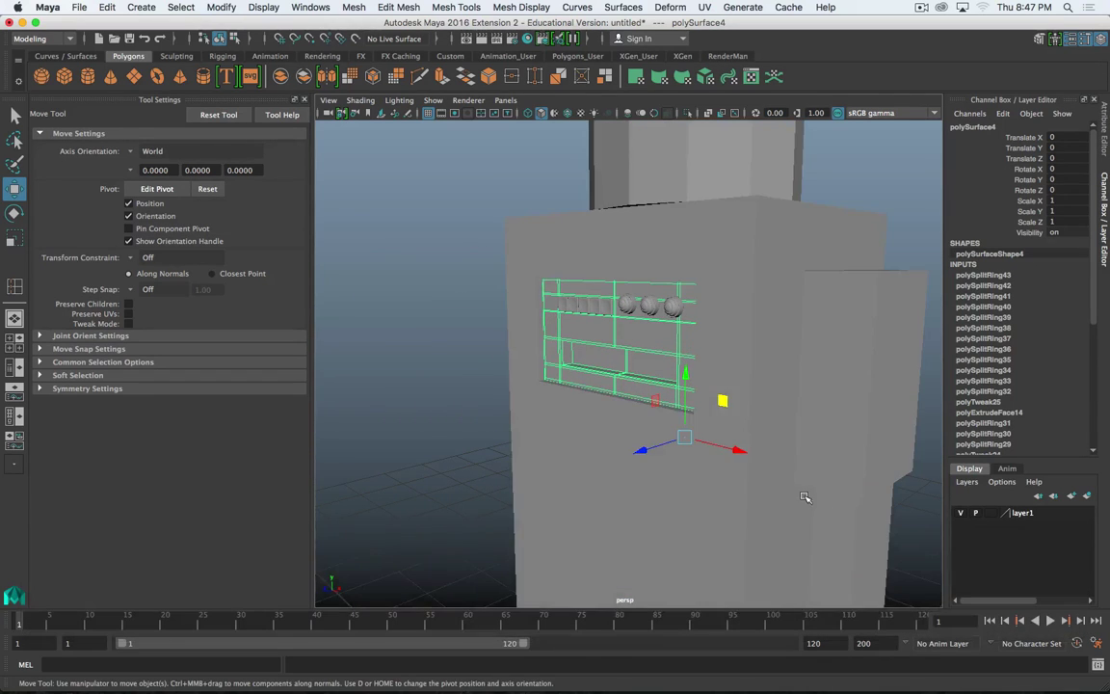
{"action": "scroll", "coordinate": [807, 494], "scroll_direction": "down", "scroll_amount": 5}
{"action": "left_click", "coordinate": [815, 449]}
{"action": "left_click_drag", "start_coordinate": [783, 468], "coordinate": [664, 461], "text": "alt"}
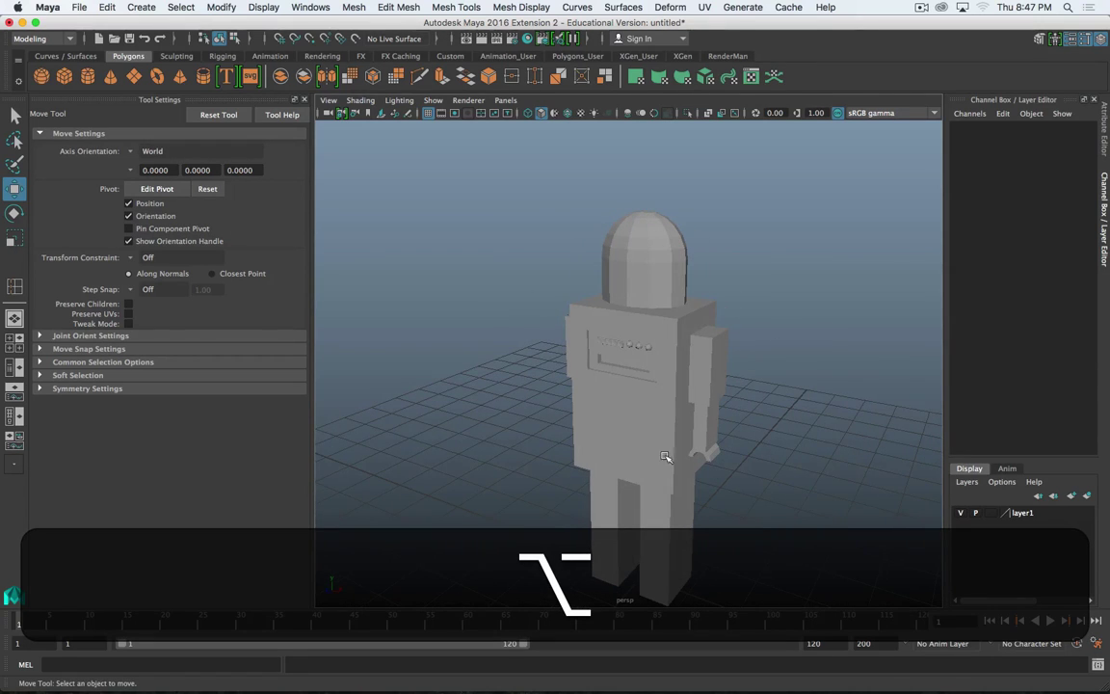
- Examine the assembled robot's torso, head and arm from several angles
{"action": "left_click", "coordinate": [669, 459]}
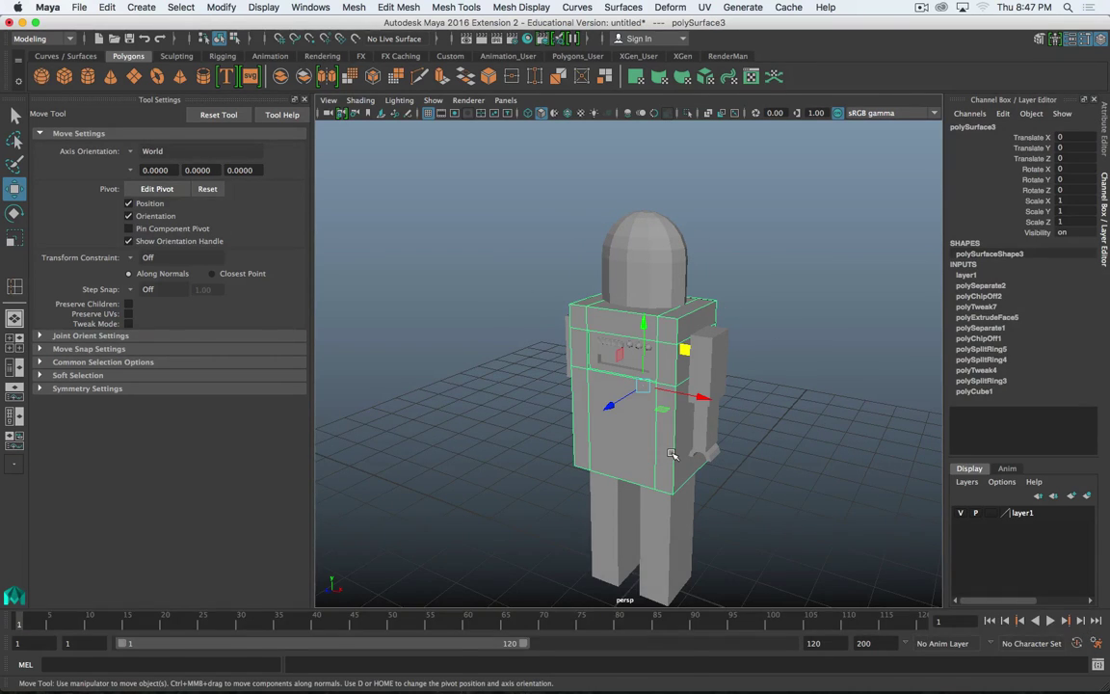
{"action": "left_click", "coordinate": [856, 385]}
{"action": "left_click_drag", "start_coordinate": [856, 384], "coordinate": [819, 372], "text": "alt"}
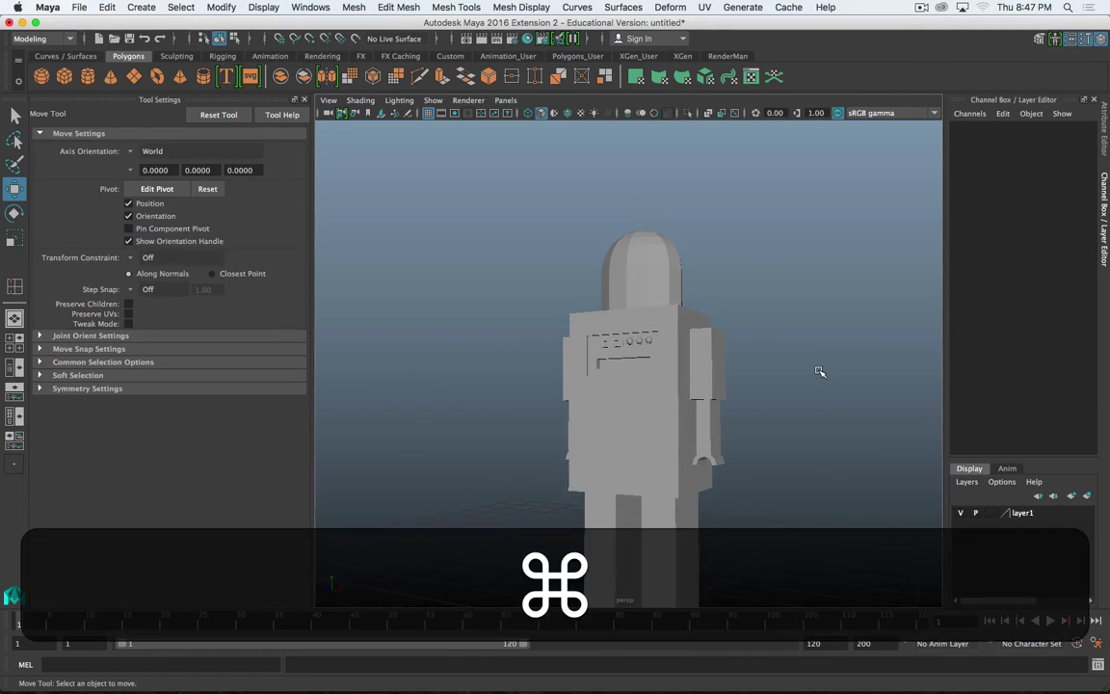
{"action": "key", "text": "super+period"}
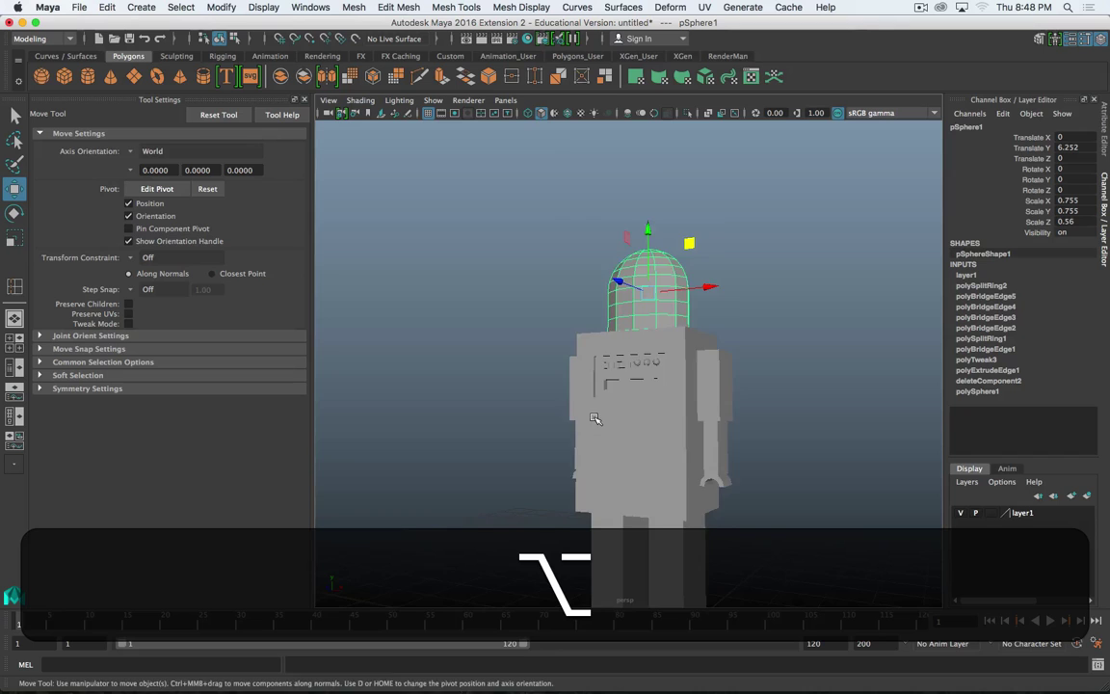
{"action": "left_click_drag", "start_coordinate": [594, 418], "coordinate": [549, 381], "text": "alt"}
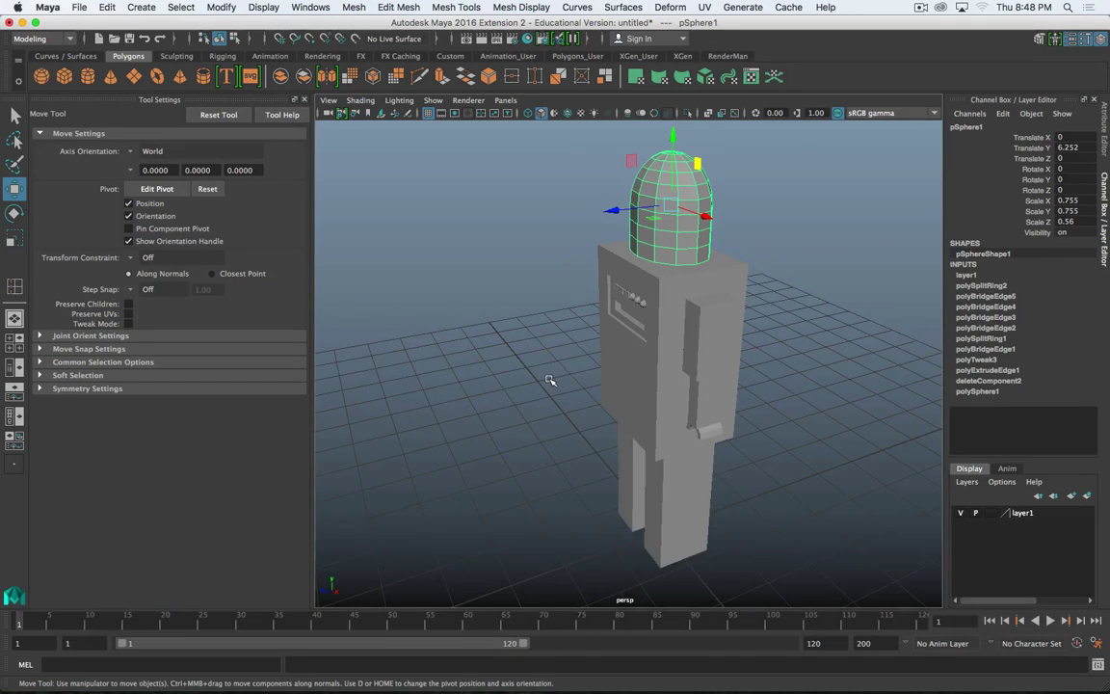
{"action": "left_click_drag", "start_coordinate": [559, 424], "coordinate": [585, 414], "text": "alt"}
{"action": "left_click_drag", "start_coordinate": [674, 389], "coordinate": [643, 392], "text": "alt"}
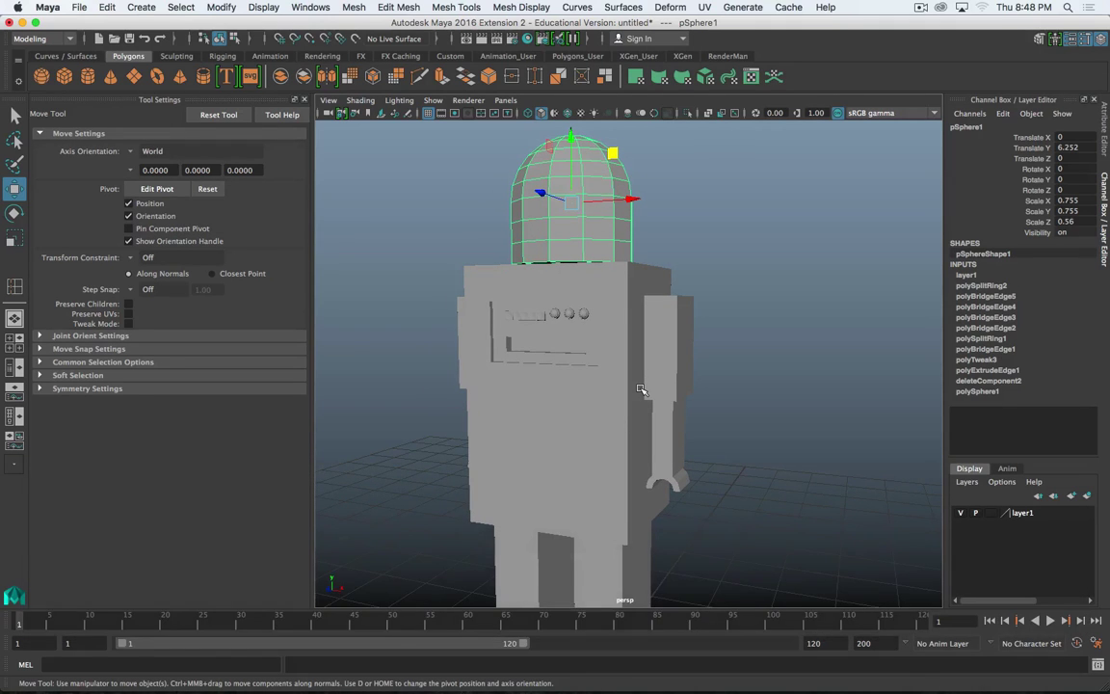
{"action": "middle_click_drag", "start_coordinate": [646, 391], "coordinate": [610, 500], "text": "alt"}
{"action": "left_click", "coordinate": [668, 312]}
{"action": "middle_click_drag", "start_coordinate": [669, 312], "coordinate": [667, 322], "text": "alt"}
{"action": "left_click_drag", "start_coordinate": [666, 323], "coordinate": [600, 371], "text": "alt"}
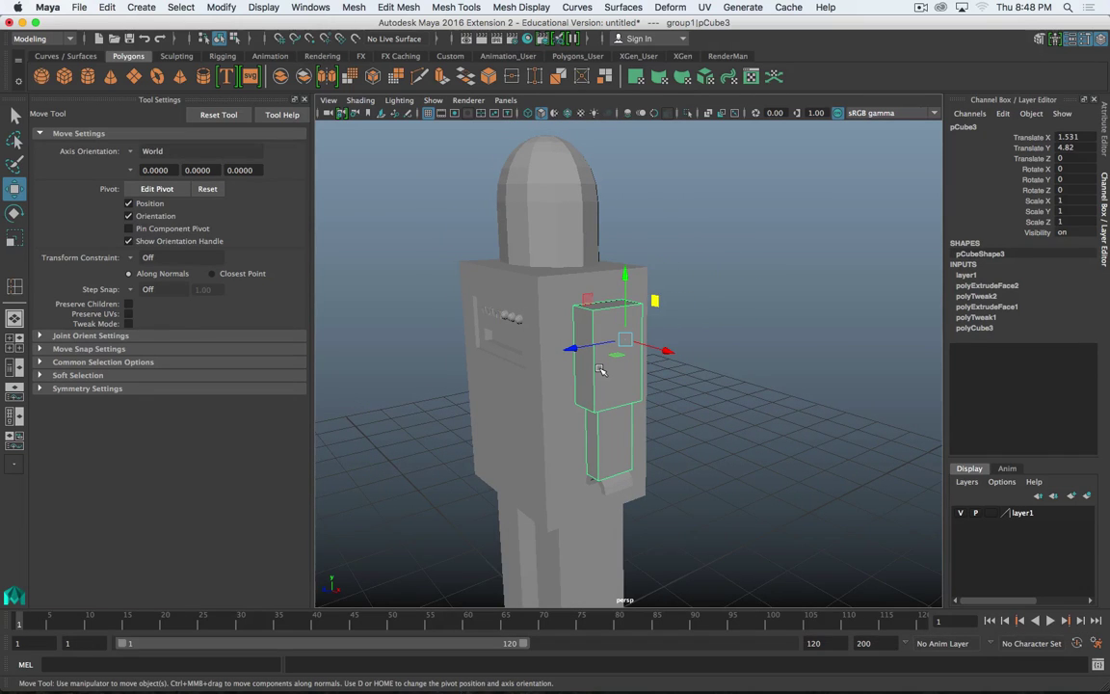
- Insert horizontal edge loops close to the top and bottom edges of the robot's upper arm block
{"action": "scroll", "coordinate": [599, 371], "scroll_direction": "up", "scroll_amount": 5}
{"action": "left_click_drag", "start_coordinate": [575, 372], "coordinate": [629, 395], "text": "alt"}
{"action": "key", "text": "alt+3"}
{"action": "key", "text": "1"}
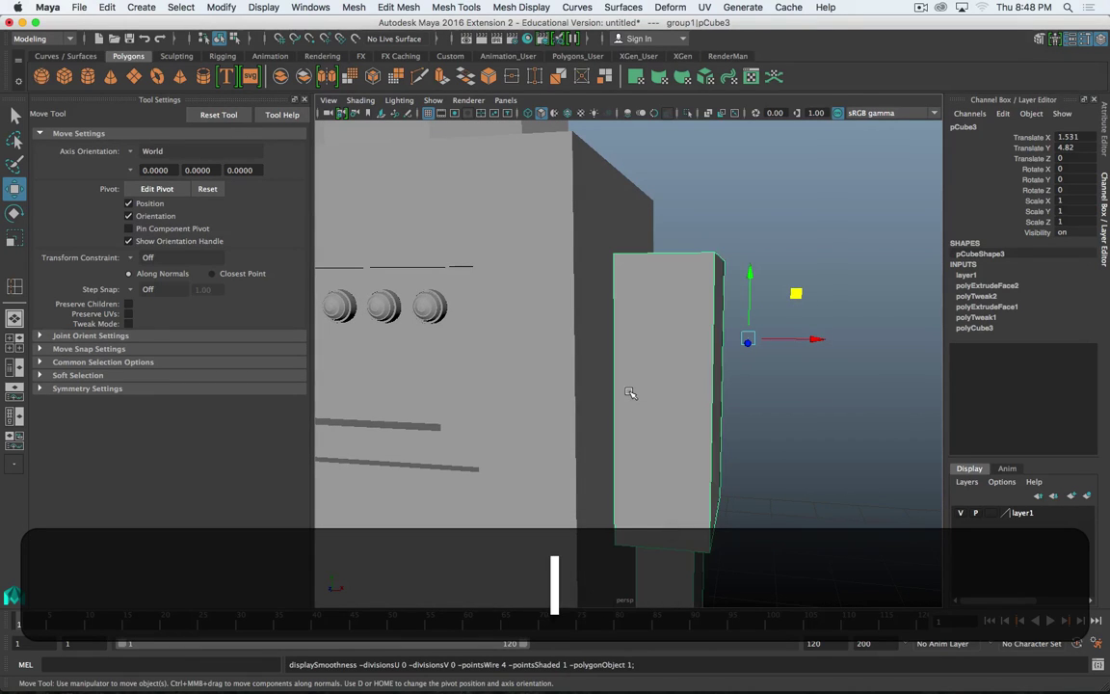
{"action": "right_click", "coordinate": [683, 268]}
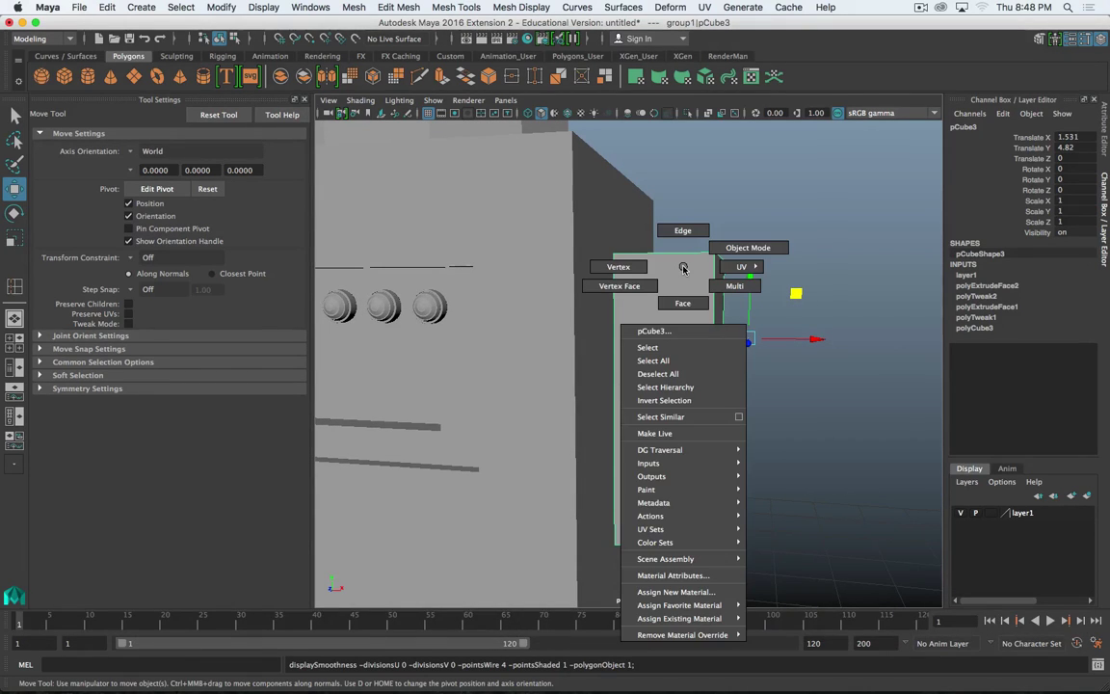
{"action": "left_click", "coordinate": [682, 230]}
{"action": "left_click", "coordinate": [710, 294], "text": "shift"}
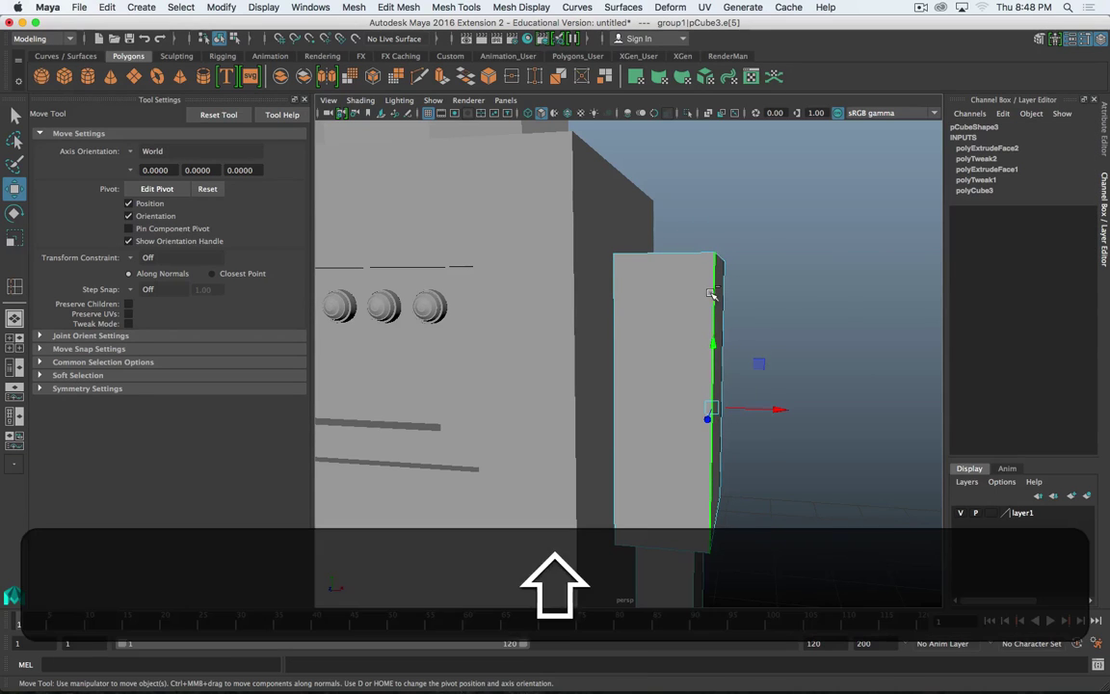
{"action": "right_click_drag", "start_coordinate": [710, 294], "coordinate": [679, 384], "text": "shift"}
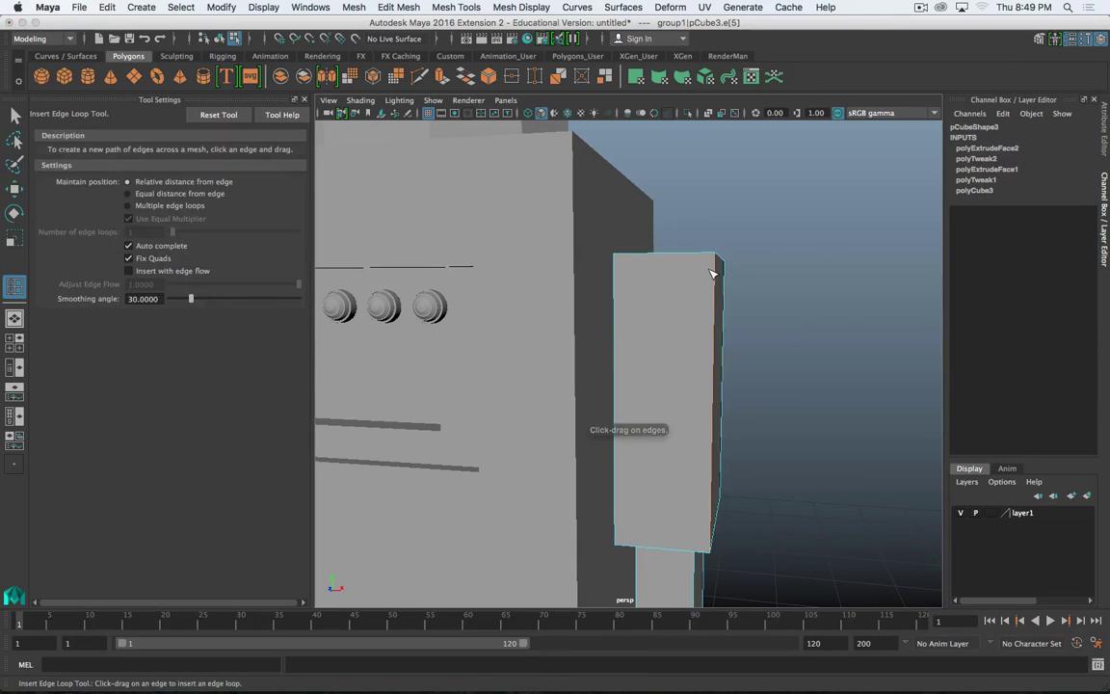
{"action": "left_click", "coordinate": [718, 260]}
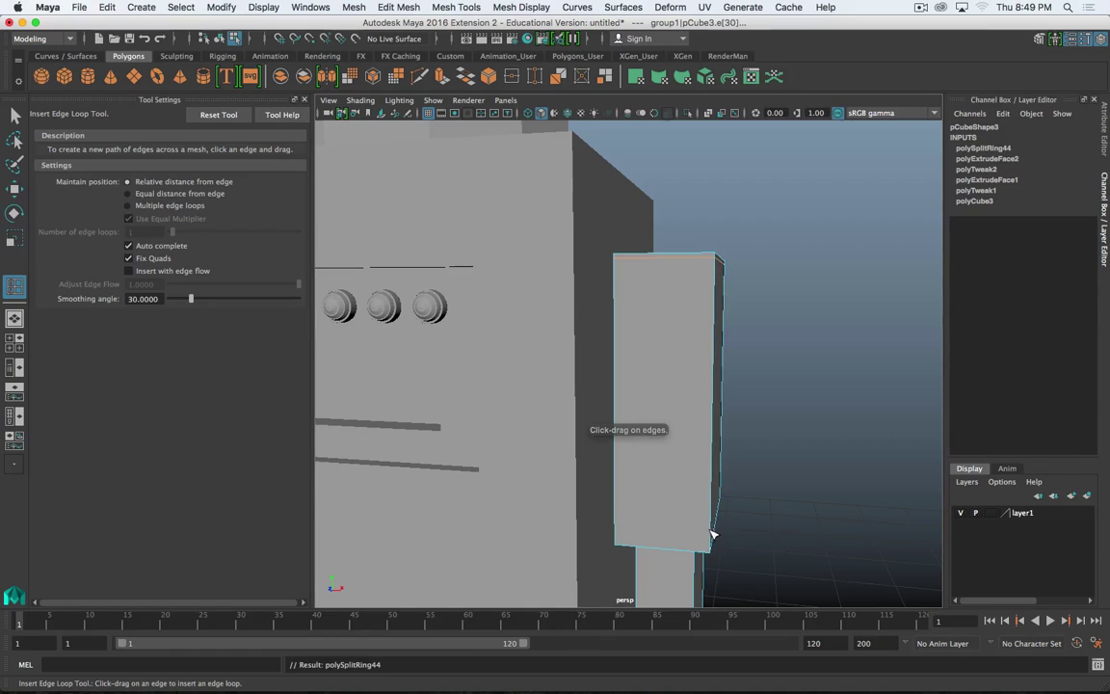
{"action": "left_click", "coordinate": [714, 545]}
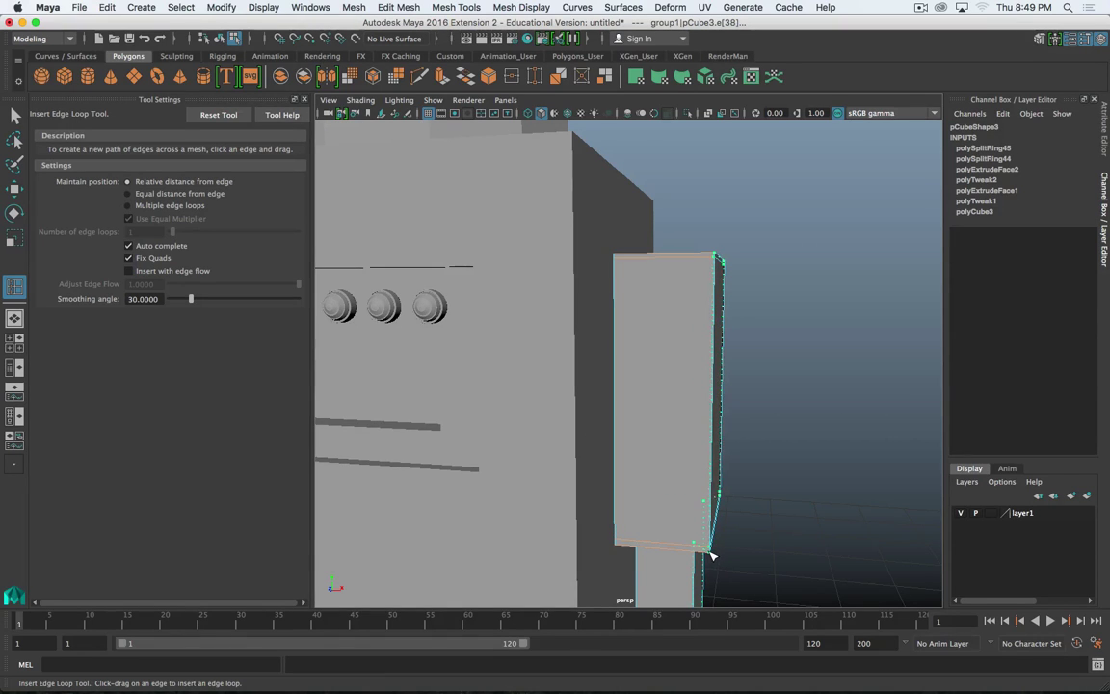
- Insert vertical edge loops close to the corners on the front and outer side faces of the arm
{"action": "left_click", "coordinate": [704, 546]}
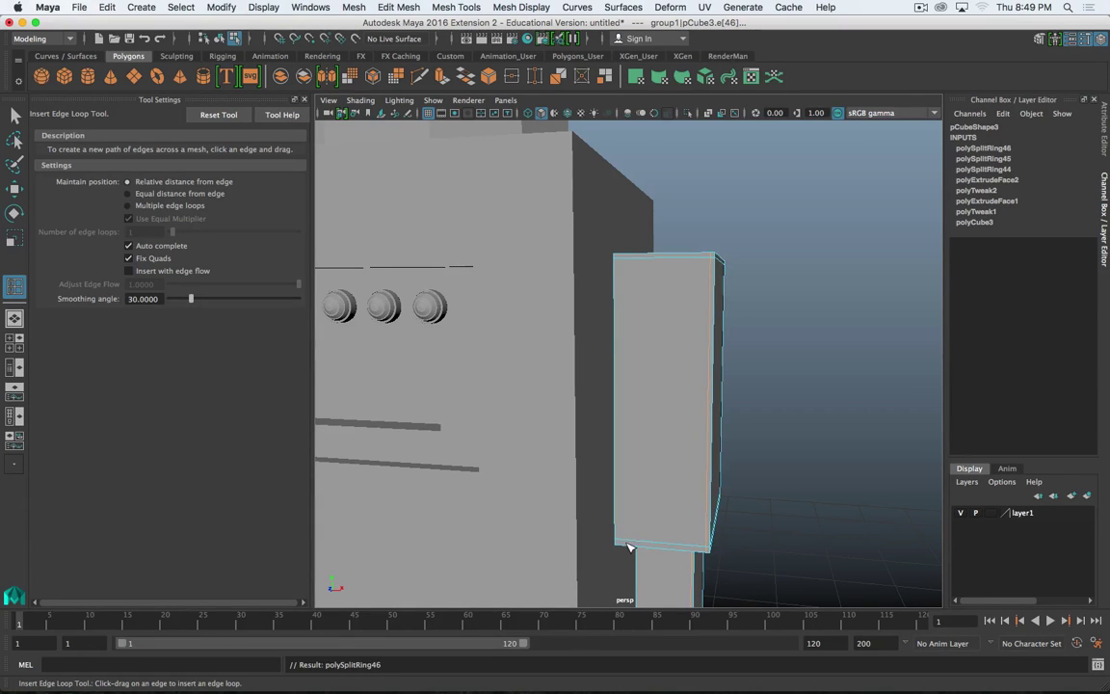
{"action": "left_click_drag", "start_coordinate": [627, 544], "coordinate": [566, 405], "text": "alt"}
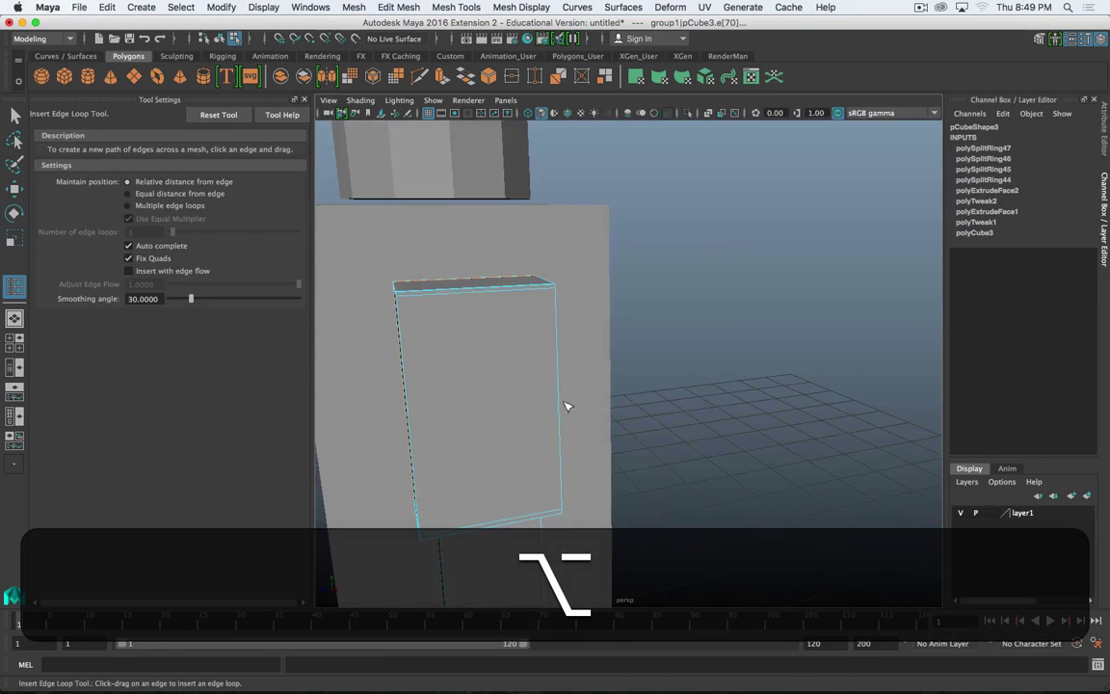
{"action": "left_click", "coordinate": [552, 291]}
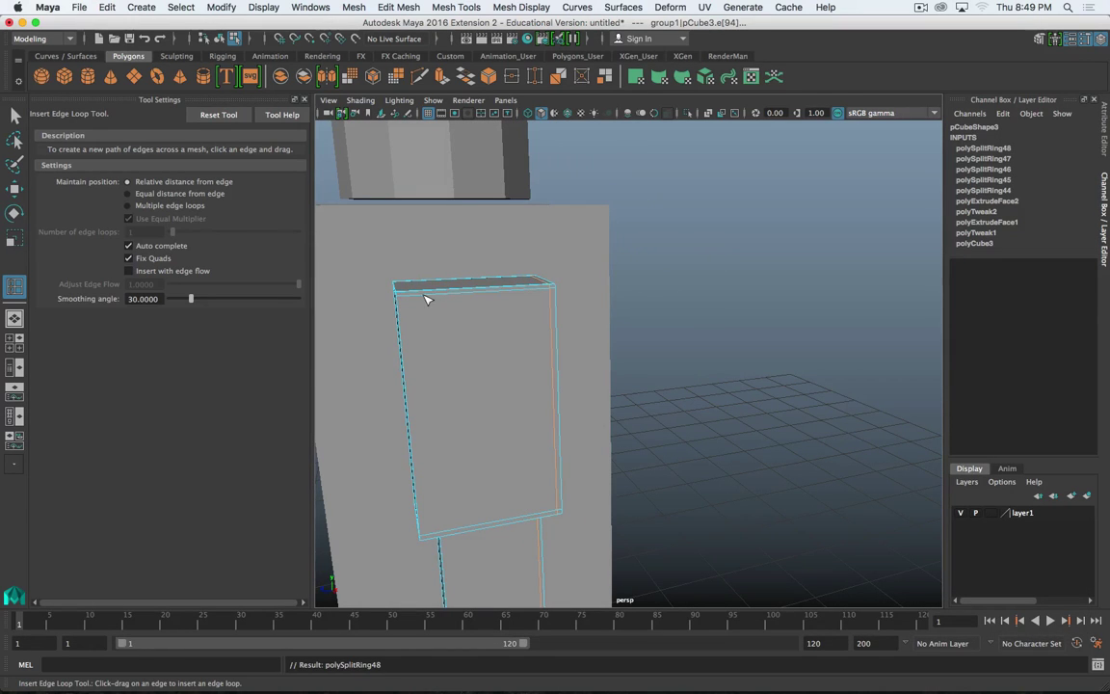
{"action": "left_click_drag", "start_coordinate": [427, 300], "coordinate": [405, 299]}
{"action": "left_click_drag", "start_coordinate": [504, 404], "coordinate": [601, 383], "text": "alt"}
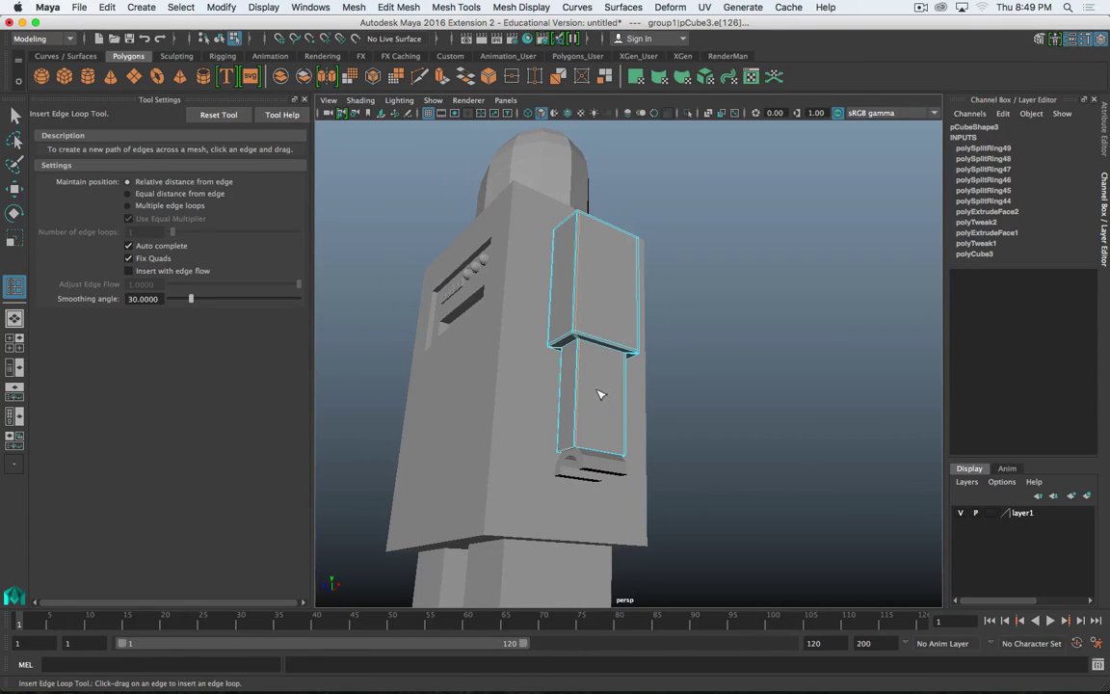
- Preview the arm smoothed and insert an edge loop around the lower arm just beneath the upper block
{"action": "left_click_drag", "start_coordinate": [584, 367], "coordinate": [638, 355], "text": "alt"}
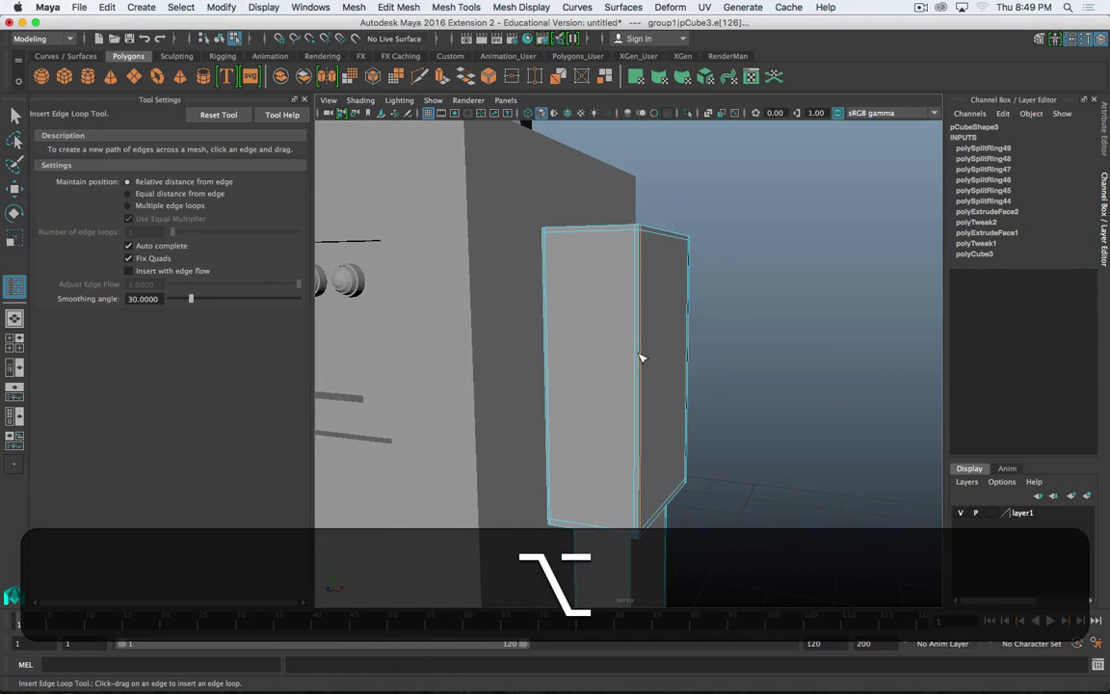
{"action": "key", "text": "alt+3"}
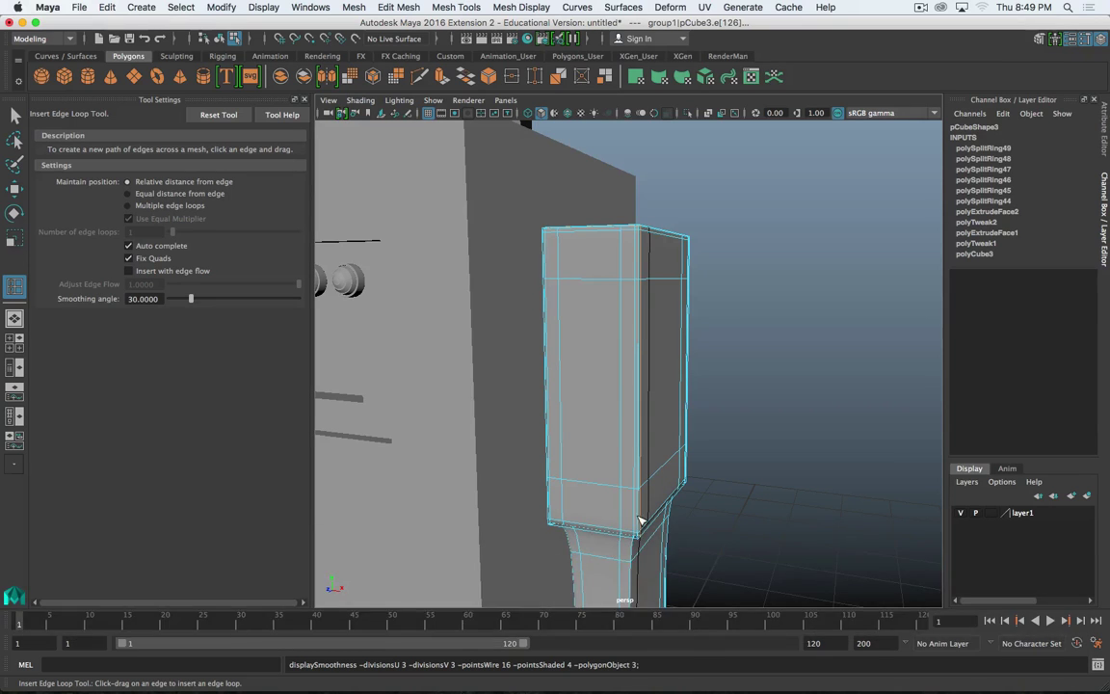
{"action": "left_click", "coordinate": [637, 541]}
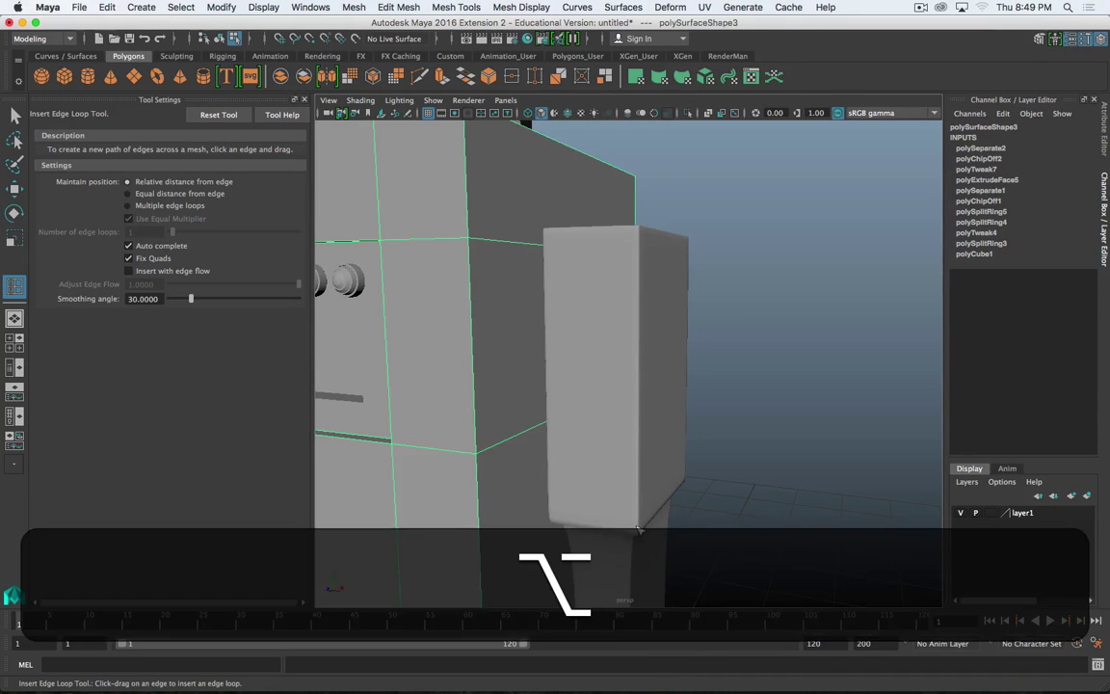
{"action": "left_click_drag", "start_coordinate": [638, 528], "coordinate": [619, 493], "text": "alt"}
{"action": "left_click", "coordinate": [600, 428]}
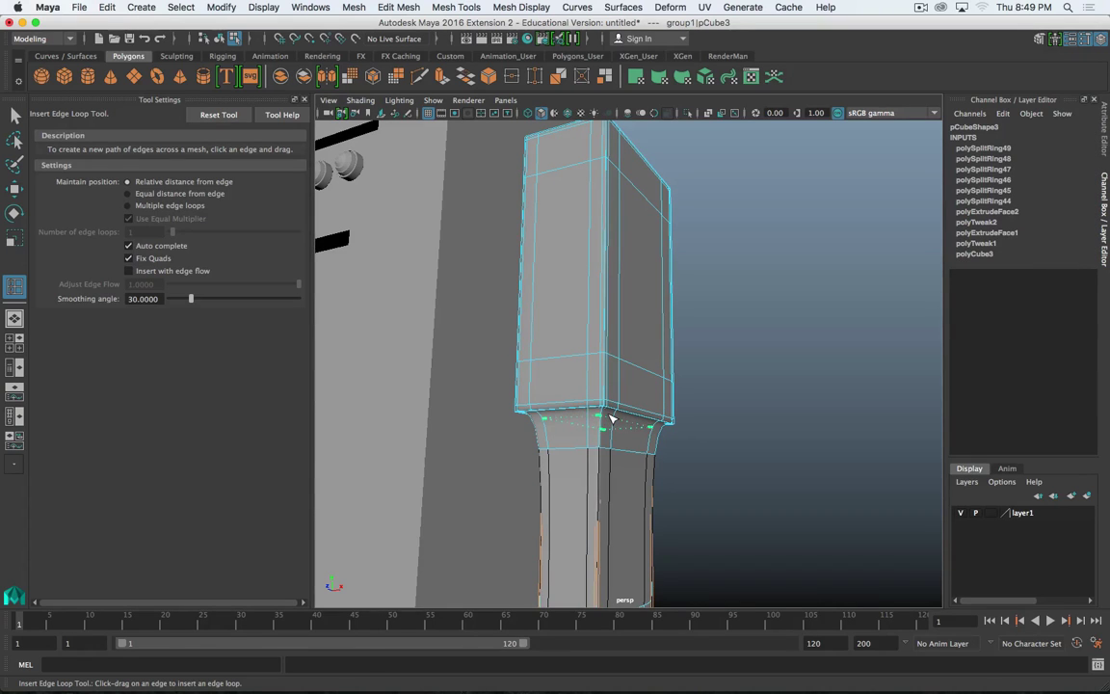
{"action": "left_click", "coordinate": [611, 418]}
{"action": "left_click_drag", "start_coordinate": [611, 418], "coordinate": [607, 389], "text": "alt"}
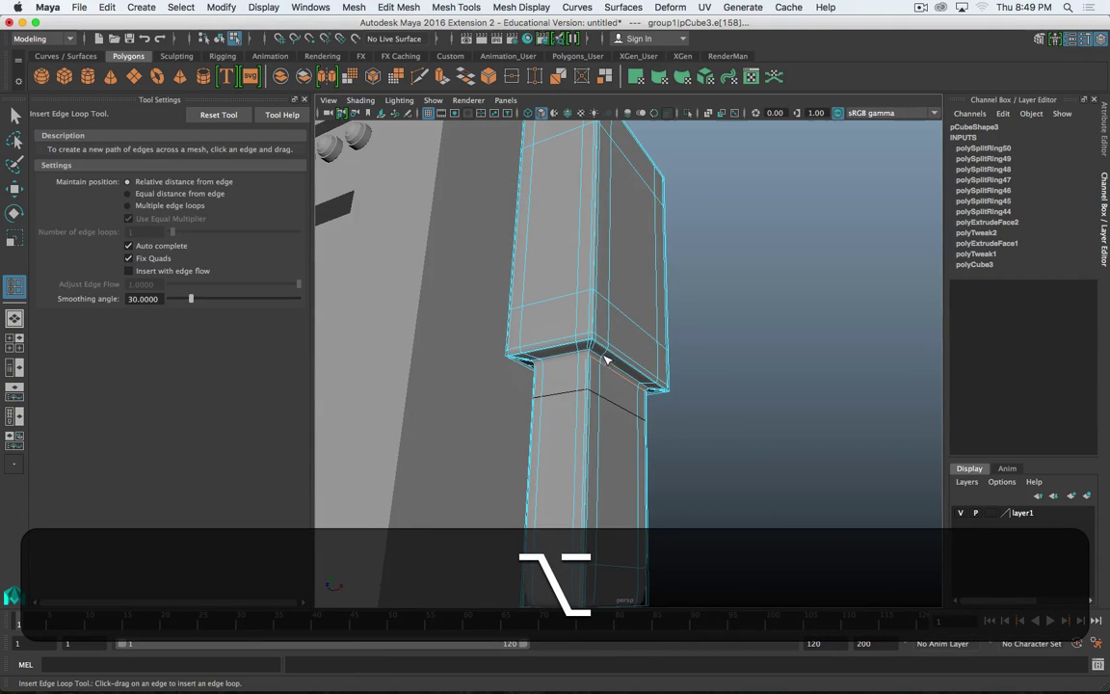
- Examine the smoothed junction where the upper arm block meets the lower arm
{"action": "key", "text": "F8"}
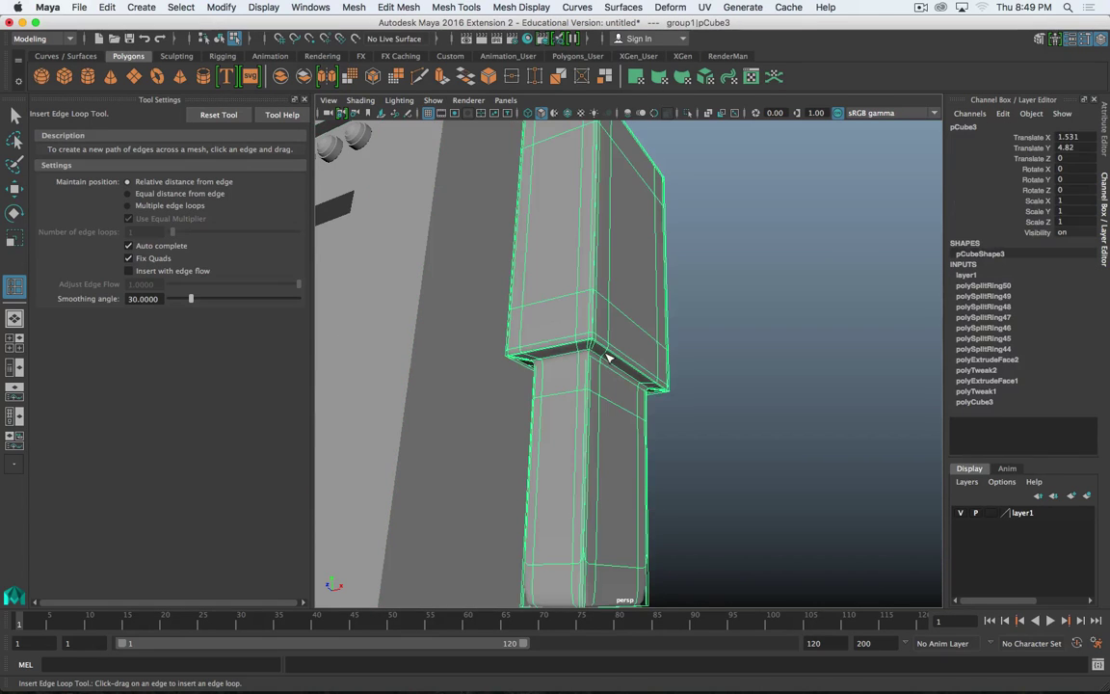
{"action": "left_click", "coordinate": [604, 360]}
{"action": "scroll", "coordinate": [607, 360], "scroll_direction": "up", "scroll_amount": 8}
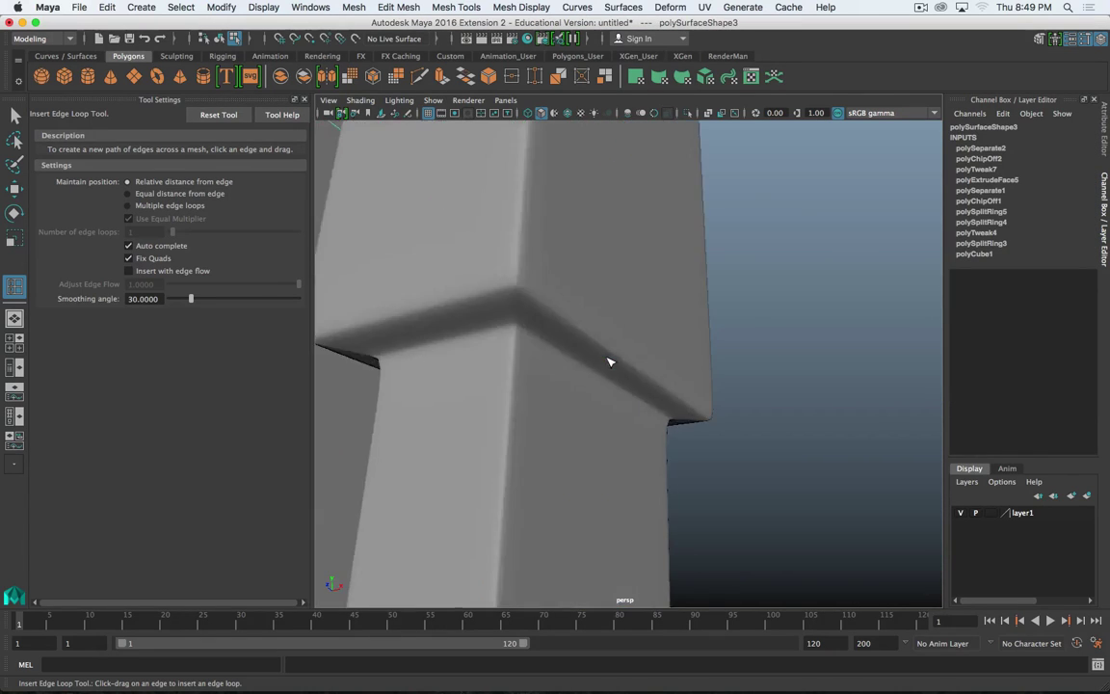
{"action": "key", "text": "z"}
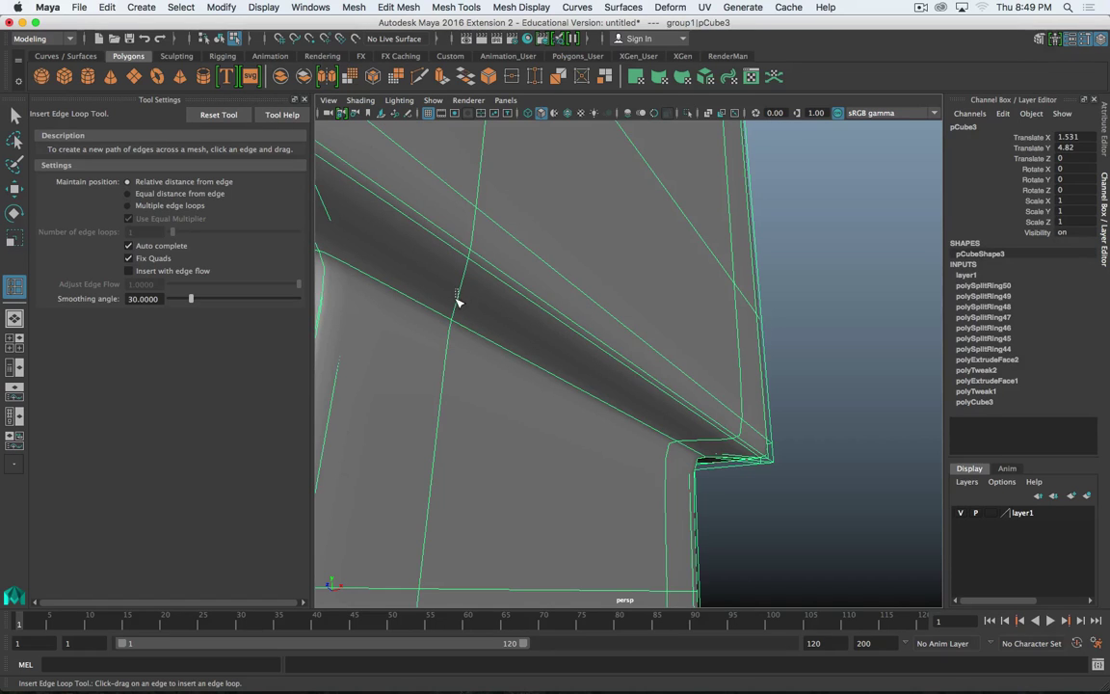
{"action": "right_click_drag", "start_coordinate": [480, 298], "coordinate": [470, 287]}
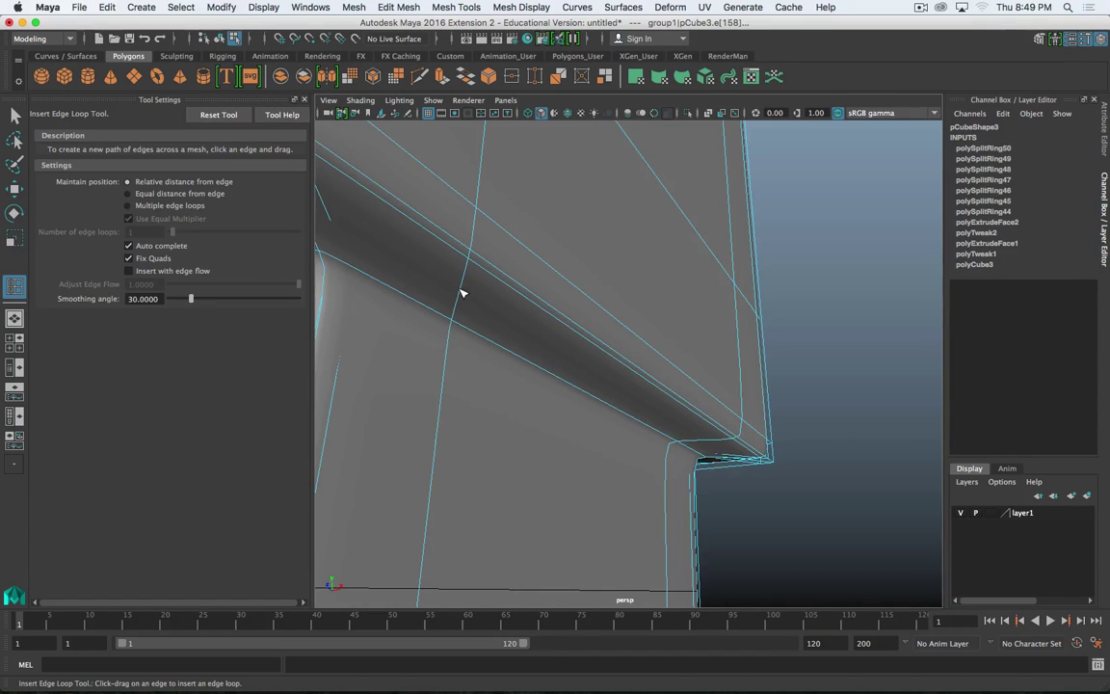
{"action": "left_click", "coordinate": [458, 302]}
{"action": "scroll", "coordinate": [464, 315], "scroll_direction": "down", "scroll_amount": 5}
{"action": "left_click_drag", "start_coordinate": [469, 322], "coordinate": [474, 324], "text": "alt"}
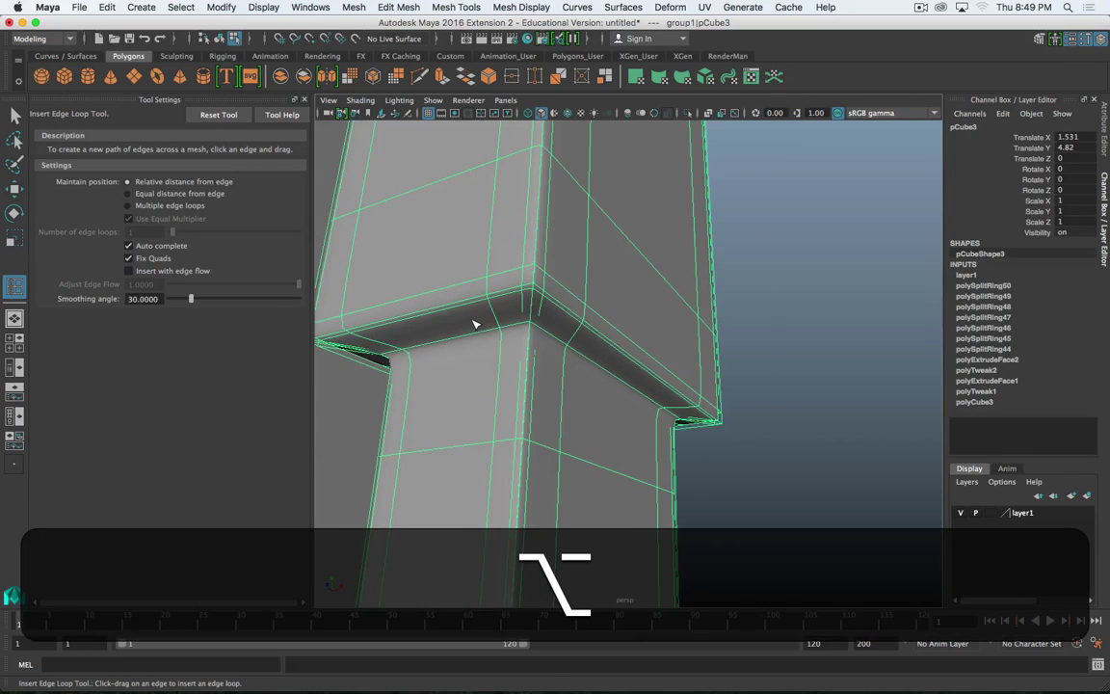
- Turn off the arm's smooth preview and insert supporting edge loops at the ledge beneath the upper block
{"action": "key", "text": "1"}
{"action": "left_click_drag", "start_coordinate": [584, 342], "coordinate": [585, 332], "text": "alt"}
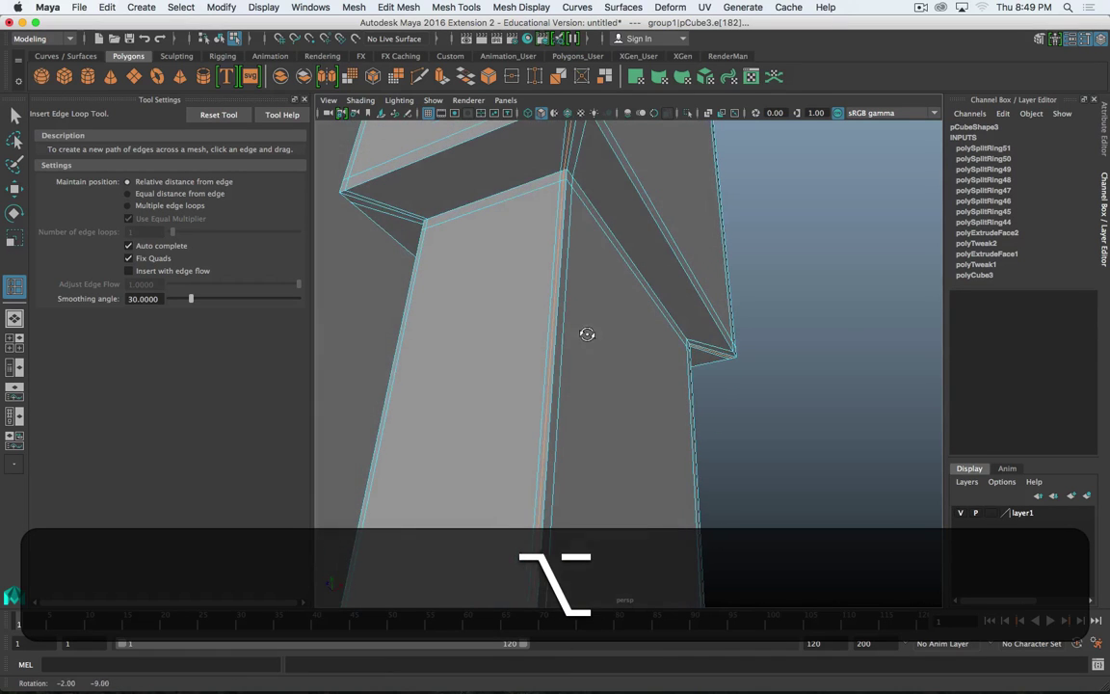
{"action": "key", "text": "alt+z"}
{"action": "left_click_drag", "start_coordinate": [586, 202], "coordinate": [583, 156]}
{"action": "left_click", "coordinate": [595, 133]}
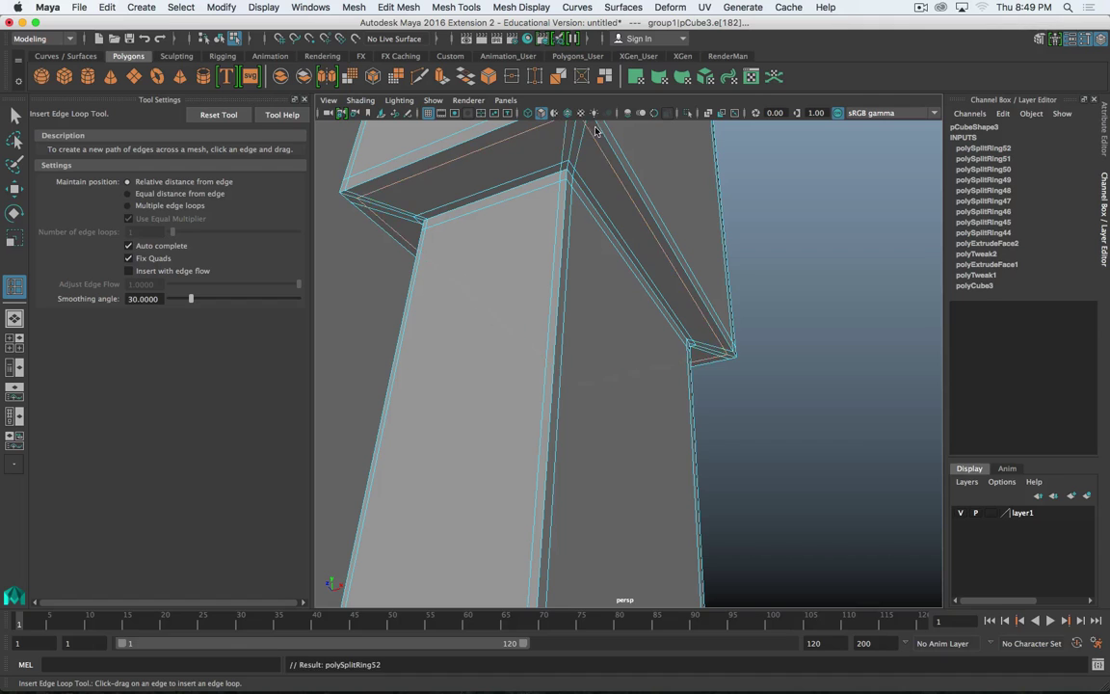
{"action": "left_click_drag", "start_coordinate": [598, 129], "coordinate": [579, 301], "text": "alt"}
{"action": "scroll", "coordinate": [579, 301], "scroll_direction": "down", "scroll_amount": 3, "text": "alt"}
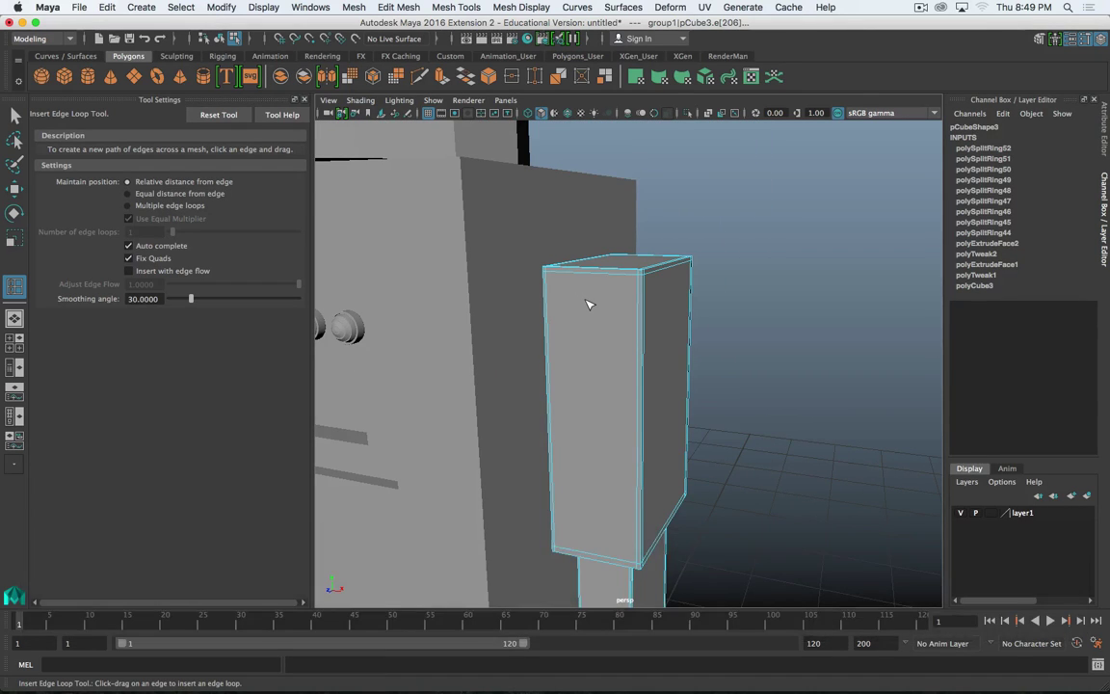
- Insert a horizontal edge loop around the upper arm block about a third of the way down
{"action": "left_click_drag", "start_coordinate": [652, 340], "coordinate": [577, 349], "text": "alt"}
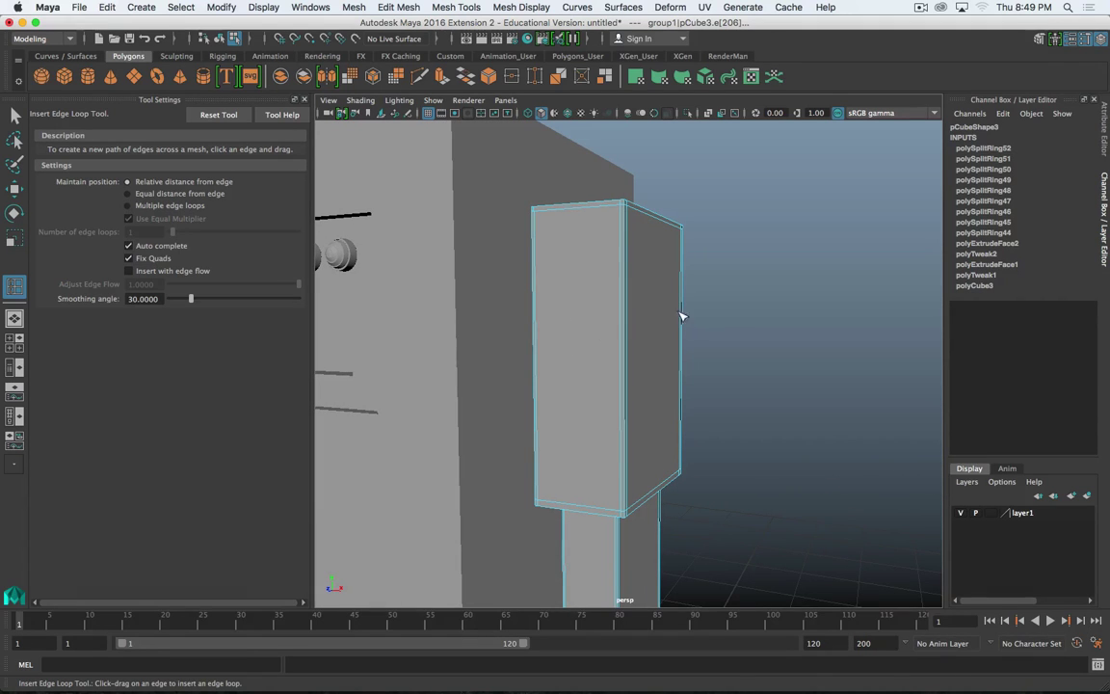
{"action": "mouse_move", "coordinate": [563, 336]}
{"action": "left_mouse_down", "text": "alt"}
{"action": "mouse_move", "coordinate": [580, 330]}
{"action": "mouse_move", "coordinate": [568, 343]}
{"action": "left_mouse_up", "text": "alt"}
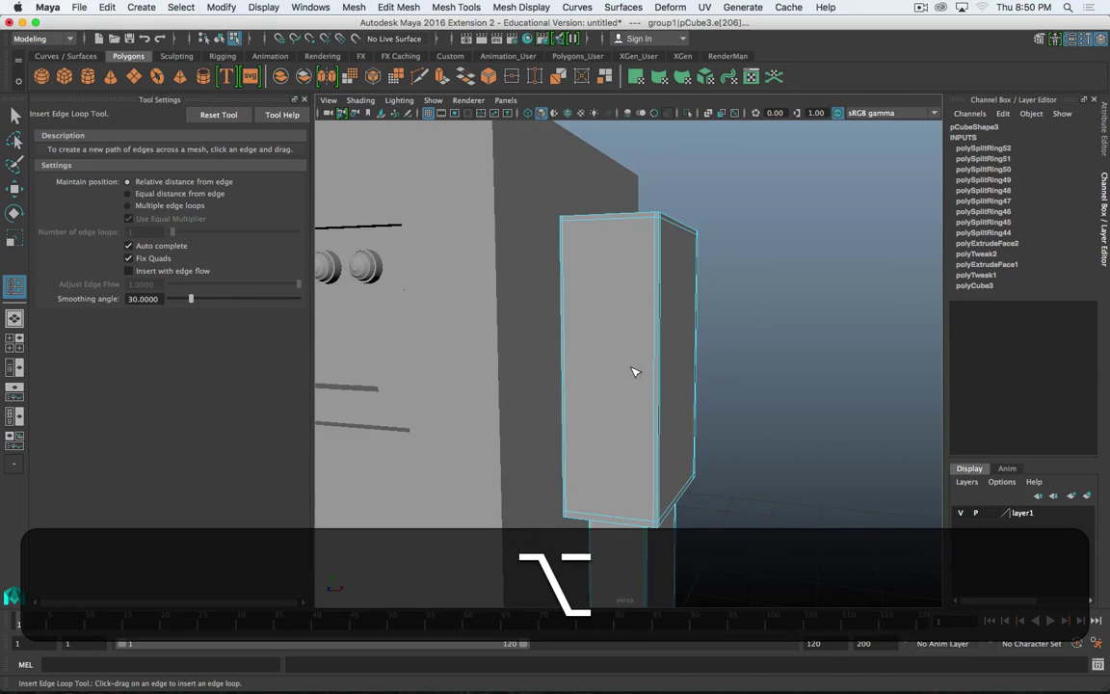
{"action": "mouse_move", "coordinate": [634, 372]}
{"action": "left_mouse_down", "text": "alt"}
{"action": "mouse_move", "coordinate": [600, 374]}
{"action": "mouse_move", "coordinate": [625, 369]}
{"action": "left_mouse_up", "text": "alt"}
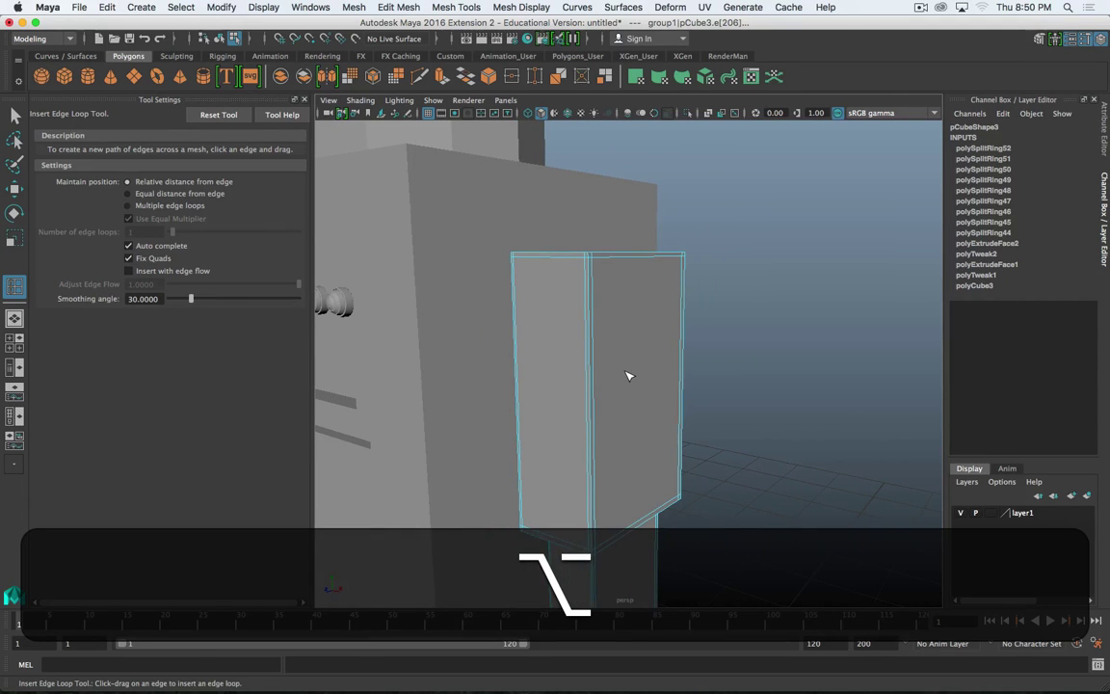
{"action": "scroll", "coordinate": [626, 375], "scroll_direction": "up", "scroll_amount": 3}
{"action": "mouse_move", "coordinate": [626, 374]}
{"action": "left_mouse_down", "text": "alt"}
{"action": "mouse_move", "coordinate": [608, 361]}
{"action": "mouse_move", "coordinate": [624, 365]}
{"action": "left_mouse_up", "text": "alt"}
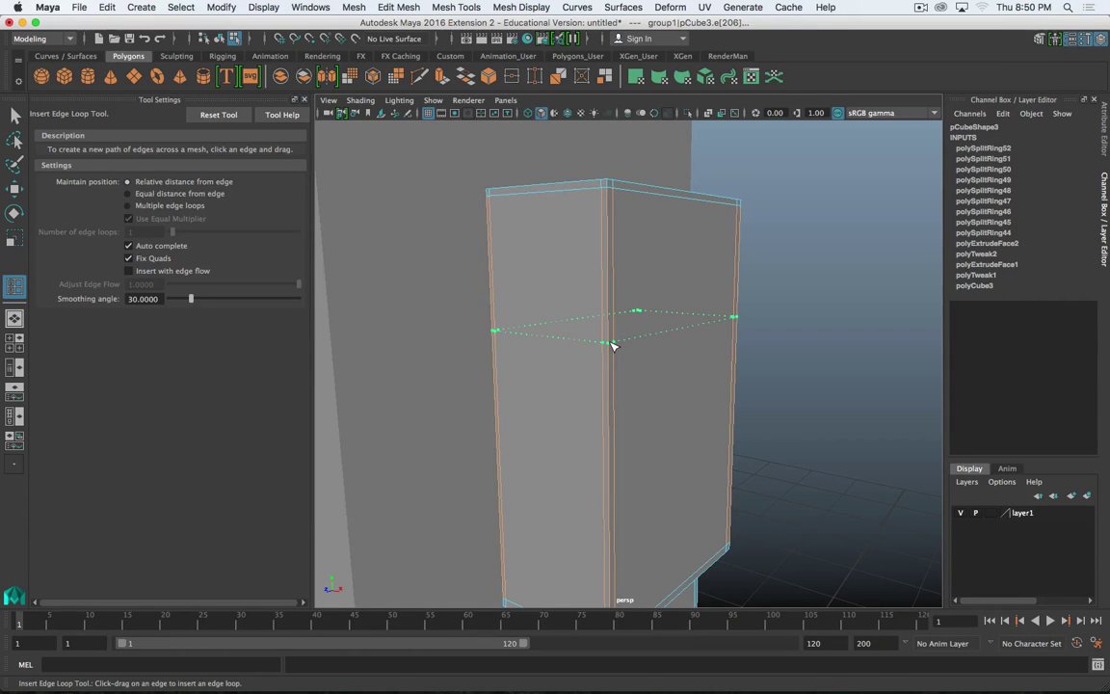
{"action": "left_click_drag", "start_coordinate": [612, 345], "coordinate": [612, 346]}
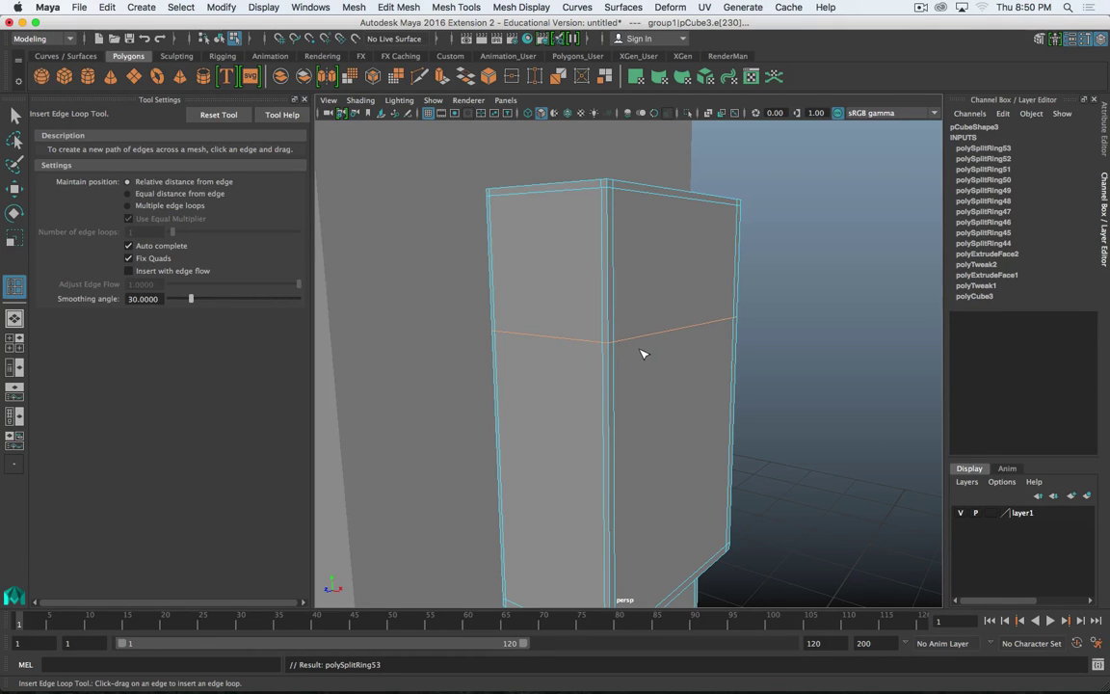
- Offset edge loops to both sides of the upper arm block's horizontal loop, placing them near the block's upper and lower ends
{"action": "scroll", "coordinate": [622, 336], "scroll_direction": "up", "scroll_amount": 3}
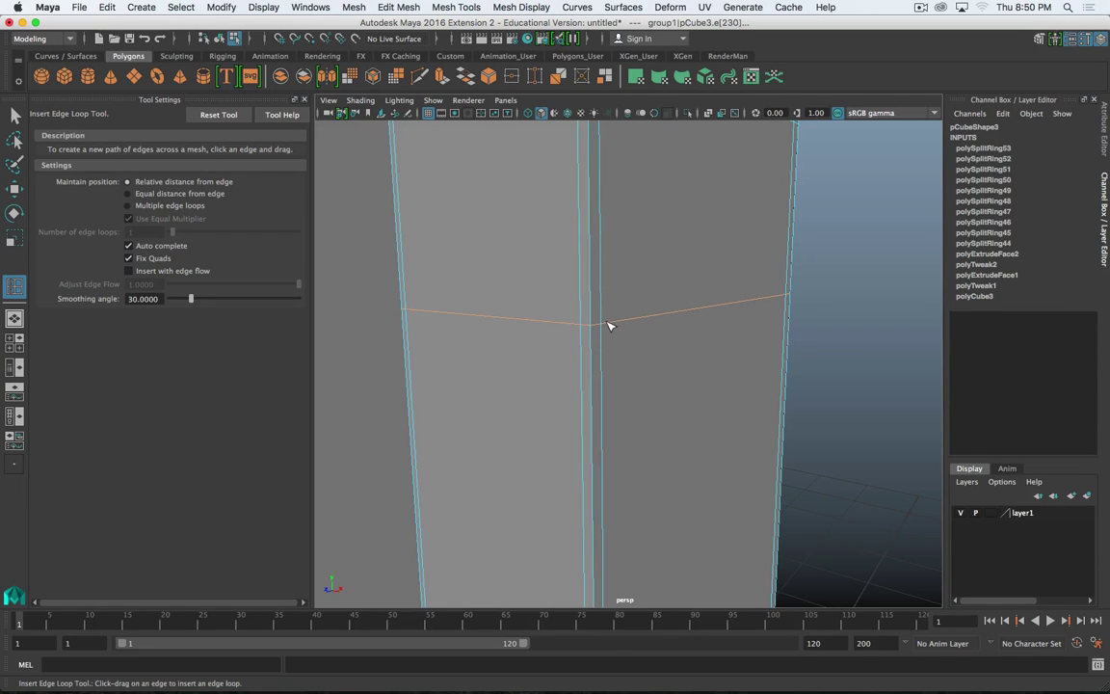
{"action": "key", "text": "shift"}
{"action": "right_click_drag", "start_coordinate": [612, 324], "coordinate": [613, 399], "text": "shift"}
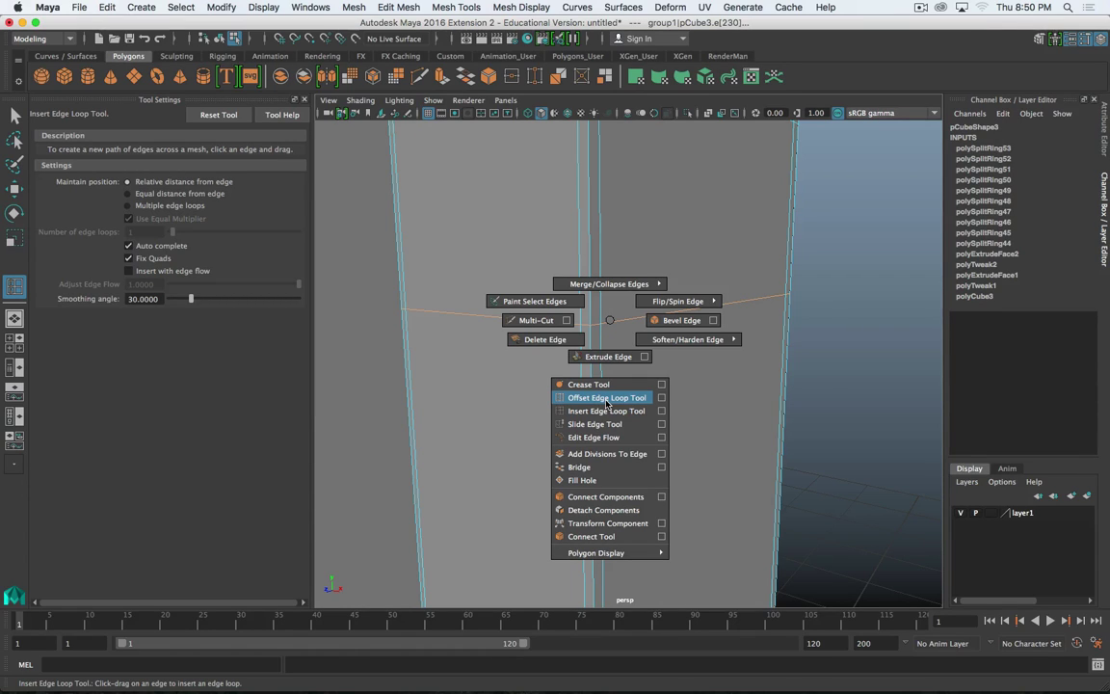
{"action": "left_click", "coordinate": [606, 398]}
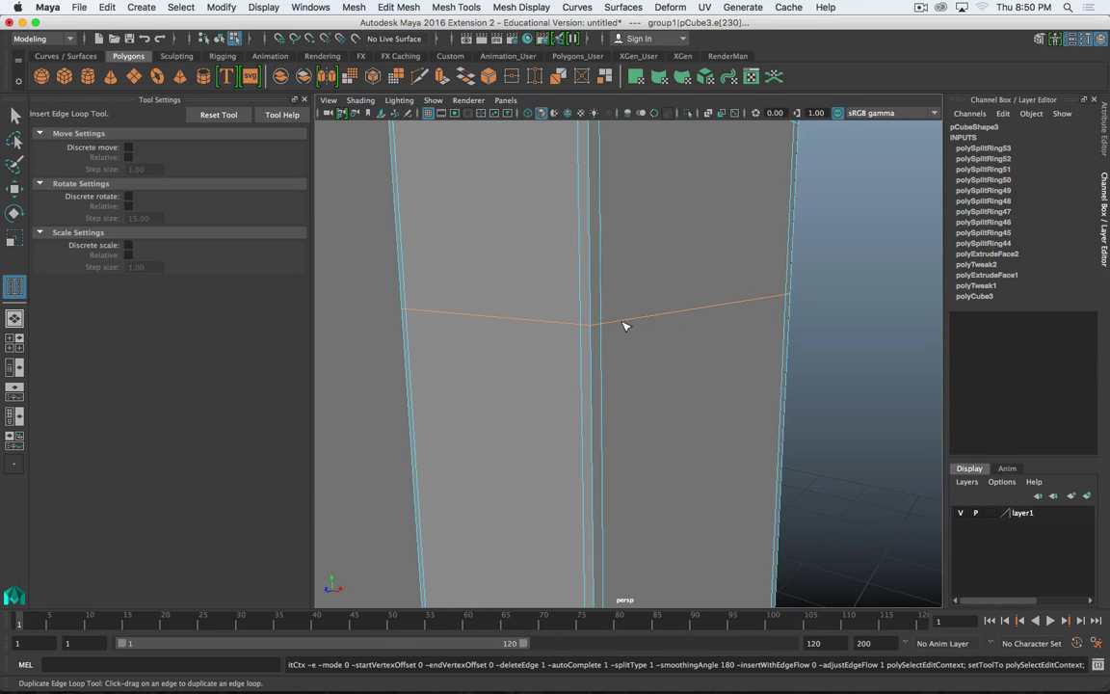
{"action": "left_click_drag", "start_coordinate": [623, 327], "coordinate": [623, 323]}
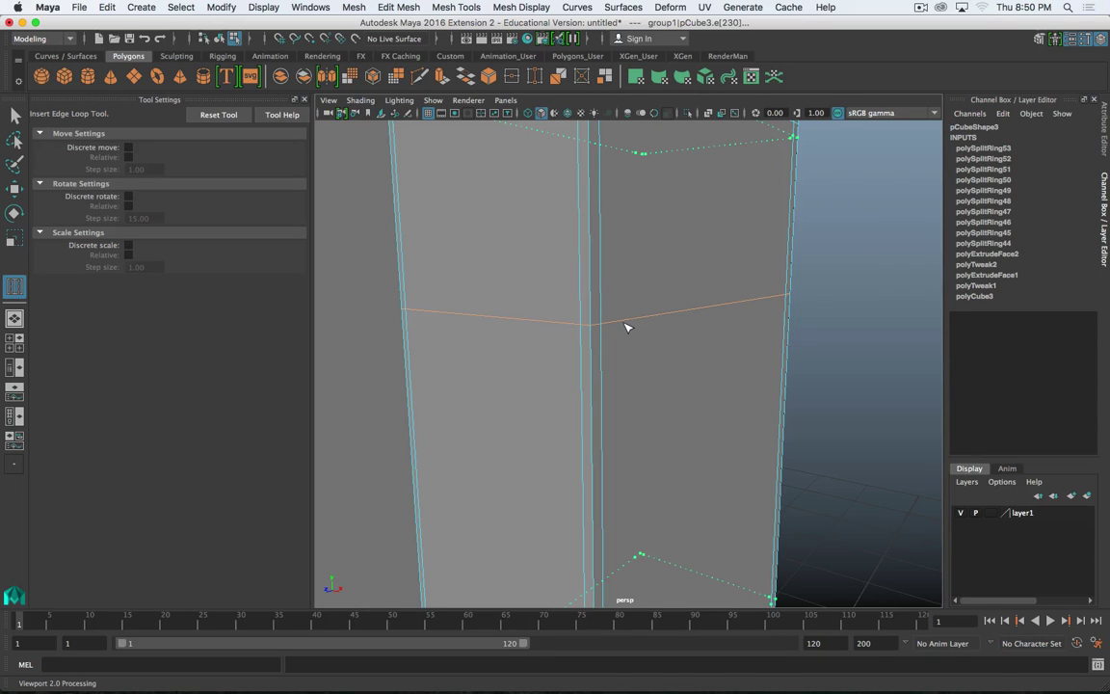
{"action": "left_click_drag", "start_coordinate": [626, 328], "coordinate": [623, 326]}
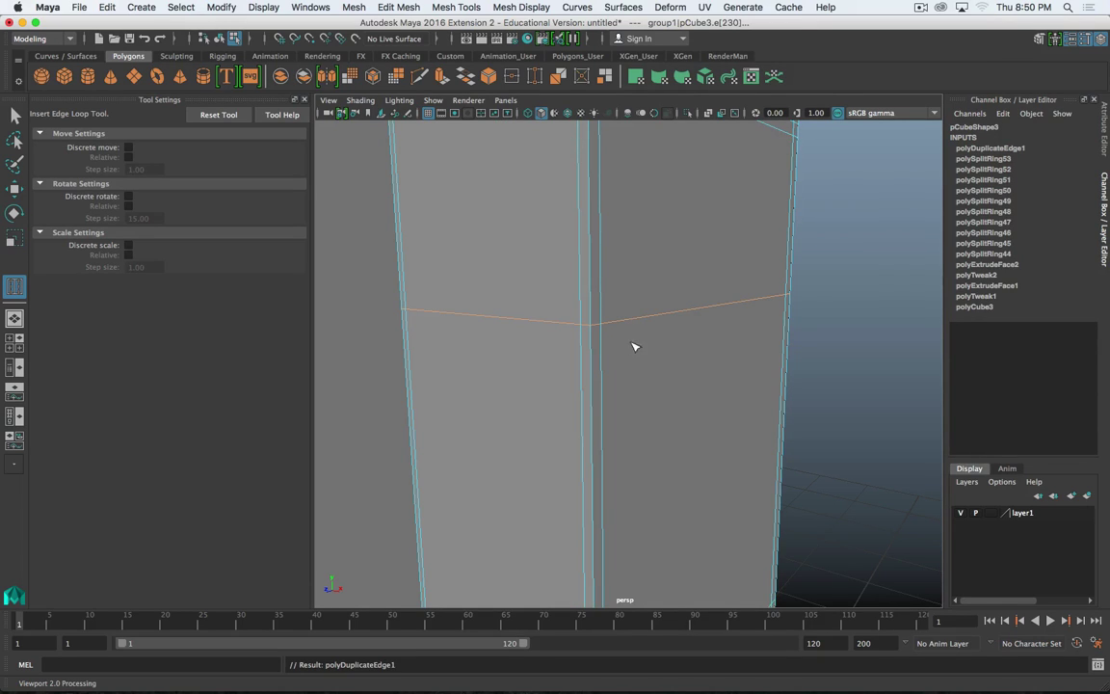
- Offset a tight pair of edge loops directly above and below the same horizontal loop on the upper arm block
{"action": "scroll", "coordinate": [635, 356], "scroll_direction": "down", "scroll_amount": 5}
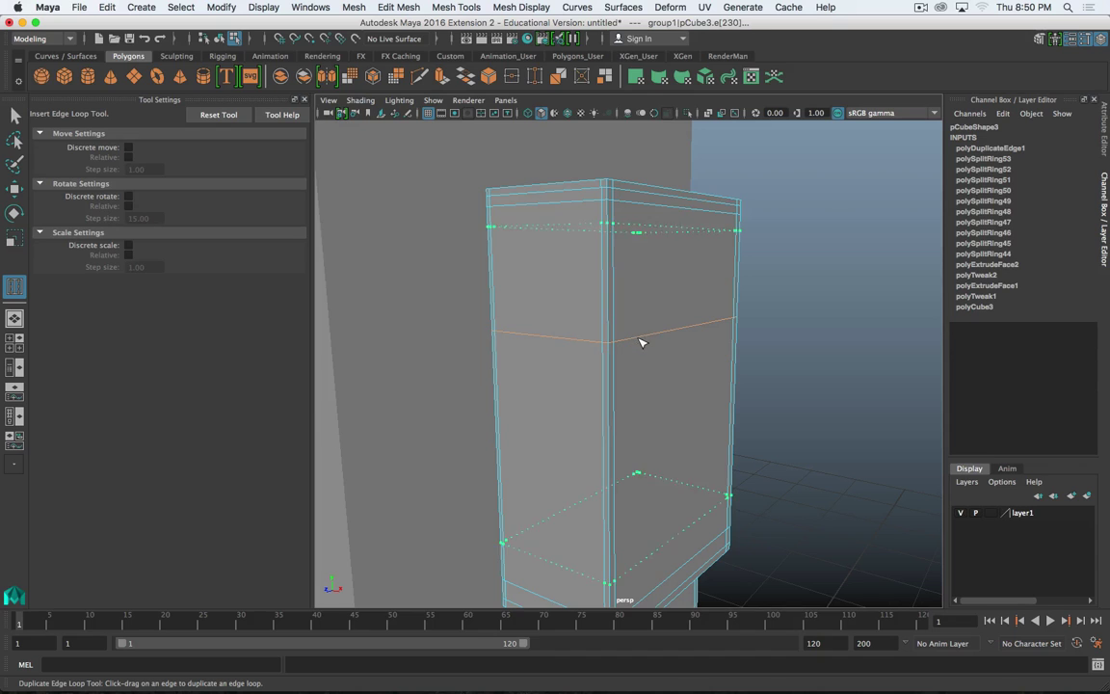
{"action": "left_click_drag", "start_coordinate": [642, 342], "coordinate": [741, 341]}
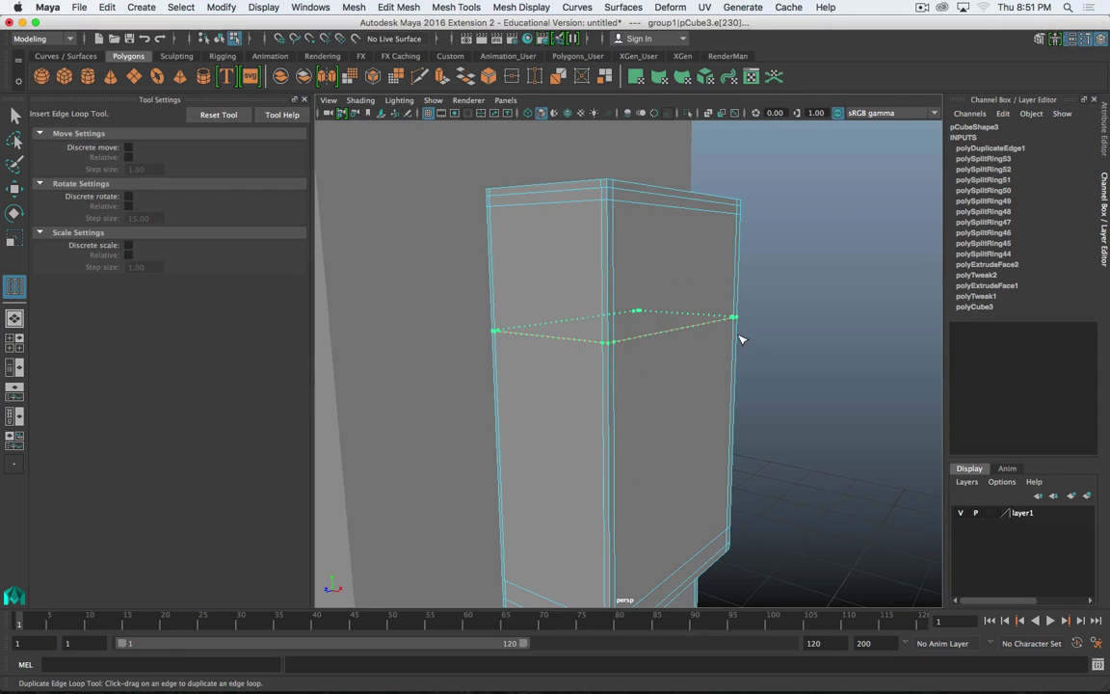
{"action": "scroll", "coordinate": [681, 342], "scroll_direction": "up", "scroll_amount": 6}
{"action": "left_click_drag", "start_coordinate": [737, 338], "coordinate": [669, 339]}
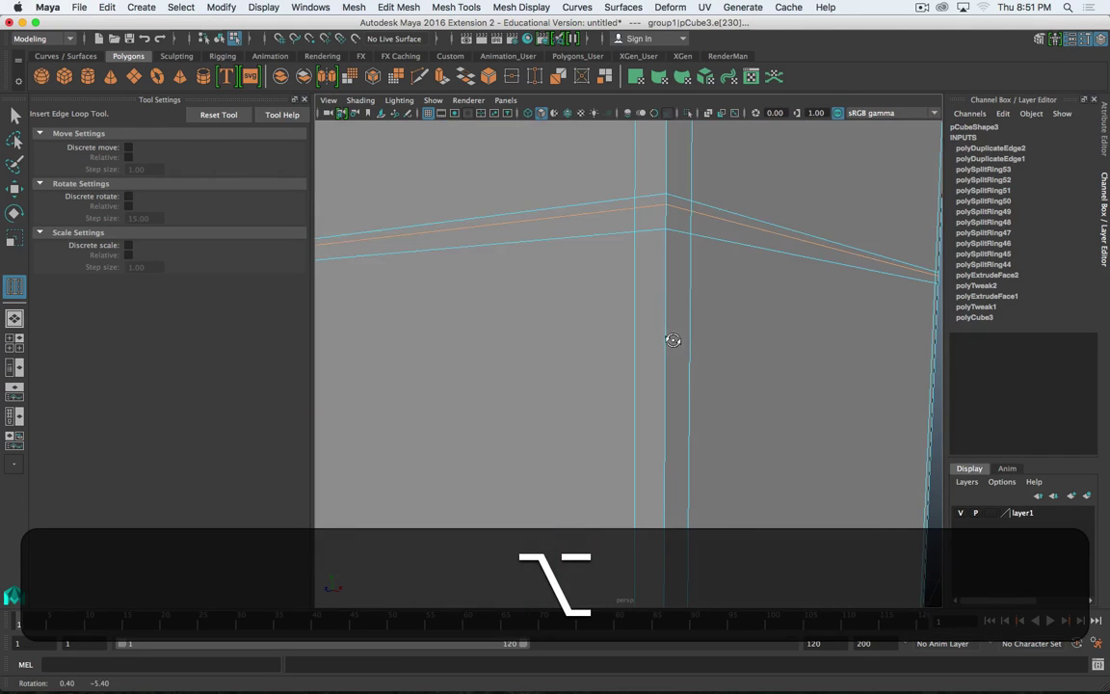
- Move the lower loop of the tight pair straight up, closer to the middle loop
{"action": "key", "text": "w"}
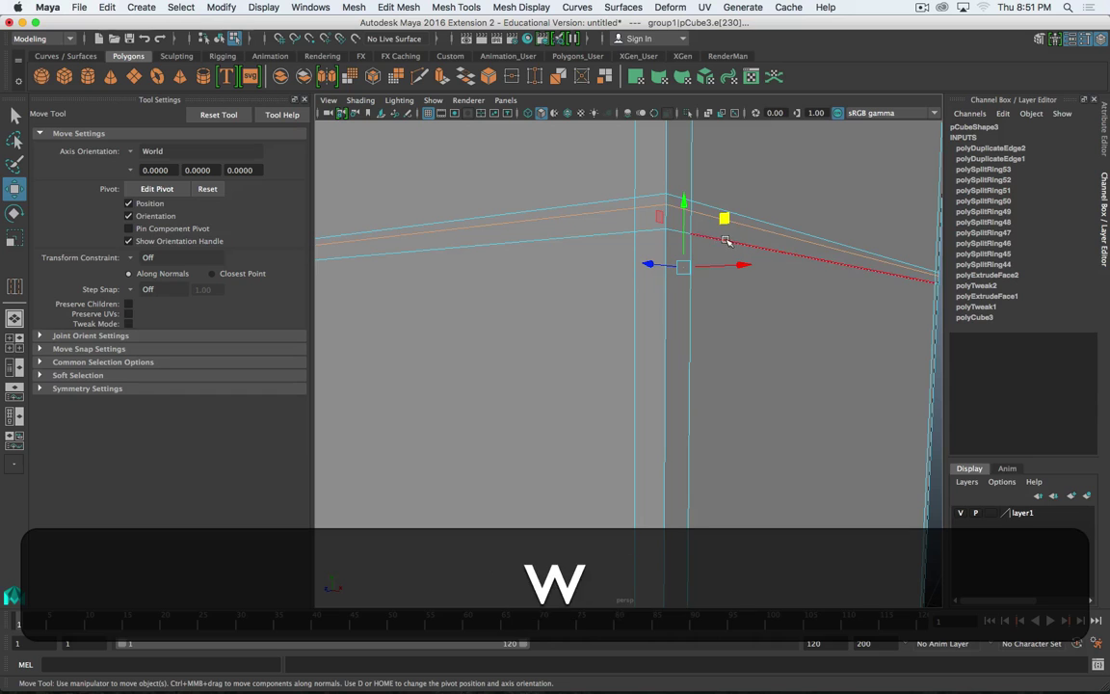
{"action": "double_click", "coordinate": [725, 241]}
{"action": "left_click_drag", "start_coordinate": [684, 211], "coordinate": [681, 201]}
{"action": "scroll", "coordinate": [576, 267], "scroll_direction": "down", "scroll_amount": 3}
{"action": "left_click_drag", "start_coordinate": [537, 292], "coordinate": [520, 295], "text": "alt"}
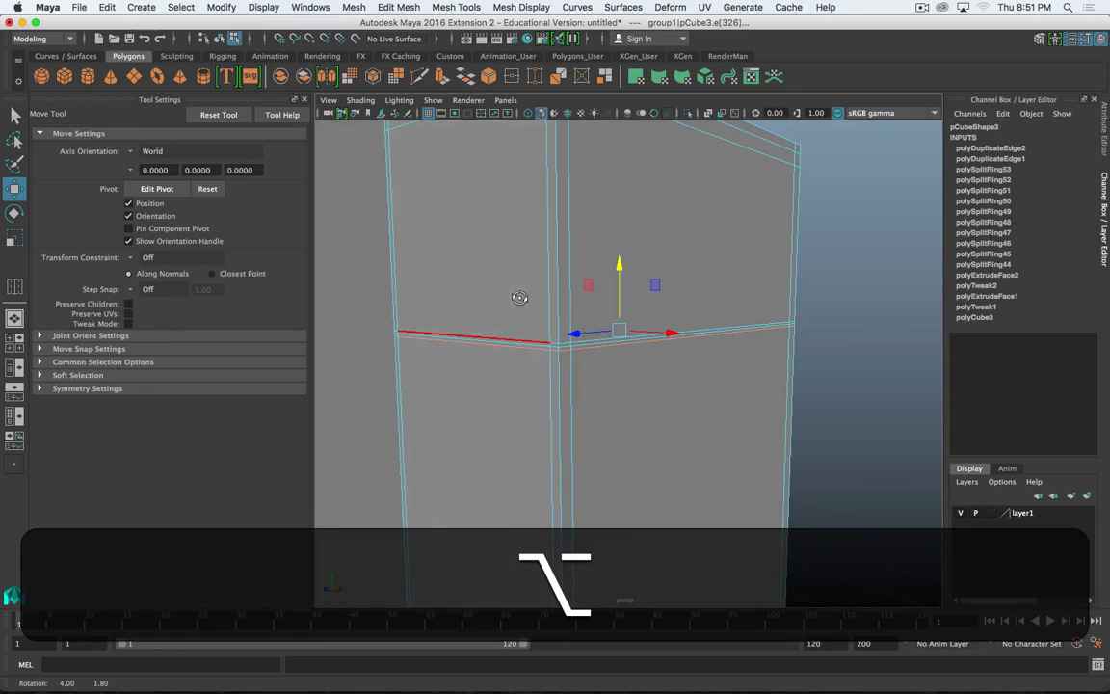
- Scale the middle loop of the three inward in width and depth to form a thin groove around the upper arm block
{"action": "double_click", "coordinate": [511, 344]}
{"action": "left_click_drag", "start_coordinate": [512, 344], "coordinate": [535, 333], "text": "alt"}
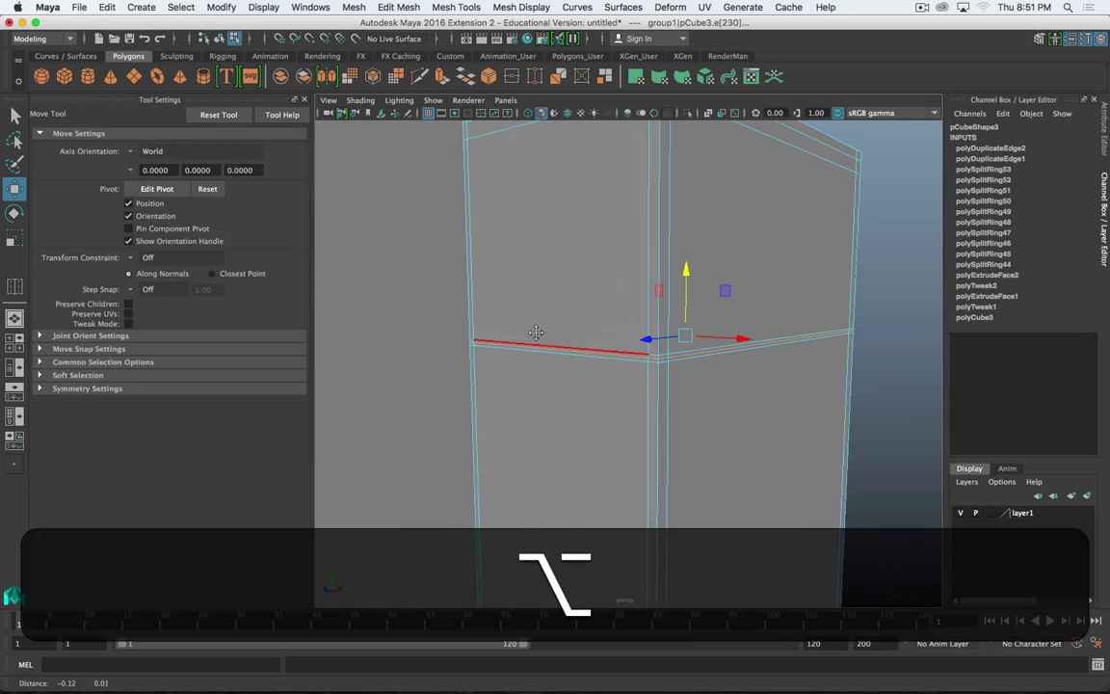
{"action": "key", "text": "r"}
{"action": "left_click", "coordinate": [757, 349]}
{"action": "key", "text": "r"}
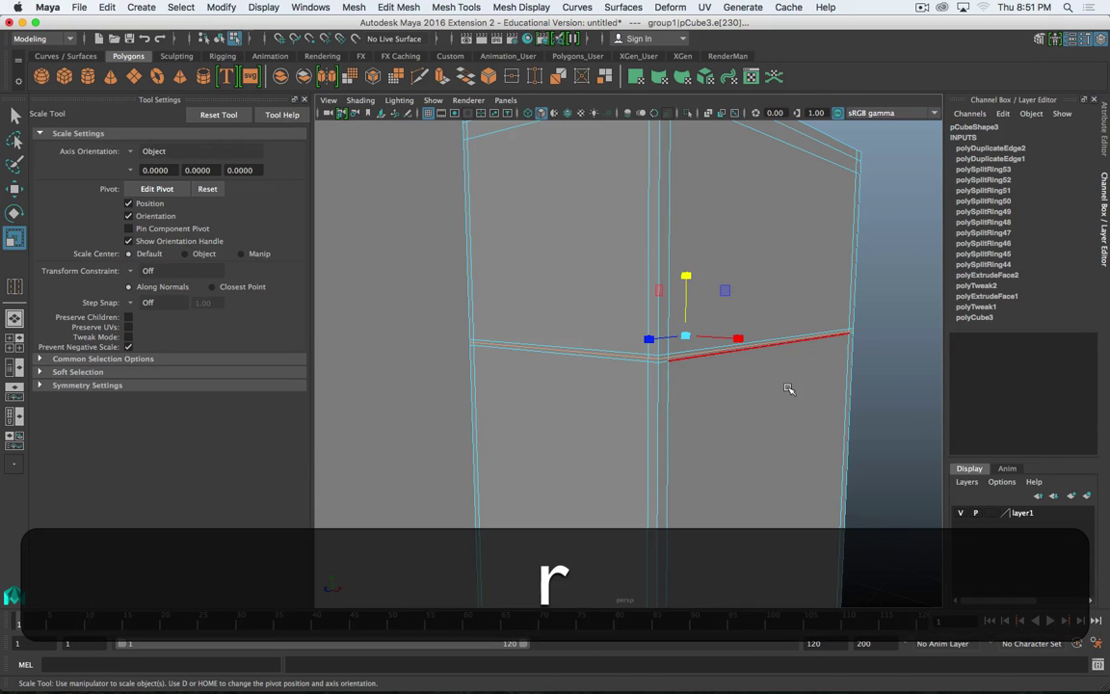
{"action": "left_click_drag", "start_coordinate": [763, 387], "coordinate": [676, 416], "text": "alt"}
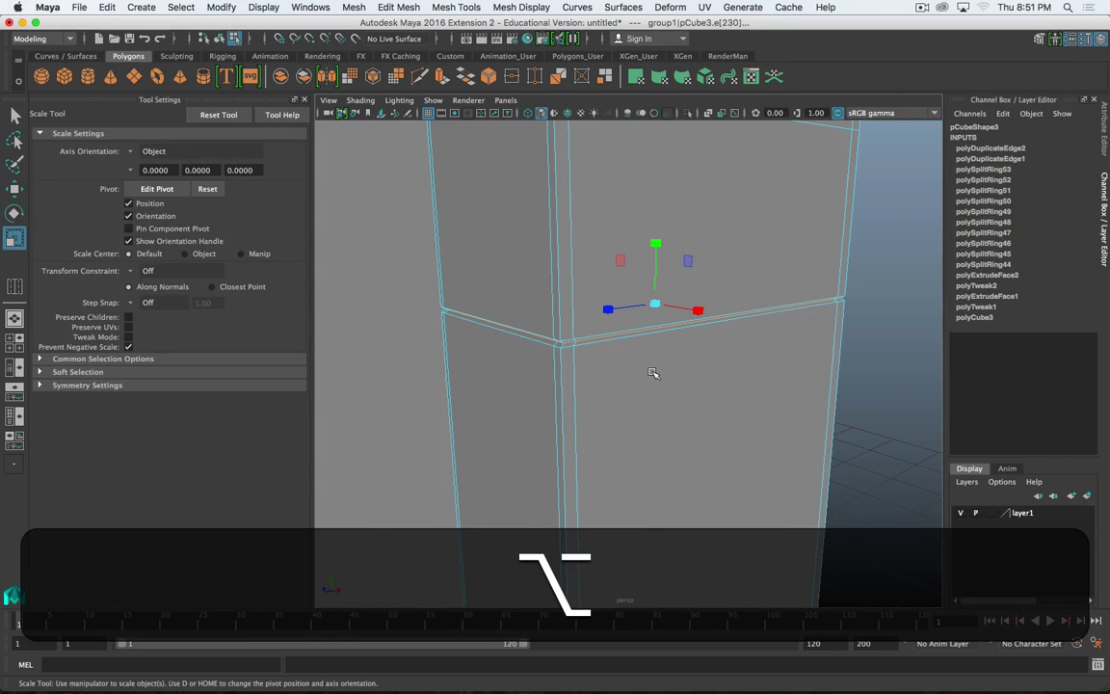
{"action": "left_click_drag", "start_coordinate": [663, 342], "coordinate": [664, 339], "text": "alt"}
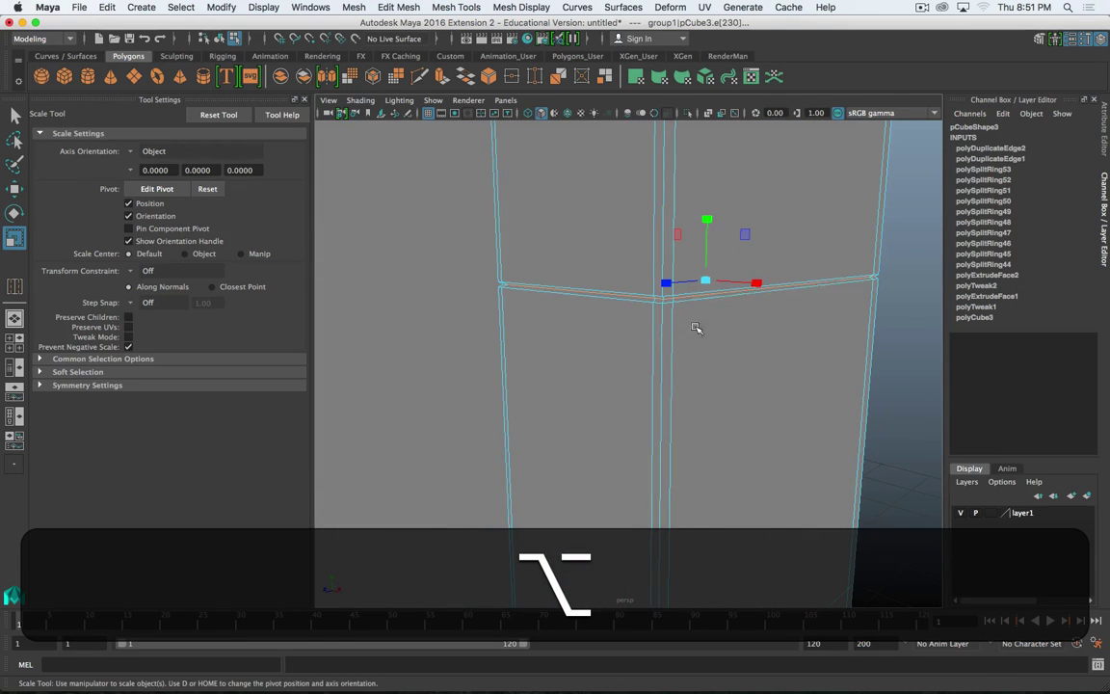
{"action": "left_click_drag", "start_coordinate": [760, 290], "coordinate": [459, 322]}
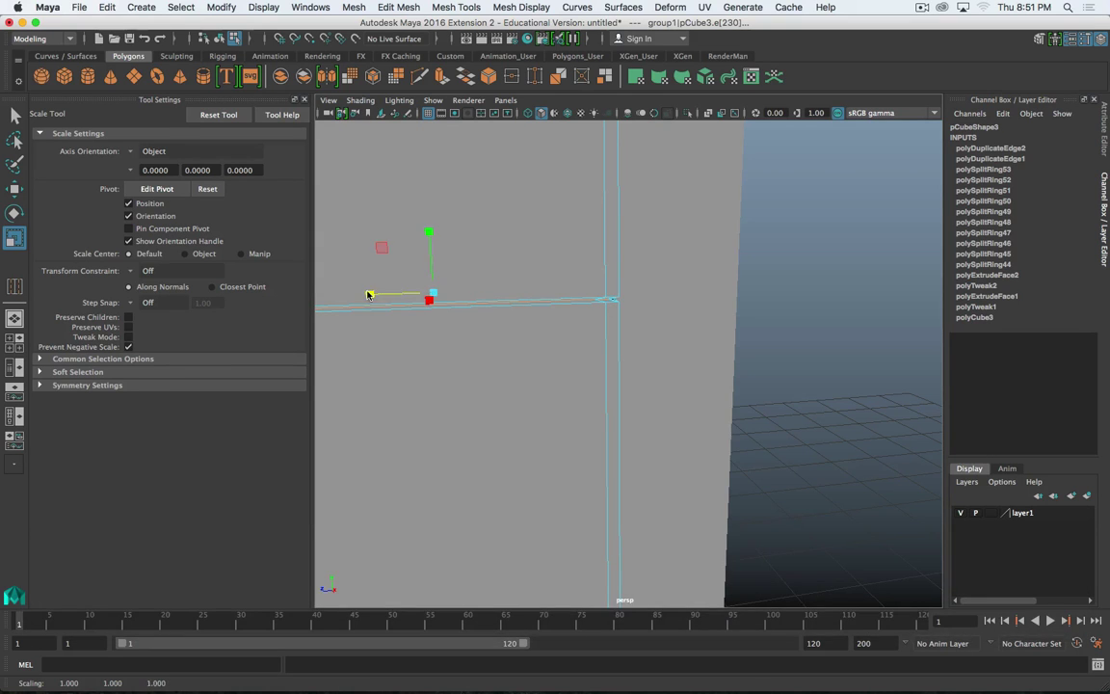
{"action": "left_click_drag", "start_coordinate": [368, 292], "coordinate": [465, 307], "text": "alt"}
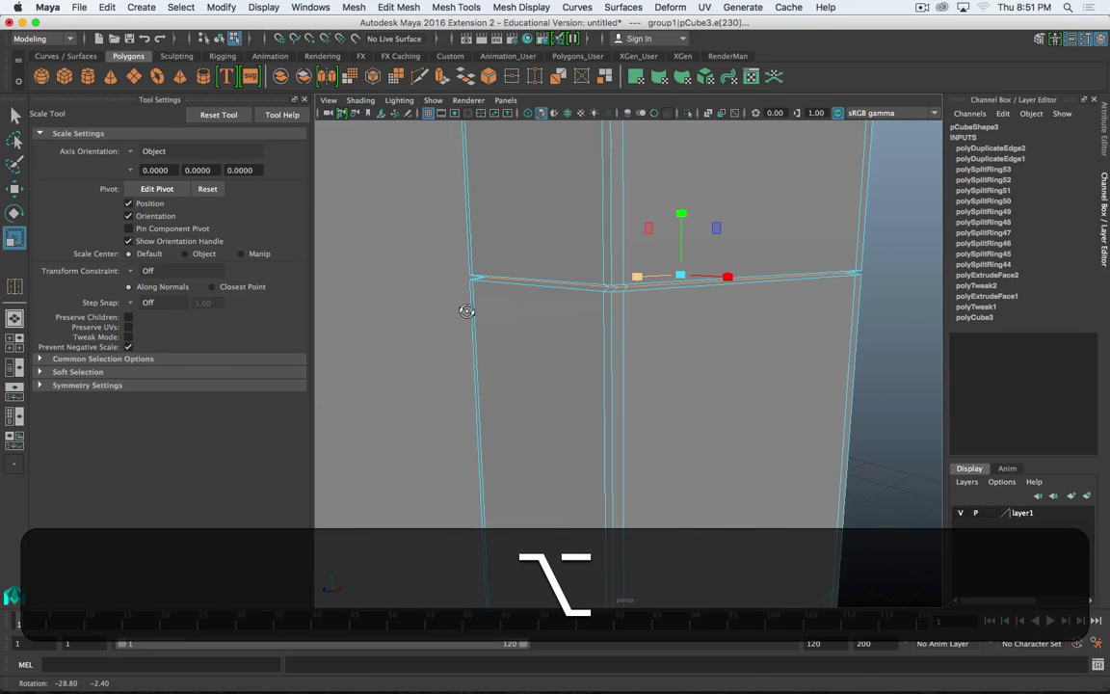
- Insert supporting edge loops close above and below the groove
{"action": "right_click", "coordinate": [603, 251]}
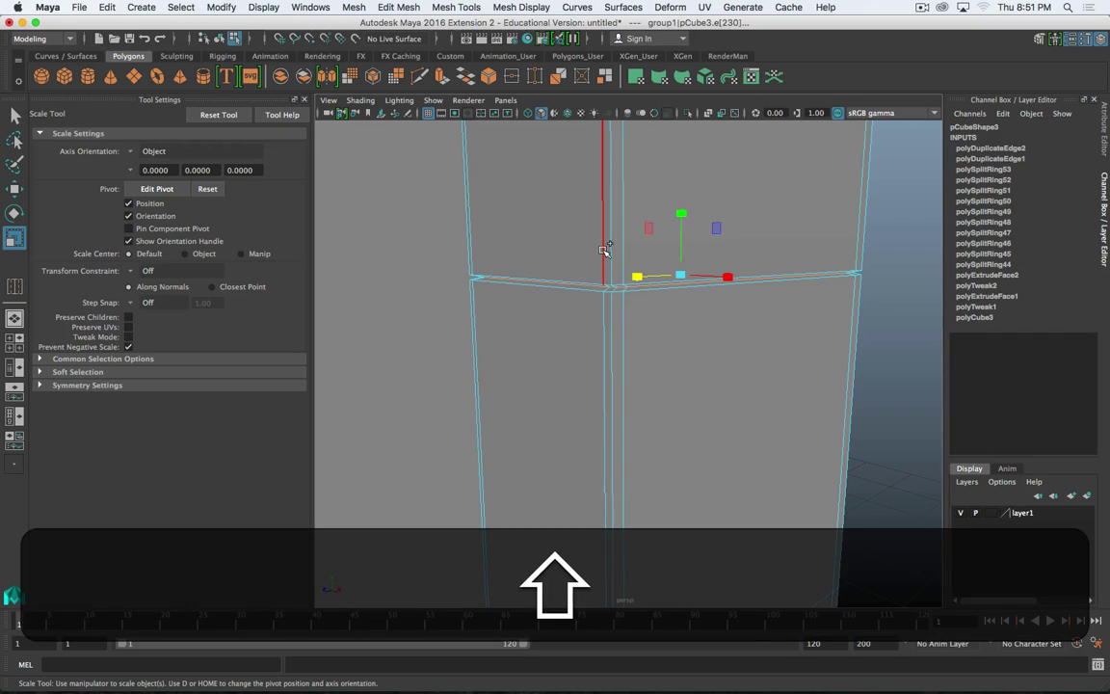
{"action": "right_click_drag", "start_coordinate": [604, 249], "coordinate": [605, 322], "text": "shift"}
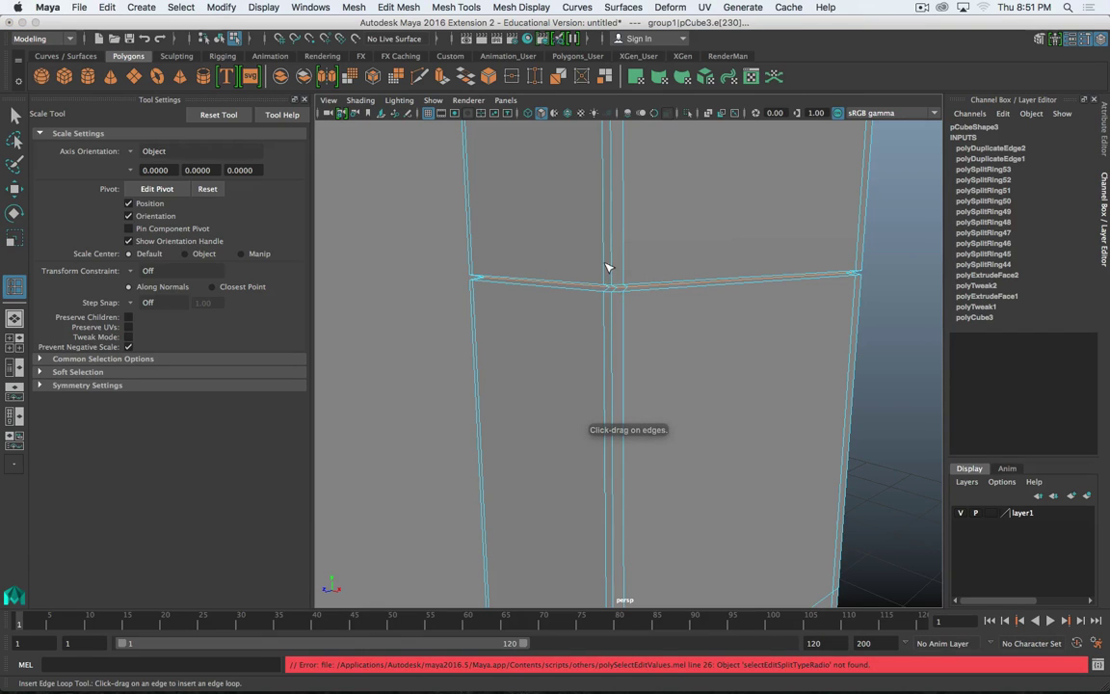
{"action": "left_click_drag", "start_coordinate": [607, 270], "coordinate": [607, 300]}
- Preview the arm smoothed in object mode and examine the groove around the upper block
{"action": "key", "text": "3"}
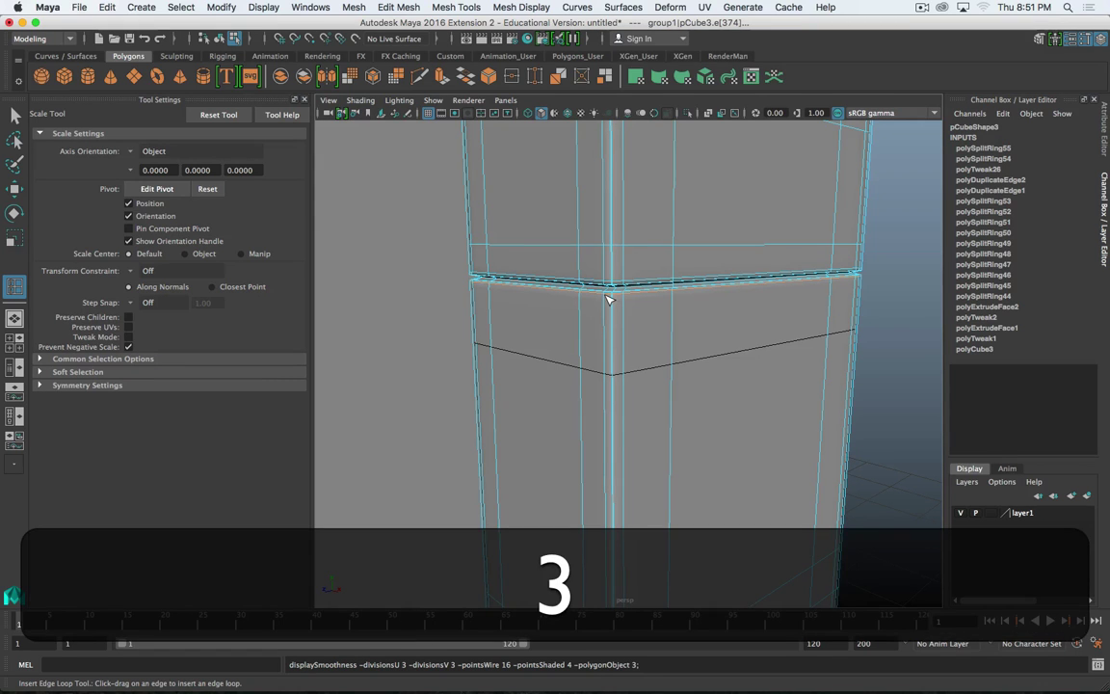
{"action": "right_click_drag", "start_coordinate": [714, 231], "coordinate": [775, 208]}
{"action": "key", "text": "q"}
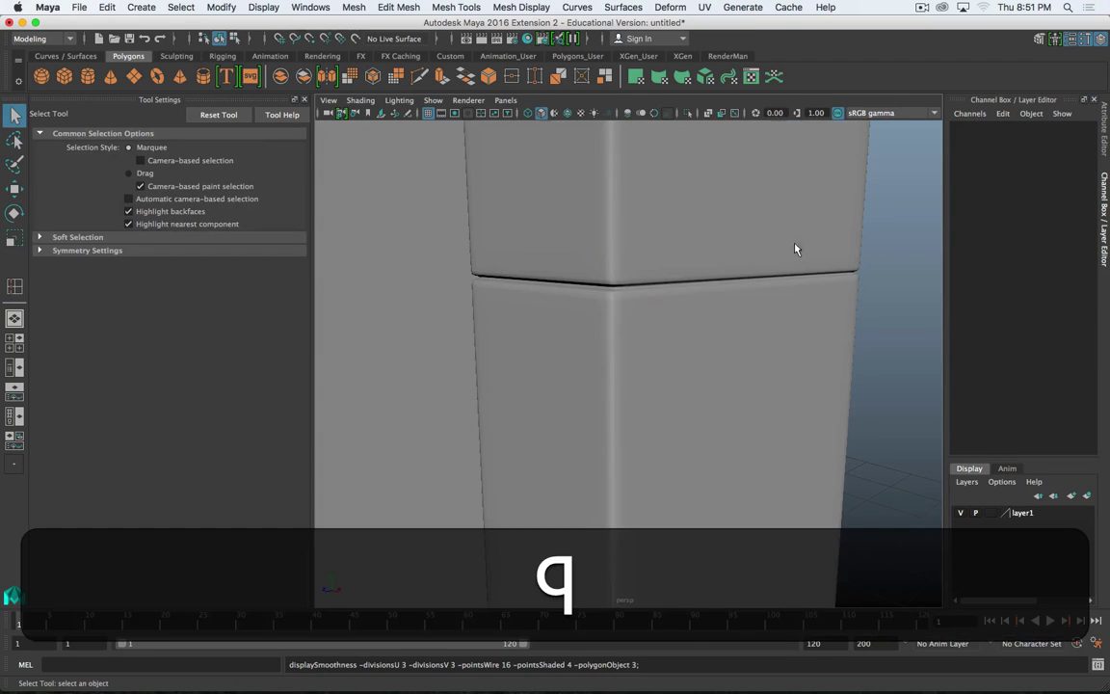
{"action": "scroll", "coordinate": [795, 249], "scroll_direction": "down", "scroll_amount": 5}
{"action": "left_click_drag", "start_coordinate": [762, 347], "coordinate": [671, 367], "text": "alt"}
{"action": "scroll", "coordinate": [720, 374], "scroll_direction": "up", "scroll_amount": 8}
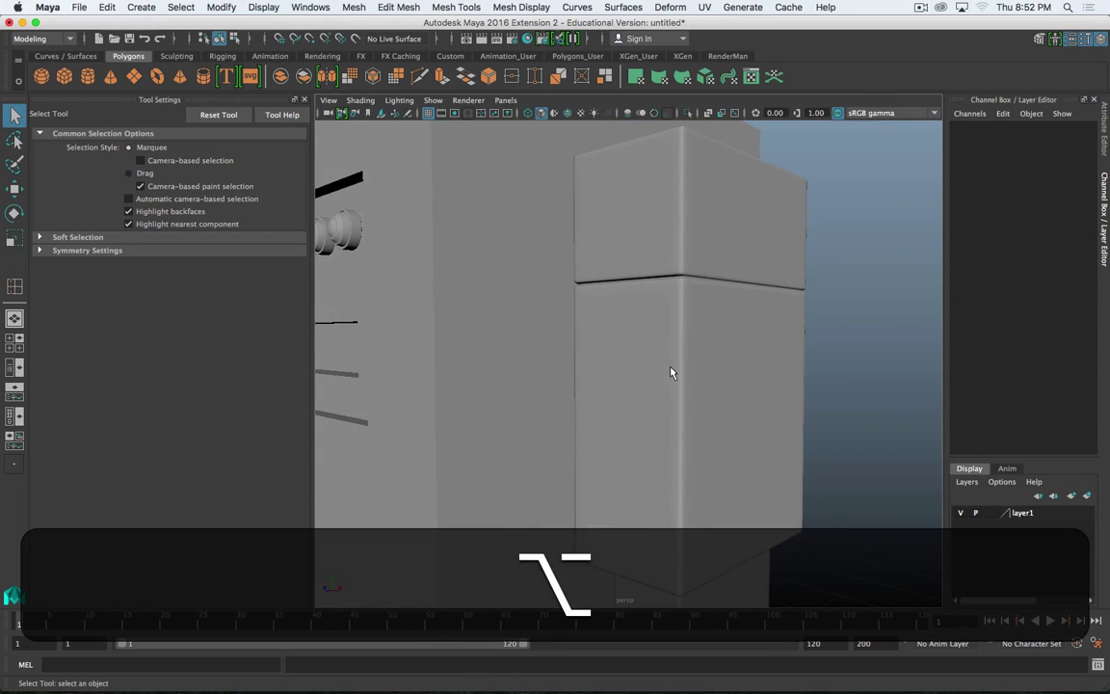
- Turn off the arm's smooth preview and insert two spaced horizontal edge loops around the upper block below the groove
{"action": "left_click", "coordinate": [695, 365]}
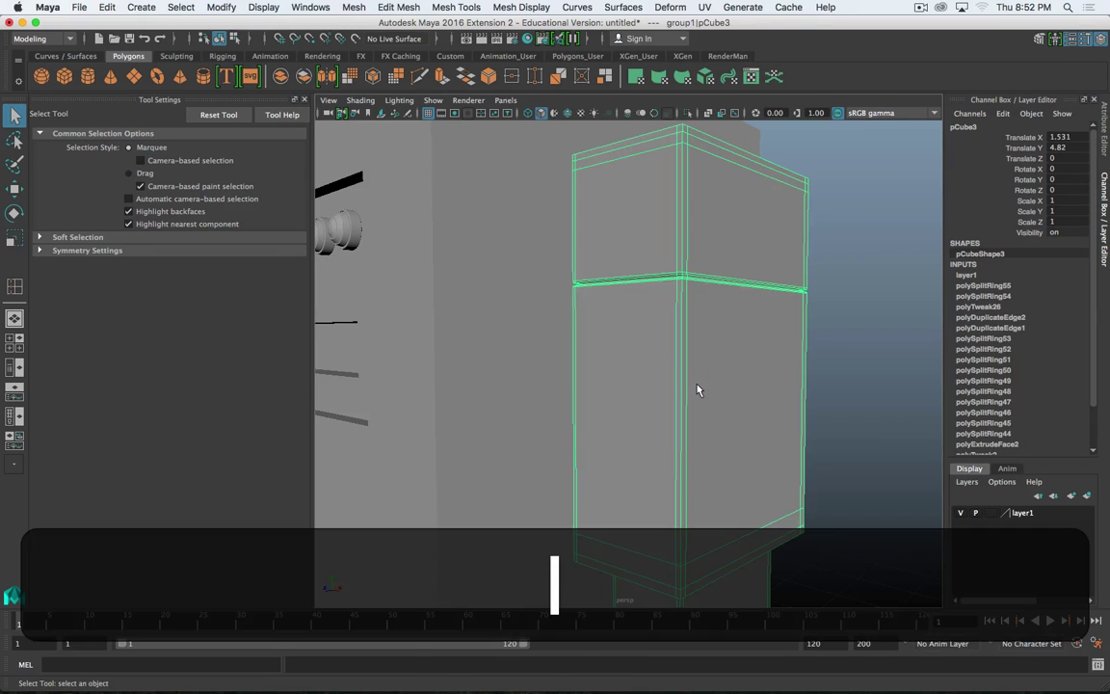
{"action": "key", "text": "1"}
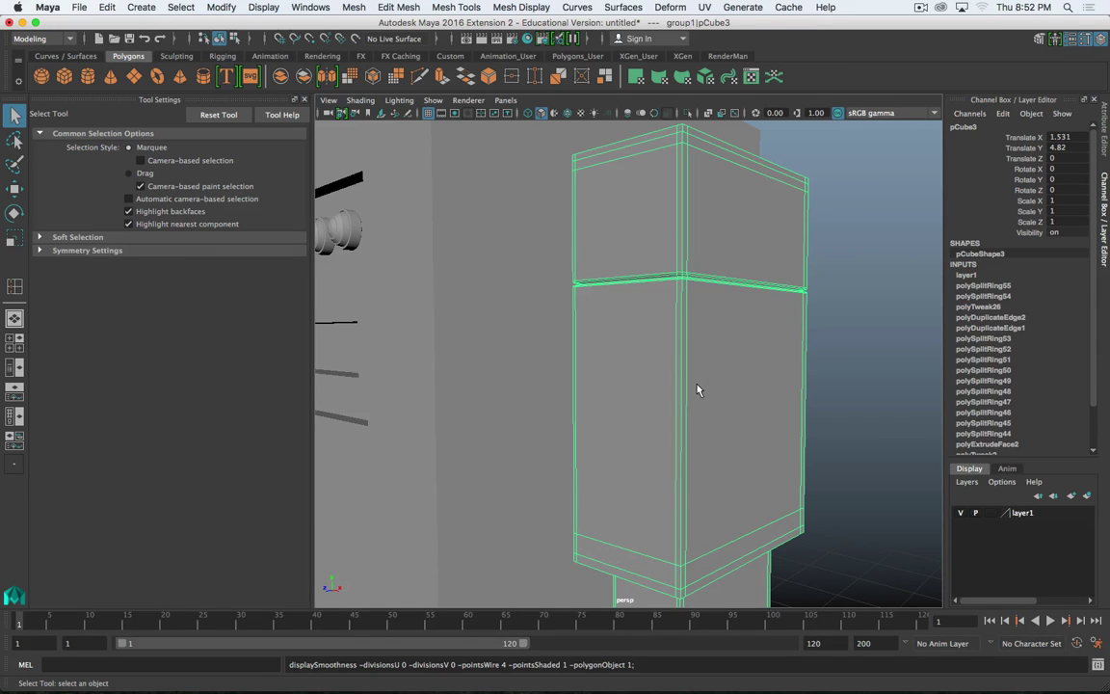
{"action": "key", "text": "alt"}
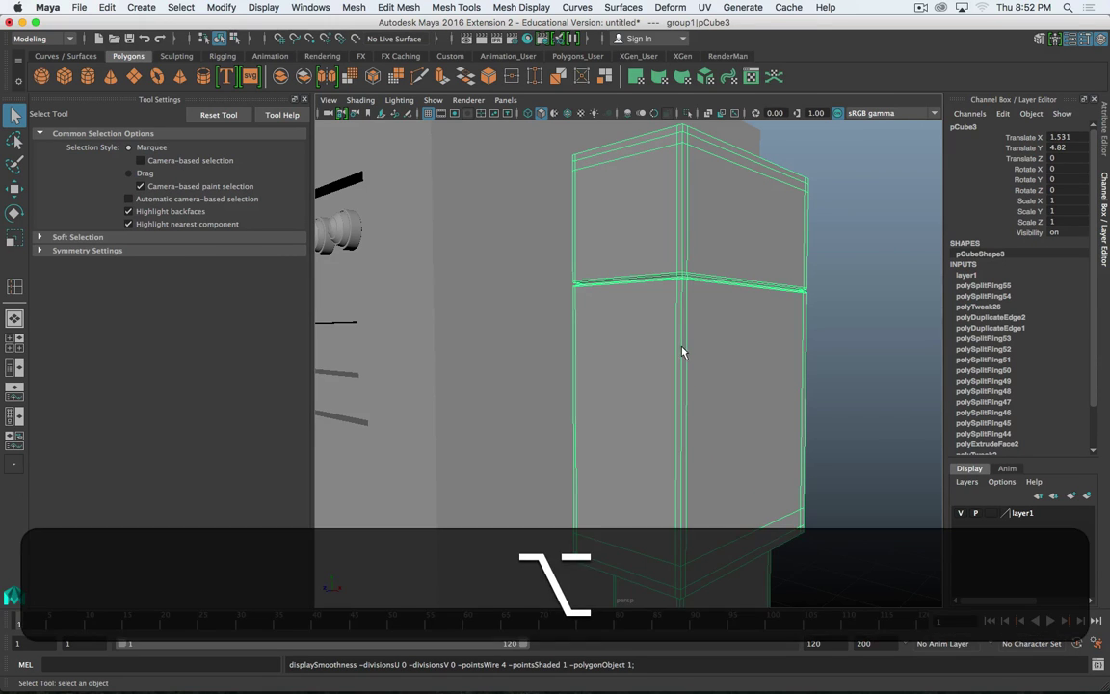
{"action": "right_click_drag", "start_coordinate": [681, 313], "coordinate": [682, 280]}
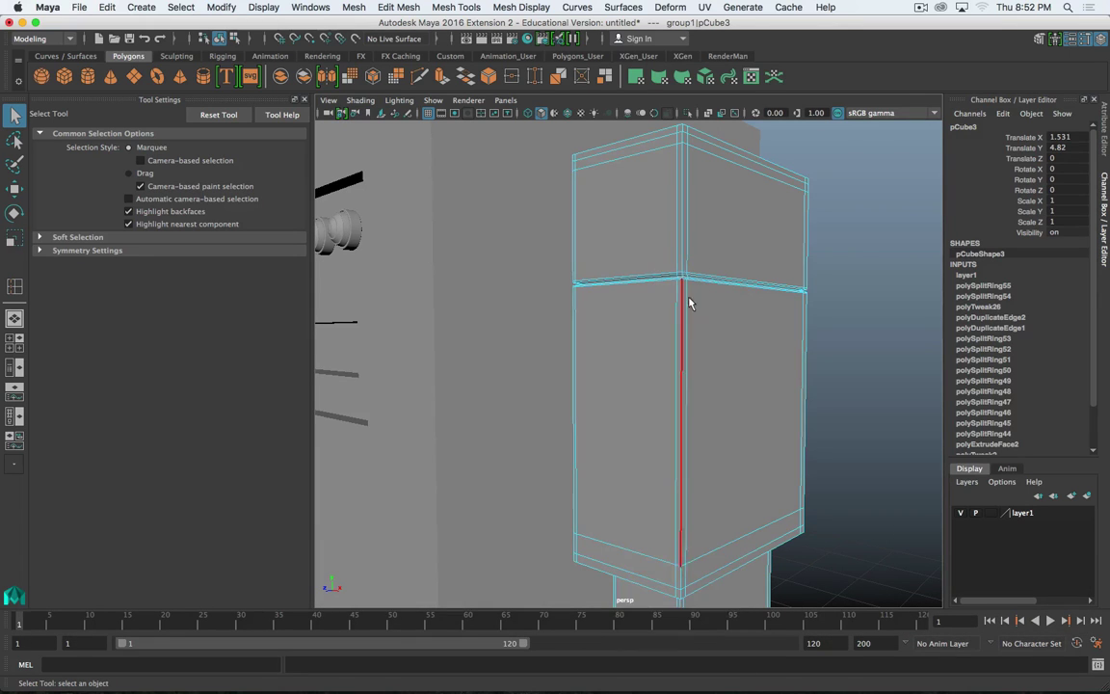
{"action": "left_click", "coordinate": [689, 352]}
{"action": "middle_click_drag", "start_coordinate": [690, 356], "coordinate": [725, 290], "text": "alt"}
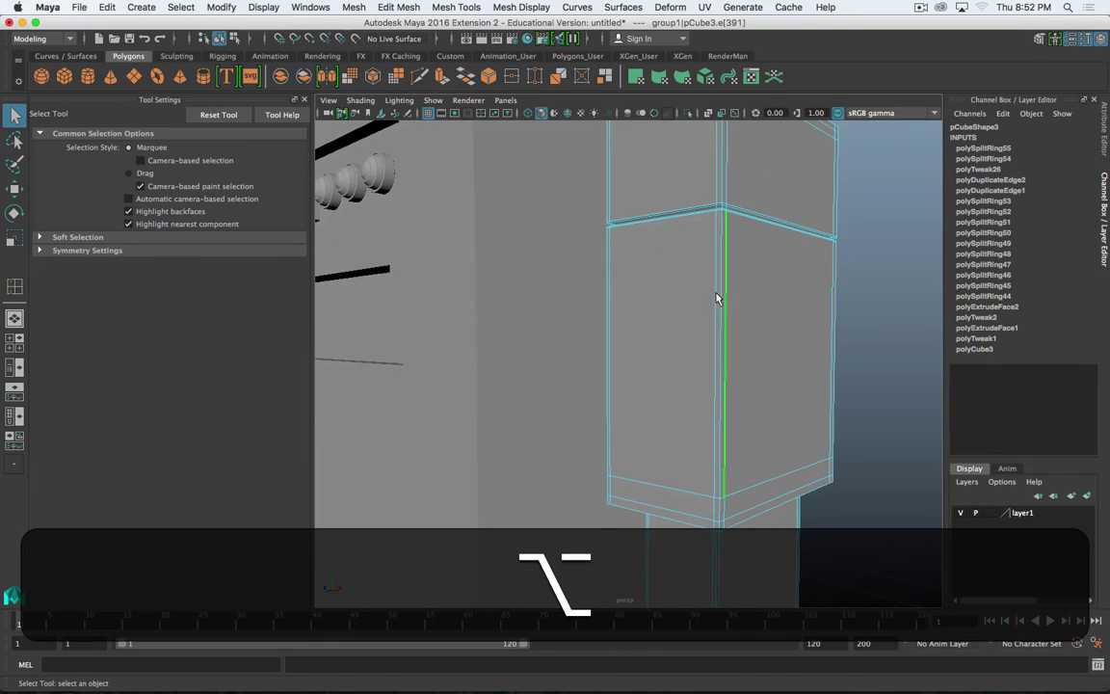
{"action": "left_click_drag", "start_coordinate": [715, 299], "coordinate": [703, 303], "text": "alt"}
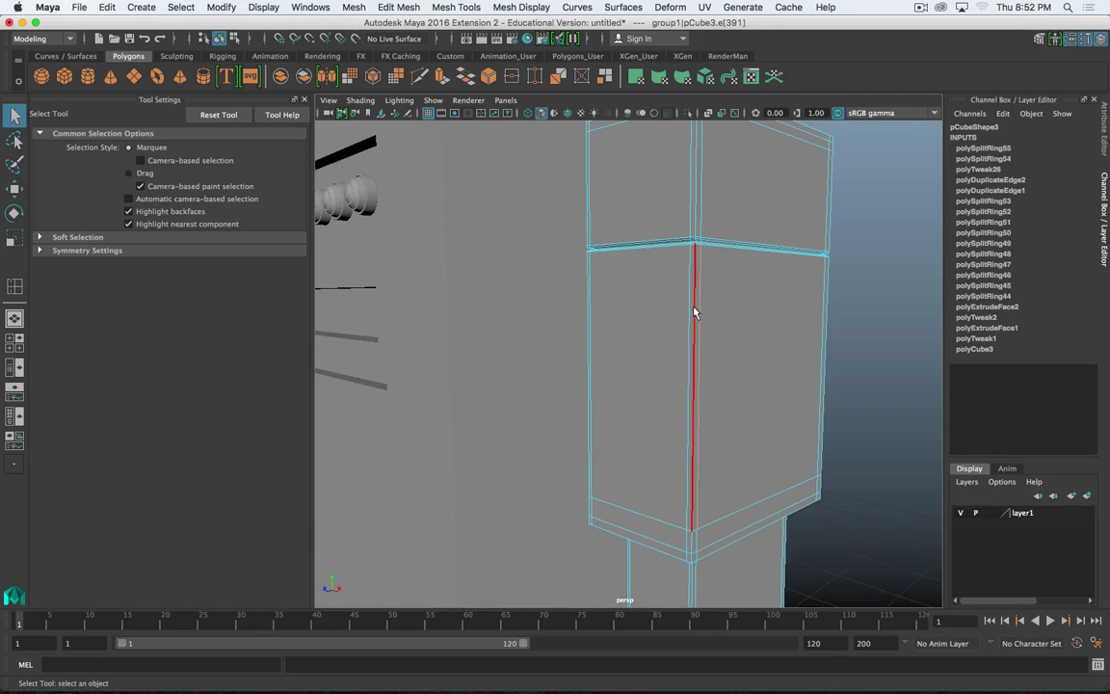
{"action": "right_click_drag", "start_coordinate": [631, 315], "coordinate": [626, 362], "text": "shift"}
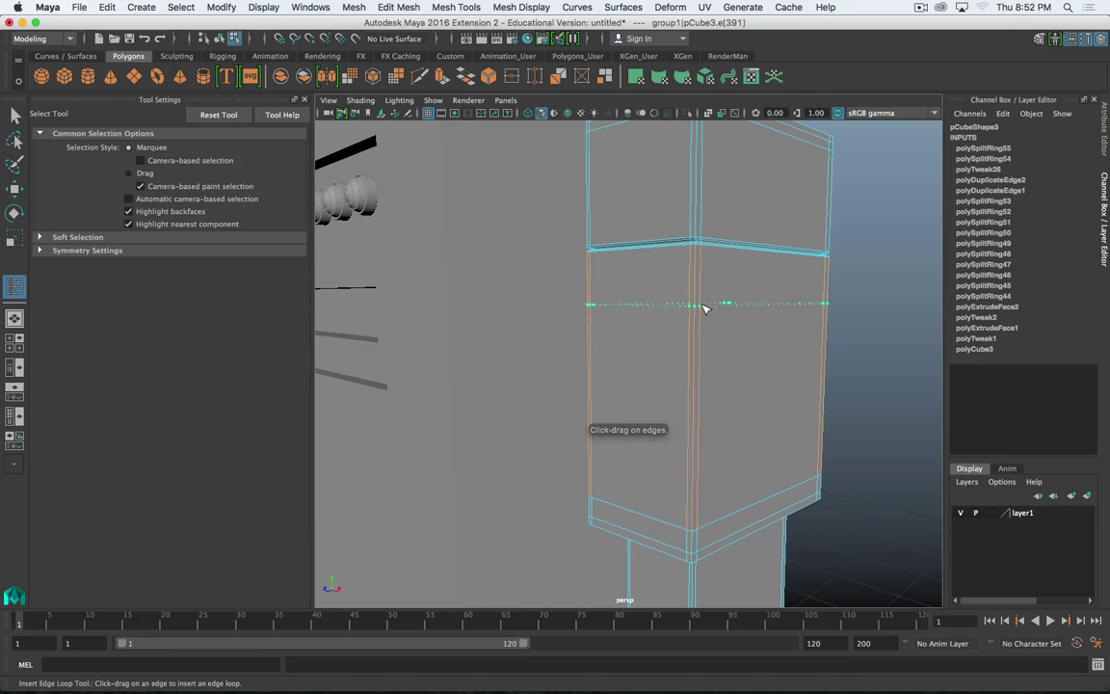
{"action": "left_click", "coordinate": [705, 309]}
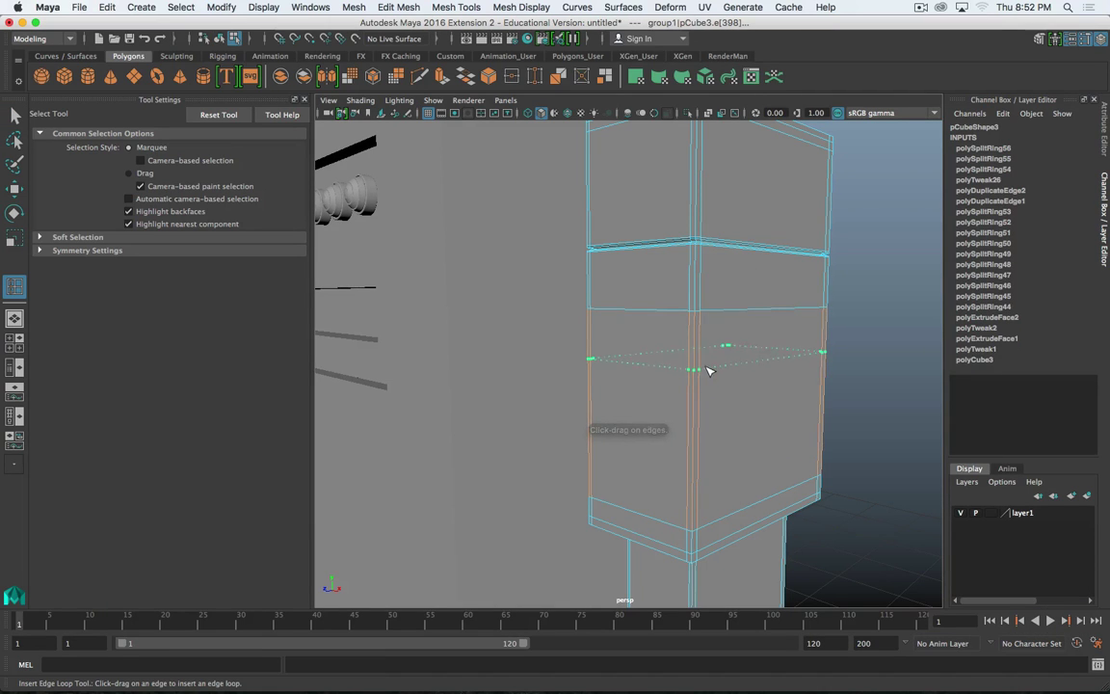
{"action": "left_click", "coordinate": [713, 461]}
{"action": "left_click_drag", "start_coordinate": [713, 461], "coordinate": [731, 364], "text": "alt"}
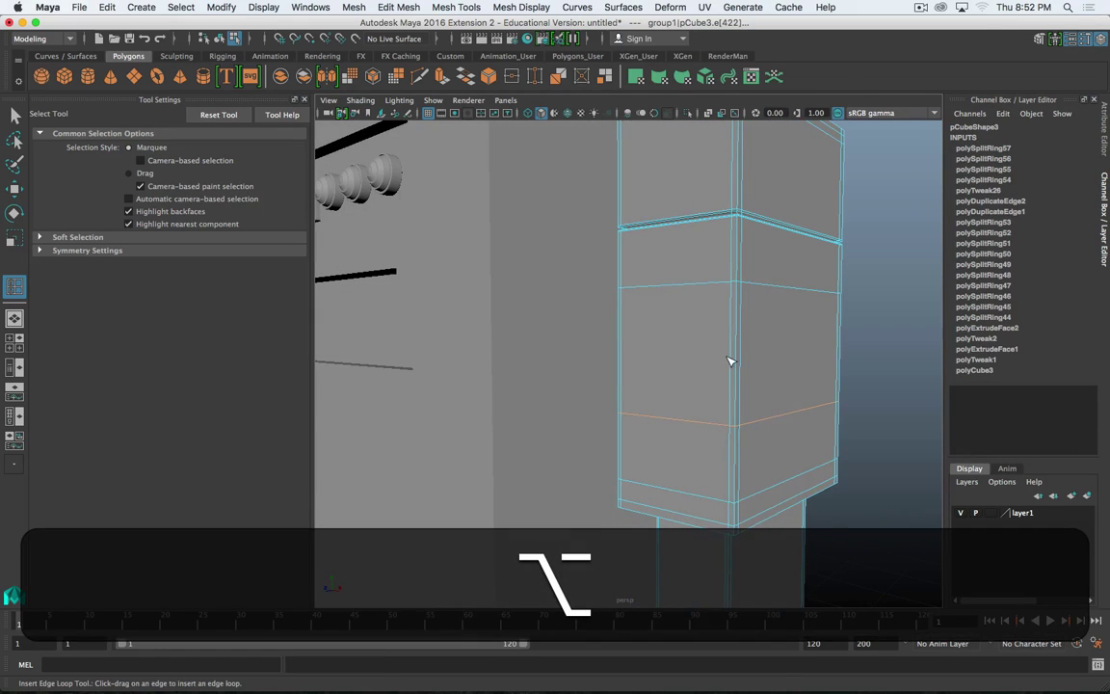
- Select the band of faces between the two new loops and extrude it outward with a thickness of 0.01
{"action": "right_click_drag", "start_coordinate": [725, 313], "coordinate": [737, 351]}
{"action": "mouse_move", "coordinate": [743, 352]}
{"action": "left_mouse_down", "text": "alt"}
{"action": "mouse_move", "coordinate": [797, 354]}
{"action": "mouse_move", "coordinate": [733, 361]}
{"action": "left_mouse_up", "text": "alt"}
{"action": "key", "text": "alt+q"}
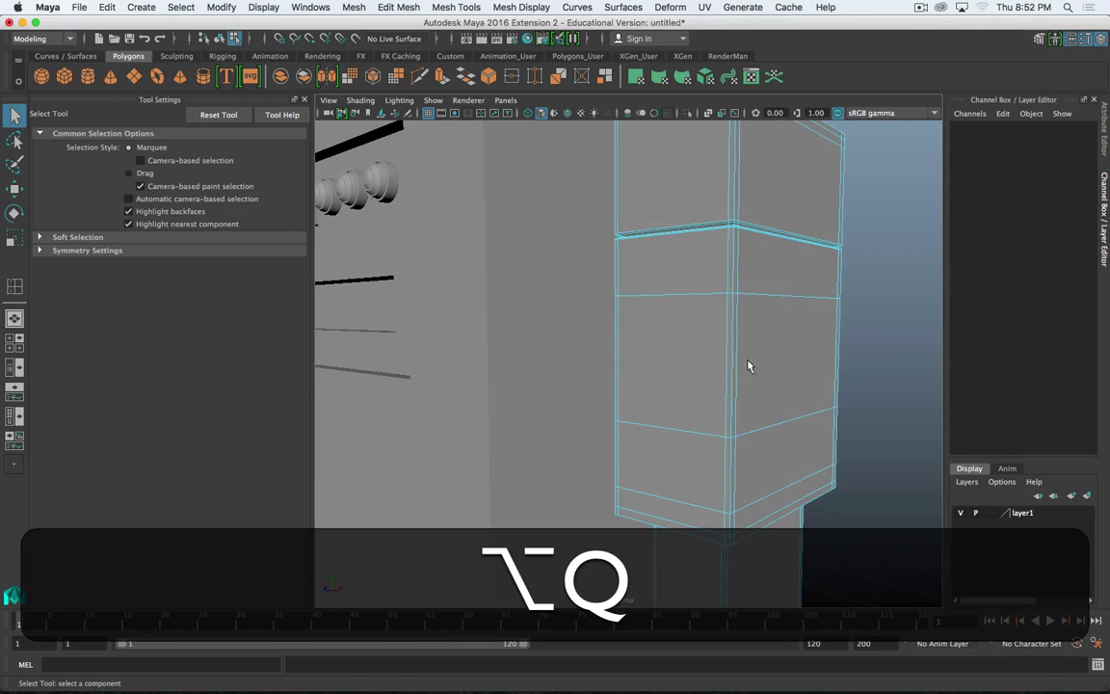
{"action": "key", "text": "q"}
{"action": "left_click_drag", "start_coordinate": [887, 343], "coordinate": [539, 361]}
{"action": "mouse_move", "coordinate": [747, 352]}
{"action": "left_mouse_down", "text": "alt"}
{"action": "mouse_move", "coordinate": [555, 356]}
{"action": "mouse_move", "coordinate": [738, 350]}
{"action": "left_mouse_up", "text": "alt"}
{"action": "right_click_drag", "start_coordinate": [721, 350], "coordinate": [717, 381], "text": "shift"}
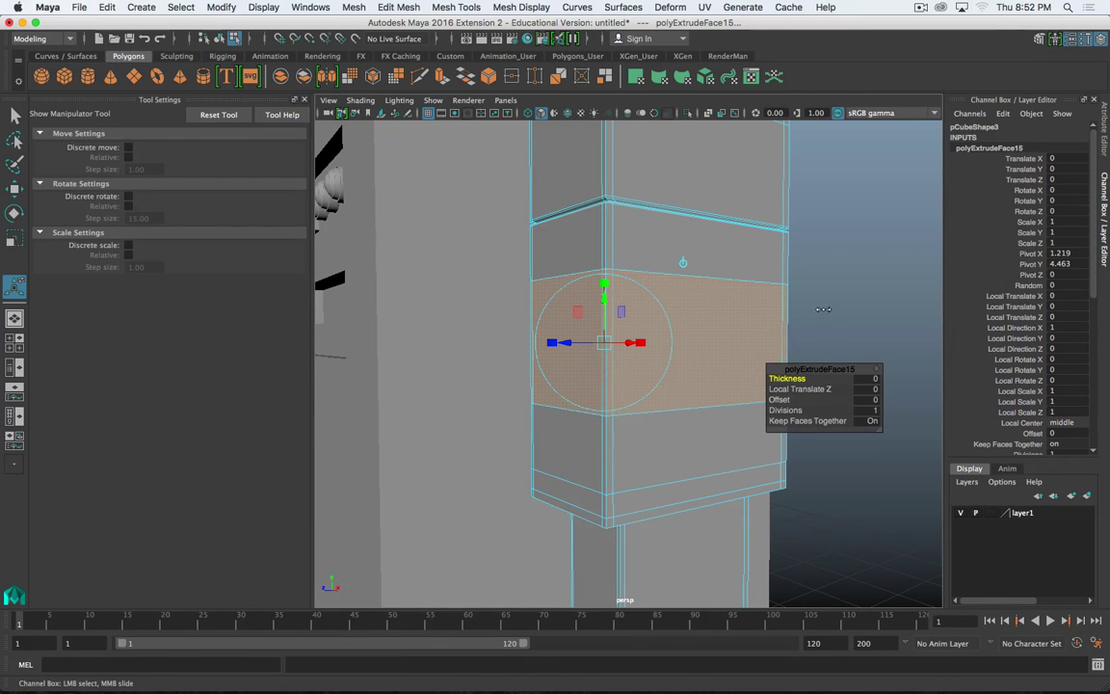
{"action": "middle_click_drag", "start_coordinate": [825, 311], "coordinate": [827, 312], "text": "ctrl"}
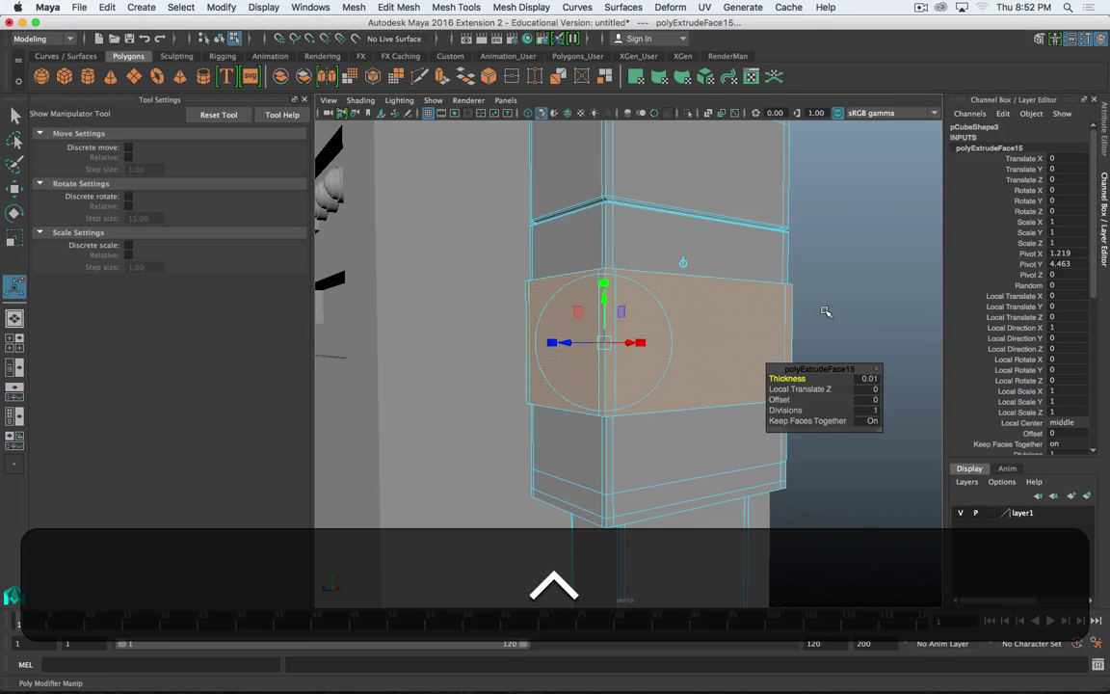
- Extrude the raised band's faces again with an offset of 0.01 to form a supporting border
{"action": "left_click_drag", "start_coordinate": [828, 312], "coordinate": [807, 332], "text": "alt"}
{"action": "left_click_drag", "start_coordinate": [726, 409], "coordinate": [725, 292], "text": "alt"}
{"action": "mouse_move", "coordinate": [643, 296]}
{"action": "left_mouse_down", "text": "alt"}
{"action": "mouse_move", "coordinate": [669, 292]}
{"action": "mouse_move", "coordinate": [656, 294]}
{"action": "left_mouse_up", "text": "alt"}
{"action": "left_click", "coordinate": [562, 279]}
{"action": "left_click", "coordinate": [726, 291]}
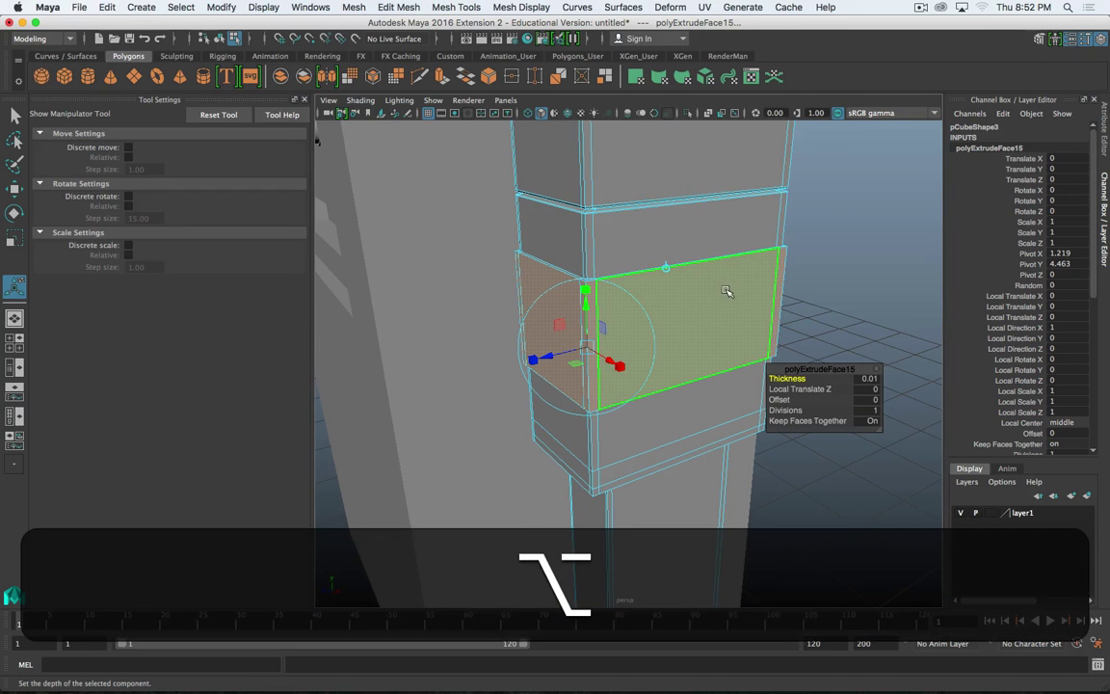
{"action": "key", "text": "g"}
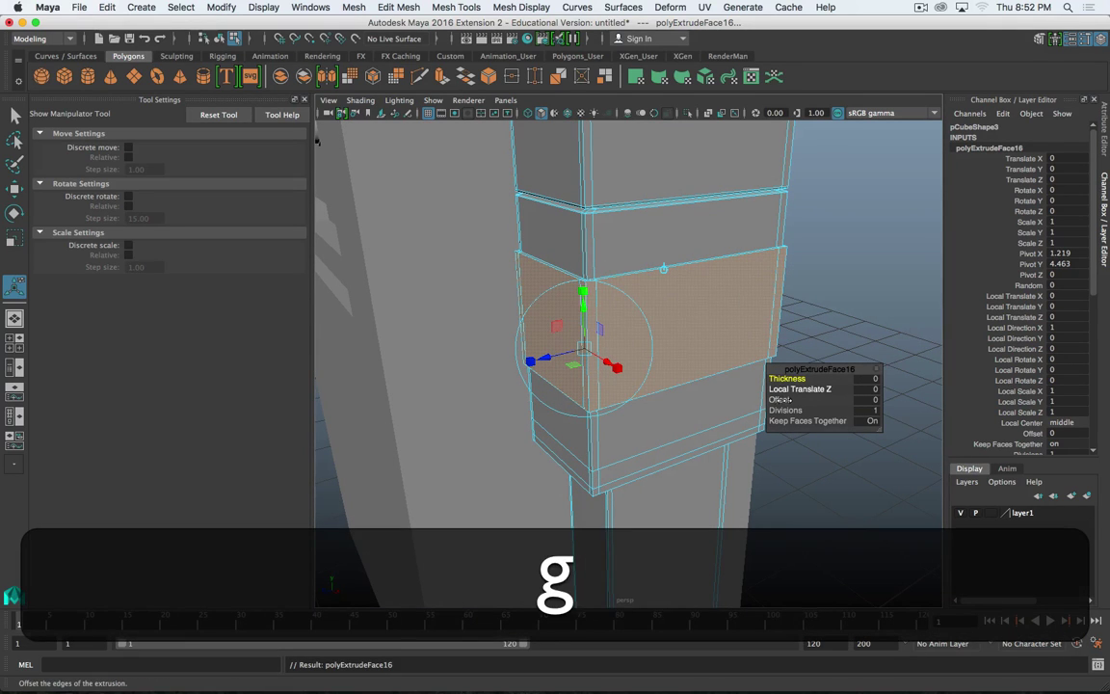
{"action": "left_click_drag", "start_coordinate": [780, 399], "coordinate": [602, 260]}
{"action": "left_click_drag", "start_coordinate": [554, 221], "coordinate": [644, 301], "text": "alt"}
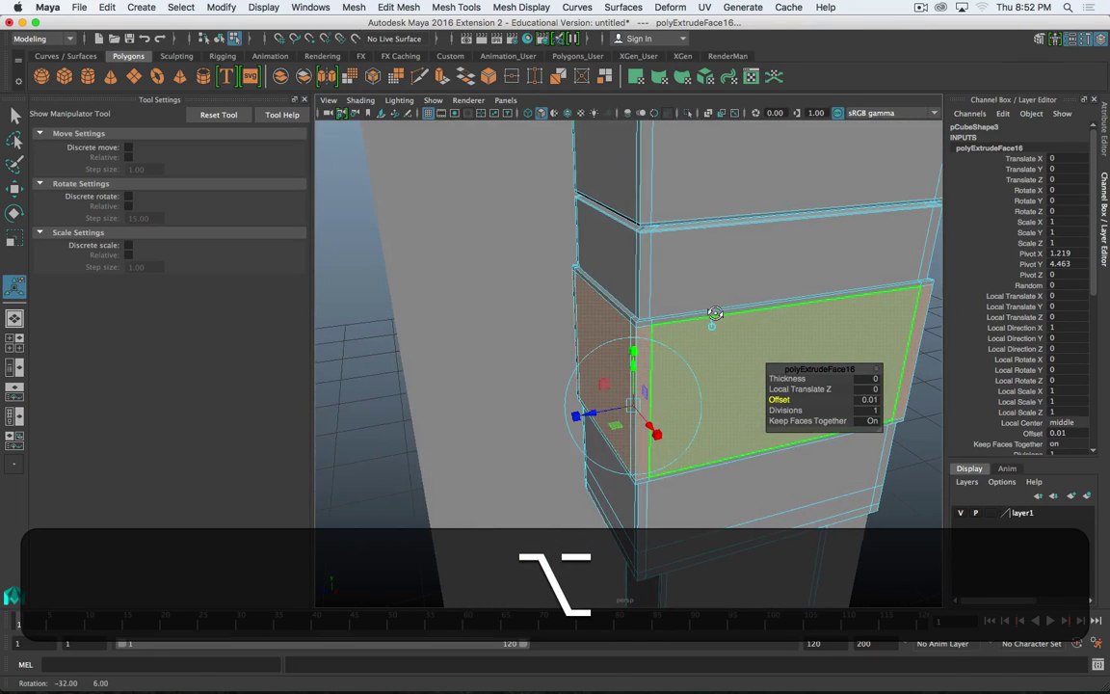
- Insert supporting edge loops around the upper arm block close above and below the raised band
{"action": "right_click", "coordinate": [640, 301], "text": "shift"}
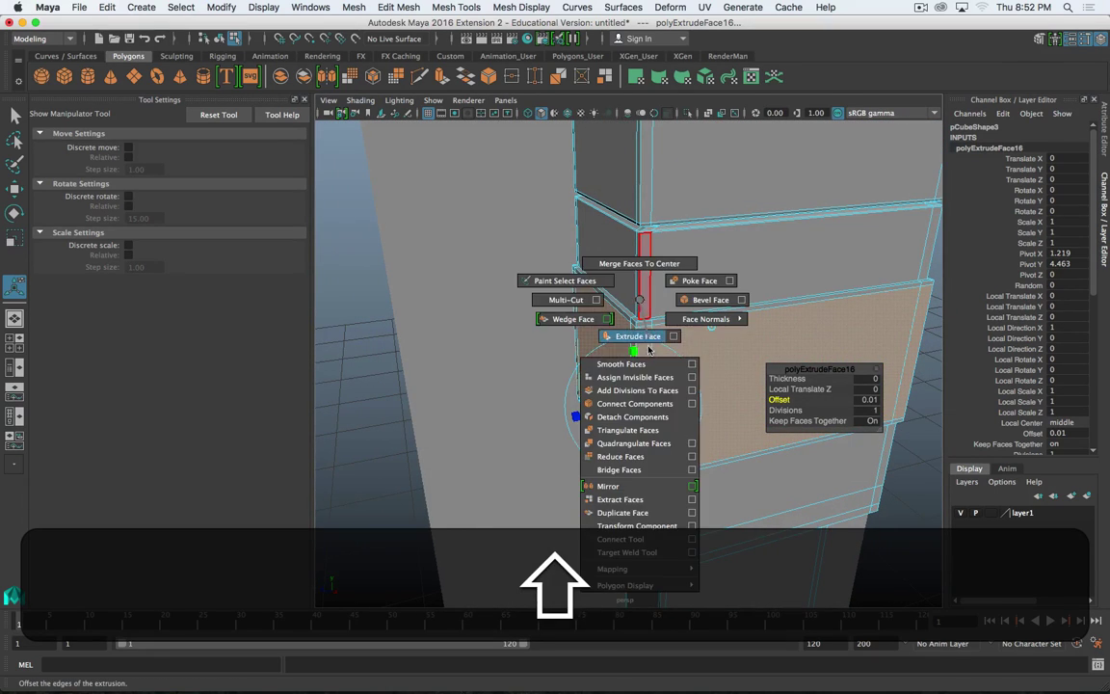
{"action": "key", "text": "q"}
{"action": "left_click", "coordinate": [681, 320]}
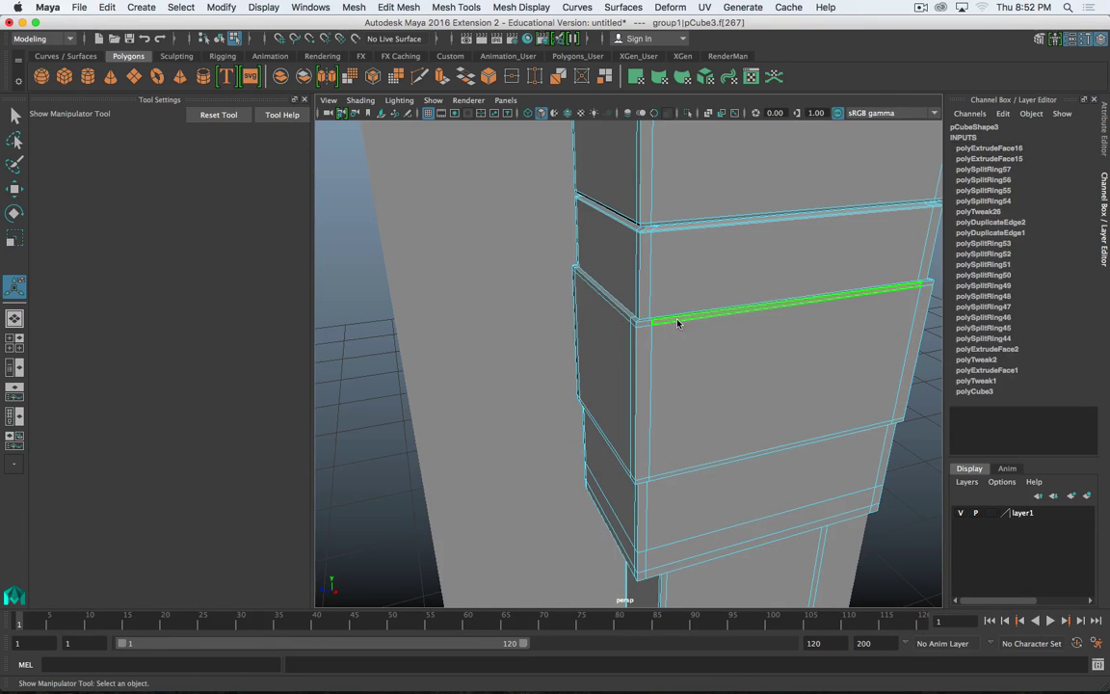
{"action": "right_click_drag", "start_coordinate": [681, 320], "coordinate": [660, 376]}
{"action": "left_click_drag", "start_coordinate": [647, 303], "coordinate": [647, 320]}
{"action": "left_click_drag", "start_coordinate": [672, 404], "coordinate": [663, 257], "text": "alt"}
- Preview the arm smoothed in object mode and examine the raised band and groove against the whole body
{"action": "key", "text": "alt+3"}
{"action": "key", "text": "3"}
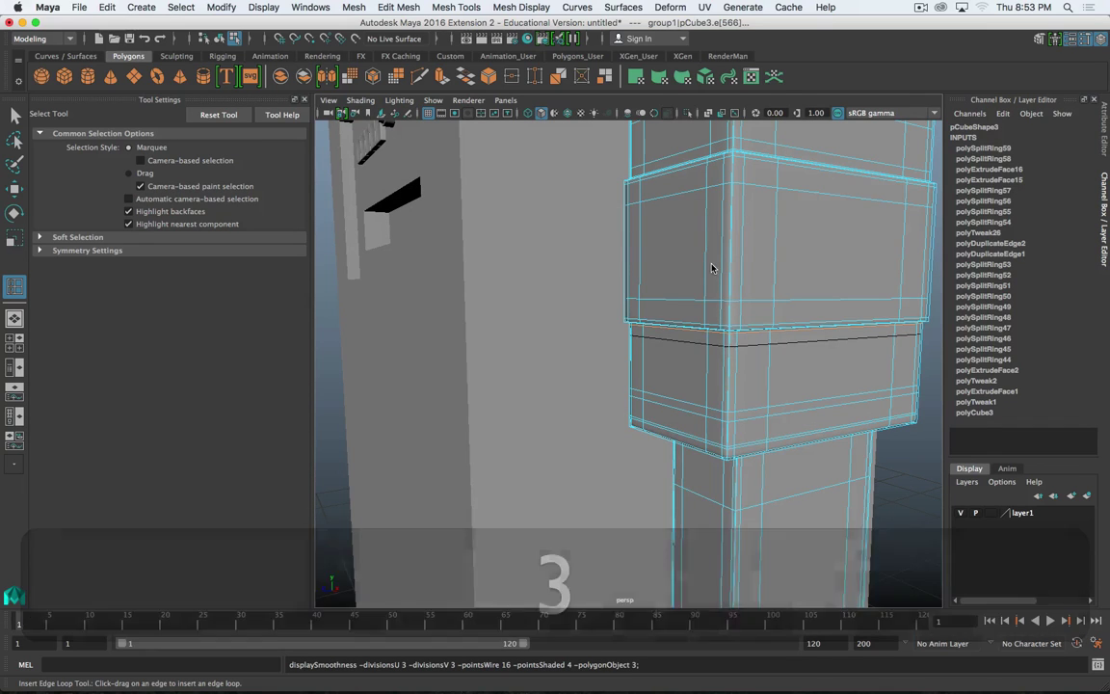
{"action": "right_click_drag", "start_coordinate": [711, 264], "coordinate": [775, 245]}
{"action": "scroll", "coordinate": [771, 281], "scroll_direction": "down", "scroll_amount": 3}
{"action": "mouse_move", "coordinate": [785, 343]}
{"action": "left_mouse_down", "text": "alt"}
{"action": "mouse_move", "coordinate": [875, 355]}
{"action": "mouse_move", "coordinate": [828, 367]}
{"action": "mouse_move", "coordinate": [599, 358]}
{"action": "mouse_move", "coordinate": [864, 355]}
{"action": "mouse_move", "coordinate": [780, 351]}
{"action": "left_mouse_up", "text": "alt"}
{"action": "scroll", "coordinate": [779, 345], "scroll_direction": "up", "scroll_amount": 5}
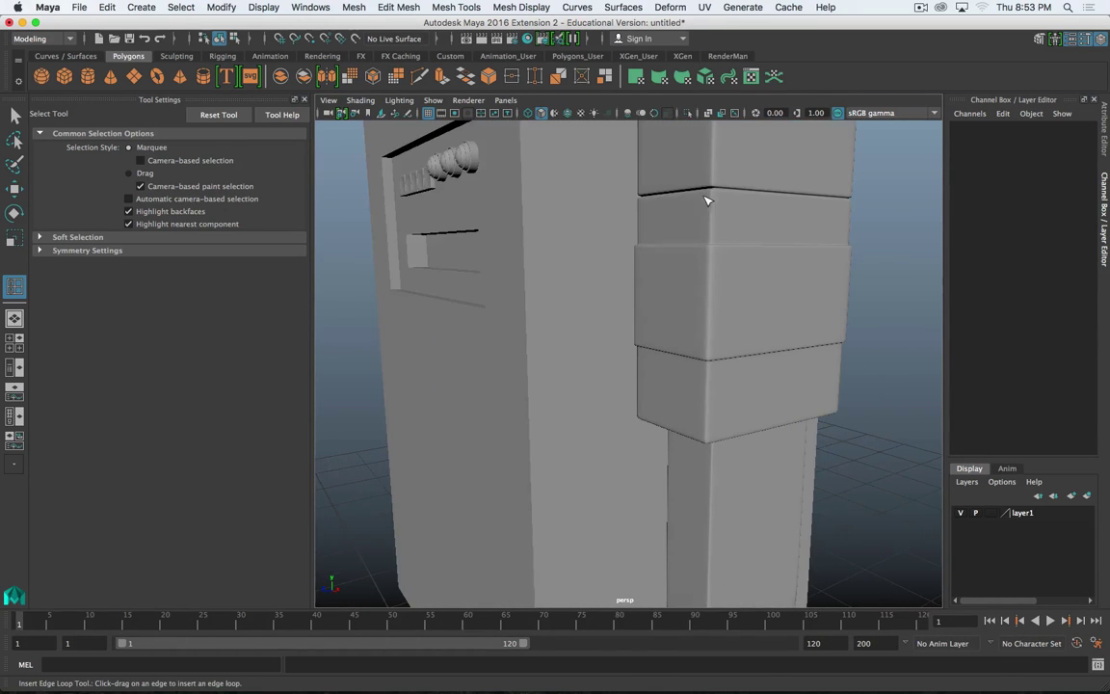
{"action": "left_click_drag", "start_coordinate": [721, 191], "coordinate": [692, 218], "text": "alt"}
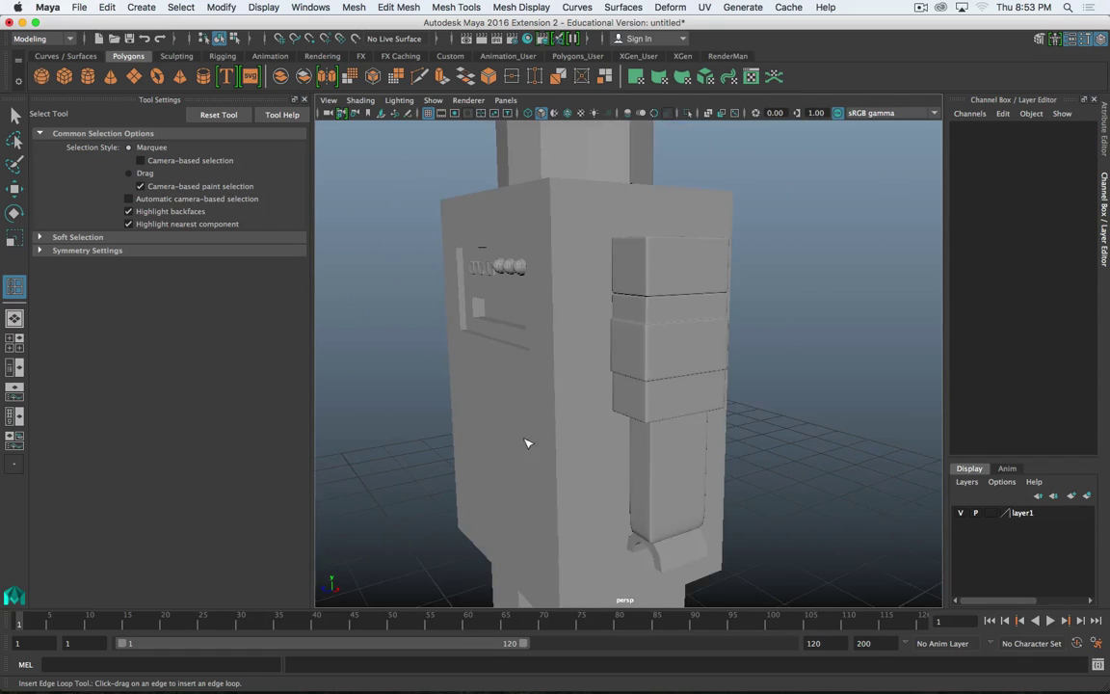
{"action": "right_click_drag", "start_coordinate": [516, 371], "coordinate": [525, 391], "text": "alt"}
- Select the torso and insert two closely spaced horizontal edge loops around it near its lower end
{"action": "left_click", "coordinate": [533, 437]}
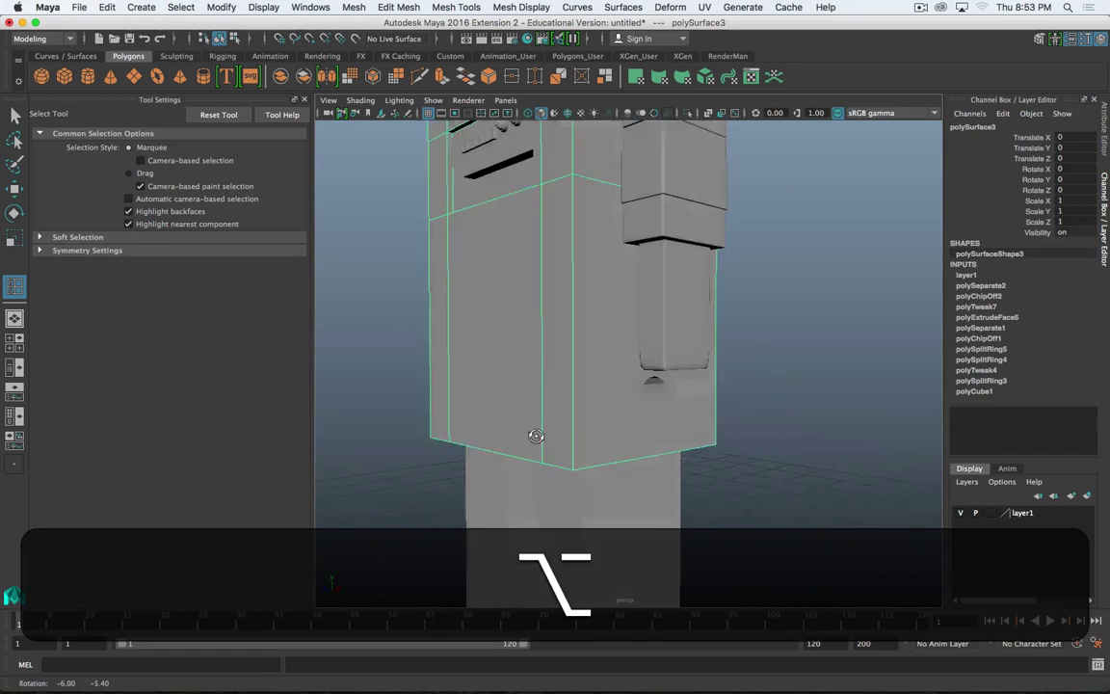
{"action": "right_click_drag", "start_coordinate": [533, 436], "coordinate": [600, 436], "text": "alt"}
{"action": "right_click_drag", "start_coordinate": [520, 374], "coordinate": [519, 250]}
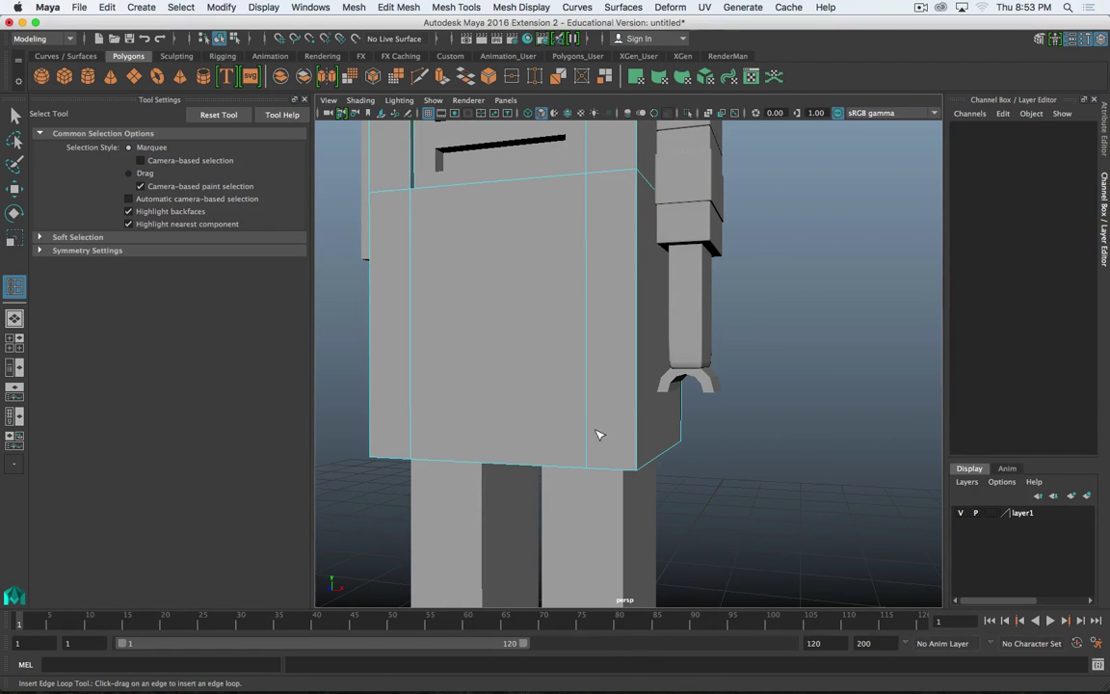
{"action": "mouse_move", "coordinate": [584, 434]}
{"action": "left_mouse_down"}
{"action": "mouse_move", "coordinate": [591, 459]}
{"action": "mouse_move", "coordinate": [595, 441]}
{"action": "left_mouse_up"}
{"action": "scroll", "coordinate": [596, 442], "scroll_direction": "up", "scroll_amount": 4}
{"action": "middle_click_drag", "start_coordinate": [582, 471], "coordinate": [655, 360], "text": "alt"}
- Select the ring of faces between the two new torso loops and extrude it inward with a thickness of -0.04
{"action": "key", "text": "w"}
{"action": "right_click_drag", "start_coordinate": [652, 369], "coordinate": [651, 418]}
{"action": "left_click", "coordinate": [644, 384]}
{"action": "double_click", "coordinate": [620, 383], "text": "shift"}
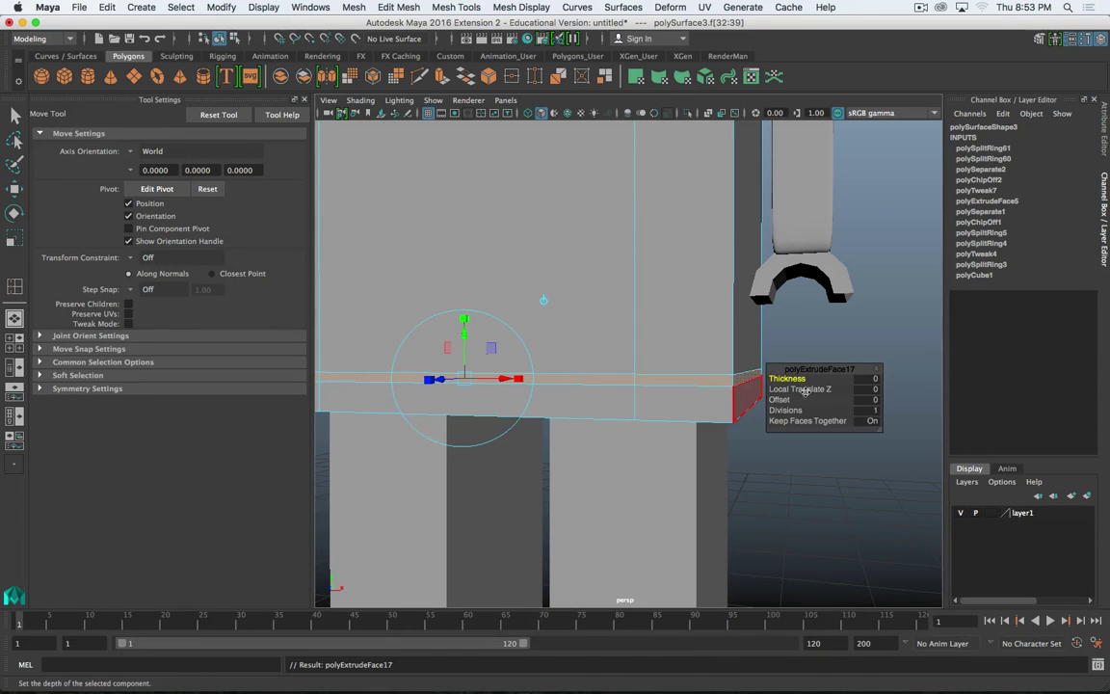
{"action": "middle_click_drag", "start_coordinate": [787, 478], "coordinate": [786, 476]}
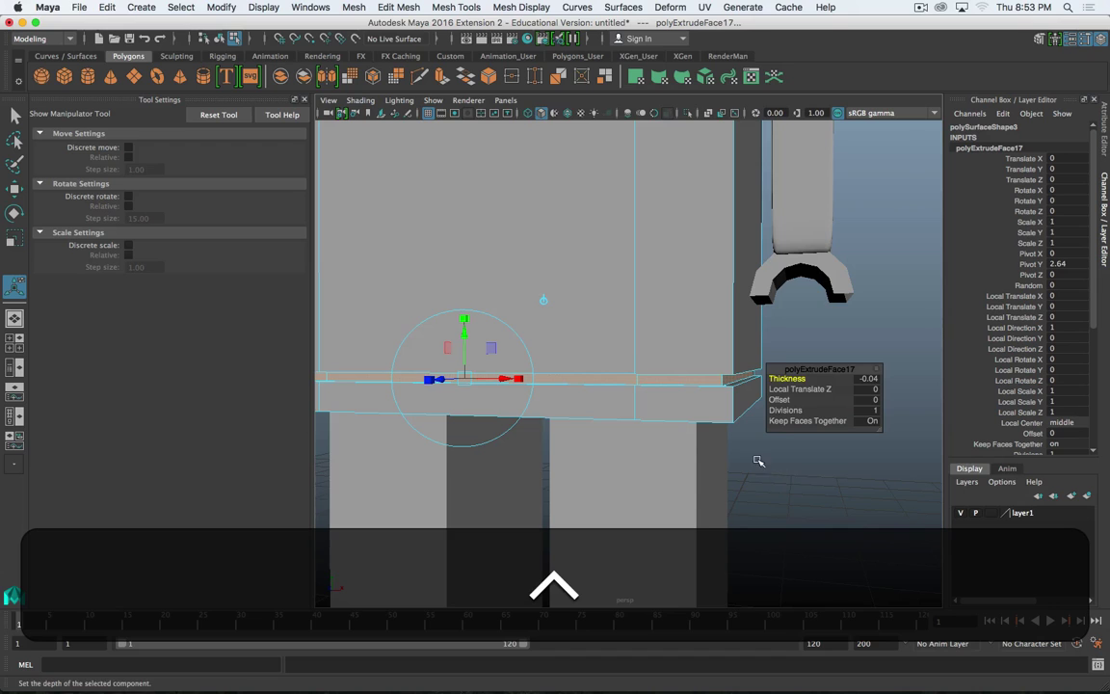
{"action": "left_click_drag", "start_coordinate": [672, 421], "coordinate": [610, 417], "text": "alt"}
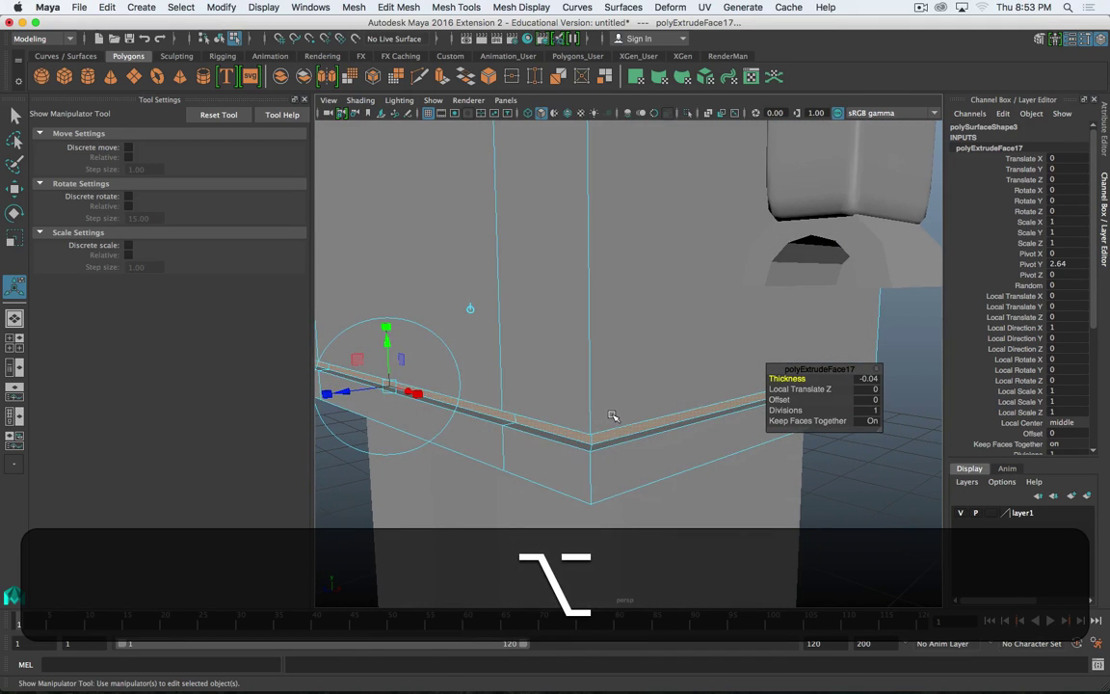
- Preview the torso smoothed, examine its corners and lower groove in object mode, and switch the preview off
{"action": "key", "text": "alt+3"}
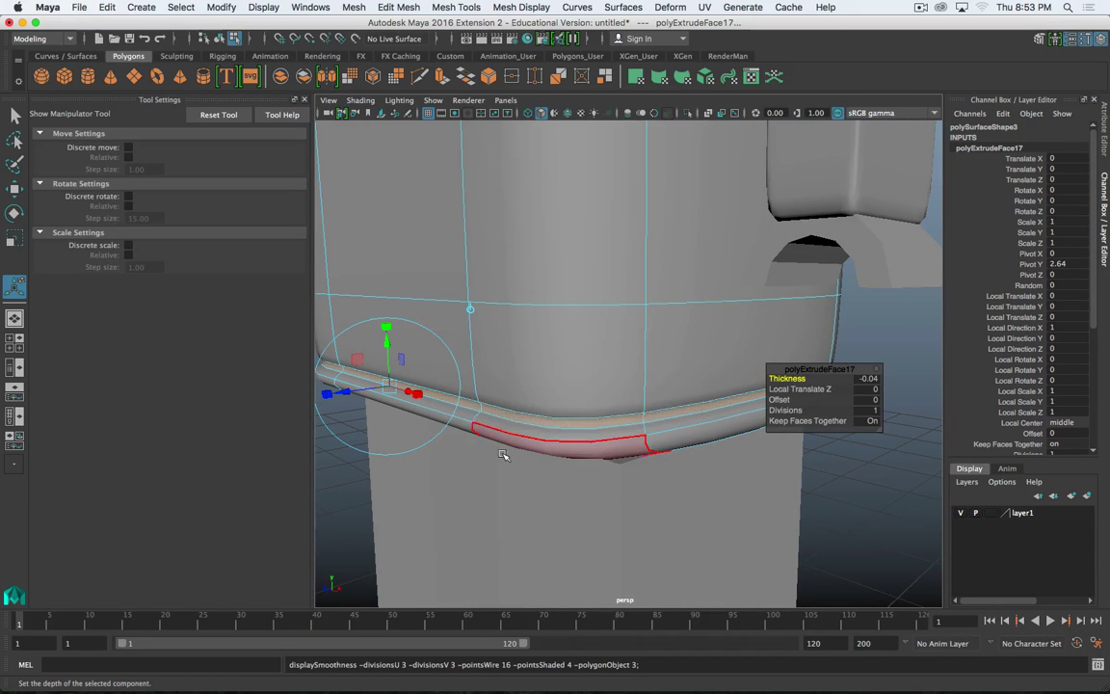
{"action": "left_click_drag", "start_coordinate": [503, 454], "coordinate": [615, 453], "text": "alt"}
{"action": "right_click_drag", "start_coordinate": [668, 312], "coordinate": [730, 296]}
{"action": "left_click", "coordinate": [902, 548]}
{"action": "left_click", "coordinate": [604, 341]}
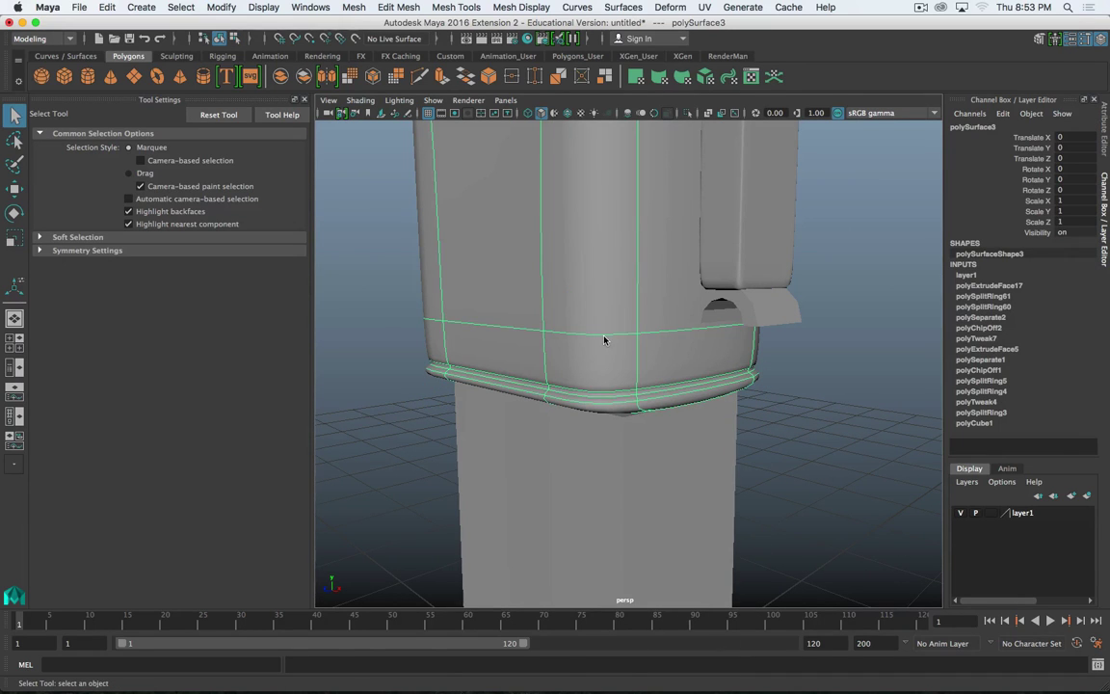
{"action": "key", "text": "1"}
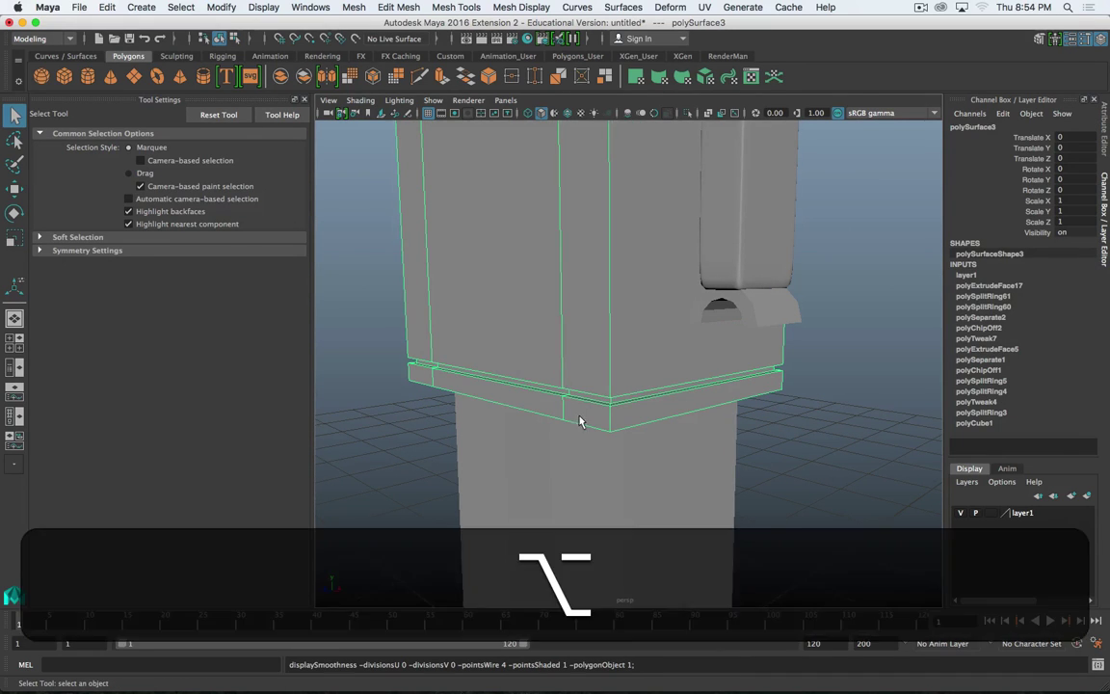
- Insert vertical supporting edge loops close to the torso's corners on the front and side faces
{"action": "left_click_drag", "start_coordinate": [521, 374], "coordinate": [533, 399], "text": "alt"}
{"action": "right_click_drag", "start_coordinate": [533, 399], "coordinate": [586, 384], "text": "alt"}
{"action": "left_click_drag", "start_coordinate": [587, 384], "coordinate": [648, 366], "text": "alt"}
{"action": "right_click_drag", "start_coordinate": [652, 309], "coordinate": [652, 276]}
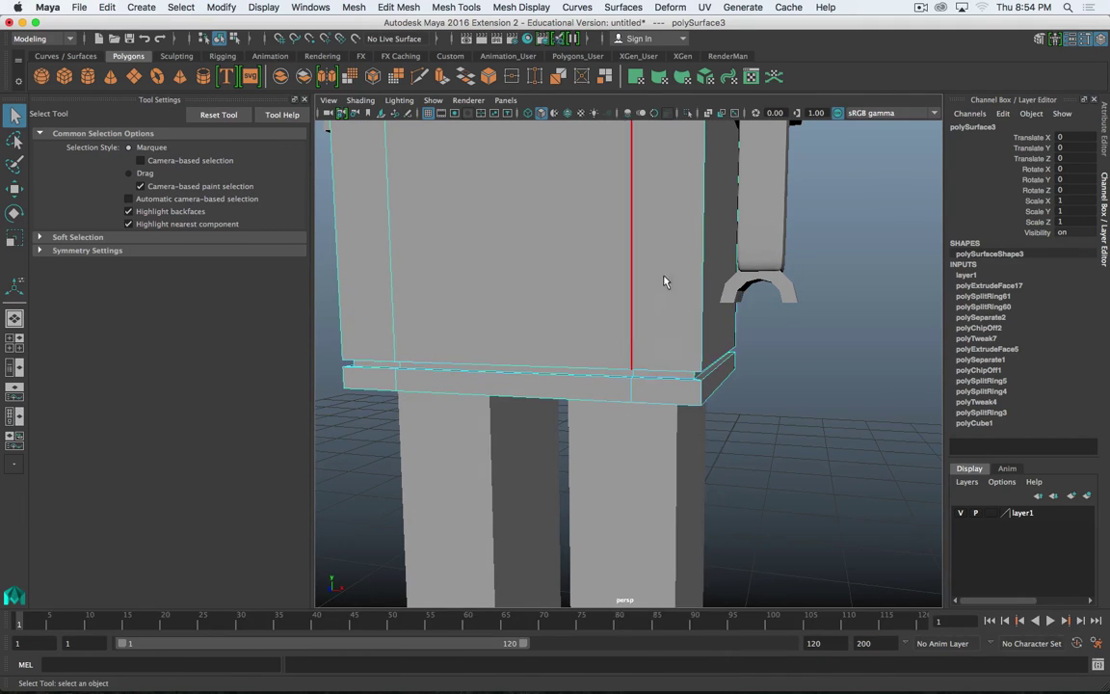
{"action": "left_click_drag", "start_coordinate": [664, 277], "coordinate": [652, 379], "text": "alt"}
{"action": "right_click_drag", "start_coordinate": [682, 363], "coordinate": [694, 460], "text": "shift"}
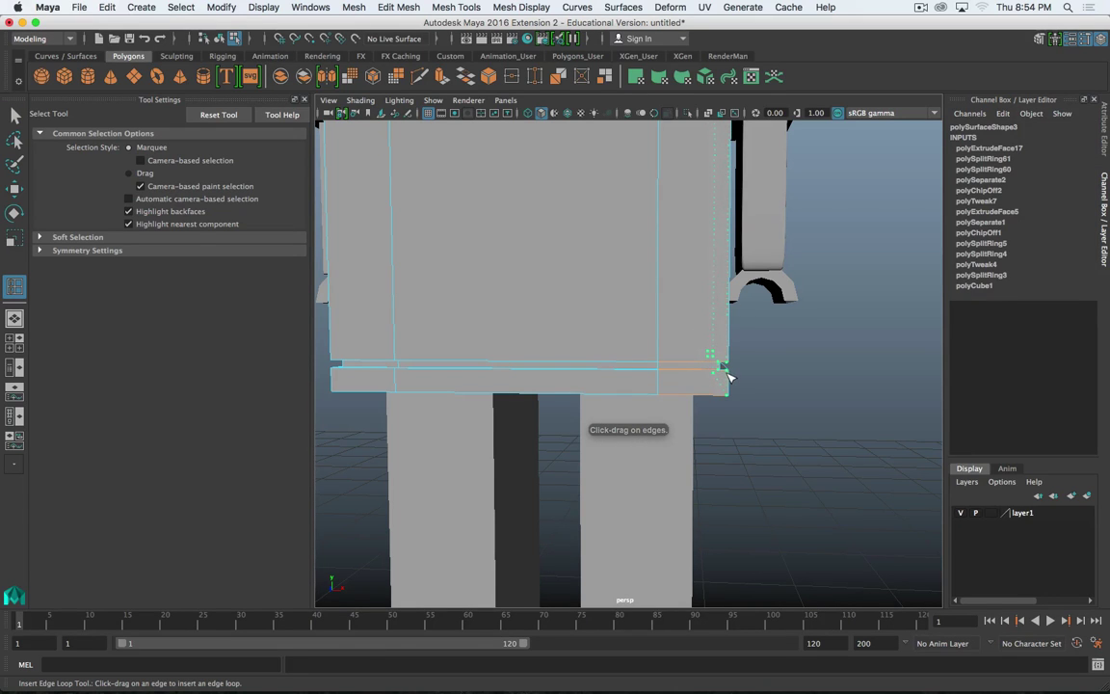
{"action": "left_click_drag", "start_coordinate": [729, 376], "coordinate": [730, 377]}
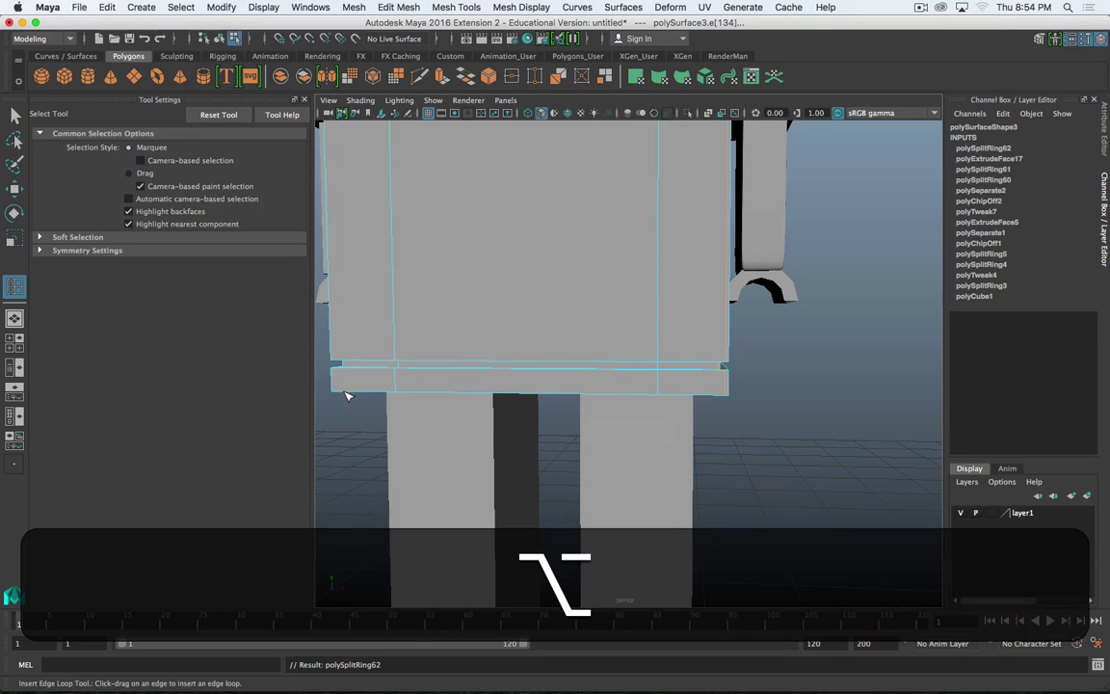
{"action": "left_click_drag", "start_coordinate": [347, 394], "coordinate": [398, 389]}
{"action": "left_click_drag", "start_coordinate": [654, 325], "coordinate": [493, 322], "text": "alt"}
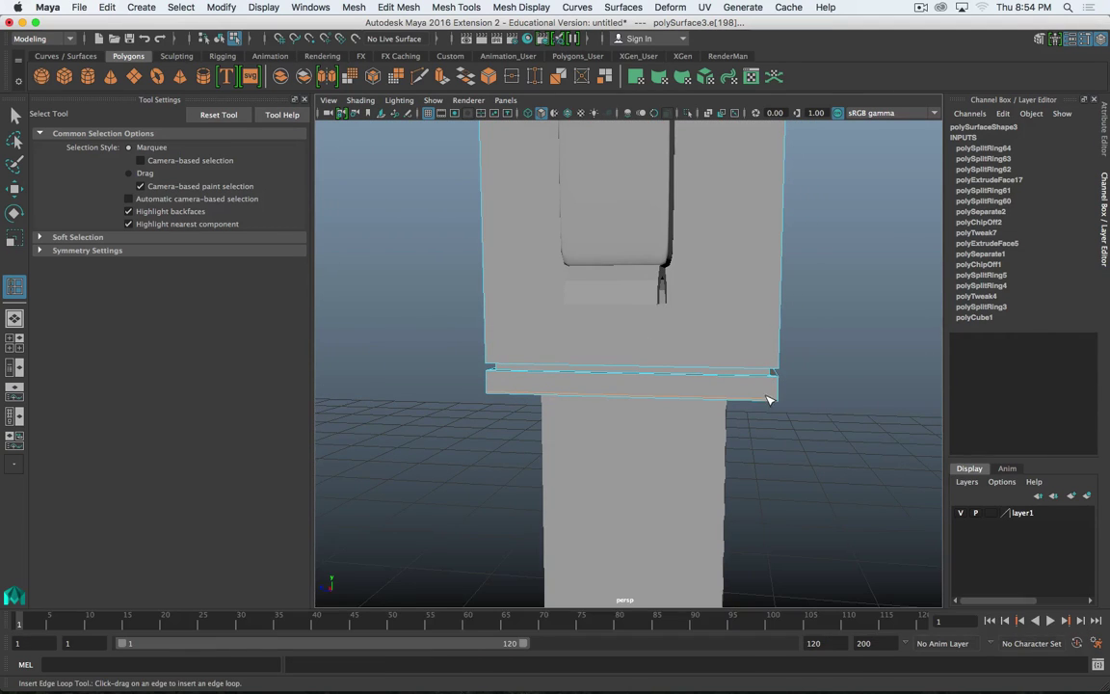
{"action": "left_click_drag", "start_coordinate": [779, 400], "coordinate": [779, 401]}
- Insert horizontal supporting edge loops around the torso's bottom lip and just above the groove
{"action": "left_click_drag", "start_coordinate": [639, 399], "coordinate": [703, 386], "text": "alt"}
{"action": "scroll", "coordinate": [629, 377], "scroll_direction": "up", "scroll_amount": 7}
{"action": "left_click_drag", "start_coordinate": [604, 371], "coordinate": [616, 334], "text": "alt"}
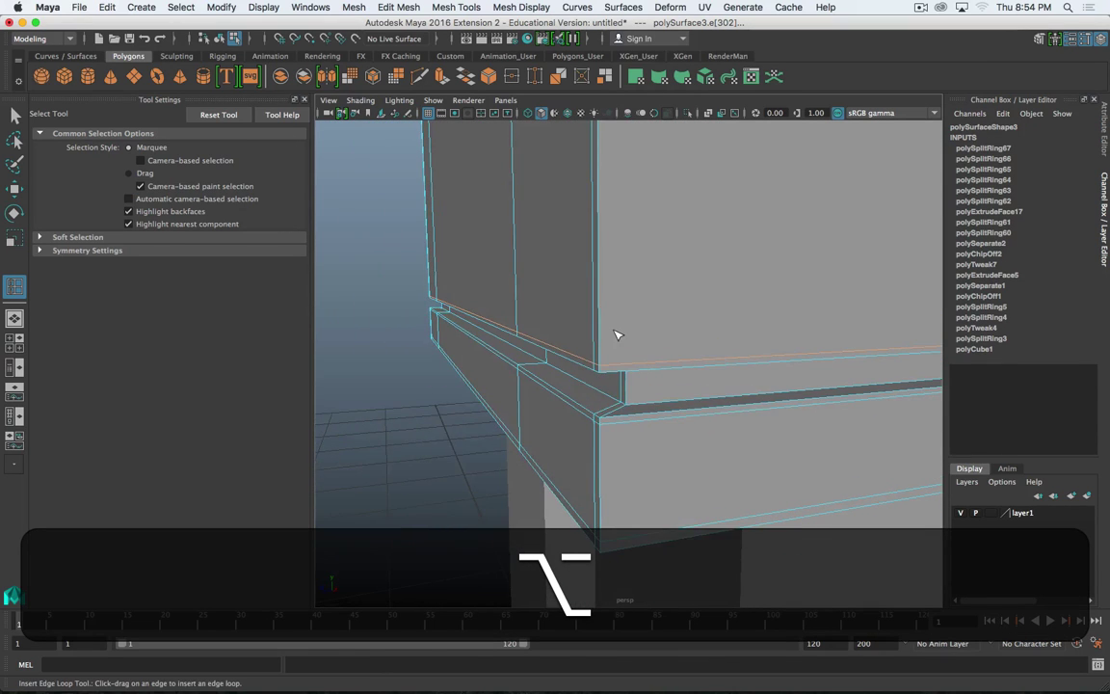
- Check the smoothed torso groove, insert an edge loop on its lower face near the inner corner, and turn smoothing off
{"action": "key", "text": "alt+3"}
{"action": "left_click_drag", "start_coordinate": [555, 375], "coordinate": [531, 403], "text": "alt"}
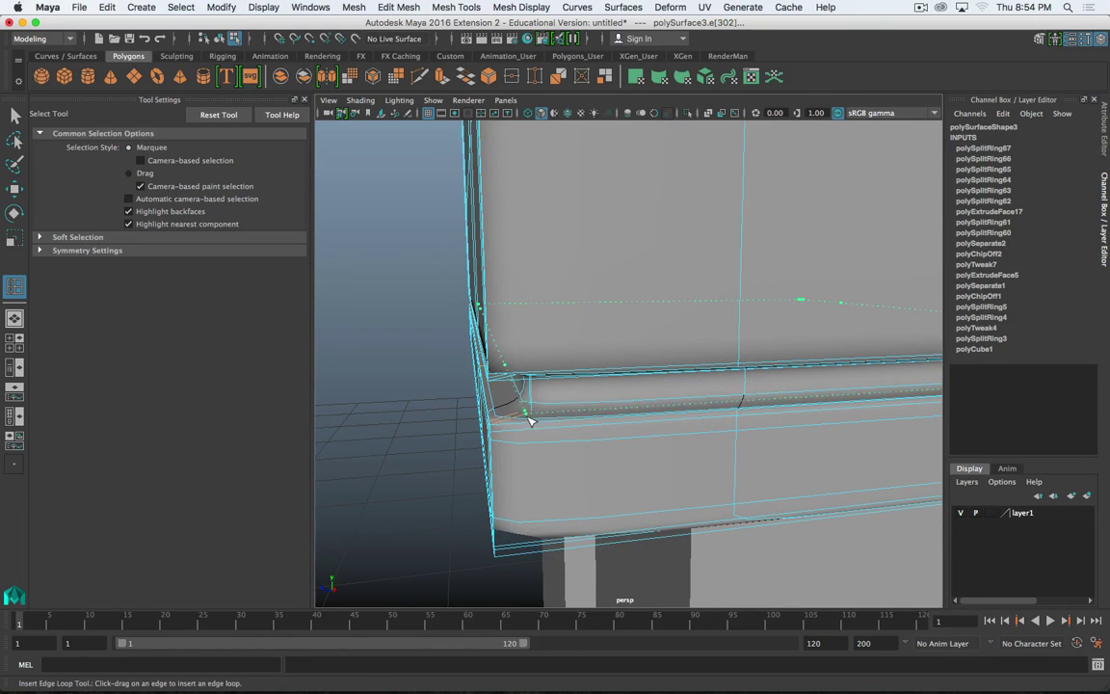
{"action": "left_click", "coordinate": [529, 420]}
{"action": "left_click_drag", "start_coordinate": [529, 420], "coordinate": [542, 387], "text": "alt"}
{"action": "key", "text": "alt+1"}
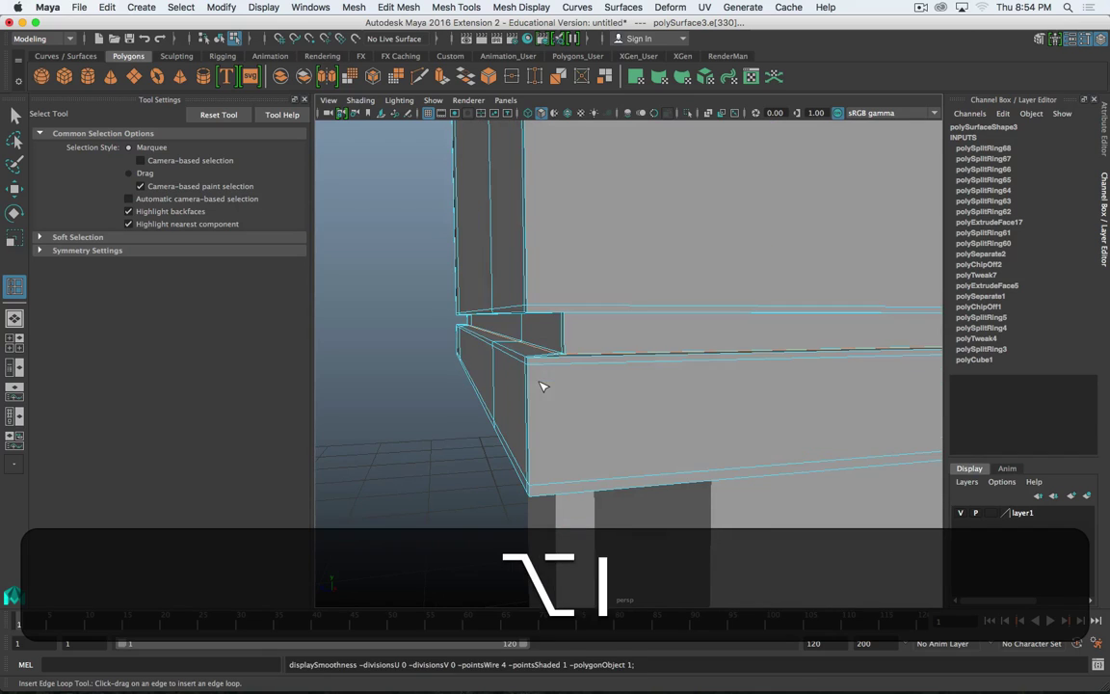
- Insert the remaining supporting edge loops inside the torso groove, close to the edges of its upper, inner and lower faces
{"action": "left_click_drag", "start_coordinate": [568, 325], "coordinate": [546, 298], "text": "alt"}
{"action": "left_click", "coordinate": [514, 369]}
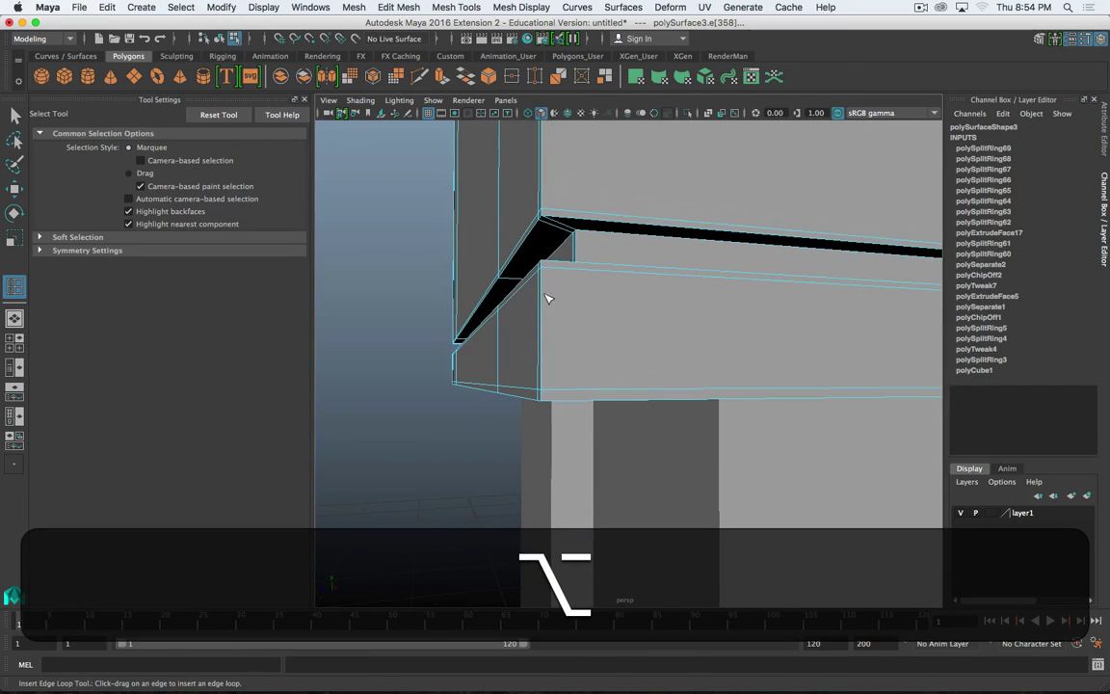
{"action": "left_click", "coordinate": [569, 234]}
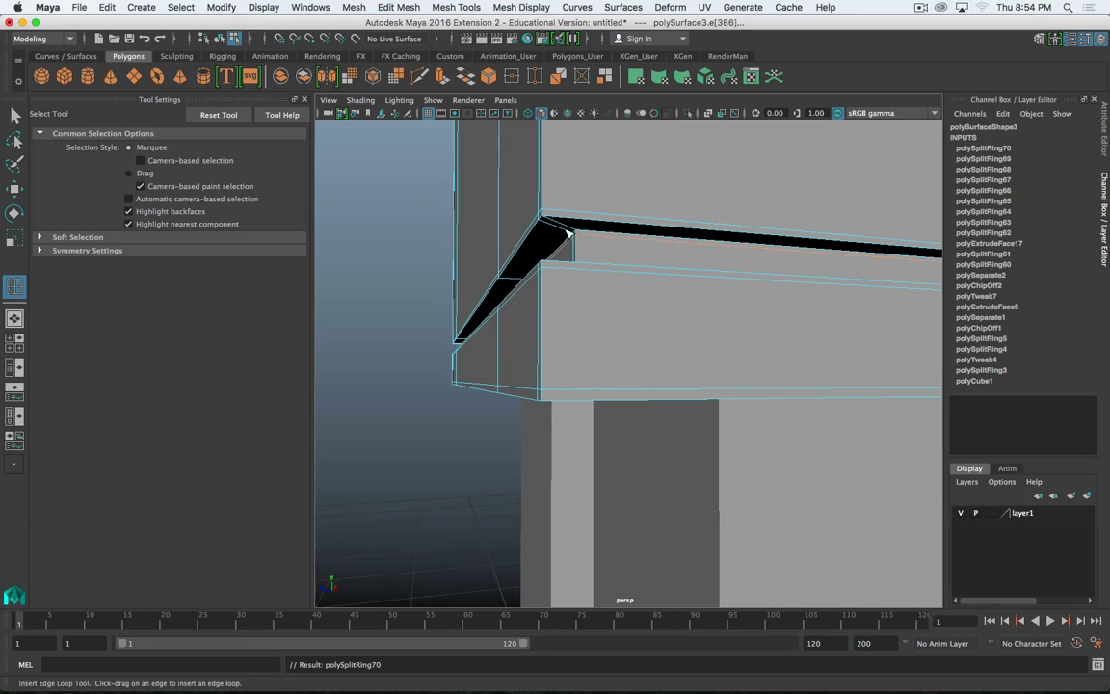
{"action": "left_click_drag", "start_coordinate": [572, 232], "coordinate": [516, 430]}
{"action": "left_click", "coordinate": [546, 224]}
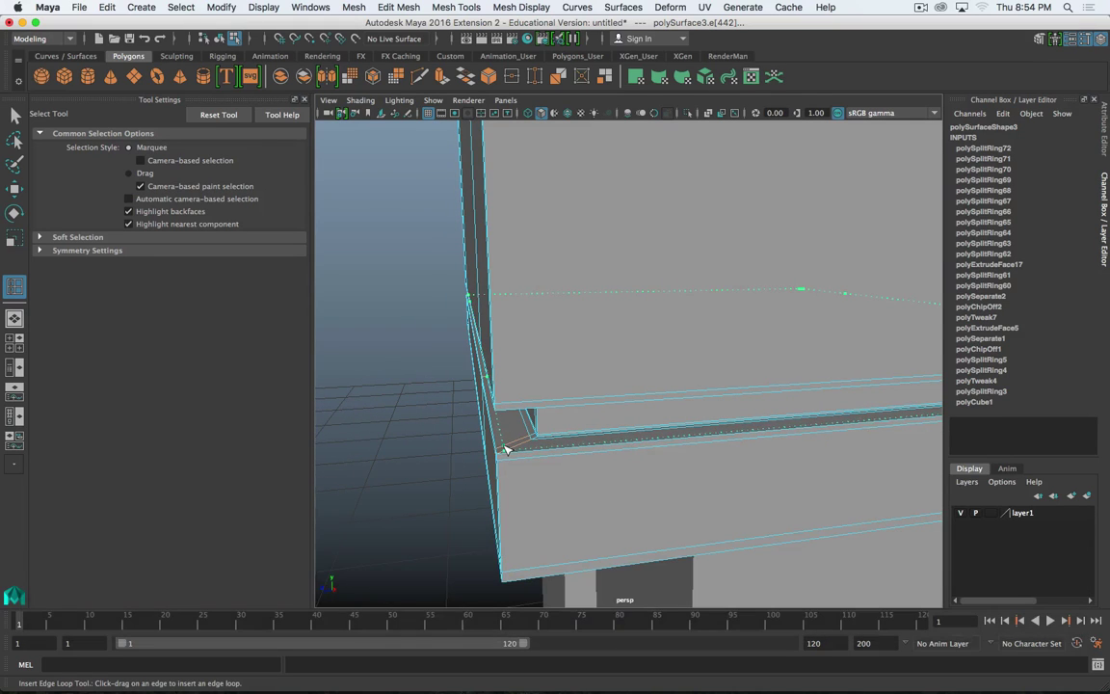
{"action": "left_click", "coordinate": [501, 450]}
- Insert a horizontal supporting edge loop around the torso just below its top edge
{"action": "left_click_drag", "start_coordinate": [502, 450], "coordinate": [674, 396], "text": "alt"}
{"action": "scroll", "coordinate": [676, 398], "scroll_direction": "down", "scroll_amount": 5, "text": "alt"}
{"action": "middle_click_drag", "start_coordinate": [664, 282], "coordinate": [657, 449], "text": "alt"}
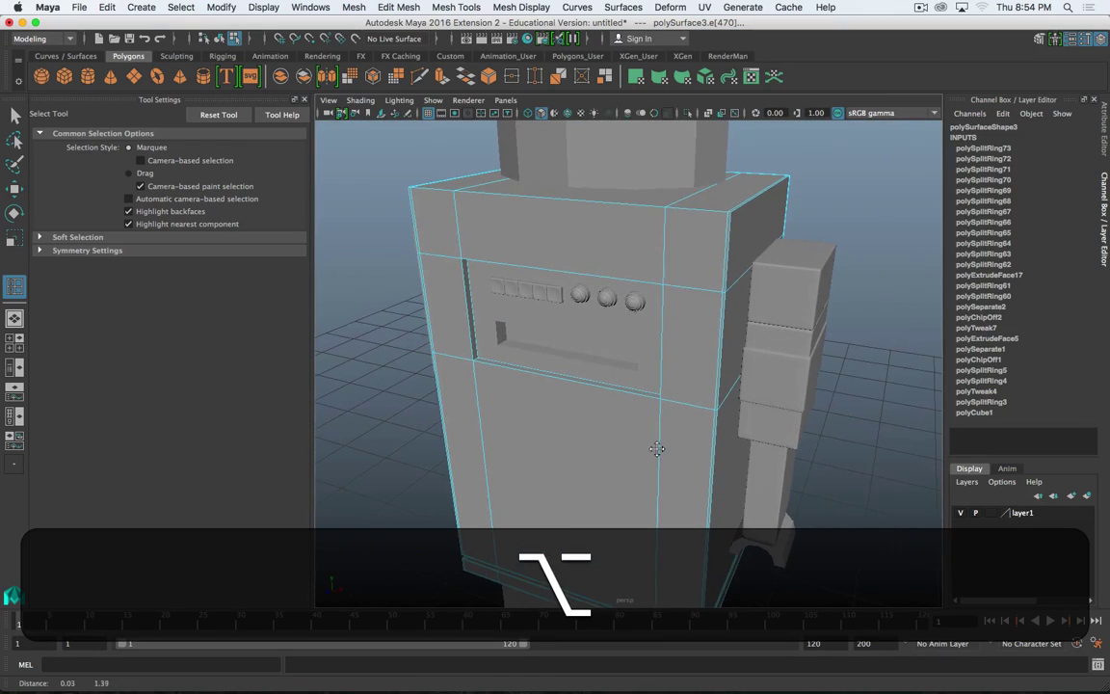
{"action": "left_click", "coordinate": [672, 223]}
{"action": "left_click_drag", "start_coordinate": [671, 224], "coordinate": [750, 273], "text": "alt"}
{"action": "key", "text": "w"}
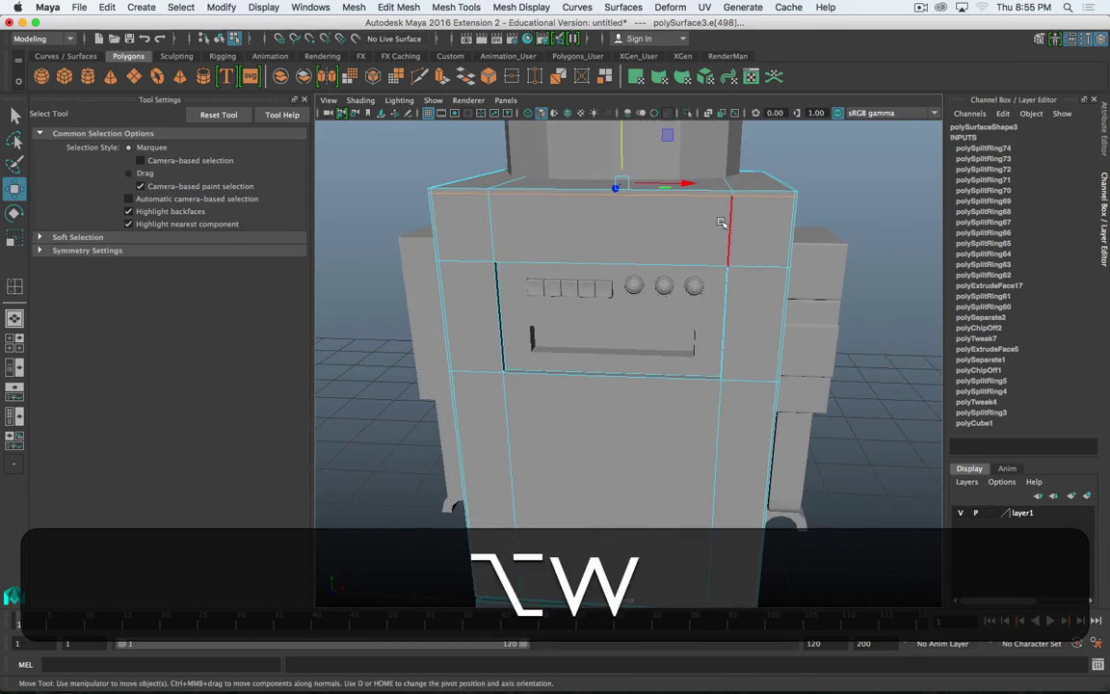
- Preview the torso smoothed in object mode and examine the front panel opening and the whole robot
{"action": "scroll", "coordinate": [743, 339], "scroll_direction": "up", "scroll_amount": 3}
{"action": "middle_click_drag", "start_coordinate": [727, 392], "coordinate": [726, 388], "text": "alt"}
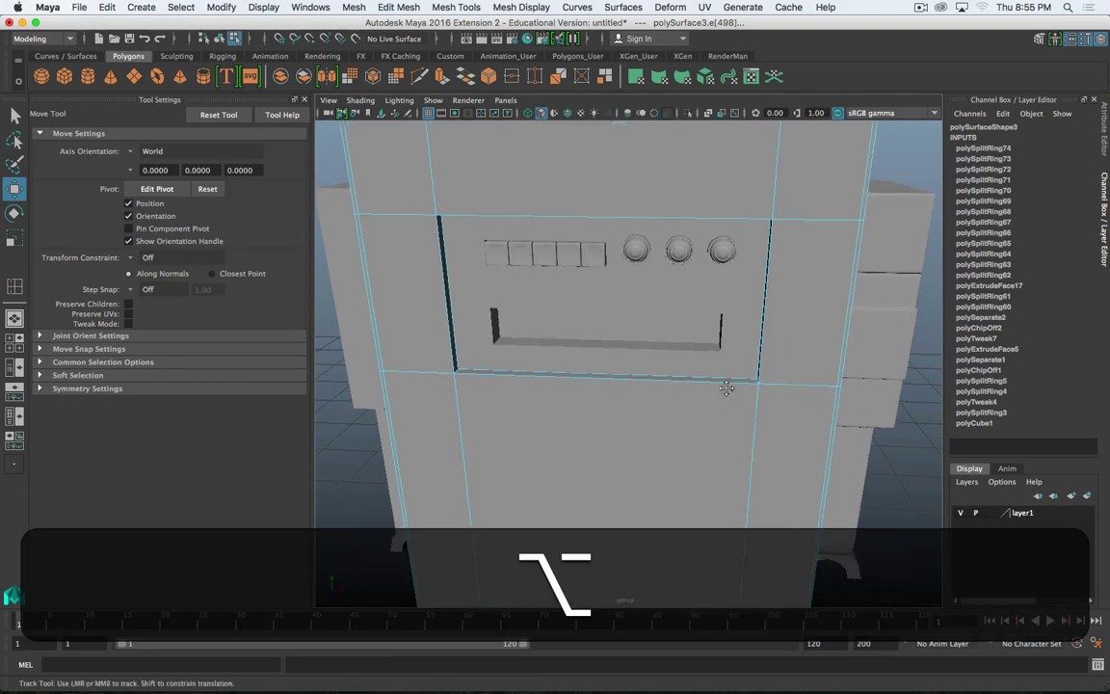
{"action": "left_click_drag", "start_coordinate": [726, 387], "coordinate": [686, 443], "text": "alt"}
{"action": "key", "text": "alt+3"}
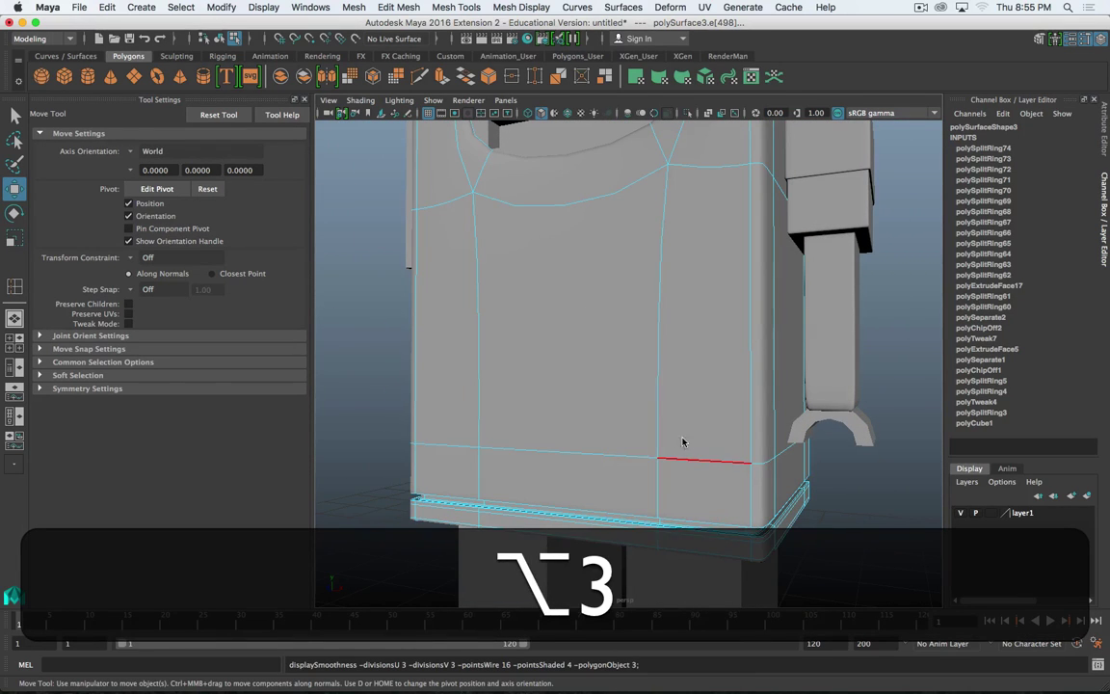
{"action": "right_click_drag", "start_coordinate": [682, 441], "coordinate": [765, 291]}
{"action": "left_click", "coordinate": [849, 538]}
{"action": "left_click_drag", "start_coordinate": [849, 542], "coordinate": [764, 520], "text": "alt"}
{"action": "scroll", "coordinate": [763, 547], "scroll_direction": "down", "scroll_amount": 5}
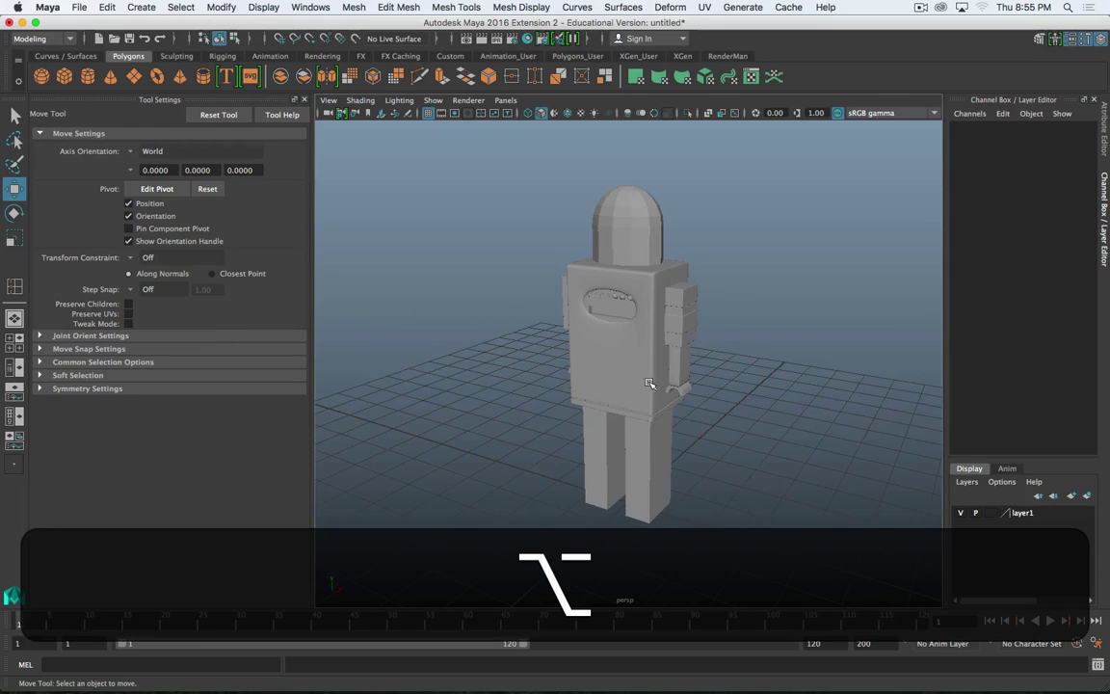
{"action": "middle_click_drag", "start_coordinate": [649, 382], "coordinate": [607, 486], "text": "alt"}
{"action": "left_click_drag", "start_coordinate": [607, 485], "coordinate": [649, 463], "text": "alt"}
- Turn off the torso's smoothing and insert vertical supporting edge loops close to both side edges of the front panel opening
{"action": "left_click", "coordinate": [650, 463]}
{"action": "scroll", "coordinate": [649, 460], "scroll_direction": "up", "scroll_amount": 5}
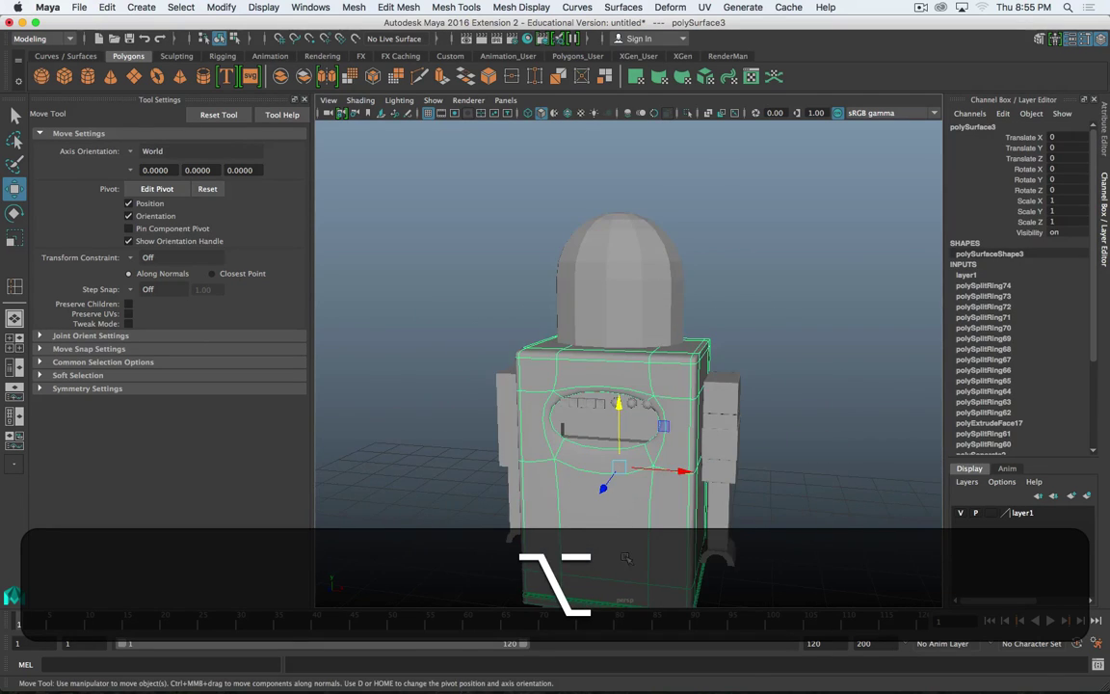
{"action": "middle_click_drag", "start_coordinate": [626, 557], "coordinate": [713, 348], "text": "alt"}
{"action": "left_click_drag", "start_coordinate": [678, 358], "coordinate": [558, 277], "text": "alt"}
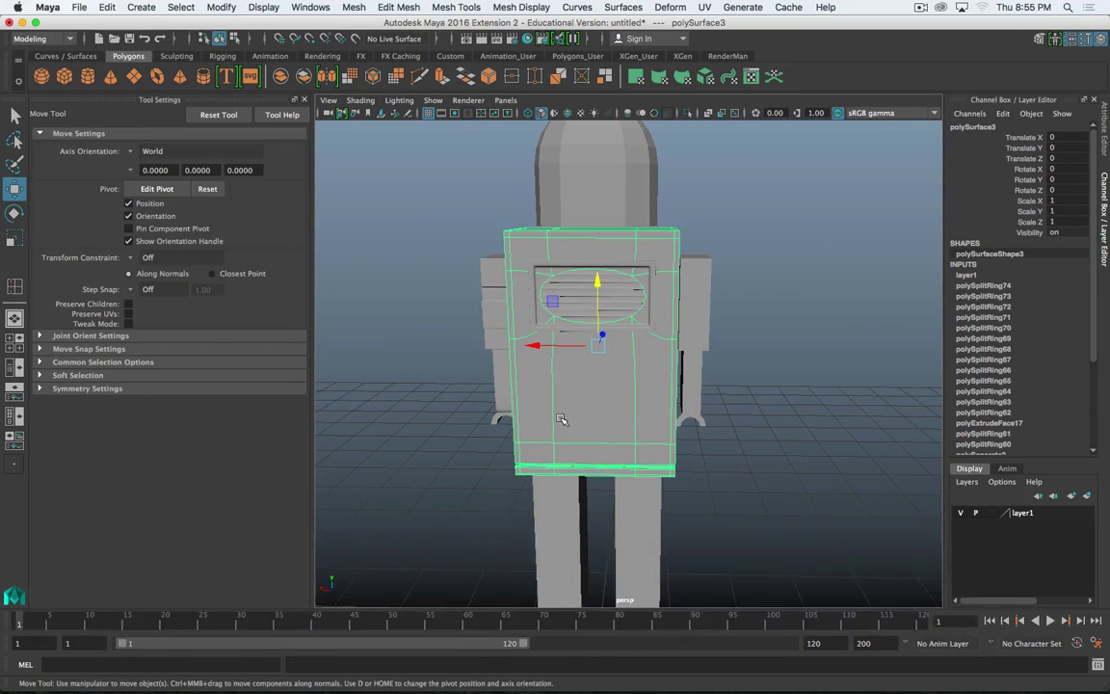
{"action": "left_click_drag", "start_coordinate": [561, 419], "coordinate": [700, 447], "text": "alt"}
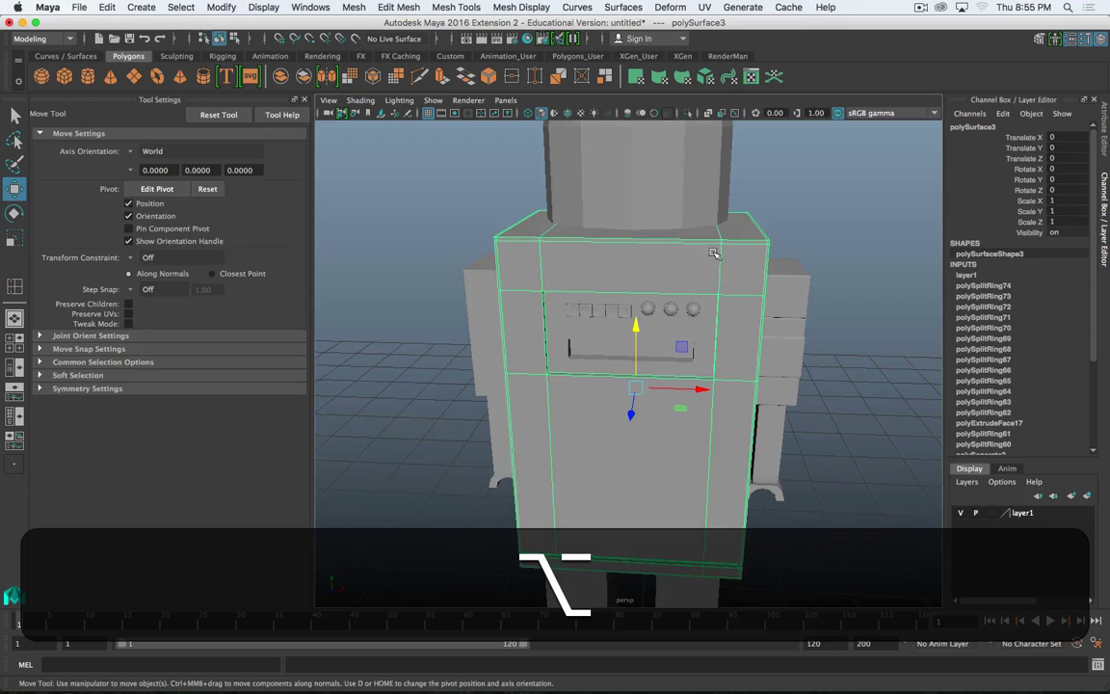
{"action": "right_click_drag", "start_coordinate": [712, 254], "coordinate": [717, 337]}
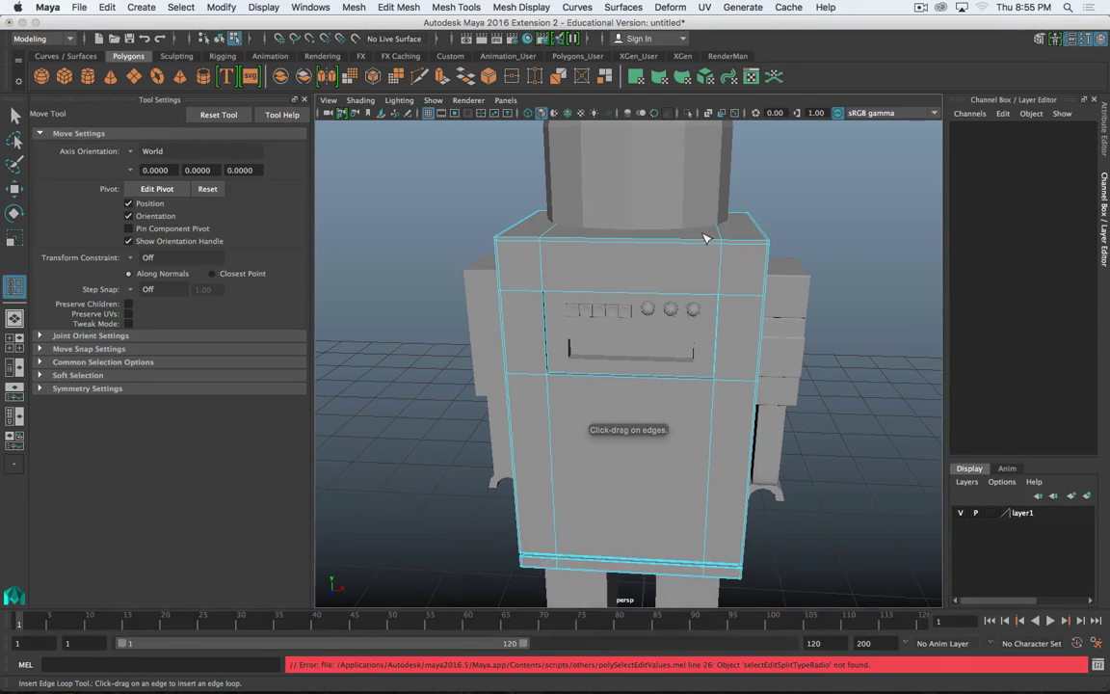
{"action": "left_click", "coordinate": [720, 248]}
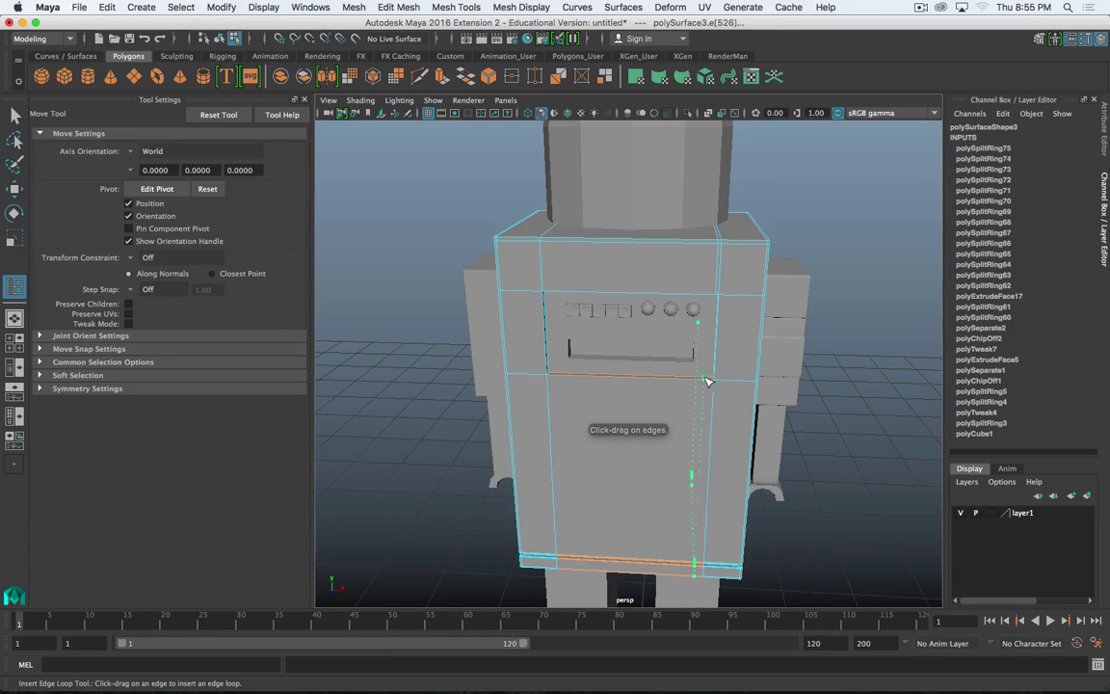
{"action": "left_click", "coordinate": [713, 383]}
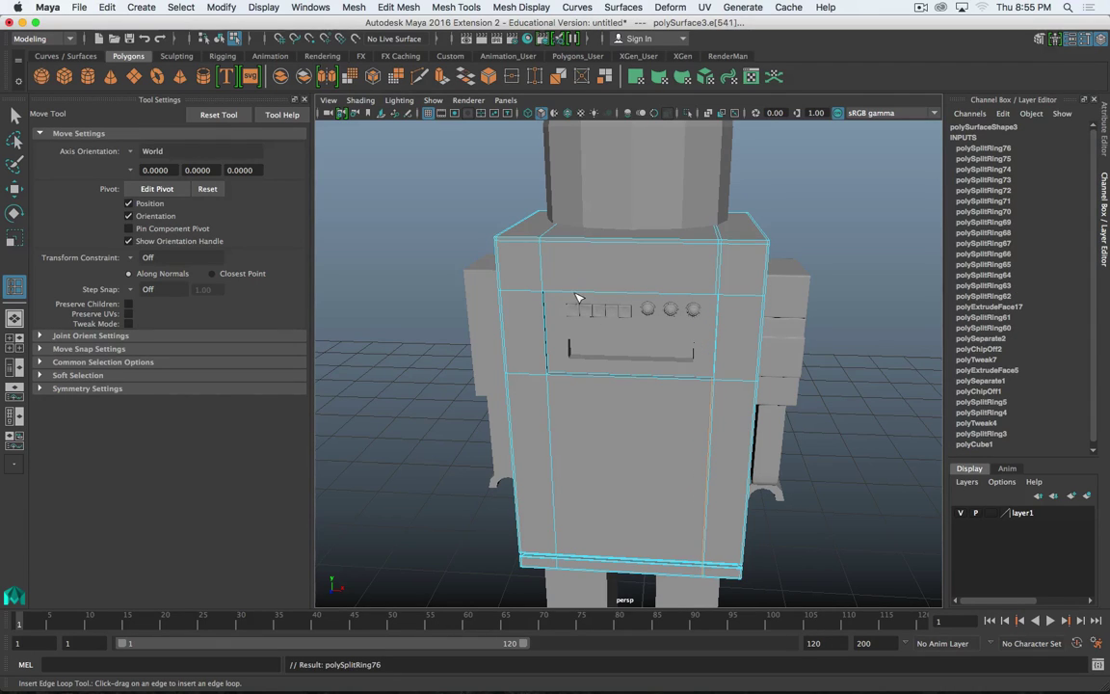
{"action": "left_click", "coordinate": [547, 296]}
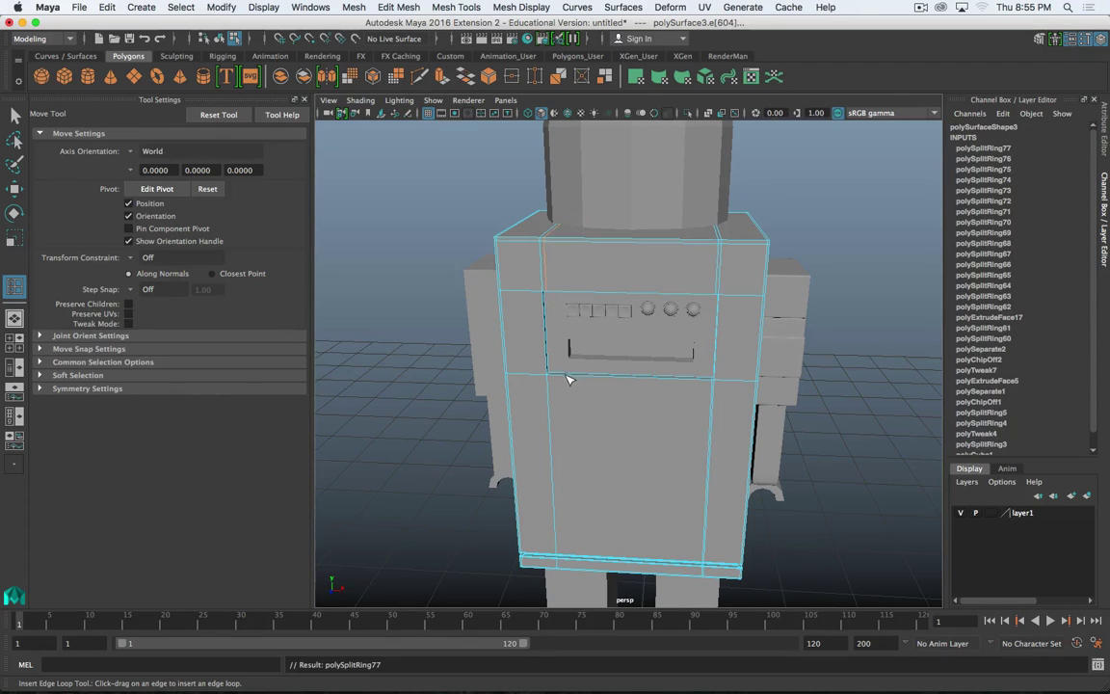
{"action": "left_click", "coordinate": [550, 381]}
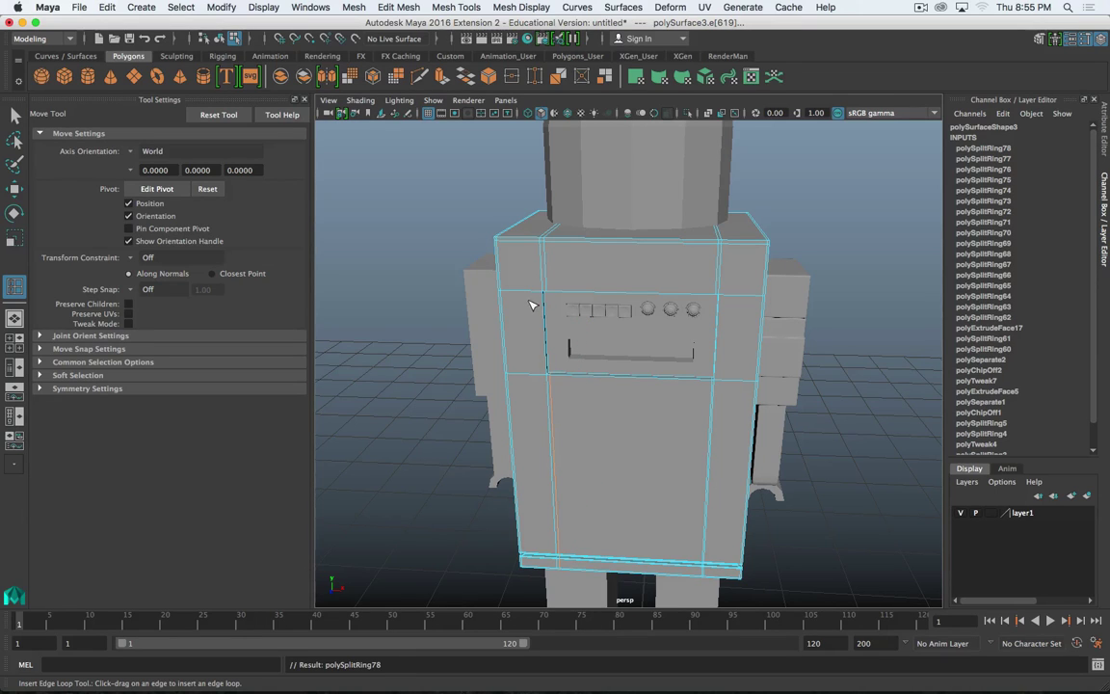
{"action": "left_click", "coordinate": [540, 299]}
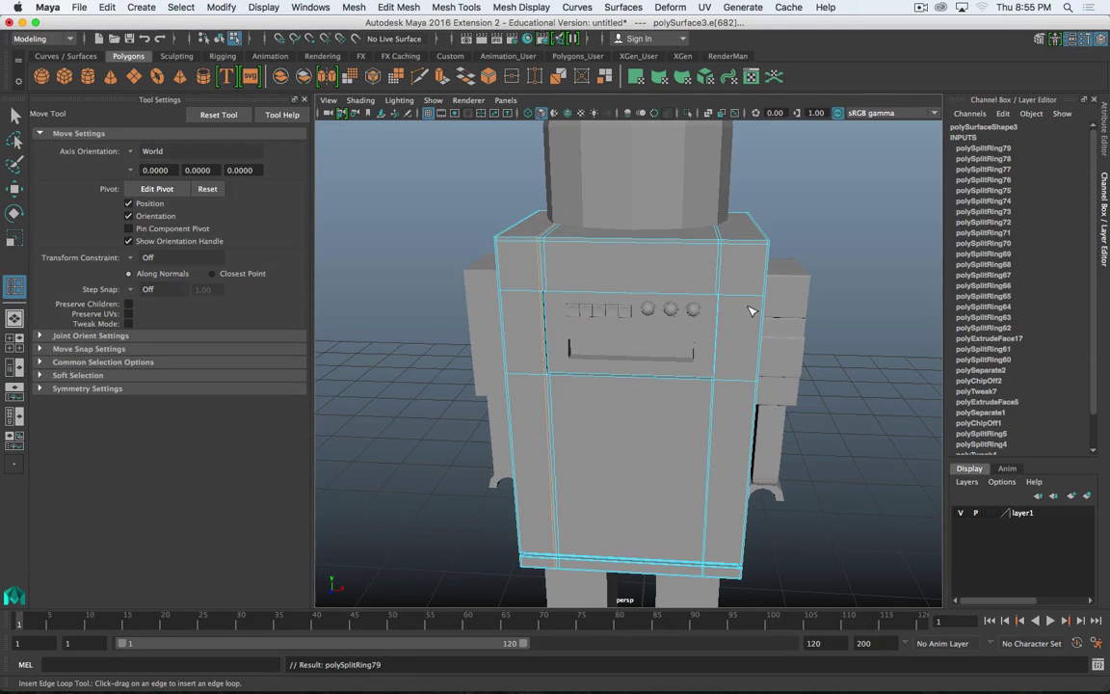
{"action": "left_click", "coordinate": [724, 299]}
- Insert horizontal supporting edge loops on the torso's back, on both sides of the vent near its upper and lower edges
{"action": "left_click_drag", "start_coordinate": [738, 298], "coordinate": [479, 296], "text": "alt"}
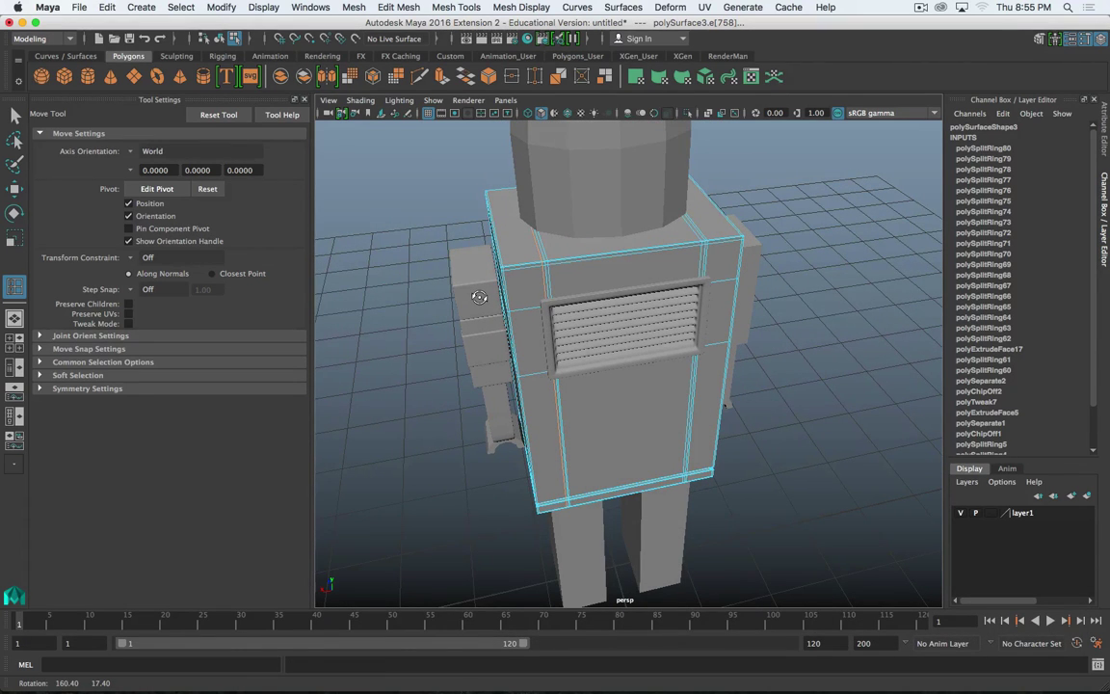
{"action": "left_click_drag", "start_coordinate": [478, 296], "coordinate": [518, 325], "text": "alt"}
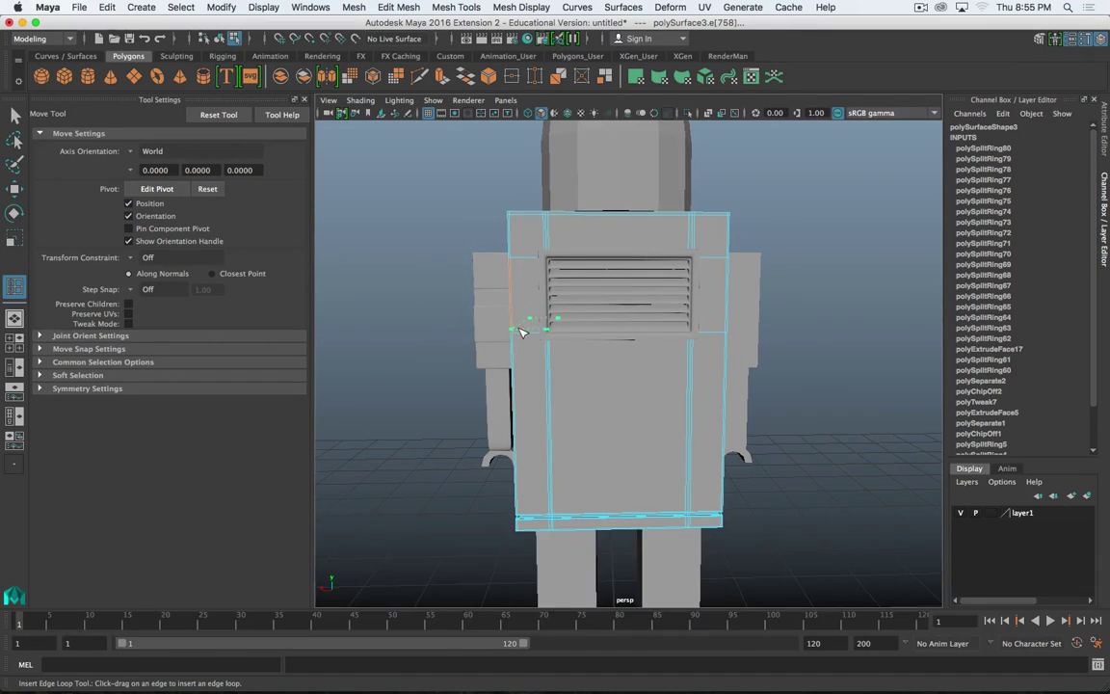
{"action": "left_click_drag", "start_coordinate": [516, 308], "coordinate": [519, 303]}
{"action": "left_click", "coordinate": [514, 262]}
{"action": "left_click", "coordinate": [727, 262]}
{"action": "left_click_drag", "start_coordinate": [732, 332], "coordinate": [731, 333]}
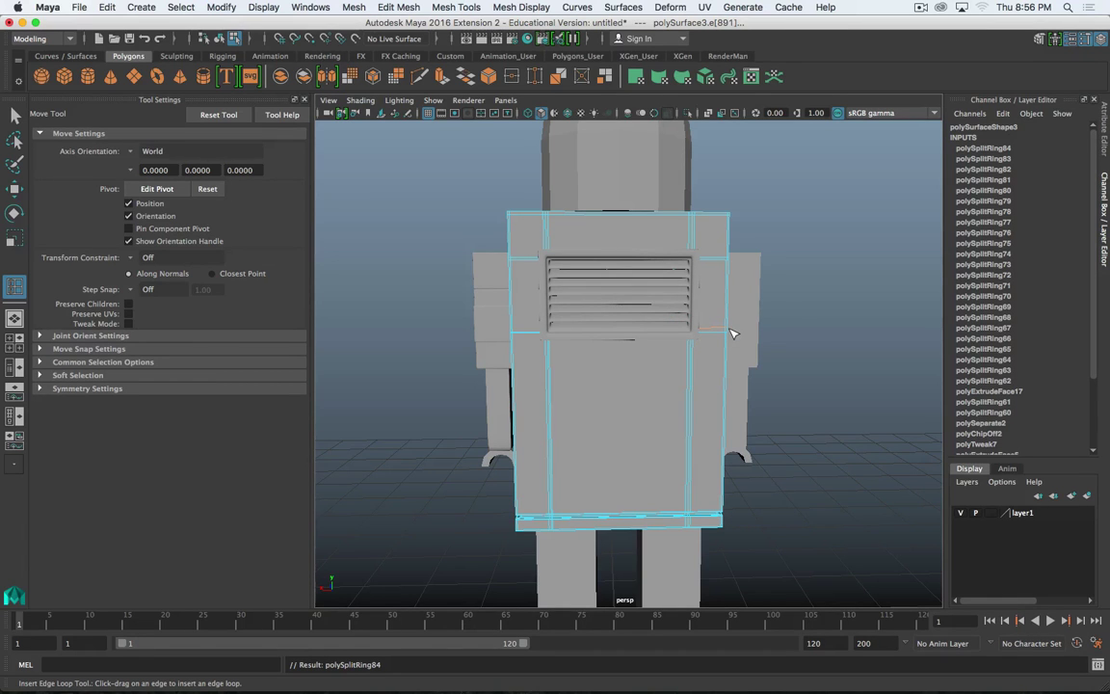
- Check the torso smoothed, turn smoothing off, and insert horizontal supporting edge loops just above and below the front panel opening
{"action": "left_click_drag", "start_coordinate": [576, 349], "coordinate": [743, 366], "text": "alt"}
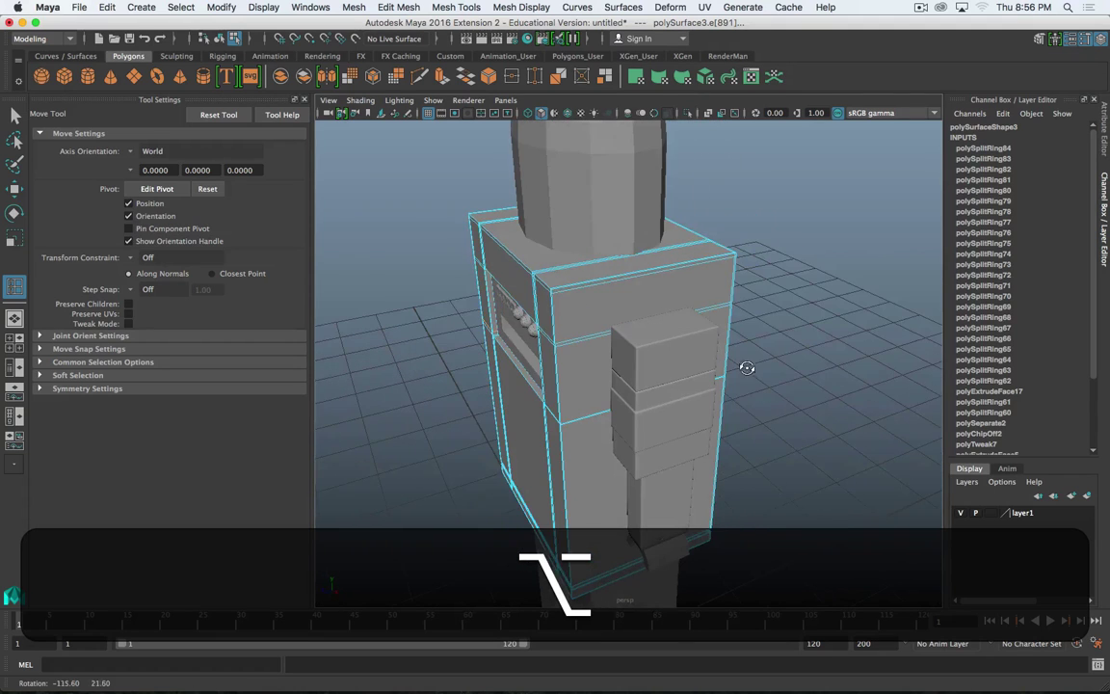
{"action": "mouse_move", "coordinate": [508, 407]}
{"action": "left_mouse_down", "text": "alt"}
{"action": "mouse_move", "coordinate": [542, 386]}
{"action": "mouse_move", "coordinate": [605, 387]}
{"action": "mouse_move", "coordinate": [631, 300]}
{"action": "mouse_move", "coordinate": [656, 374]}
{"action": "mouse_move", "coordinate": [638, 322]}
{"action": "mouse_move", "coordinate": [566, 396]}
{"action": "mouse_move", "coordinate": [578, 289]}
{"action": "mouse_move", "coordinate": [641, 381]}
{"action": "mouse_move", "coordinate": [608, 414]}
{"action": "mouse_move", "coordinate": [602, 388]}
{"action": "mouse_move", "coordinate": [617, 390]}
{"action": "left_mouse_up", "text": "alt"}
{"action": "key", "text": "3"}
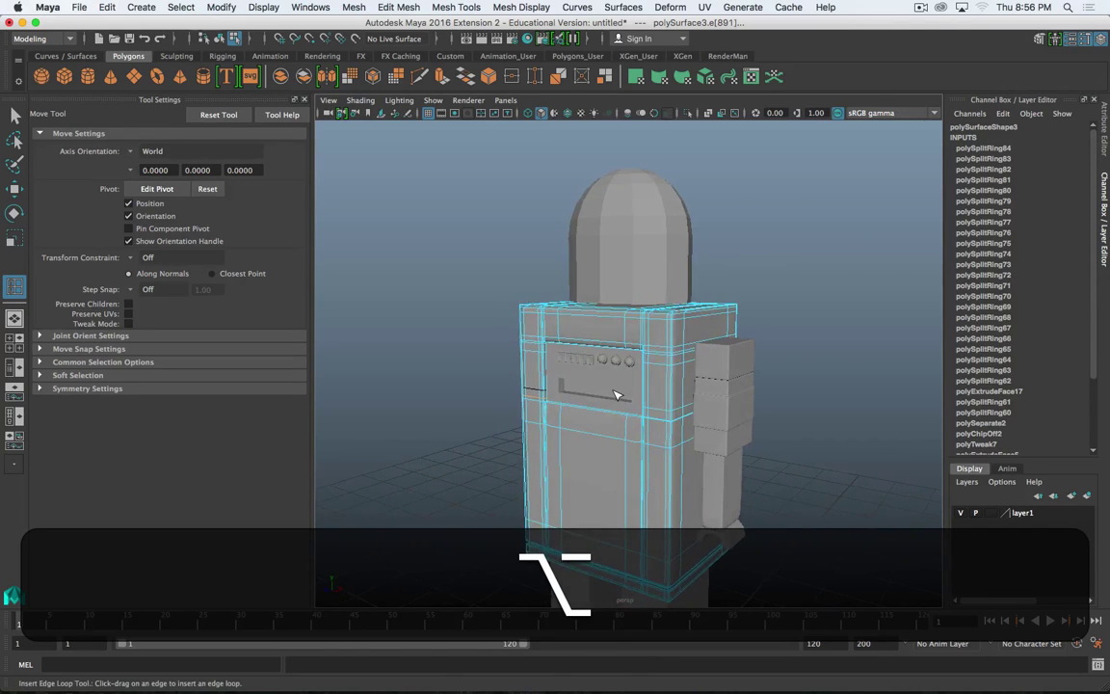
{"action": "key", "text": "alt+1"}
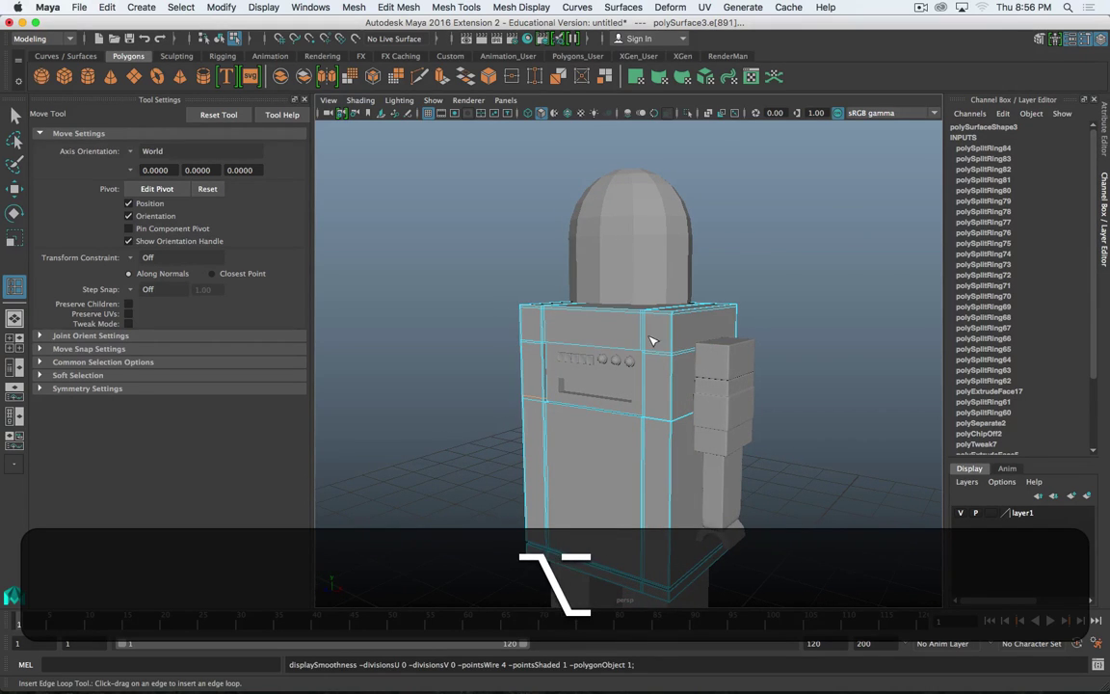
{"action": "left_click_drag", "start_coordinate": [643, 338], "coordinate": [650, 359]}
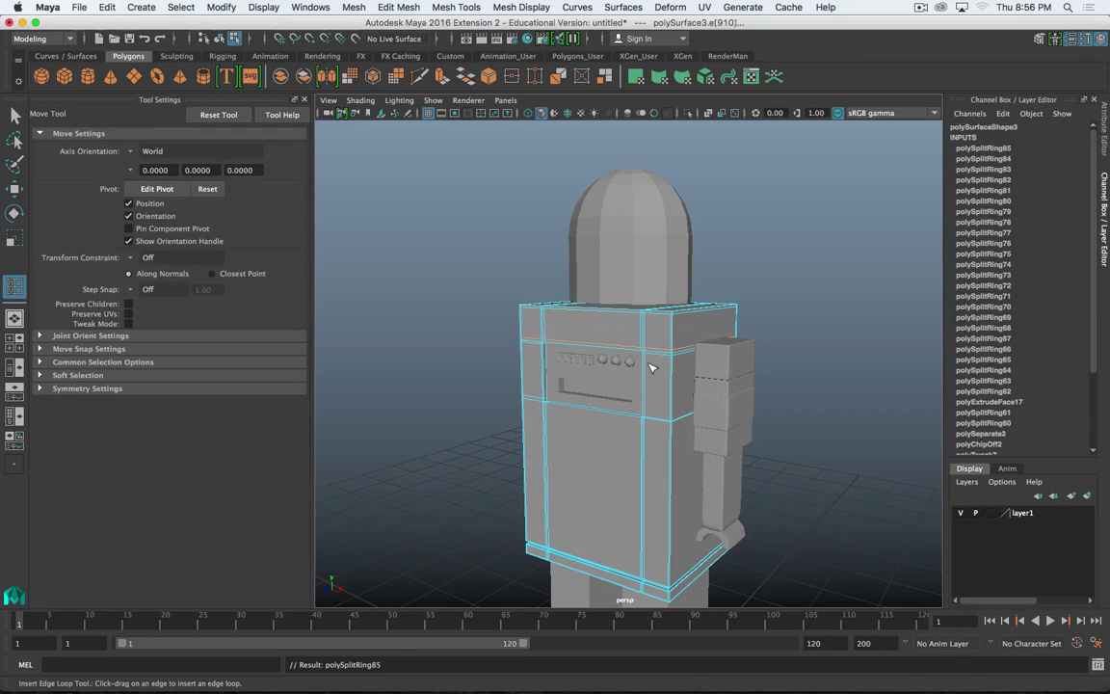
{"action": "left_click_drag", "start_coordinate": [647, 421], "coordinate": [691, 395]}
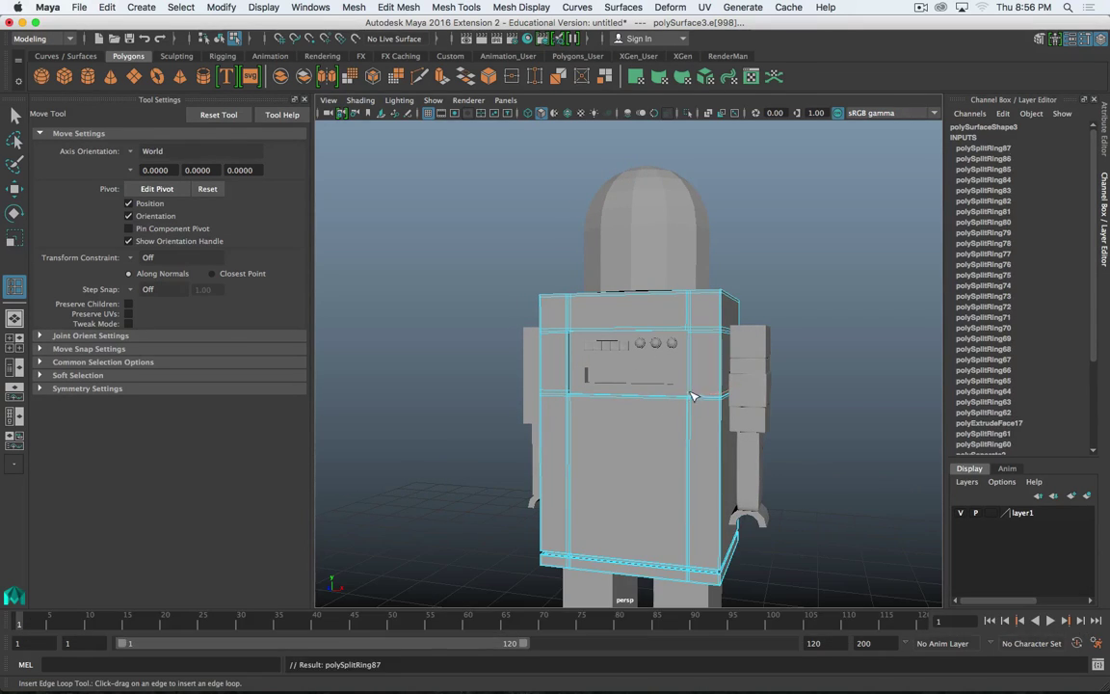
- Turn the torso's smoothing back on and return to object mode to examine the front panel opening
{"action": "key", "text": "3"}
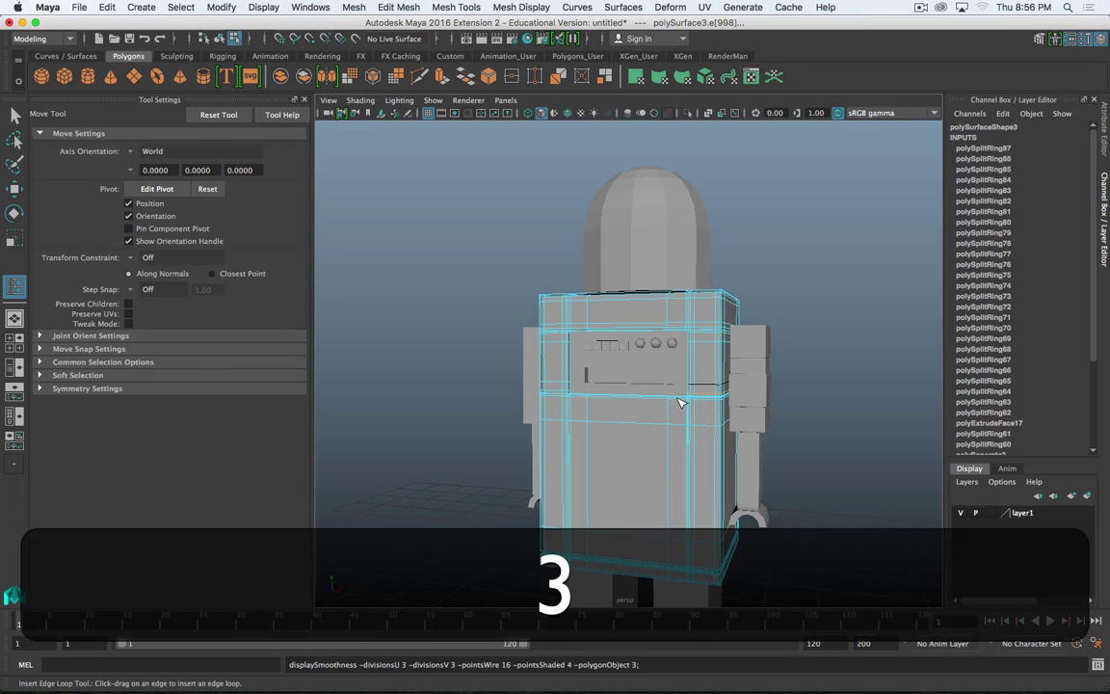
{"action": "key", "text": "w"}
{"action": "right_click_drag", "start_coordinate": [656, 312], "coordinate": [732, 306]}
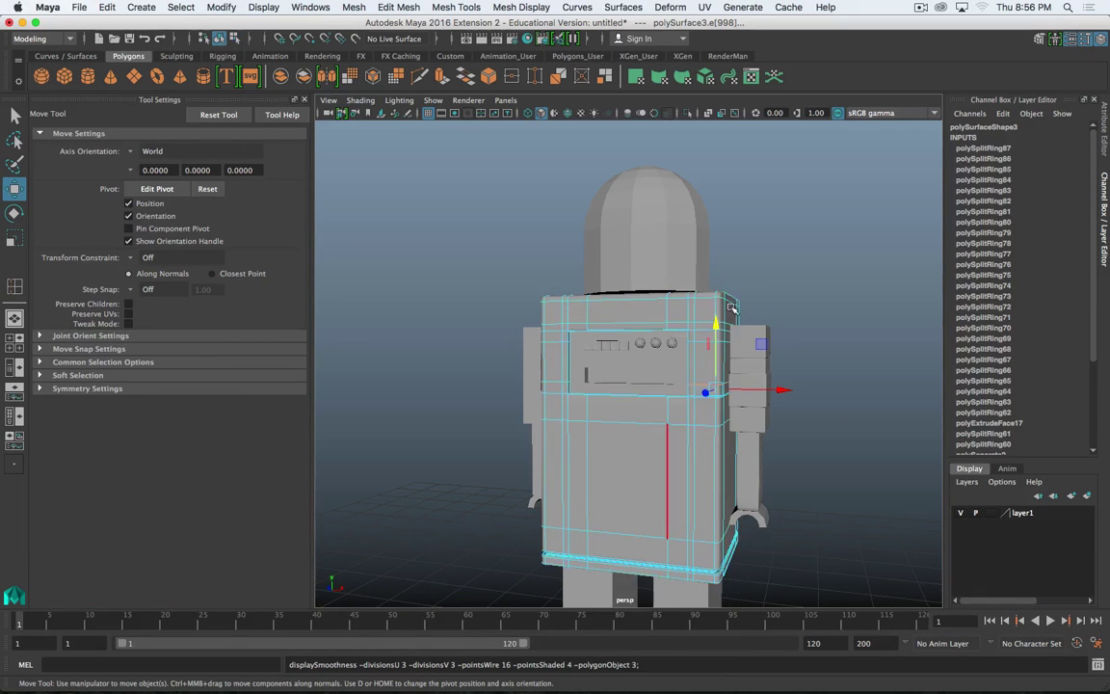
{"action": "left_click", "coordinate": [872, 438]}
{"action": "left_click_drag", "start_coordinate": [872, 438], "coordinate": [815, 466], "text": "alt"}
{"action": "left_click_drag", "start_coordinate": [843, 498], "coordinate": [748, 484], "text": "alt"}
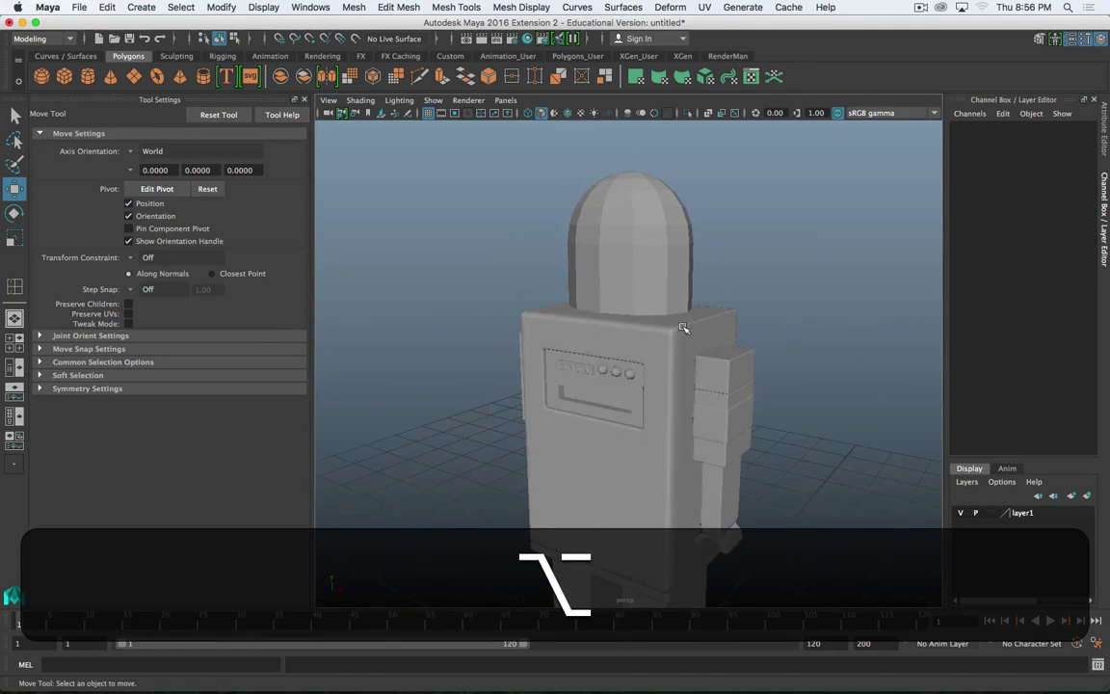
- Select the domed head, switch to Finder to preview the reference image 76444_front.jpg, and return to Maya
{"action": "mouse_move", "coordinate": [636, 241]}
{"action": "middle_mouse_down", "text": "alt"}
{"action": "mouse_move", "coordinate": [626, 372]}
{"action": "mouse_move", "coordinate": [635, 257]}
{"action": "middle_mouse_up", "text": "alt"}
{"action": "left_click", "coordinate": [629, 339]}
{"action": "left_click_drag", "start_coordinate": [635, 256], "coordinate": [721, 441], "text": "alt"}
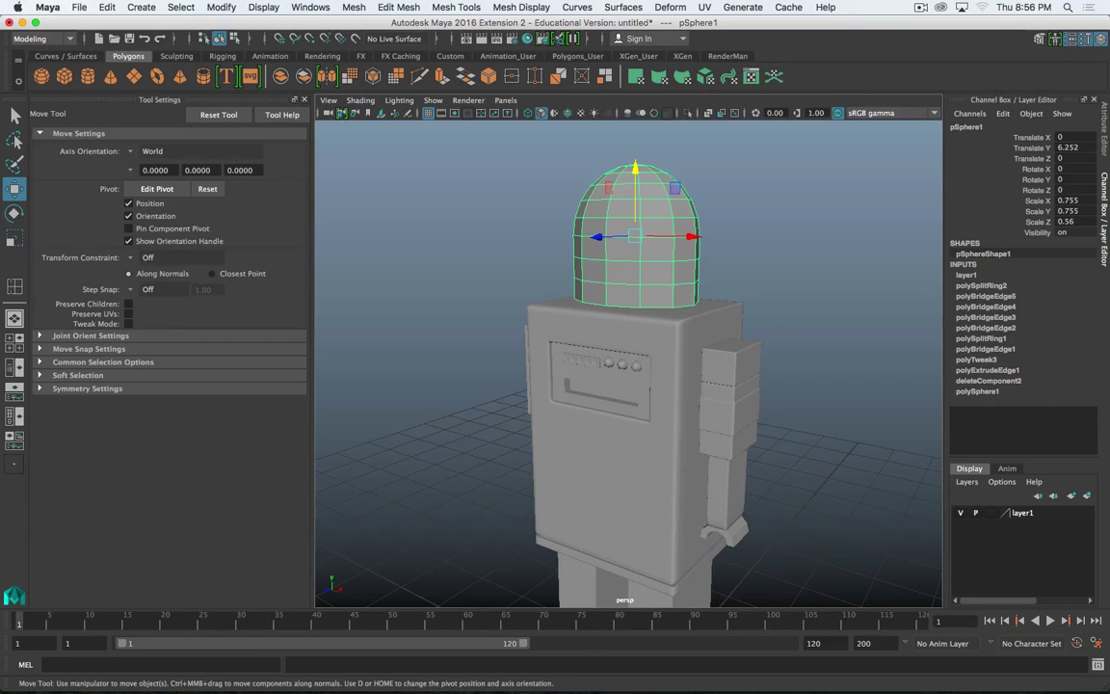
{"action": "key", "text": "super+Tab"}
{"action": "left_click", "coordinate": [412, 276]}
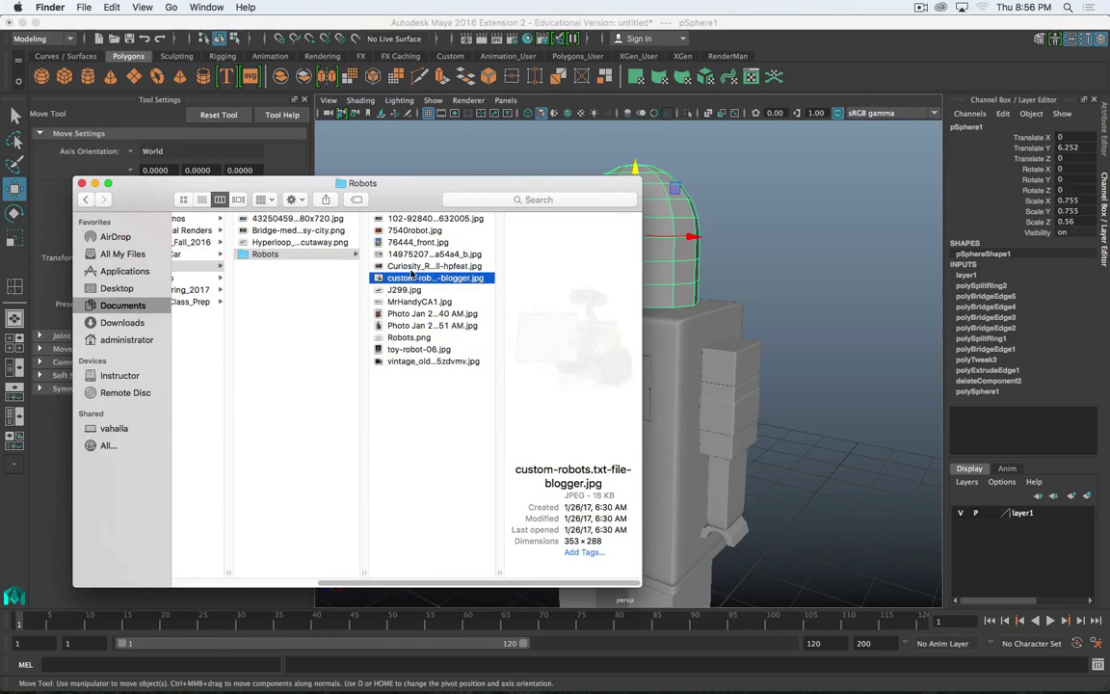
{"action": "left_click", "coordinate": [421, 243]}
{"action": "key", "text": "space"}
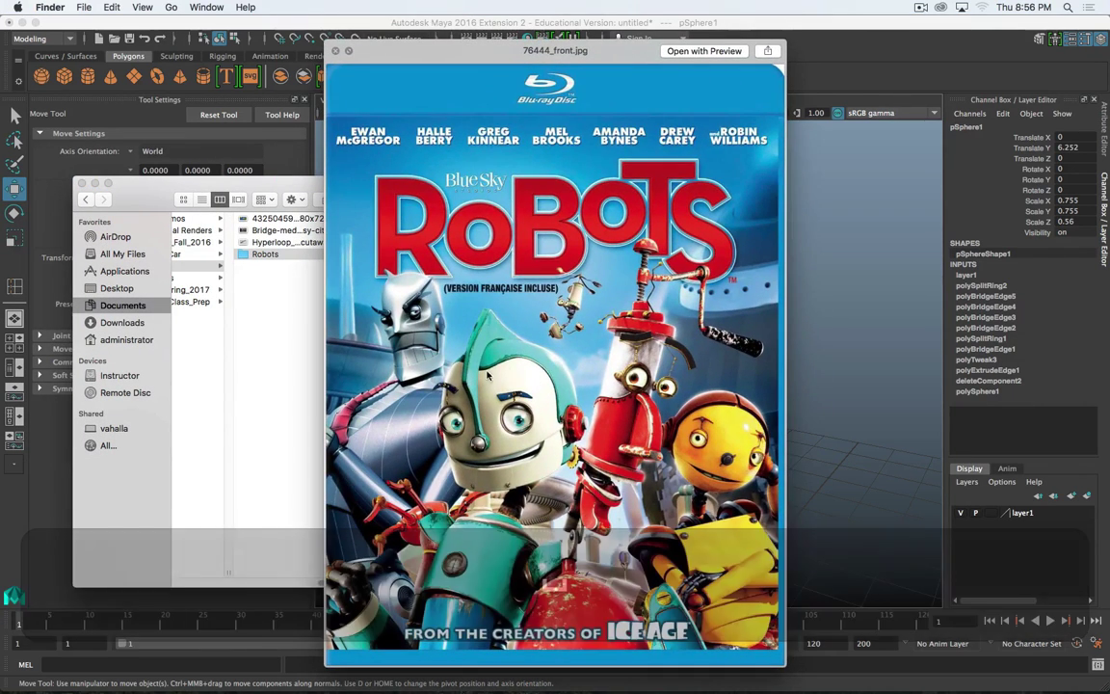
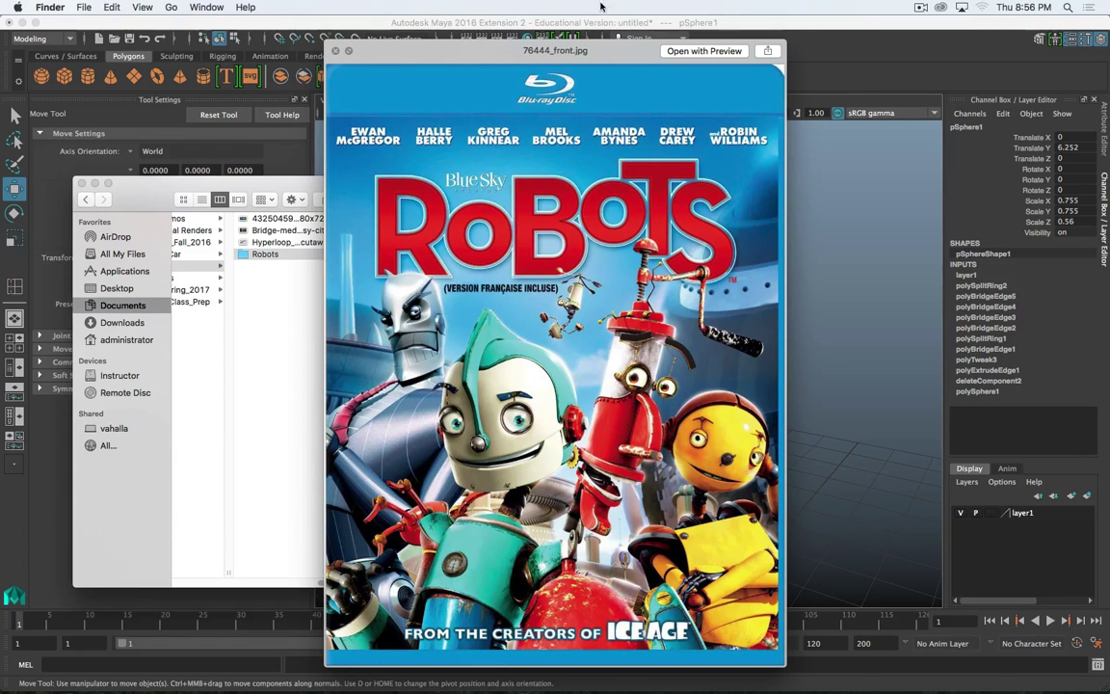
{"action": "key", "text": "space"}
{"action": "left_click_drag", "start_coordinate": [408, 180], "coordinate": [381, 182]}
{"action": "left_click", "coordinate": [612, 267]}
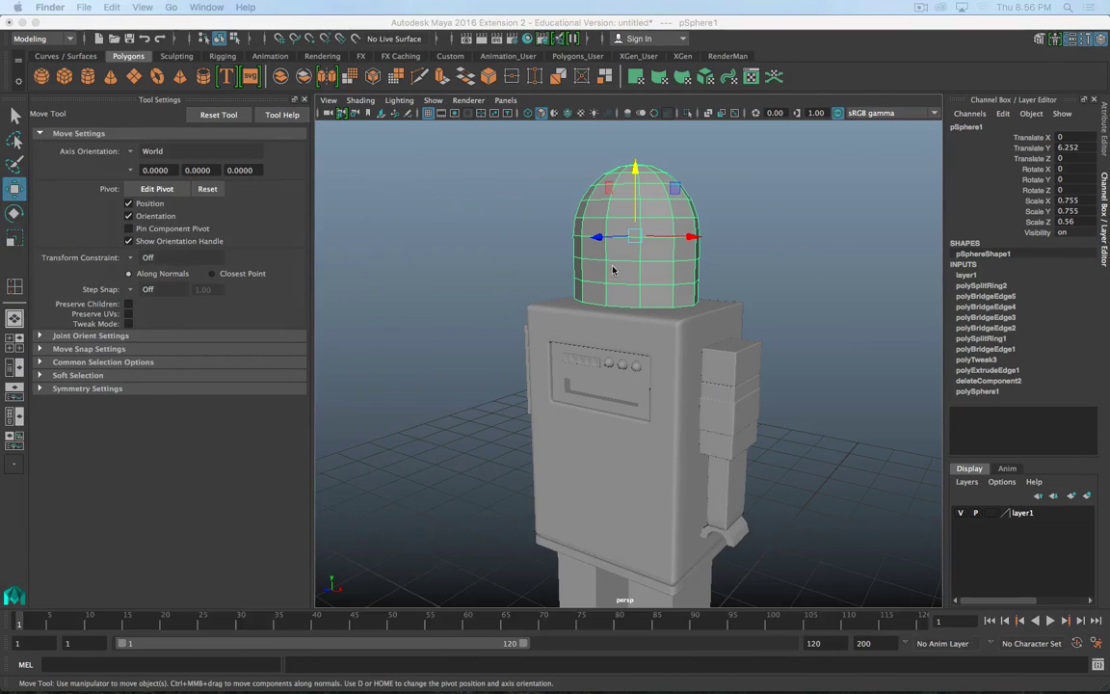
- Switch the head to face selection and select the row of faces across the upper front of the dome
{"action": "left_click_drag", "start_coordinate": [724, 213], "coordinate": [612, 326], "text": "alt"}
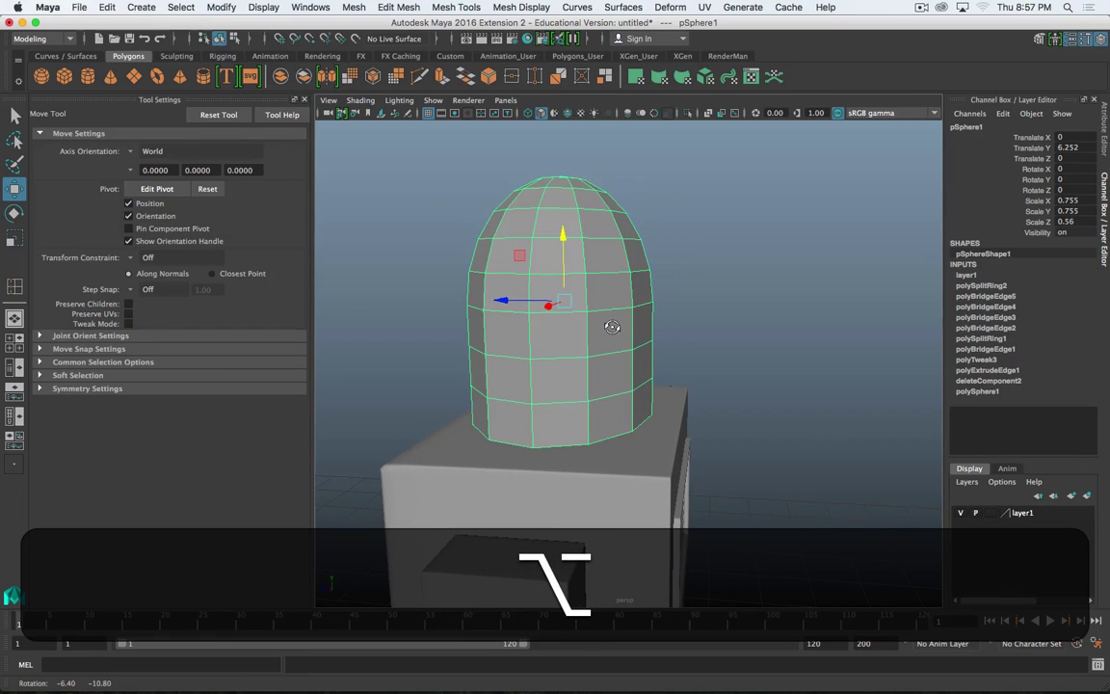
{"action": "left_click_drag", "start_coordinate": [612, 326], "coordinate": [651, 267], "text": "alt"}
{"action": "right_click", "coordinate": [651, 268]}
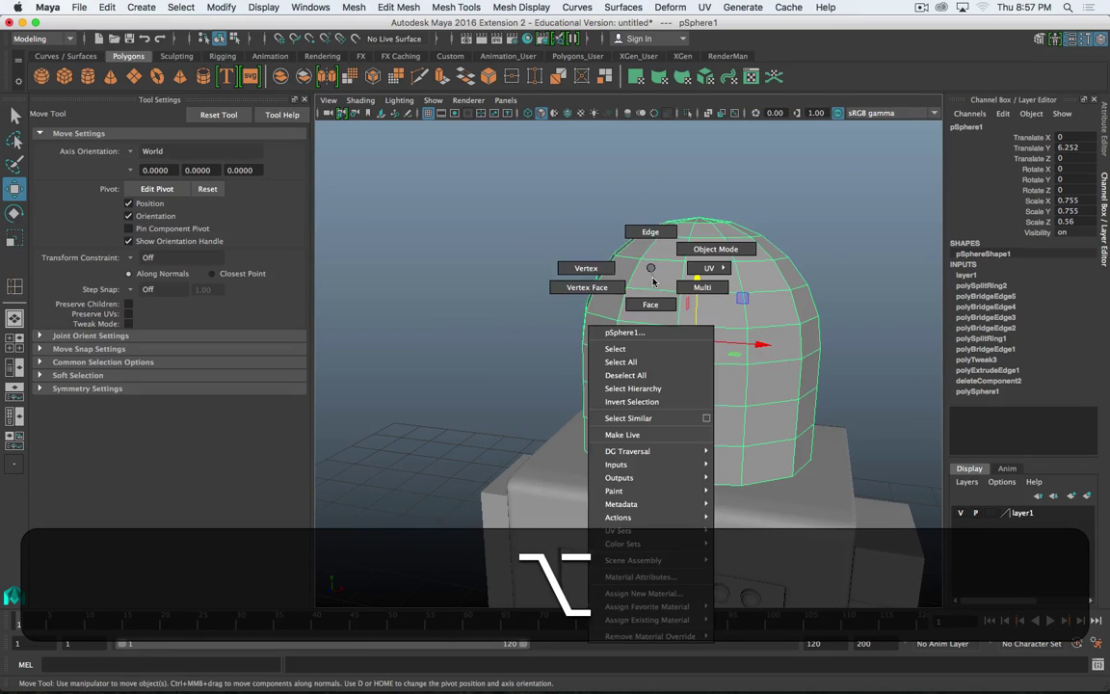
{"action": "left_click", "coordinate": [650, 305]}
{"action": "left_click", "coordinate": [718, 285]}
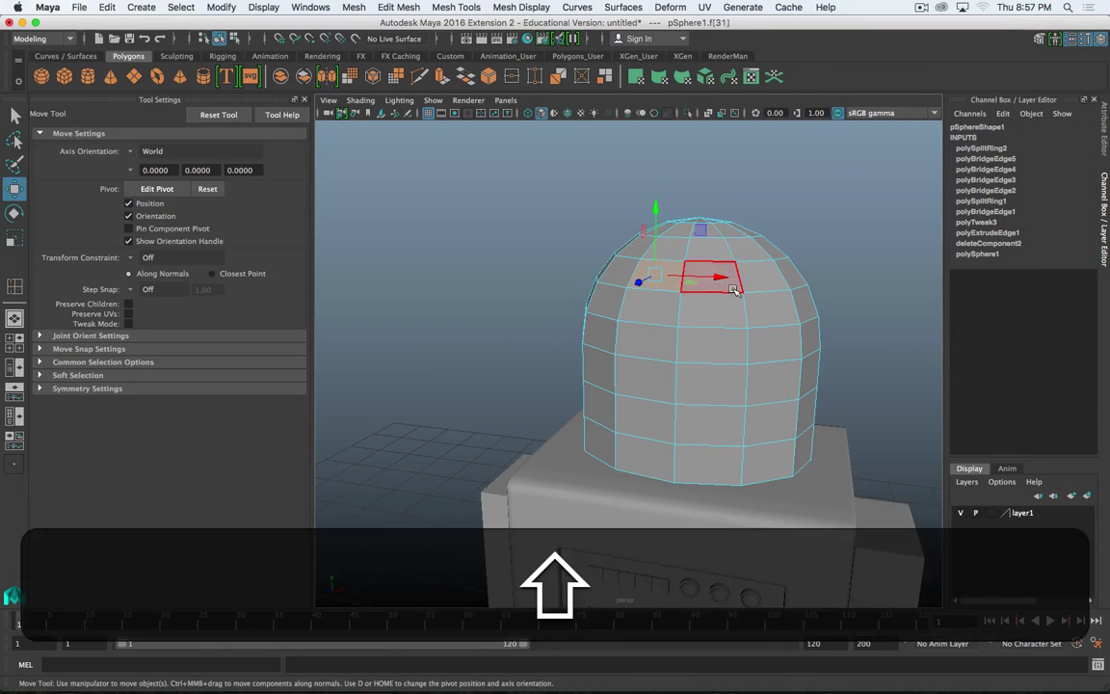
{"action": "key", "text": "shift+q"}
{"action": "left_click", "coordinate": [720, 287], "text": "shift"}
{"action": "left_click", "coordinate": [753, 282], "text": "shift"}
- Add the faces stepping down the side of the head to the selection, outlining the helmet's lower edge
{"action": "left_click_drag", "start_coordinate": [832, 316], "coordinate": [734, 311], "text": "alt+shift"}
{"action": "left_click", "coordinate": [664, 313], "text": "shift"}
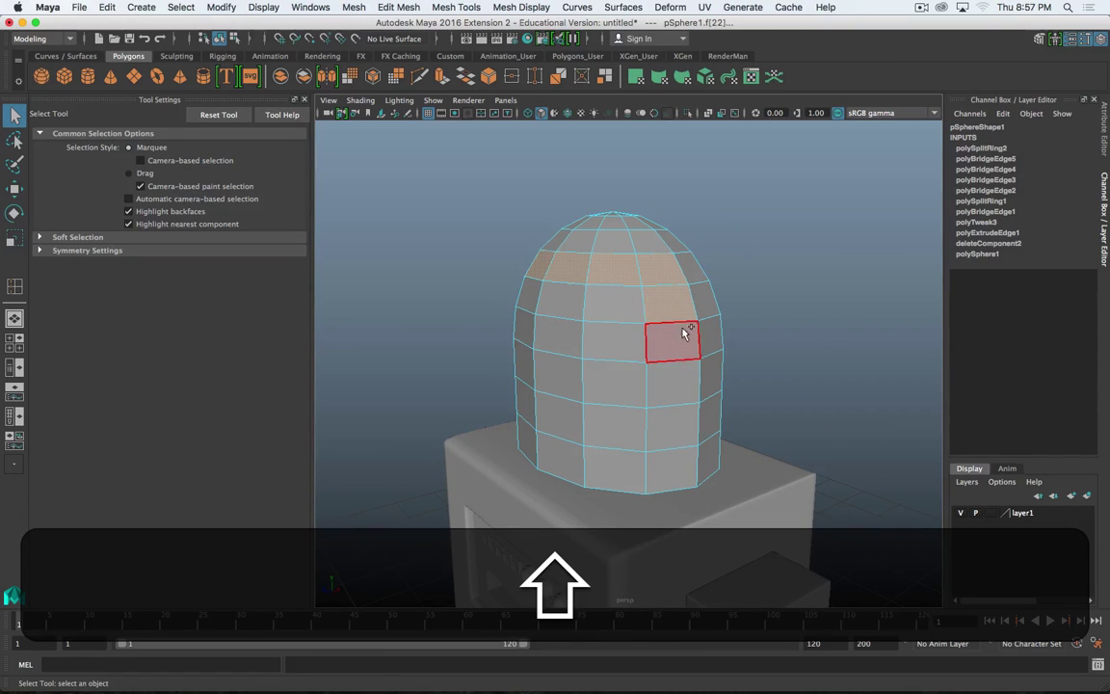
{"action": "left_click_drag", "start_coordinate": [665, 352], "coordinate": [540, 343], "text": "alt+shift"}
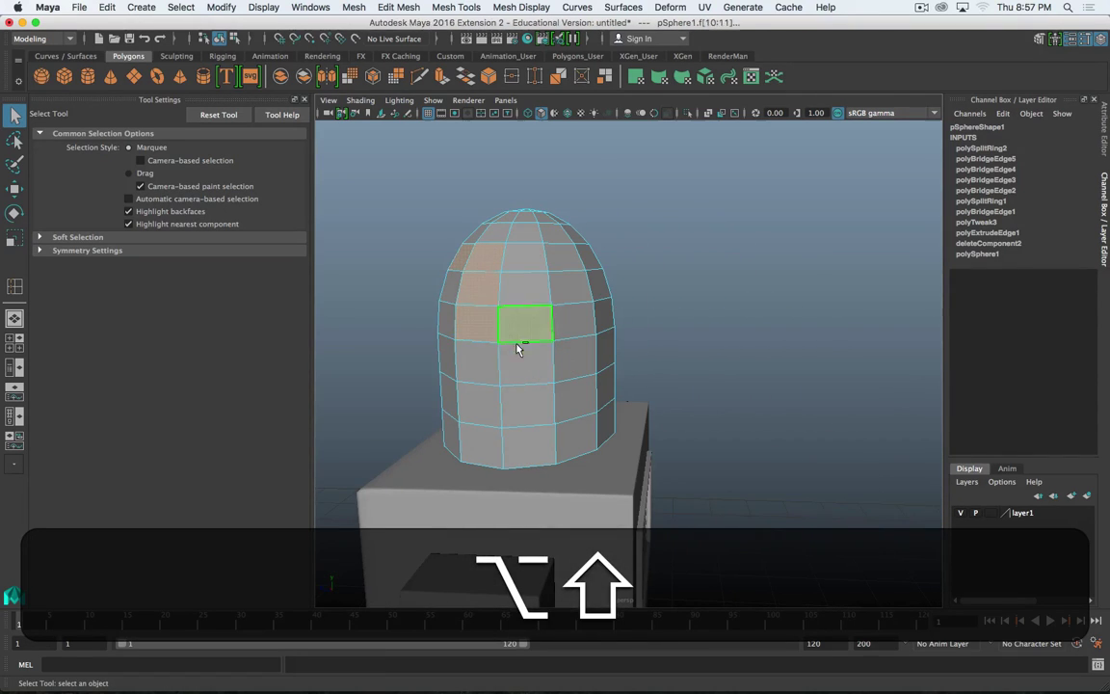
{"action": "left_click", "coordinate": [517, 343], "text": "shift"}
{"action": "mouse_move", "coordinate": [613, 356]}
{"action": "left_mouse_down", "text": "alt+shift"}
{"action": "mouse_move", "coordinate": [550, 359]}
{"action": "mouse_move", "coordinate": [600, 354]}
{"action": "mouse_move", "coordinate": [563, 371]}
{"action": "mouse_move", "coordinate": [620, 347]}
{"action": "mouse_move", "coordinate": [605, 351]}
{"action": "left_mouse_up", "text": "alt+shift"}
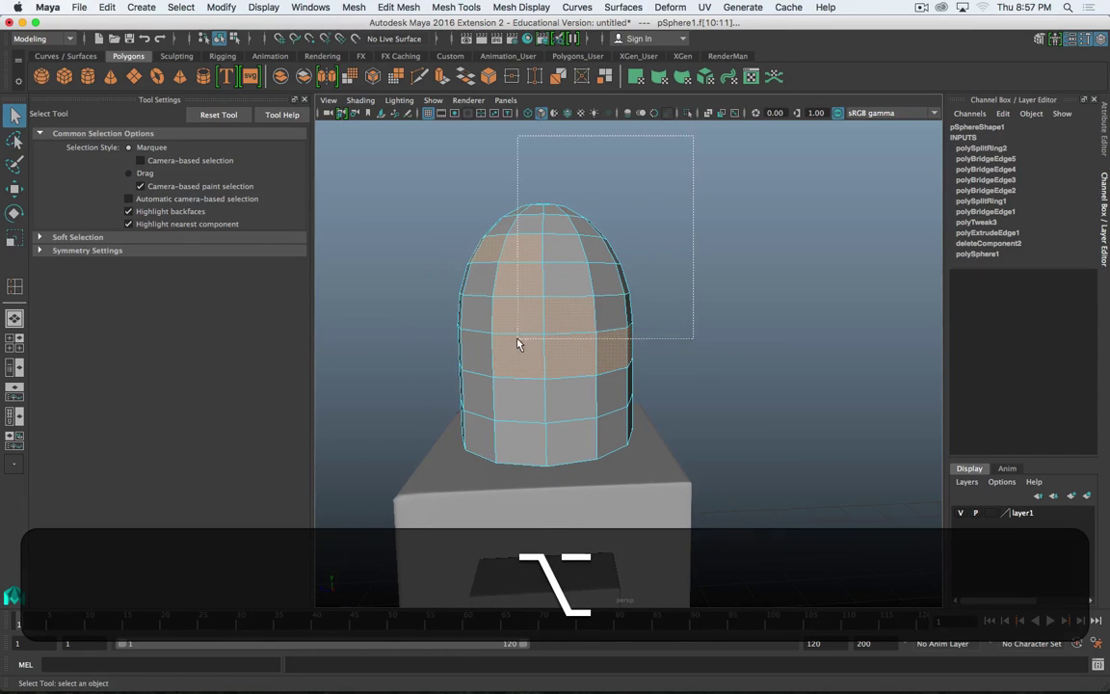
- Extend the face selection over the crown and the remaining upper faces of the dome
{"action": "left_click_drag", "start_coordinate": [517, 340], "coordinate": [646, 355]}
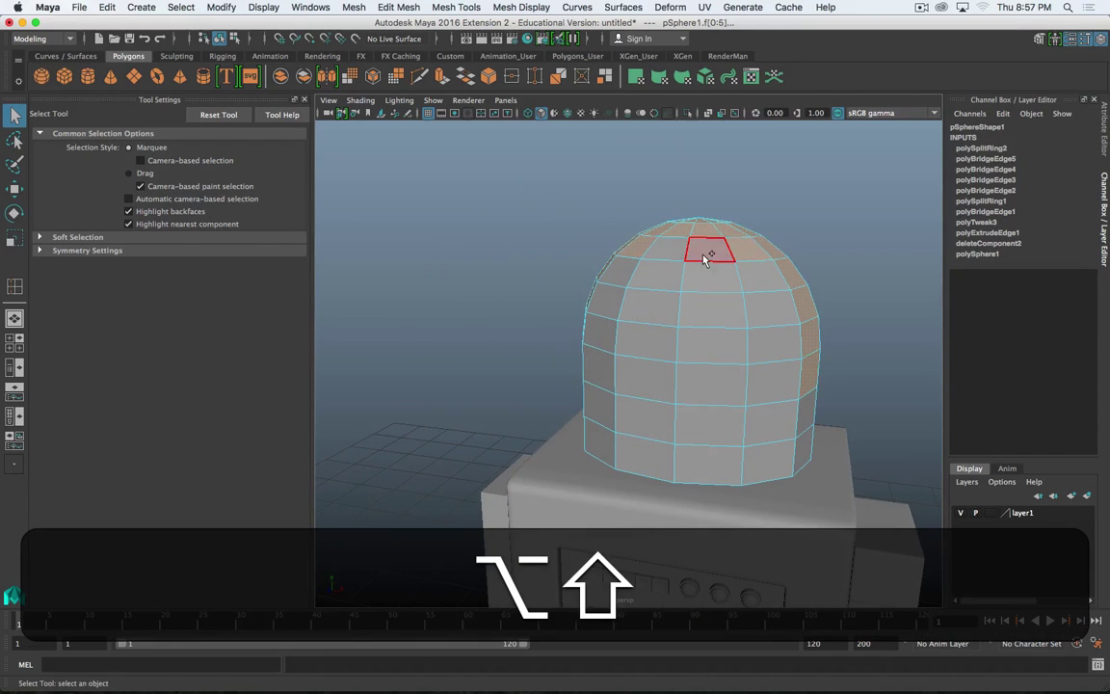
{"action": "left_click_drag", "start_coordinate": [704, 258], "coordinate": [676, 277], "text": "alt+shift"}
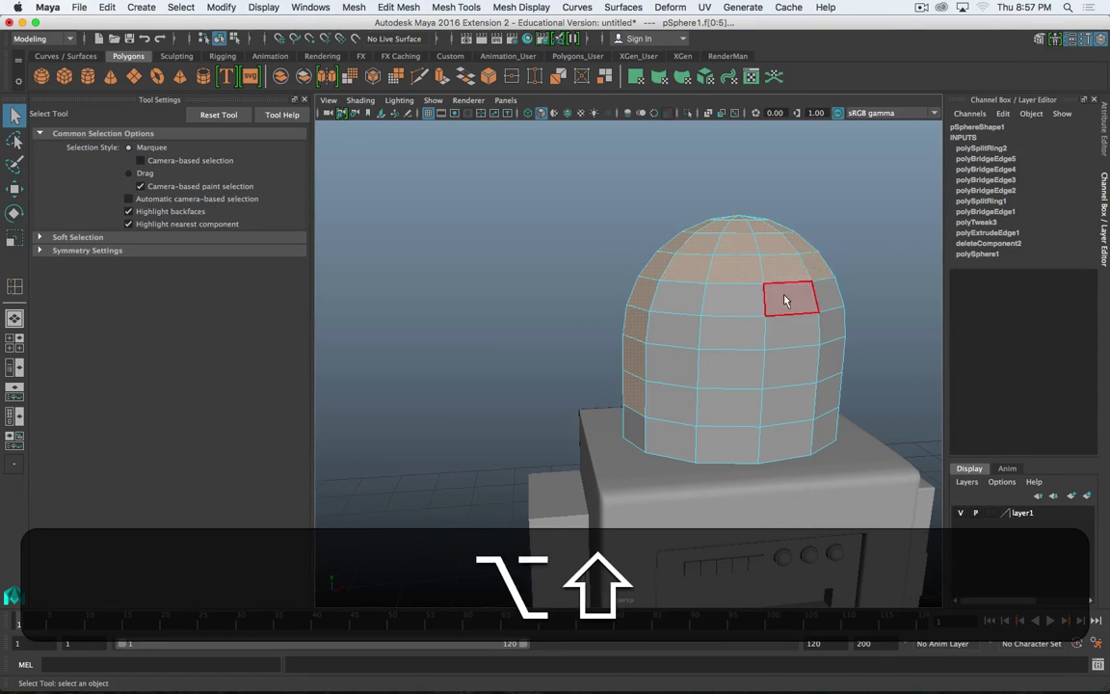
{"action": "left_click_drag", "start_coordinate": [792, 294], "coordinate": [703, 304], "text": "alt+shift"}
- Extrude the selected upper head faces with a thickness of 0.02 to form a raised helmet shell
{"action": "right_click_drag", "start_coordinate": [702, 311], "coordinate": [696, 359], "text": "shift"}
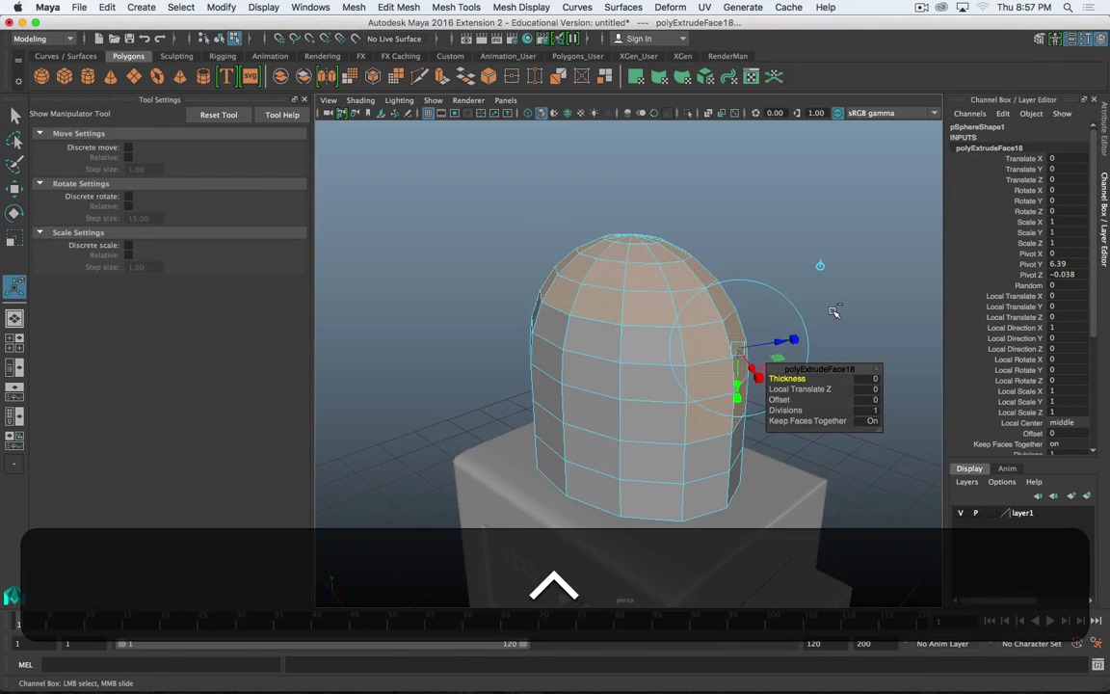
{"action": "middle_click_drag", "start_coordinate": [833, 310], "coordinate": [835, 311], "text": "ctrl"}
{"action": "left_click_drag", "start_coordinate": [835, 311], "coordinate": [653, 304], "text": "alt"}
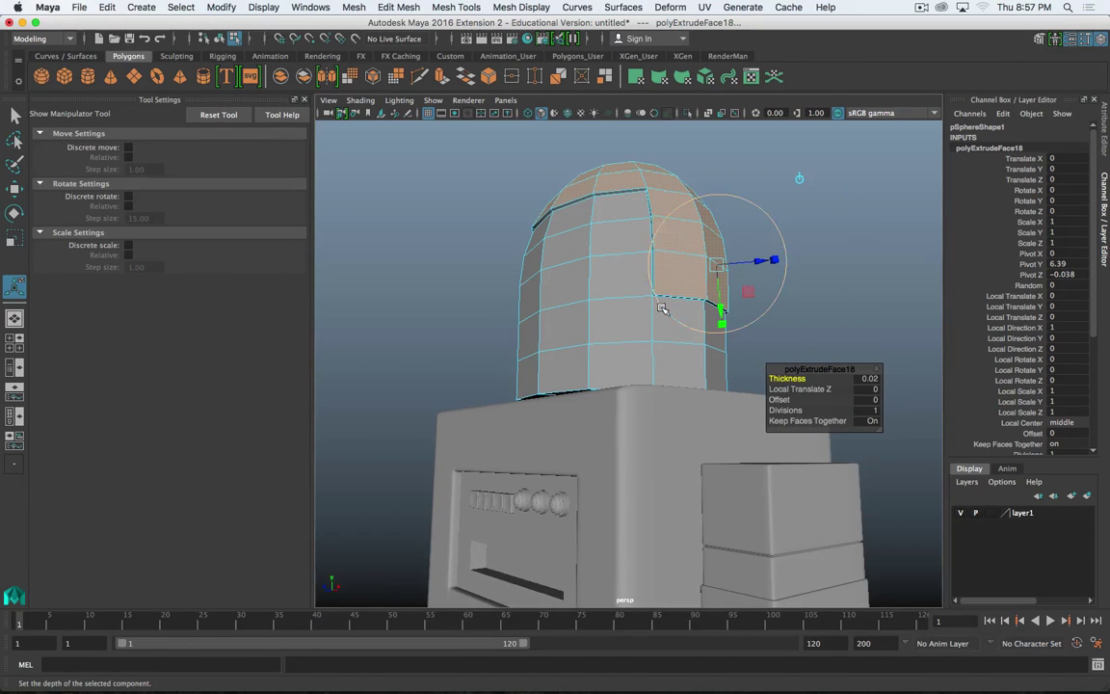
- Undo the 0.02 extrusion of the selected upper head faces
{"action": "left_click_drag", "start_coordinate": [664, 279], "coordinate": [694, 303], "text": "alt"}
{"action": "key", "text": "alt+z"}
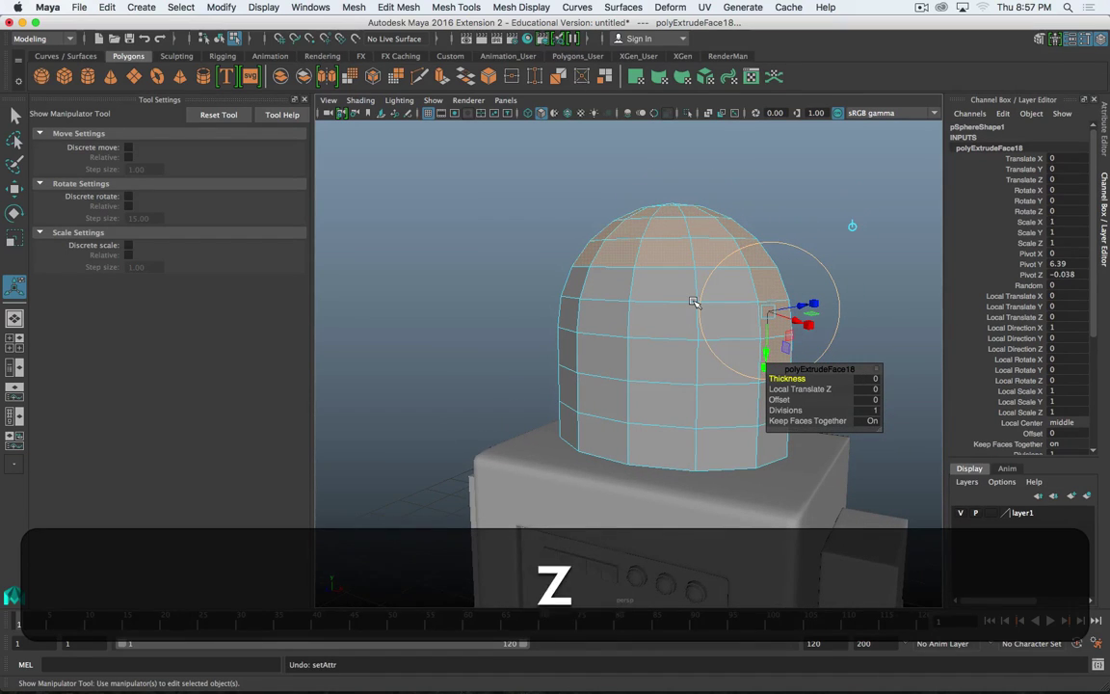
{"action": "key", "text": "shift+z"}
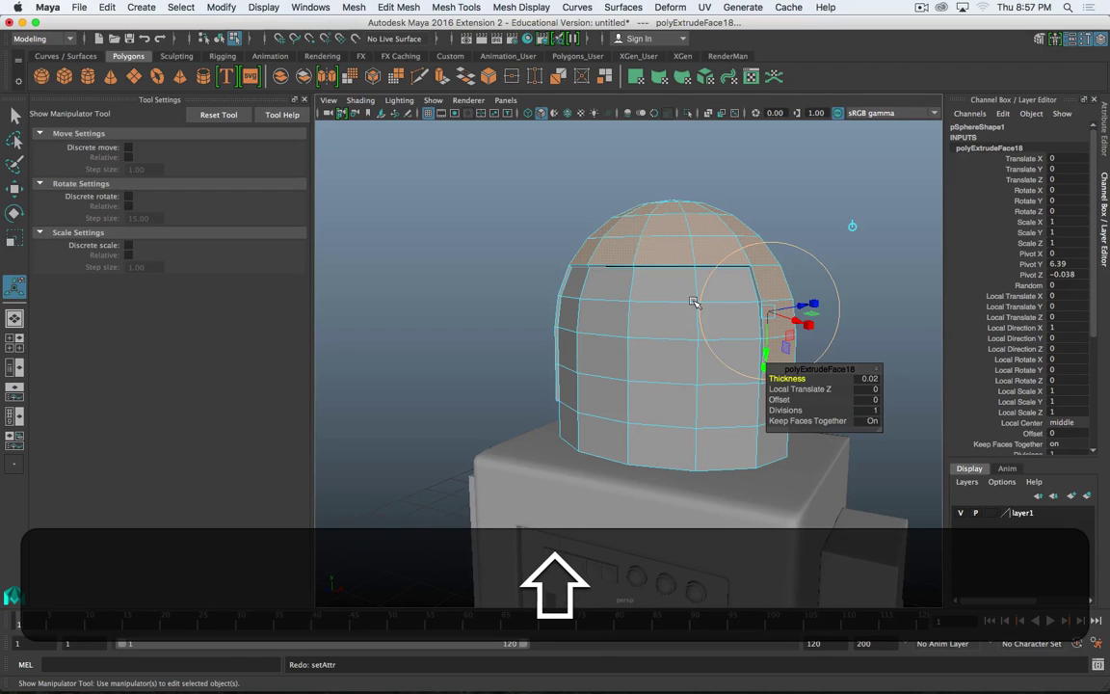
{"action": "key", "text": "shift+super+period"}
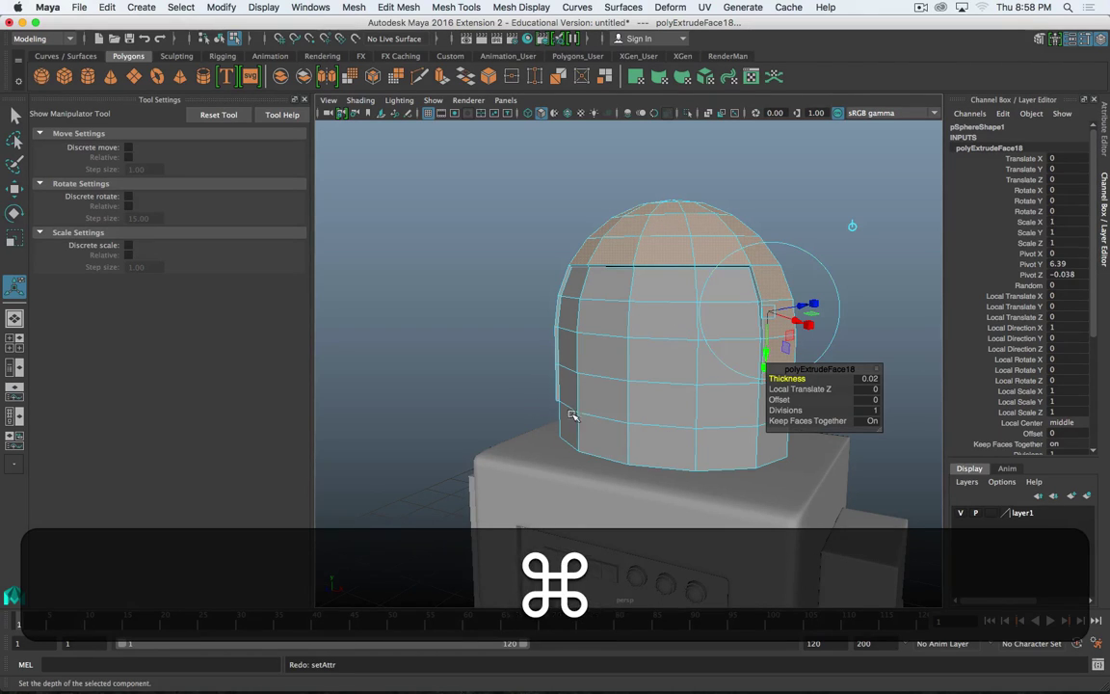
{"action": "key", "text": "super+z"}
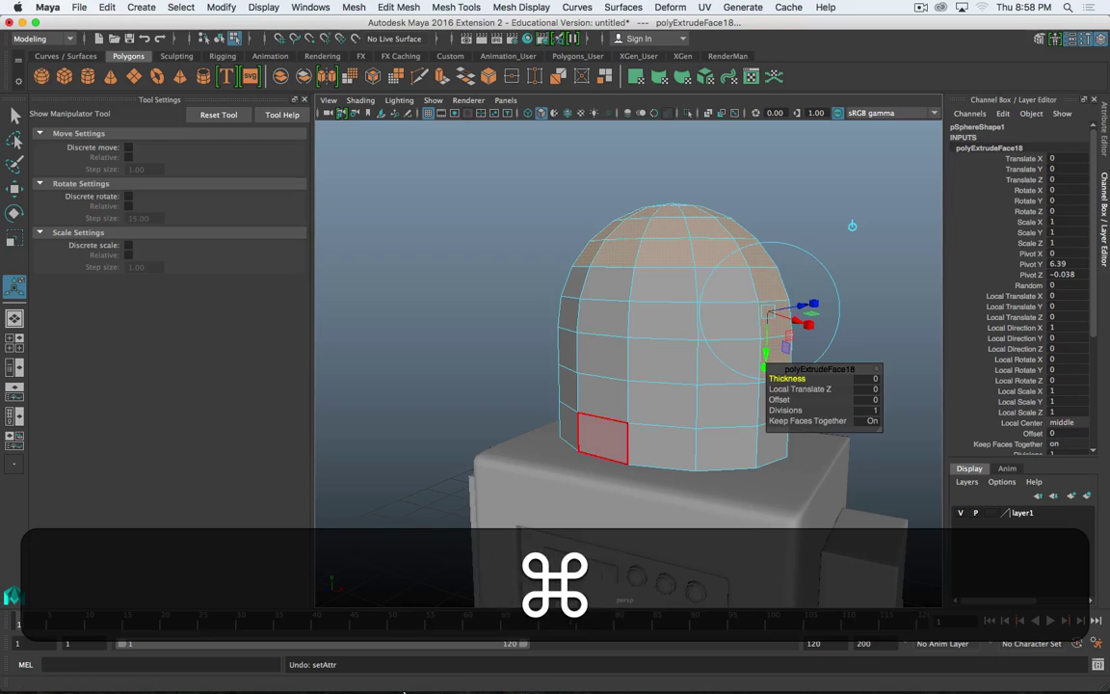
{"action": "key", "text": "super+z"}
- Duplicate the selected upper head faces as a separate helmet shell, with separated duplicated faces and an offset of 0
{"action": "left_click_drag", "start_coordinate": [757, 354], "coordinate": [749, 342], "text": "alt"}
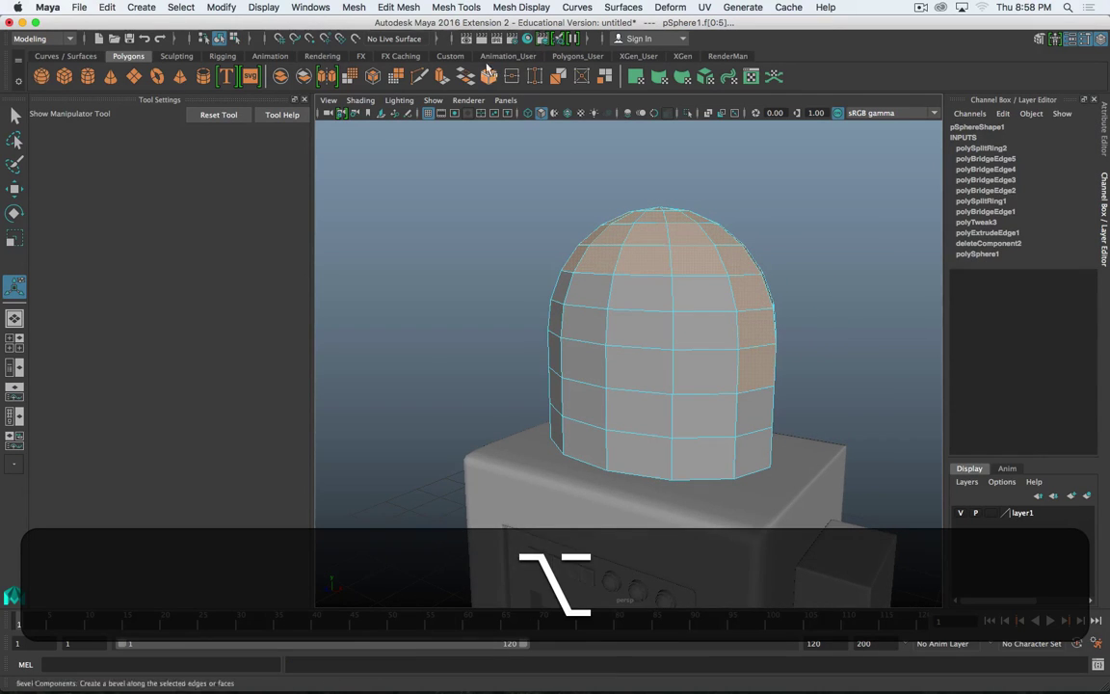
{"action": "left_click", "coordinate": [398, 7]}
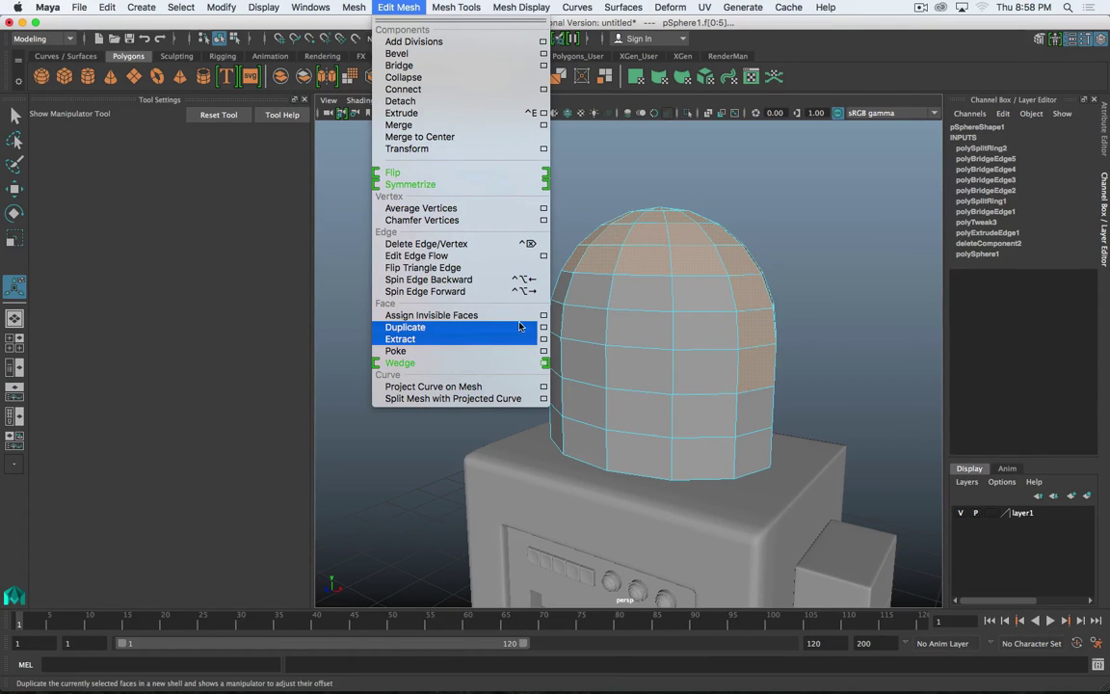
{"action": "left_click", "coordinate": [543, 327]}
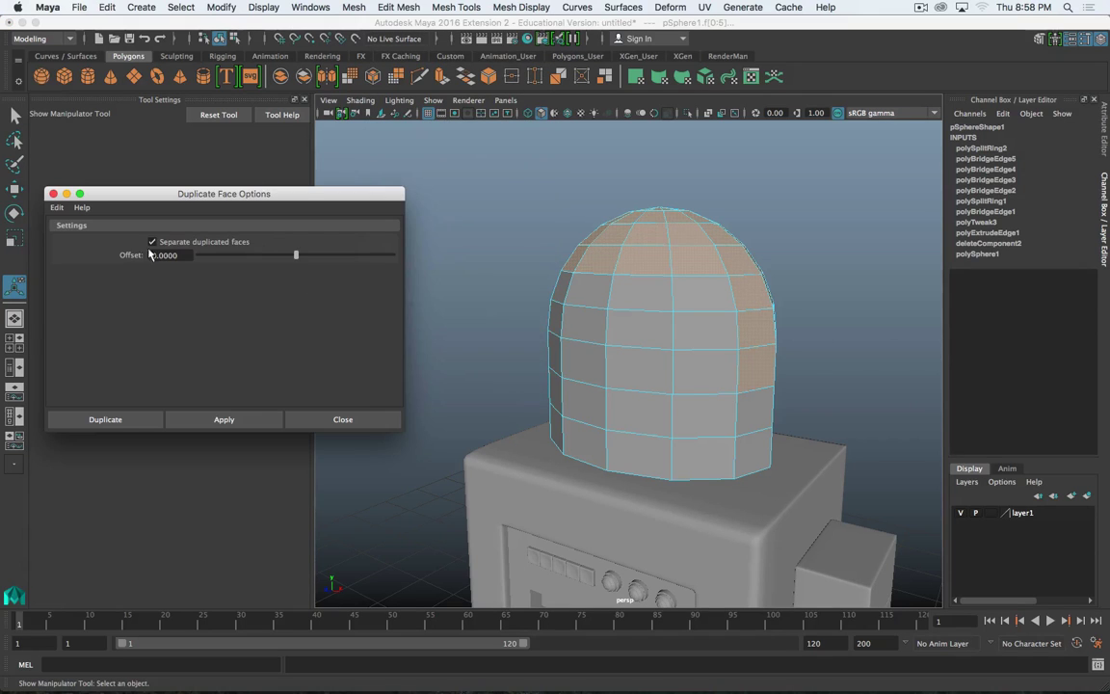
{"action": "left_click", "coordinate": [106, 419]}
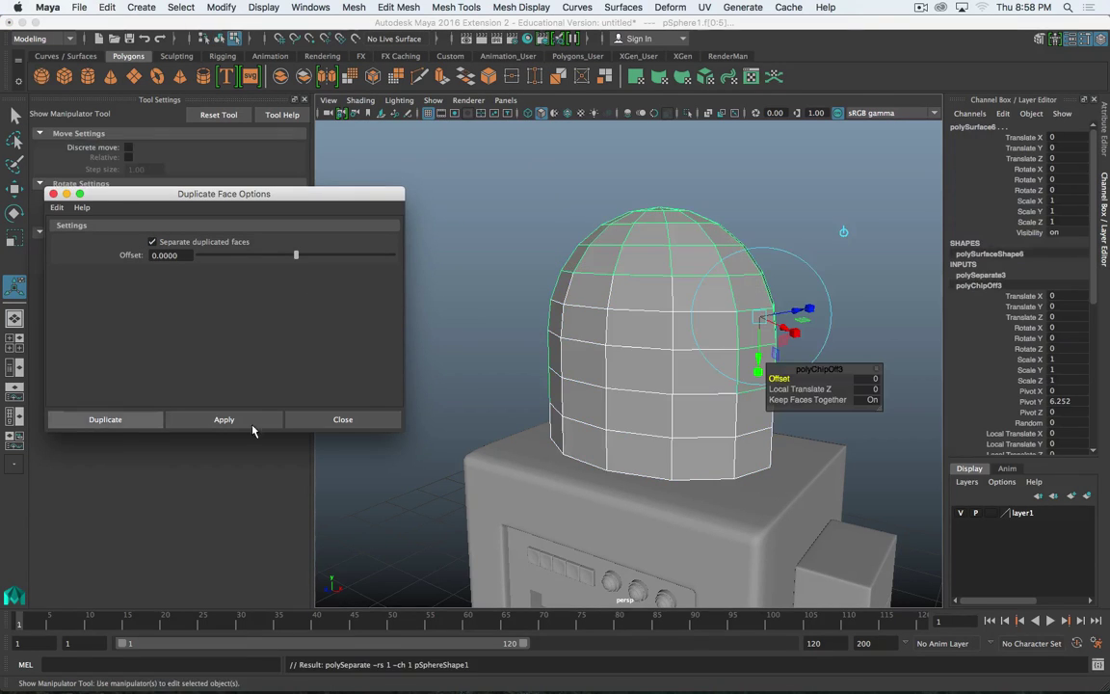
- Select all faces of the duplicated helmet shell and try to extrude them
{"action": "left_click_drag", "start_coordinate": [534, 389], "coordinate": [655, 269], "text": "alt"}
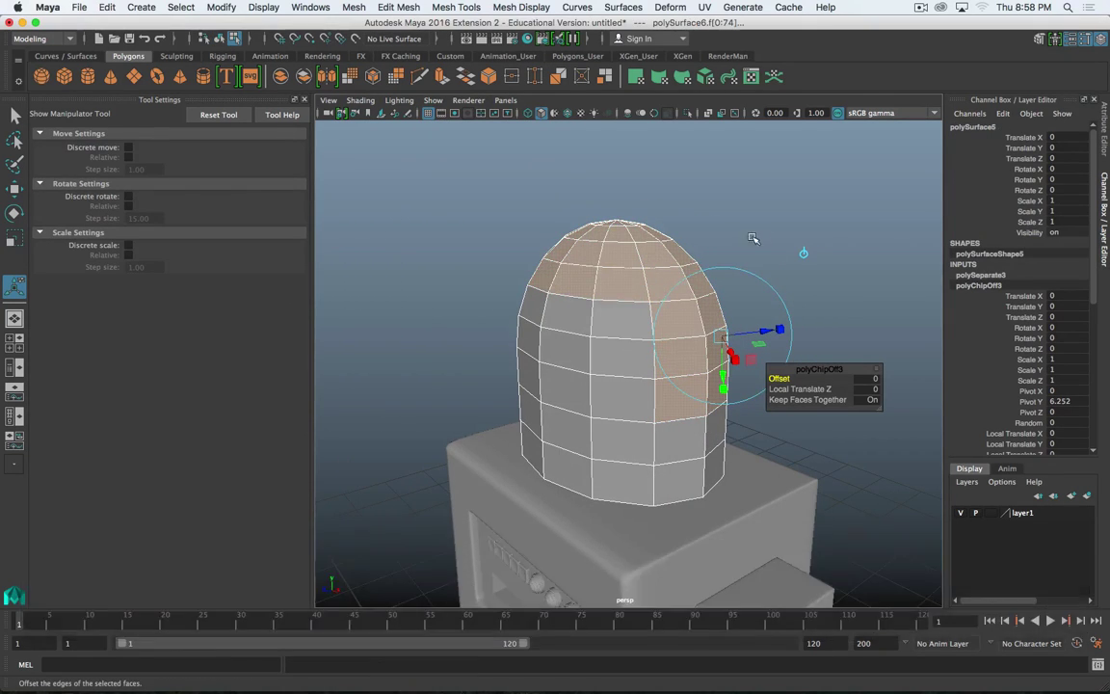
{"action": "left_click", "coordinate": [762, 225]}
{"action": "left_click", "coordinate": [659, 256]}
{"action": "left_click_drag", "start_coordinate": [703, 325], "coordinate": [664, 304], "text": "alt"}
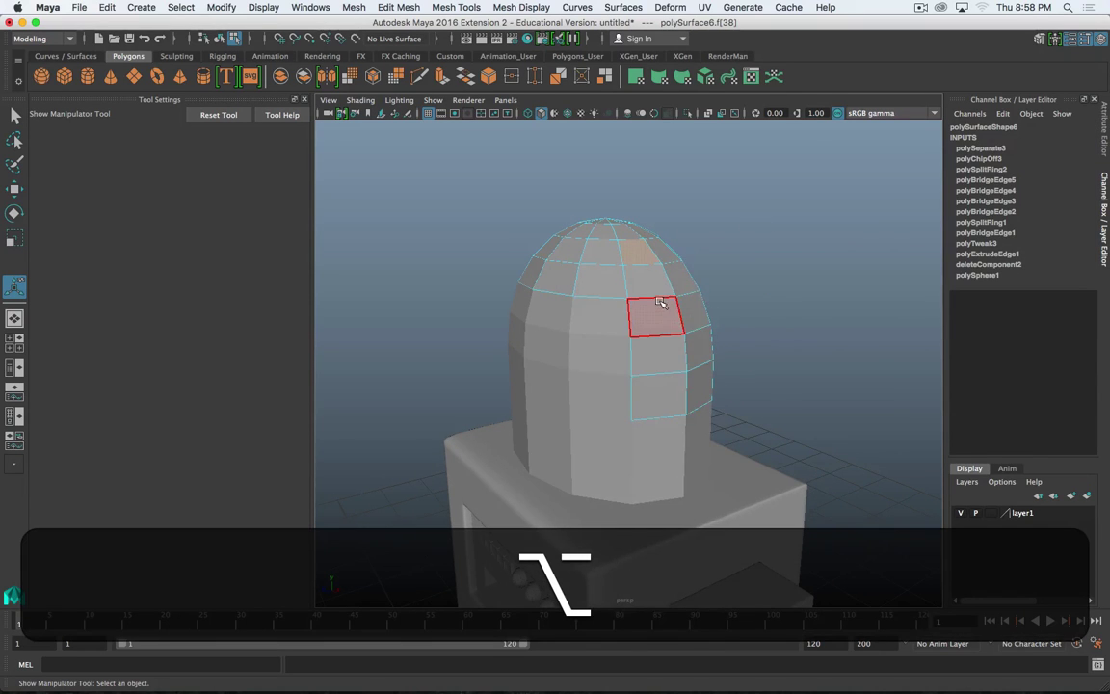
{"action": "right_click_drag", "start_coordinate": [659, 302], "coordinate": [722, 281]}
{"action": "left_click_drag", "start_coordinate": [744, 324], "coordinate": [790, 308], "text": "alt"}
{"action": "right_click_drag", "start_coordinate": [770, 280], "coordinate": [775, 318]}
{"action": "double_click", "coordinate": [767, 287]}
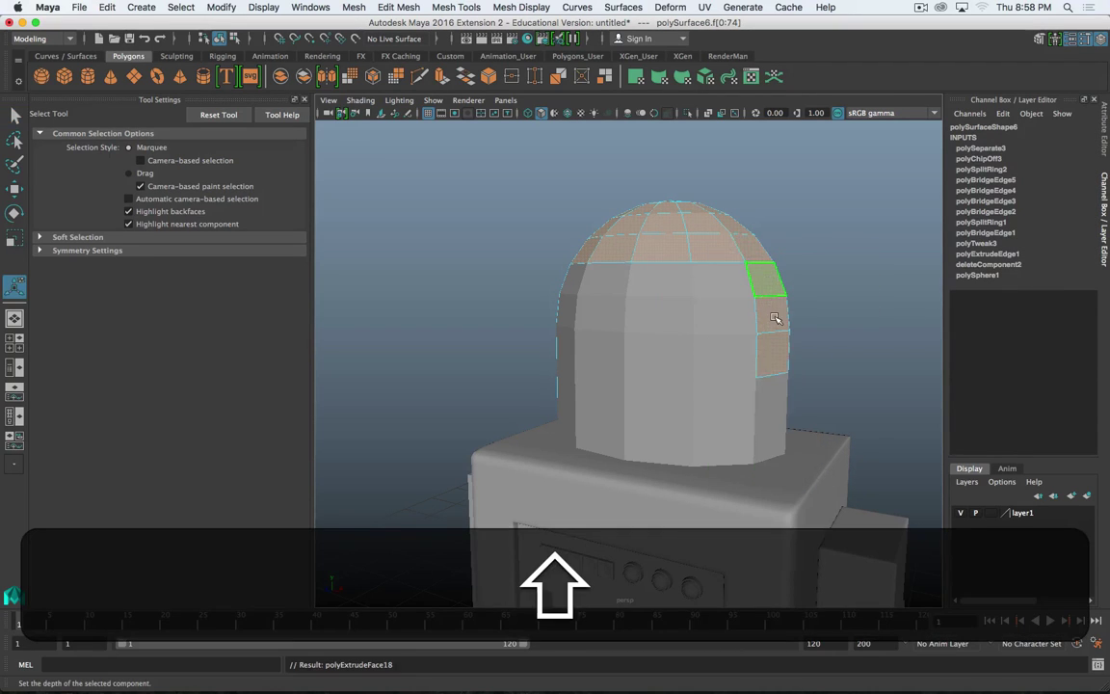
{"action": "key", "text": "ctrl"}
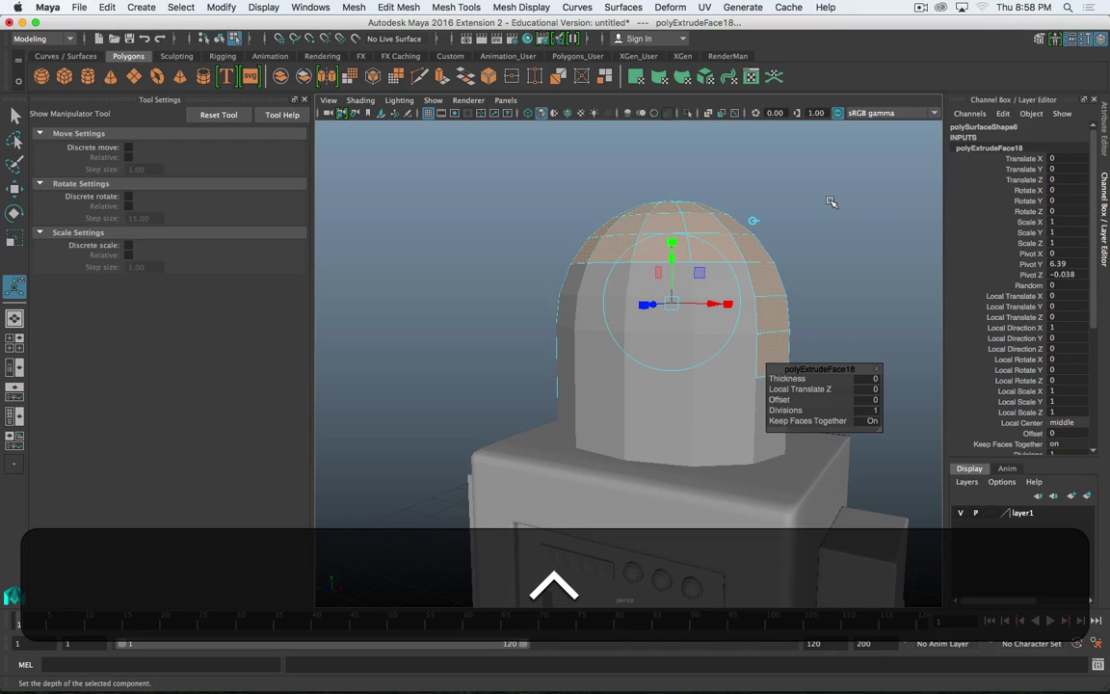
{"action": "key", "text": "alt+z"}
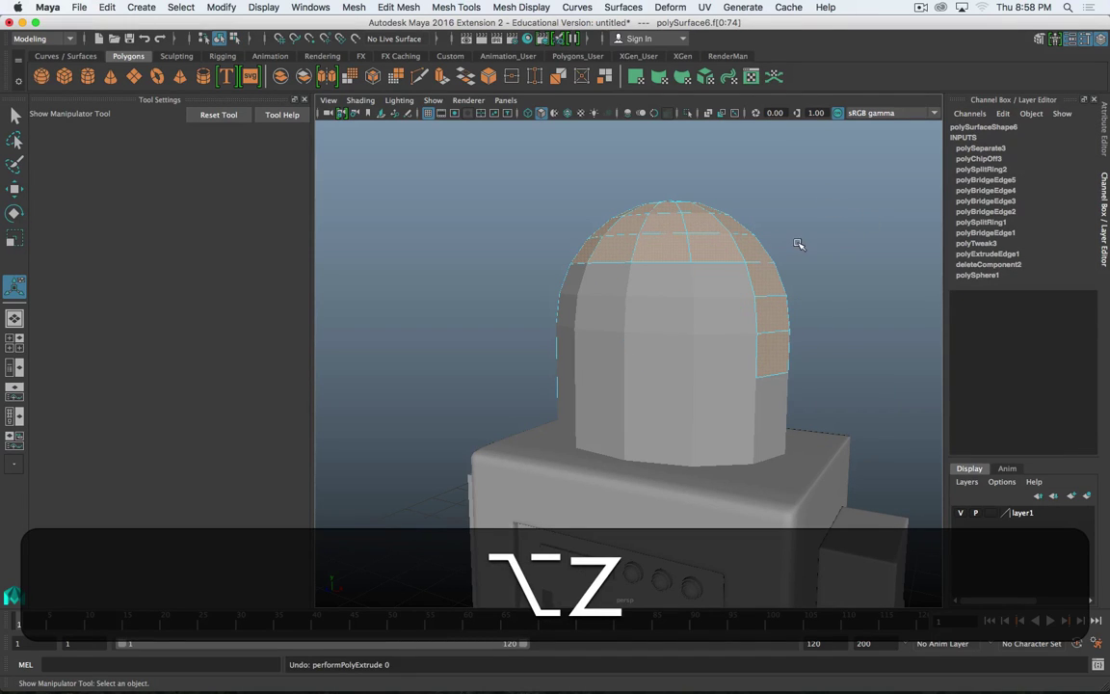
- Try scaling the helmet shell's faces up uniformly by about 1.034 and compare the result with and without smooth preview
{"action": "key", "text": "r"}
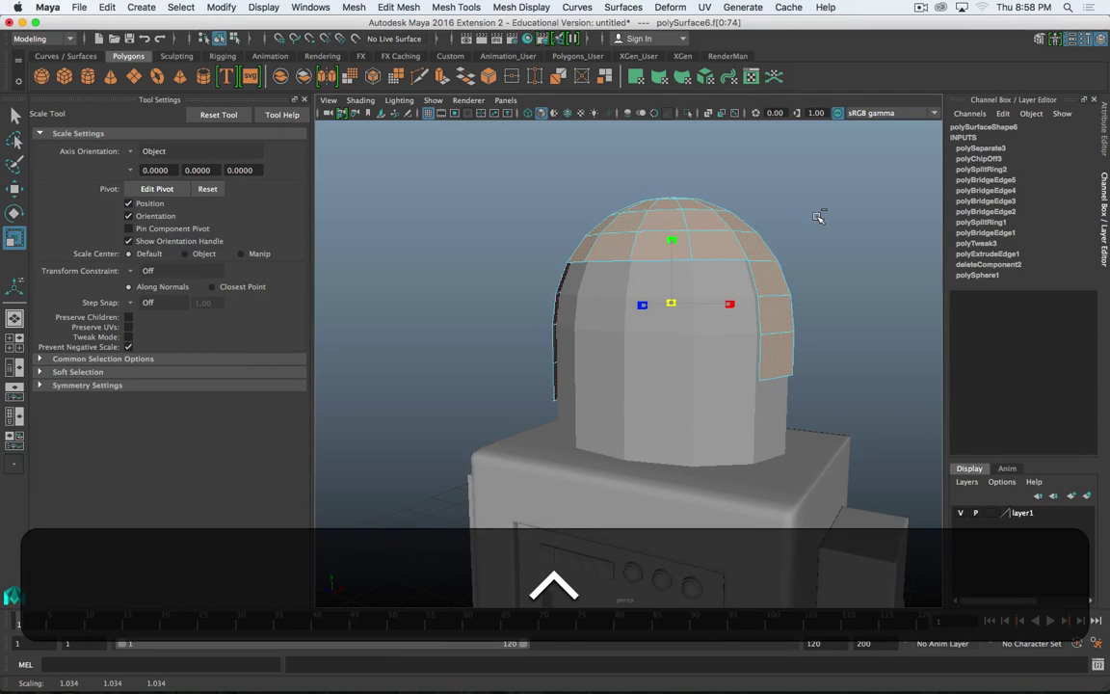
{"action": "left_click_drag", "start_coordinate": [818, 218], "coordinate": [789, 243], "text": "alt"}
{"action": "key", "text": "alt+3"}
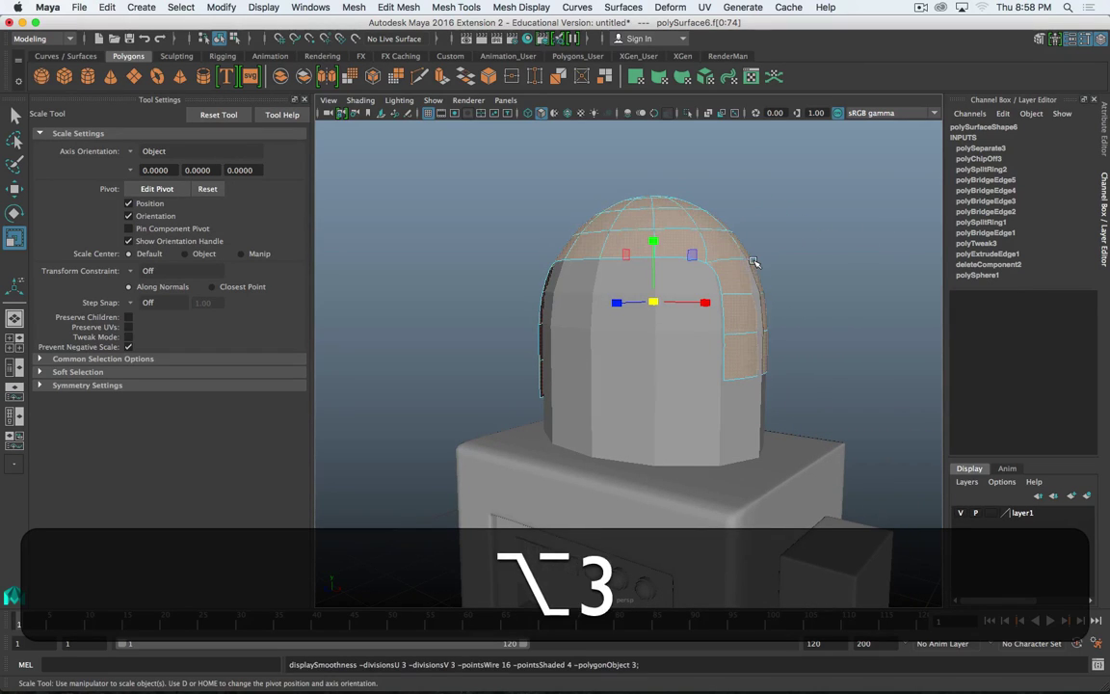
{"action": "key", "text": "1"}
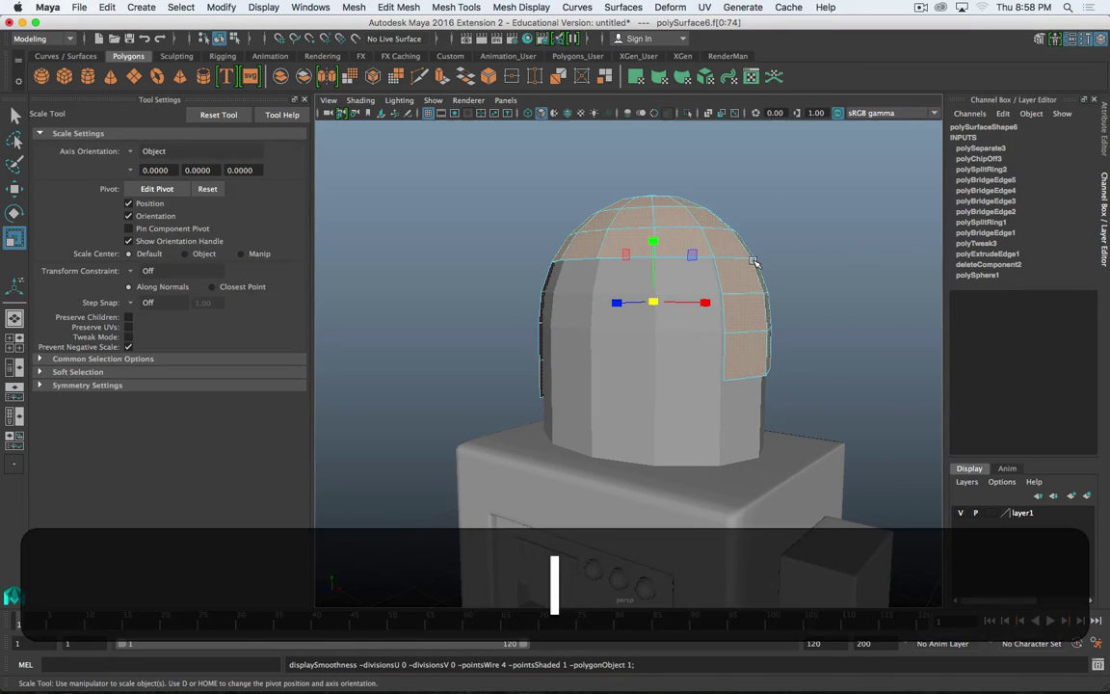
{"action": "key", "text": "3"}
- Select the head beneath the helmet shell and display it with smooth mesh preview
{"action": "left_click_drag", "start_coordinate": [754, 261], "coordinate": [520, 470], "text": "alt"}
{"action": "left_click", "coordinate": [546, 464]}
{"action": "key", "text": "3"}
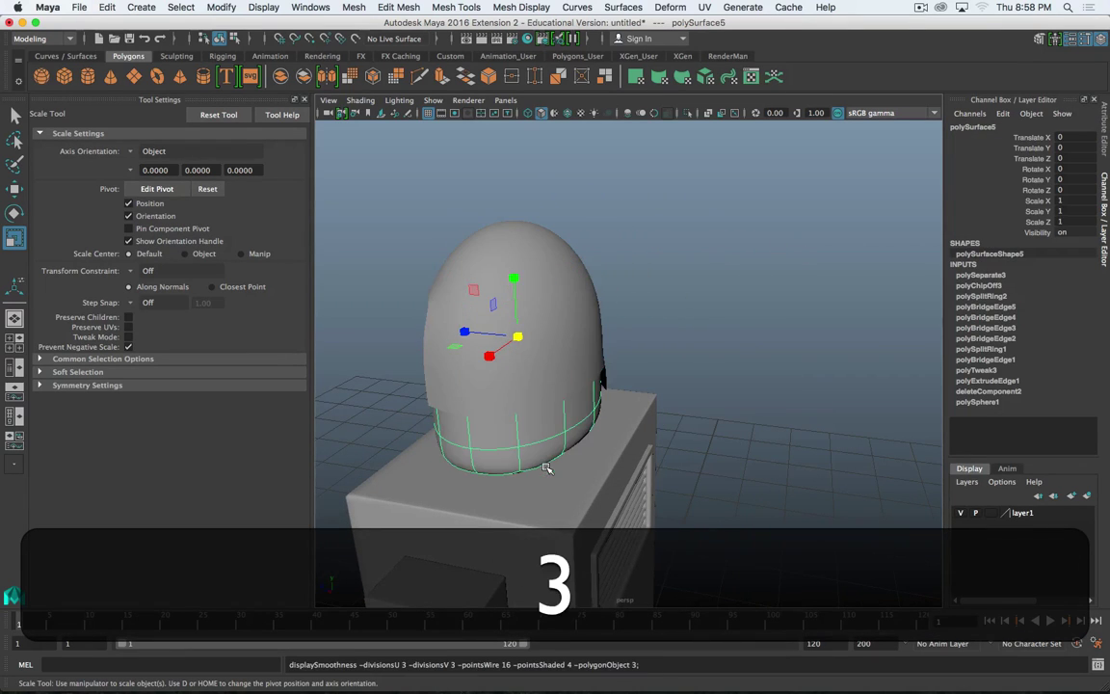
- Select the helmet shell and turn off its smooth mesh preview
{"action": "left_click", "coordinate": [819, 358]}
{"action": "left_click_drag", "start_coordinate": [624, 441], "coordinate": [764, 425], "text": "alt"}
{"action": "right_click_drag", "start_coordinate": [771, 429], "coordinate": [819, 366], "text": "alt"}
{"action": "middle_click_drag", "start_coordinate": [820, 366], "coordinate": [694, 391], "text": "alt"}
{"action": "left_click", "coordinate": [694, 391]}
{"action": "left_click_drag", "start_coordinate": [678, 403], "coordinate": [716, 388], "text": "alt"}
{"action": "key", "text": "alt+1"}
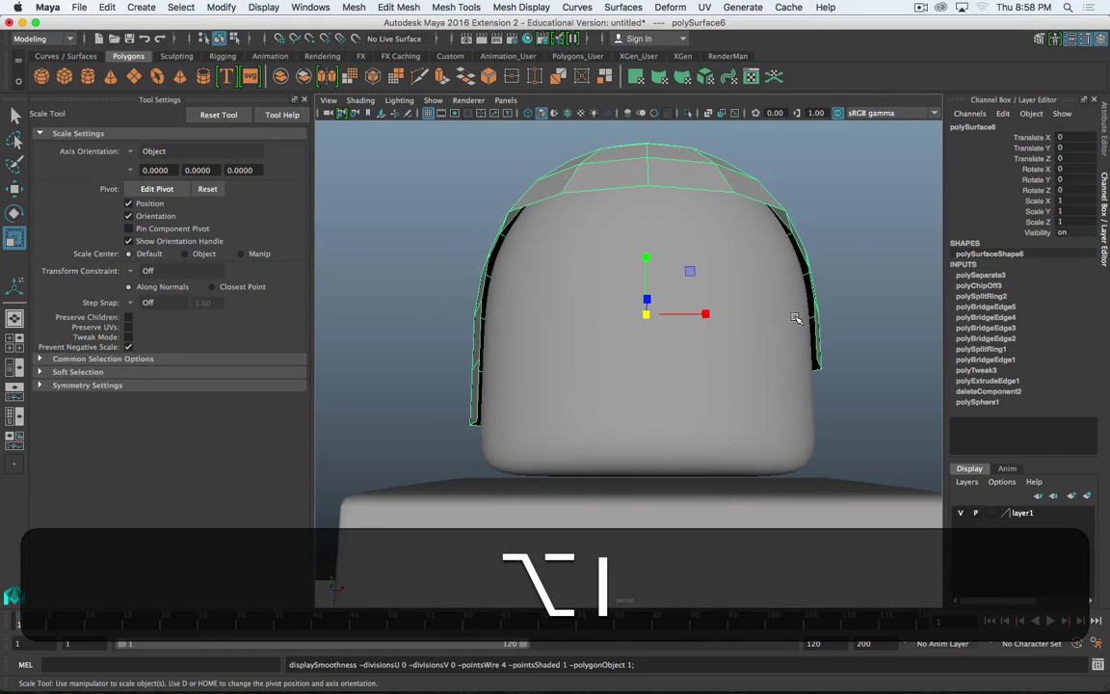
- Undo the recent selection changes and the uniform scaling of the helmet shell's faces
{"action": "left_click_drag", "start_coordinate": [792, 310], "coordinate": [741, 350], "text": "alt"}
{"action": "key", "text": "z"}
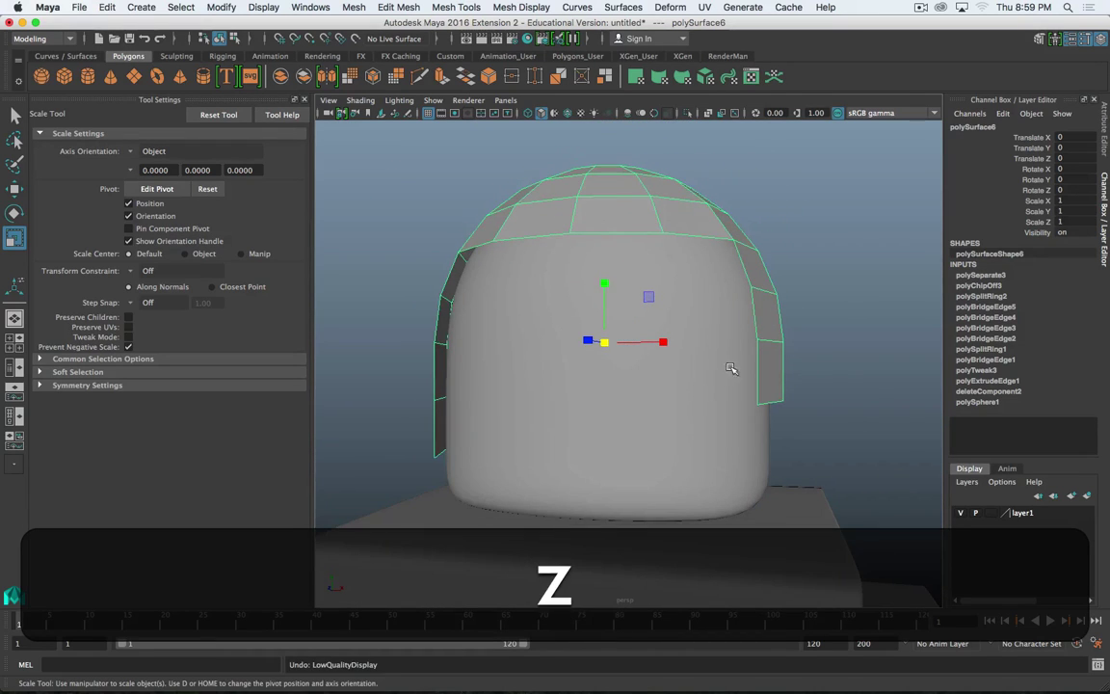
{"action": "key", "text": "z"}
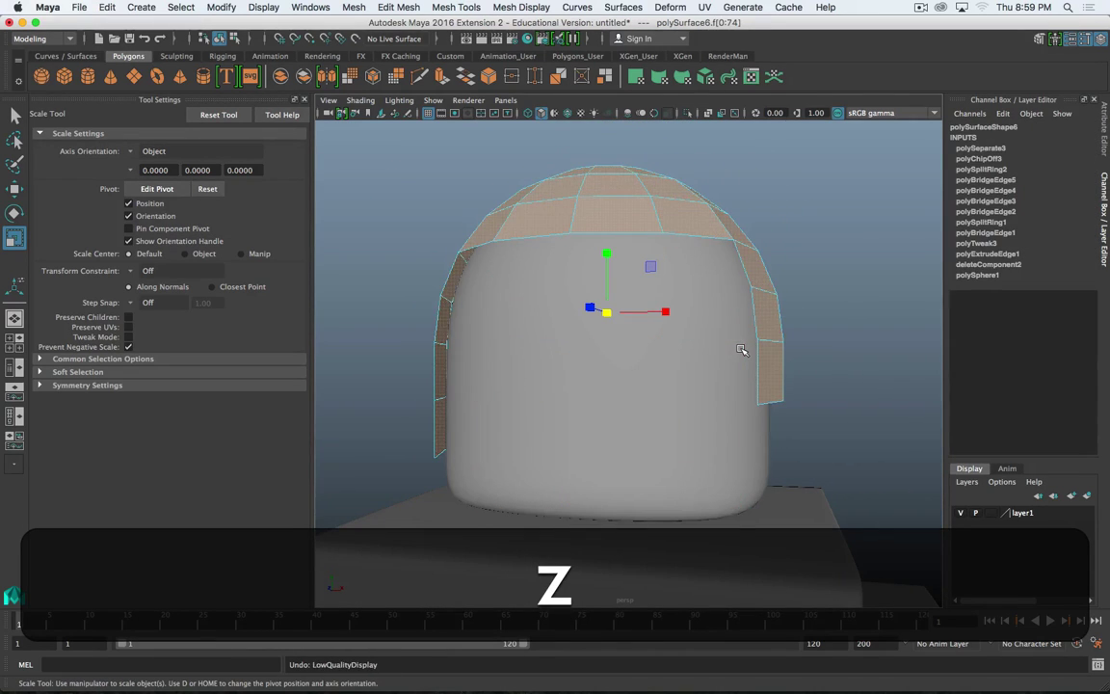
{"action": "mouse_move", "coordinate": [545, 389]}
{"action": "left_mouse_down", "text": "alt"}
{"action": "mouse_move", "coordinate": [570, 458]}
{"action": "mouse_move", "coordinate": [556, 383]}
{"action": "left_mouse_up", "text": "alt"}
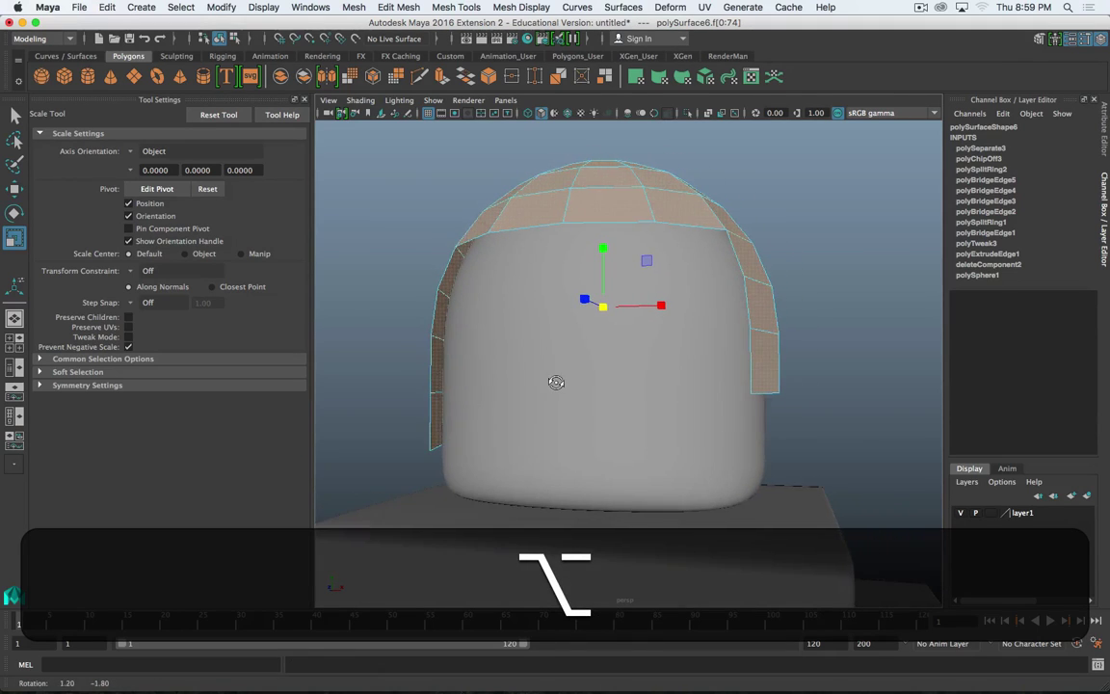
{"action": "key", "text": "z"}
{"action": "key", "text": "z"}
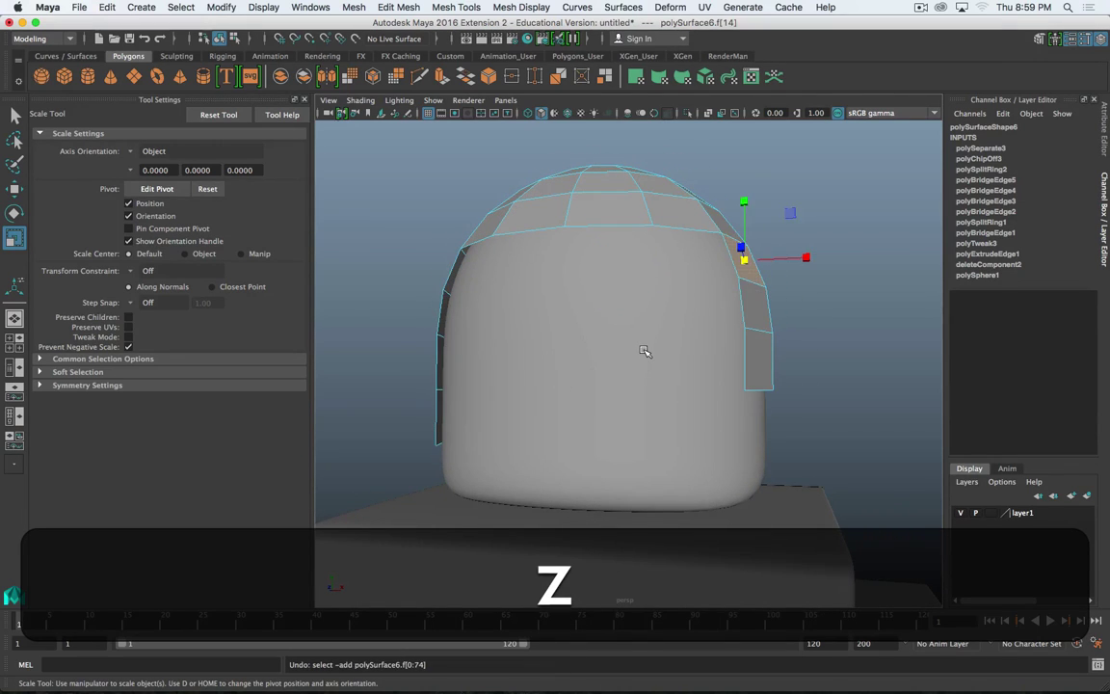
- Select all faces of the helmet shell and extrude them to give the shell thickness
{"action": "double_click", "coordinate": [751, 313]}
{"action": "right_click_drag", "start_coordinate": [752, 312], "coordinate": [744, 331], "text": "shift"}
{"action": "left_click", "coordinate": [730, 349]}
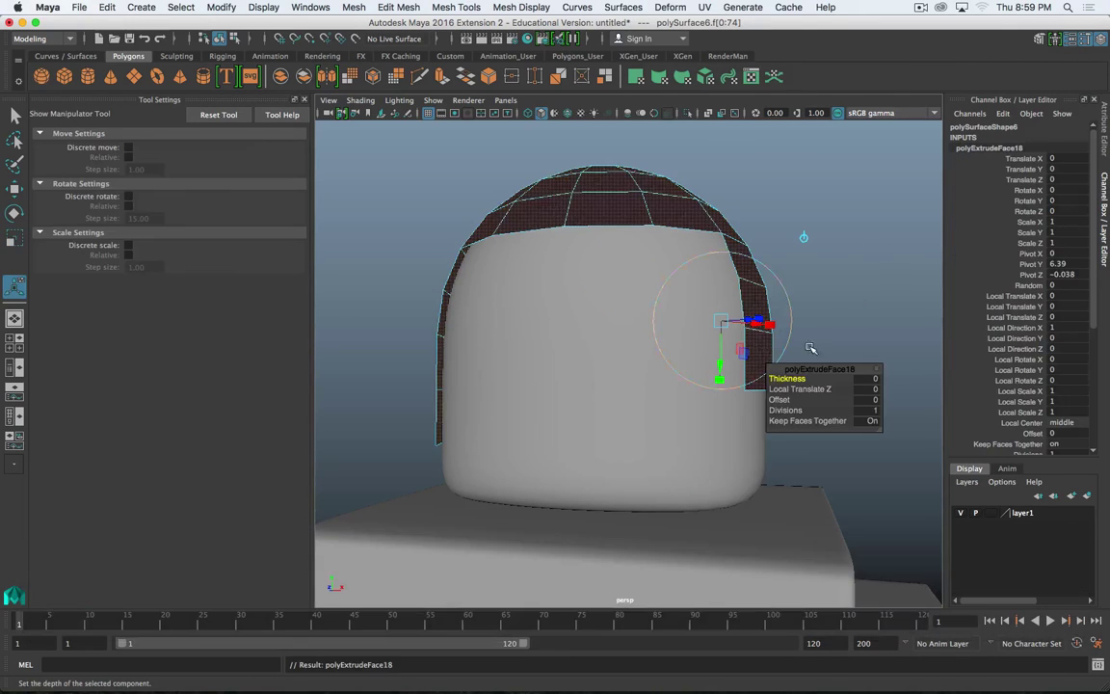
{"action": "middle_click_drag", "start_coordinate": [837, 287], "coordinate": [839, 289]}
- Insert three supporting edge loops along the rim of the helmet shell and preview the shell smoothed
{"action": "left_click_drag", "start_coordinate": [657, 290], "coordinate": [661, 312], "text": "alt"}
{"action": "right_click_drag", "start_coordinate": [614, 193], "coordinate": [634, 368], "text": "shift"}
{"action": "right_click_drag", "start_coordinate": [613, 211], "coordinate": [660, 190], "text": "shift"}
{"action": "right_click_drag", "start_coordinate": [660, 249], "coordinate": [592, 250], "text": "shift"}
{"action": "left_click", "coordinate": [665, 190], "text": "shift"}
{"action": "left_click", "coordinate": [653, 194]}
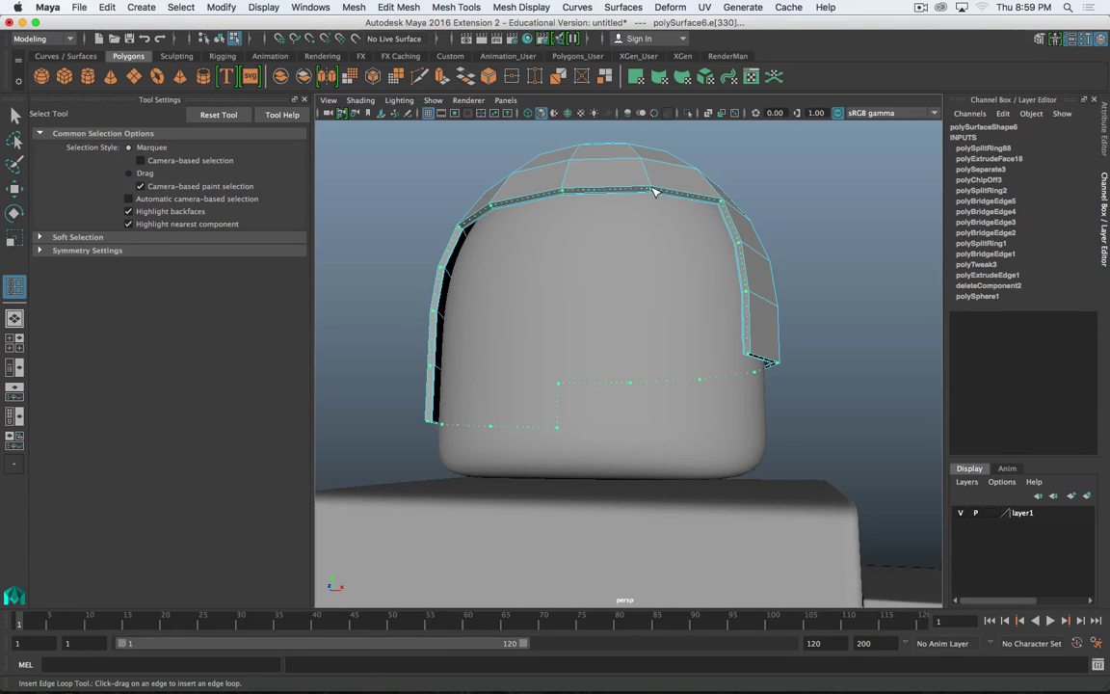
{"action": "left_click", "coordinate": [653, 193]}
{"action": "left_click_drag", "start_coordinate": [753, 347], "coordinate": [686, 338]}
{"action": "key", "text": "w"}
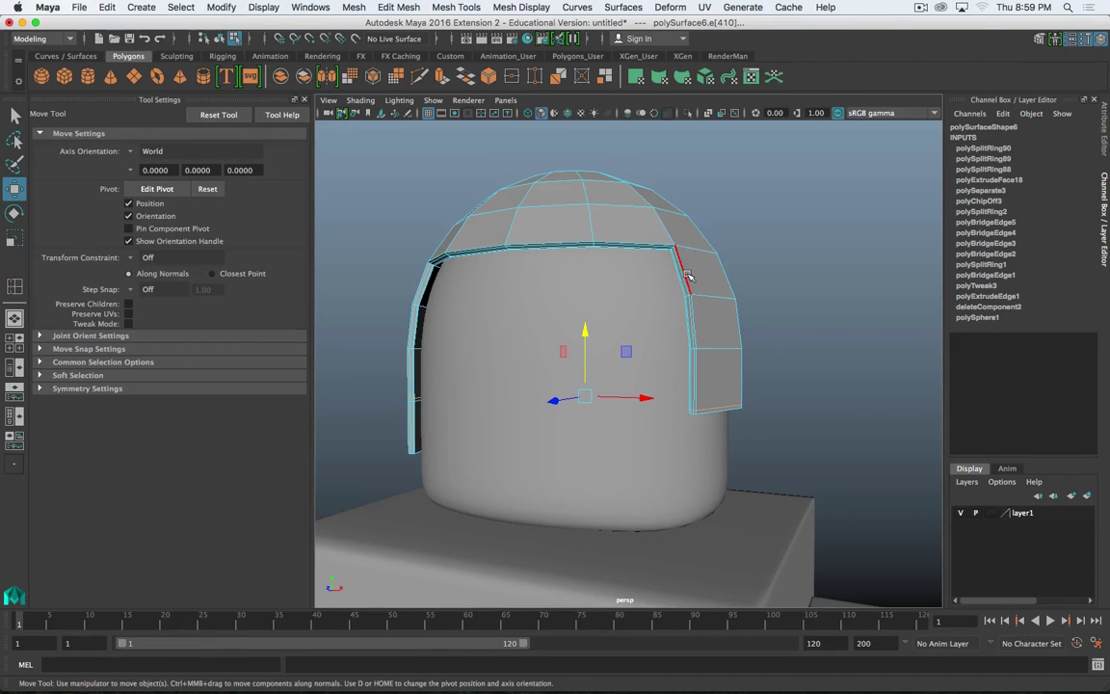
{"action": "key", "text": "3"}
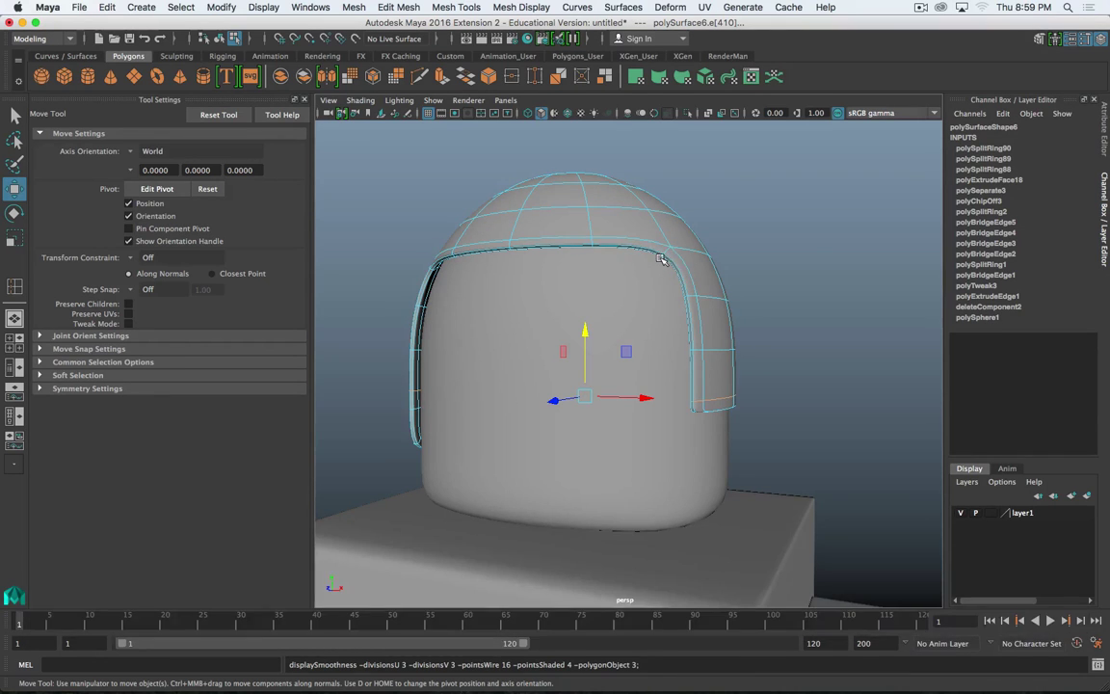
- Crease the edges meeting at the upper front corner of the helmet opening, with a crease value of about 2.44
{"action": "middle_click_drag", "start_coordinate": [661, 258], "coordinate": [636, 325], "text": "alt"}
{"action": "scroll", "coordinate": [635, 327], "scroll_direction": "up", "scroll_amount": 6}
{"action": "left_click", "coordinate": [595, 285]}
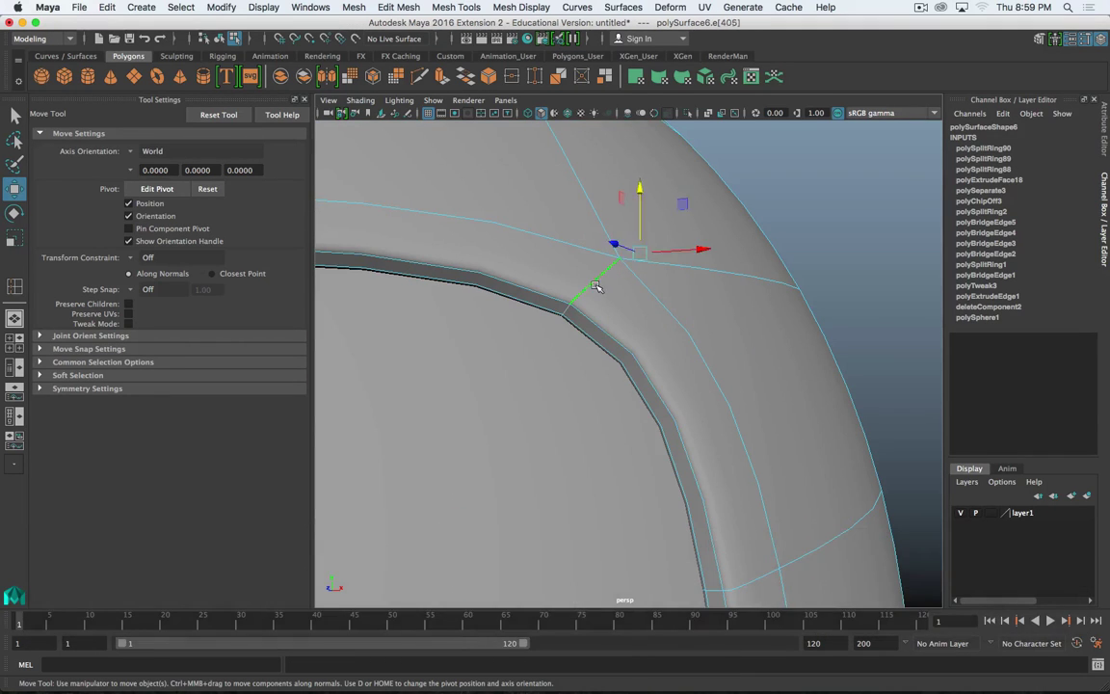
{"action": "left_click", "coordinate": [584, 289]}
{"action": "right_click_drag", "start_coordinate": [579, 288], "coordinate": [579, 302], "text": "shift"}
{"action": "right_click_drag", "start_coordinate": [575, 360], "coordinate": [575, 359], "text": "shift"}
{"action": "middle_click_drag", "start_coordinate": [625, 354], "coordinate": [747, 340]}
{"action": "middle_click_drag", "start_coordinate": [656, 350], "coordinate": [714, 334]}
{"action": "right_click_drag", "start_coordinate": [714, 334], "coordinate": [533, 363], "text": "alt"}
{"action": "middle_click_drag", "start_coordinate": [533, 362], "coordinate": [572, 362], "text": "alt"}
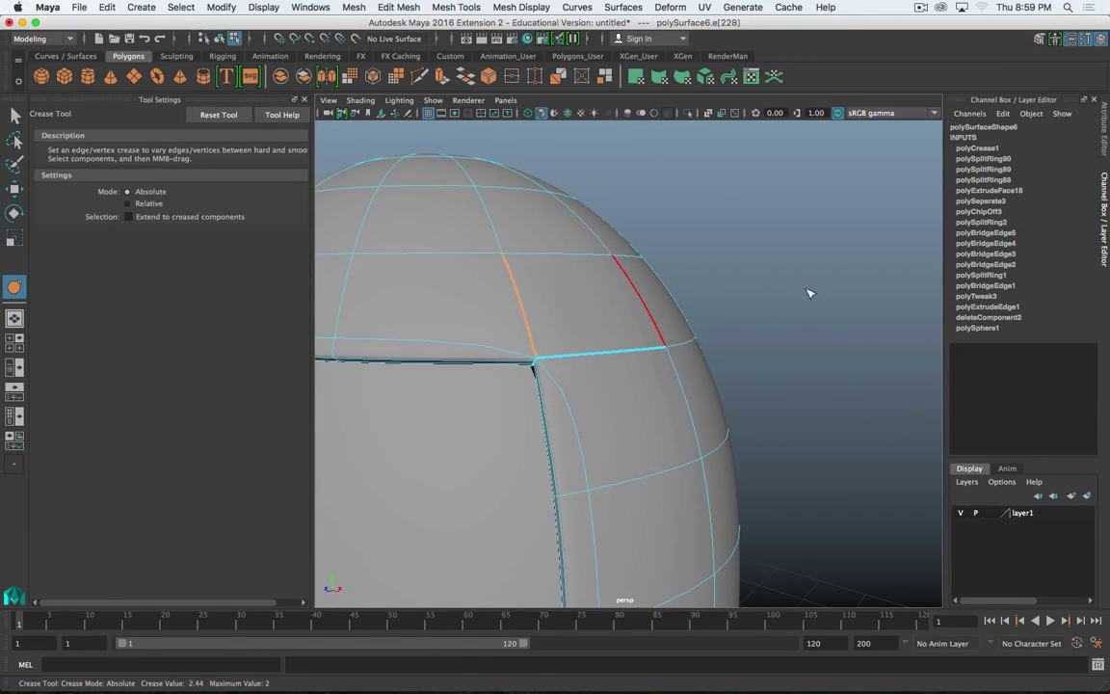
- Return to object selection, select the helmet shell and delete it
{"action": "scroll", "coordinate": [810, 323], "scroll_direction": "down", "scroll_amount": 5}
{"action": "right_click_drag", "start_coordinate": [632, 359], "coordinate": [695, 295]}
{"action": "left_click", "coordinate": [750, 322]}
{"action": "left_click_drag", "start_coordinate": [646, 454], "coordinate": [691, 346], "text": "alt"}
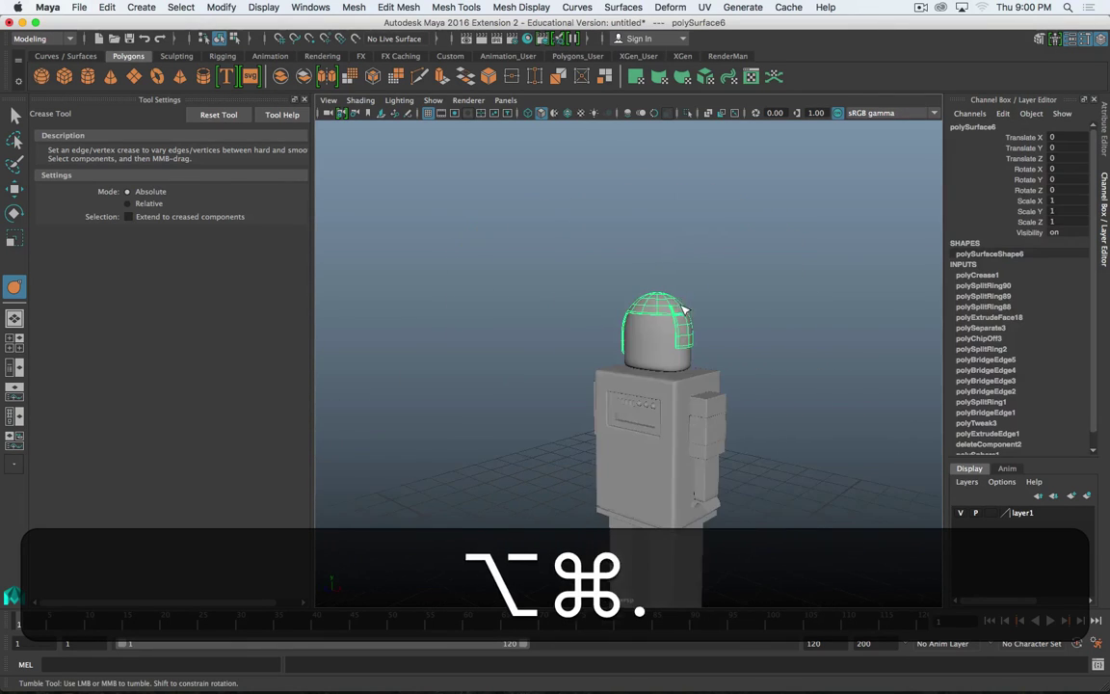
{"action": "right_click_drag", "start_coordinate": [613, 283], "coordinate": [686, 307], "text": "alt"}
{"action": "key", "text": "alt+q"}
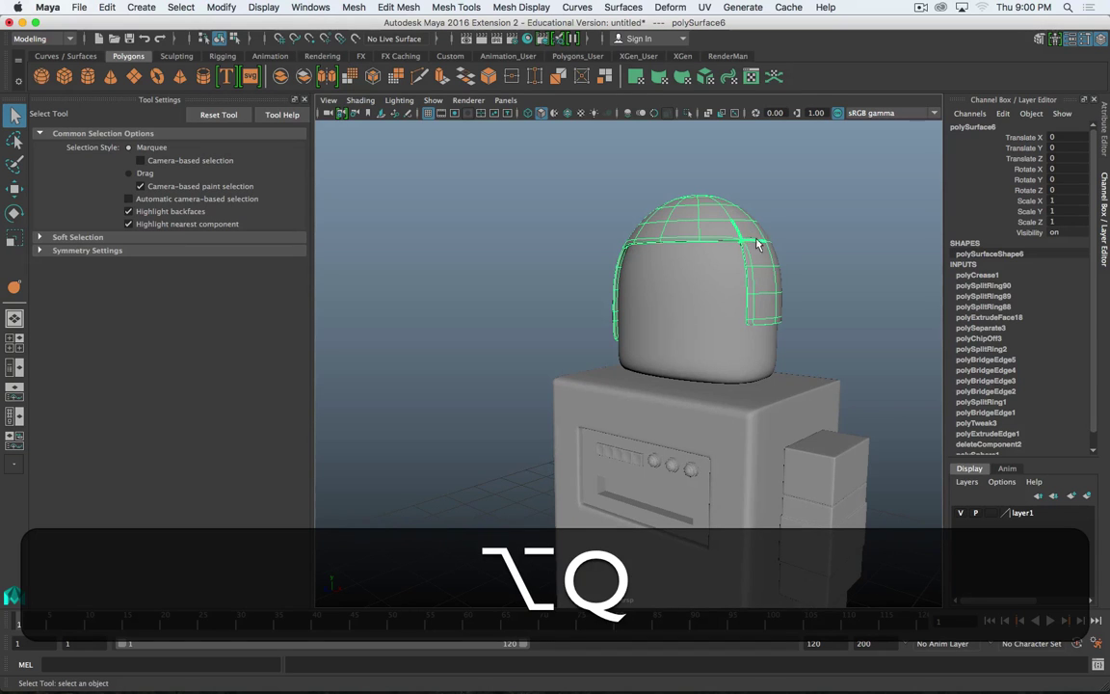
{"action": "left_click_drag", "start_coordinate": [737, 292], "coordinate": [683, 331], "text": "alt"}
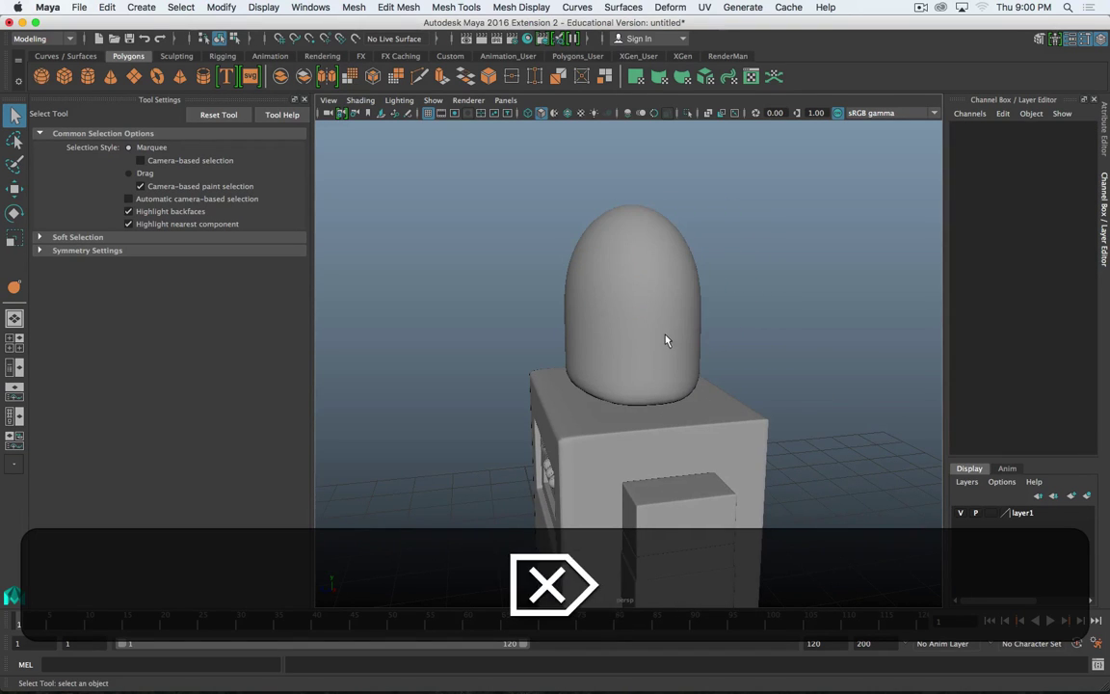
- Select the remaining smoothed head on top of the torso
{"action": "left_click", "coordinate": [681, 345]}
{"action": "left_click_drag", "start_coordinate": [681, 345], "coordinate": [512, 355], "text": "alt"}
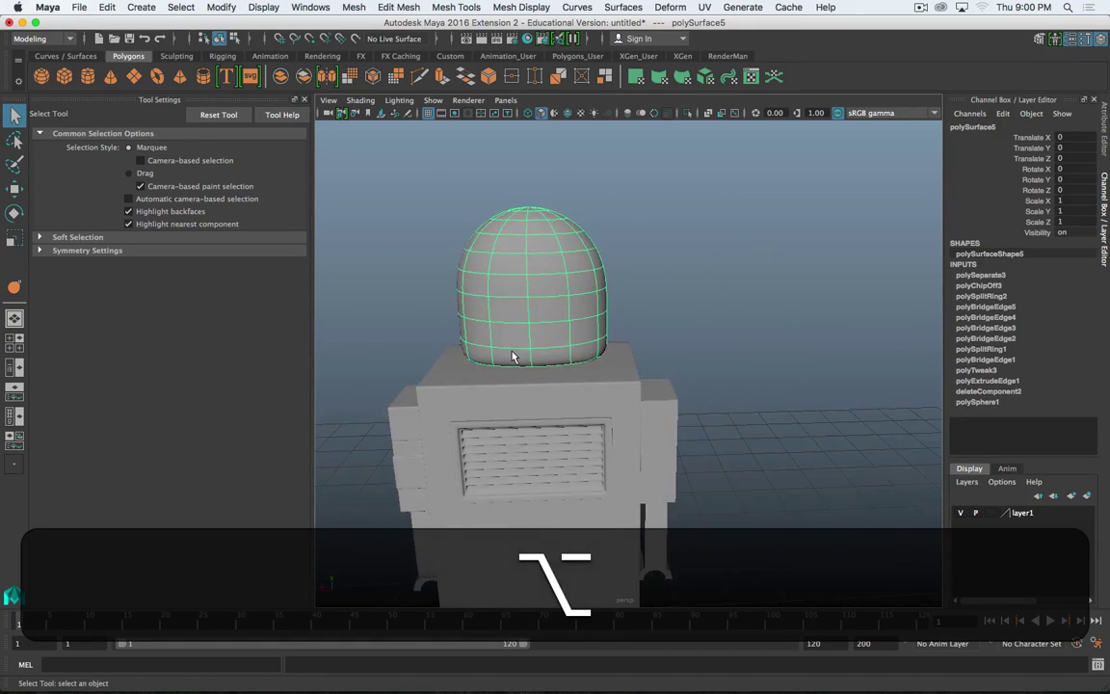
{"action": "right_click_drag", "start_coordinate": [512, 355], "coordinate": [584, 361], "text": "alt"}
{"action": "left_click_drag", "start_coordinate": [616, 362], "coordinate": [517, 314], "text": "alt"}
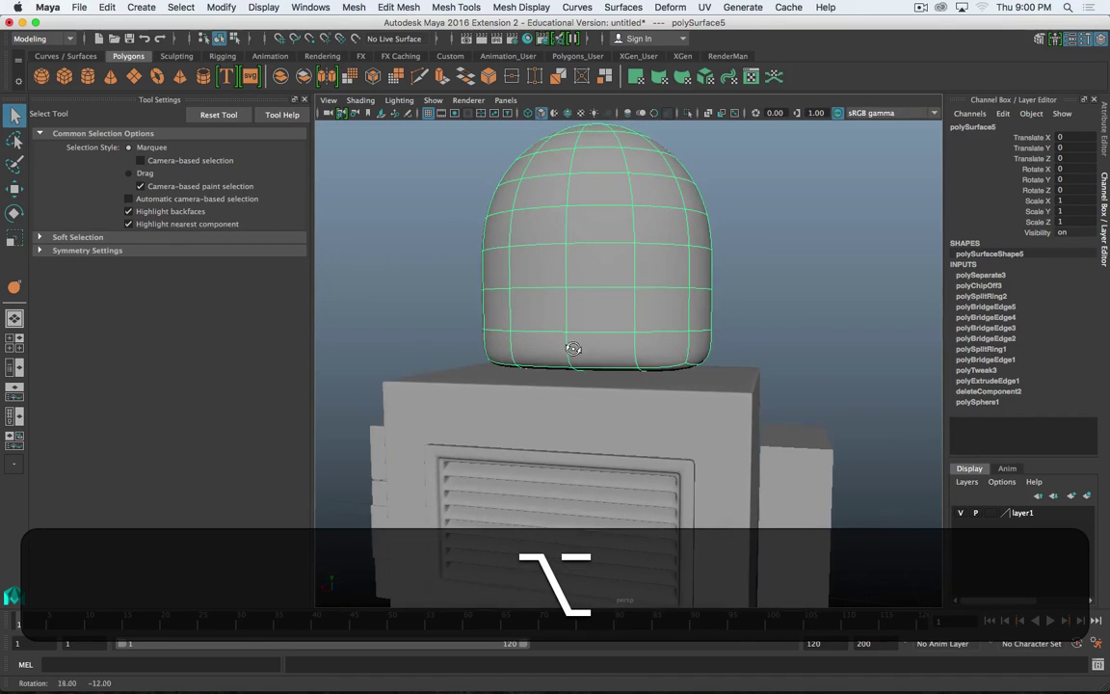
- Switch to Finder and close the Trash window
{"action": "key", "text": "super+Tab"}
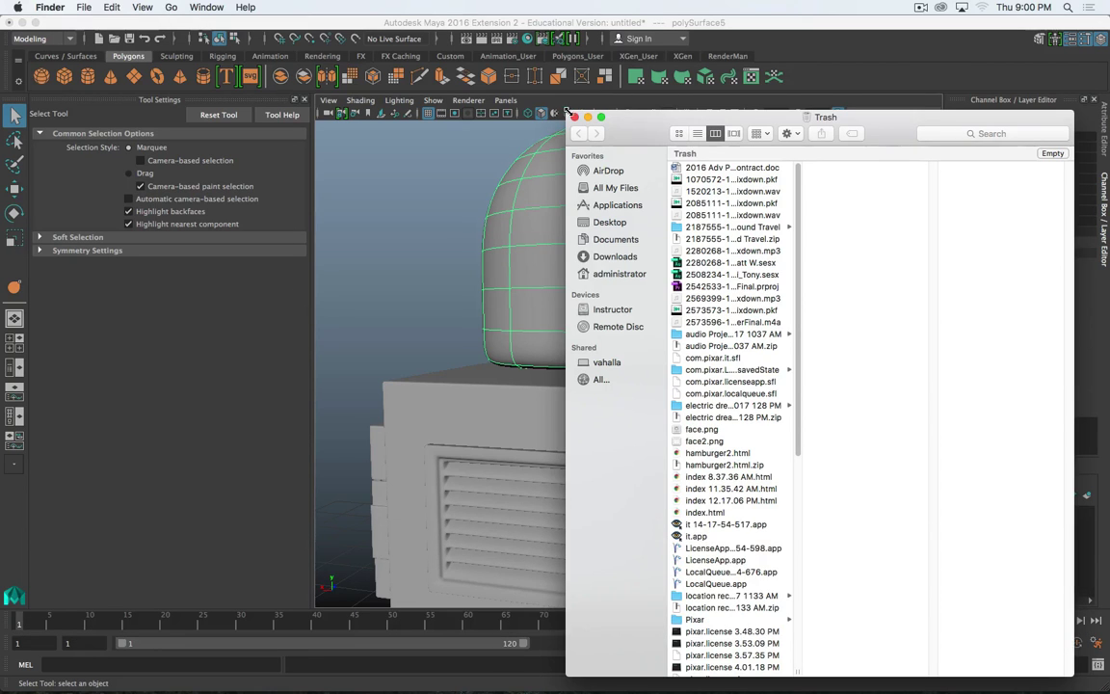
{"action": "left_click", "coordinate": [496, 130]}
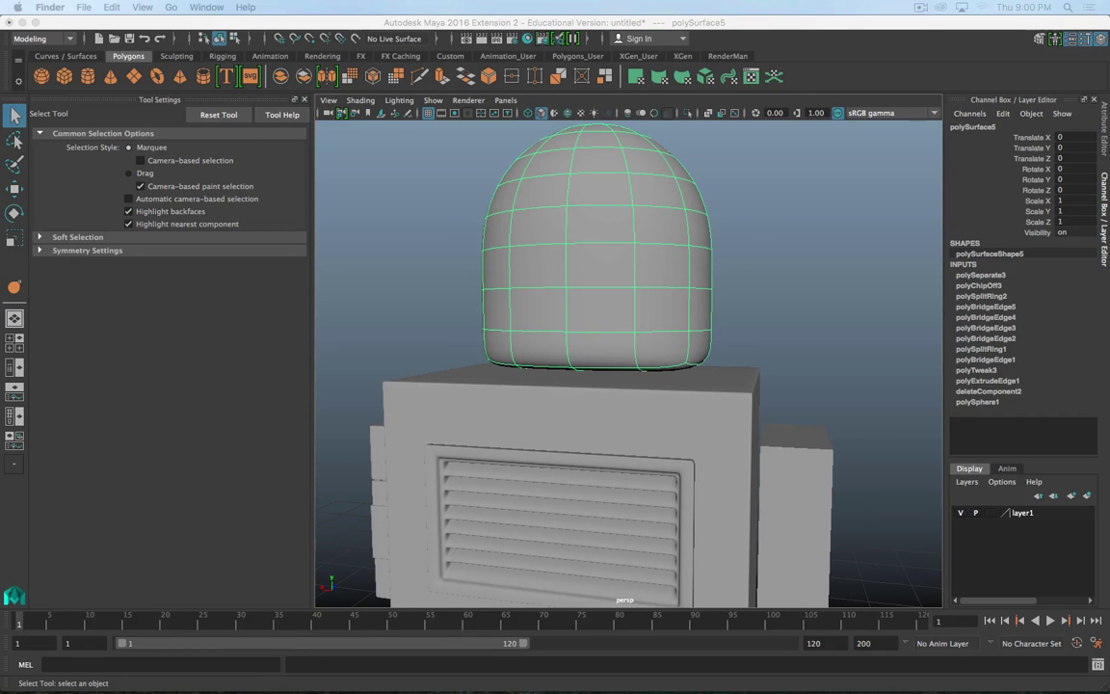
- Preview the reference photo of the red vintage robot with goggle eyes and close it, checking its head details
{"action": "key", "text": "space"}
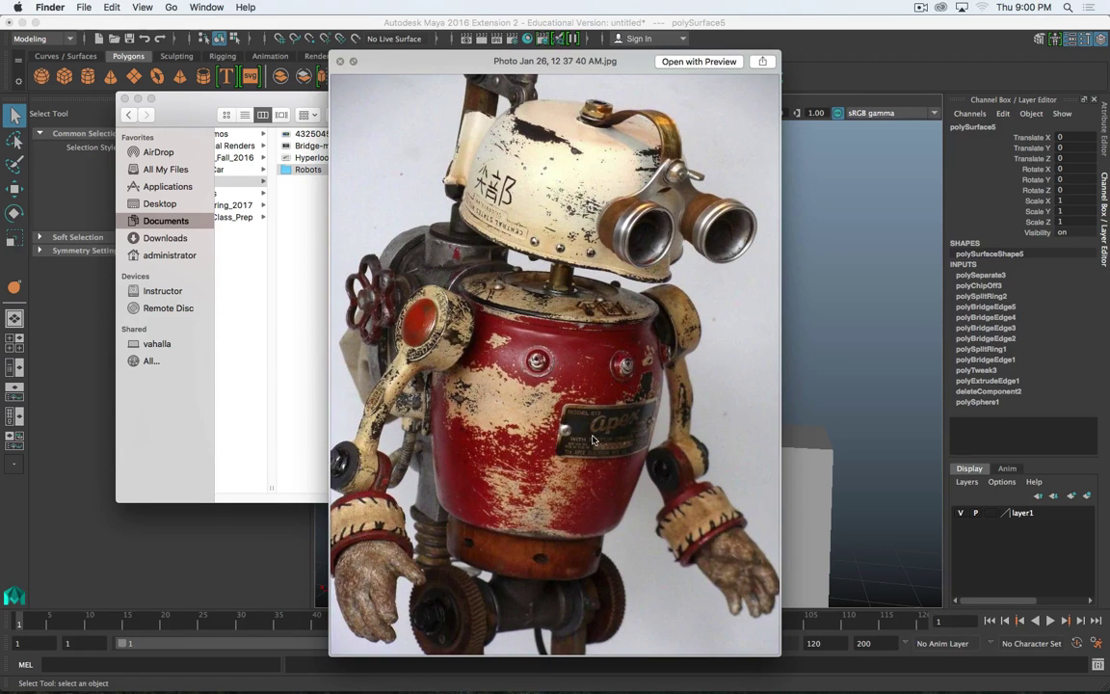
{"action": "key", "text": "space"}
{"action": "left_click_drag", "start_coordinate": [401, 106], "coordinate": [0, 193]}
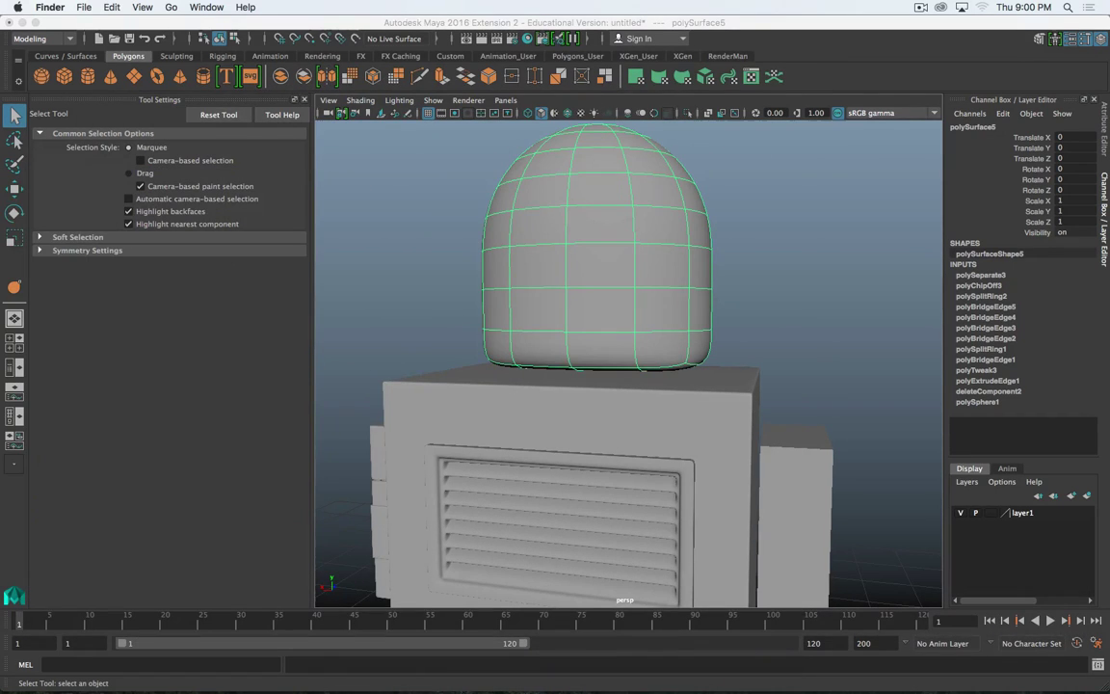
{"action": "scroll", "coordinate": [613, 199], "scroll_direction": "down", "scroll_amount": 3}
{"action": "scroll", "coordinate": [597, 202], "scroll_direction": "up", "scroll_amount": 2}
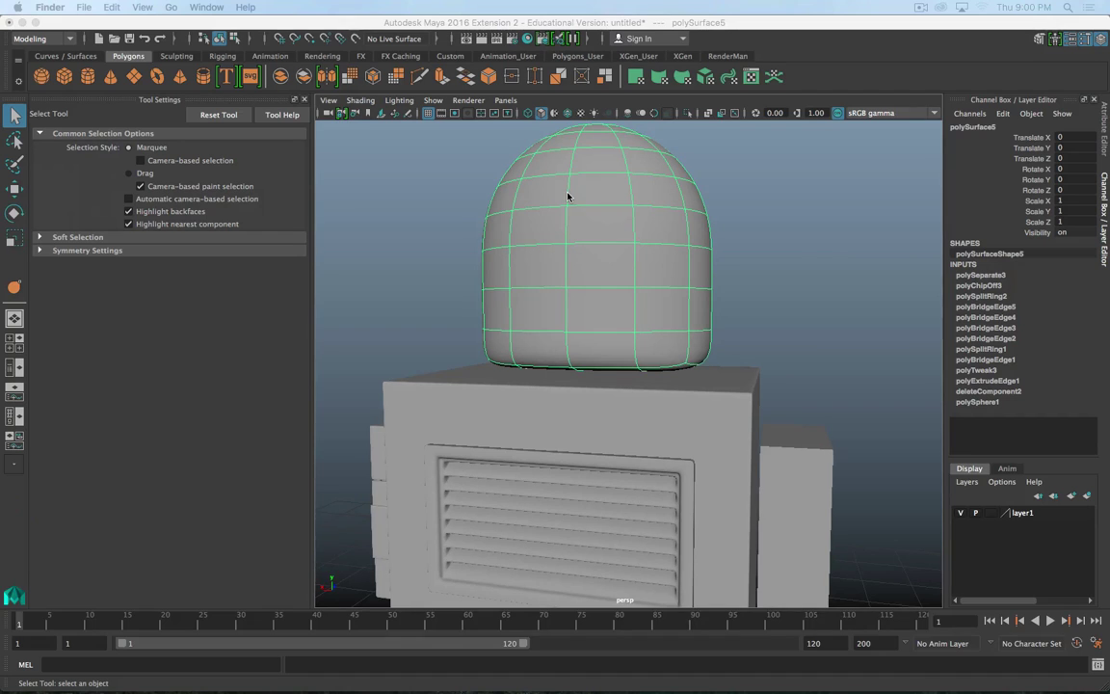
- Switch back to Maya, create a polygon plane at the origin and open its creation settings
{"action": "key", "text": "super+period"}
{"action": "mouse_move", "coordinate": [588, 289]}
{"action": "left_mouse_down", "text": "alt"}
{"action": "mouse_move", "coordinate": [621, 289]}
{"action": "mouse_move", "coordinate": [571, 287]}
{"action": "mouse_move", "coordinate": [620, 271]}
{"action": "mouse_move", "coordinate": [606, 279]}
{"action": "left_mouse_up", "text": "alt"}
{"action": "scroll", "coordinate": [570, 288], "scroll_direction": "down", "scroll_amount": 3}
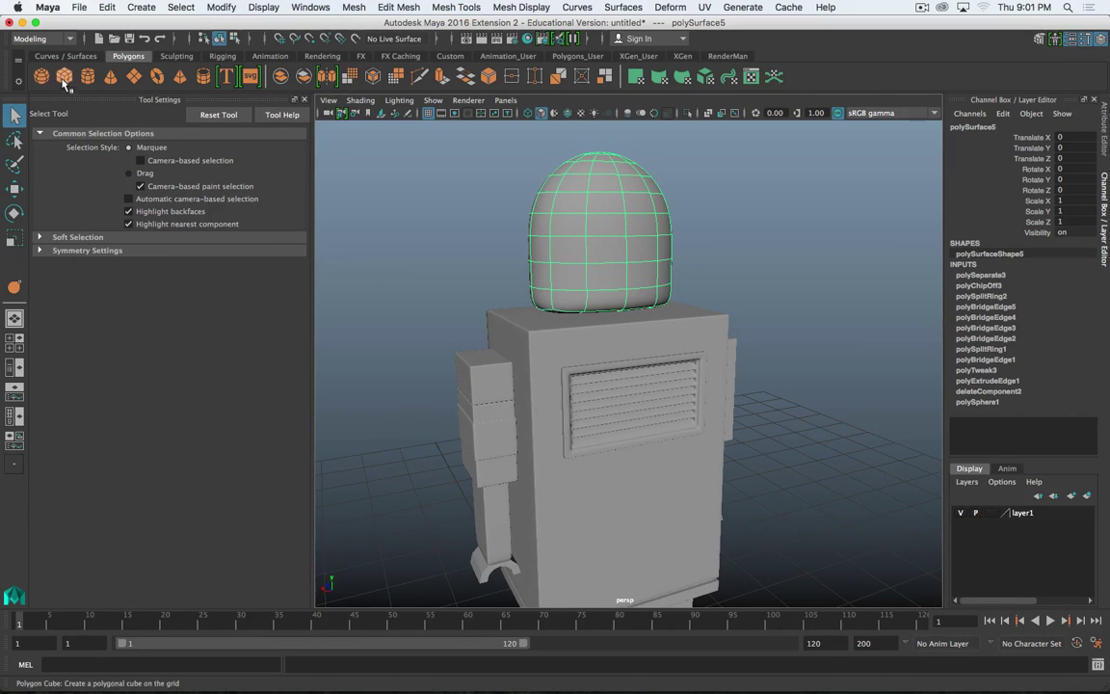
{"action": "left_click", "coordinate": [134, 77]}
{"action": "scroll", "coordinate": [526, 357], "scroll_direction": "down", "scroll_amount": 6}
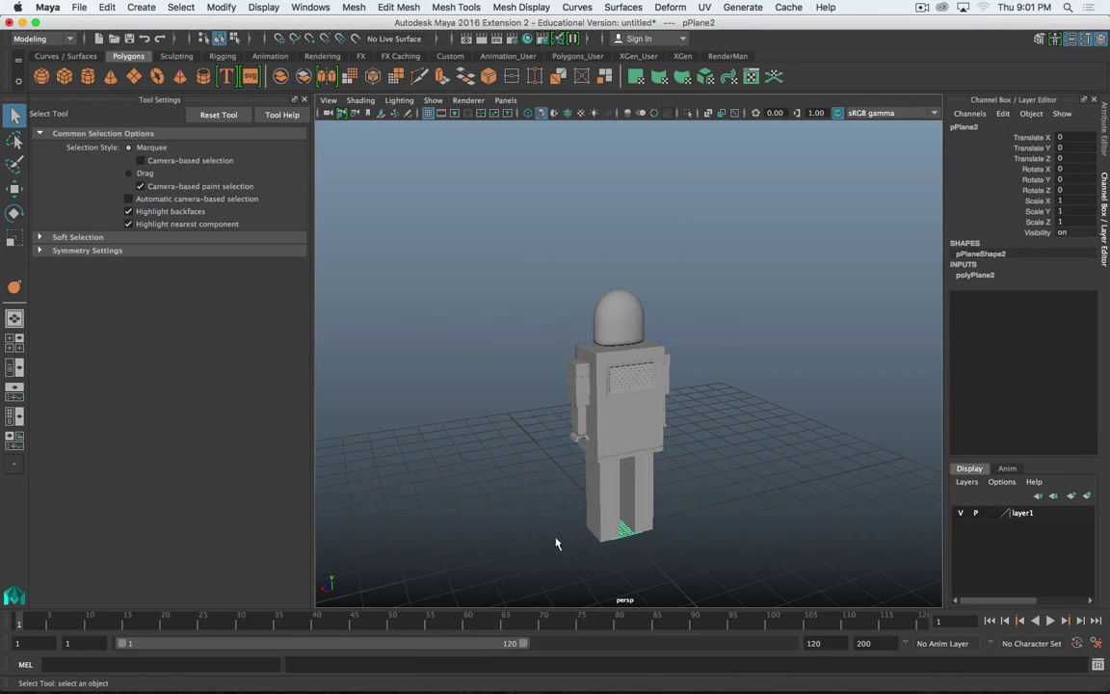
{"action": "left_click_drag", "start_coordinate": [617, 523], "coordinate": [593, 448], "text": "alt"}
{"action": "left_click", "coordinate": [971, 275]}
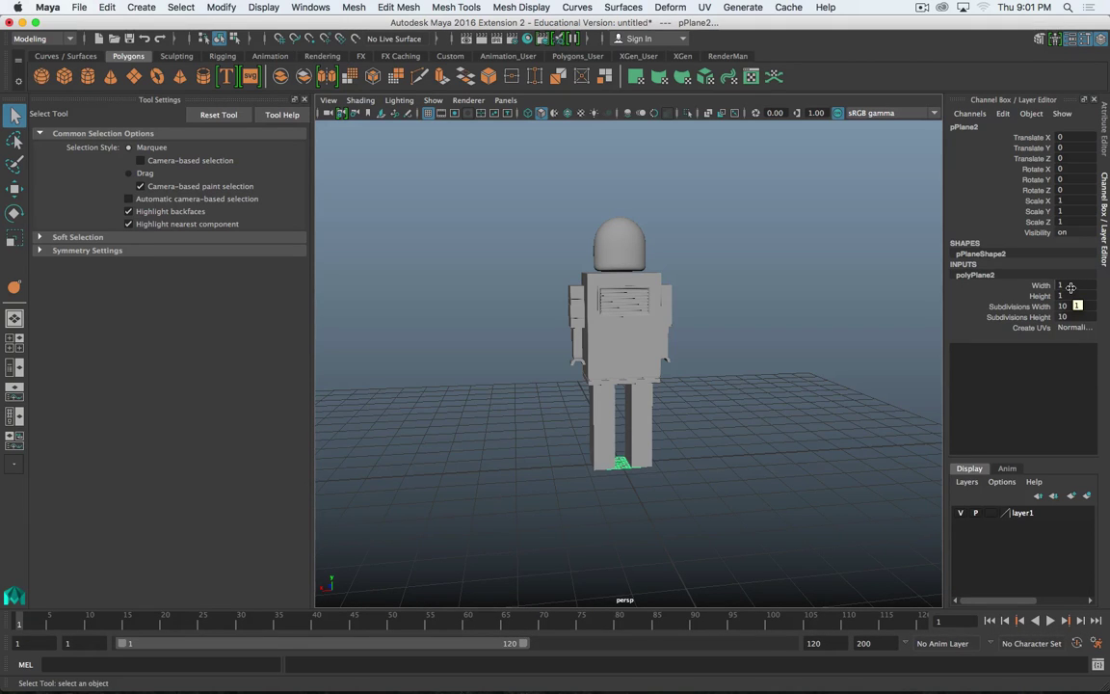
- Set the new plane's subdivisions to 5 in width and 3 in height
{"action": "double_click", "coordinate": [1068, 286]}
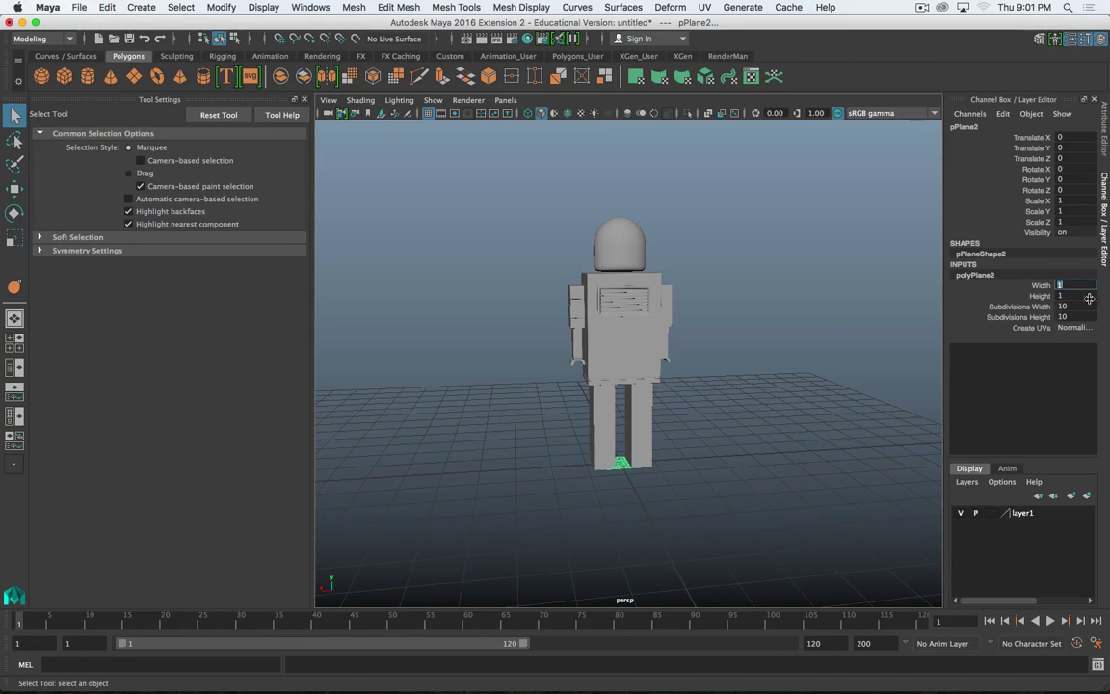
{"action": "double_click", "coordinate": [1077, 307]}
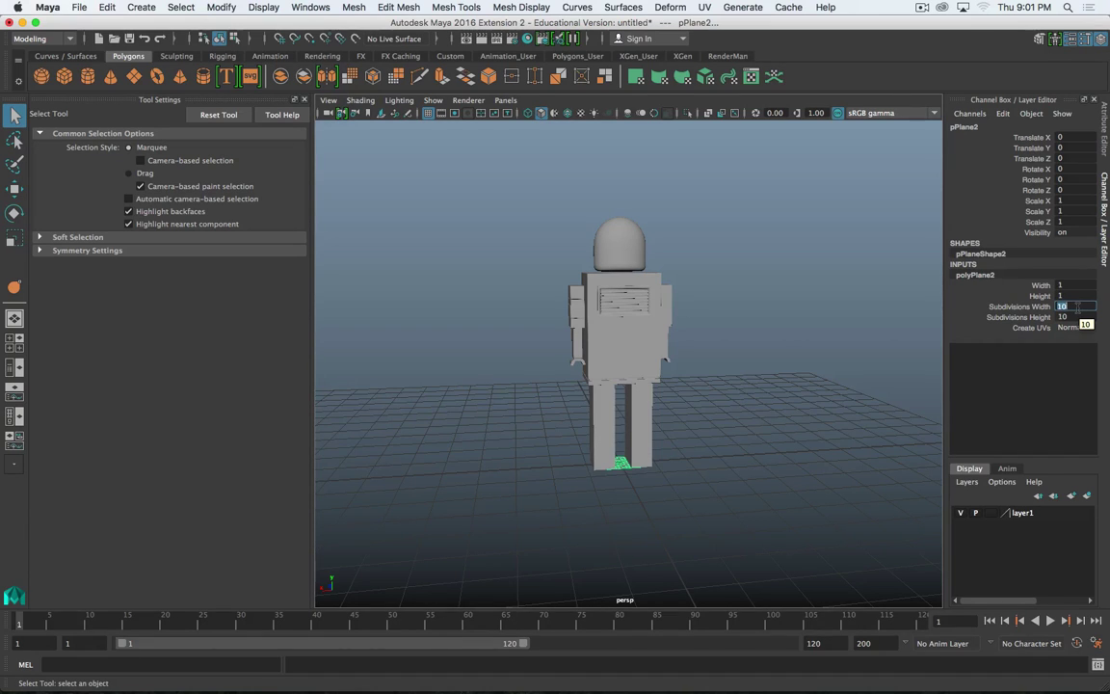
{"action": "type", "text": "4"}
{"action": "key", "text": "Tab"}
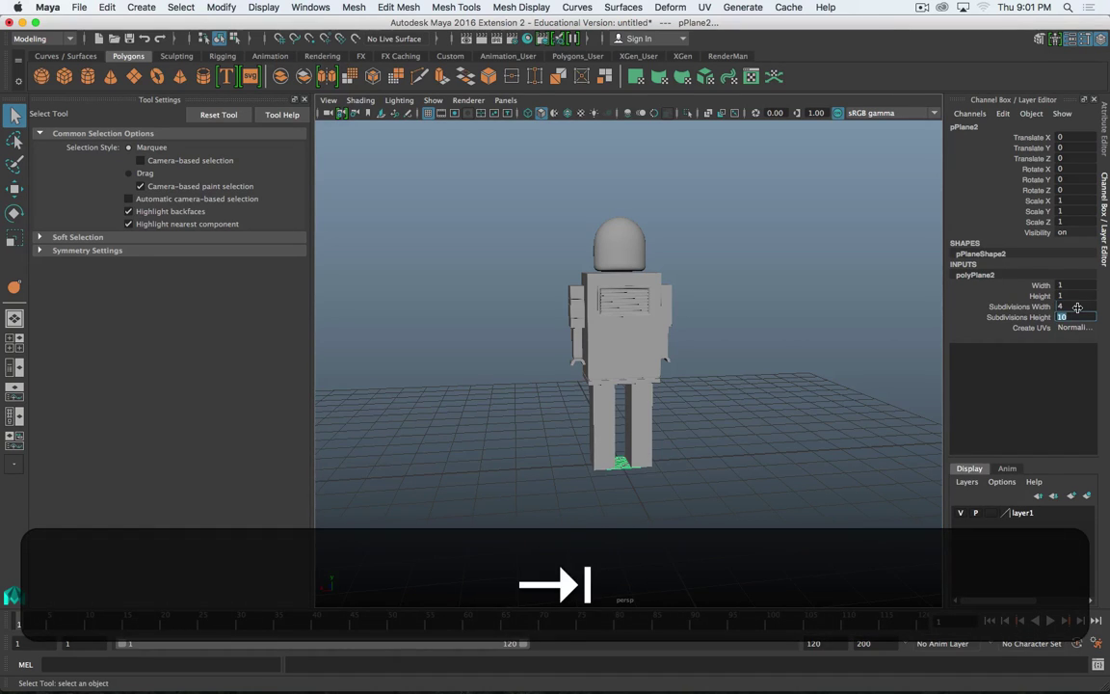
{"action": "type", "text": "2"}
{"action": "key", "text": "Return"}
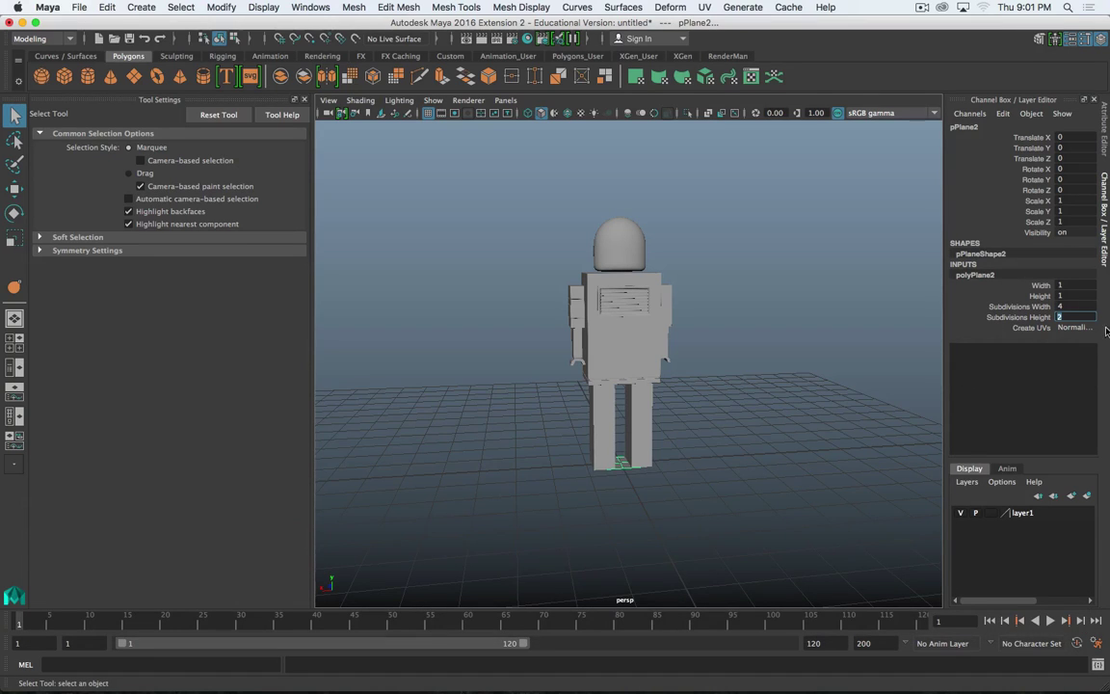
{"action": "key", "text": "shift+Tab"}
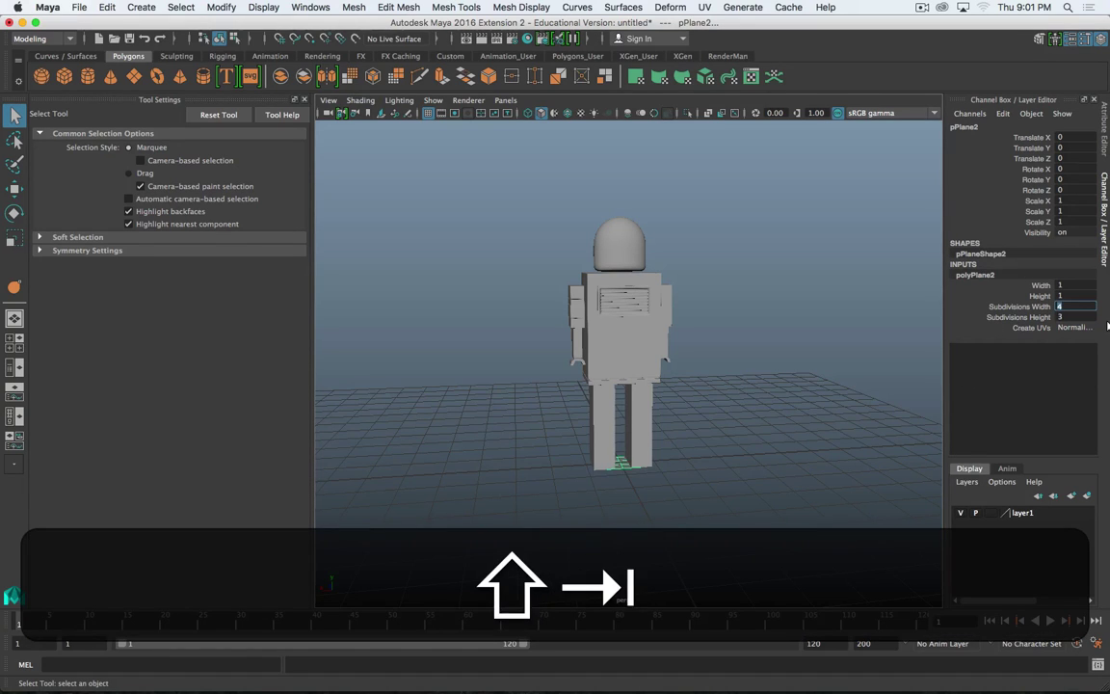
{"action": "type", "text": "5"}
{"action": "key", "text": "Return"}
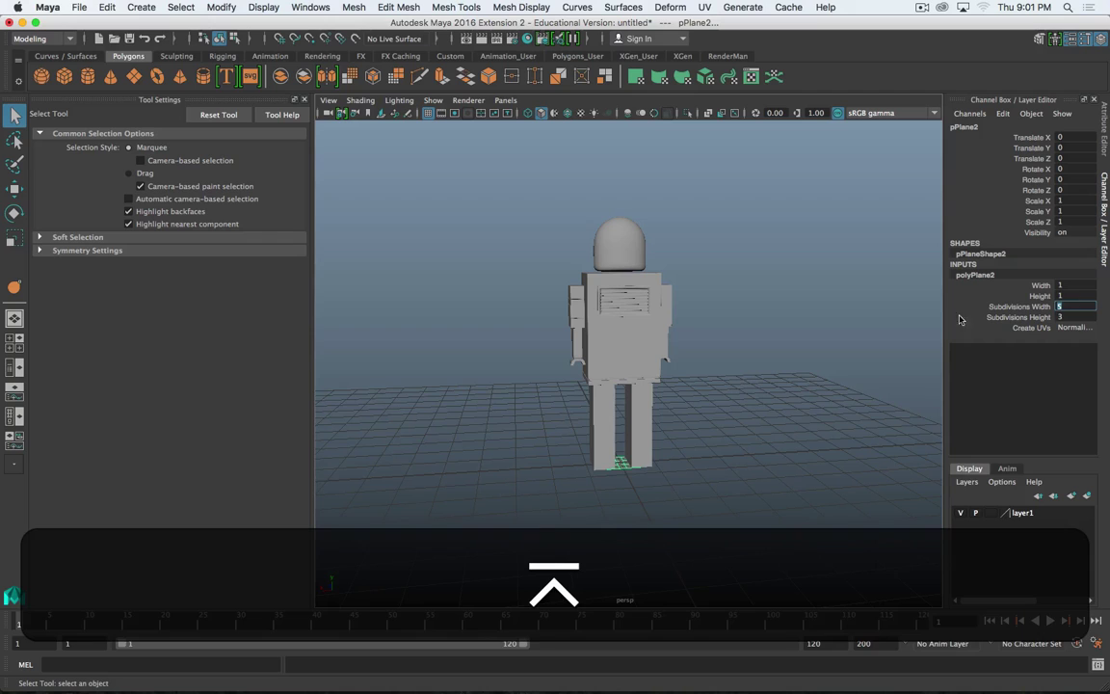
- Set the new plane's height to 0.4
{"action": "left_click", "coordinate": [1068, 296]}
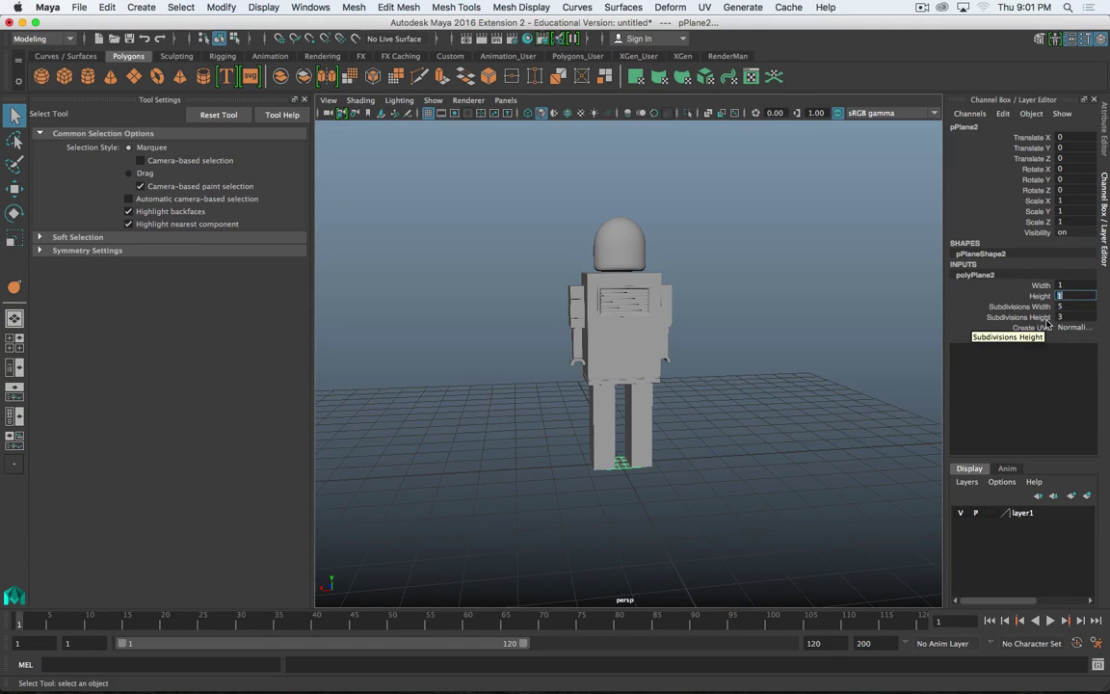
{"action": "type", "text": "."}
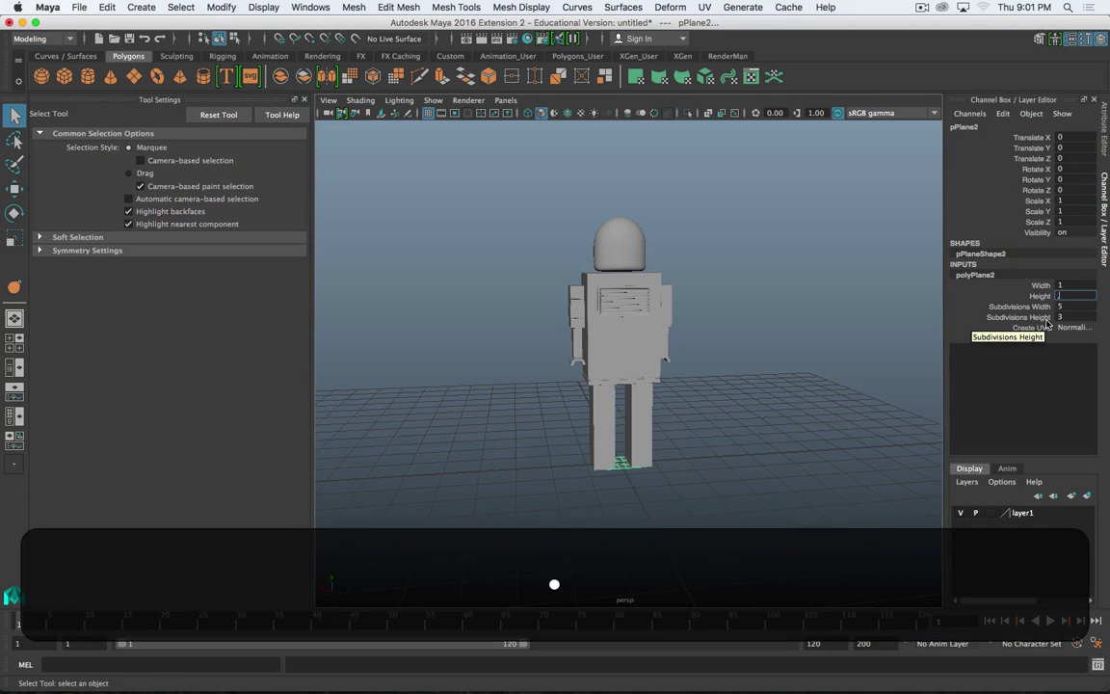
{"action": "type", "text": "4"}
{"action": "key", "text": "Return"}
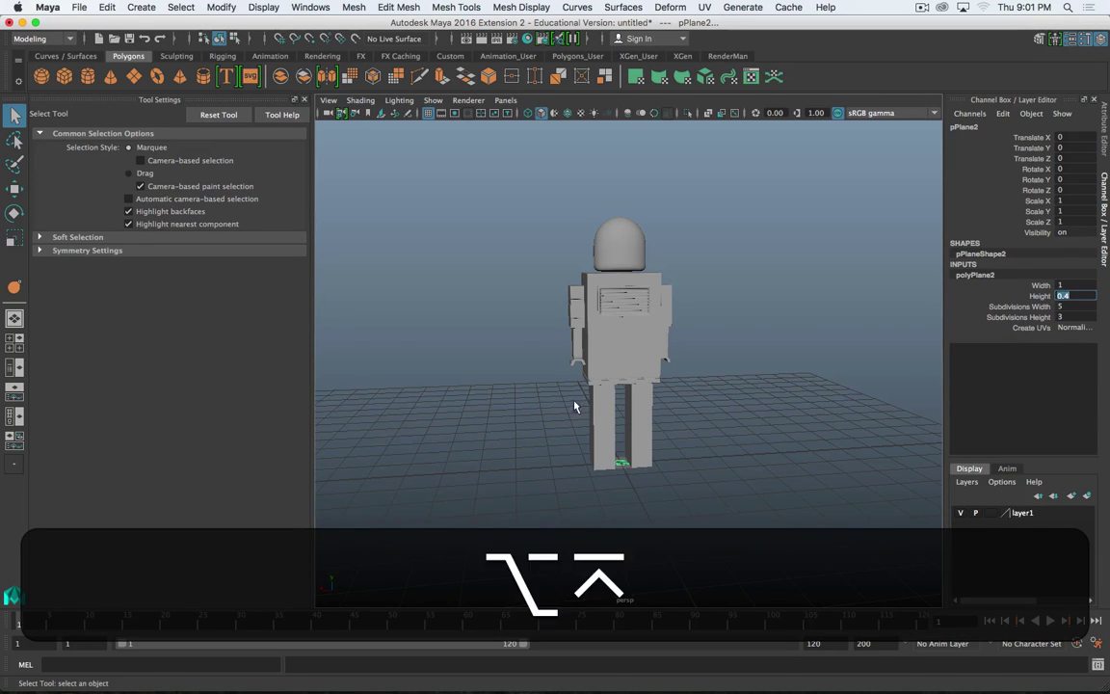
- Stand the plane upright with a Rotate X of -90 and delete the extra object between the robot's feet
{"action": "left_click_drag", "start_coordinate": [517, 360], "coordinate": [820, 419], "text": "alt"}
{"action": "right_click_drag", "start_coordinate": [616, 452], "coordinate": [706, 495], "text": "alt"}
{"action": "middle_click_drag", "start_coordinate": [706, 495], "coordinate": [691, 421], "text": "alt"}
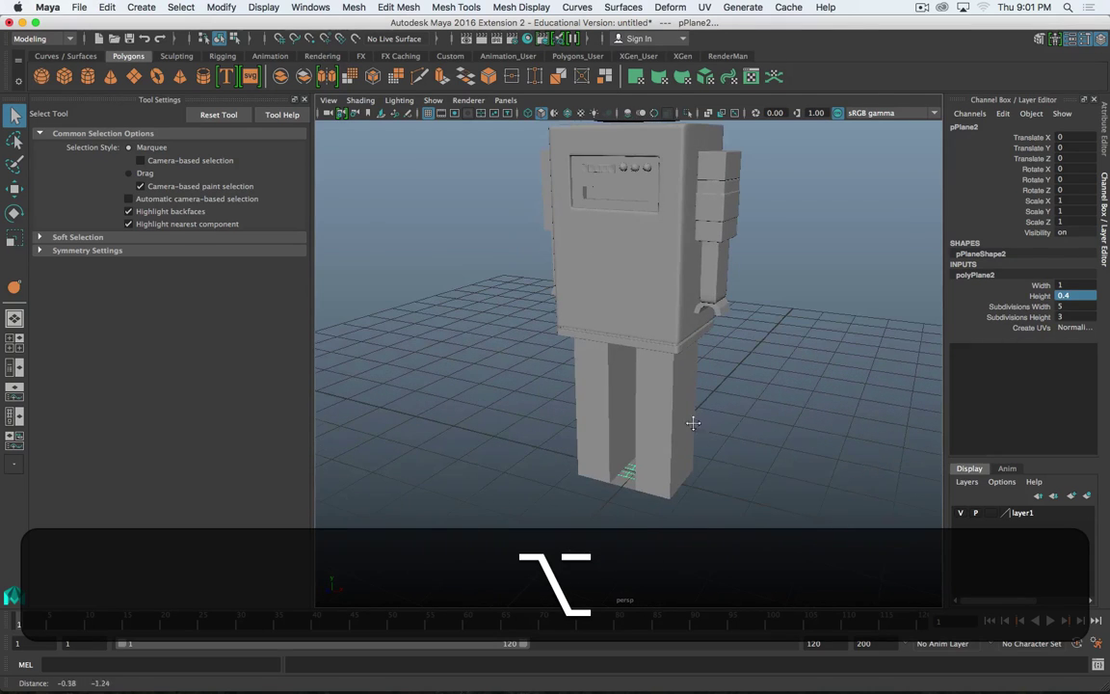
{"action": "double_click", "coordinate": [1075, 169]}
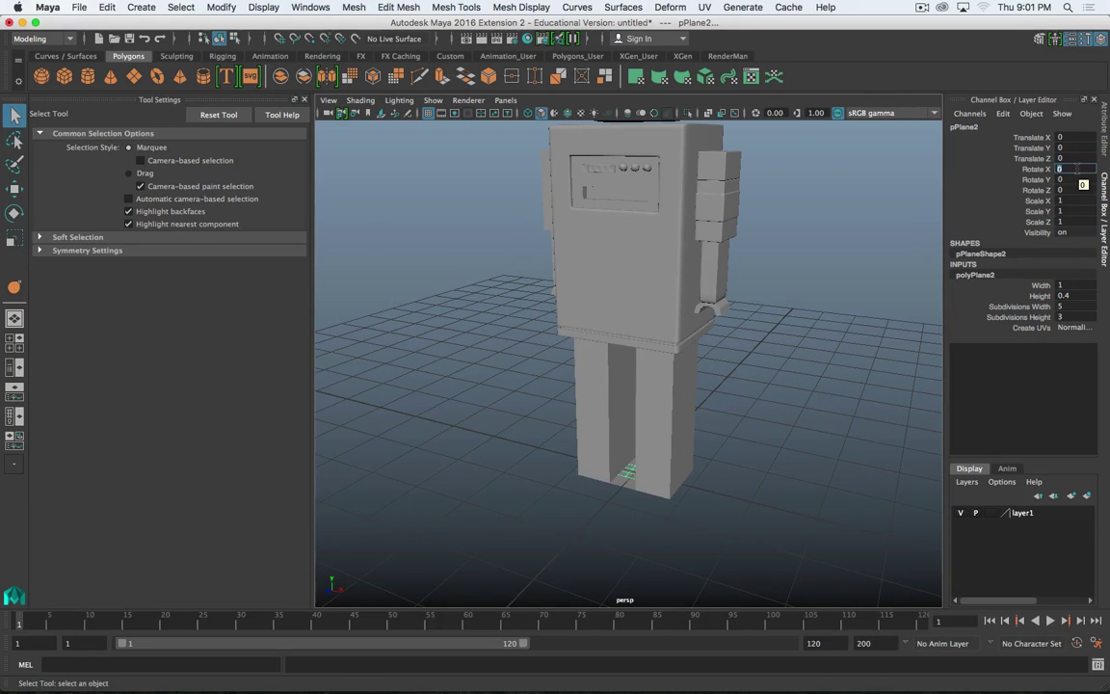
{"action": "type", "text": "-90"}
{"action": "key", "text": "Return"}
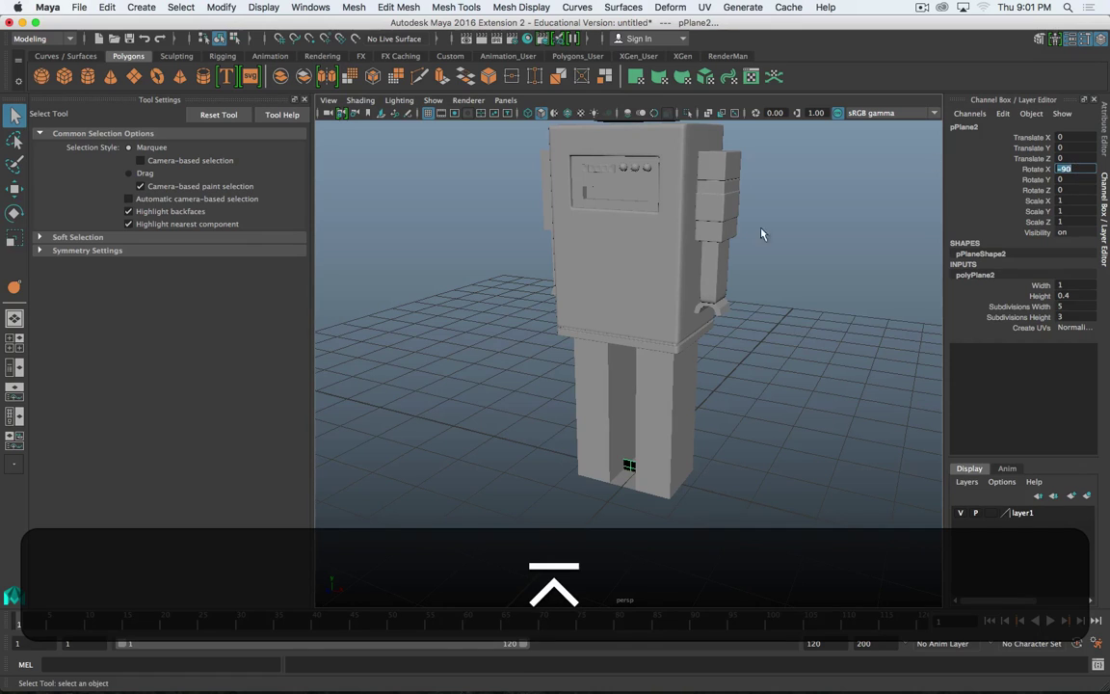
{"action": "left_click", "coordinate": [619, 477]}
{"action": "key", "text": "Delete"}
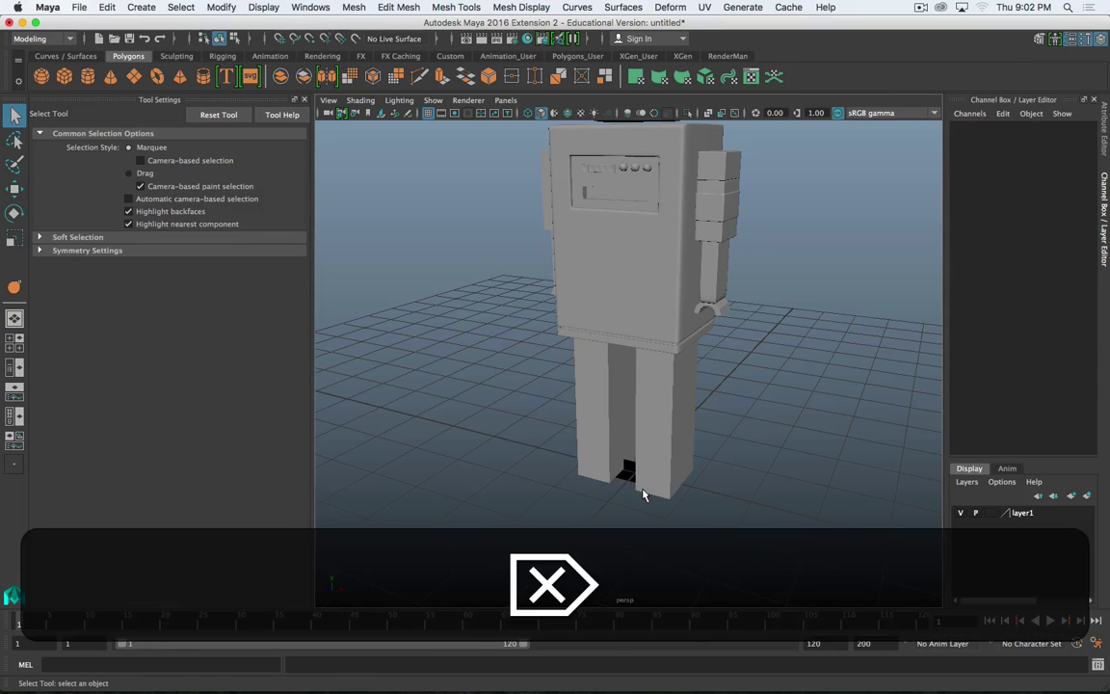
- Move the upright plane up beside the base of the head, to about 5.912 in Y and -0.867 in Z
{"action": "left_click", "coordinate": [624, 469]}
{"action": "left_click_drag", "start_coordinate": [624, 469], "coordinate": [534, 459], "text": "alt"}
{"action": "key", "text": "w"}
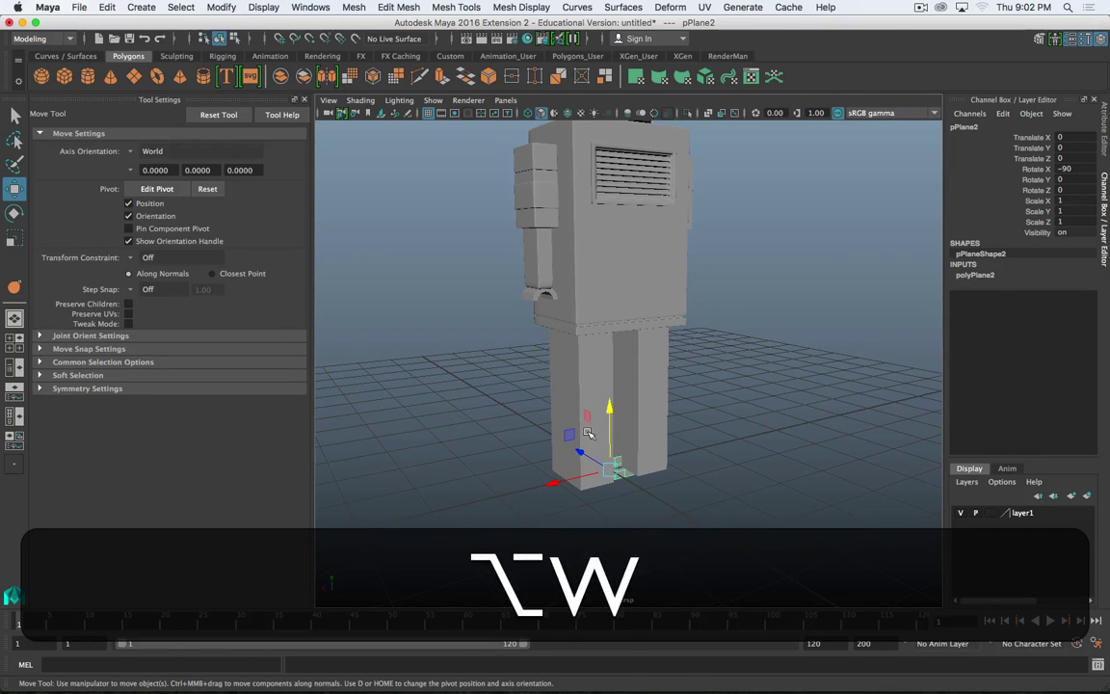
{"action": "left_click_drag", "start_coordinate": [612, 467], "coordinate": [641, 190]}
{"action": "middle_click_drag", "start_coordinate": [641, 190], "coordinate": [639, 392], "text": "alt"}
{"action": "left_click_drag", "start_coordinate": [632, 370], "coordinate": [606, 264]}
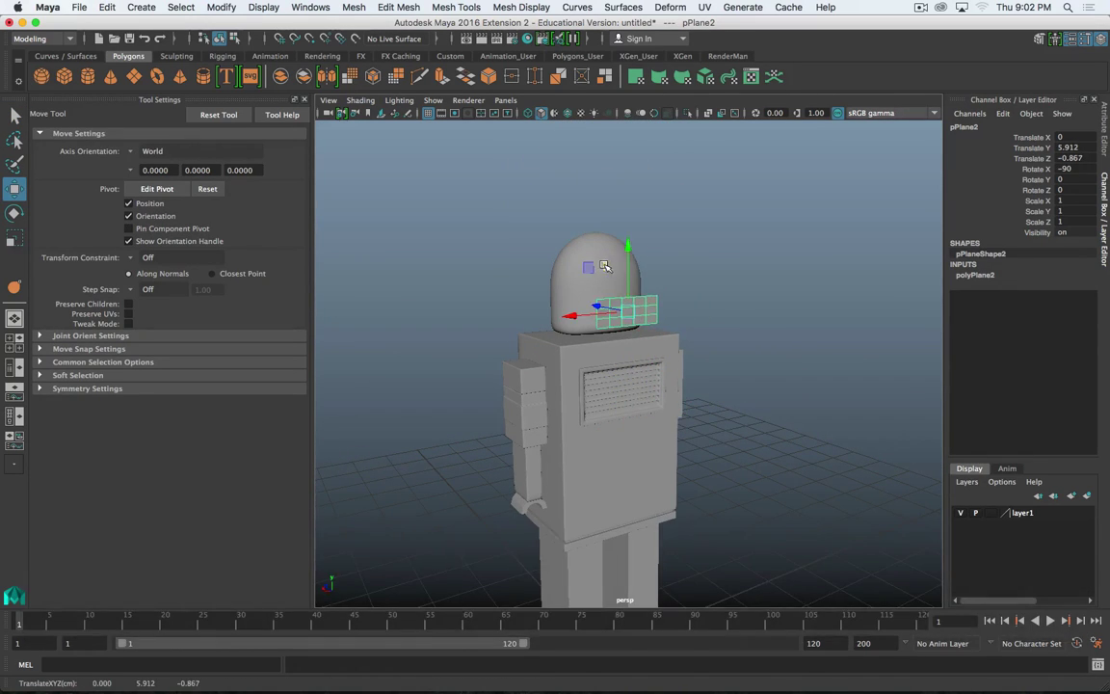
- Show the head unsmoothed in edge mode and select a vertical edge in its lowest row
{"action": "scroll", "coordinate": [629, 349], "scroll_direction": "up", "scroll_amount": 5}
{"action": "left_click_drag", "start_coordinate": [629, 343], "coordinate": [663, 404], "text": "alt"}
{"action": "scroll", "coordinate": [668, 366], "scroll_direction": "up", "scroll_amount": 4}
{"action": "left_click", "coordinate": [604, 390]}
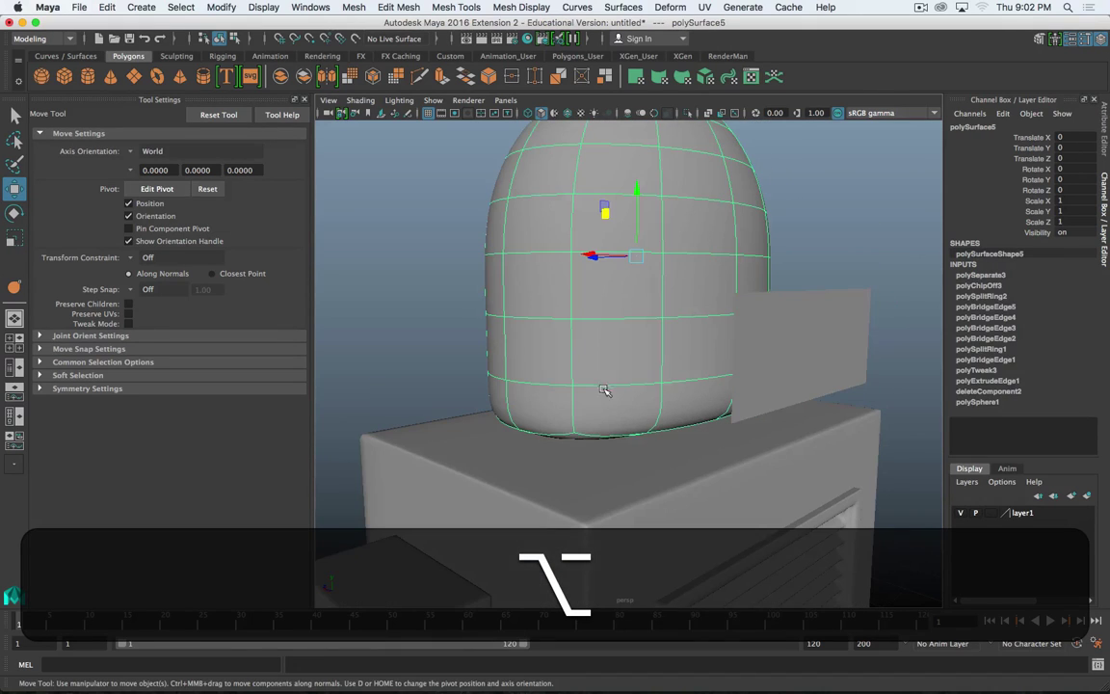
{"action": "right_click_drag", "start_coordinate": [605, 314], "coordinate": [605, 279]}
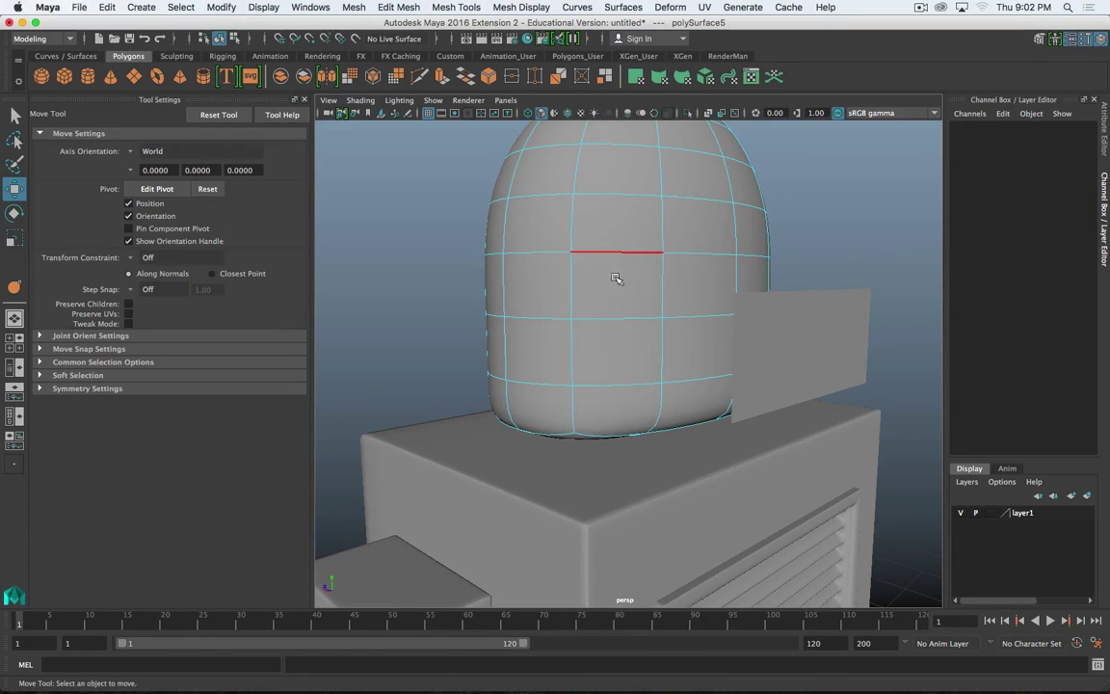
{"action": "key", "text": "1"}
{"action": "left_click", "coordinate": [657, 409]}
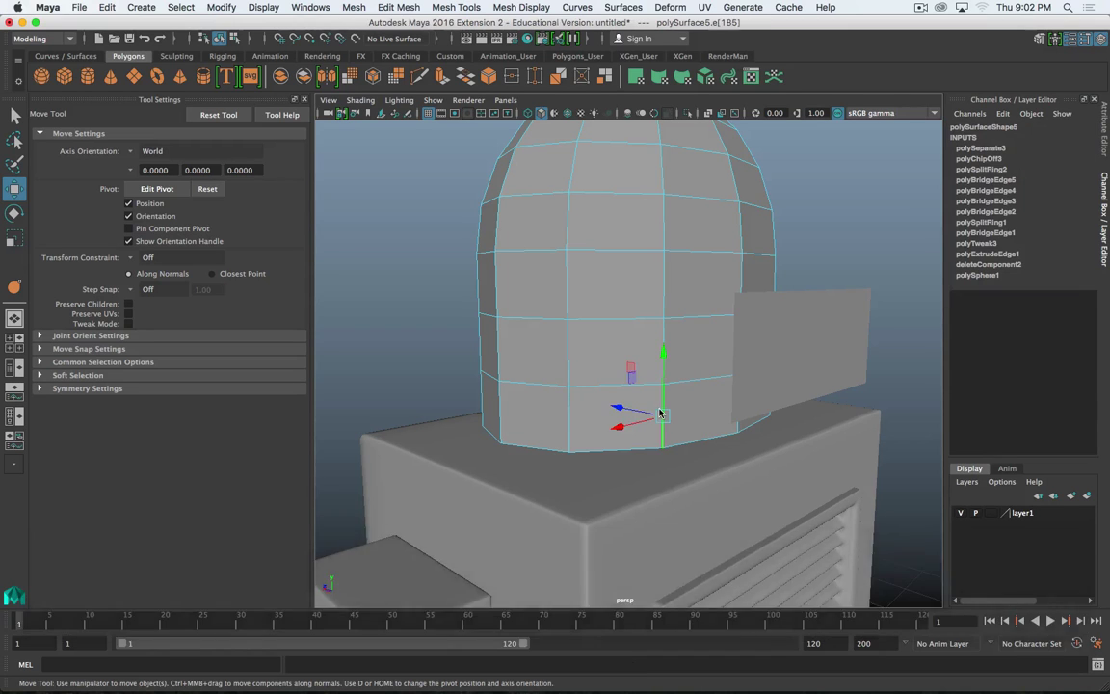
- Insert an edge loop close to the head's bottom rim, restore the smooth preview and return to object selection
{"action": "right_click_drag", "start_coordinate": [660, 409], "coordinate": [658, 500], "text": "shift"}
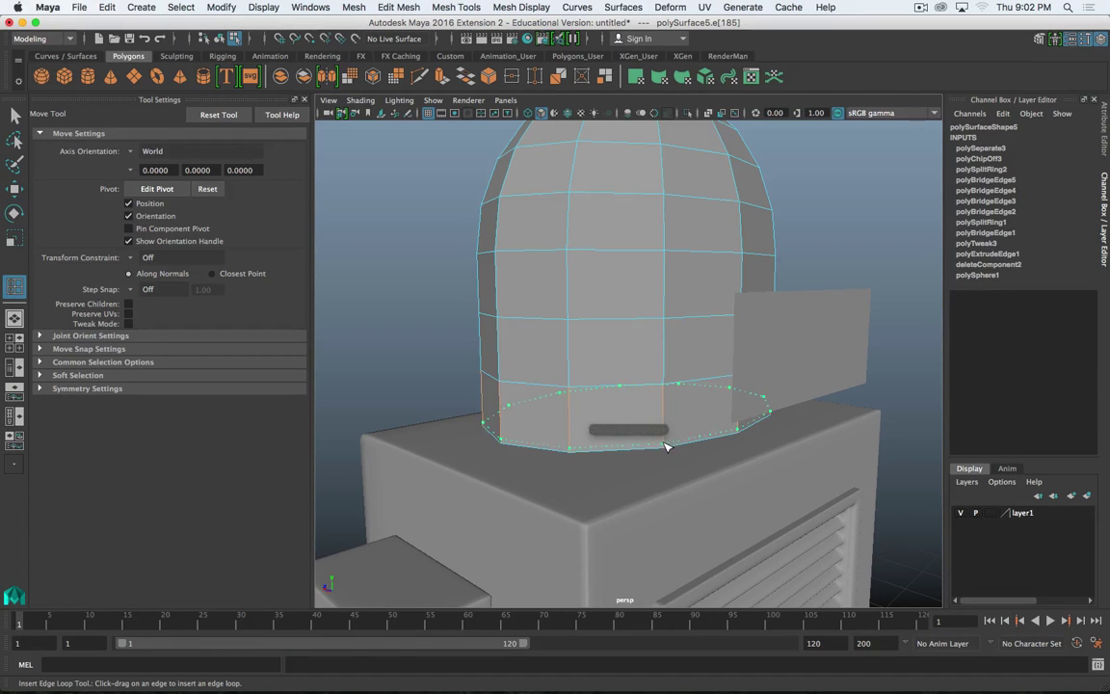
{"action": "left_click", "coordinate": [665, 441]}
{"action": "key", "text": "3"}
{"action": "key", "text": "alt+3"}
{"action": "key", "text": "alt+q"}
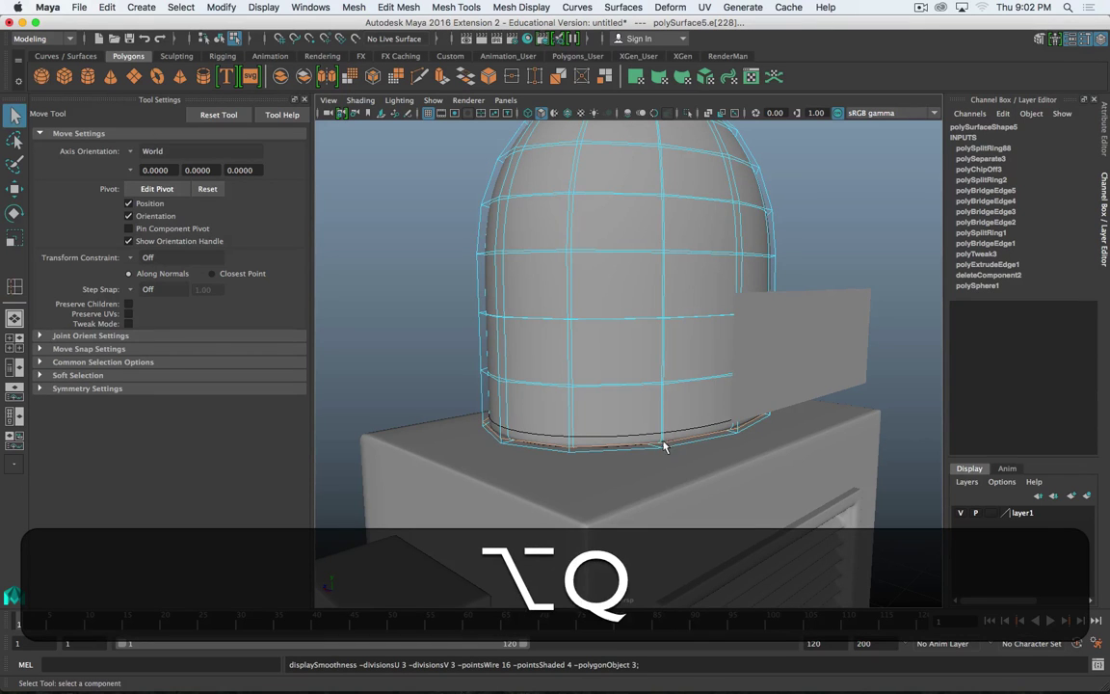
{"action": "right_click_drag", "start_coordinate": [622, 312], "coordinate": [665, 294]}
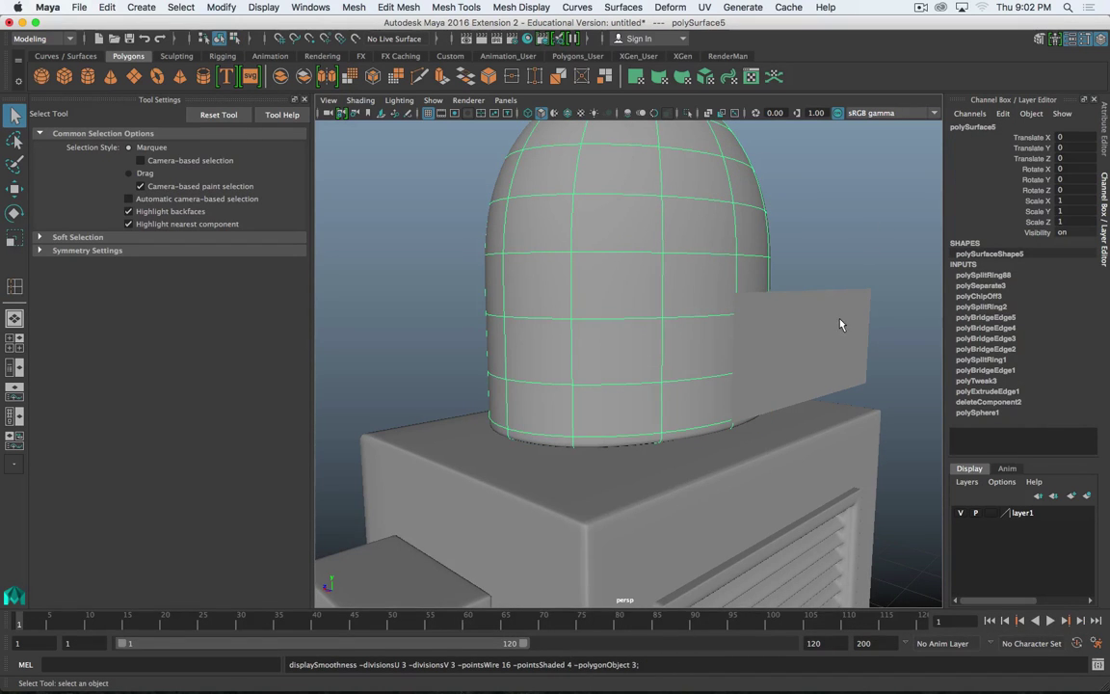
- Select the smoothed head and make it a live surface
{"action": "mouse_move", "coordinate": [669, 309]}
{"action": "left_mouse_down", "text": "alt"}
{"action": "mouse_move", "coordinate": [743, 298]}
{"action": "mouse_move", "coordinate": [648, 311]}
{"action": "left_mouse_up", "text": "alt"}
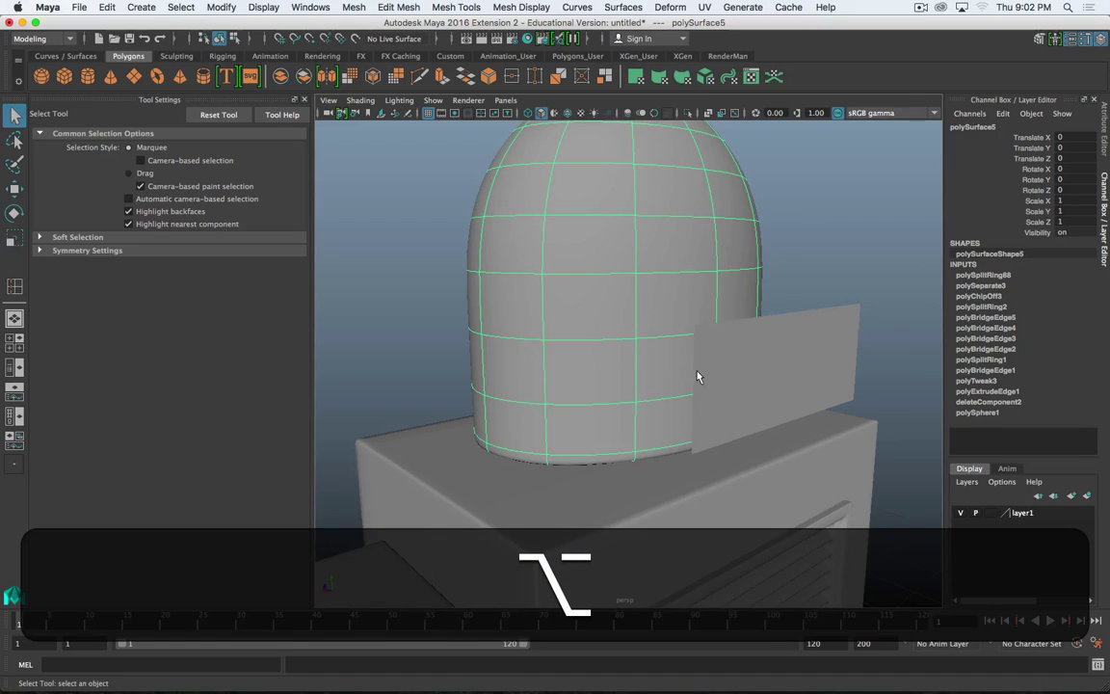
{"action": "scroll", "coordinate": [698, 377], "scroll_direction": "down", "scroll_amount": 3}
{"action": "key", "text": "w"}
{"action": "left_click", "coordinate": [748, 373]}
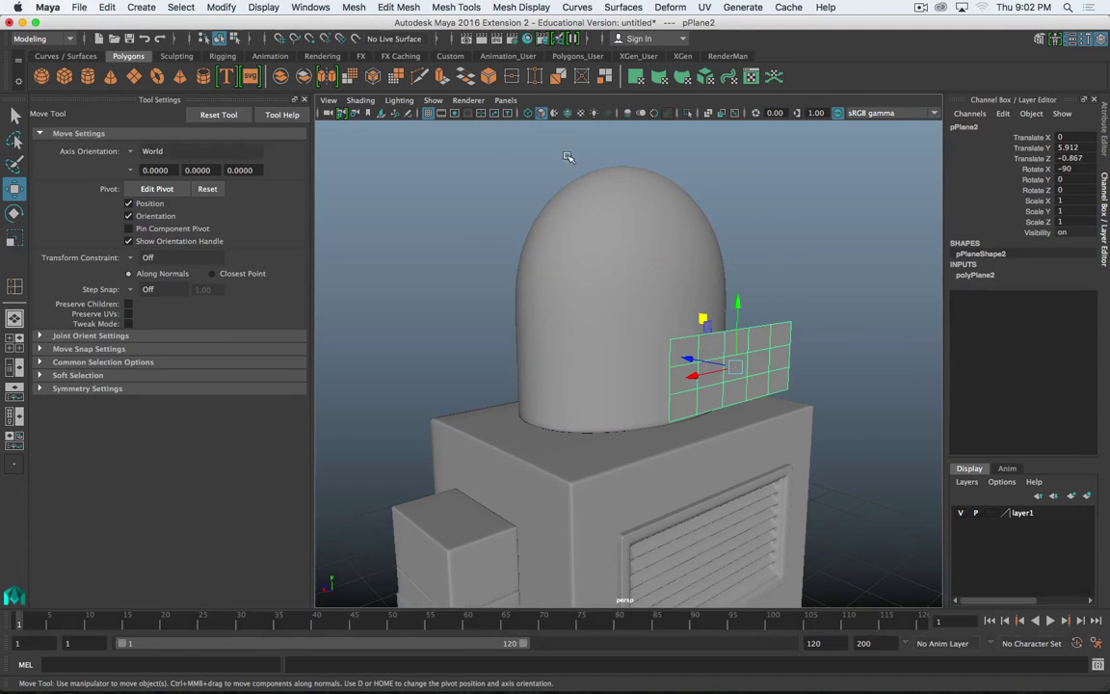
{"action": "left_click", "coordinate": [613, 273]}
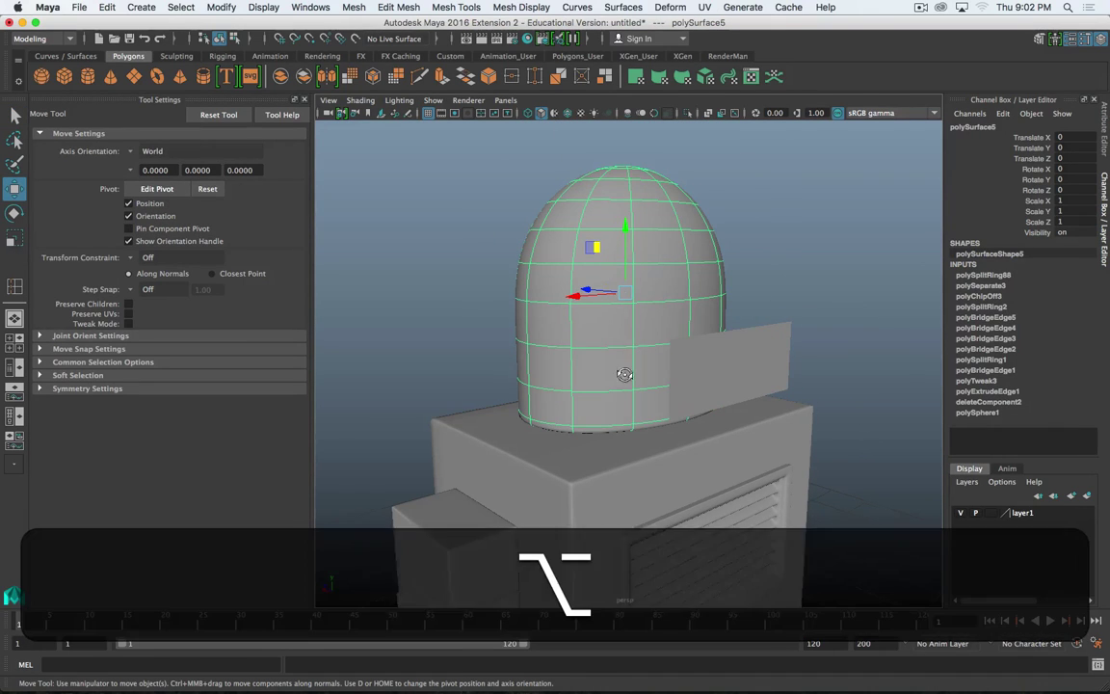
{"action": "left_click_drag", "start_coordinate": [625, 376], "coordinate": [595, 330], "text": "alt"}
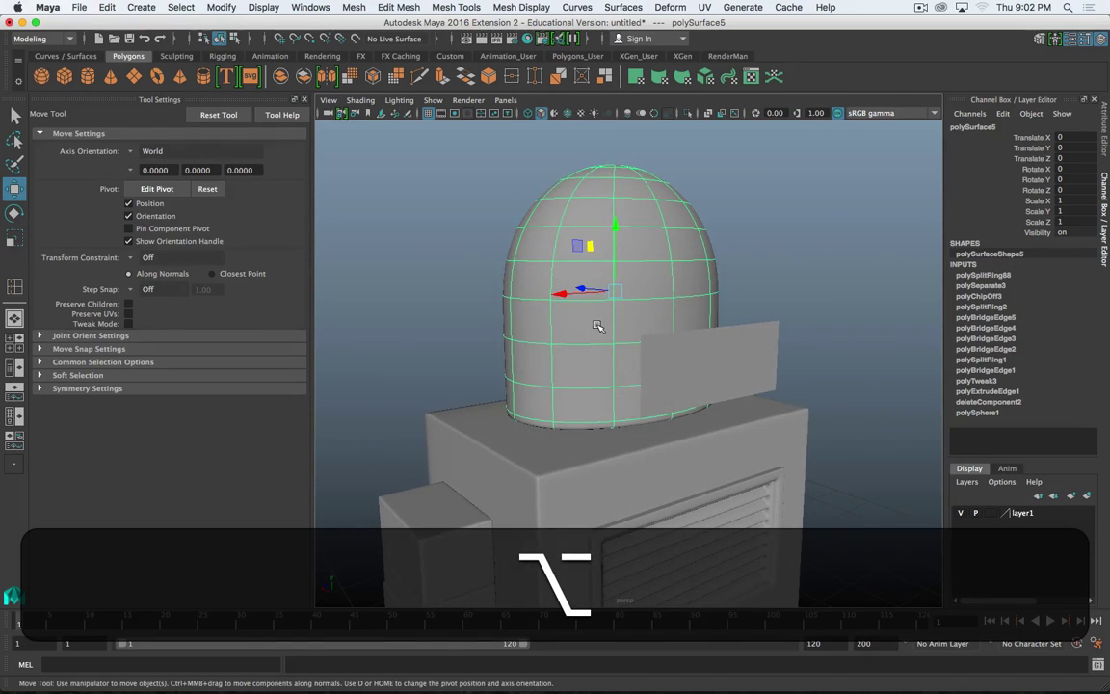
{"action": "key", "text": "q"}
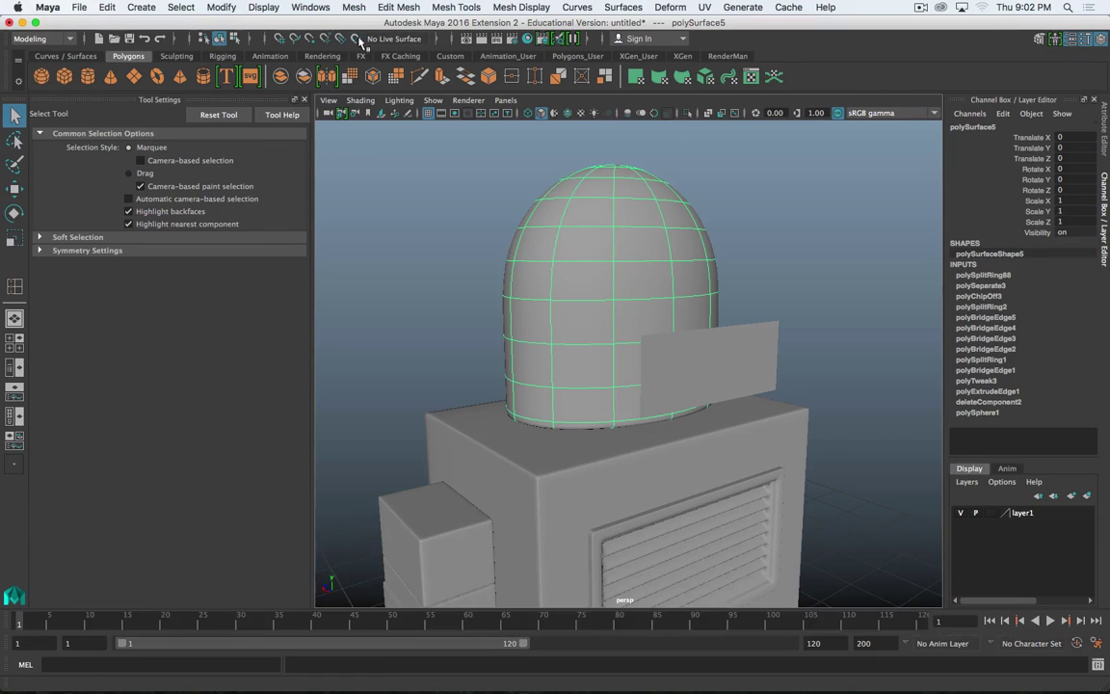
{"action": "left_click", "coordinate": [357, 38]}
- Scale the plane beside the head down to about 0.481 in X and Z, keeping Y at 1
{"action": "left_click", "coordinate": [705, 369]}
{"action": "mouse_move", "coordinate": [705, 369]}
{"action": "left_mouse_down", "text": "alt"}
{"action": "mouse_move", "coordinate": [664, 372]}
{"action": "mouse_move", "coordinate": [686, 376]}
{"action": "left_mouse_up", "text": "alt"}
{"action": "key", "text": "r"}
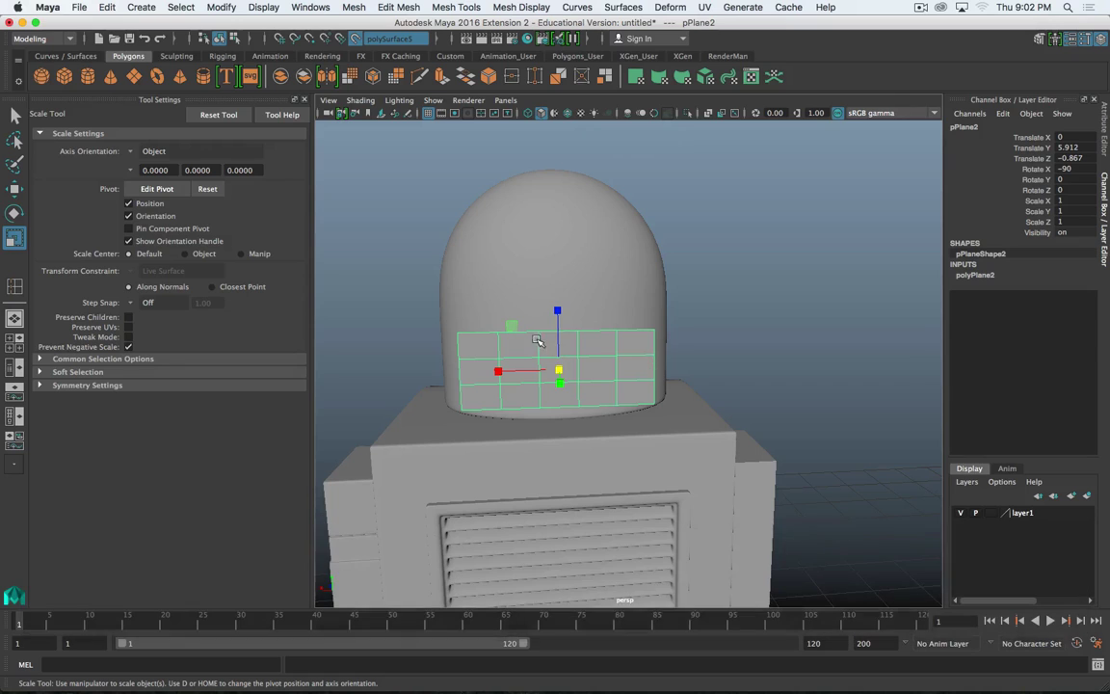
{"action": "left_click_drag", "start_coordinate": [509, 328], "coordinate": [595, 364]}
{"action": "scroll", "coordinate": [538, 351], "scroll_direction": "up", "scroll_amount": 6}
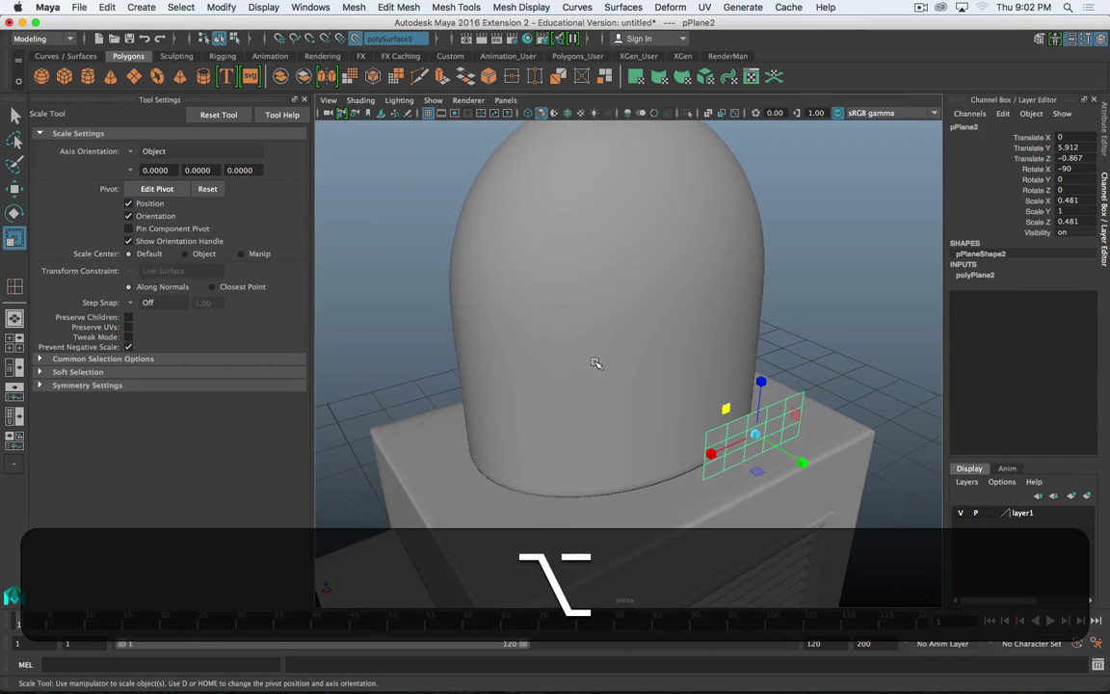
- Select all vertices of the small plane beside the head and move them onto the live head surface
{"action": "key", "text": "w"}
{"action": "right_click_drag", "start_coordinate": [787, 427], "coordinate": [750, 314]}
{"action": "left_click_drag", "start_coordinate": [849, 350], "coordinate": [641, 509]}
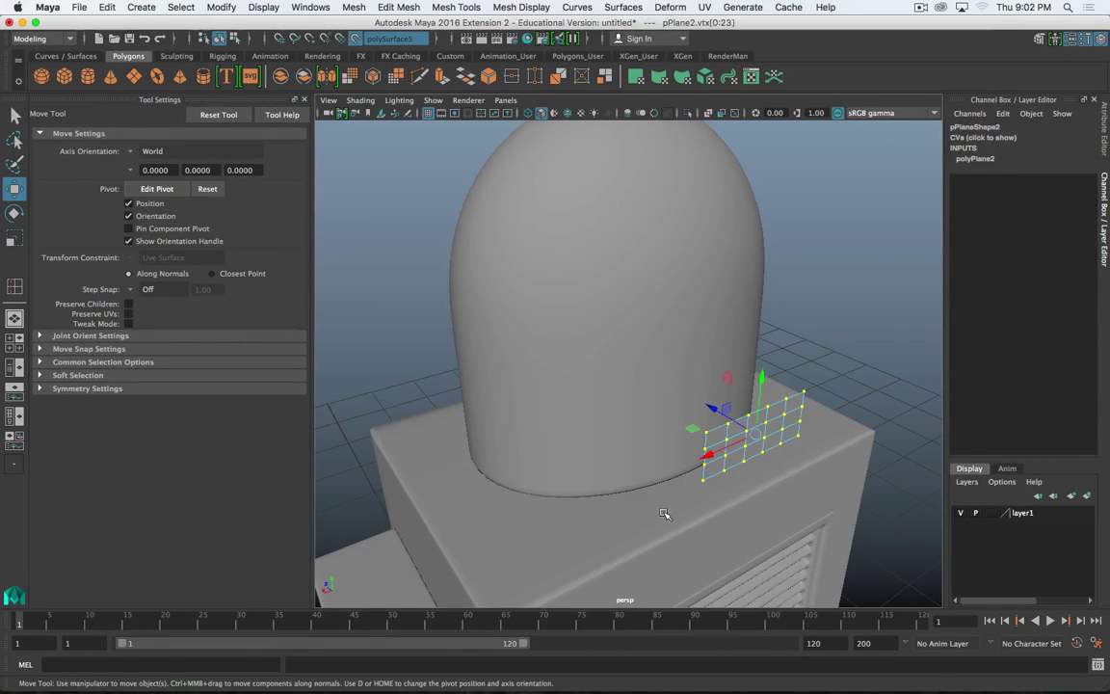
{"action": "left_click_drag", "start_coordinate": [723, 416], "coordinate": [687, 426]}
{"action": "key", "text": "super+period"}
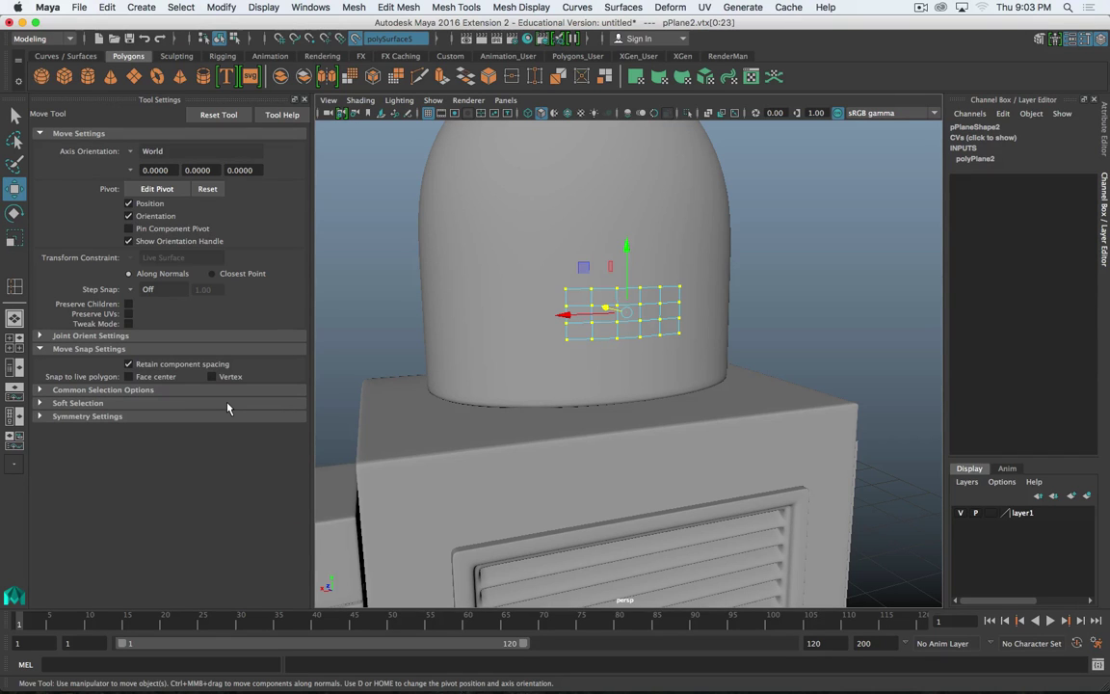
- Try to slide all the plane's vertices along the live head surface, and undo the move
{"action": "right_click_drag", "start_coordinate": [370, 317], "coordinate": [450, 320], "text": "alt"}
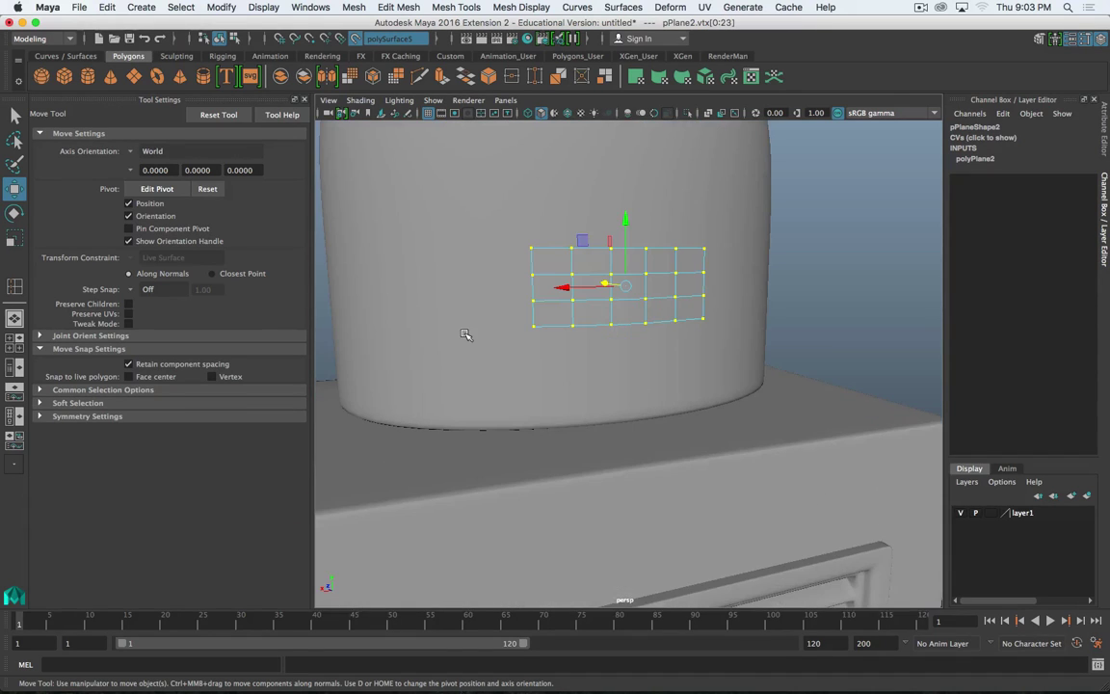
{"action": "left_click_drag", "start_coordinate": [460, 339], "coordinate": [666, 352], "text": "alt"}
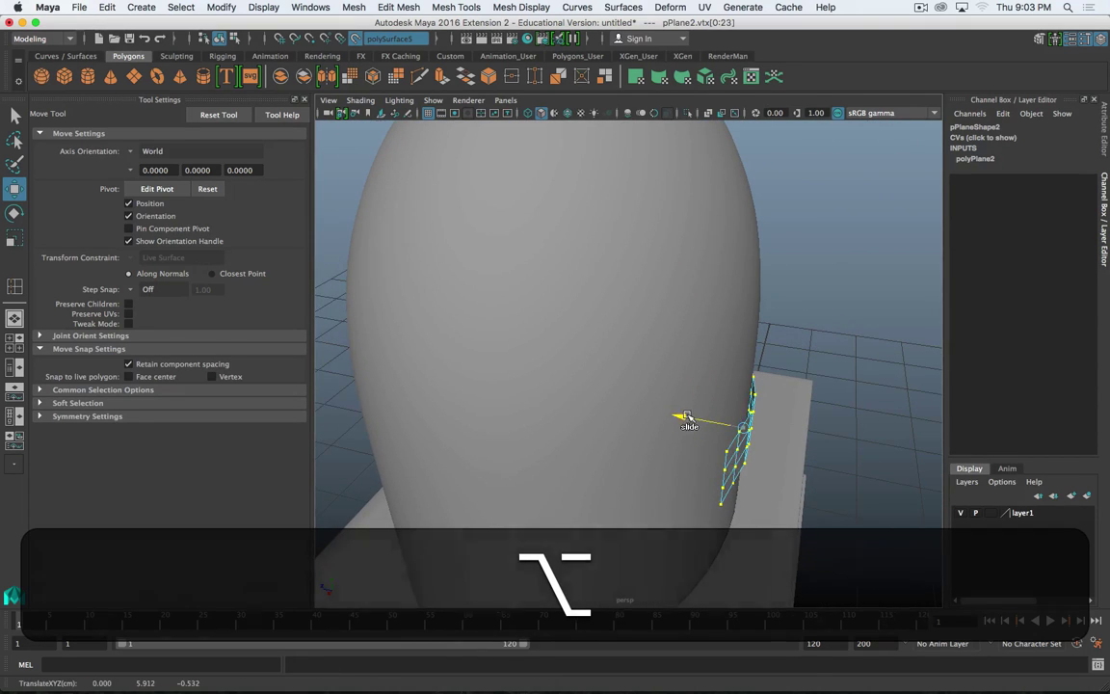
{"action": "left_click_drag", "start_coordinate": [690, 403], "coordinate": [505, 279]}
{"action": "key", "text": "z"}
{"action": "scroll", "coordinate": [695, 393], "scroll_direction": "up", "scroll_amount": 5, "text": "alt"}
- Try to move a single column of the plane's vertices on the head surface, and undo it
{"action": "left_click", "coordinate": [669, 315]}
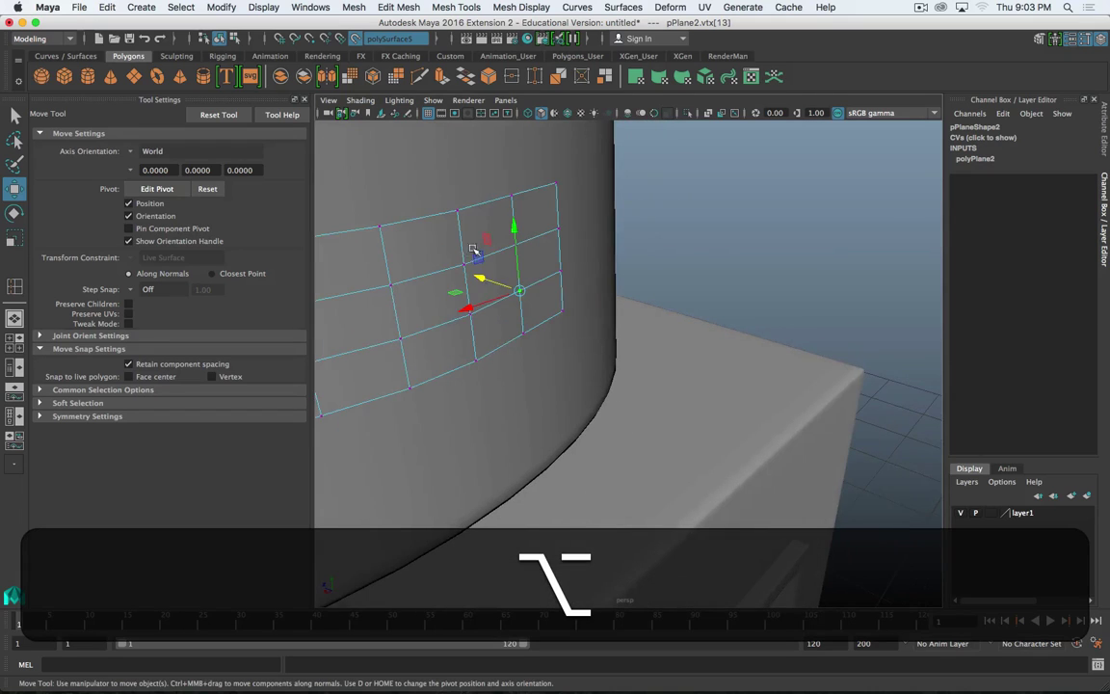
{"action": "left_click_drag", "start_coordinate": [404, 176], "coordinate": [495, 369]}
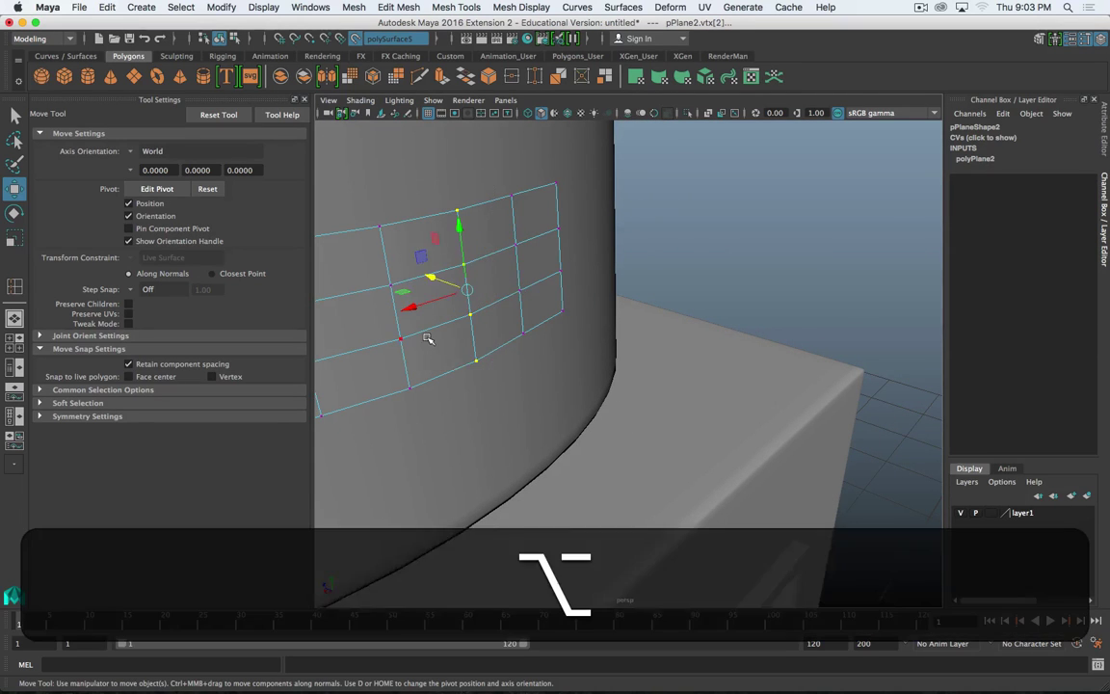
{"action": "left_click_drag", "start_coordinate": [429, 337], "coordinate": [502, 371], "text": "alt"}
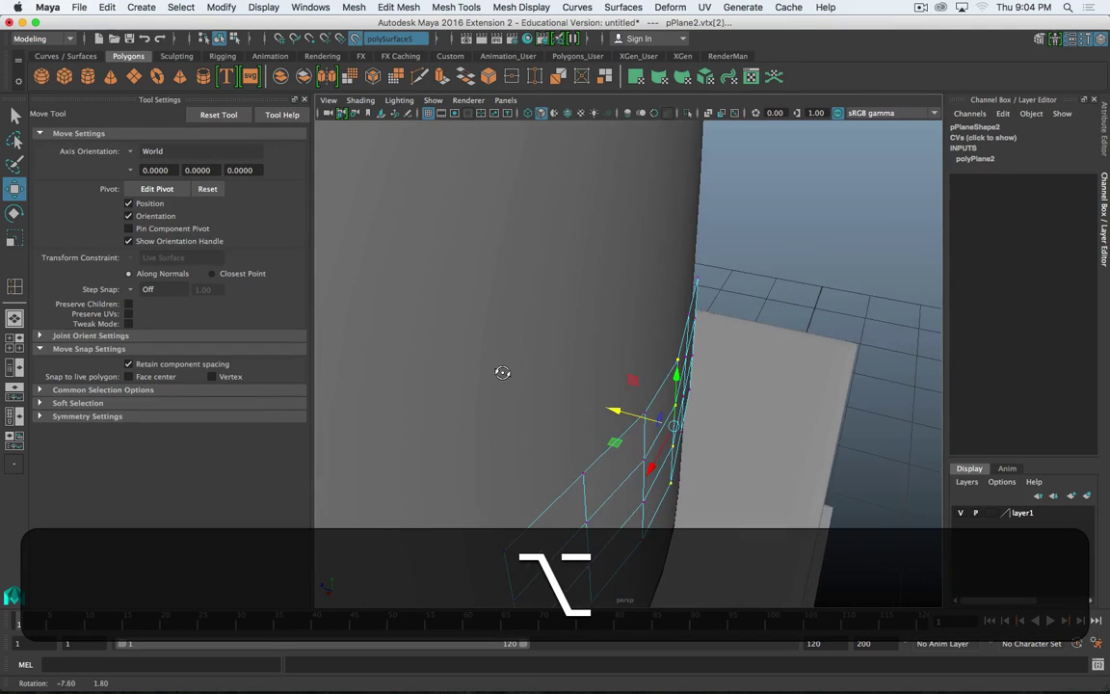
{"action": "key", "text": "z"}
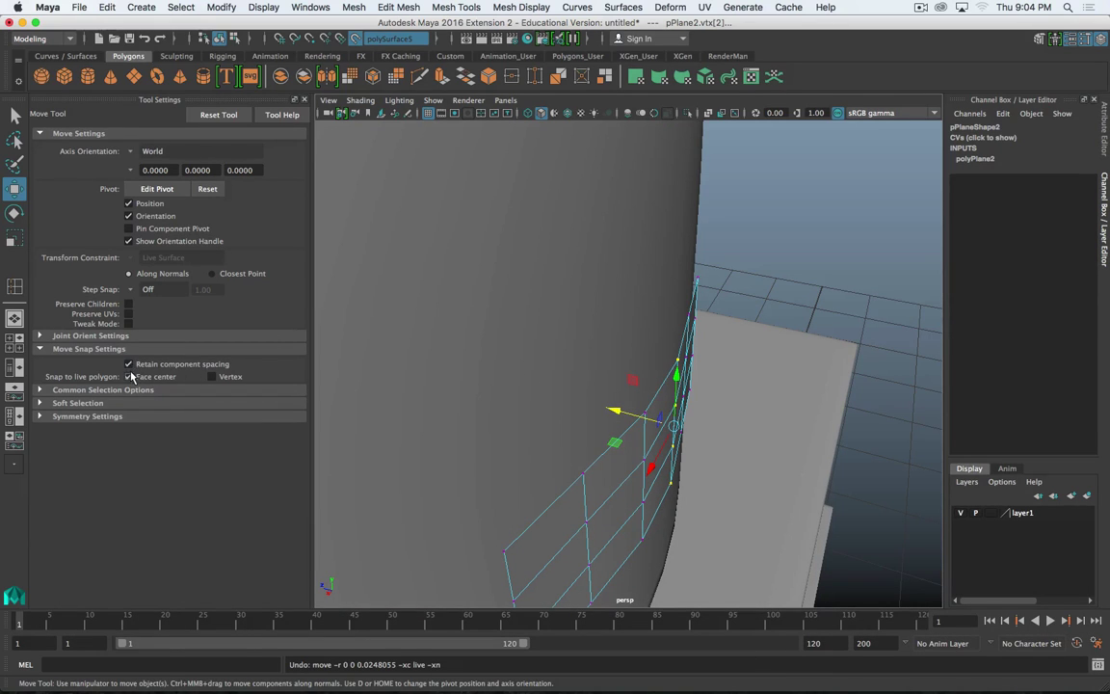
- Deselect the plane, turn off the live surface, and show the head without smoothing
{"action": "left_click_drag", "start_coordinate": [391, 379], "coordinate": [544, 338], "text": "alt"}
{"action": "left_click", "coordinate": [544, 338]}
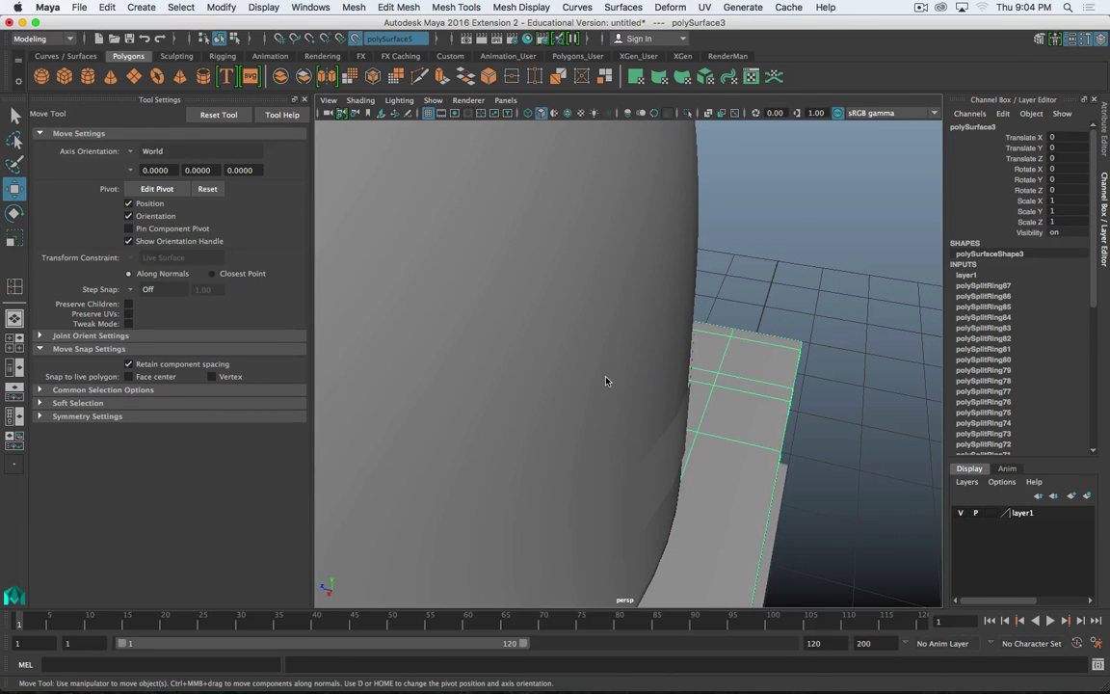
{"action": "left_click", "coordinate": [581, 295]}
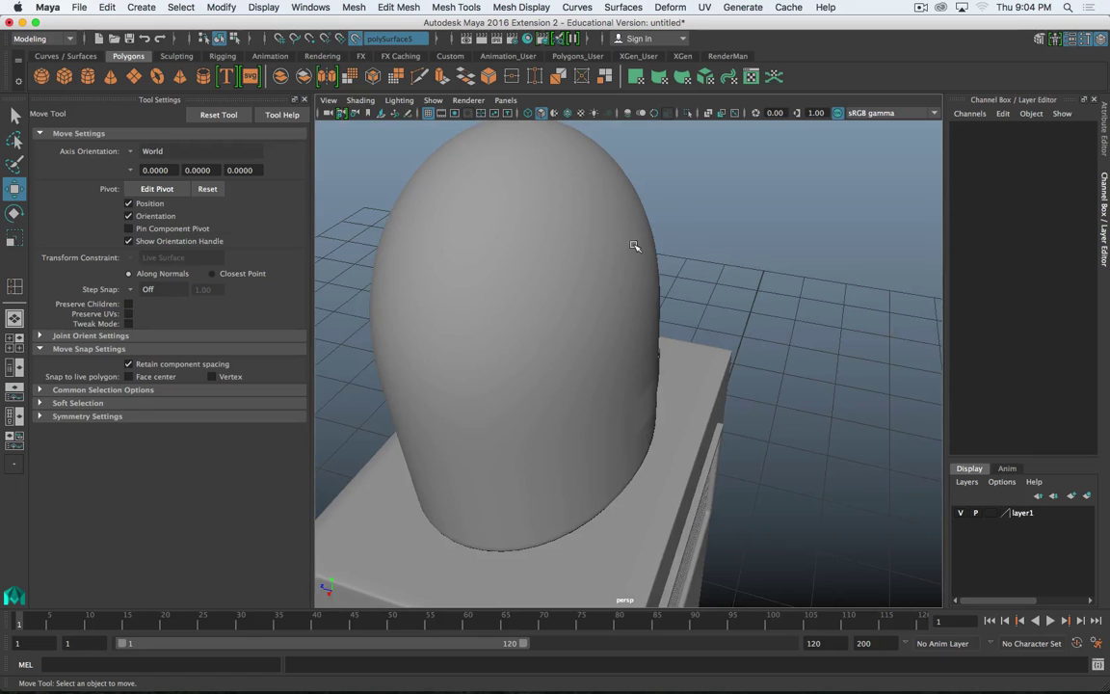
{"action": "left_click_drag", "start_coordinate": [510, 320], "coordinate": [456, 297], "text": "alt"}
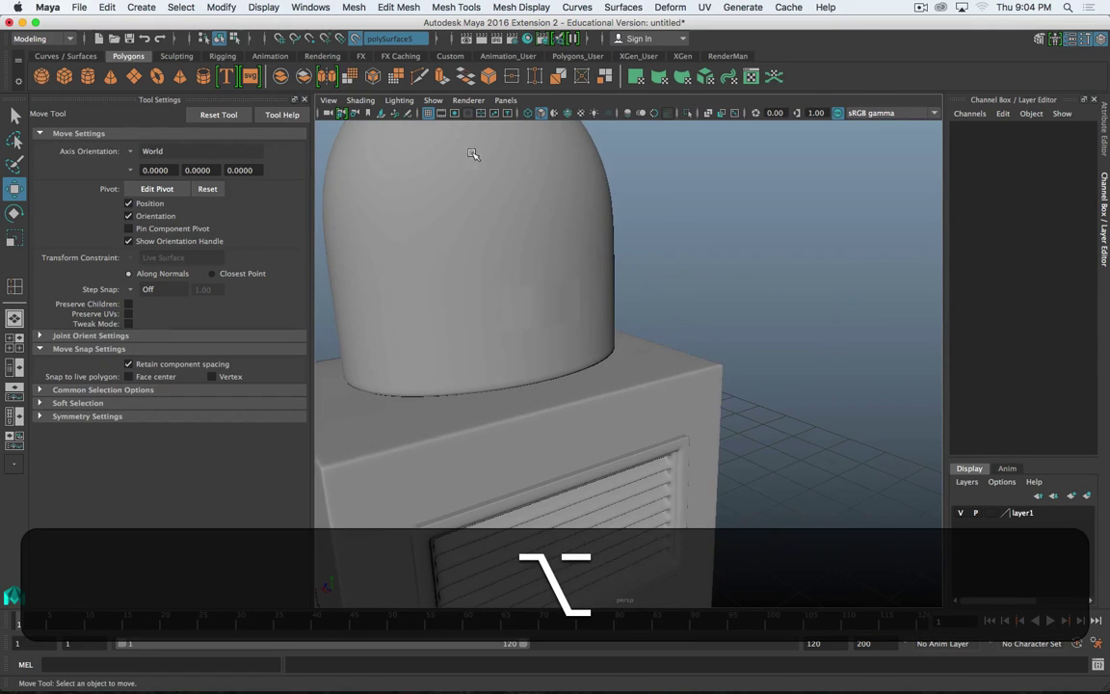
{"action": "left_click", "coordinate": [356, 38]}
{"action": "left_click", "coordinate": [511, 185]}
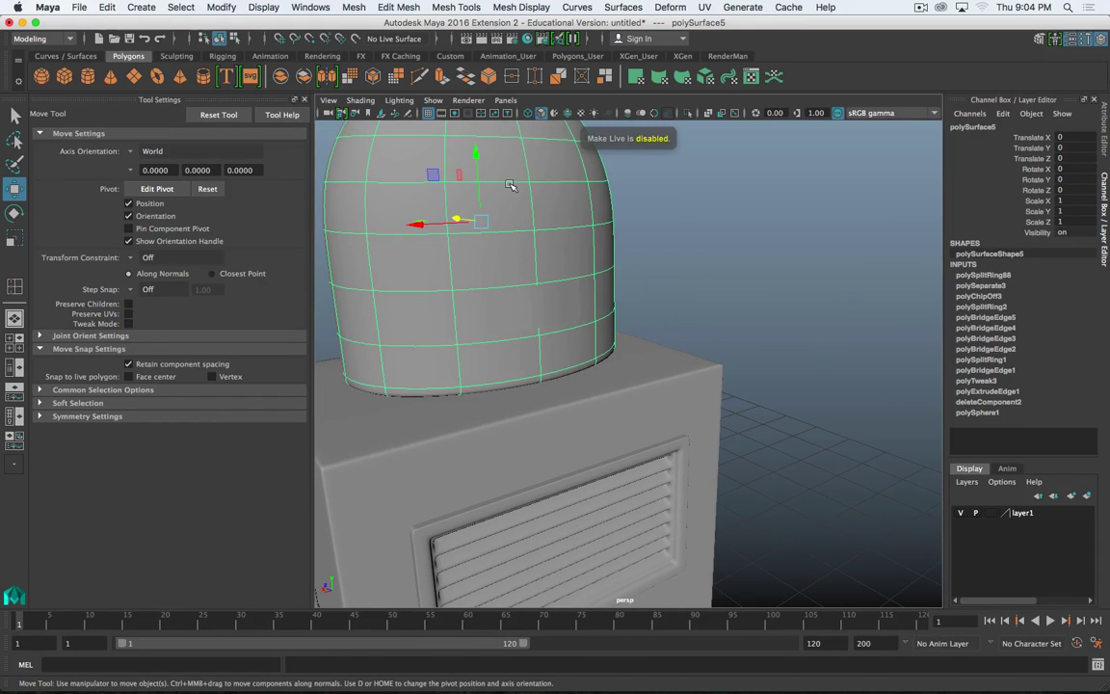
{"action": "left_click_drag", "start_coordinate": [583, 222], "coordinate": [621, 230], "text": "alt"}
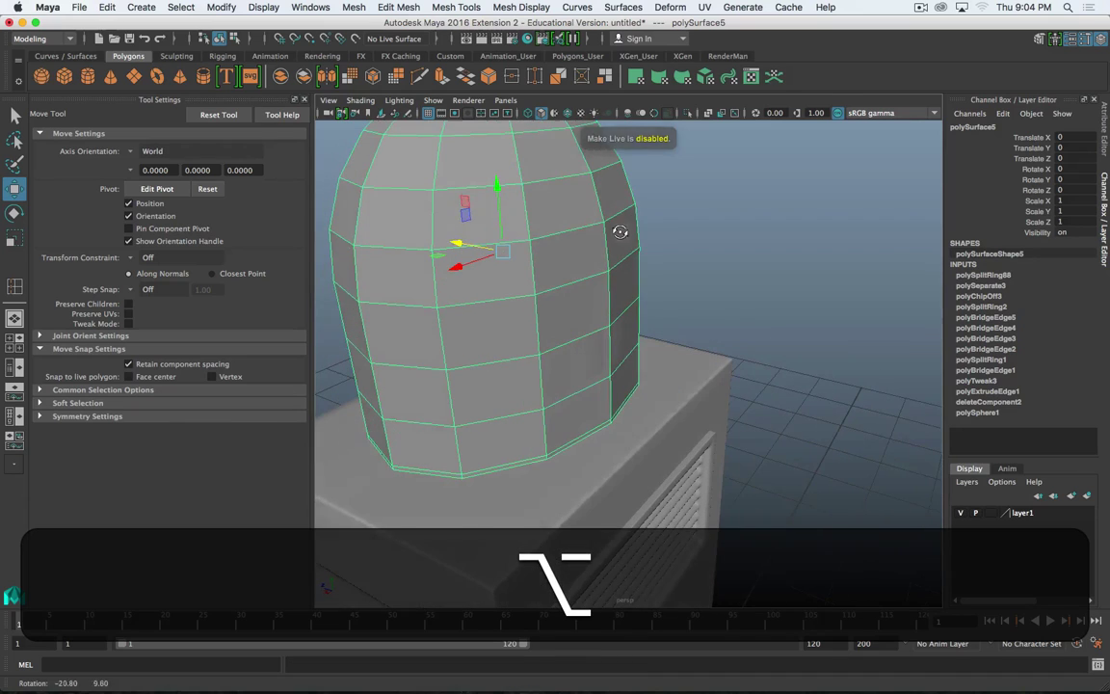
- Select the plane that is partly embedded in the head's surface as an object
{"action": "left_click", "coordinate": [604, 357]}
{"action": "left_click", "coordinate": [591, 318]}
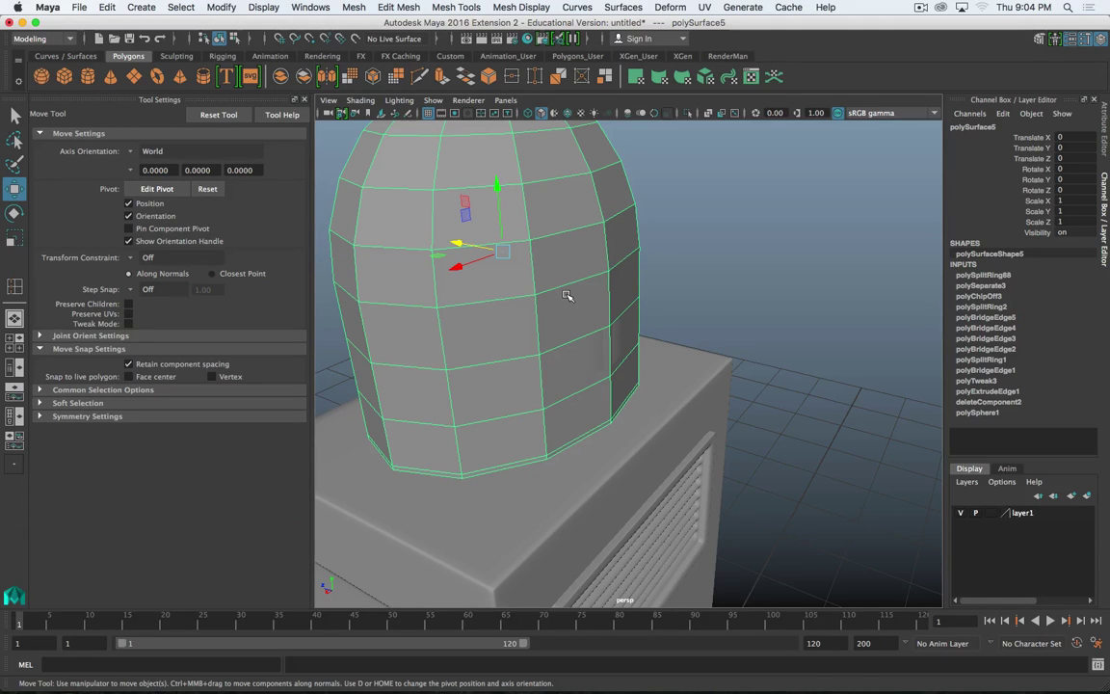
{"action": "left_click", "coordinate": [610, 348]}
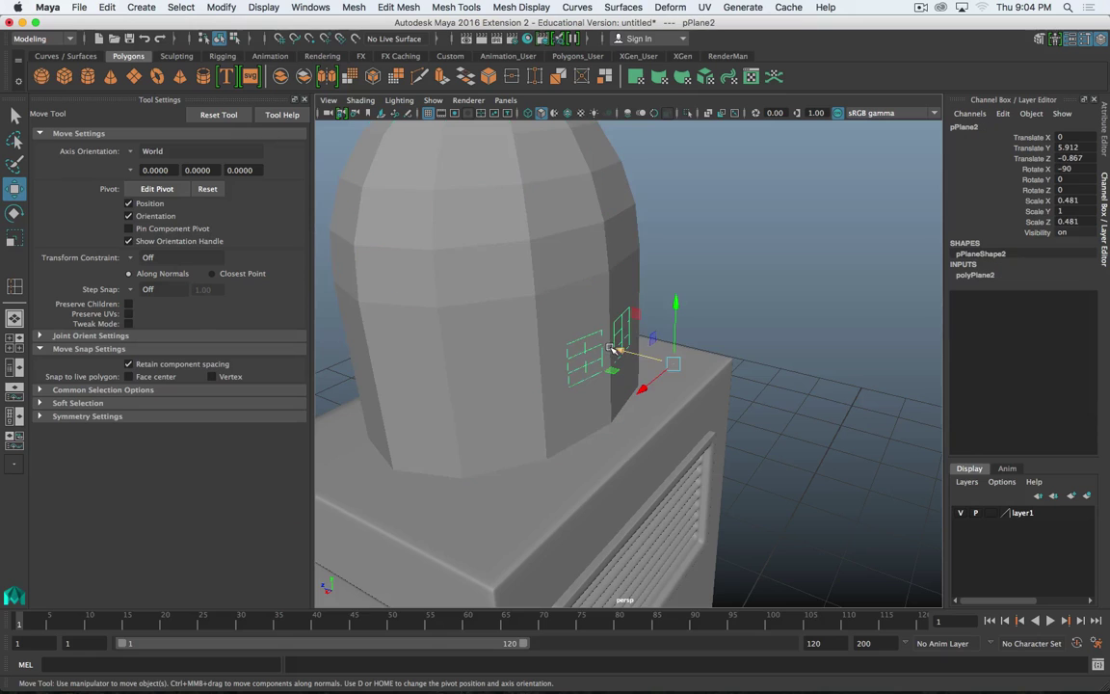
{"action": "left_click_drag", "start_coordinate": [610, 347], "coordinate": [539, 319], "text": "alt"}
{"action": "key", "text": "w"}
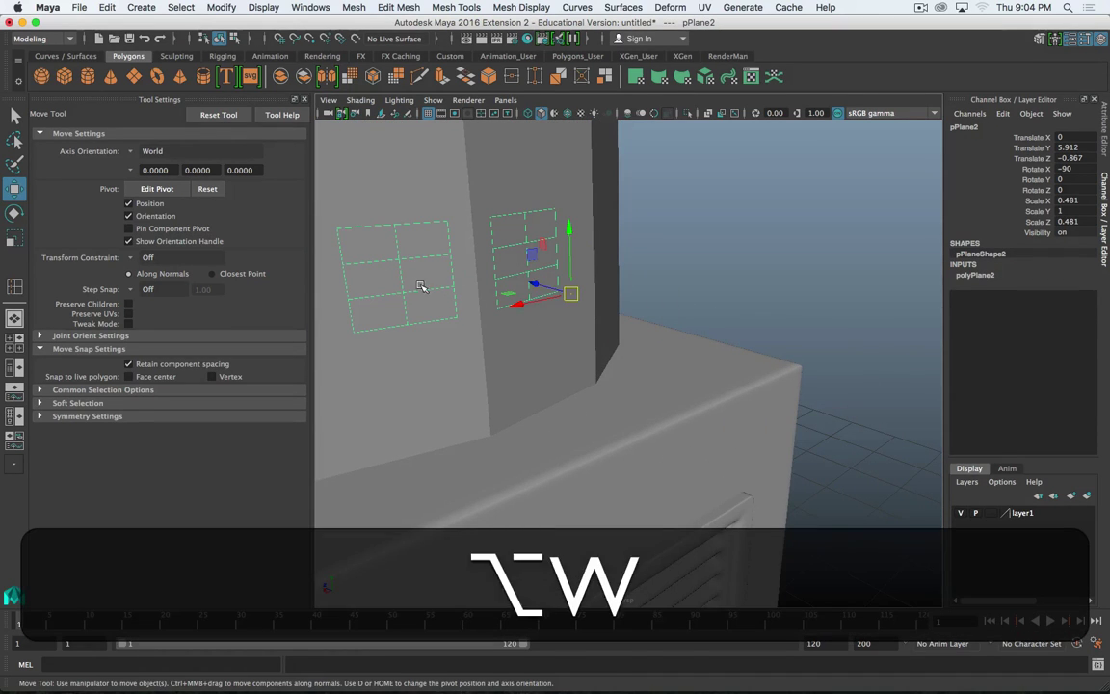
{"action": "left_click_drag", "start_coordinate": [424, 290], "coordinate": [581, 277], "text": "alt"}
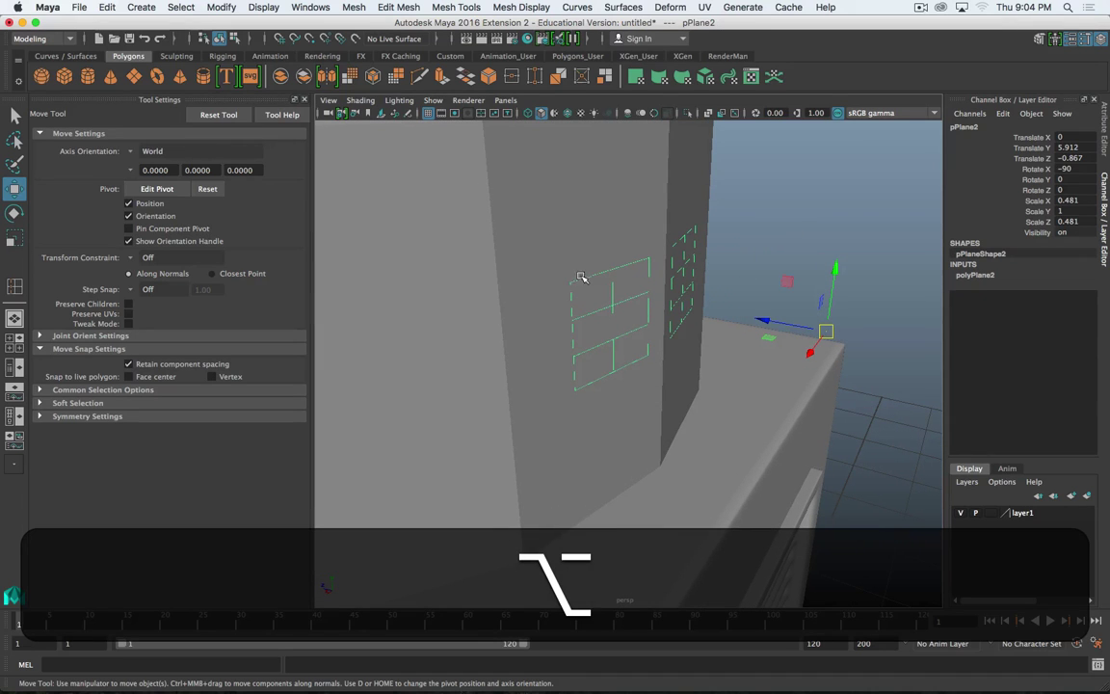
- Extrude all faces of the plane and pull them outward along Z in front of the head
{"action": "right_click_drag", "start_coordinate": [628, 295], "coordinate": [570, 383]}
{"action": "double_click", "coordinate": [631, 330]}
{"action": "key", "text": "w"}
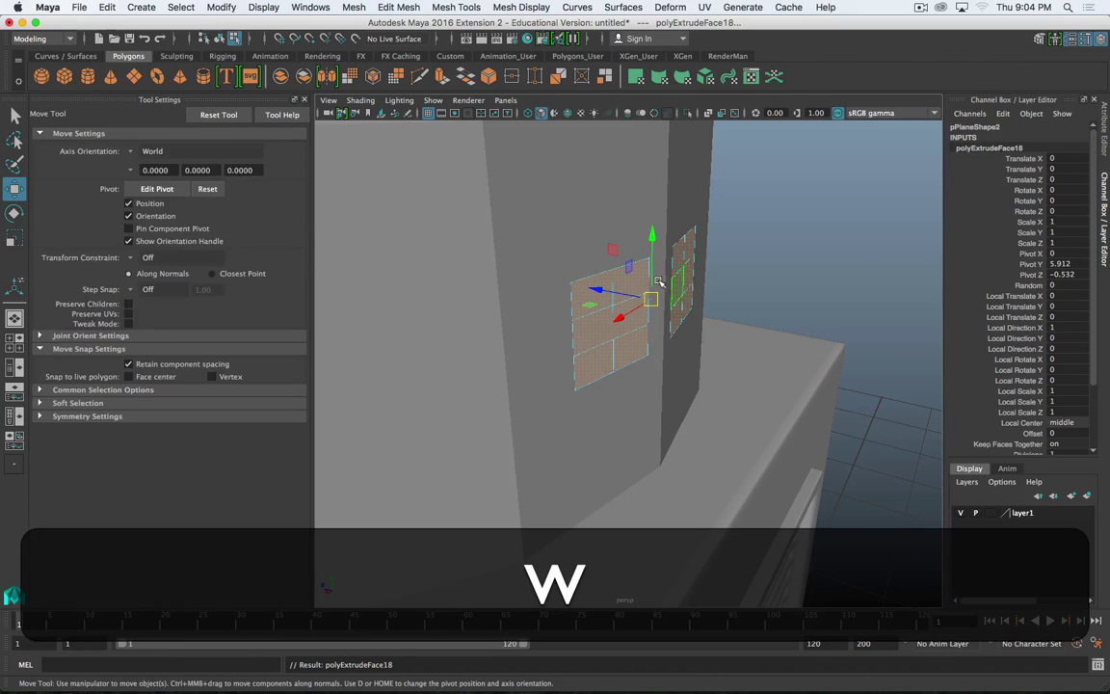
{"action": "left_click_drag", "start_coordinate": [590, 286], "coordinate": [667, 334]}
{"action": "scroll", "coordinate": [599, 347], "scroll_direction": "up", "scroll_amount": 3}
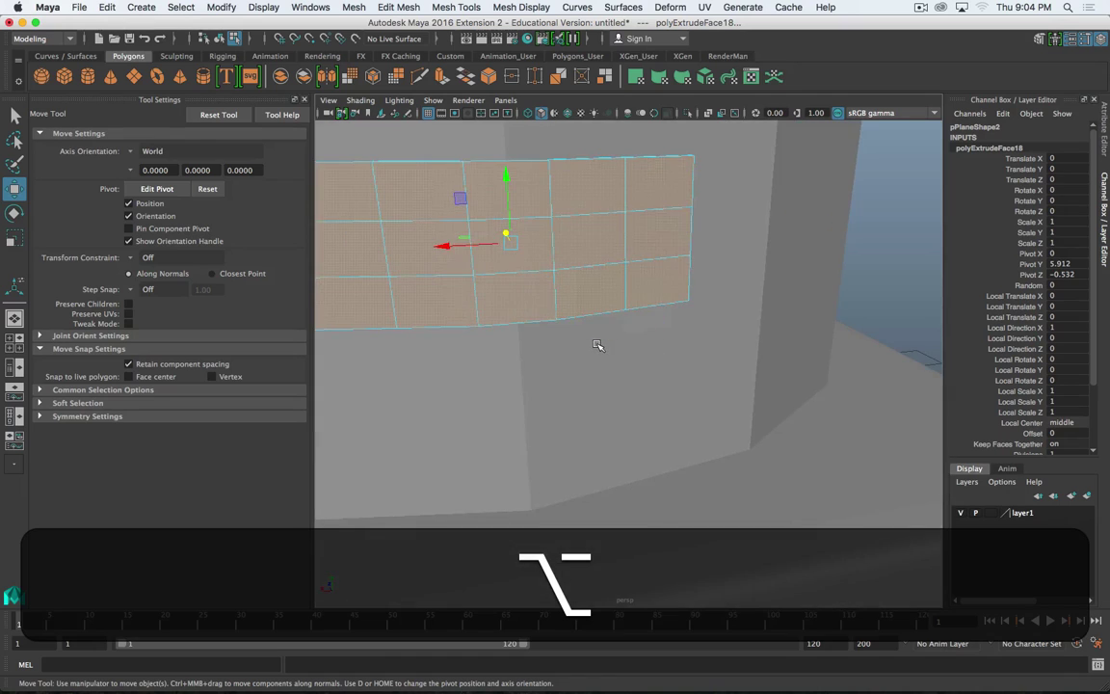
{"action": "scroll", "coordinate": [598, 341], "scroll_direction": "down", "scroll_amount": 8}
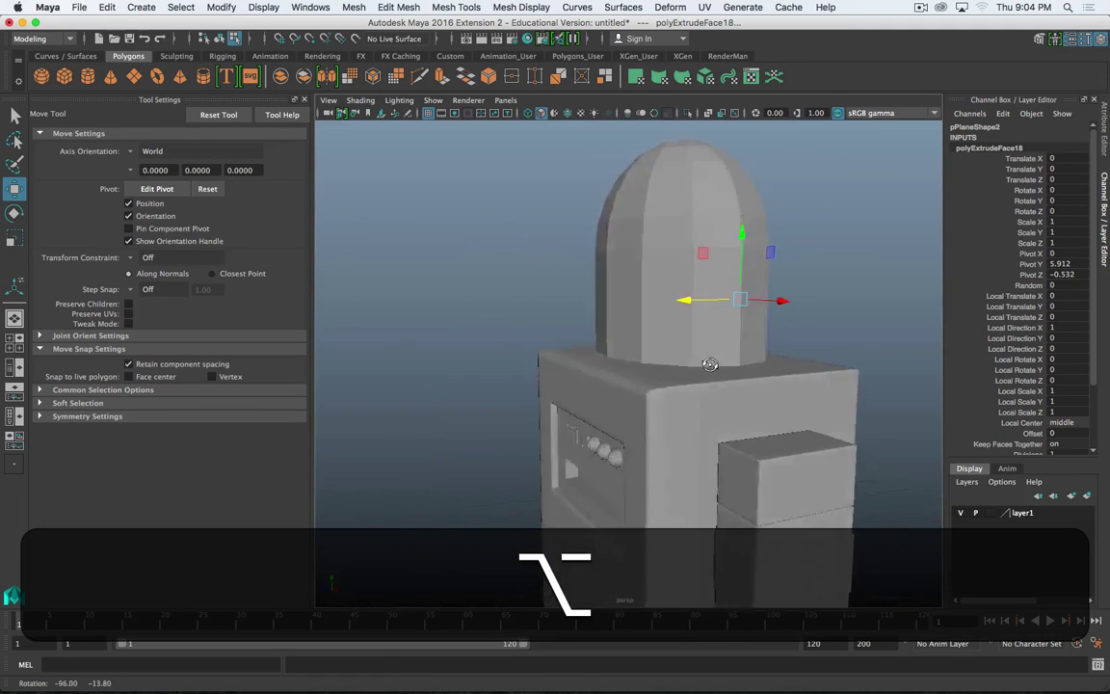
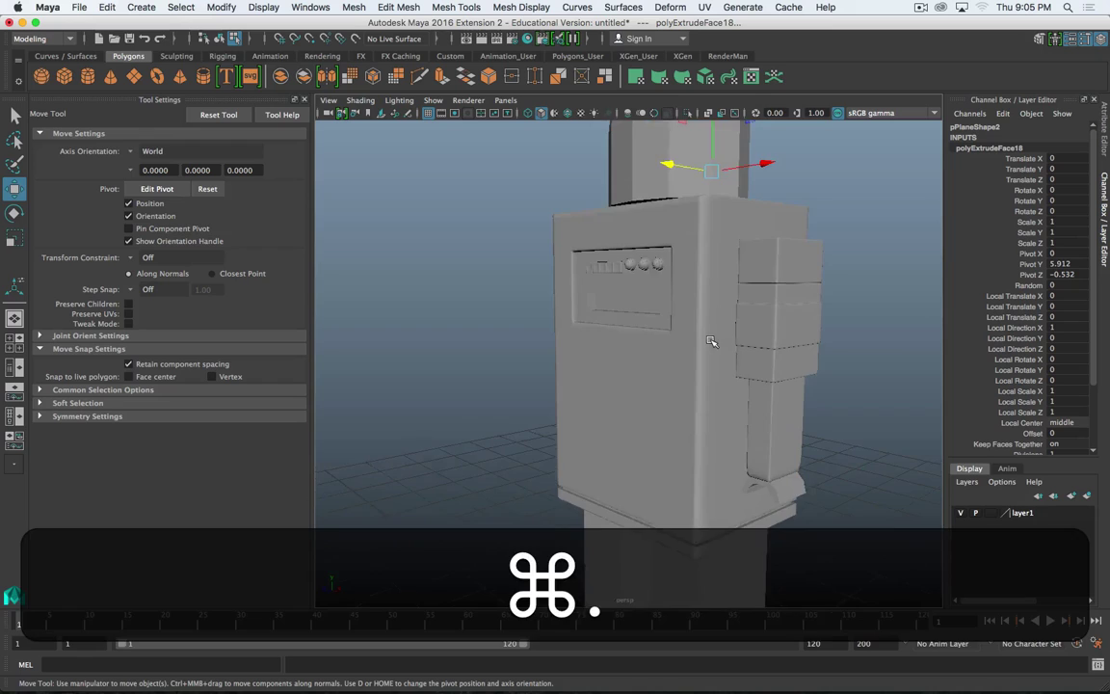
- Insert two vertical edge loops on the torso's arm side, one close to each corner, and return to the Select tool
{"action": "middle_click_drag", "start_coordinate": [711, 341], "coordinate": [674, 257], "text": "alt"}
{"action": "left_click_drag", "start_coordinate": [674, 257], "coordinate": [698, 299], "text": "alt"}
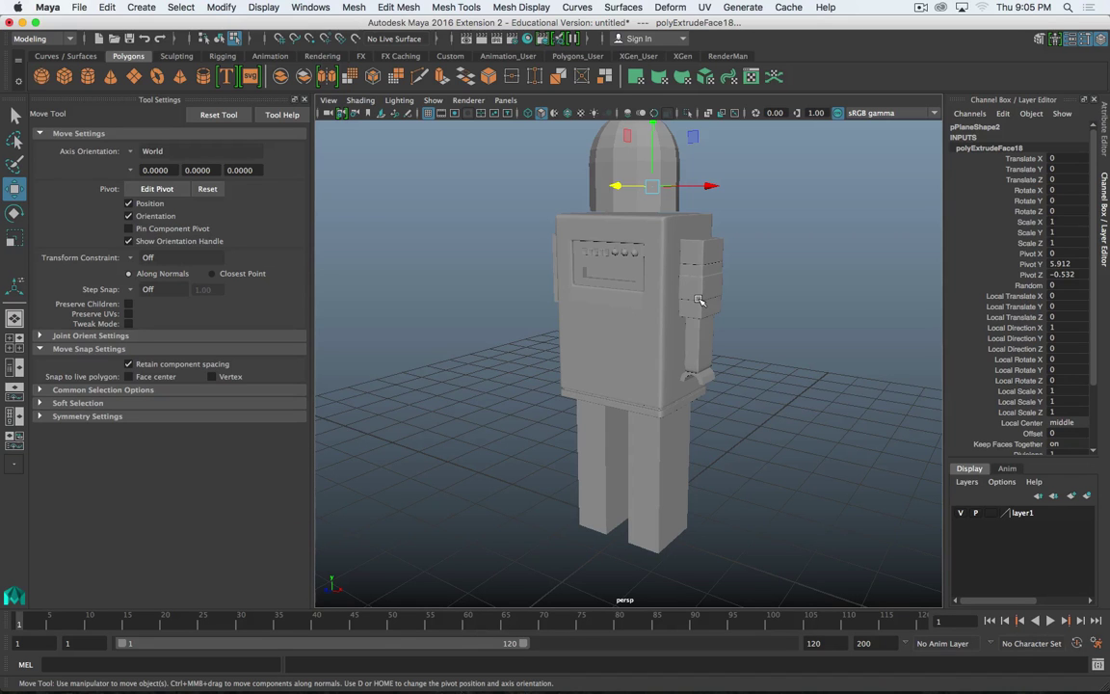
{"action": "left_click_drag", "start_coordinate": [700, 301], "coordinate": [610, 260], "text": "alt"}
{"action": "right_click_drag", "start_coordinate": [611, 260], "coordinate": [612, 288]}
{"action": "left_click_drag", "start_coordinate": [627, 292], "coordinate": [594, 212], "text": "alt"}
{"action": "right_click", "coordinate": [599, 203], "text": "shift"}
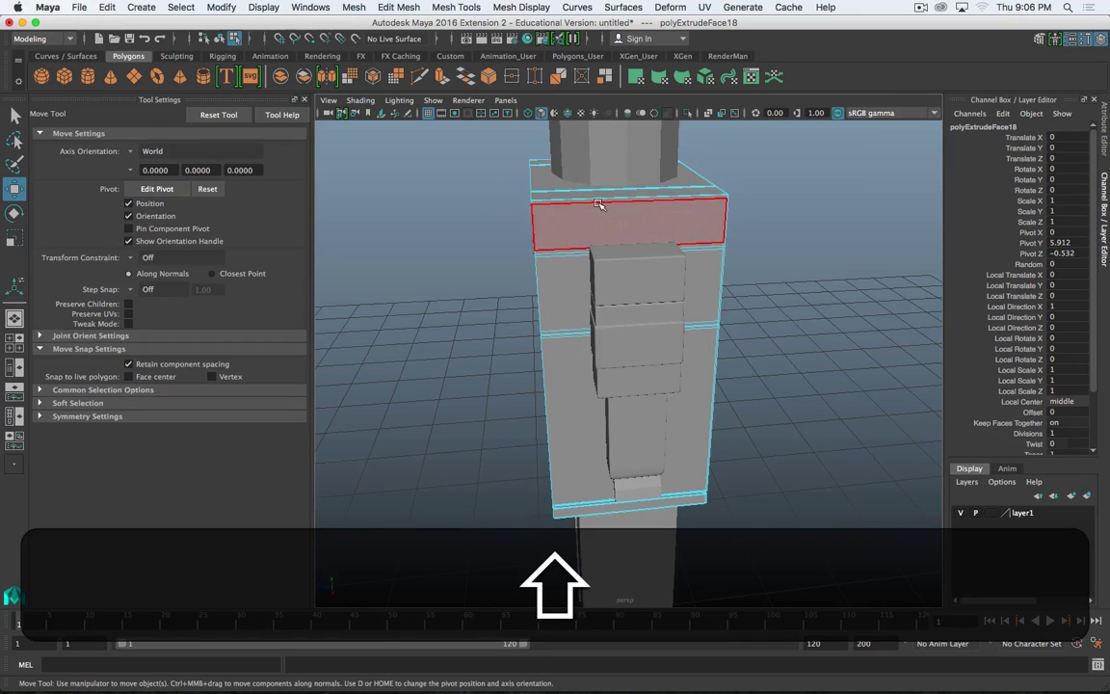
{"action": "right_click_drag", "start_coordinate": [599, 203], "coordinate": [577, 289]}
{"action": "right_click", "coordinate": [578, 199], "text": "shift"}
{"action": "left_click", "coordinate": [585, 199]}
{"action": "left_click_drag", "start_coordinate": [545, 197], "coordinate": [537, 198]}
{"action": "left_click", "coordinate": [726, 201]}
{"action": "left_click_drag", "start_coordinate": [621, 228], "coordinate": [719, 216], "text": "alt"}
{"action": "key", "text": "alt+q"}
- Examine the torso's edge loops up close and the robot's overall proportions
{"action": "scroll", "coordinate": [674, 262], "scroll_direction": "up", "scroll_amount": 3}
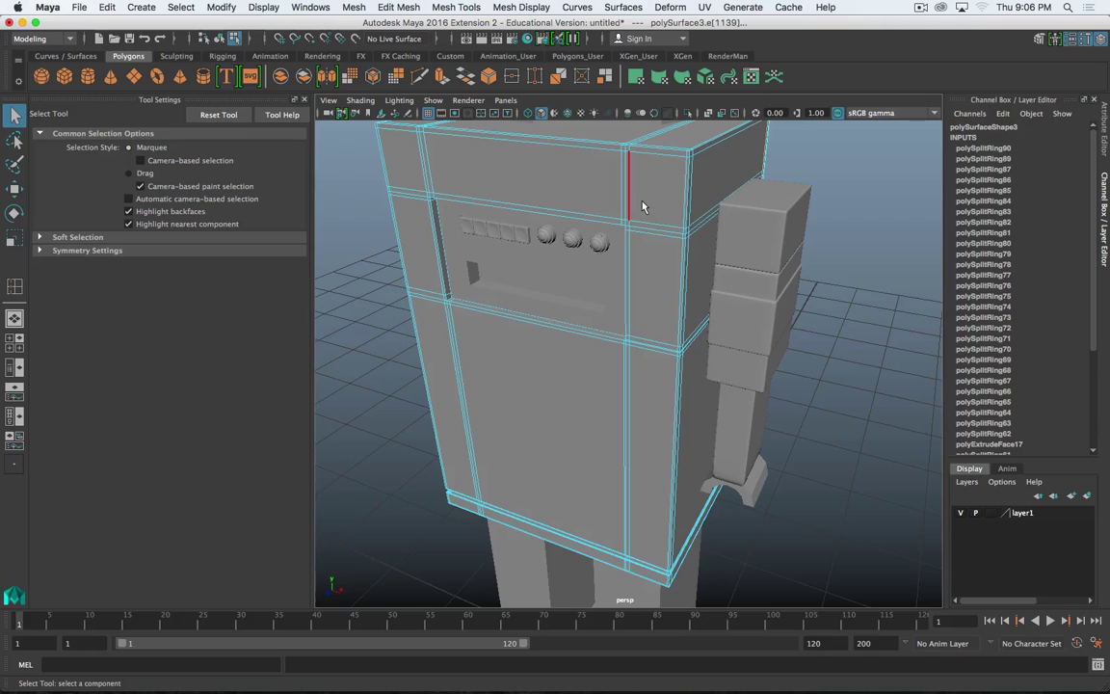
{"action": "key", "text": "q"}
{"action": "scroll", "coordinate": [660, 206], "scroll_direction": "down", "scroll_amount": 5}
{"action": "scroll", "coordinate": [661, 206], "scroll_direction": "up", "scroll_amount": 4}
{"action": "key", "text": "alt+q"}
{"action": "left_click_drag", "start_coordinate": [664, 231], "coordinate": [599, 233], "text": "alt"}
{"action": "scroll", "coordinate": [597, 289], "scroll_direction": "down", "scroll_amount": 3, "text": "alt"}
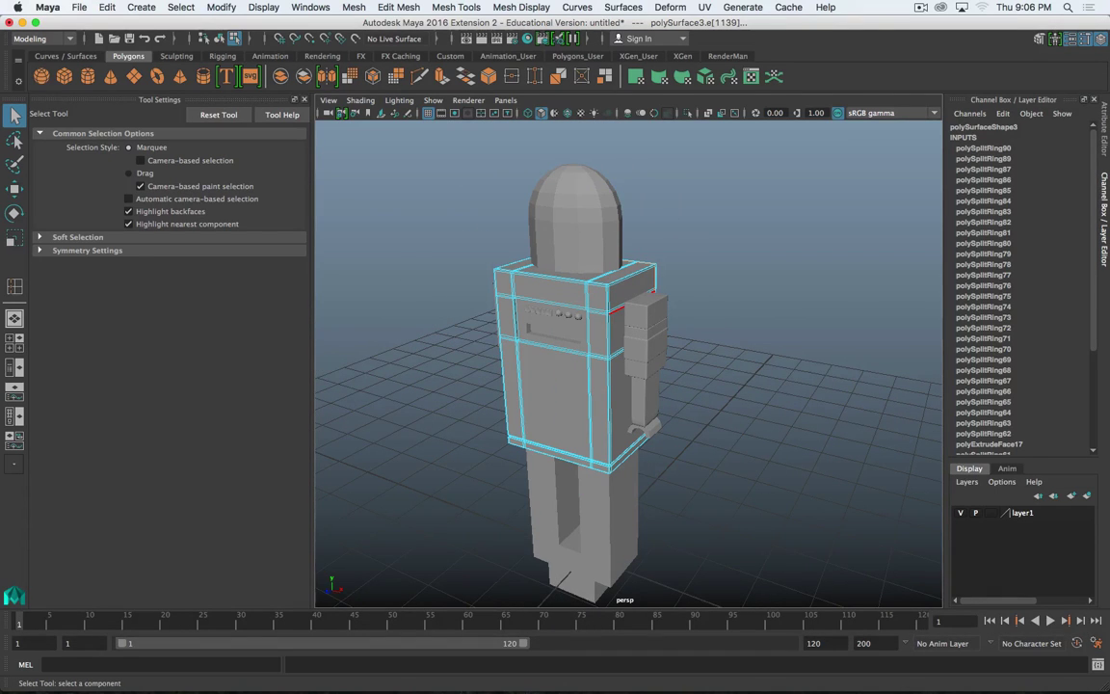
- Switch to Chrome and search Google Images for bolts
{"action": "key", "text": "super+Tab"}
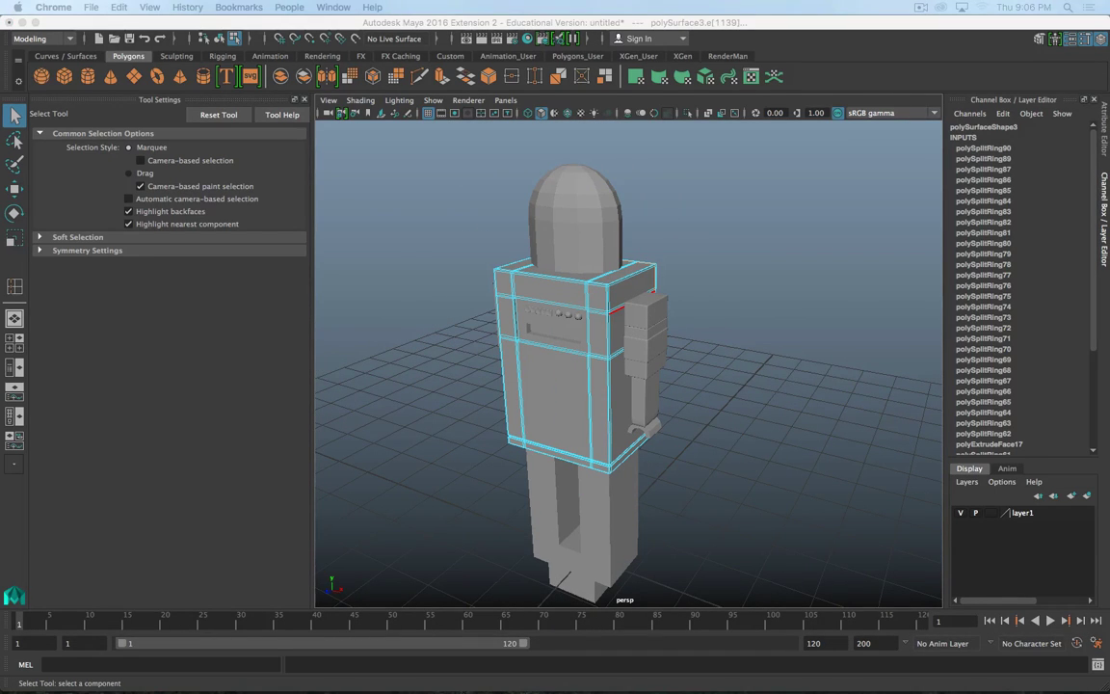
{"action": "key", "text": "Return"}
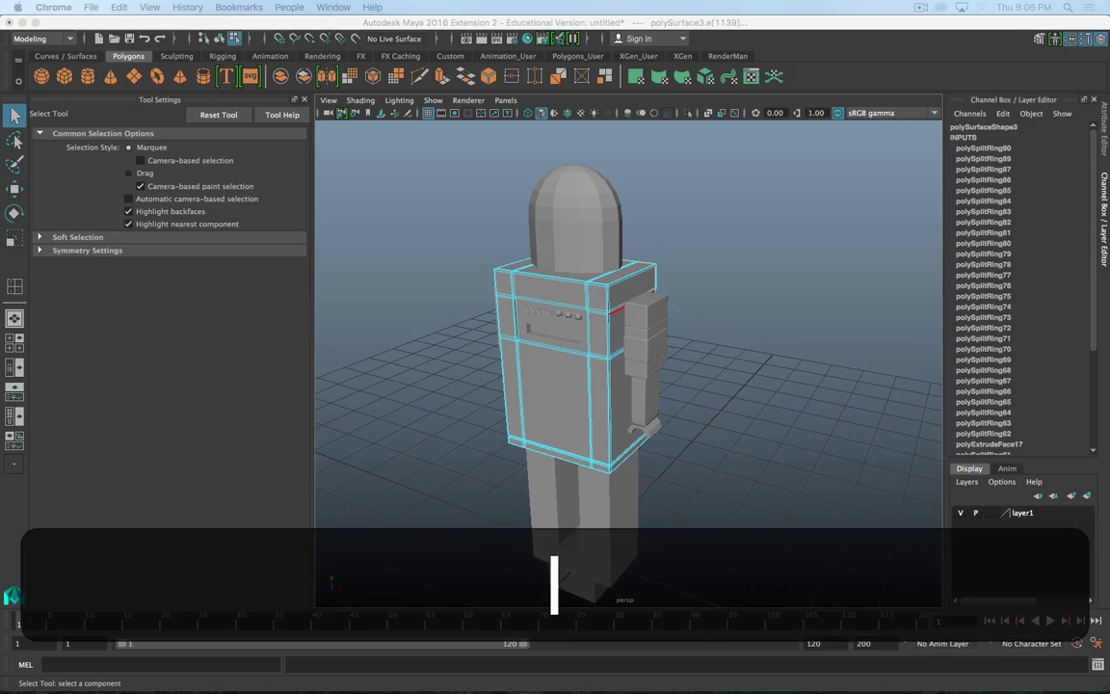
{"action": "left_click_drag", "start_coordinate": [0, 4], "coordinate": [714, 5]}
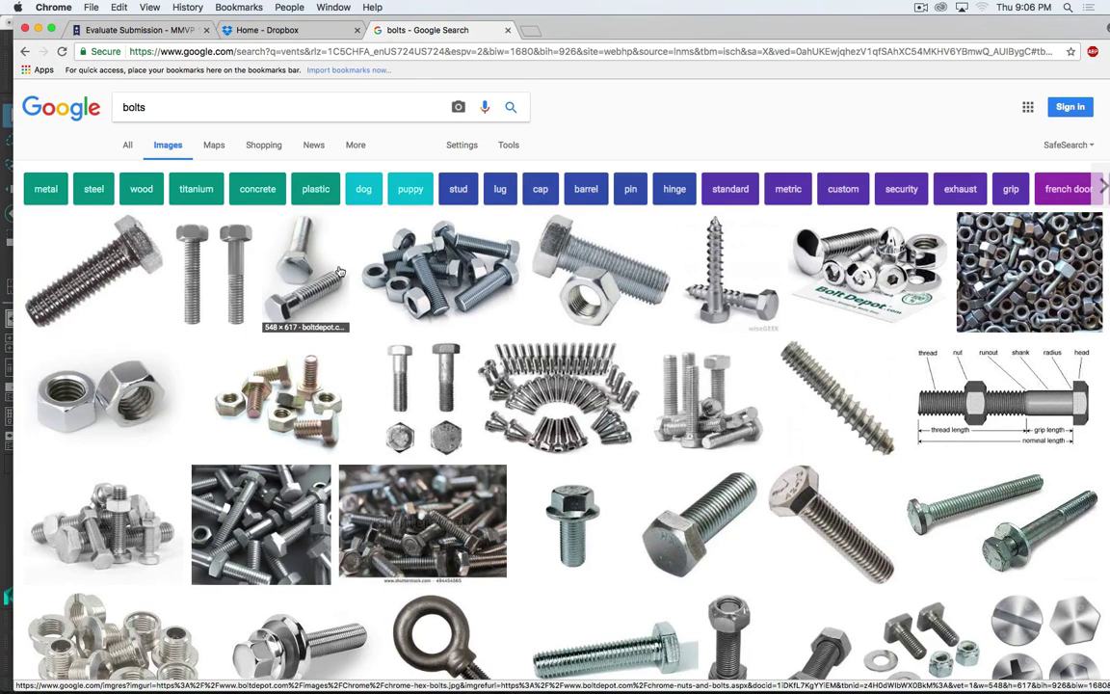
- Browse the bolt images for different head shapes and return to Maya
{"action": "scroll", "coordinate": [772, 405], "scroll_direction": "down", "scroll_amount": 2}
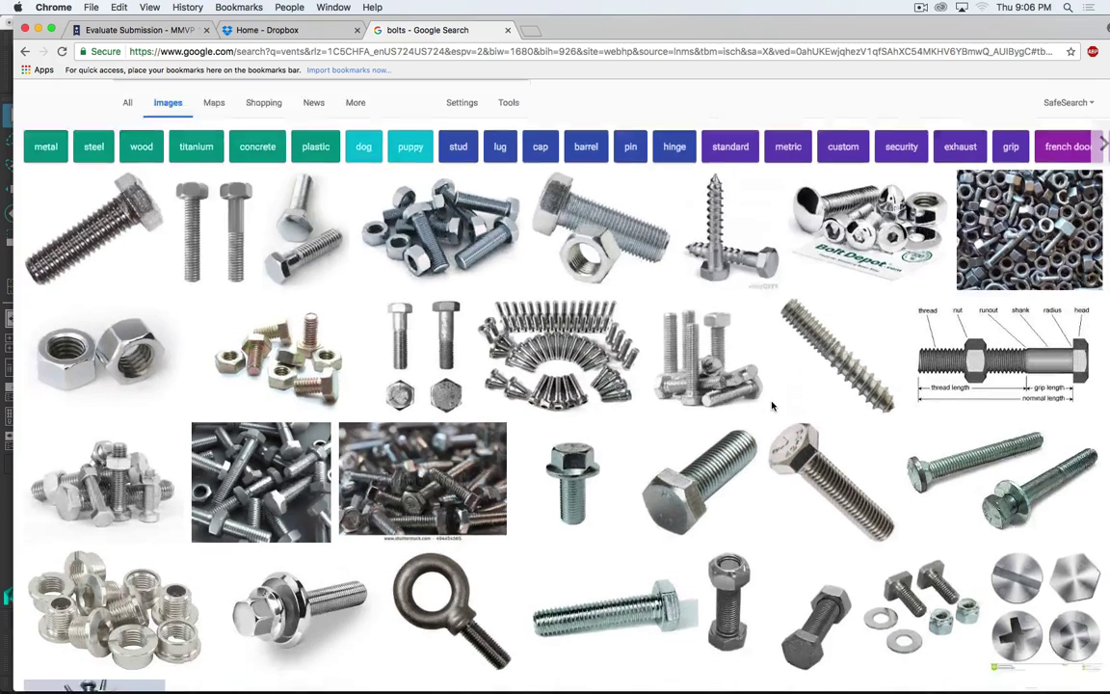
{"action": "scroll", "coordinate": [772, 406], "scroll_direction": "down", "scroll_amount": 10}
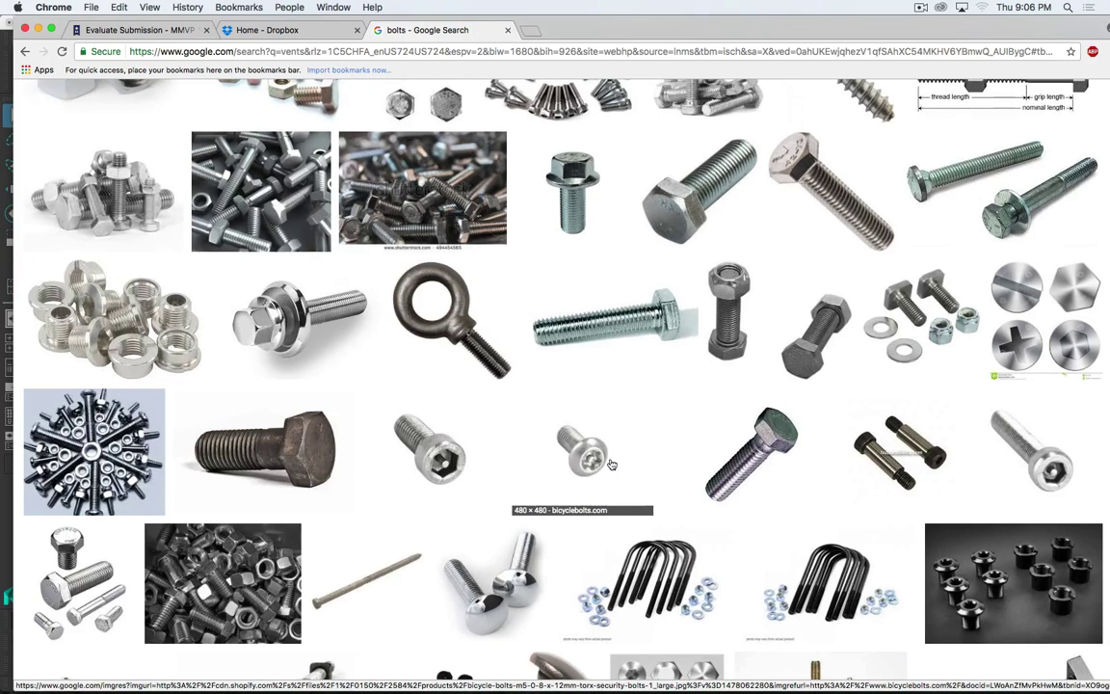
{"action": "scroll", "coordinate": [610, 464], "scroll_direction": "down", "scroll_amount": 10}
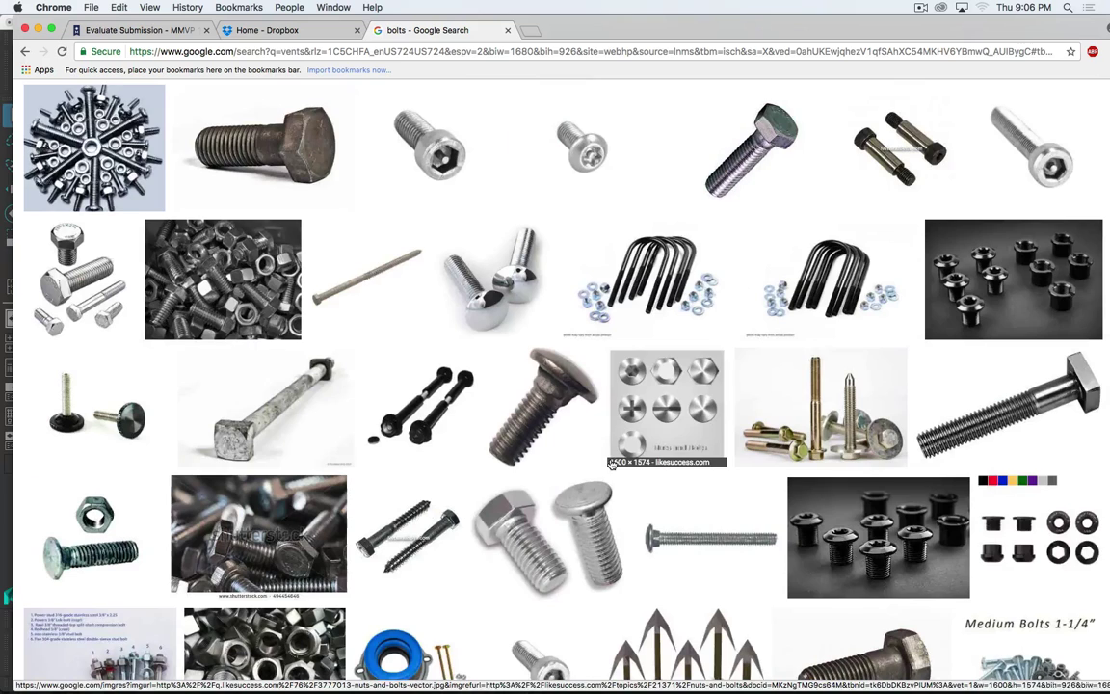
{"action": "scroll", "coordinate": [610, 458], "scroll_direction": "down", "scroll_amount": 2}
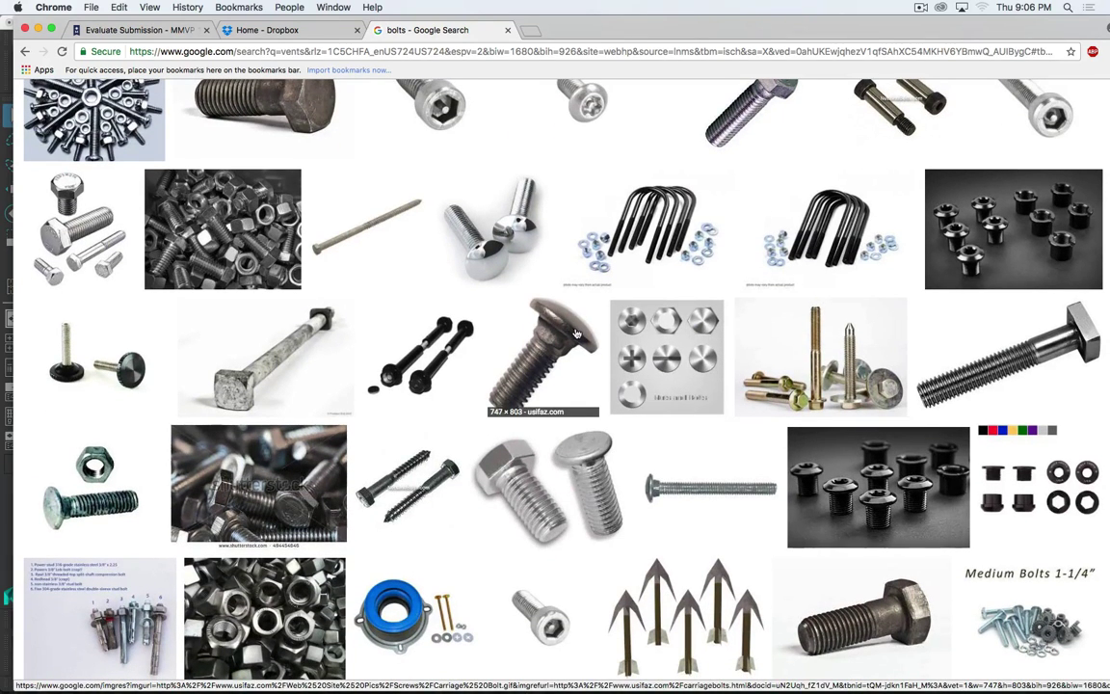
{"action": "scroll", "coordinate": [626, 617], "scroll_direction": "down", "scroll_amount": 5}
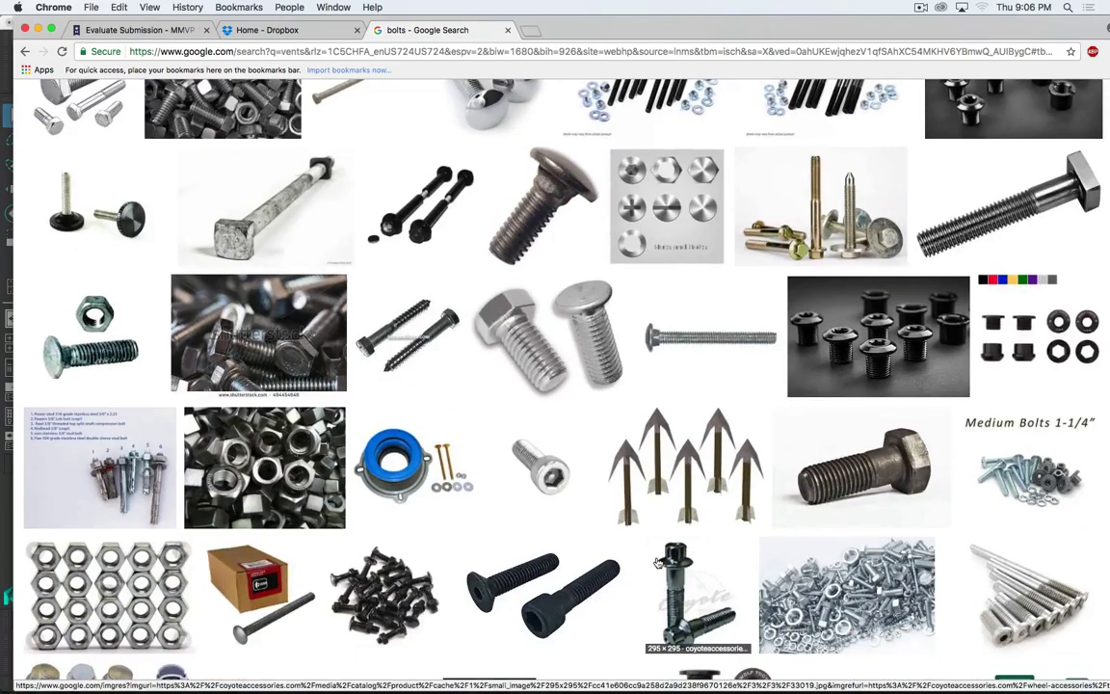
{"action": "scroll", "coordinate": [578, 521], "scroll_direction": "up", "scroll_amount": 15}
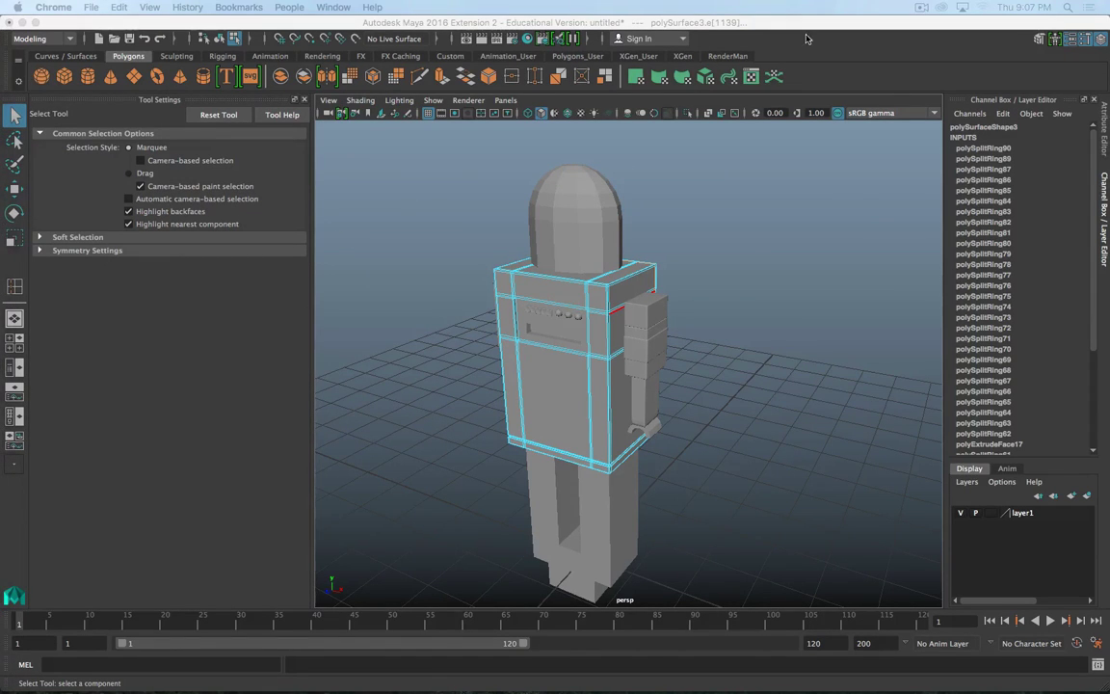
{"action": "left_click", "coordinate": [806, 39]}
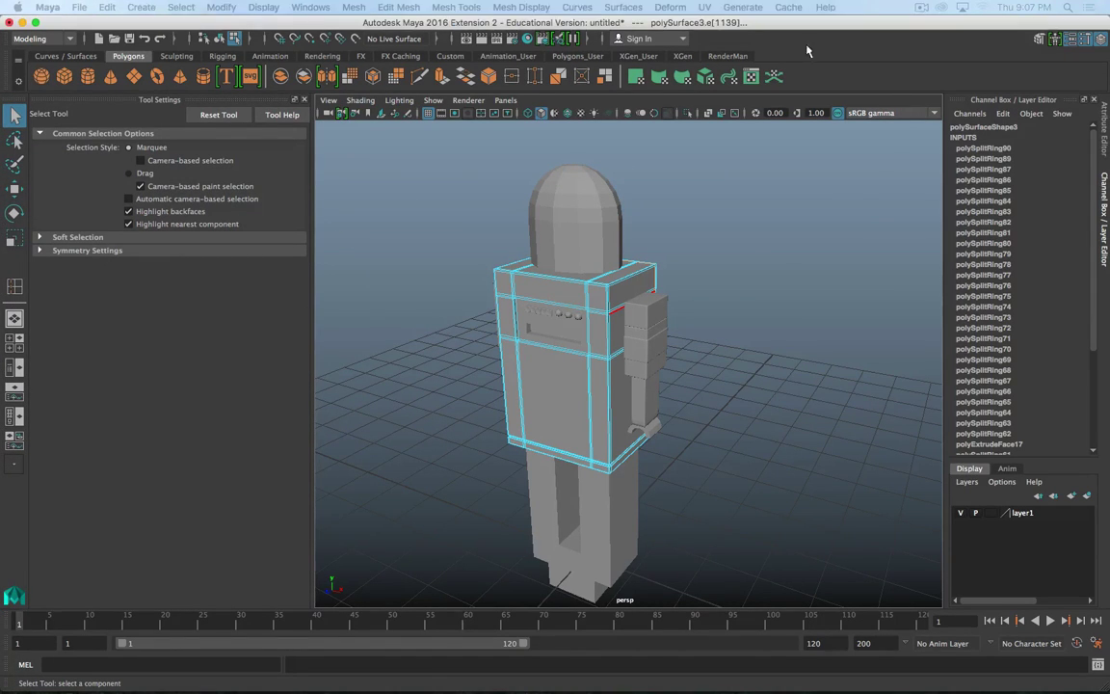
- Return to object mode and delete the cube between the robot's feet
{"action": "right_click_drag", "start_coordinate": [612, 285], "coordinate": [672, 263]}
{"action": "left_click", "coordinate": [696, 300]}
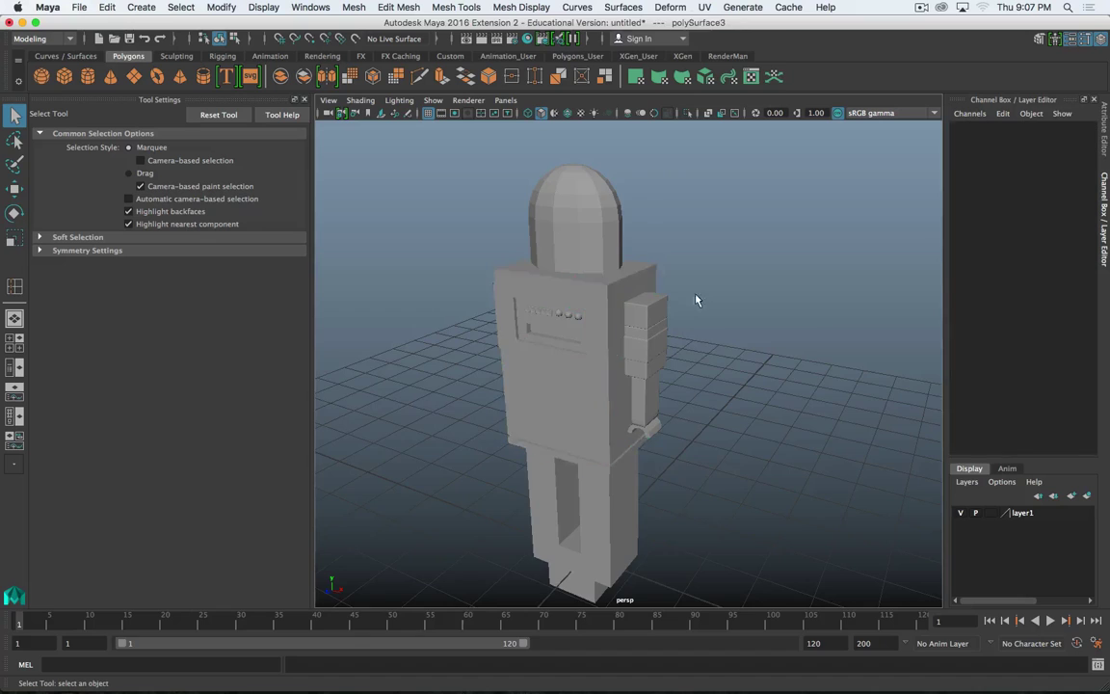
{"action": "scroll", "coordinate": [692, 421], "scroll_direction": "down", "scroll_amount": 5}
{"action": "middle_click_drag", "start_coordinate": [691, 424], "coordinate": [670, 348], "text": "alt"}
{"action": "right_click_drag", "start_coordinate": [669, 348], "coordinate": [595, 383], "text": "alt"}
{"action": "left_click", "coordinate": [587, 386]}
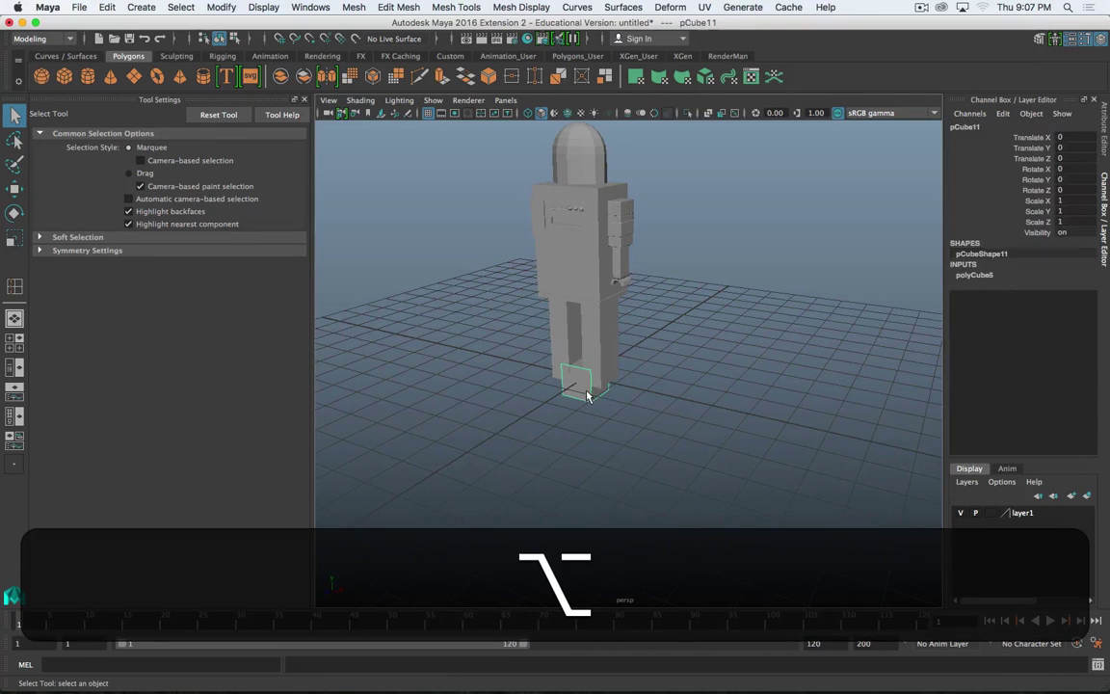
{"action": "key", "text": "Delete"}
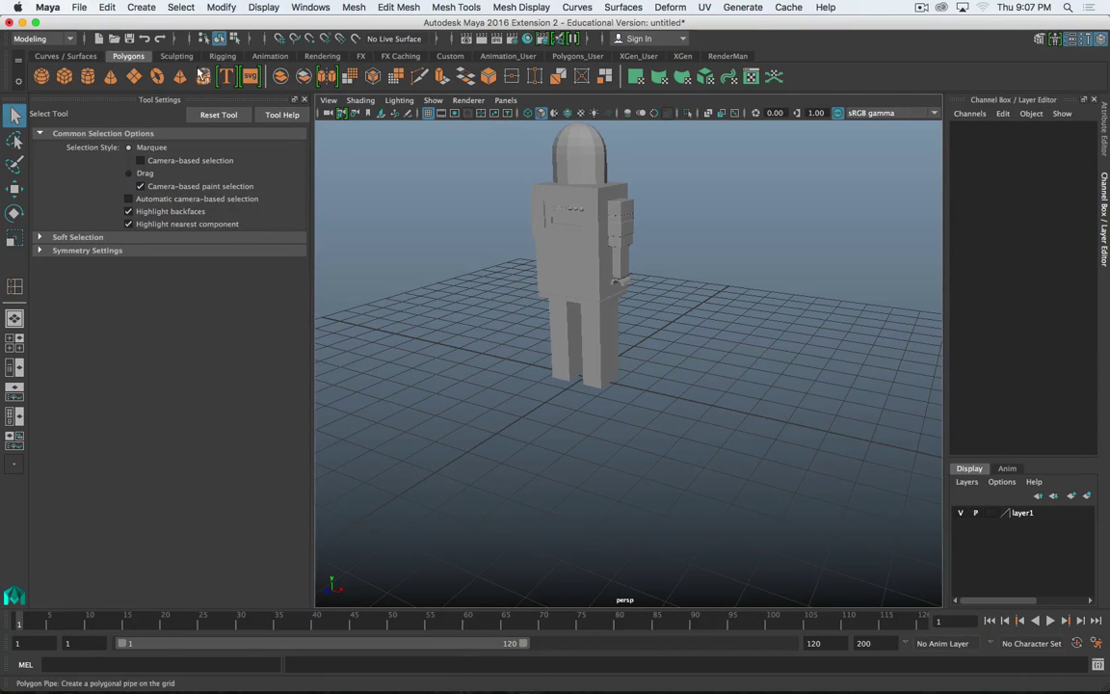
- Create a polygon sphere at the origin and reduce its subdivisions to 6
{"action": "key", "text": "g"}
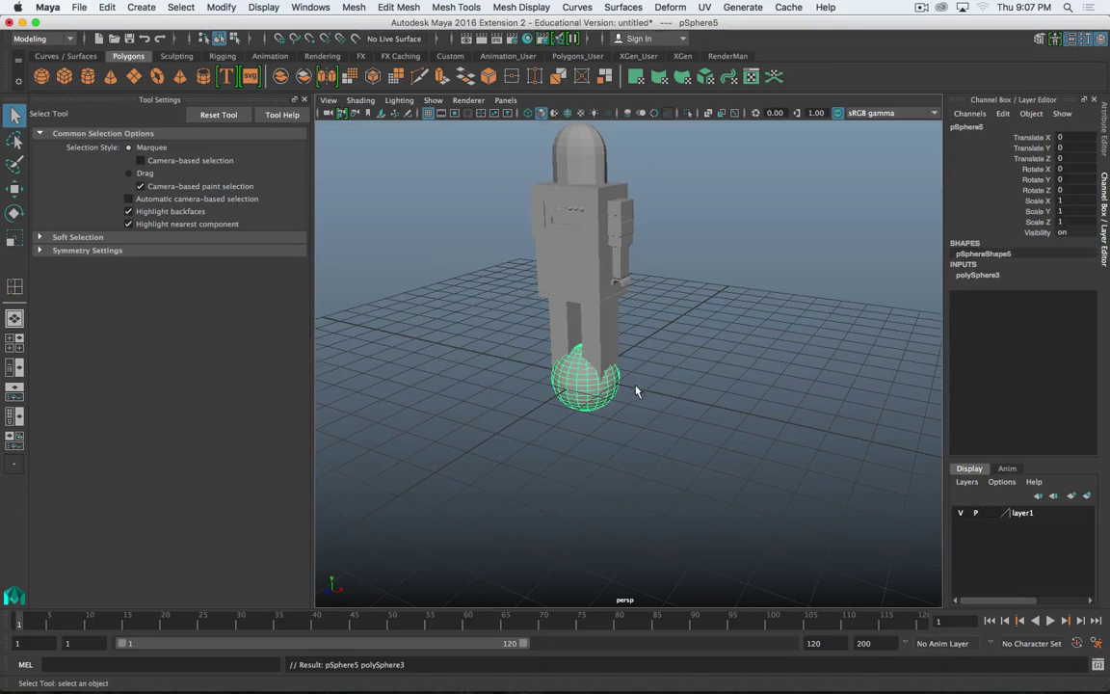
{"action": "right_click_drag", "start_coordinate": [639, 389], "coordinate": [1026, 377], "text": "alt"}
{"action": "left_click", "coordinate": [999, 276]}
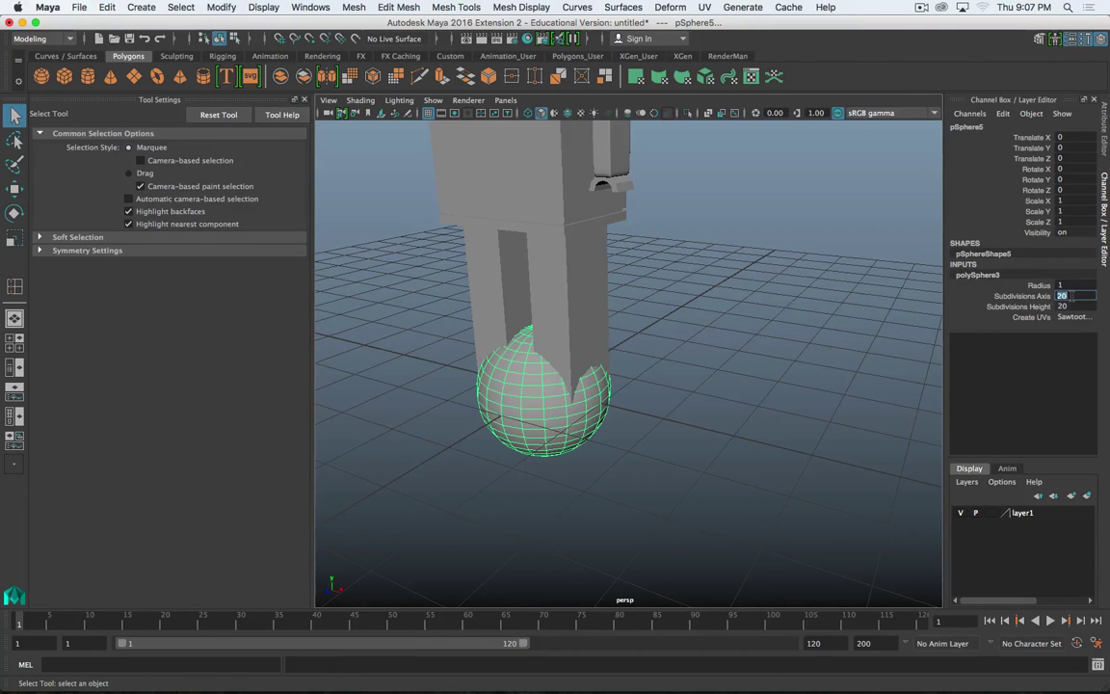
{"action": "type", "text": "6"}
{"action": "key", "text": "Return"}
- Delete all faces in the lower half of the sphere, leaving an open hexagonal dome
{"action": "left_click_drag", "start_coordinate": [849, 395], "coordinate": [645, 446], "text": "alt"}
{"action": "right_click_drag", "start_coordinate": [645, 313], "coordinate": [642, 353]}
{"action": "left_click_drag", "start_coordinate": [534, 460], "coordinate": [864, 524]}
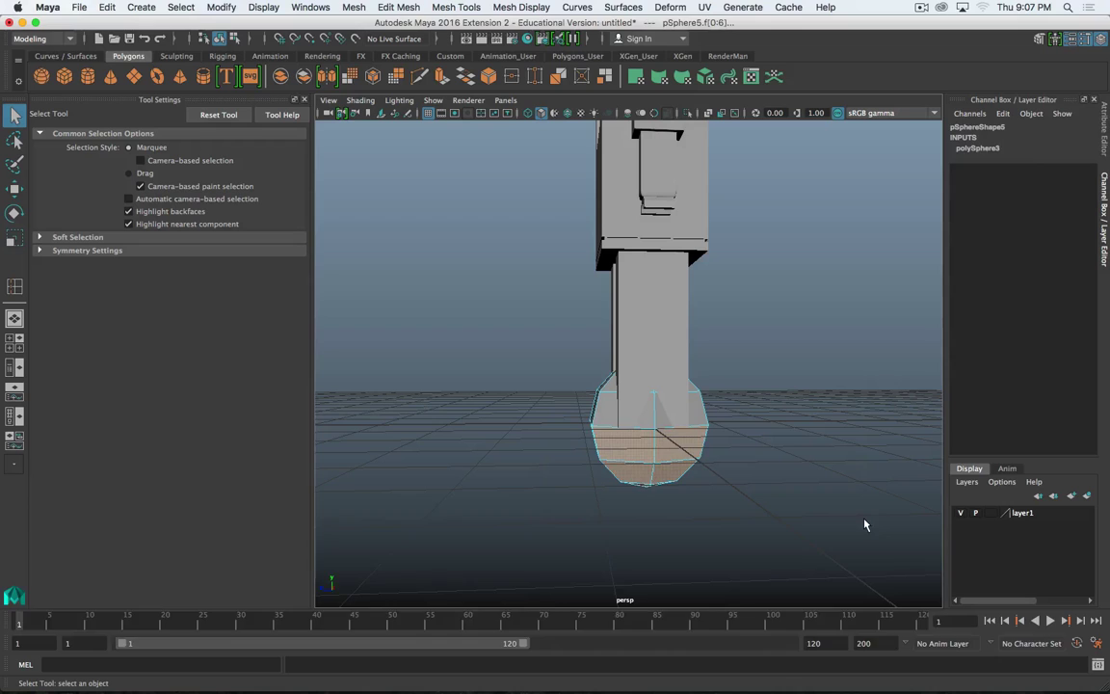
{"action": "key", "text": "Delete"}
{"action": "left_click_drag", "start_coordinate": [567, 448], "coordinate": [725, 458]}
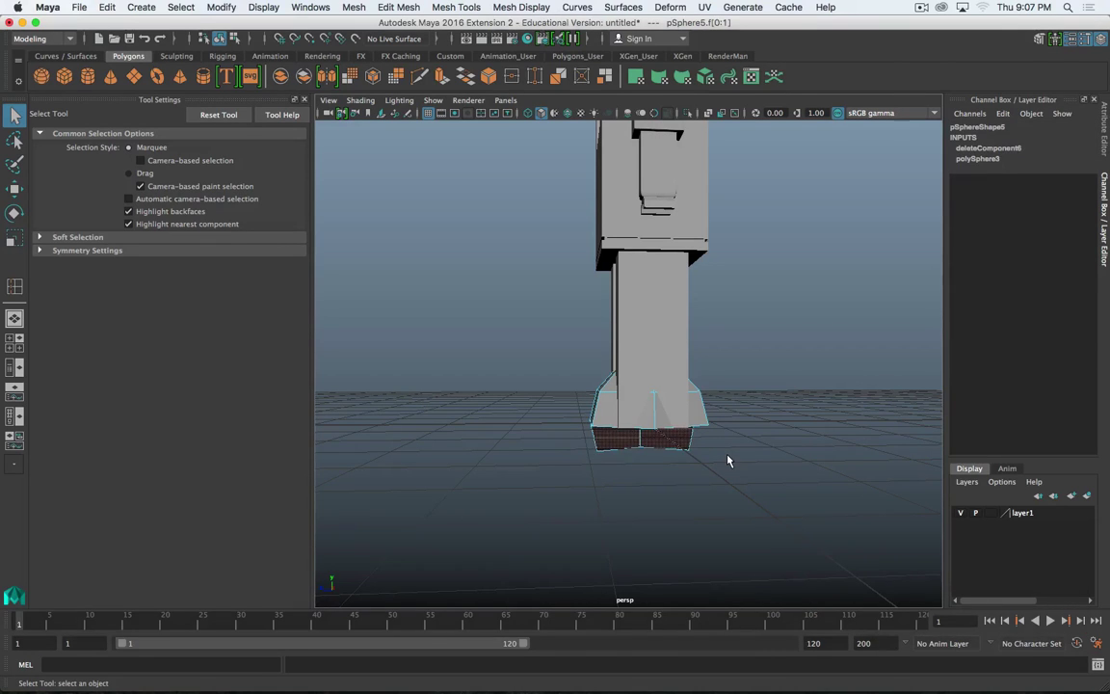
{"action": "key", "text": "Delete"}
- Scale down all the dome's faces together and move them out in front of the robot's legs
{"action": "left_click_drag", "start_coordinate": [557, 390], "coordinate": [552, 404], "text": "alt"}
{"action": "right_click_drag", "start_coordinate": [540, 313], "coordinate": [543, 348]}
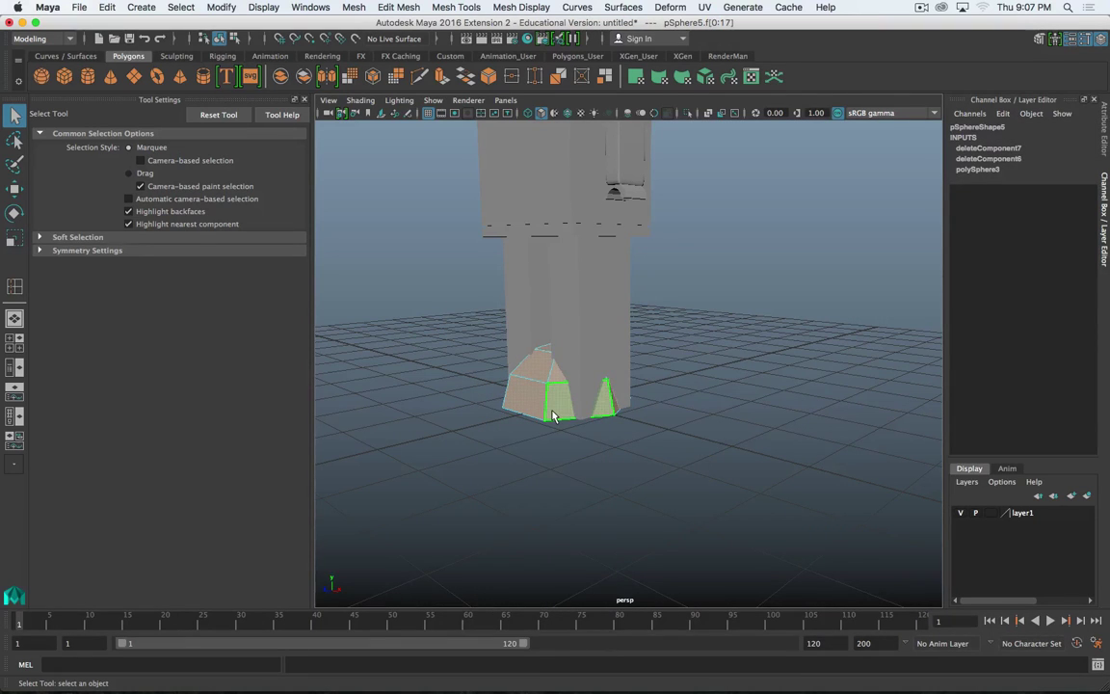
{"action": "key", "text": "r"}
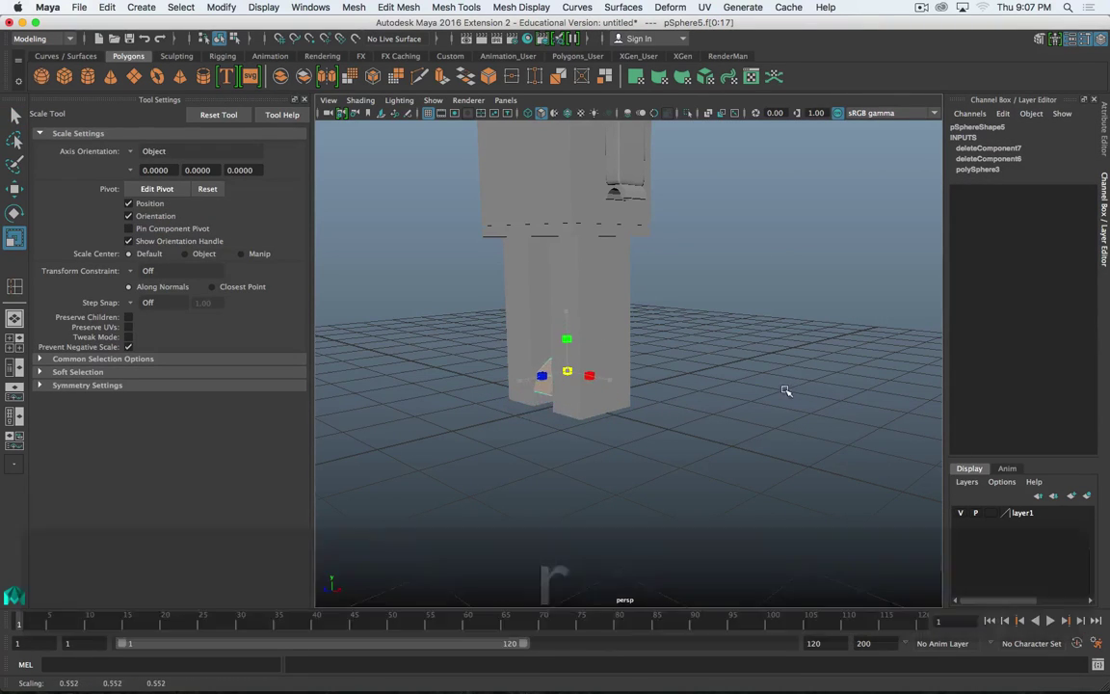
{"action": "left_click_drag", "start_coordinate": [721, 389], "coordinate": [579, 416], "text": "alt"}
{"action": "key", "text": "w"}
{"action": "left_click_drag", "start_coordinate": [505, 387], "coordinate": [409, 405]}
- Flatten the dome vertically to give it a lower bolt-head profile
{"action": "left_click_drag", "start_coordinate": [606, 382], "coordinate": [547, 327], "text": "alt"}
{"action": "key", "text": "r"}
{"action": "key", "text": "r"}
- Extrude the dome's open bottom edge loop and move the new edges slightly downward
{"action": "scroll", "coordinate": [542, 352], "scroll_direction": "up", "scroll_amount": 5}
{"action": "middle_click_drag", "start_coordinate": [542, 354], "coordinate": [706, 352], "text": "alt"}
{"action": "left_click_drag", "start_coordinate": [706, 352], "coordinate": [578, 347], "text": "alt"}
{"action": "right_click_drag", "start_coordinate": [578, 347], "coordinate": [585, 277]}
{"action": "left_click", "coordinate": [594, 388]}
{"action": "double_click", "coordinate": [594, 389]}
{"action": "scroll", "coordinate": [638, 389], "scroll_direction": "up", "scroll_amount": 3, "text": "alt"}
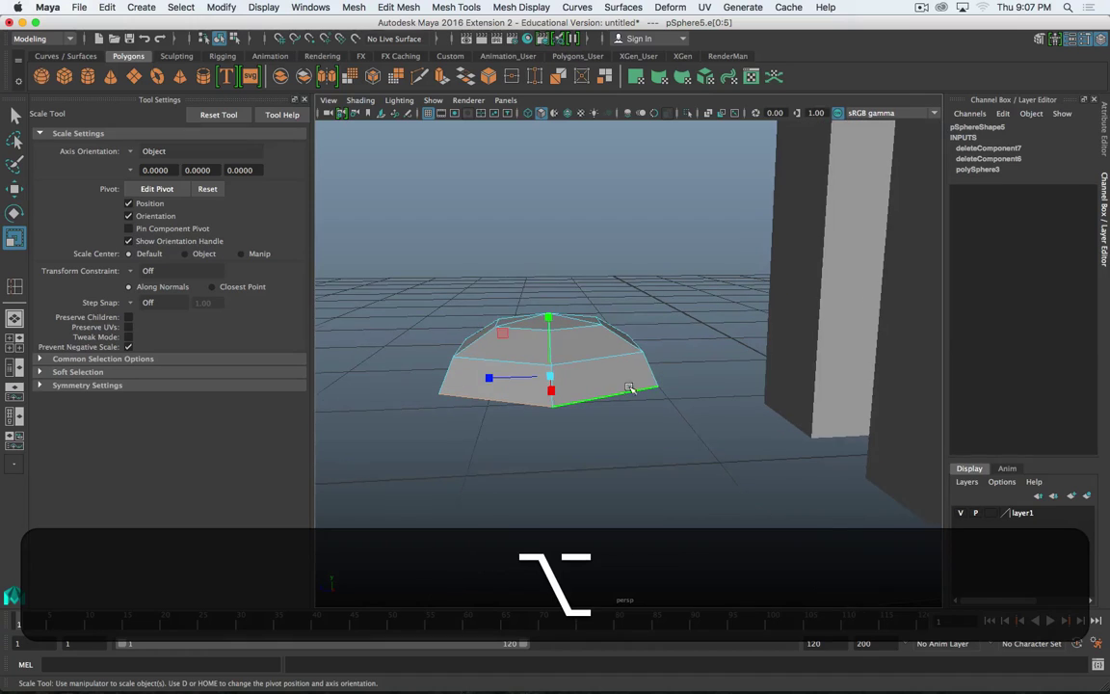
{"action": "middle_click_drag", "start_coordinate": [629, 389], "coordinate": [672, 392], "text": "alt"}
{"action": "right_click_drag", "start_coordinate": [674, 393], "coordinate": [641, 431], "text": "shift"}
{"action": "key", "text": "w"}
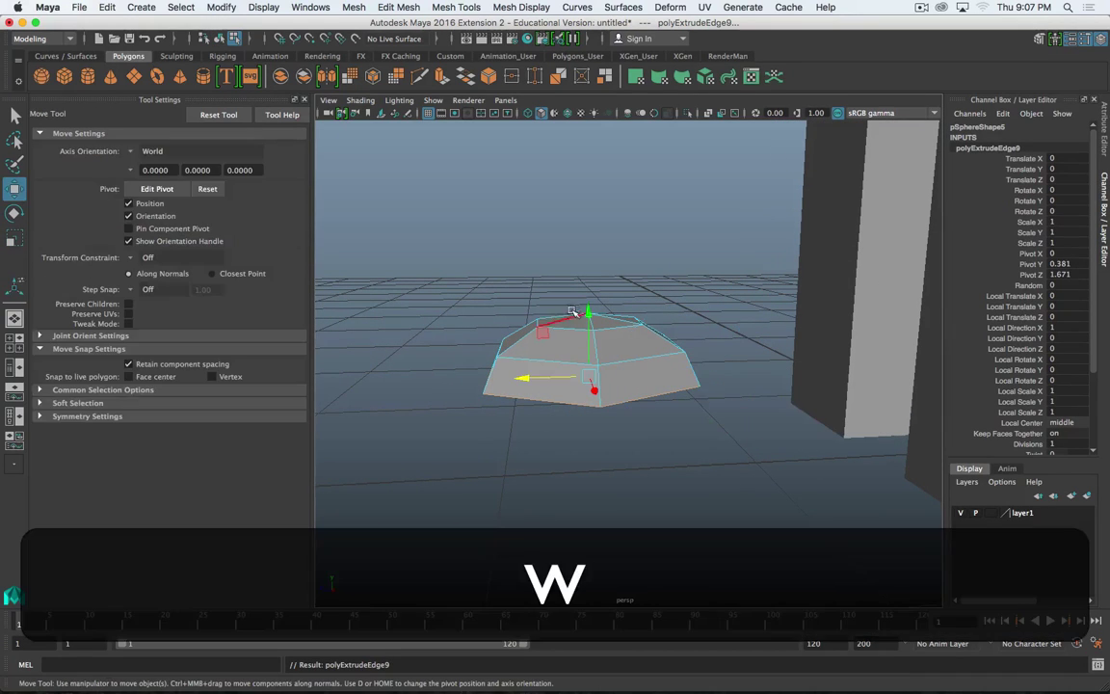
{"action": "left_click_drag", "start_coordinate": [588, 313], "coordinate": [589, 318]}
- Extrude the dome's bottom edges again and scale them slightly inward, to about 0.989, to form an inner lip
{"action": "scroll", "coordinate": [594, 431], "scroll_direction": "up", "scroll_amount": 3}
{"action": "left_click_drag", "start_coordinate": [594, 433], "coordinate": [664, 435], "text": "alt"}
{"action": "key", "text": "alt+g"}
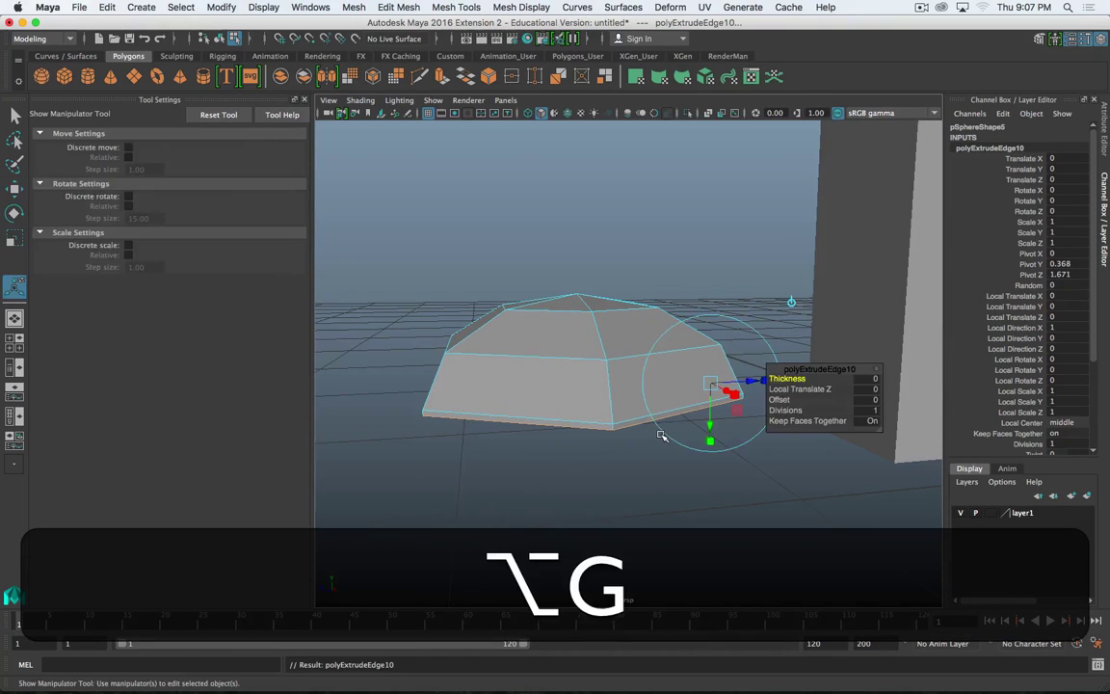
{"action": "key", "text": "r"}
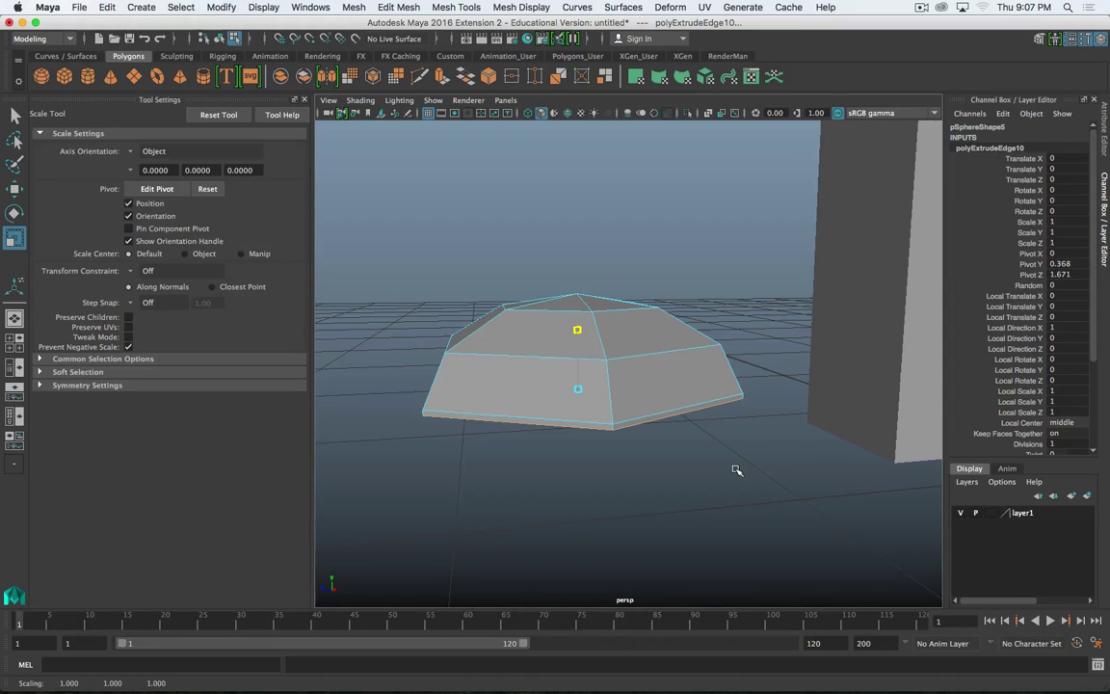
{"action": "key", "text": "r"}
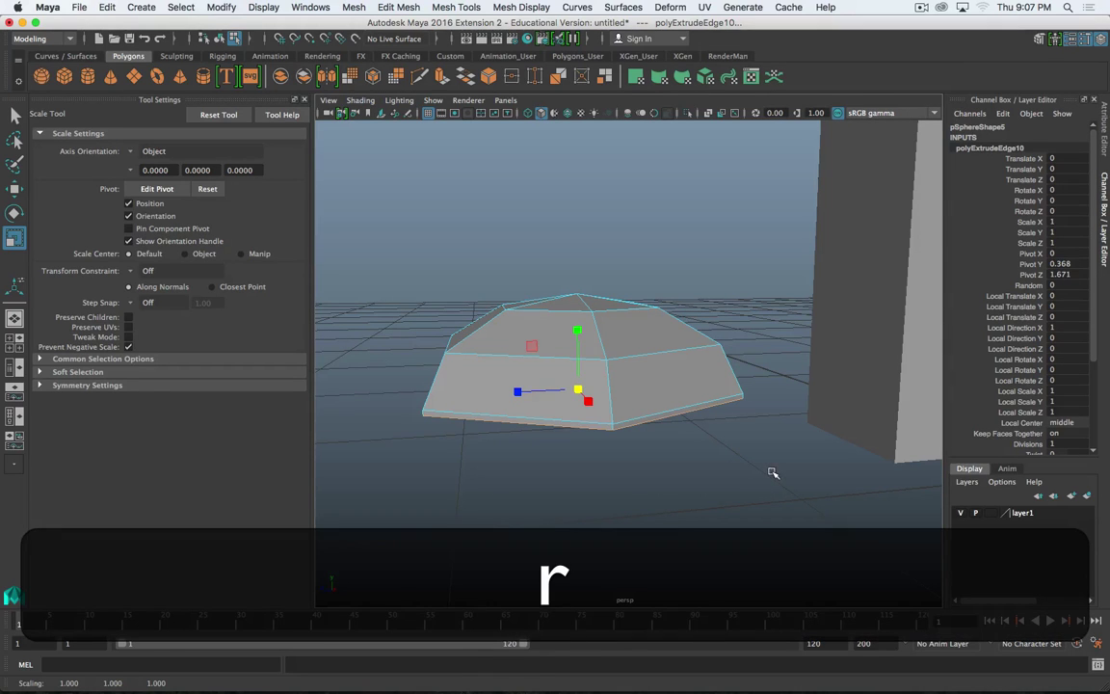
{"action": "left_click_drag", "start_coordinate": [770, 469], "coordinate": [686, 351], "text": "alt"}
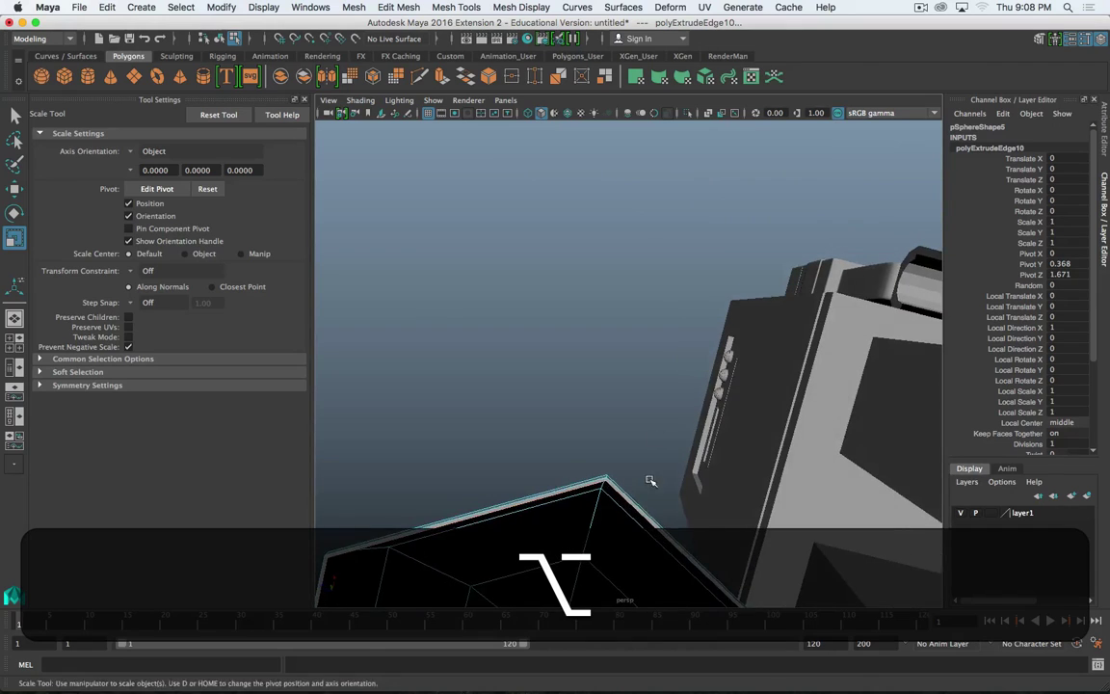
{"action": "middle_click_drag", "start_coordinate": [649, 481], "coordinate": [672, 320], "text": "alt"}
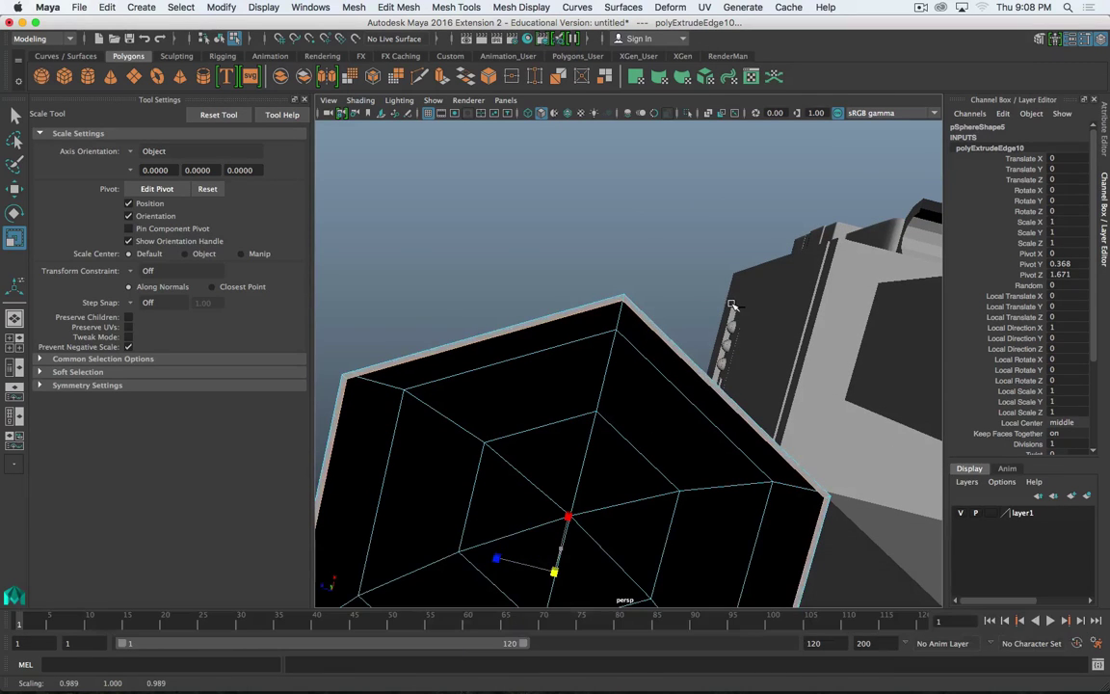
- Preview the bolt head in smooth display from several angles, then restore the unsmoothed display
{"action": "key", "text": "3"}
{"action": "left_click_drag", "start_coordinate": [652, 333], "coordinate": [701, 435], "text": "alt"}
{"action": "scroll", "coordinate": [666, 391], "scroll_direction": "down", "scroll_amount": 5}
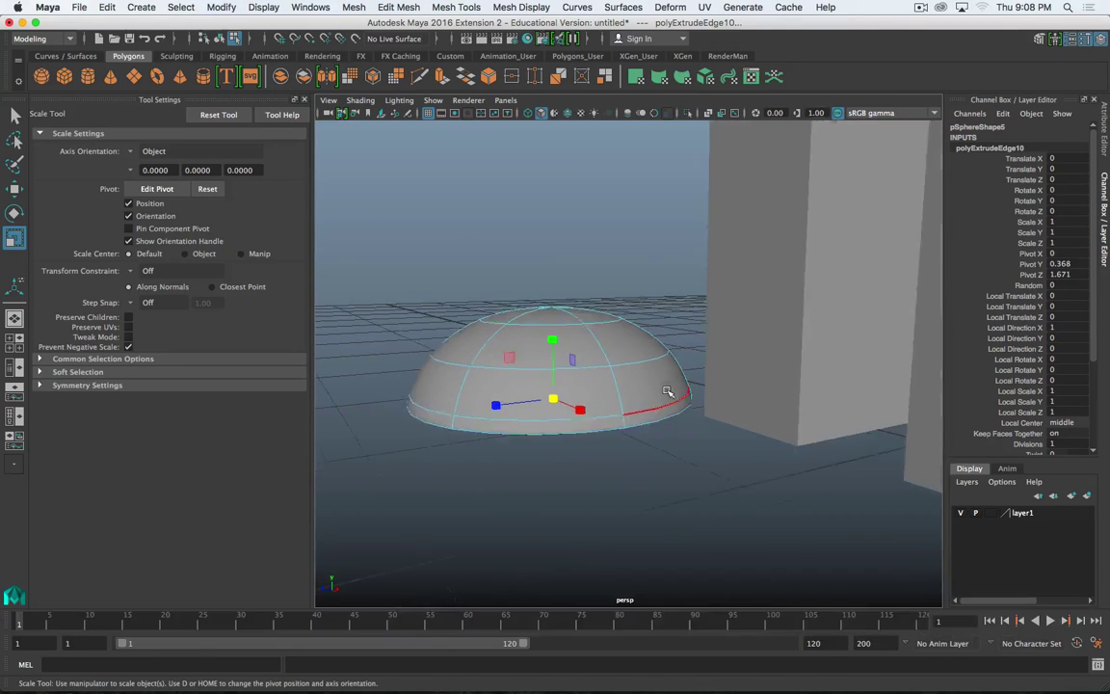
{"action": "left_click_drag", "start_coordinate": [639, 377], "coordinate": [616, 390], "text": "alt"}
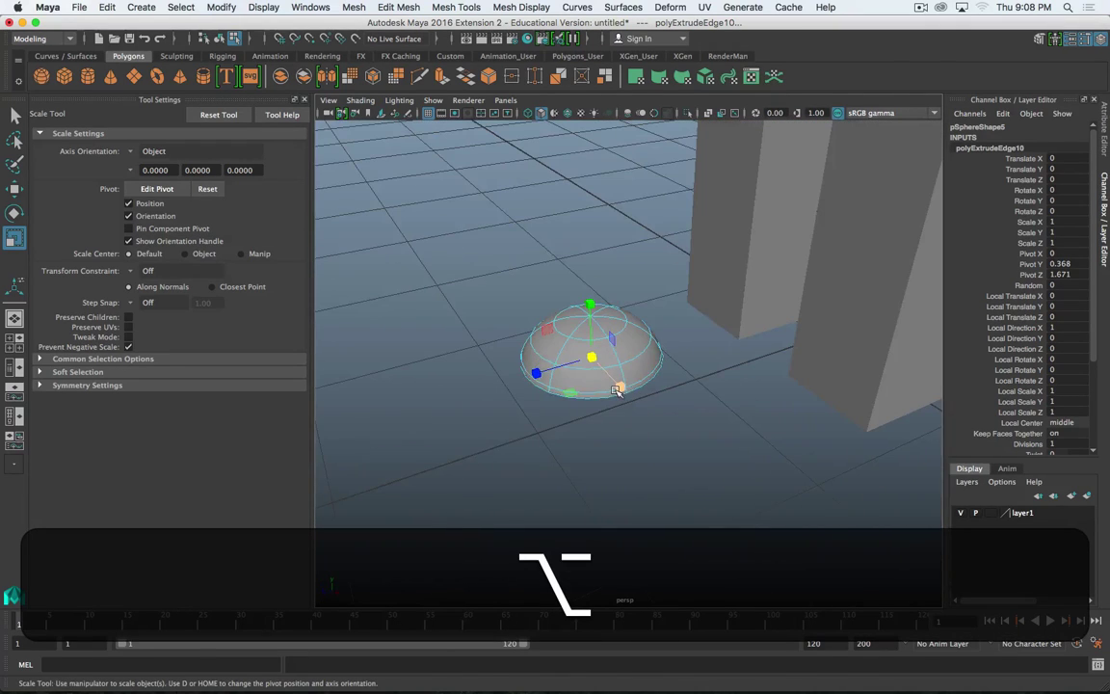
{"action": "key", "text": "1"}
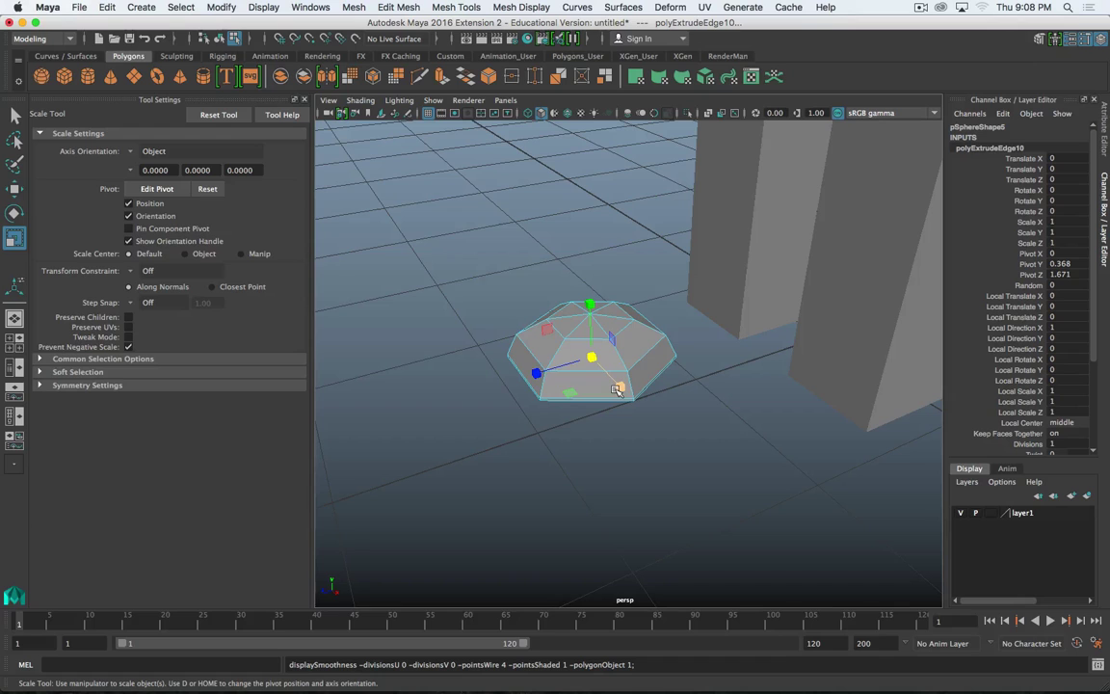
- Center the bolt head's pivot in object mode and scale it uniformly to about 0.315
{"action": "key", "text": "w"}
{"action": "scroll", "coordinate": [622, 374], "scroll_direction": "down", "scroll_amount": 8}
{"action": "scroll", "coordinate": [624, 348], "scroll_direction": "up", "scroll_amount": 3}
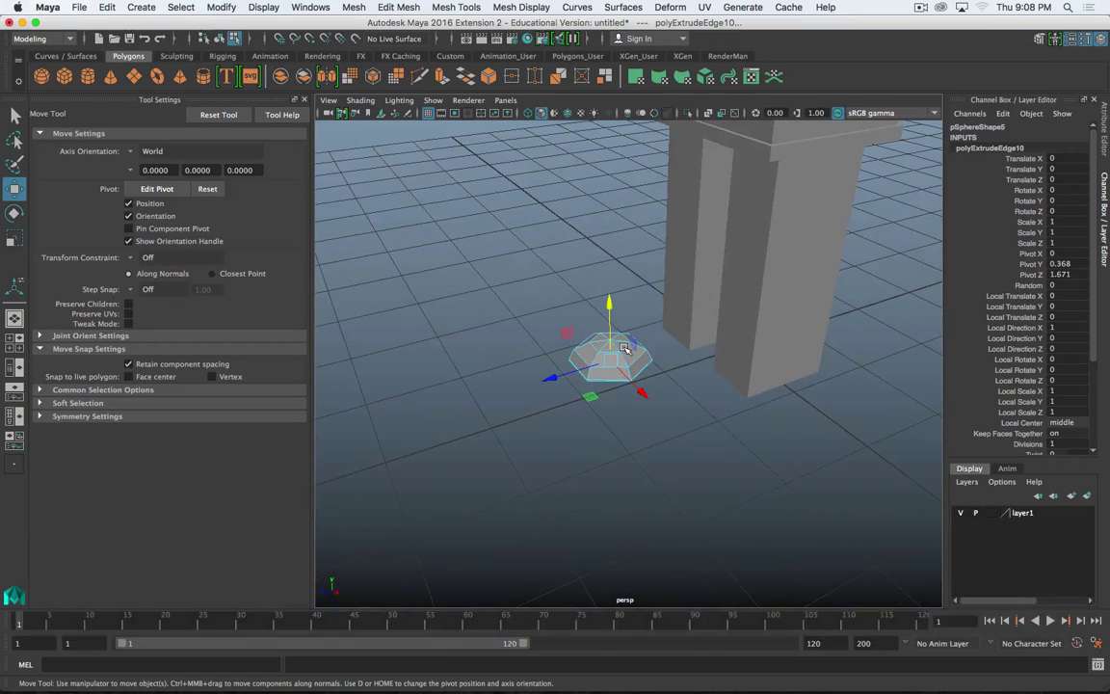
{"action": "right_click_drag", "start_coordinate": [624, 358], "coordinate": [676, 364]}
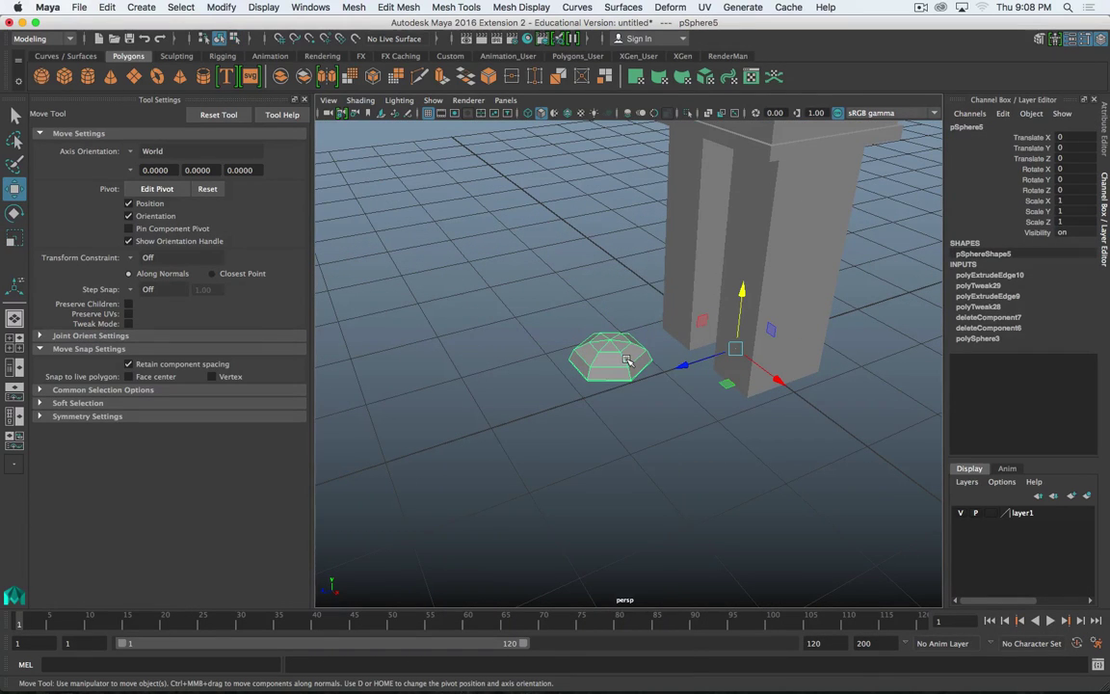
{"action": "left_click", "coordinate": [221, 7]}
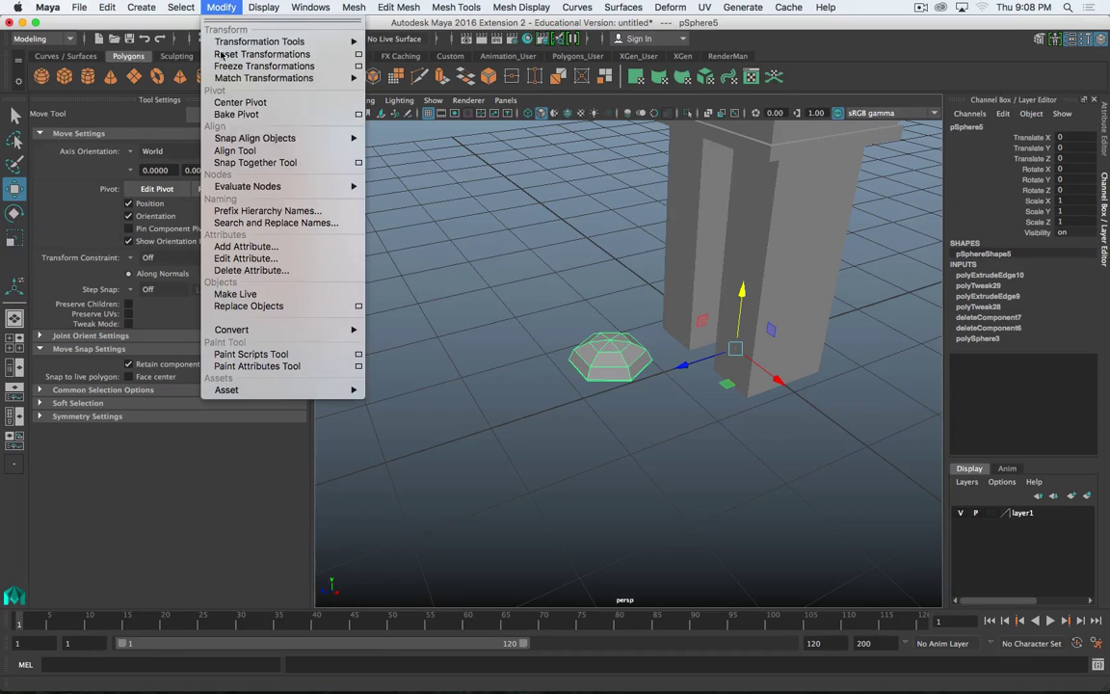
{"action": "left_click", "coordinate": [240, 102]}
{"action": "key", "text": "r"}
{"action": "middle_click_drag", "start_coordinate": [799, 444], "coordinate": [756, 429]}
- Set the bolt head's X rotation to 90 degrees
{"action": "key", "text": "w"}
{"action": "left_click_drag", "start_coordinate": [663, 367], "coordinate": [651, 409], "text": "alt"}
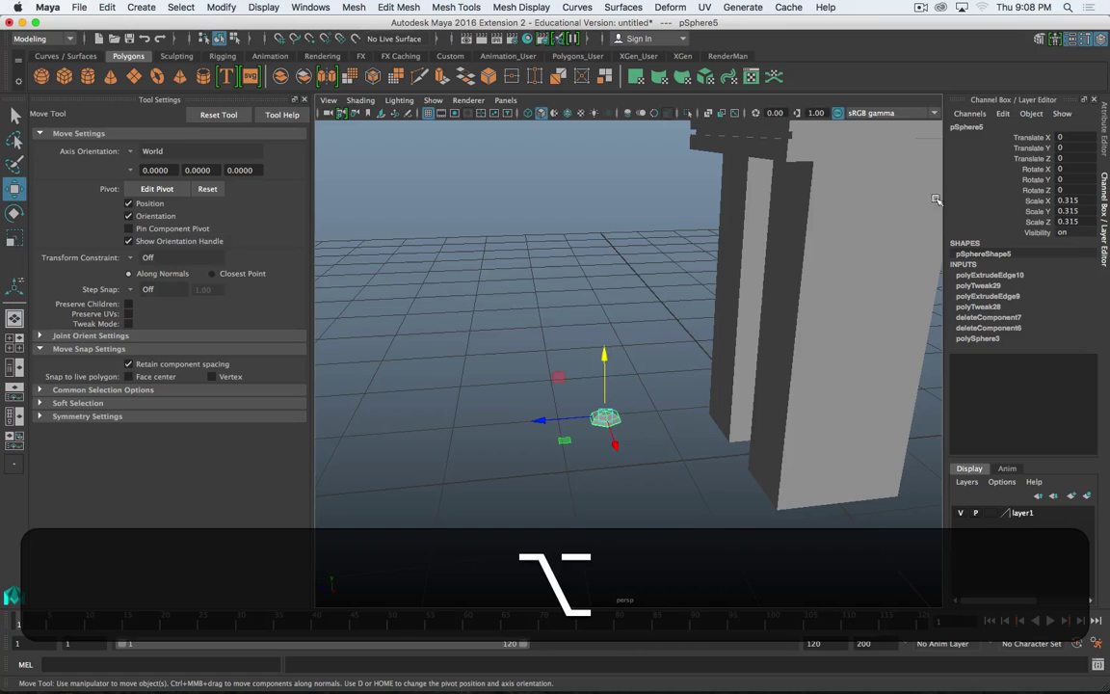
{"action": "left_click", "coordinate": [1068, 169]}
{"action": "type", "text": "90"}
{"action": "key", "text": "Return"}
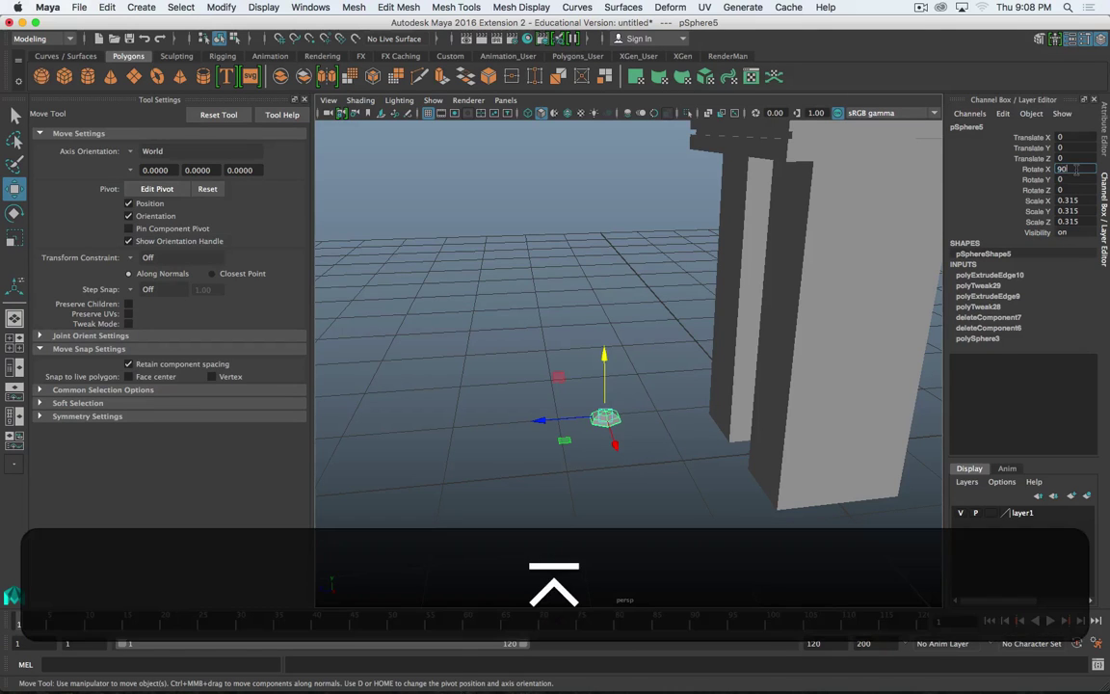
- Move the bolt head up to the torso's front face, above the round buttons, at about X 0.723, Y 4.862, Z -0.832
{"action": "scroll", "coordinate": [703, 386], "scroll_direction": "down", "scroll_amount": 8}
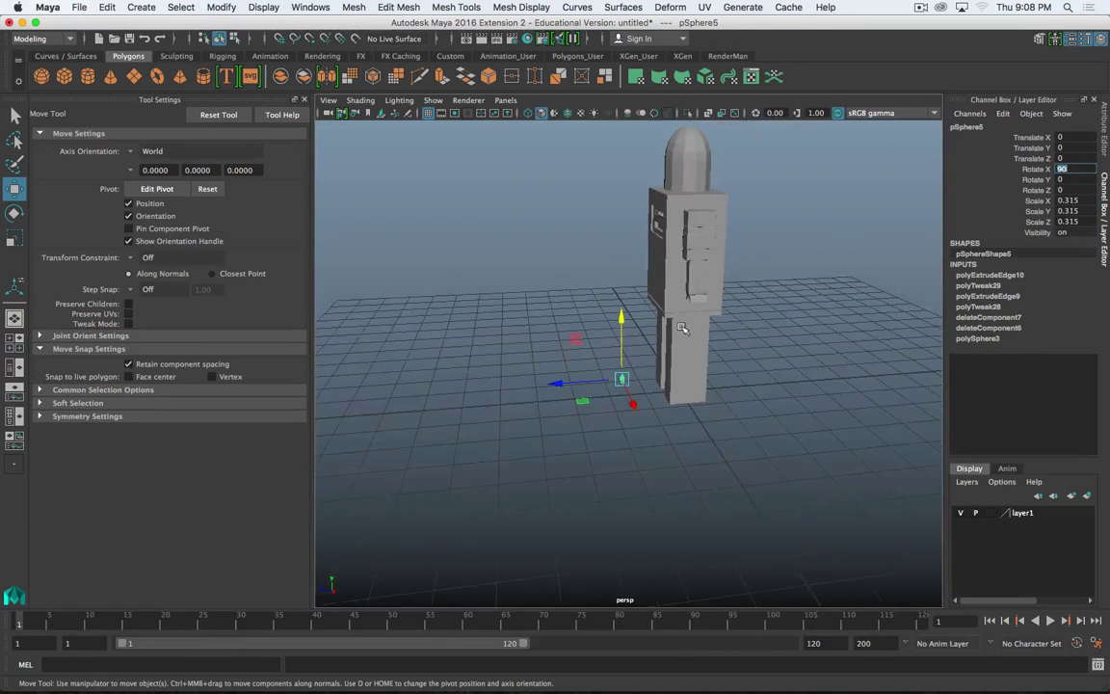
{"action": "middle_click_drag", "start_coordinate": [659, 338], "coordinate": [669, 404], "text": "alt"}
{"action": "middle_click_drag", "start_coordinate": [596, 400], "coordinate": [629, 239]}
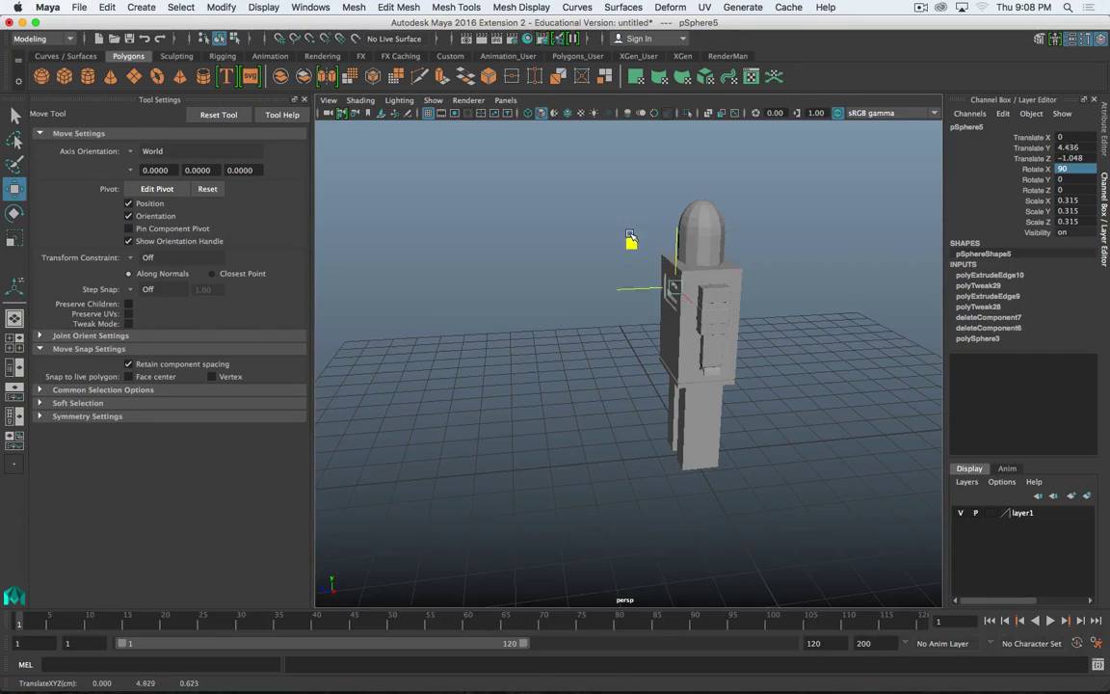
{"action": "left_click_drag", "start_coordinate": [631, 222], "coordinate": [629, 219]}
{"action": "scroll", "coordinate": [643, 255], "scroll_direction": "up", "scroll_amount": 8}
{"action": "middle_click_drag", "start_coordinate": [759, 248], "coordinate": [652, 482], "text": "alt"}
{"action": "mouse_move", "coordinate": [639, 305]}
{"action": "left_mouse_down"}
{"action": "mouse_move", "coordinate": [587, 310]}
{"action": "mouse_move", "coordinate": [668, 329]}
{"action": "mouse_move", "coordinate": [635, 318]}
{"action": "left_mouse_up"}
{"action": "left_click_drag", "start_coordinate": [725, 265], "coordinate": [846, 245]}
- Scale the bolt head down uniformly to about 0.088
{"action": "scroll", "coordinate": [820, 279], "scroll_direction": "up", "scroll_amount": 6}
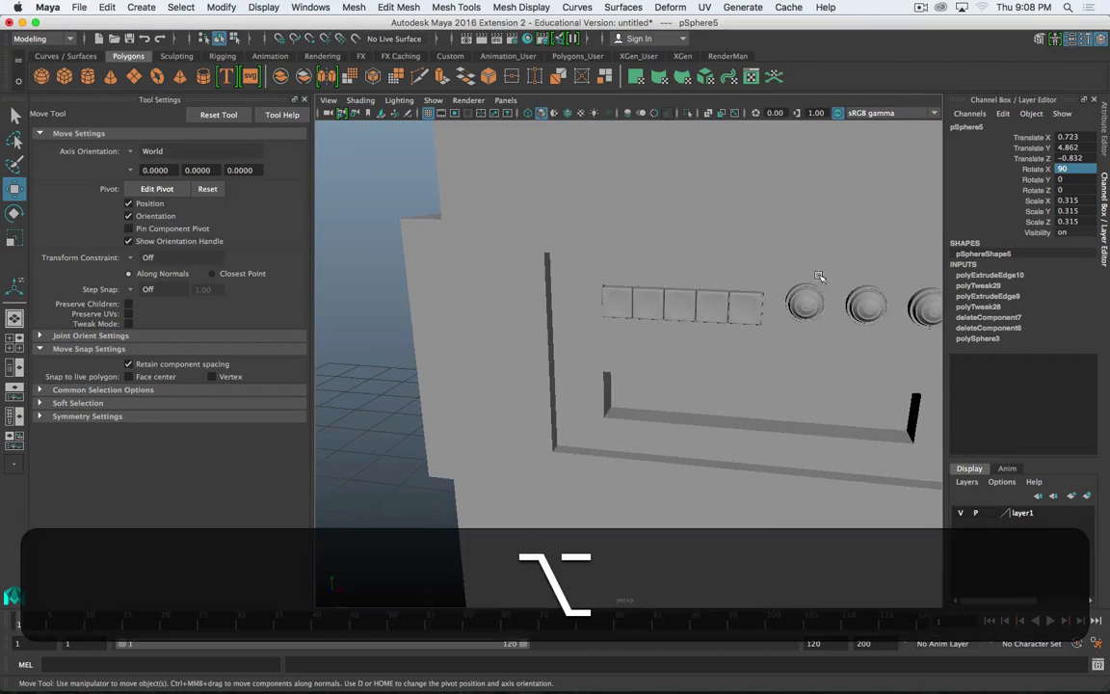
{"action": "middle_click_drag", "start_coordinate": [820, 279], "coordinate": [540, 360], "text": "alt"}
{"action": "left_click_drag", "start_coordinate": [538, 359], "coordinate": [534, 361], "text": "alt"}
{"action": "key", "text": "r"}
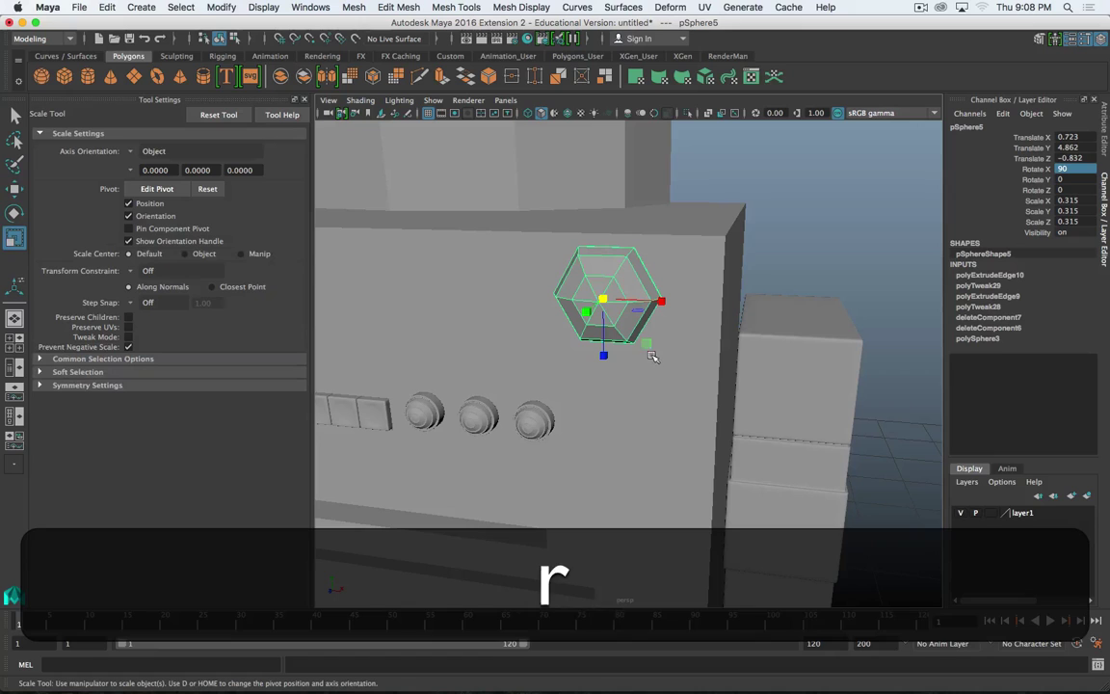
{"action": "middle_click_drag", "start_coordinate": [782, 365], "coordinate": [731, 356]}
{"action": "left_click_drag", "start_coordinate": [680, 350], "coordinate": [595, 489], "text": "alt"}
- Enable point snapping and snap the bolt head's pivot to the plane of its flat base
{"action": "left_click_drag", "start_coordinate": [631, 326], "coordinate": [637, 327], "text": "alt"}
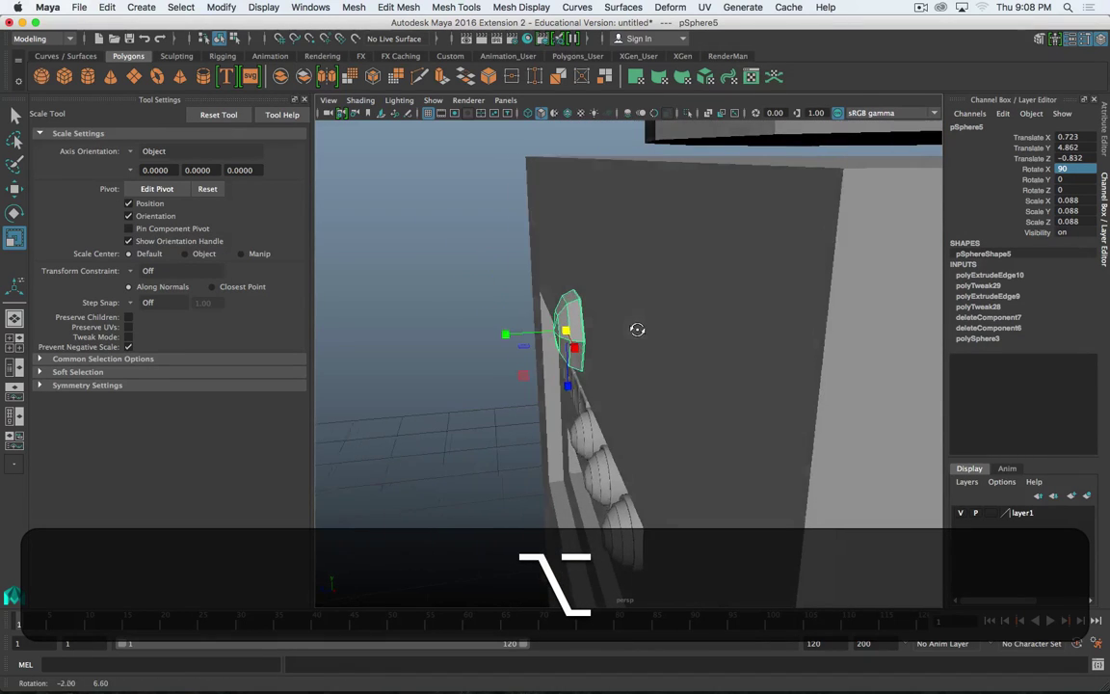
{"action": "left_click", "coordinate": [309, 39]}
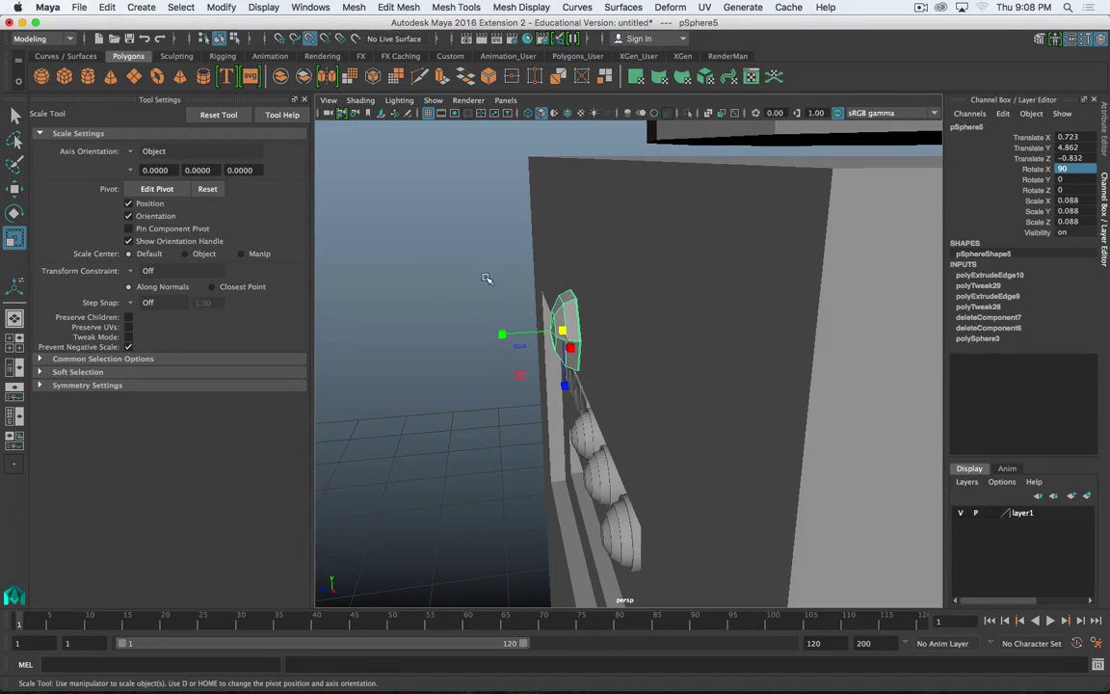
{"action": "key", "text": "d"}
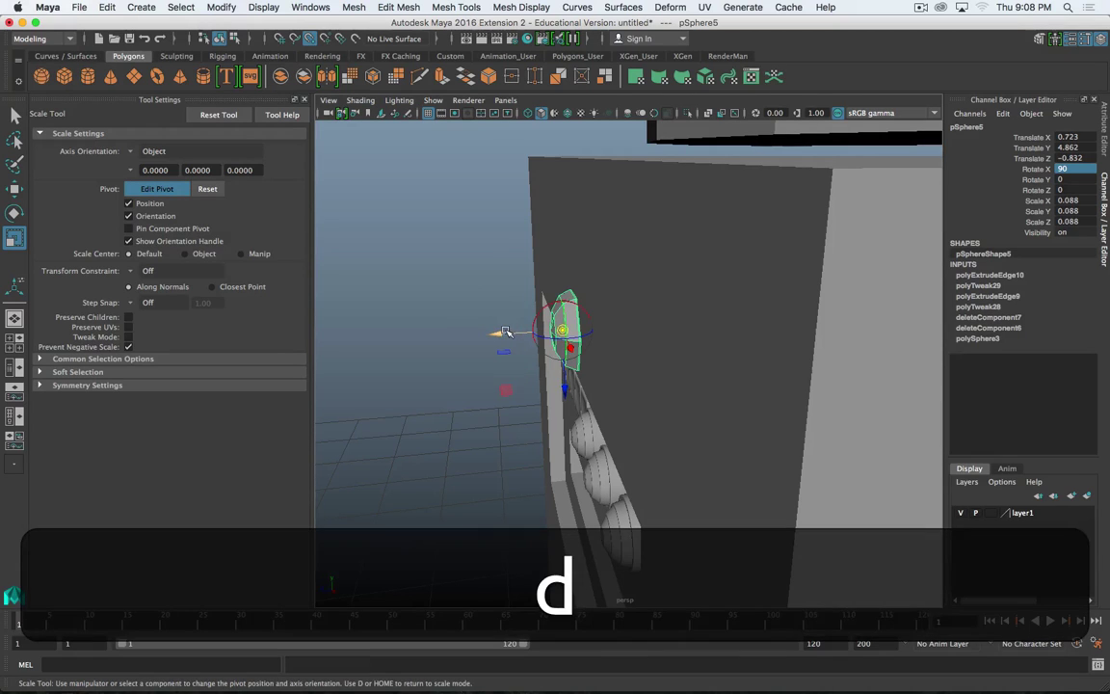
{"action": "left_click_drag", "start_coordinate": [505, 332], "coordinate": [577, 316]}
{"action": "key", "text": "d"}
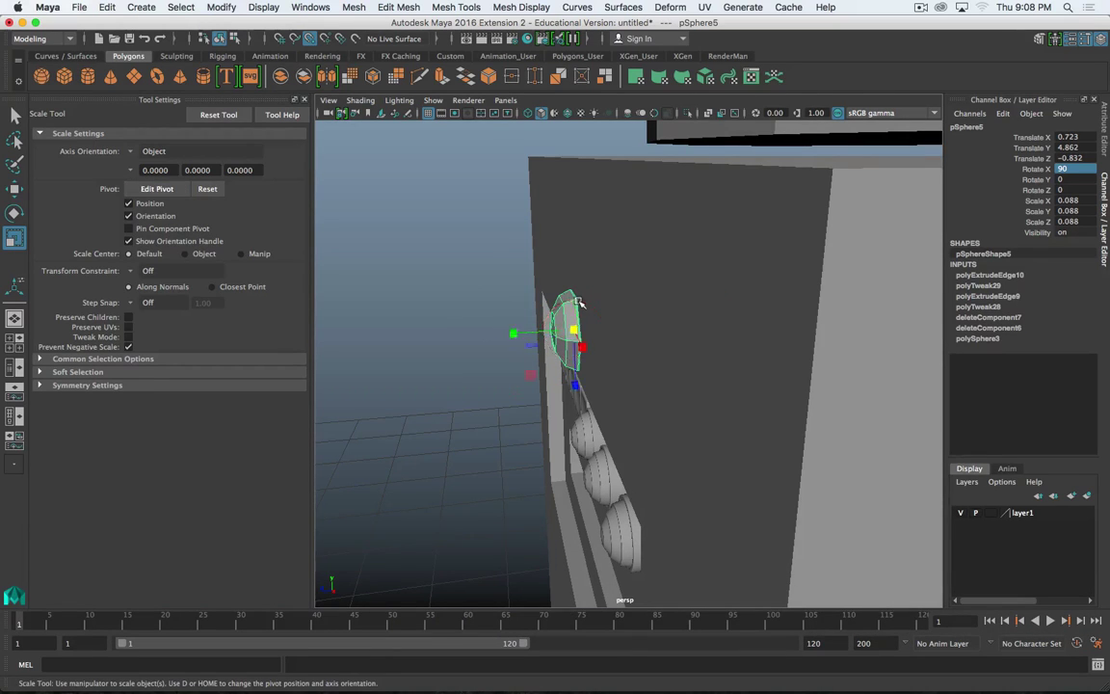
- Push the bolt head back against the torso's front face, at about Z -0.911
{"action": "scroll", "coordinate": [578, 300], "scroll_direction": "up", "scroll_amount": 3}
{"action": "scroll", "coordinate": [578, 299], "scroll_direction": "down", "scroll_amount": 4}
{"action": "key", "text": "w"}
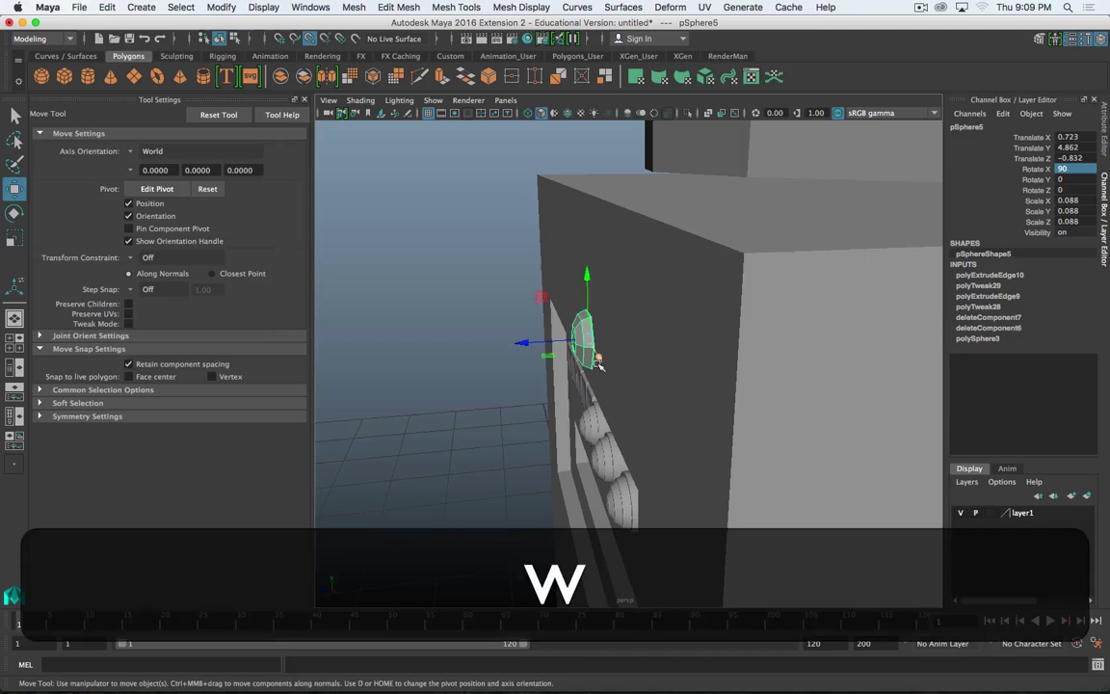
{"action": "left_click_drag", "start_coordinate": [595, 354], "coordinate": [637, 366], "text": "alt"}
{"action": "left_click_drag", "start_coordinate": [632, 232], "coordinate": [651, 208]}
{"action": "left_click_drag", "start_coordinate": [603, 357], "coordinate": [376, 77], "text": "alt"}
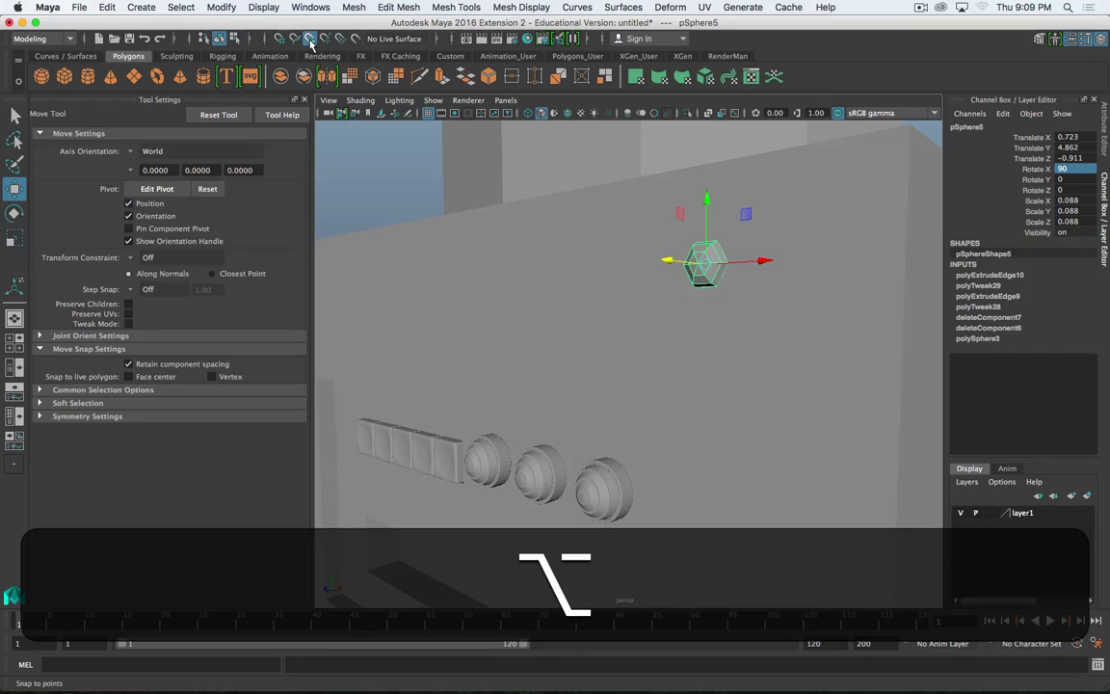
- Move the bolt head into the torso front's upper corner on the positive X side, at about X 0.924, Y 4.939
{"action": "left_click_drag", "start_coordinate": [743, 215], "coordinate": [878, 141]}
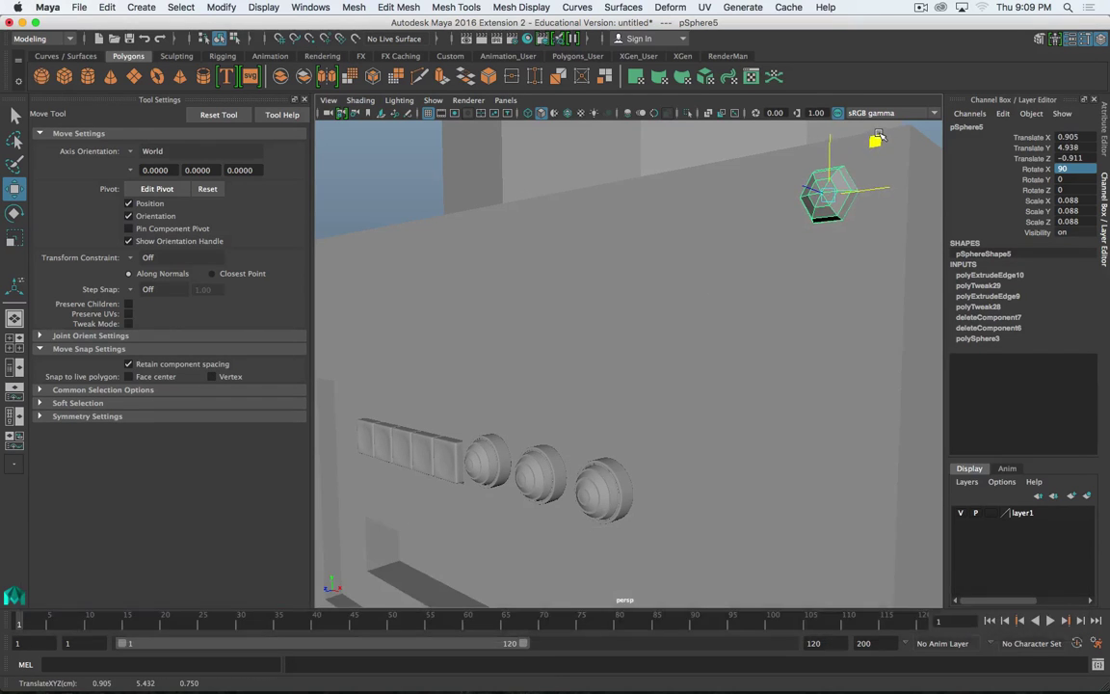
{"action": "left_click_drag", "start_coordinate": [772, 297], "coordinate": [615, 351], "text": "alt"}
{"action": "middle_click_drag", "start_coordinate": [614, 351], "coordinate": [720, 310], "text": "alt"}
{"action": "scroll", "coordinate": [722, 309], "scroll_direction": "down", "scroll_amount": 3}
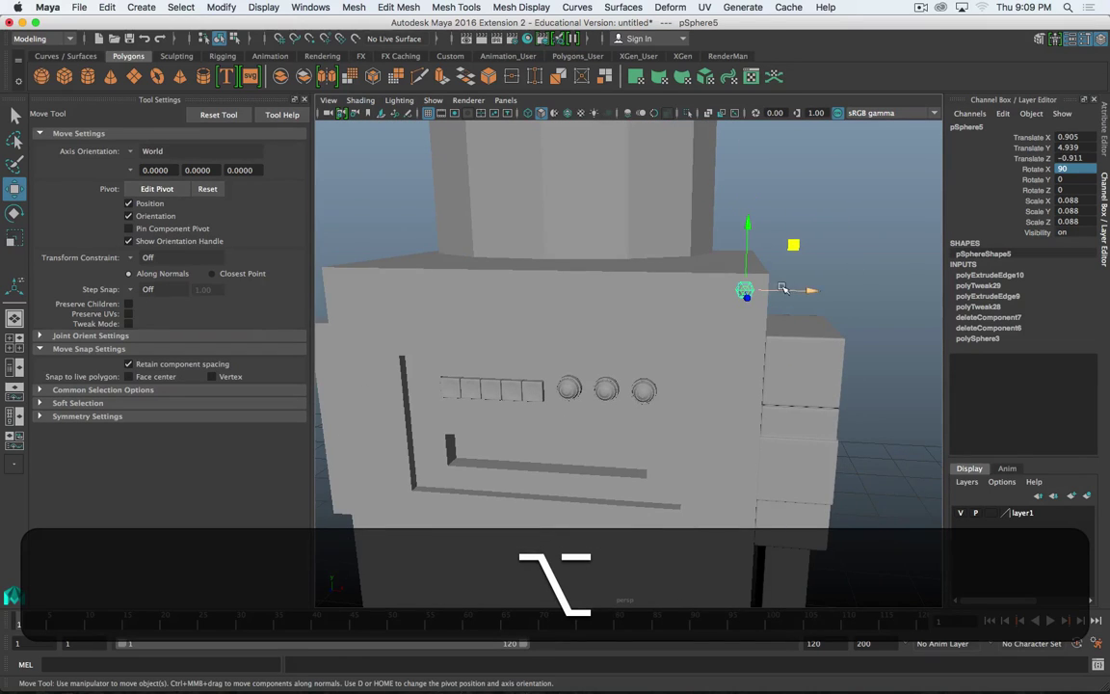
{"action": "left_click_drag", "start_coordinate": [809, 292], "coordinate": [813, 294]}
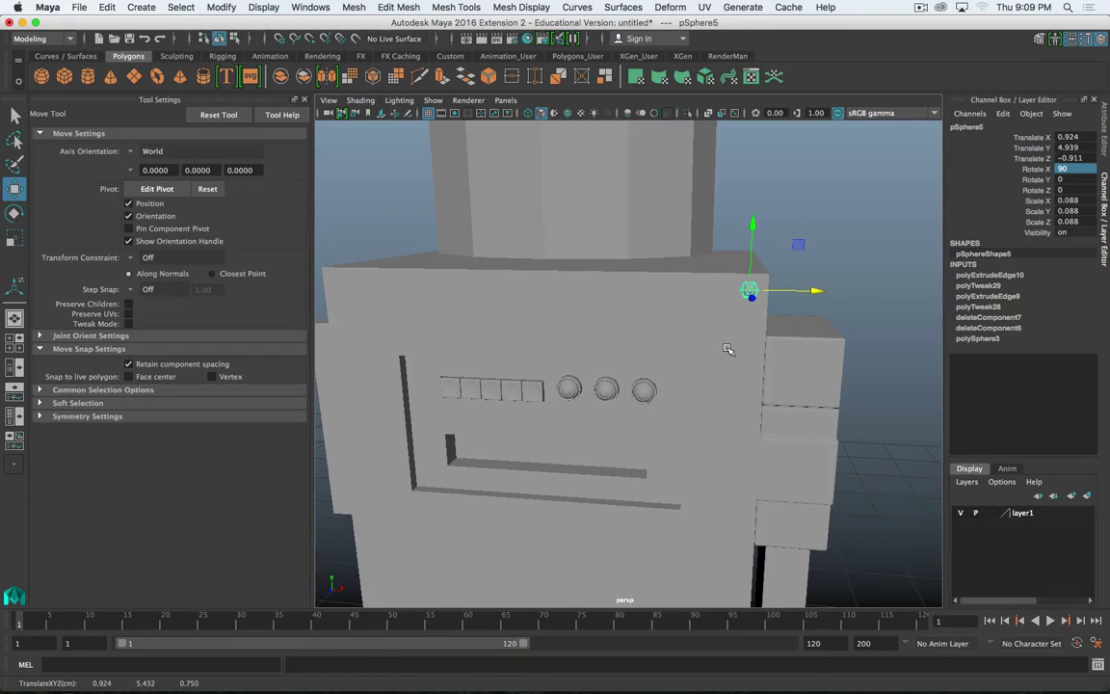
- Duplicate the bolt head and move the copy across to the torso's opposite upper corner, at about X -0.94
{"action": "key", "text": "super+d"}
{"action": "left_click_drag", "start_coordinate": [815, 291], "coordinate": [385, 300]}
{"action": "left_click_drag", "start_coordinate": [454, 361], "coordinate": [407, 372], "text": "alt"}
{"action": "scroll", "coordinate": [621, 362], "scroll_direction": "down", "scroll_amount": 5}
{"action": "middle_click_drag", "start_coordinate": [630, 388], "coordinate": [661, 359], "text": "alt"}
{"action": "left_click_drag", "start_coordinate": [662, 359], "coordinate": [567, 332], "text": "alt"}
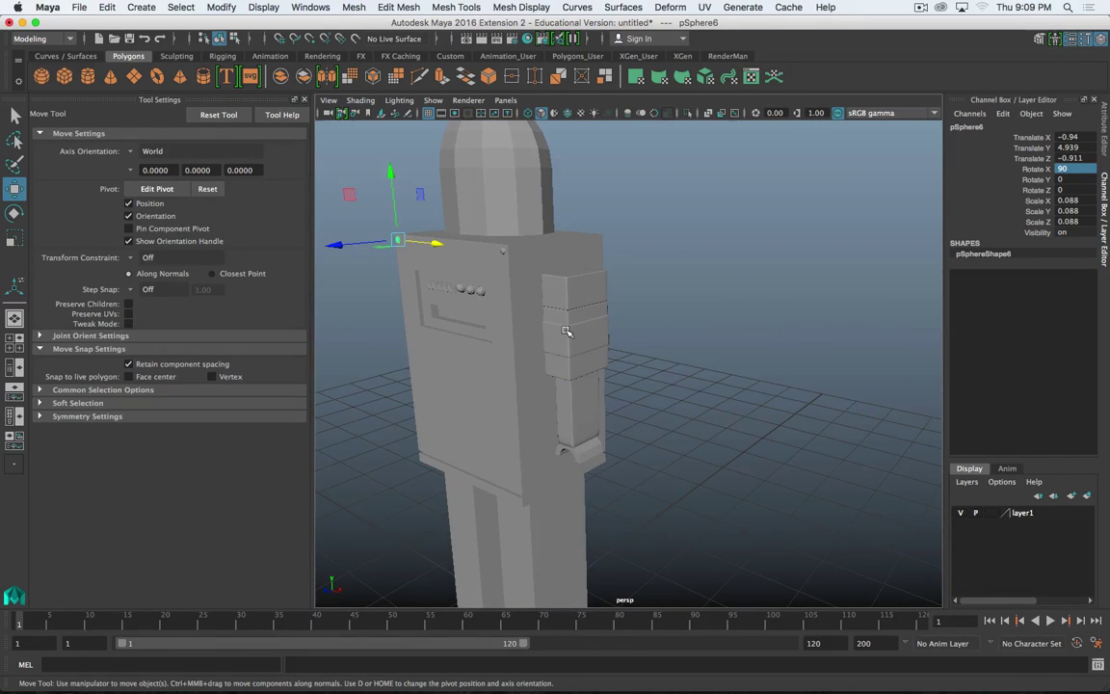
- Create a polygon cylinder and move it clear of the robot, to about X 4.338, Z -1.184
{"action": "scroll", "coordinate": [632, 307], "scroll_direction": "down", "scroll_amount": 5}
{"action": "left_click_drag", "start_coordinate": [628, 348], "coordinate": [553, 282], "text": "alt"}
{"action": "middle_click_drag", "start_coordinate": [440, 279], "coordinate": [568, 203], "text": "alt"}
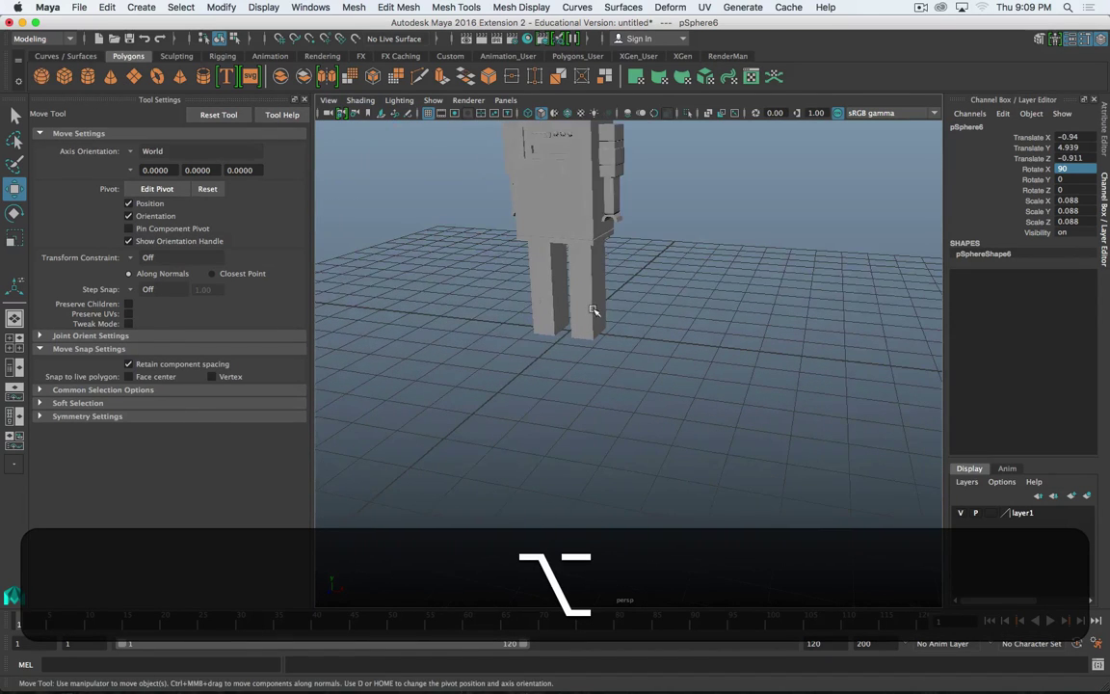
{"action": "left_click", "coordinate": [88, 77]}
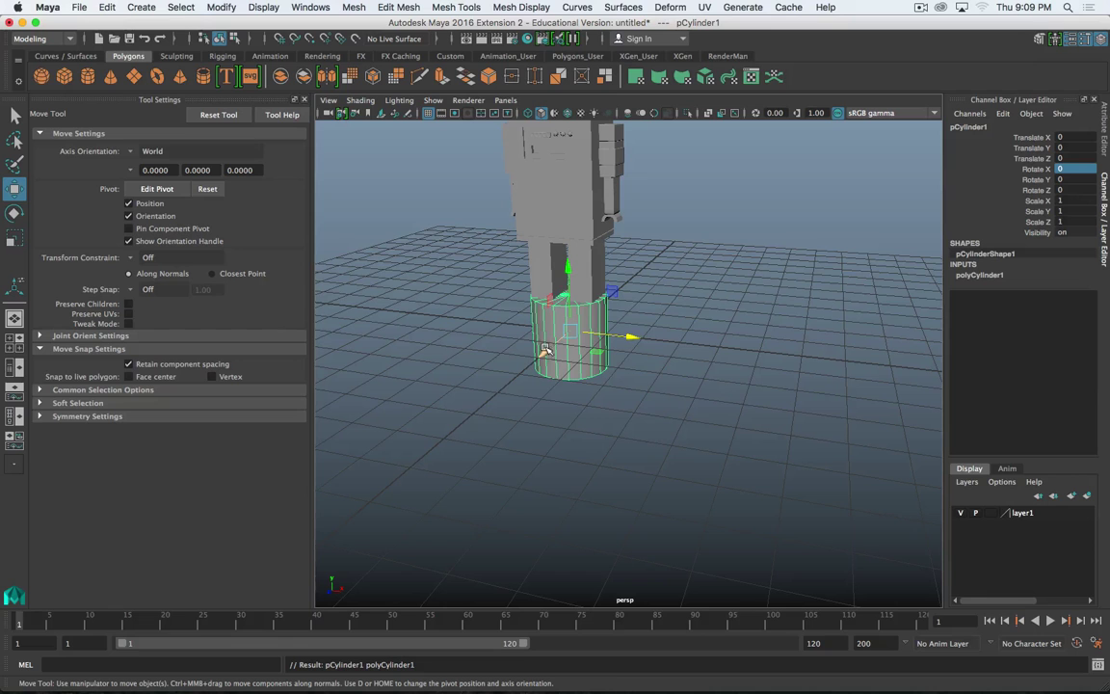
{"action": "left_click_drag", "start_coordinate": [597, 357], "coordinate": [626, 371]}
{"action": "right_click_drag", "start_coordinate": [626, 371], "coordinate": [689, 324], "text": "alt"}
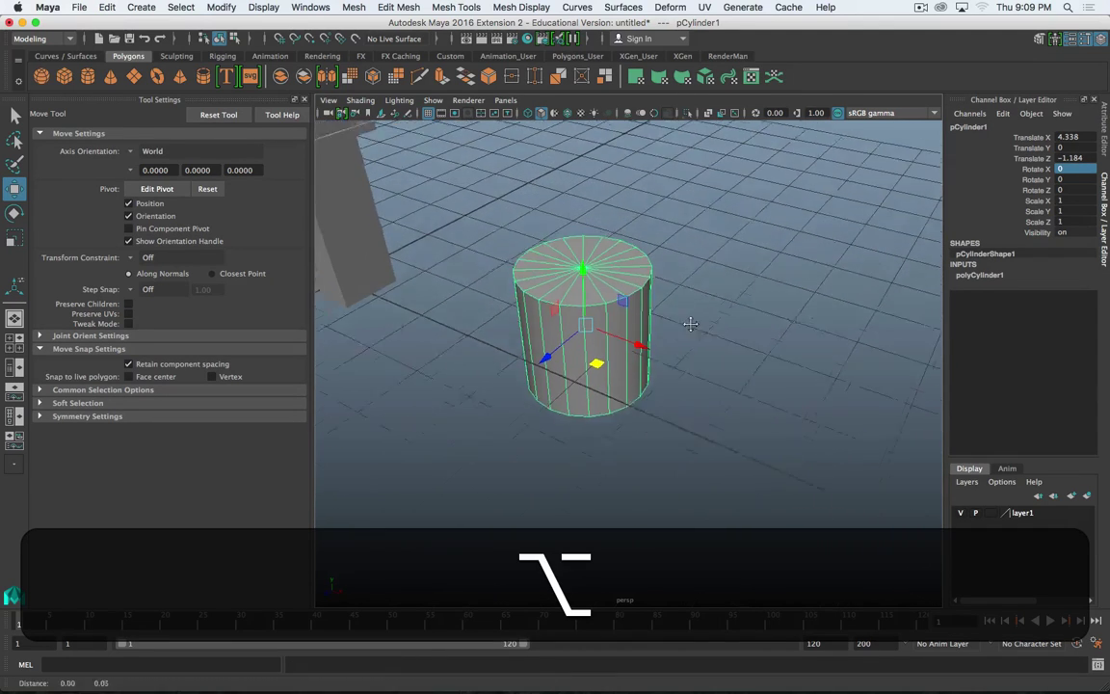
{"action": "middle_click_drag", "start_coordinate": [689, 325], "coordinate": [689, 353], "text": "alt"}
- Set the cylinder's Subdivisions Axis to 6
{"action": "left_click", "coordinate": [983, 276]}
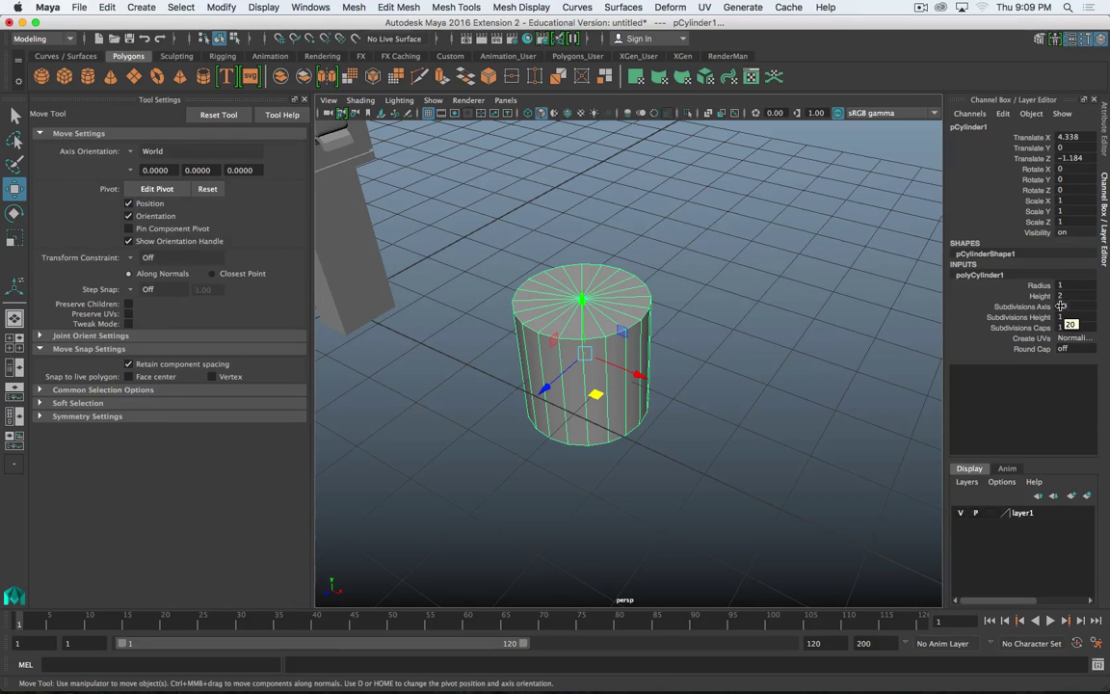
{"action": "type", "text": "6"}
{"action": "key", "text": "Return"}
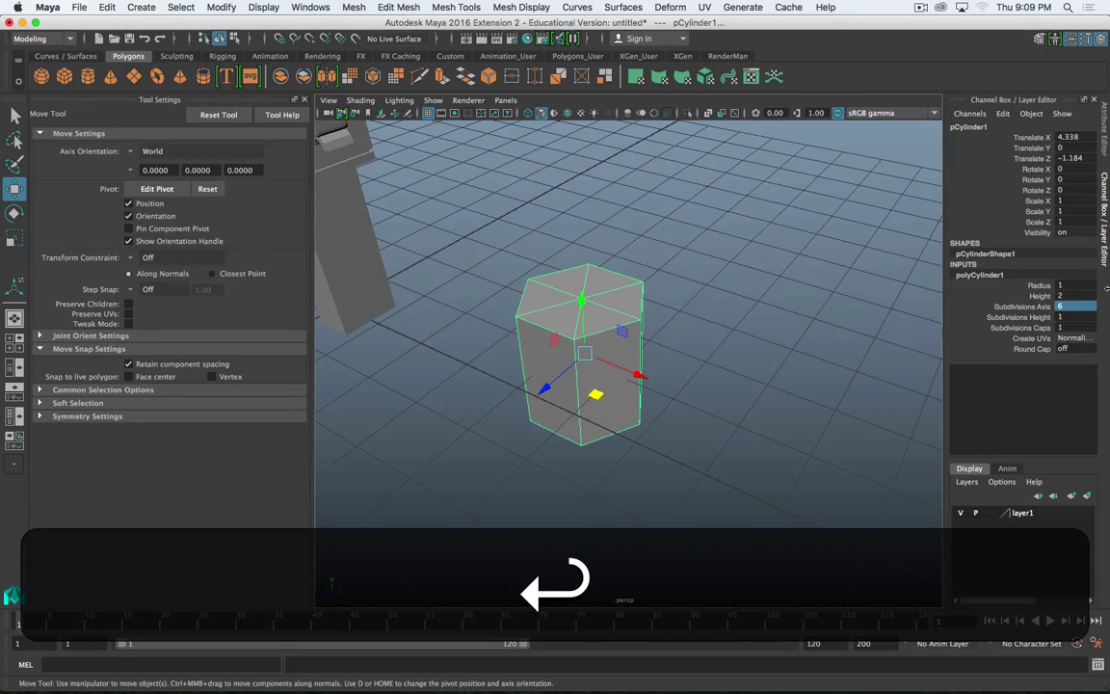
- Extrude the hexagonal cylinder's six top faces, scaled inward to about 0.628, and extrude them again down to a Local Translate Z of about -0.628
{"action": "left_click_drag", "start_coordinate": [590, 241], "coordinate": [627, 291], "text": "alt"}
{"action": "right_click_drag", "start_coordinate": [607, 293], "coordinate": [596, 345]}
{"action": "left_click", "coordinate": [617, 326]}
{"action": "left_click", "coordinate": [602, 366], "text": "shift"}
{"action": "left_click", "coordinate": [566, 368], "text": "shift"}
{"action": "left_click", "coordinate": [536, 338], "text": "shift"}
{"action": "left_click", "coordinate": [541, 305], "text": "shift"}
{"action": "left_click", "coordinate": [586, 305], "text": "shift"}
{"action": "key", "text": "r"}
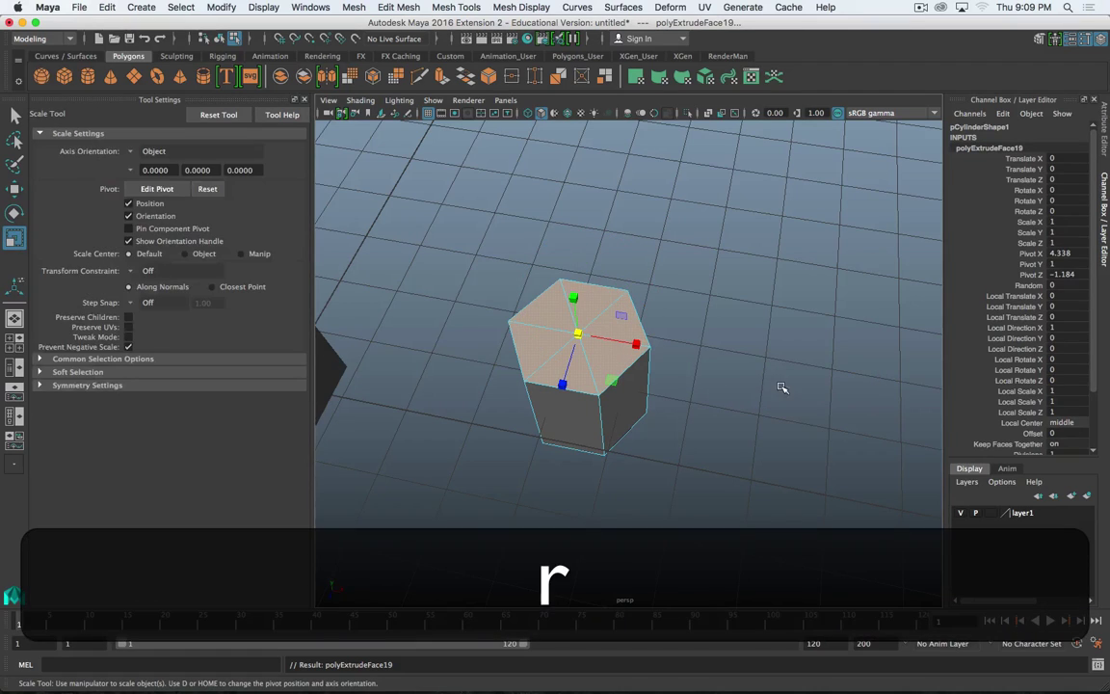
{"action": "left_click_drag", "start_coordinate": [608, 384], "coordinate": [602, 377]}
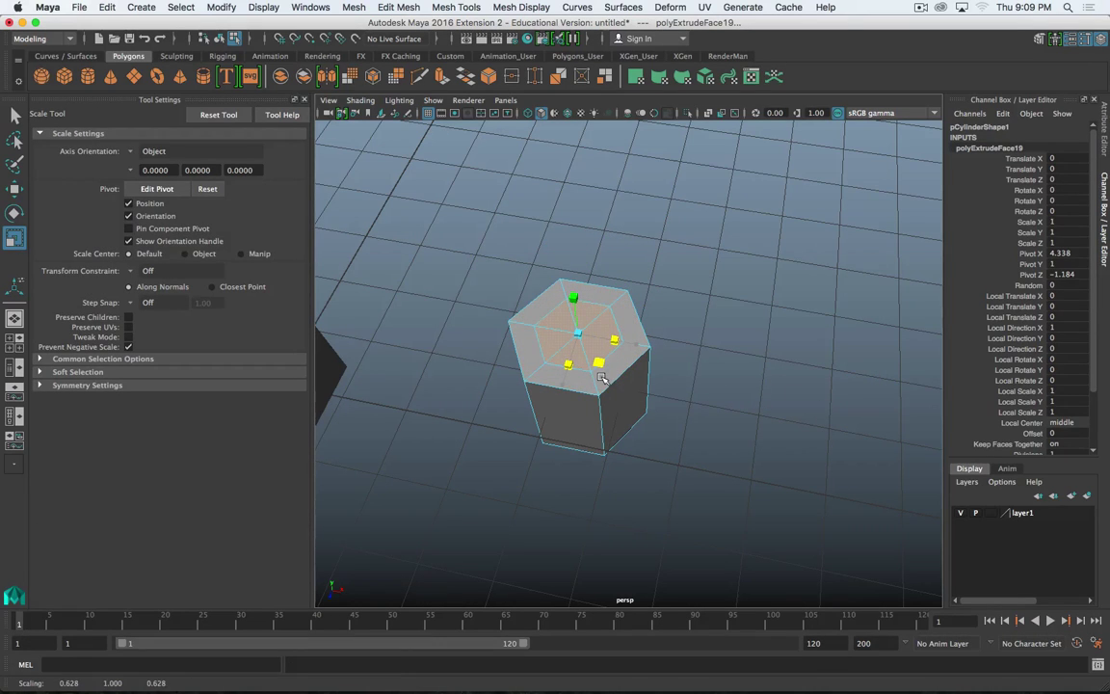
{"action": "key", "text": "g"}
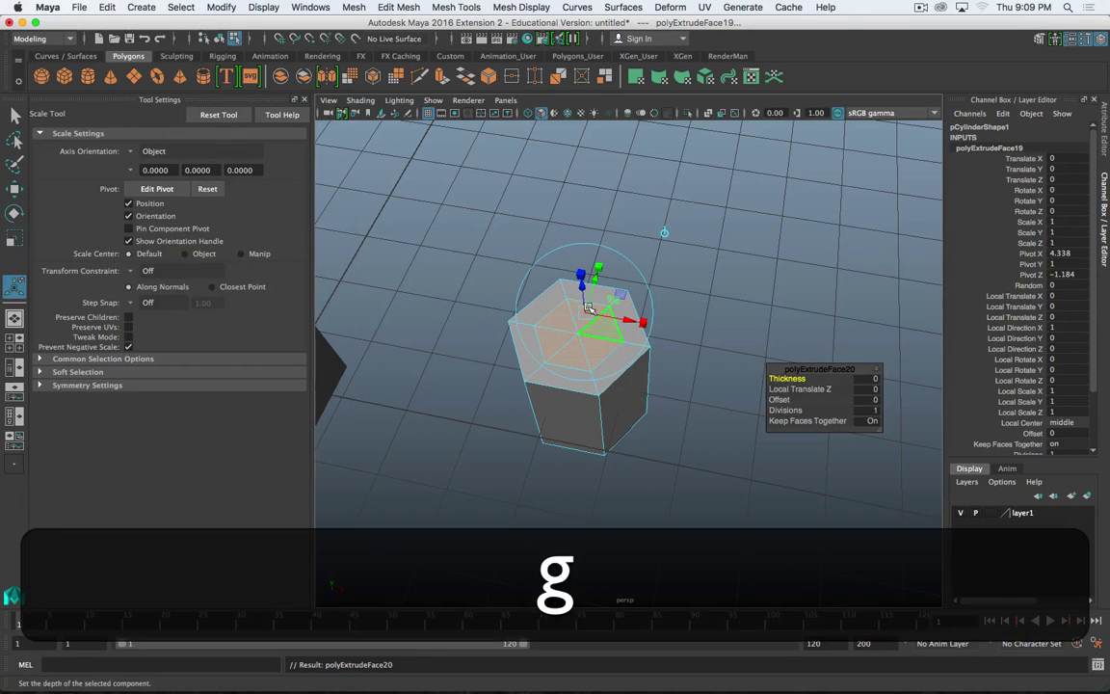
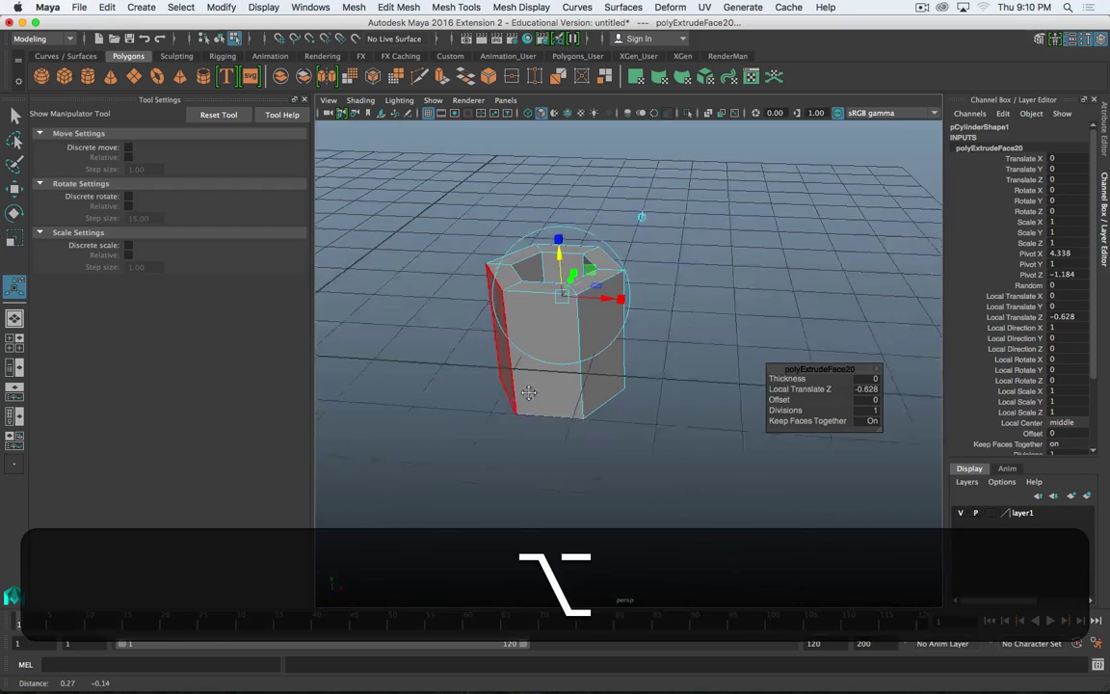
- Delete the hollowed hexagonal cylinder
{"action": "right_click_drag", "start_coordinate": [520, 387], "coordinate": [584, 293]}
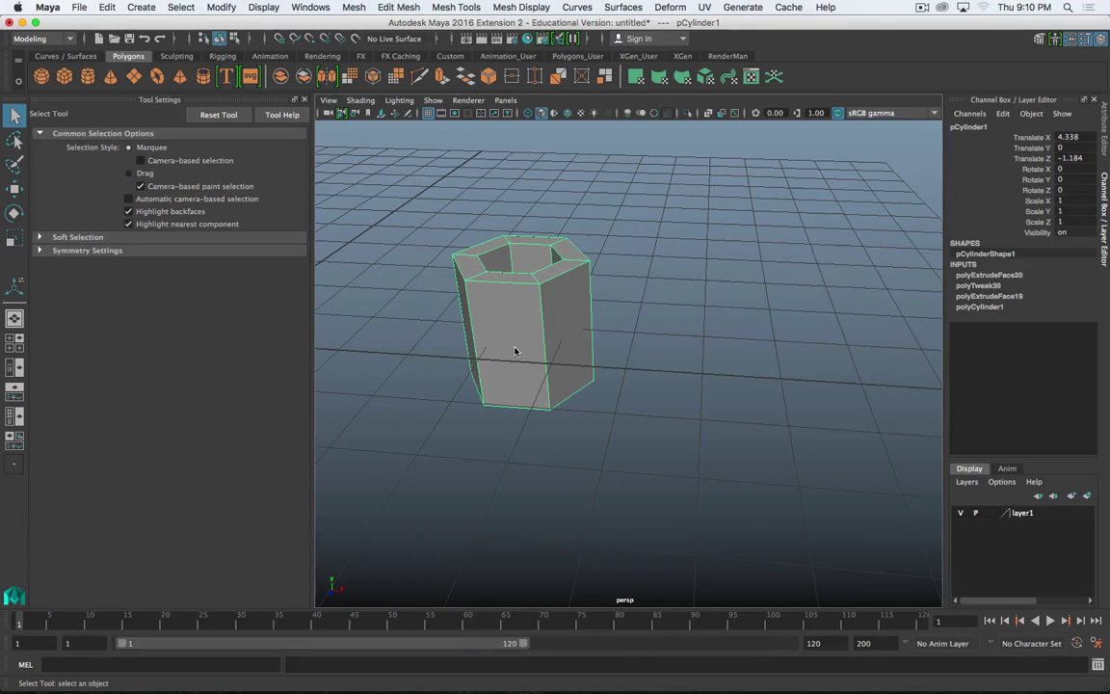
{"action": "key", "text": "BackSpace"}
{"action": "middle_click_drag", "start_coordinate": [528, 268], "coordinate": [714, 416], "text": "alt"}
{"action": "scroll", "coordinate": [672, 315], "scroll_direction": "down", "scroll_amount": 5}
{"action": "scroll", "coordinate": [672, 432], "scroll_direction": "down", "scroll_amount": 3}
- Hide layer1, select all robot parts still showing, and add them to layer1
{"action": "left_click", "coordinate": [960, 512]}
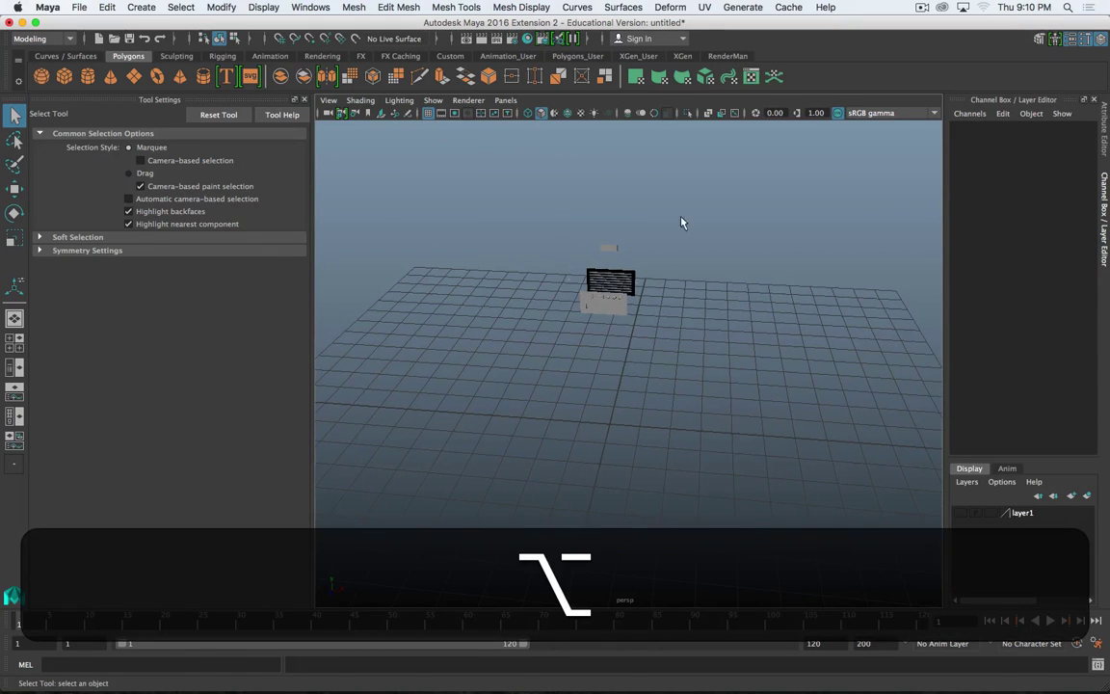
{"action": "left_click_drag", "start_coordinate": [681, 222], "coordinate": [536, 356]}
{"action": "left_click", "coordinate": [1028, 513]}
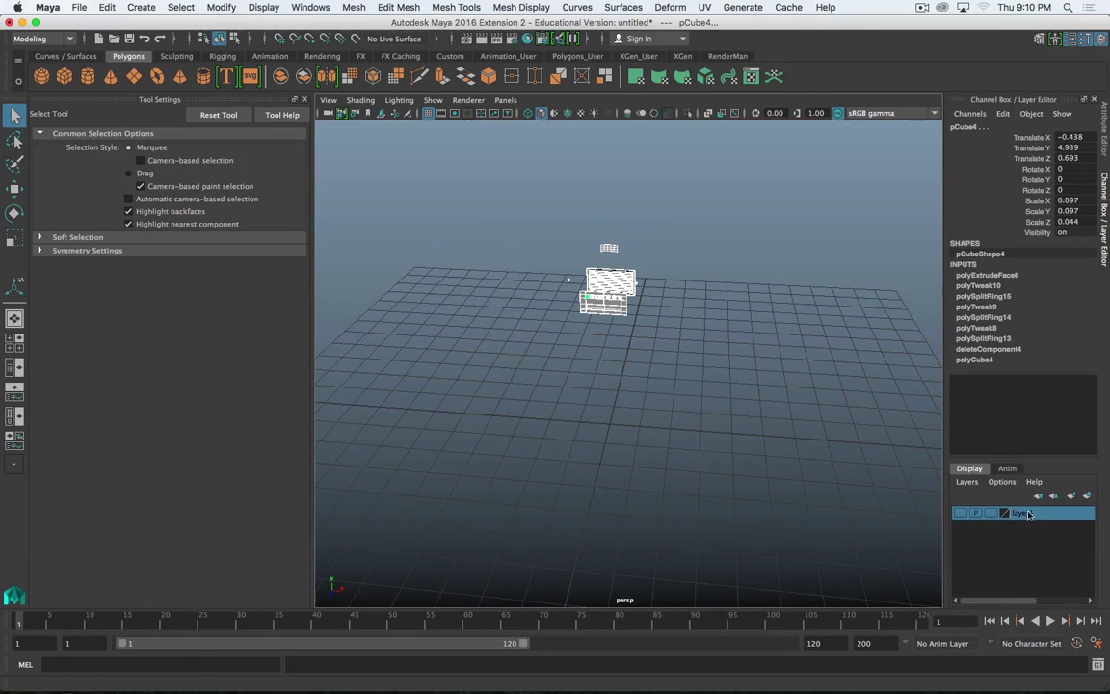
{"action": "left_click", "coordinate": [966, 481]}
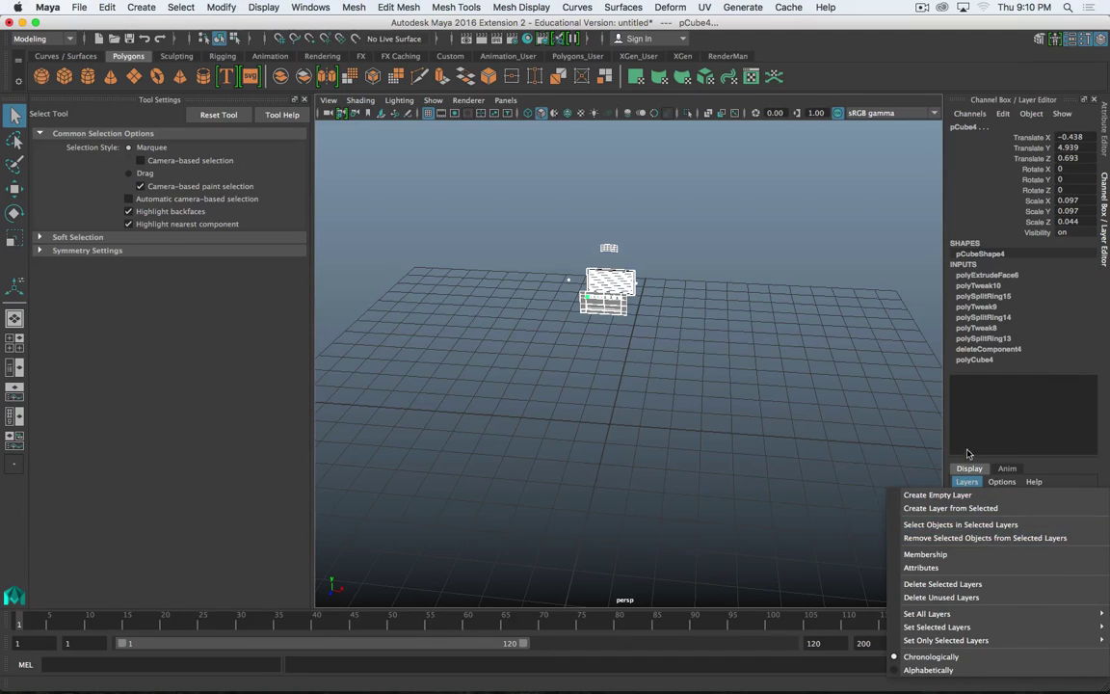
{"action": "left_click", "coordinate": [966, 453]}
{"action": "right_click", "coordinate": [1026, 509]}
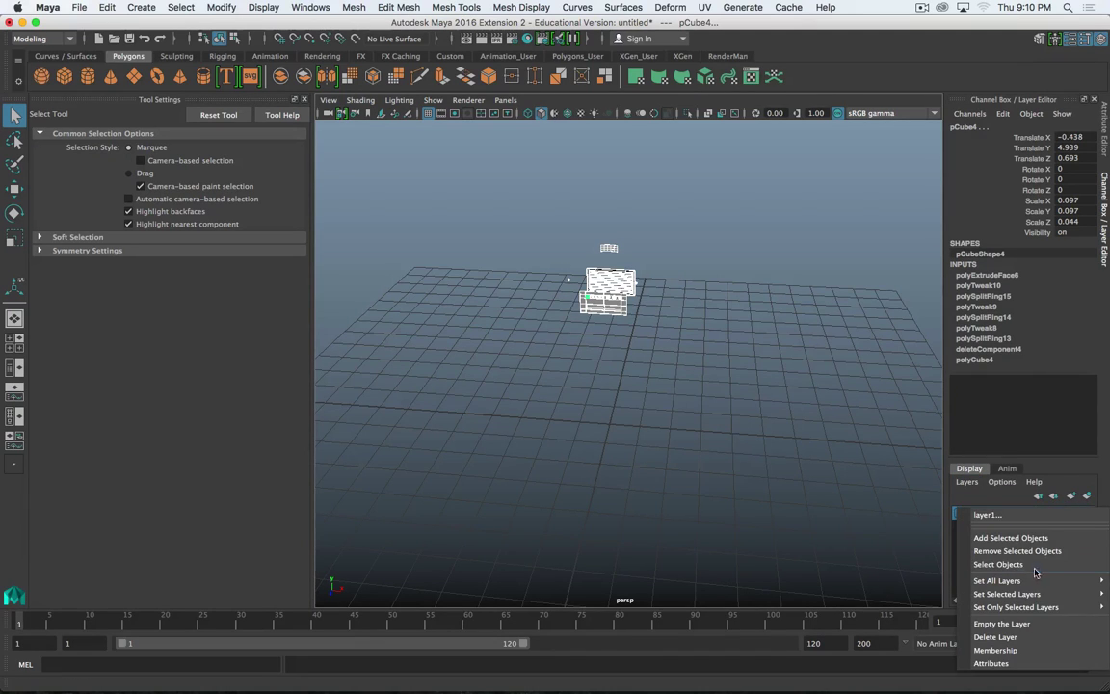
{"action": "left_click", "coordinate": [1037, 541]}
- Create a polygon plane at the origin of the emptied scene
{"action": "scroll", "coordinate": [521, 372], "scroll_direction": "up", "scroll_amount": 2}
{"action": "middle_click_drag", "start_coordinate": [566, 355], "coordinate": [573, 323], "text": "alt"}
{"action": "mouse_move", "coordinate": [573, 322]}
{"action": "left_mouse_down", "text": "alt"}
{"action": "mouse_move", "coordinate": [565, 290]}
{"action": "mouse_move", "coordinate": [566, 311]}
{"action": "left_mouse_up", "text": "alt"}
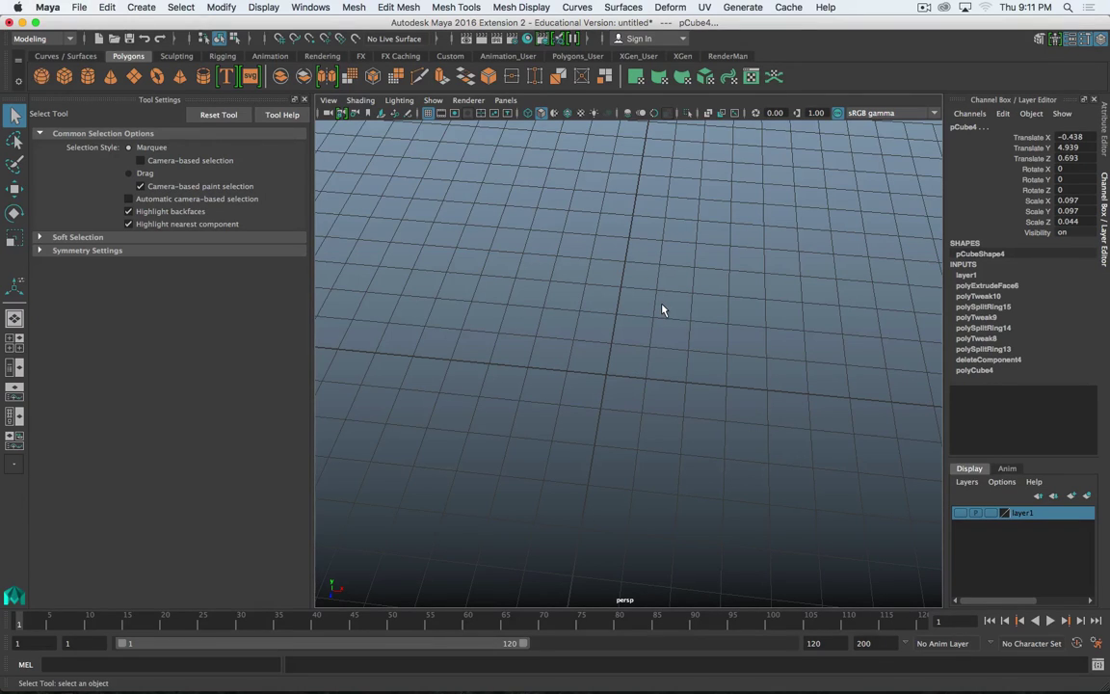
{"action": "left_click_drag", "start_coordinate": [574, 407], "coordinate": [599, 416], "text": "alt"}
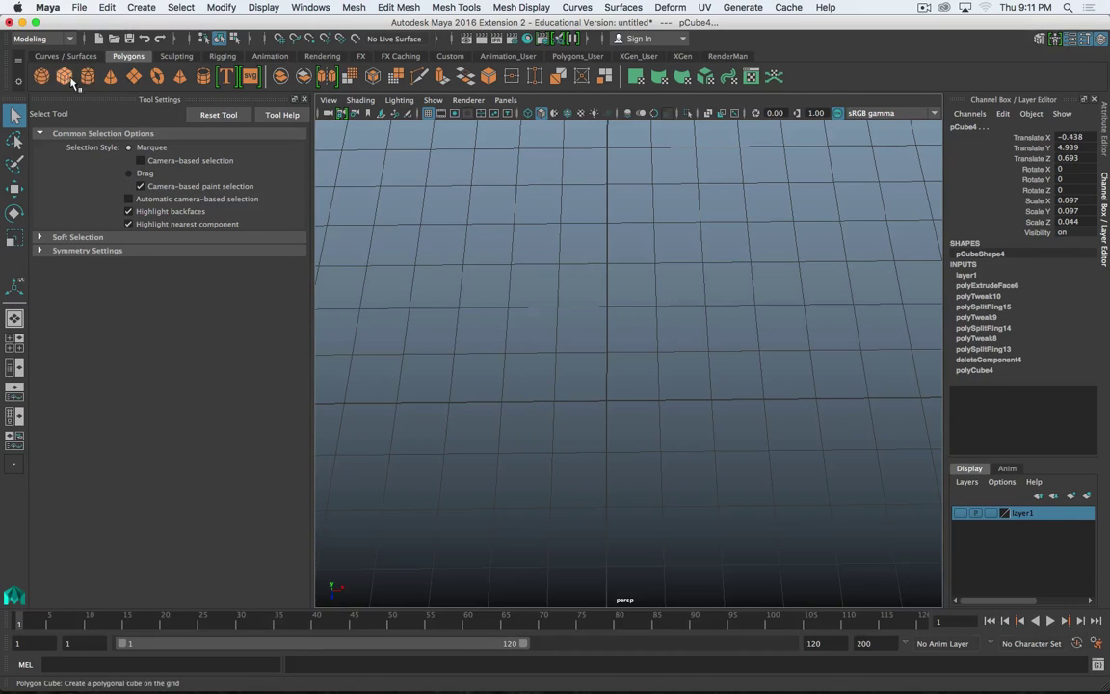
{"action": "left_click", "coordinate": [133, 76]}
{"action": "middle_click_drag", "start_coordinate": [624, 359], "coordinate": [585, 277], "text": "alt"}
{"action": "left_click_drag", "start_coordinate": [586, 282], "coordinate": [638, 377], "text": "alt"}
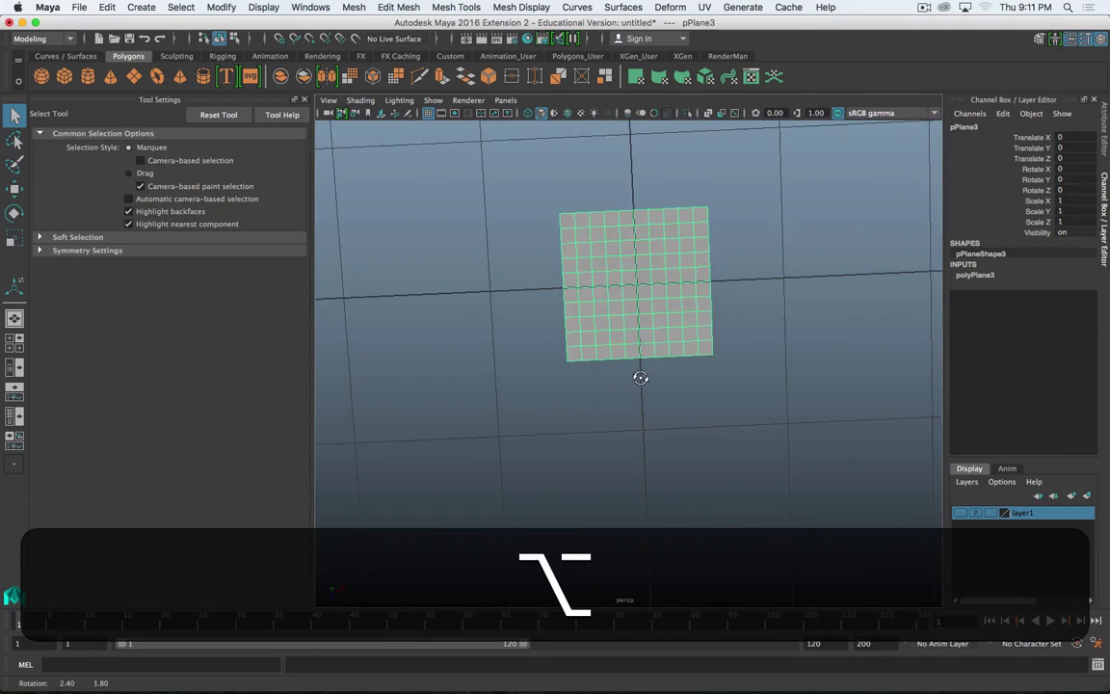
- Set the plane's Subdivisions Width and Subdivisions Height to 5
{"action": "left_click", "coordinate": [976, 276]}
{"action": "left_click", "coordinate": [1019, 306]}
{"action": "left_click", "coordinate": [1019, 317], "text": "shift"}
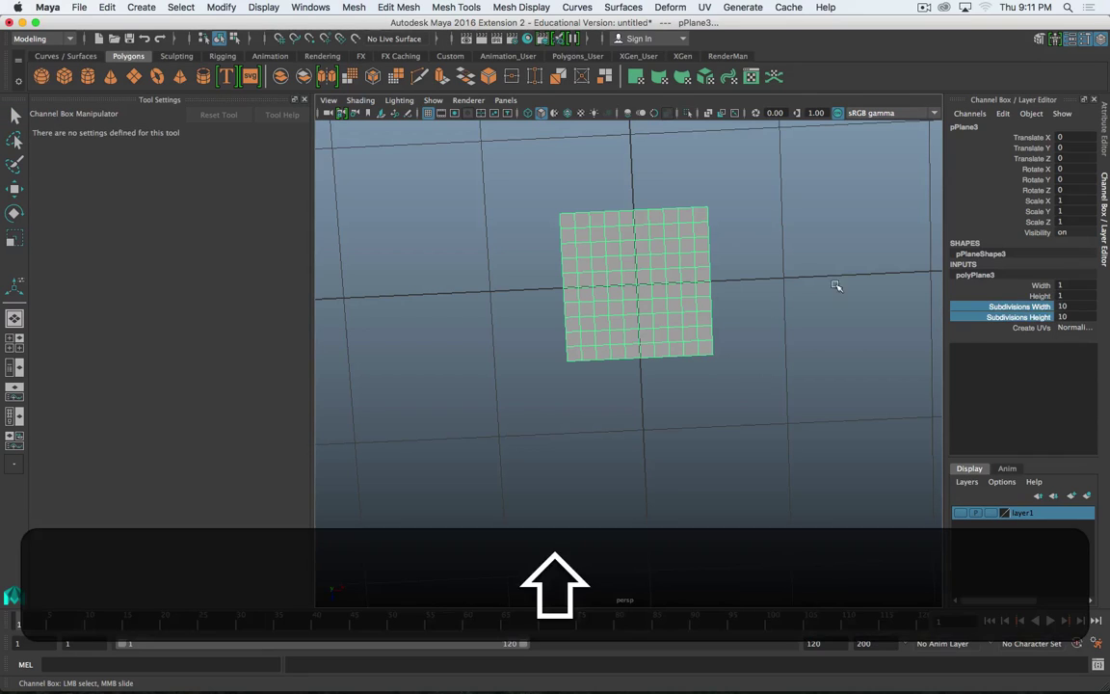
{"action": "middle_click_drag", "start_coordinate": [805, 273], "coordinate": [769, 281]}
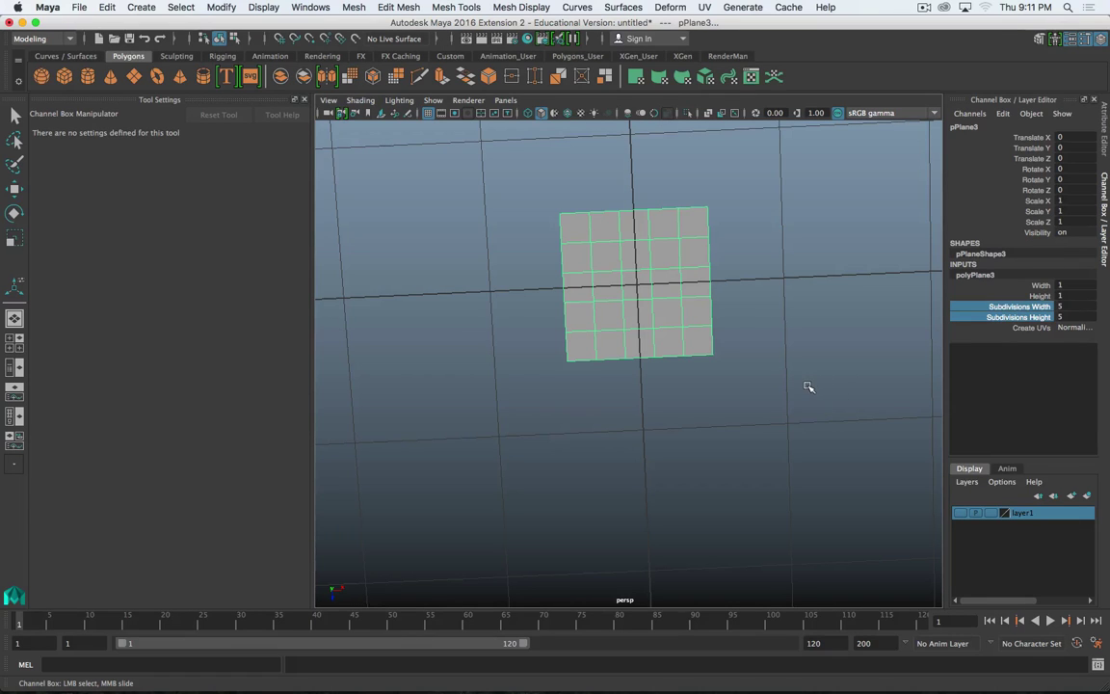
- Delete the plane's outer ring of faces and four inner corner faces, leaving a plus shape three faces wide
{"action": "left_click_drag", "start_coordinate": [752, 360], "coordinate": [617, 349], "text": "alt"}
{"action": "scroll", "coordinate": [611, 328], "scroll_direction": "up", "scroll_amount": 4, "text": "alt"}
{"action": "middle_click_drag", "start_coordinate": [705, 313], "coordinate": [728, 343], "text": "alt"}
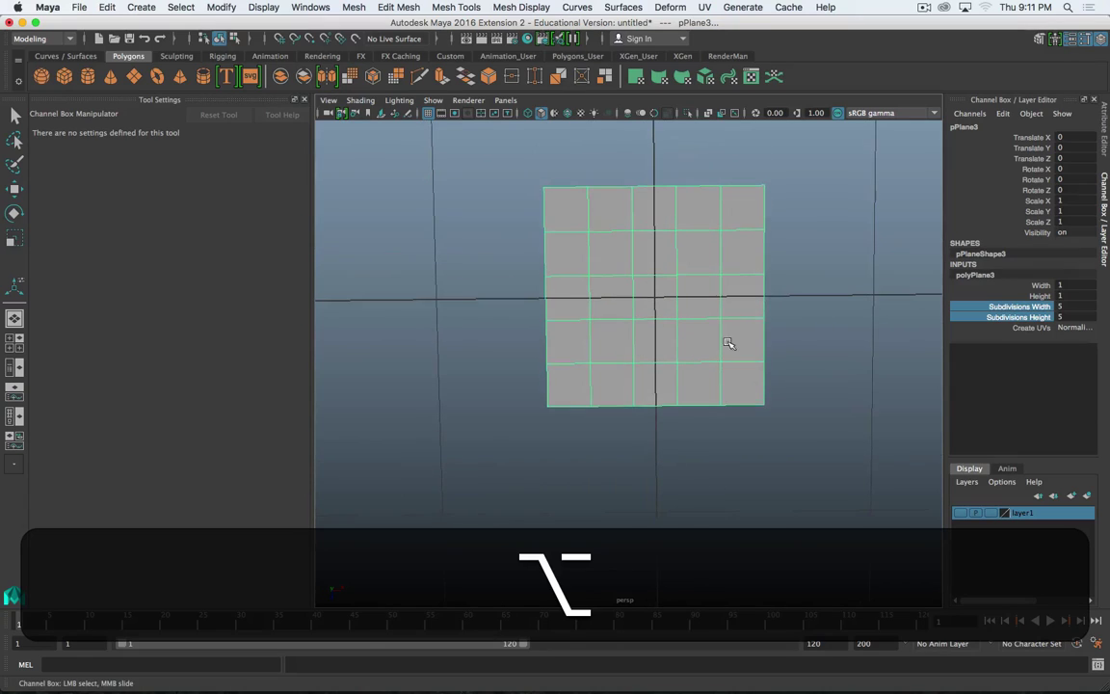
{"action": "right_click_drag", "start_coordinate": [706, 313], "coordinate": [706, 349]}
{"action": "left_click_drag", "start_coordinate": [790, 344], "coordinate": [684, 420]}
{"action": "left_click_drag", "start_coordinate": [515, 441], "coordinate": [609, 337], "text": "shift"}
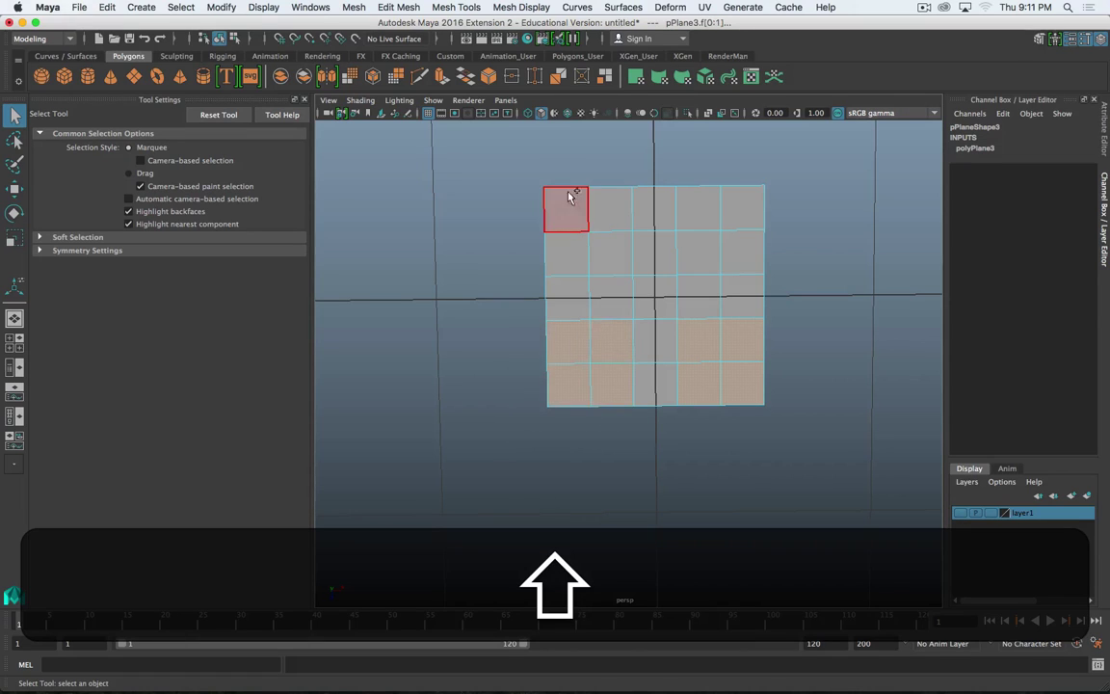
{"action": "left_click_drag", "start_coordinate": [515, 179], "coordinate": [616, 255], "text": "shift"}
{"action": "left_click_drag", "start_coordinate": [796, 179], "coordinate": [708, 246], "text": "shift"}
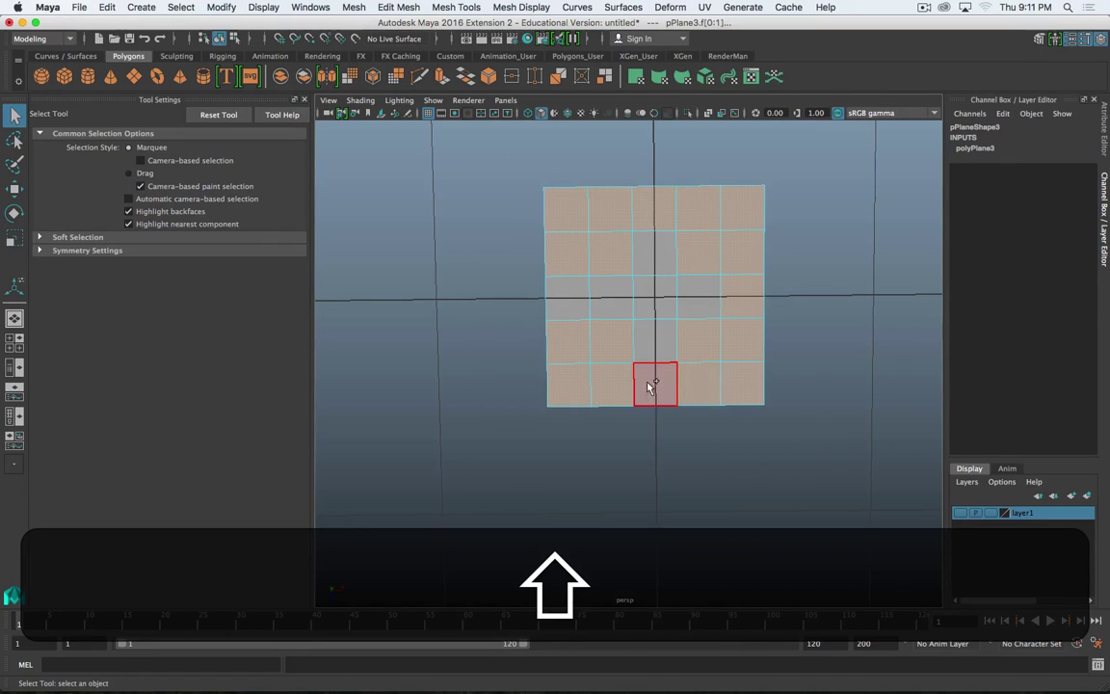
{"action": "key", "text": "shift+Delete"}
{"action": "left_click_drag", "start_coordinate": [540, 317], "coordinate": [715, 362], "text": "alt"}
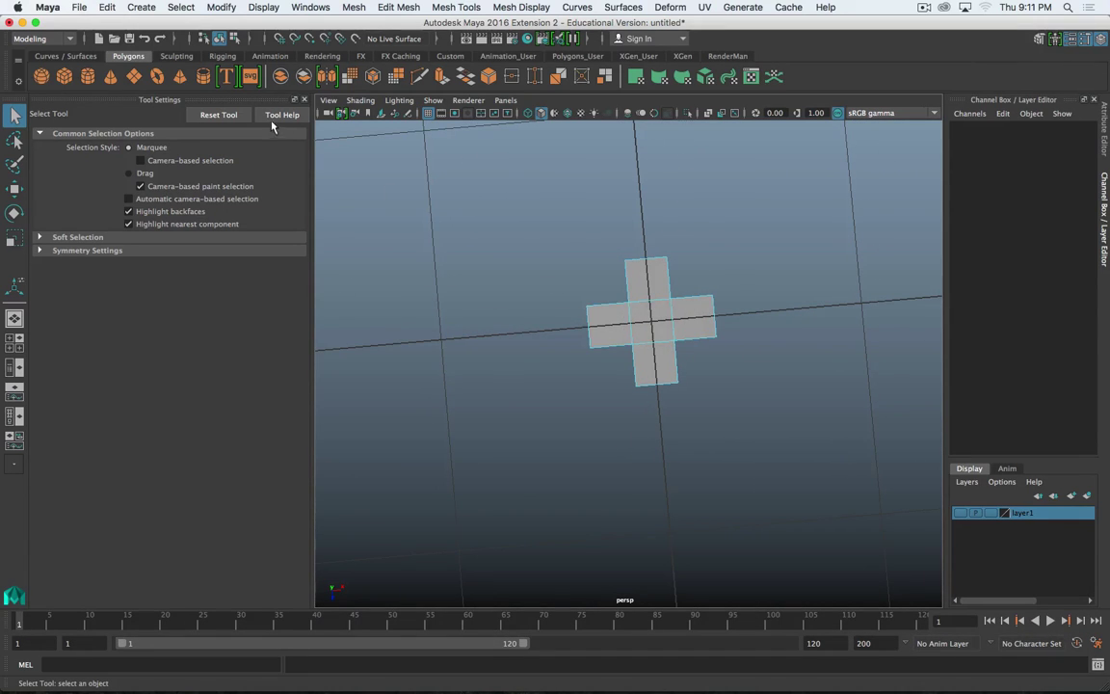
- Create a polygon cylinder at the origin around the plus shape and switch the view to wireframe
{"action": "left_click", "coordinate": [88, 79]}
{"action": "scroll", "coordinate": [728, 440], "scroll_direction": "up", "scroll_amount": 3}
{"action": "scroll", "coordinate": [729, 438], "scroll_direction": "down", "scroll_amount": 5}
{"action": "mouse_move", "coordinate": [755, 435]}
{"action": "left_mouse_down", "text": "alt"}
{"action": "mouse_move", "coordinate": [738, 451]}
{"action": "mouse_move", "coordinate": [756, 445]}
{"action": "left_mouse_up", "text": "alt"}
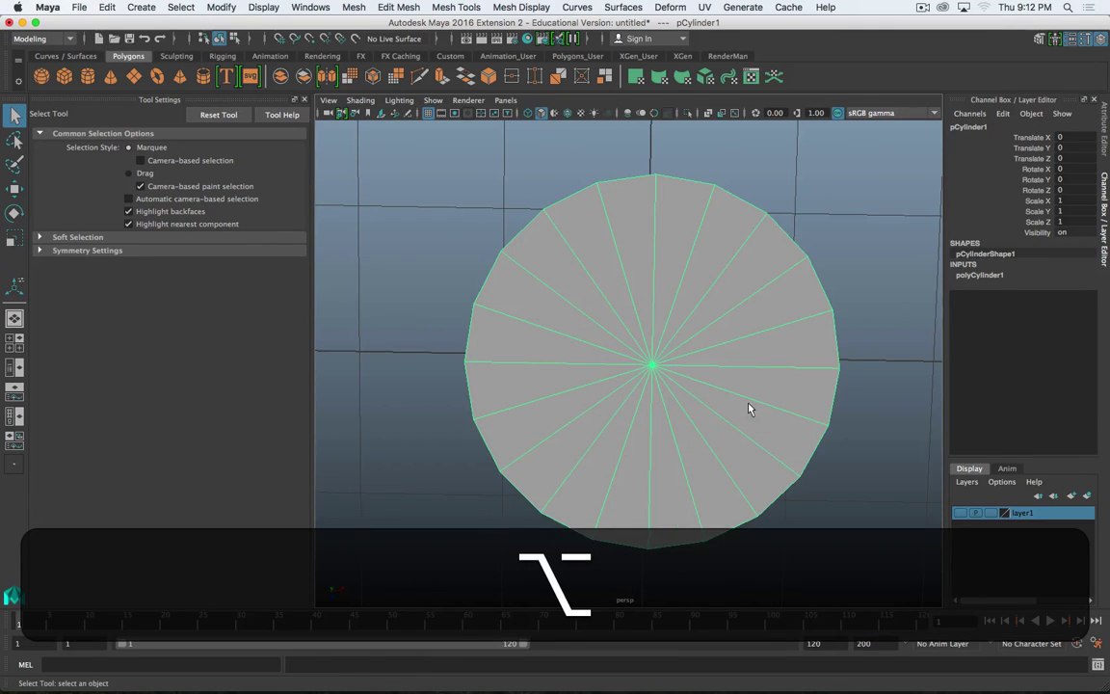
{"action": "key", "text": "4"}
{"action": "scroll", "coordinate": [729, 374], "scroll_direction": "up", "scroll_amount": 3}
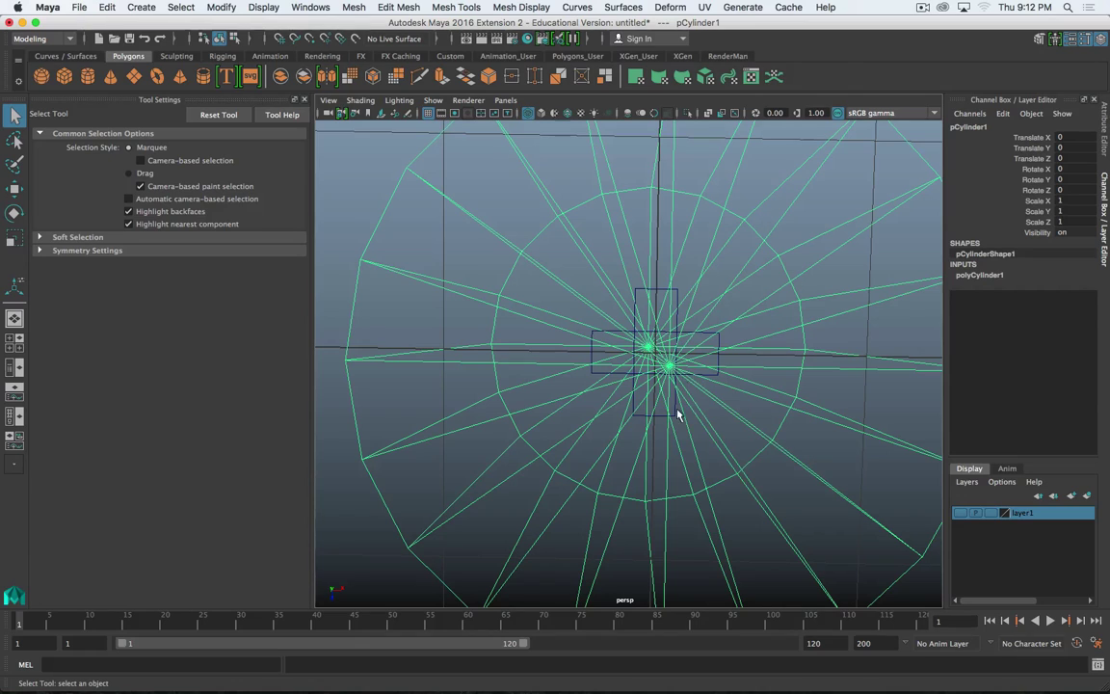
- Set the new cylinder's Subdivisions Axis to 12
{"action": "left_click", "coordinate": [979, 274]}
{"action": "left_click", "coordinate": [1064, 306]}
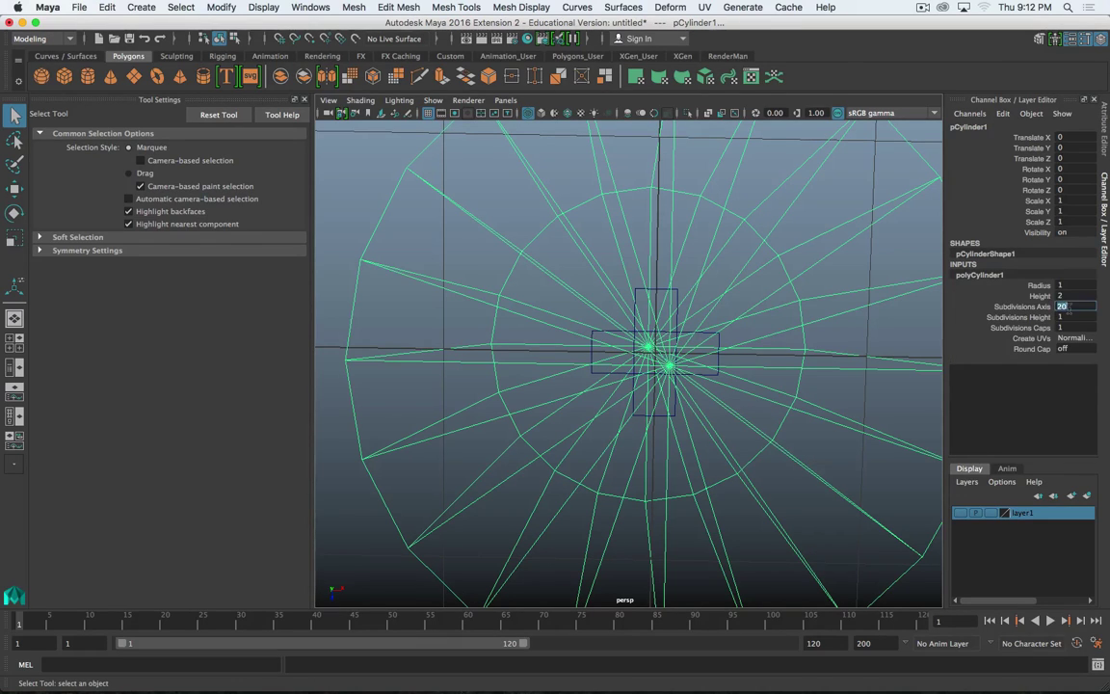
{"action": "type", "text": "12"}
{"action": "key", "text": "Return"}
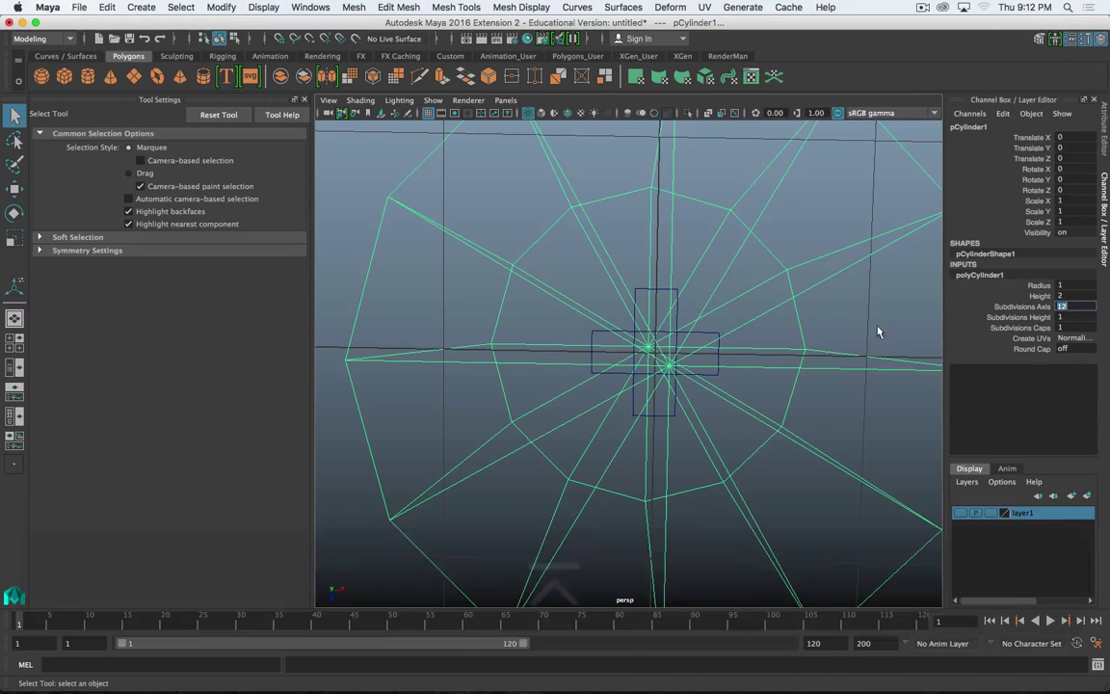
{"action": "type", "text": "5"}
{"action": "key", "text": "BackSpace"}
{"action": "type", "text": "12"}
{"action": "key", "text": "Return"}
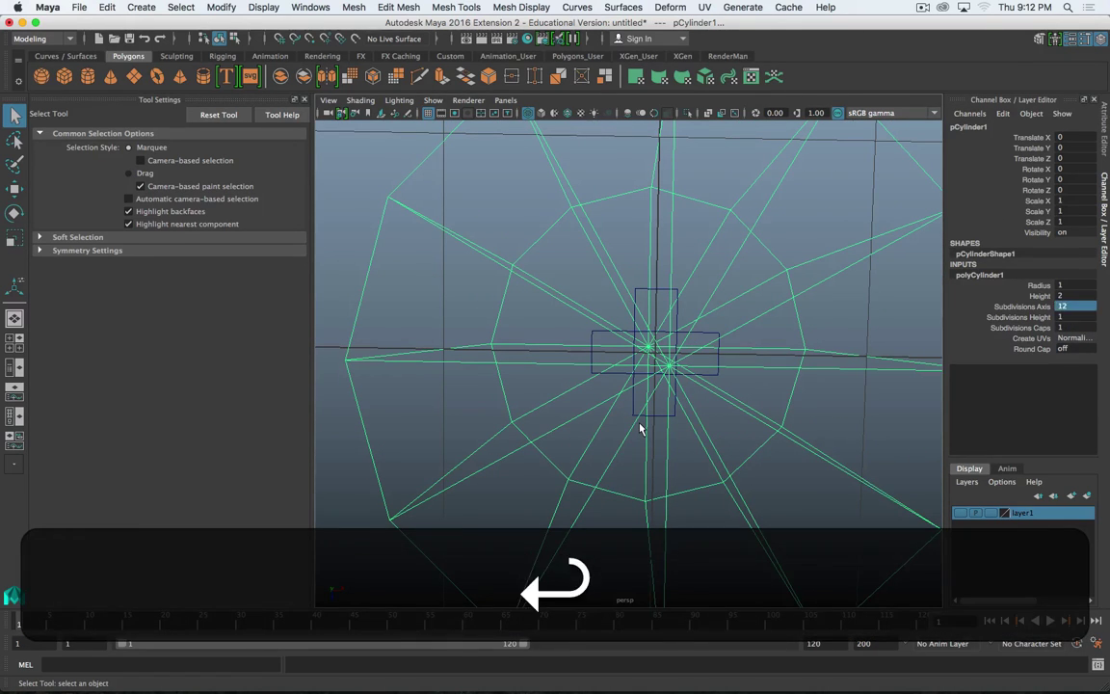
{"action": "left_click_drag", "start_coordinate": [598, 430], "coordinate": [672, 465], "text": "alt"}
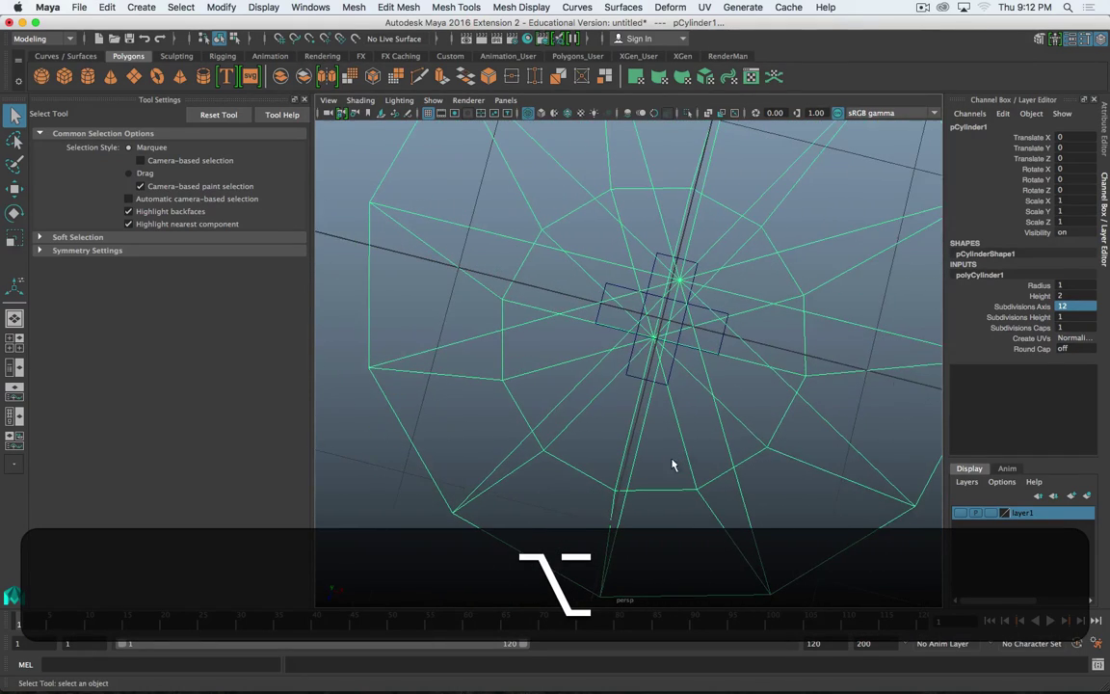
- Set the cylinder's Radius to 0.6
{"action": "left_click", "coordinate": [1037, 285]}
{"action": "middle_click_drag", "start_coordinate": [801, 279], "coordinate": [884, 307]}
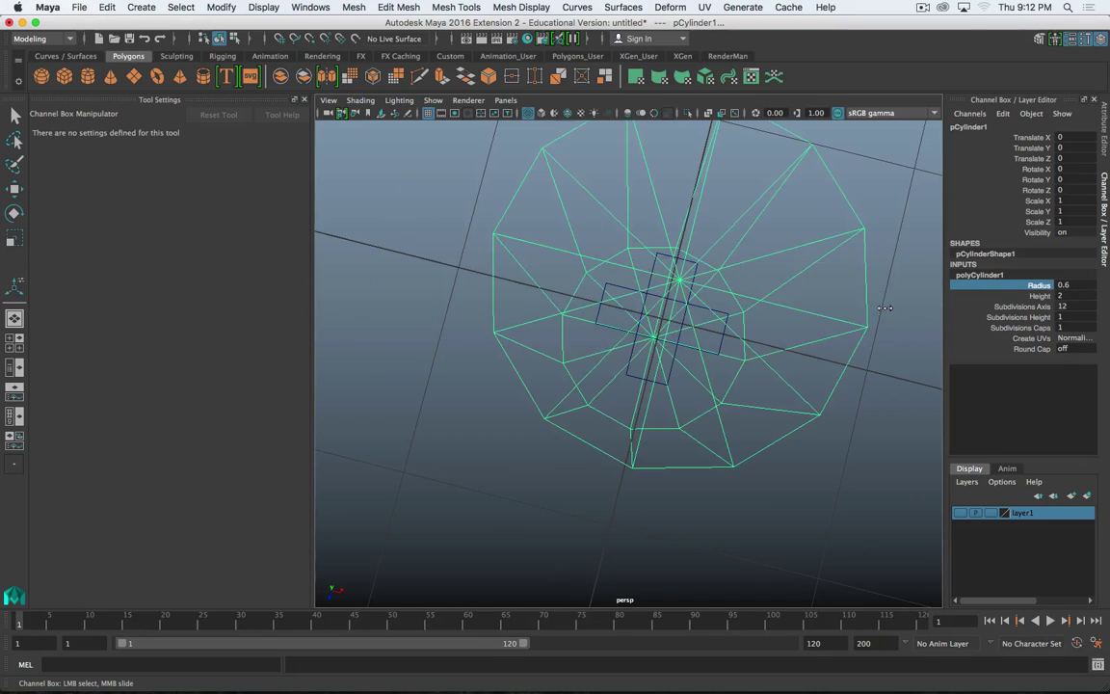
{"action": "left_click_drag", "start_coordinate": [863, 317], "coordinate": [681, 352], "text": "alt"}
- Compare the cylinder's outline with the plus shape in a wireframe top view, with smooth preview on and off
{"action": "key", "text": "space"}
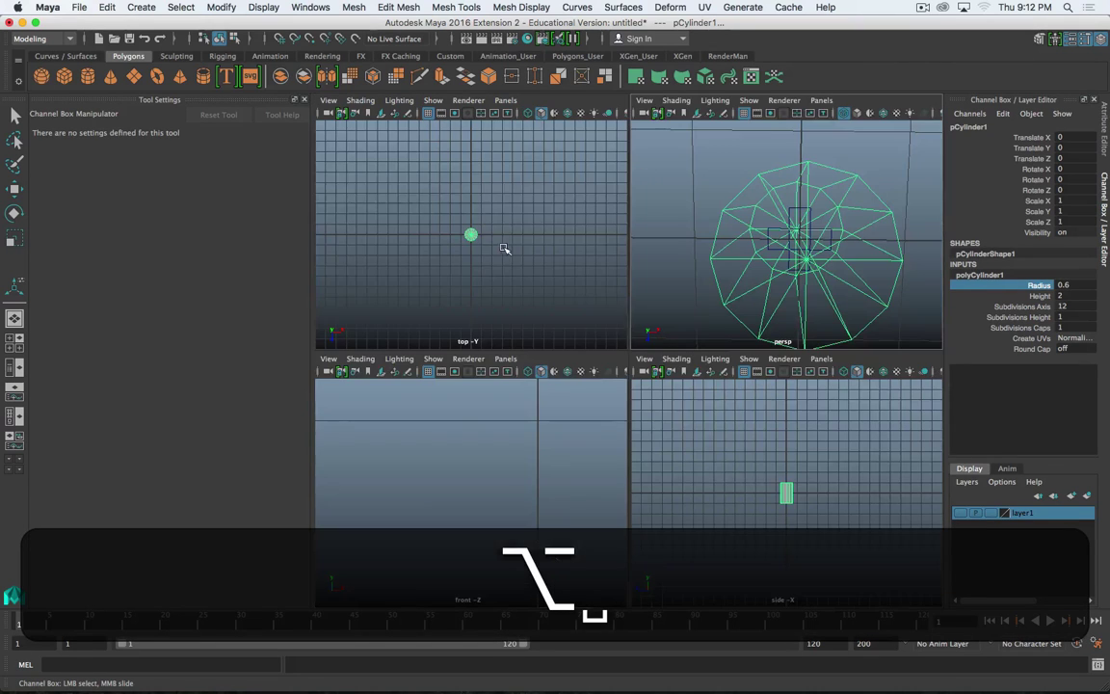
{"action": "key", "text": "space"}
{"action": "scroll", "coordinate": [604, 426], "scroll_direction": "up", "scroll_amount": 6}
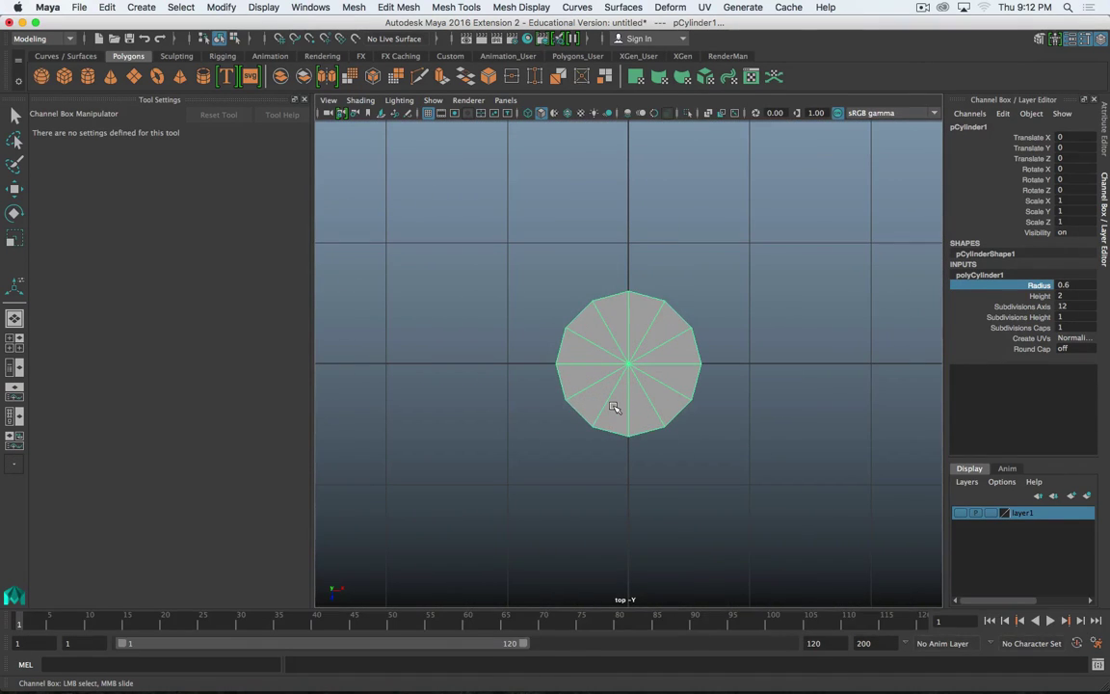
{"action": "key", "text": "4"}
{"action": "scroll", "coordinate": [669, 421], "scroll_direction": "up", "scroll_amount": 3}
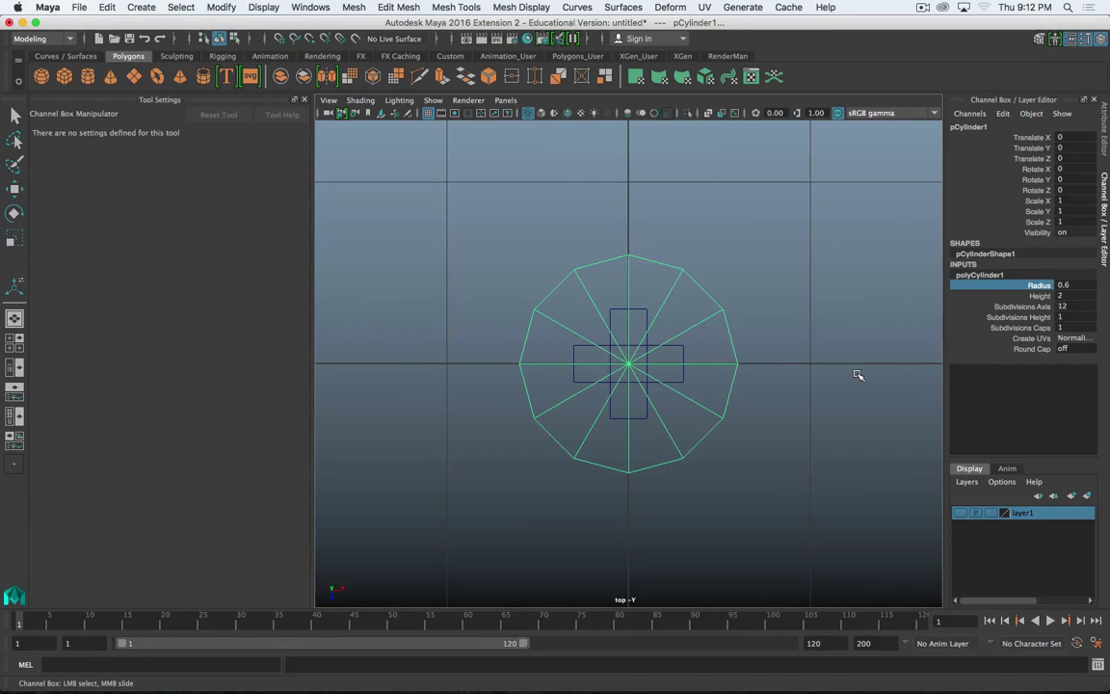
{"action": "key", "text": "3"}
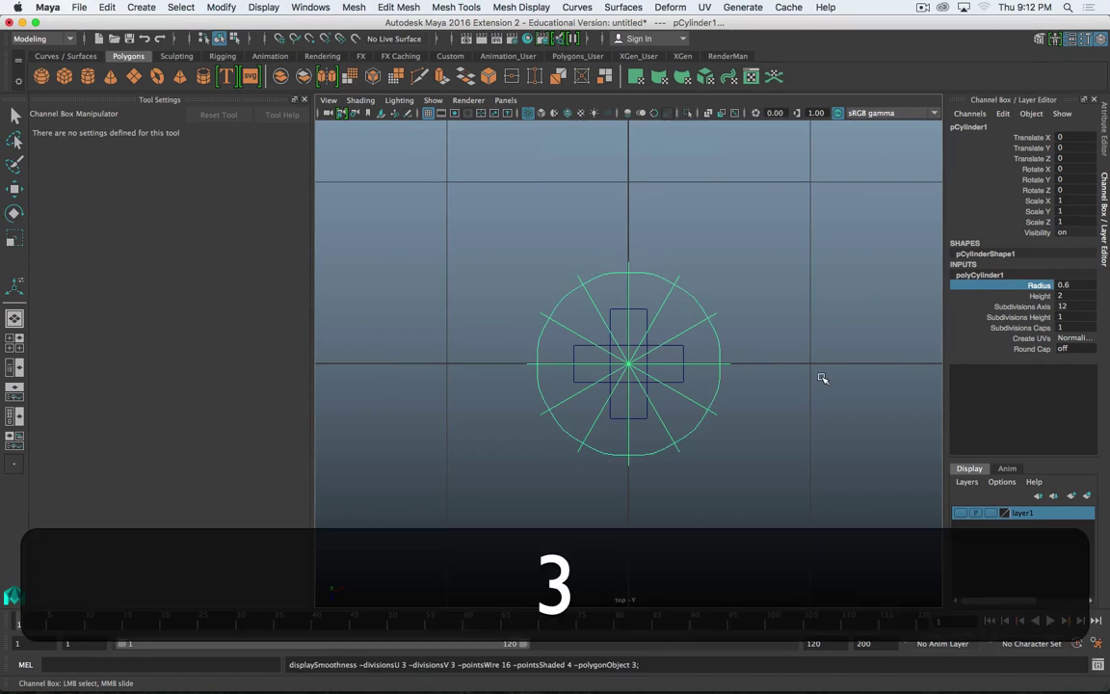
{"action": "key", "text": "1"}
{"action": "key", "text": "space"}
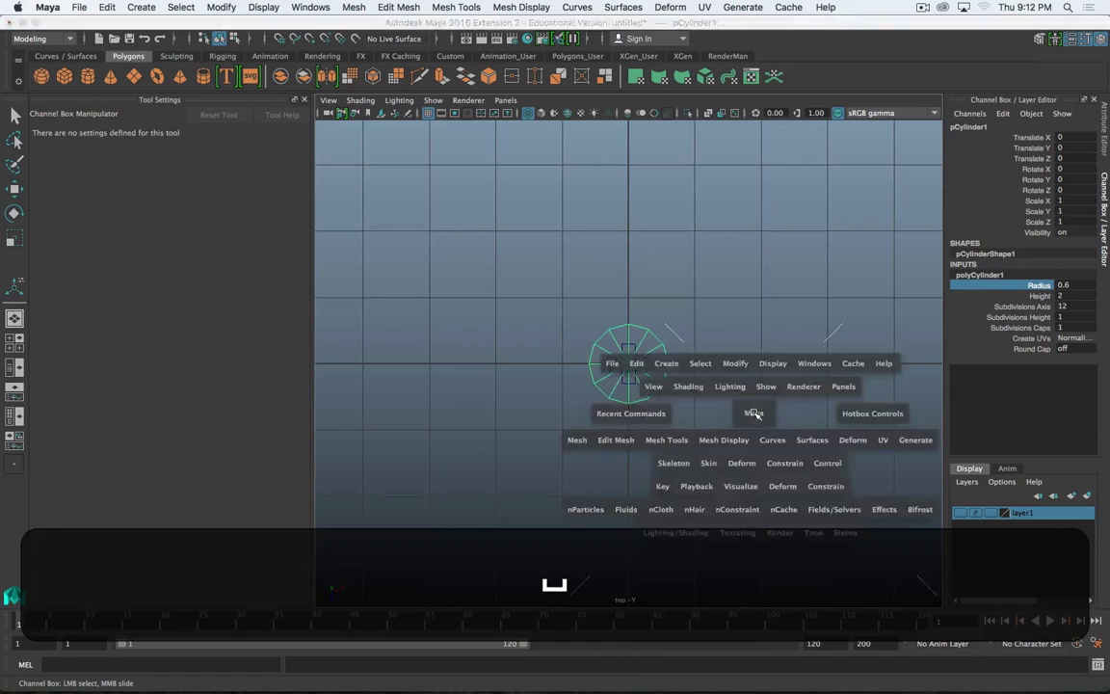
{"action": "key", "text": "space"}
- Delete the cylinder's side and bottom cap faces in shaded view, leaving only its 12-sided top cap
{"action": "left_click_drag", "start_coordinate": [615, 421], "coordinate": [569, 389], "text": "alt"}
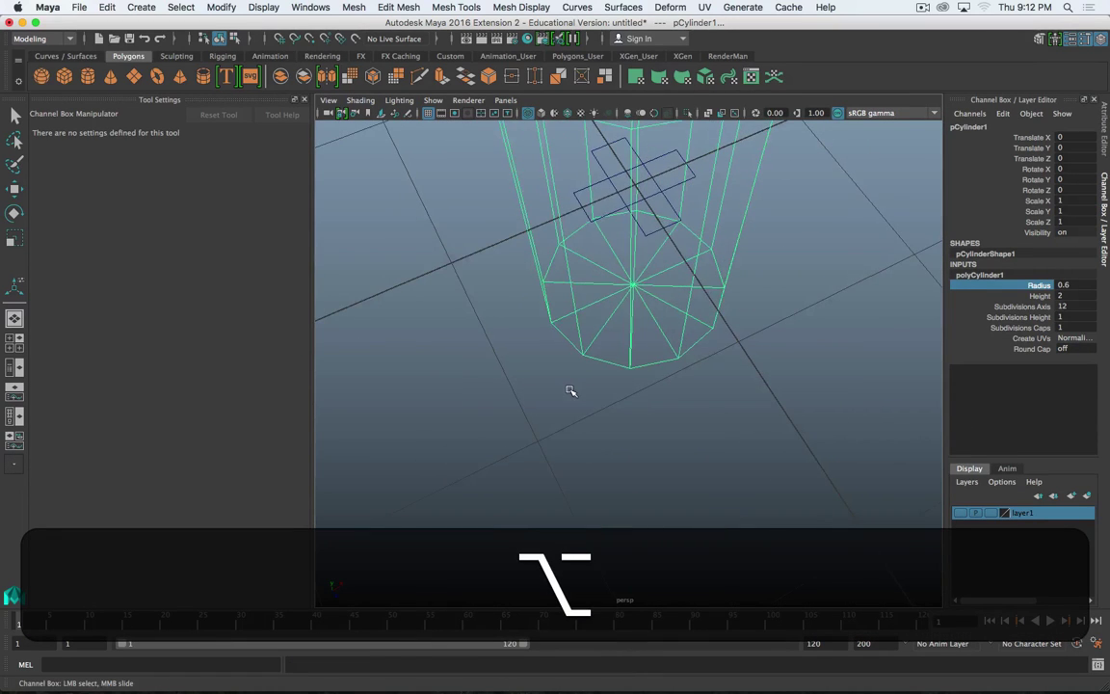
{"action": "key", "text": "alt+5"}
{"action": "left_click_drag", "start_coordinate": [706, 292], "coordinate": [602, 320], "text": "alt"}
{"action": "right_click_drag", "start_coordinate": [602, 313], "coordinate": [602, 348]}
{"action": "left_click_drag", "start_coordinate": [655, 415], "coordinate": [663, 356], "text": "alt"}
{"action": "left_click_drag", "start_coordinate": [701, 292], "coordinate": [605, 301]}
{"action": "key", "text": "Delete"}
- Move all the cap's faces straight down to the level of the plus shape
{"action": "left_click_drag", "start_coordinate": [673, 247], "coordinate": [486, 339]}
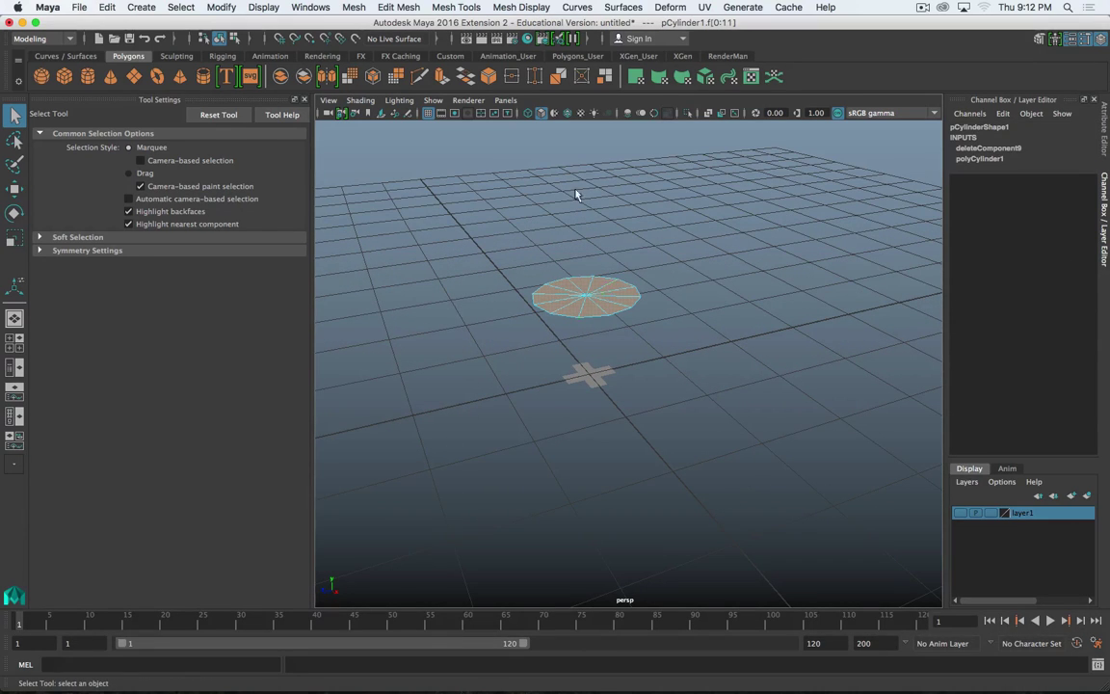
{"action": "key", "text": "w"}
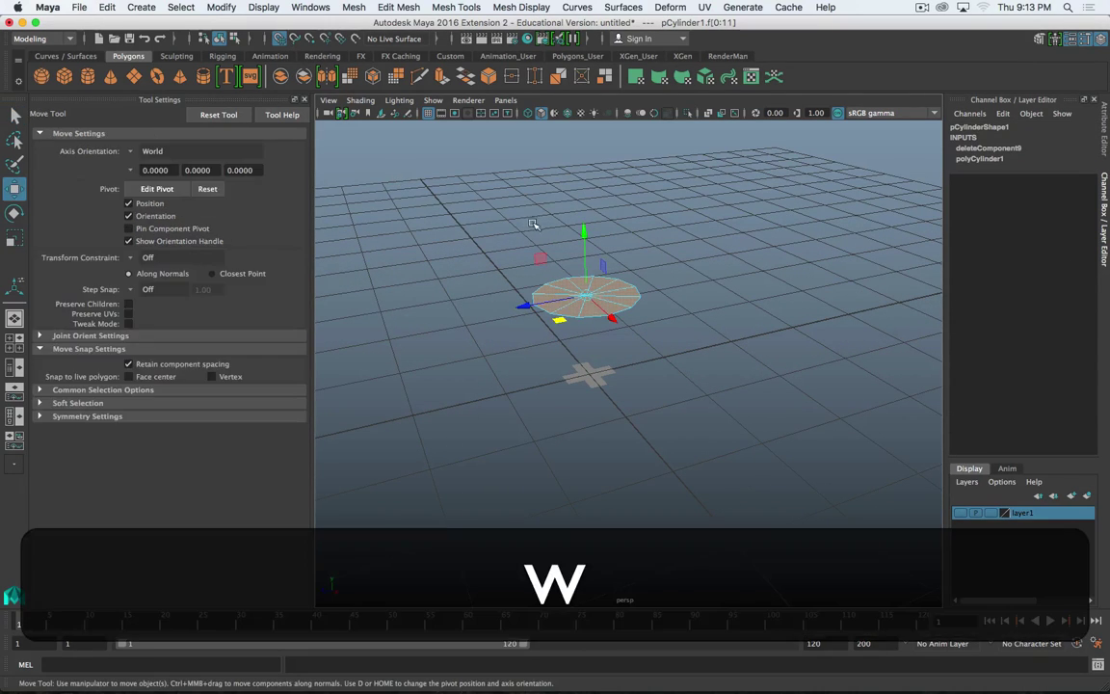
{"action": "left_click_drag", "start_coordinate": [583, 240], "coordinate": [592, 363]}
- Try to extrude the cap's faces and scale them inward to about 0.78
{"action": "left_click_drag", "start_coordinate": [523, 376], "coordinate": [663, 398], "text": "alt"}
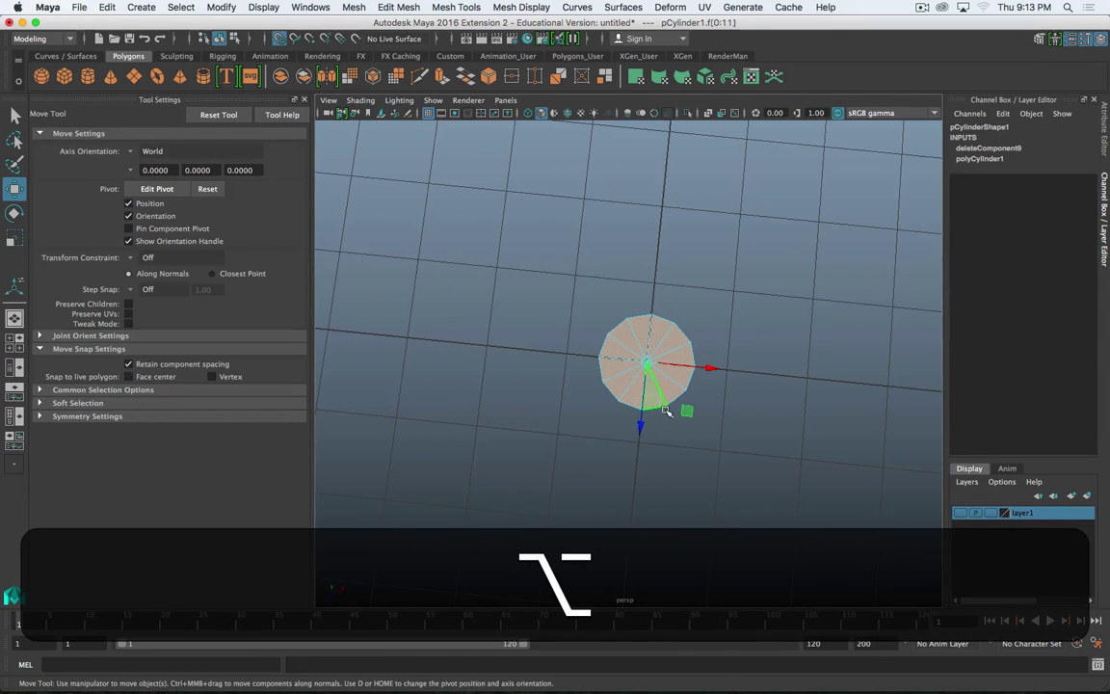
{"action": "right_click_drag", "start_coordinate": [663, 397], "coordinate": [663, 426], "text": "shift"}
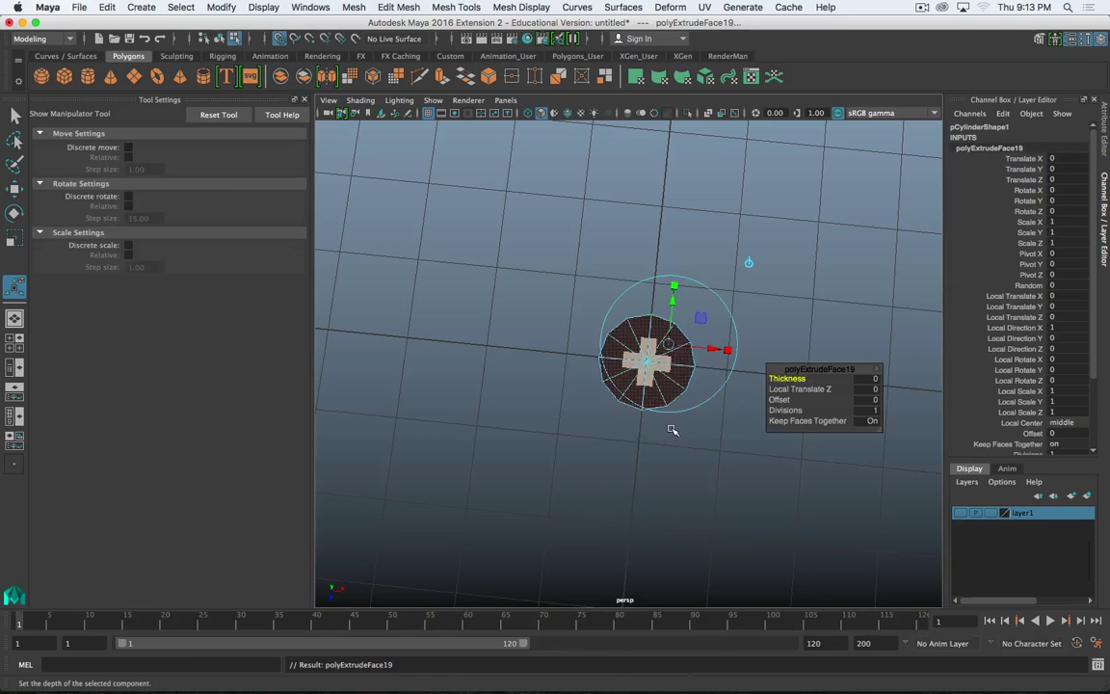
{"action": "key", "text": "r"}
{"action": "middle_click_drag", "start_coordinate": [800, 446], "coordinate": [791, 439]}
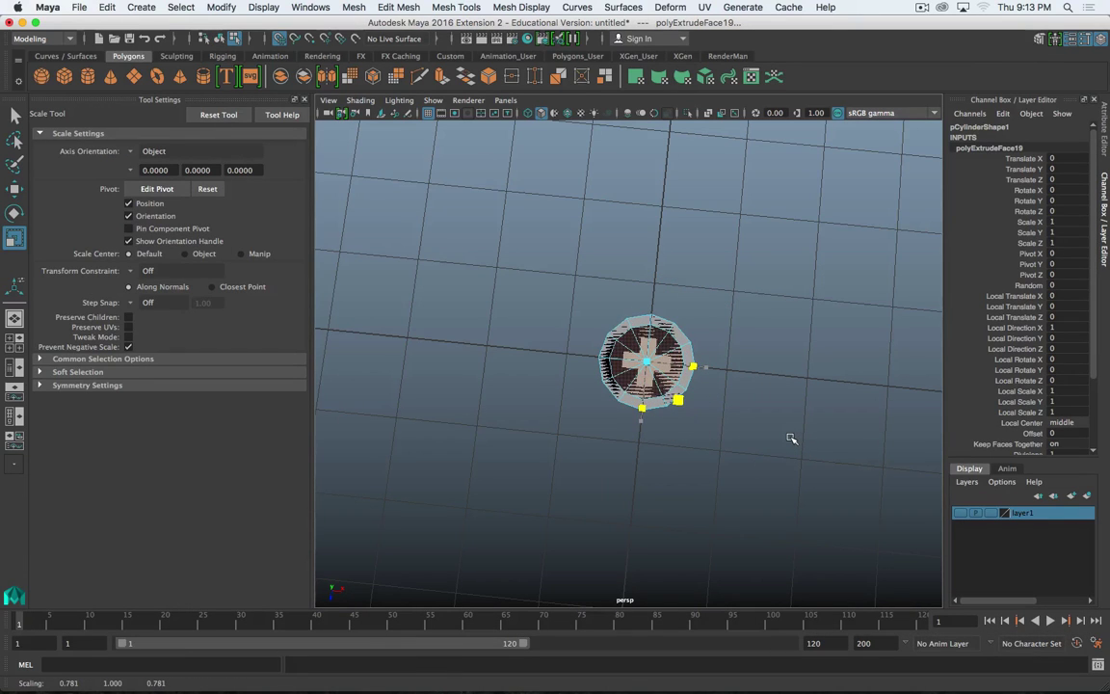
{"action": "left_click_drag", "start_coordinate": [763, 446], "coordinate": [597, 411], "text": "alt"}
- Undo the scaling and the face extrusion on the cap
{"action": "key", "text": "alt+z"}
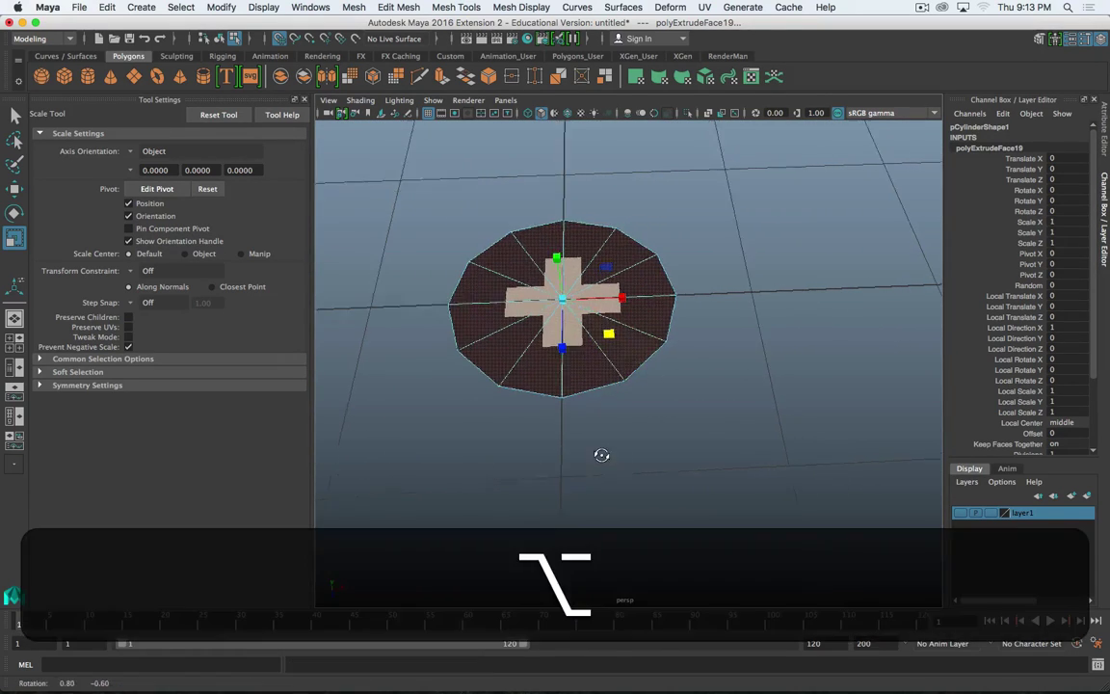
{"action": "key", "text": "alt+z"}
{"action": "key", "text": "alt+z"}
{"action": "key", "text": "alt+z"}
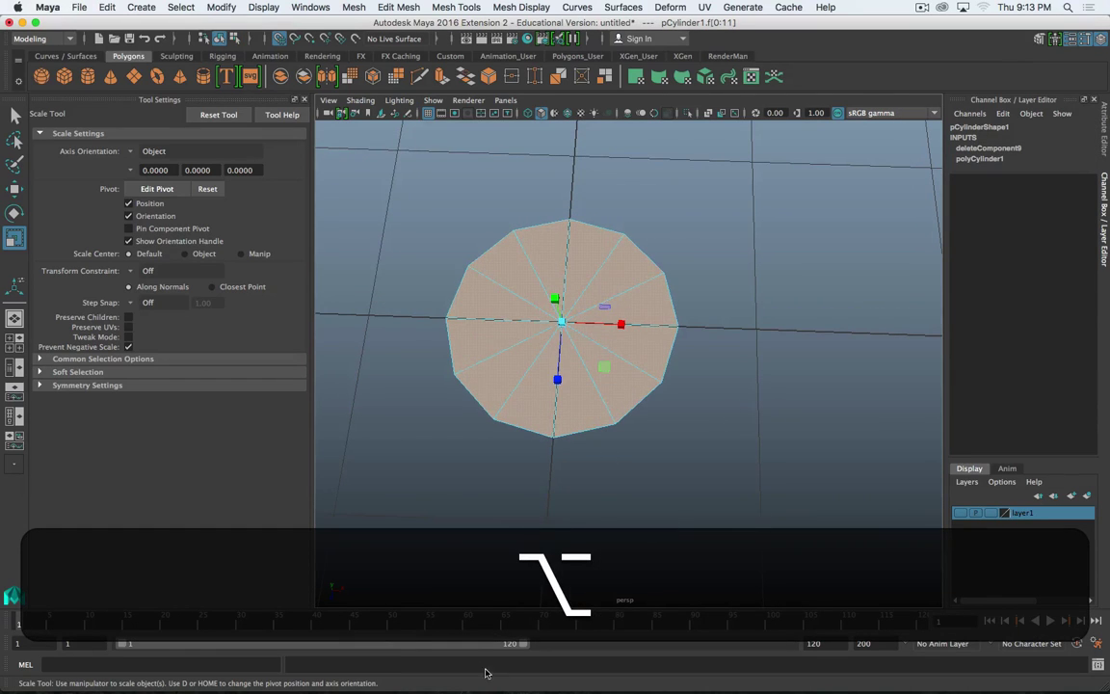
{"action": "key", "text": "alt+z"}
{"action": "key", "text": "shift+z"}
{"action": "key", "text": "alt+shift+z"}
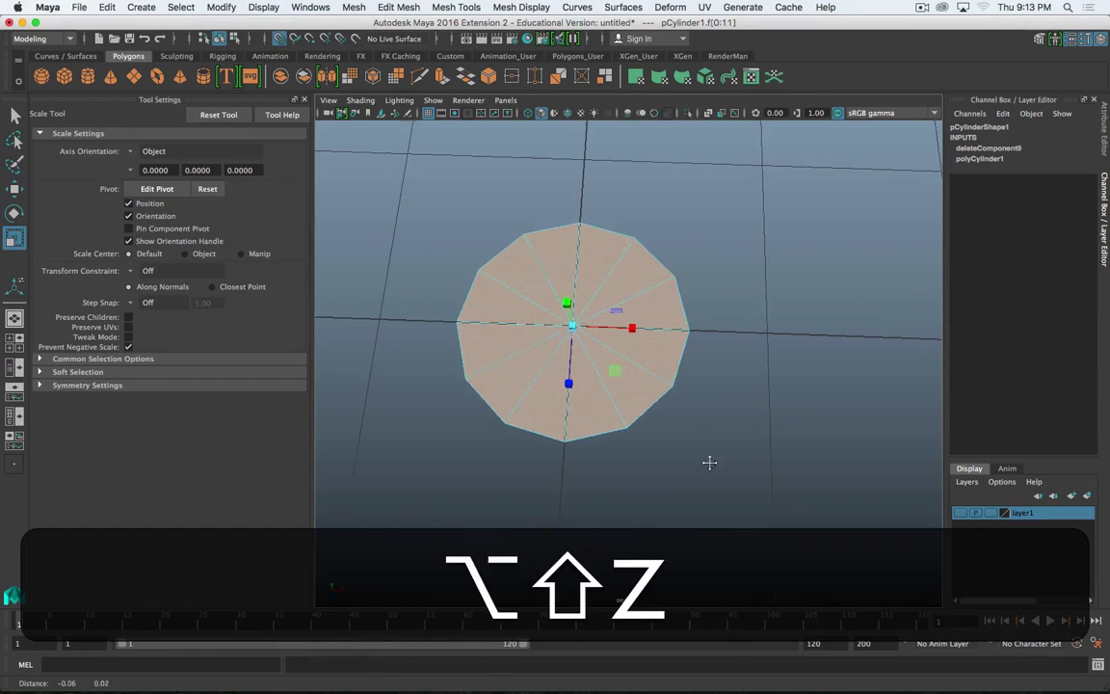
- Extrude the cap's outer border edges and scale them slightly outward to form a thin rim
{"action": "right_click_drag", "start_coordinate": [676, 313], "coordinate": [678, 277]}
{"action": "double_click", "coordinate": [686, 372]}
{"action": "right_click_drag", "start_coordinate": [653, 412], "coordinate": [655, 453], "text": "shift"}
{"action": "key", "text": "r"}
{"action": "middle_click_drag", "start_coordinate": [712, 426], "coordinate": [720, 426]}
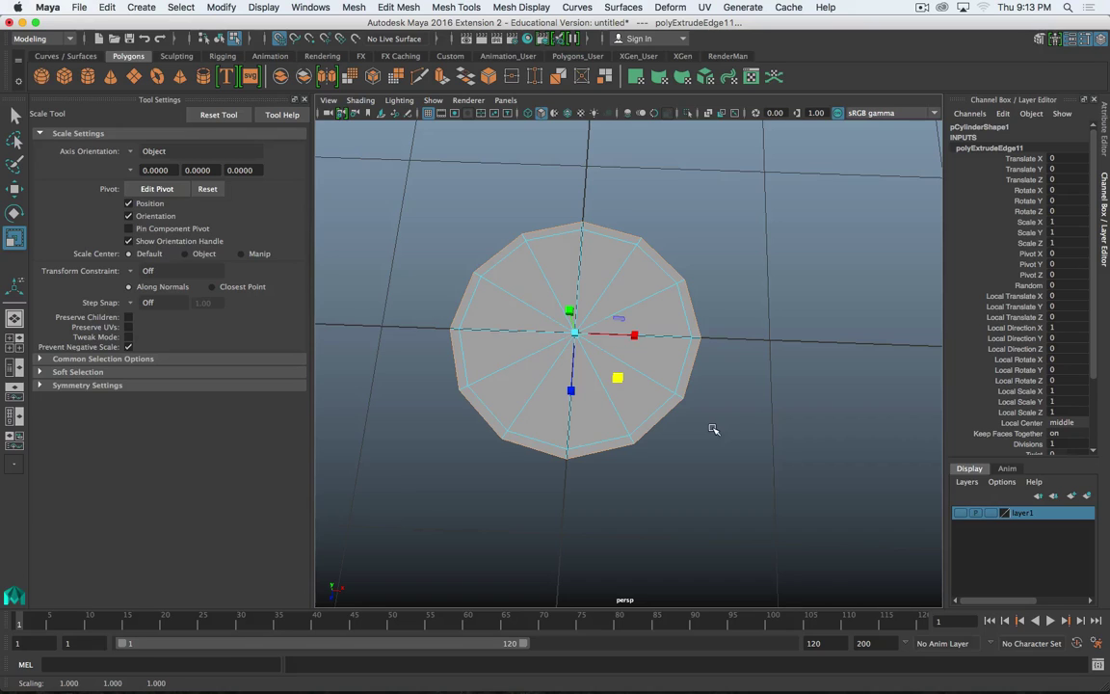
- Delete the cap's inner triangular faces, leaving only the thin 12-sided ring
{"action": "right_click_drag", "start_coordinate": [668, 307], "coordinate": [667, 343]}
{"action": "double_click", "coordinate": [533, 389]}
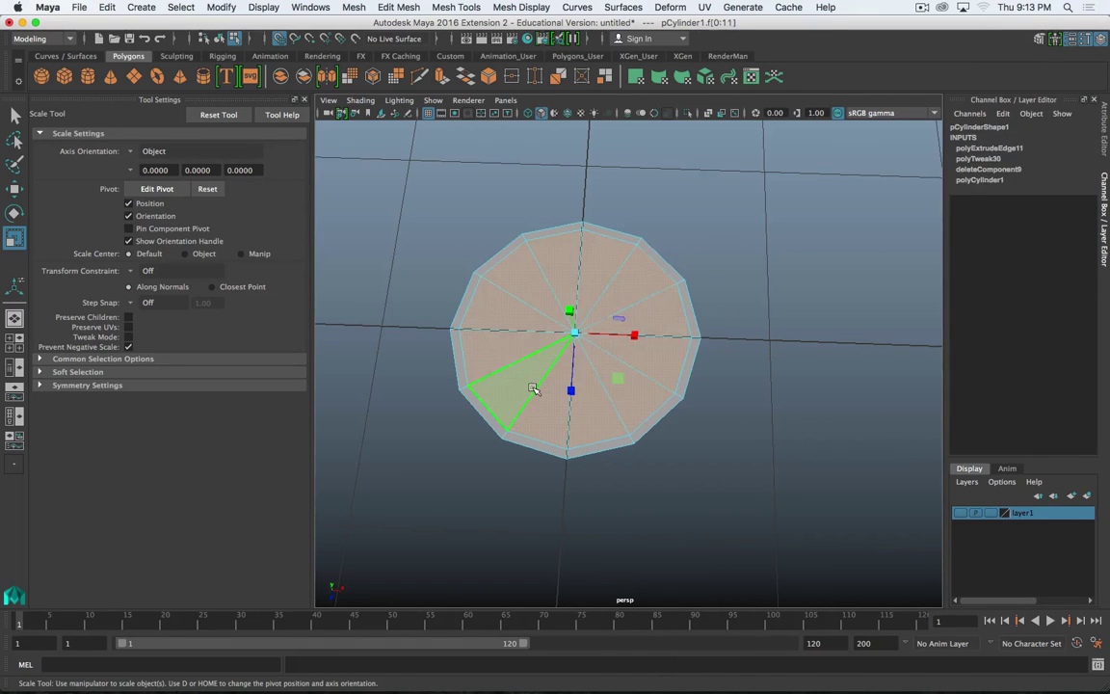
{"action": "key", "text": "Delete"}
- Extrude the plus shape's outer border edges with an Offset of 0.02 to give it a thin rim
{"action": "left_click_drag", "start_coordinate": [534, 388], "coordinate": [601, 349], "text": "alt"}
{"action": "middle_click_drag", "start_coordinate": [601, 349], "coordinate": [615, 317], "text": "alt"}
{"action": "scroll", "coordinate": [568, 333], "scroll_direction": "up", "scroll_amount": 3}
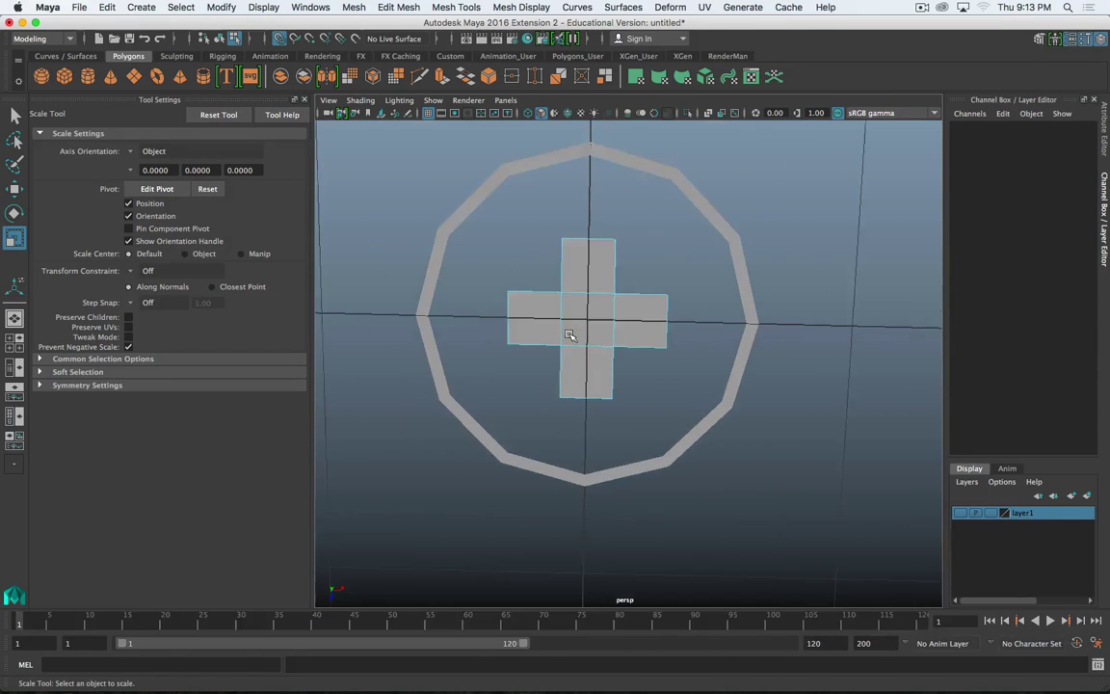
{"action": "scroll", "coordinate": [570, 334], "scroll_direction": "up", "scroll_amount": 3}
{"action": "middle_click_drag", "start_coordinate": [576, 205], "coordinate": [662, 223], "text": "alt"}
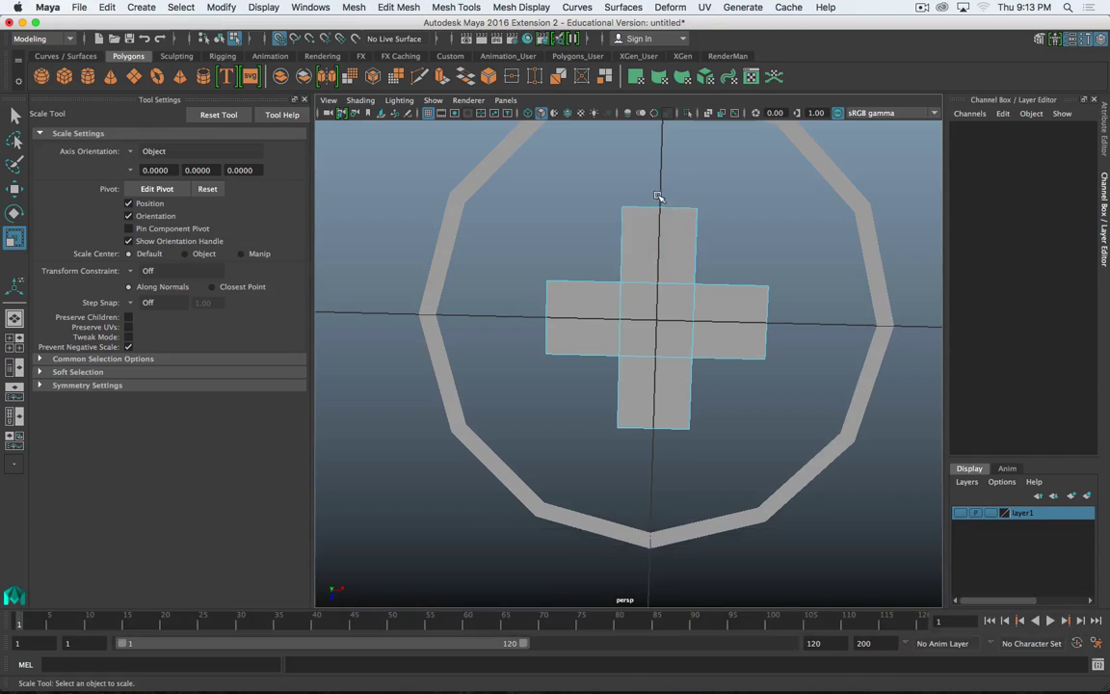
{"action": "mouse_move", "coordinate": [749, 291]}
{"action": "right_mouse_down"}
{"action": "mouse_move", "coordinate": [742, 247]}
{"action": "mouse_move", "coordinate": [740, 313]}
{"action": "right_mouse_up"}
{"action": "left_click", "coordinate": [743, 284]}
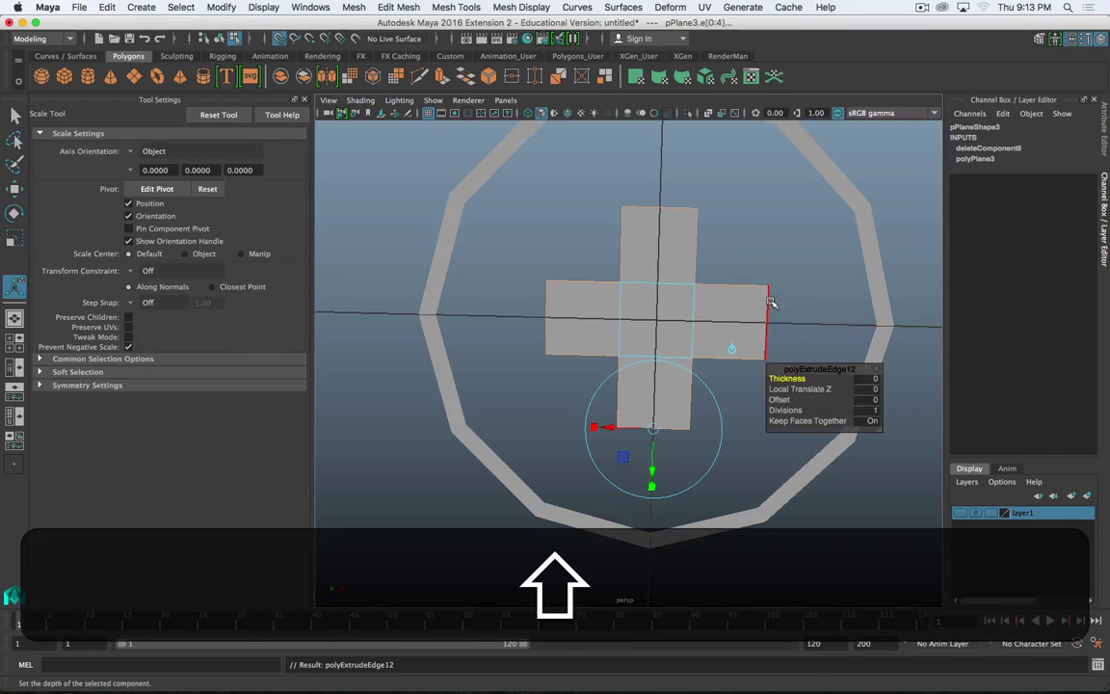
{"action": "left_click", "coordinate": [784, 400]}
{"action": "mouse_move", "coordinate": [795, 262]}
{"action": "middle_mouse_down"}
{"action": "mouse_move", "coordinate": [724, 252]}
{"action": "mouse_move", "coordinate": [798, 254]}
{"action": "middle_mouse_up"}
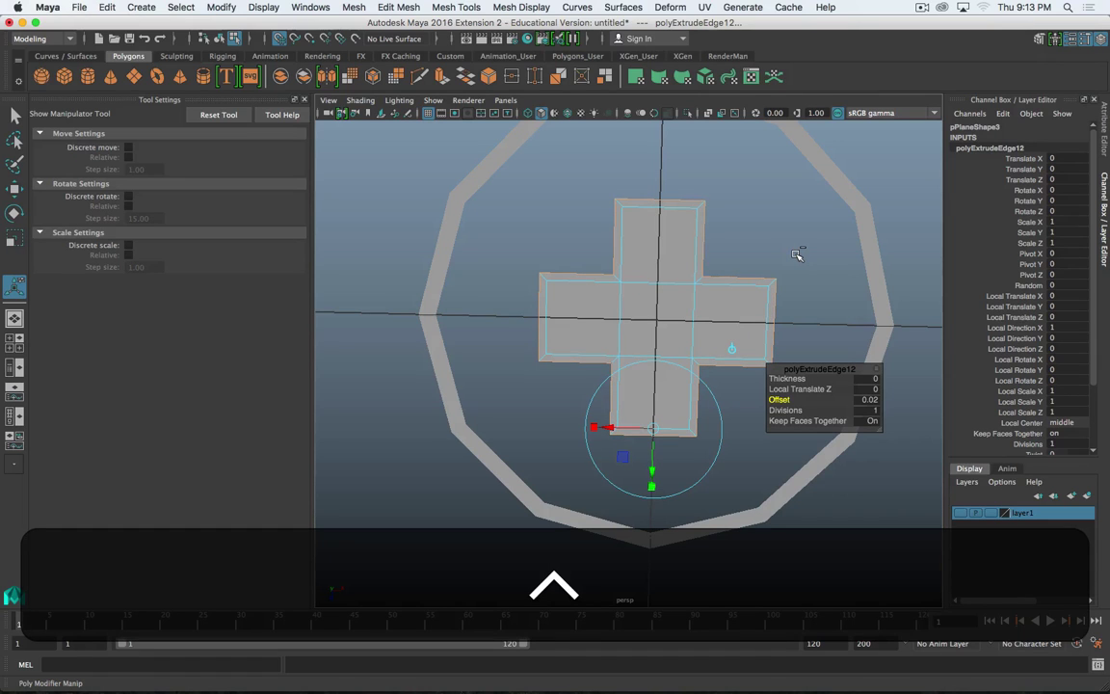
{"action": "left_click_drag", "start_coordinate": [795, 290], "coordinate": [777, 284], "text": "alt"}
{"action": "right_click_drag", "start_coordinate": [699, 285], "coordinate": [706, 317]}
{"action": "left_click", "coordinate": [714, 287]}
{"action": "left_click", "coordinate": [673, 282], "text": "shift"}
{"action": "left_click", "coordinate": [657, 252], "text": "shift"}
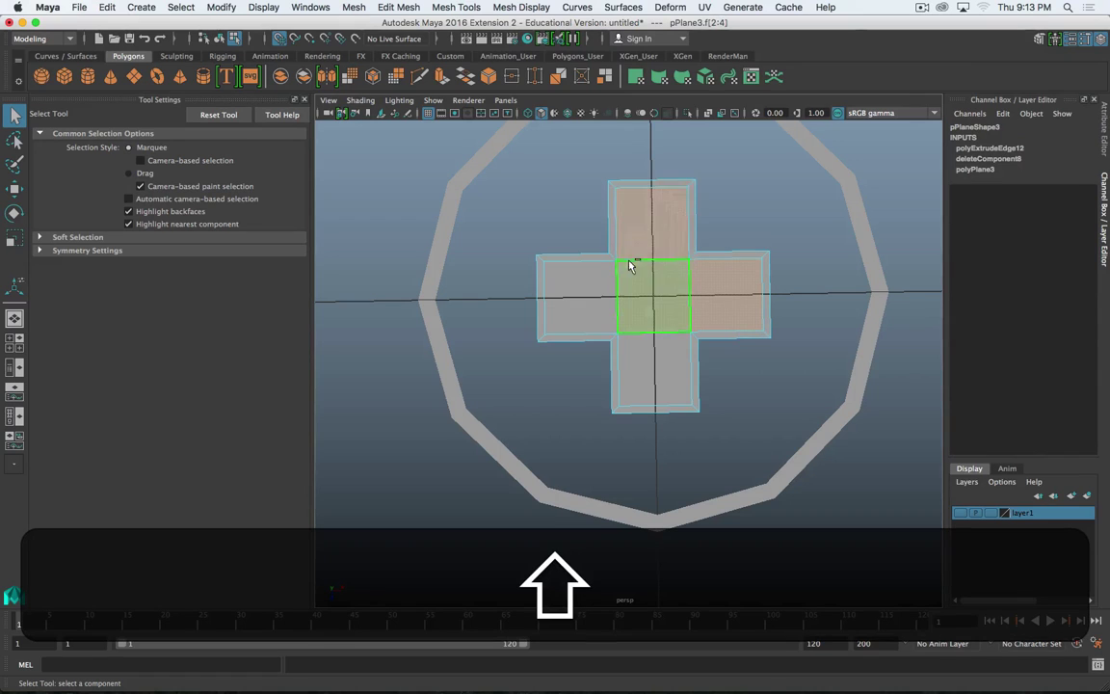
{"action": "left_click", "coordinate": [751, 236]}
{"action": "left_click_drag", "start_coordinate": [750, 236], "coordinate": [781, 308], "text": "alt"}
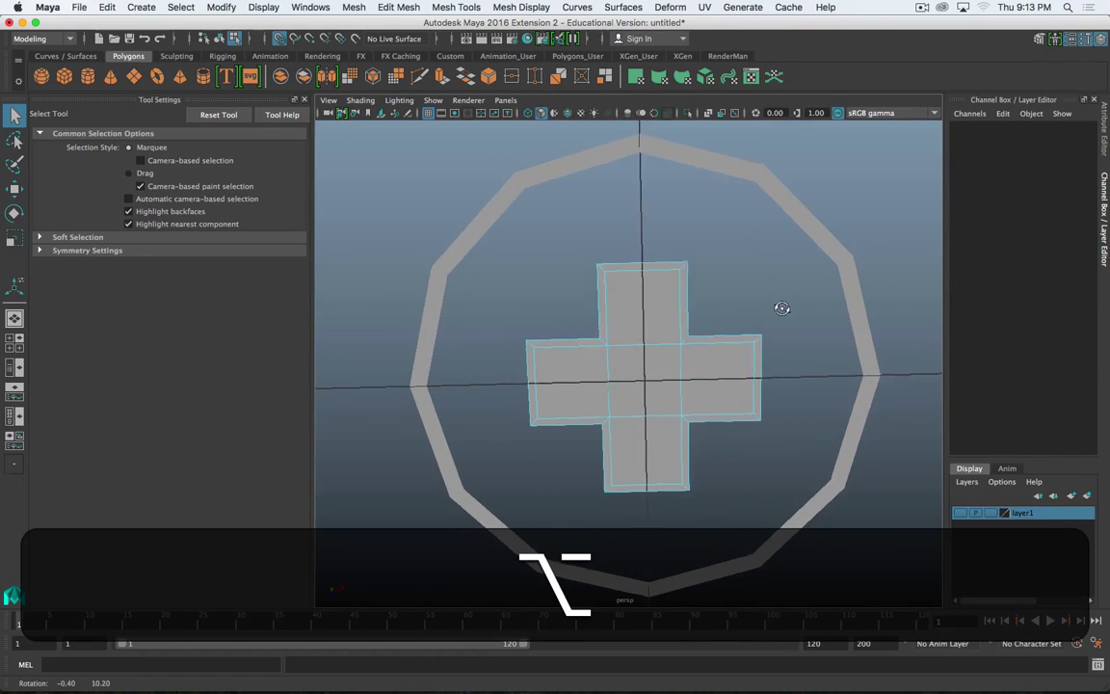
- Combine the plus shape and the 12-sided ring into a single mesh
{"action": "right_click_drag", "start_coordinate": [667, 306], "coordinate": [687, 299]}
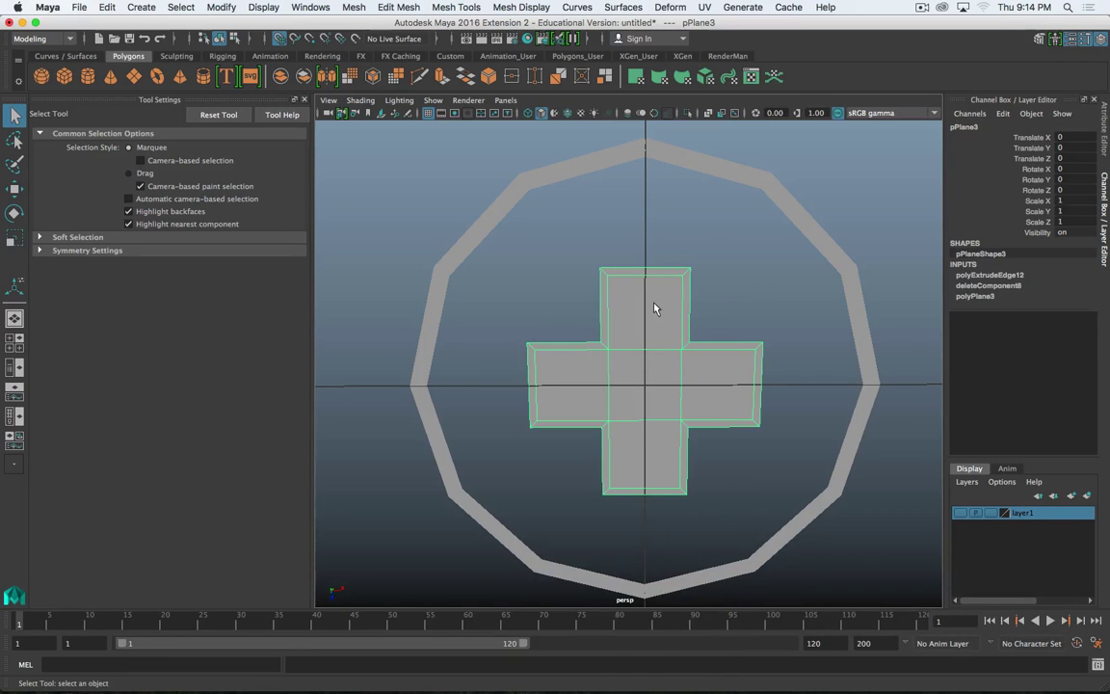
{"action": "left_click", "coordinate": [797, 223], "text": "shift"}
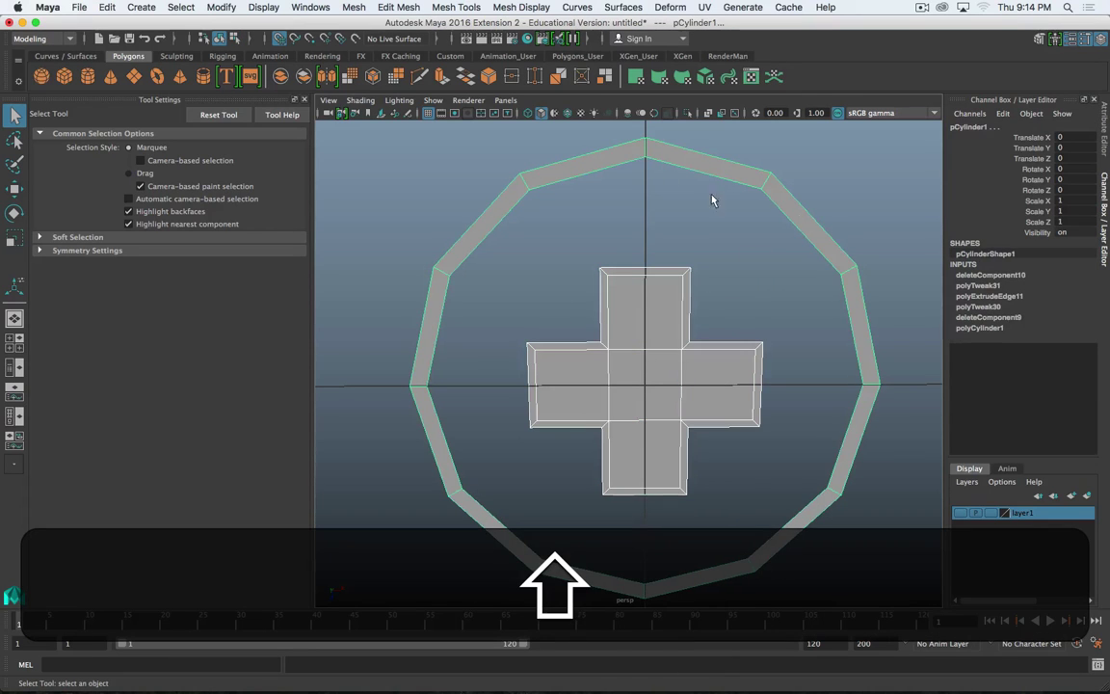
{"action": "left_click", "coordinate": [354, 6]}
{"action": "left_click", "coordinate": [354, 6]}
{"action": "left_click", "coordinate": [281, 38]}
{"action": "left_click", "coordinate": [353, 6]}
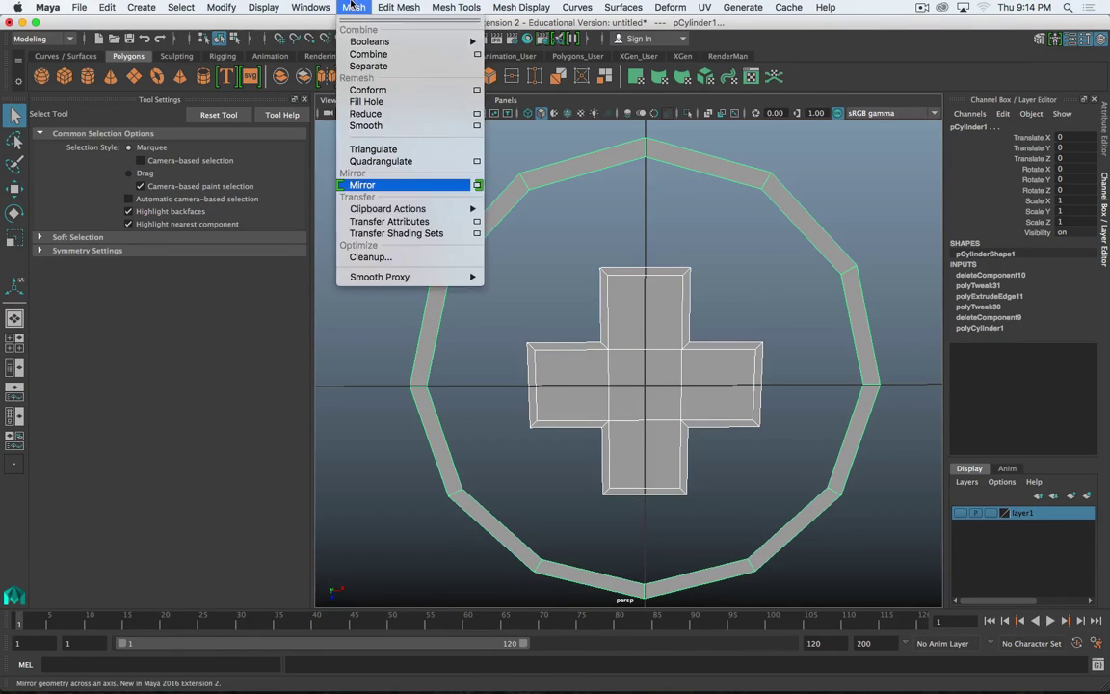
{"action": "left_click", "coordinate": [372, 55]}
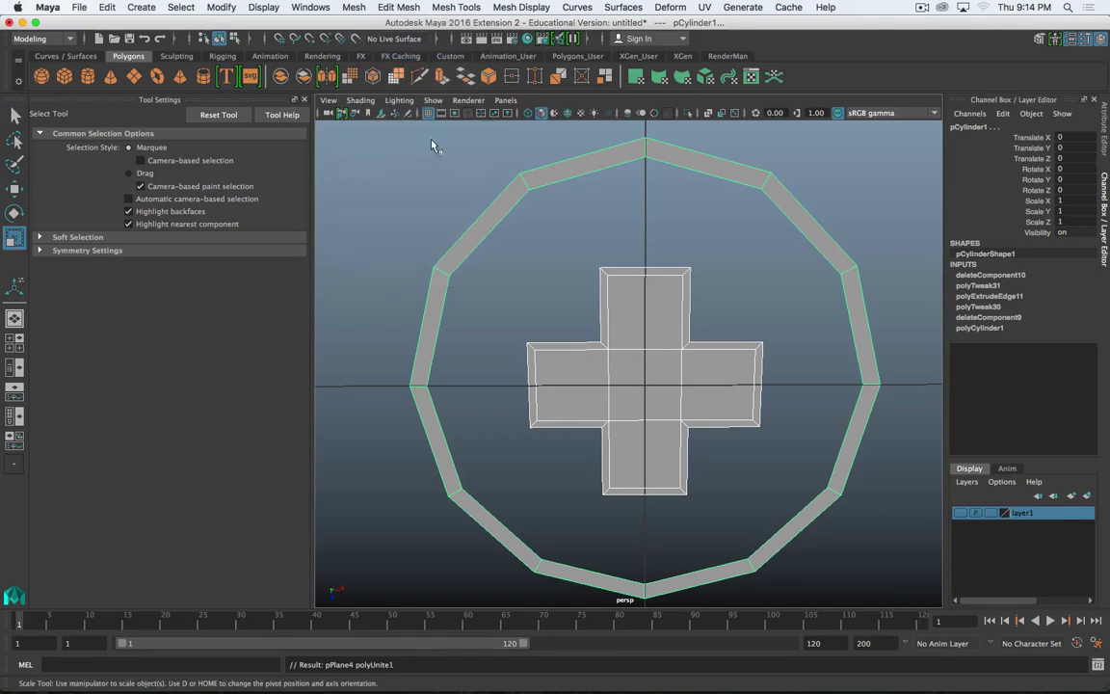
- Try selecting the plus shape's outer border edges, and undo that selection and the mesh combine
{"action": "key", "text": "r"}
{"action": "right_click_drag", "start_coordinate": [661, 314], "coordinate": [657, 278]}
{"action": "double_click", "coordinate": [654, 270]}
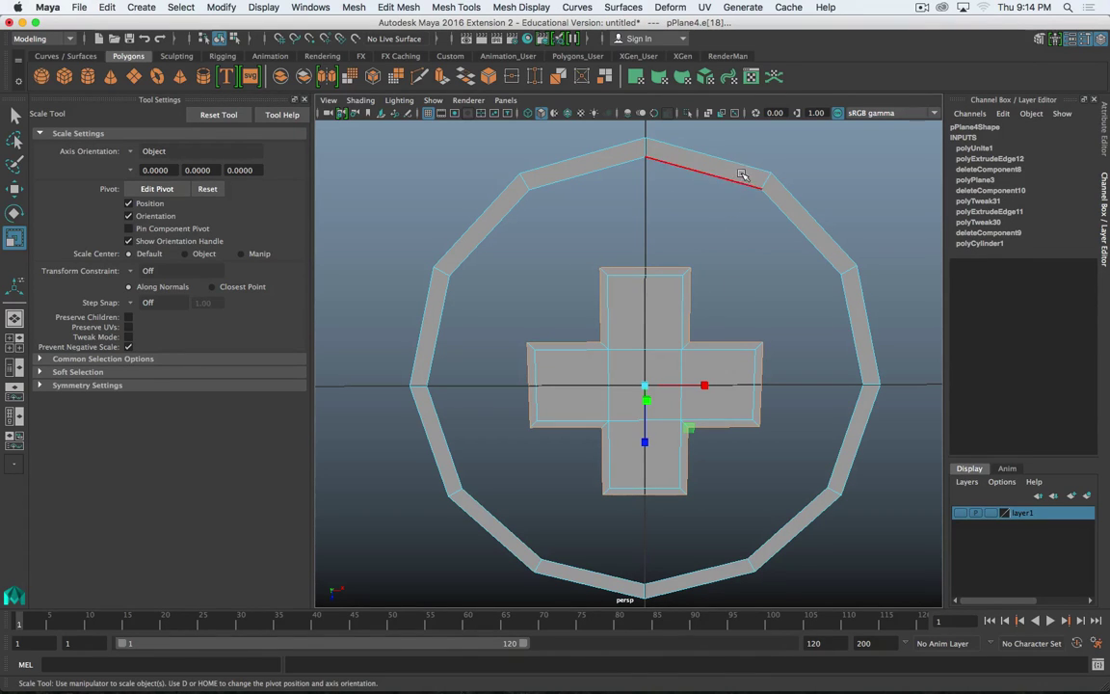
{"action": "left_click_drag", "start_coordinate": [742, 273], "coordinate": [815, 344], "text": "alt"}
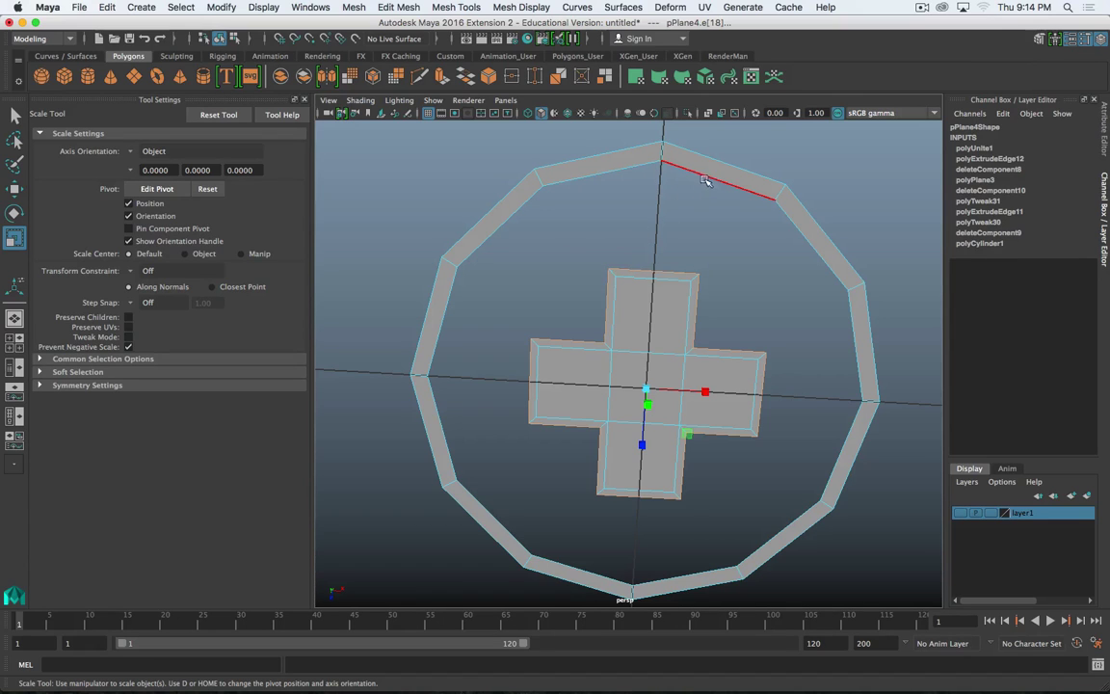
{"action": "key", "text": "z"}
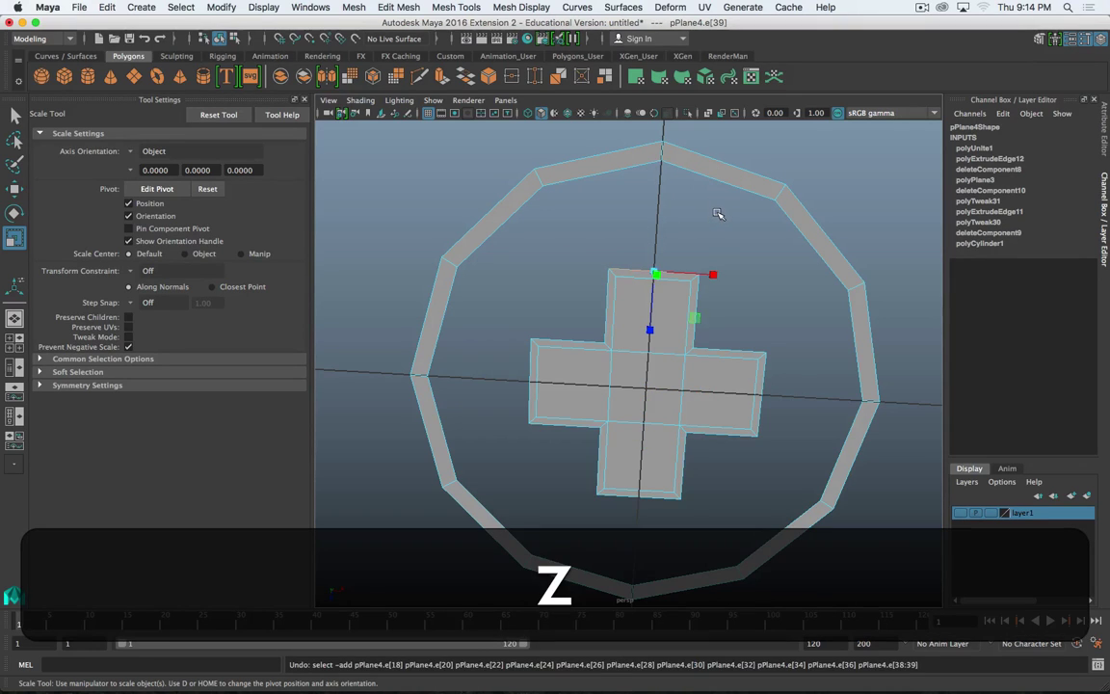
{"action": "key", "text": "z"}
- Select only the 12-sided ring and calculate 360/24 in Spotlight
{"action": "left_click", "coordinate": [788, 173]}
{"action": "left_click", "coordinate": [752, 187]}
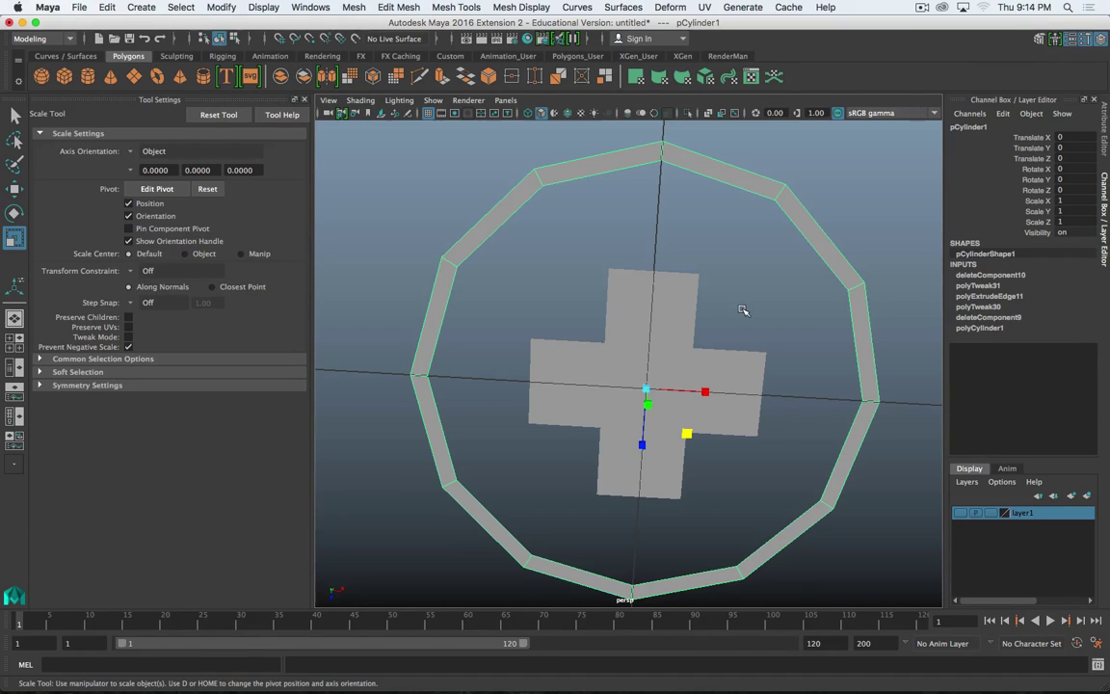
{"action": "key", "text": "super+space"}
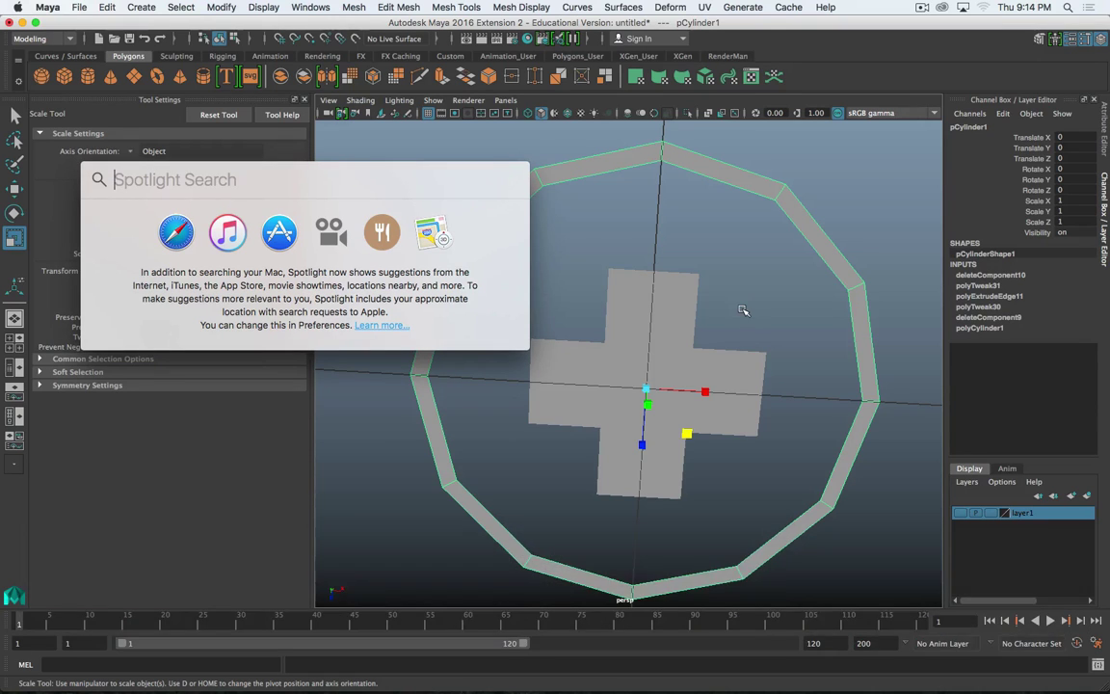
{"action": "type", "text": "360"}
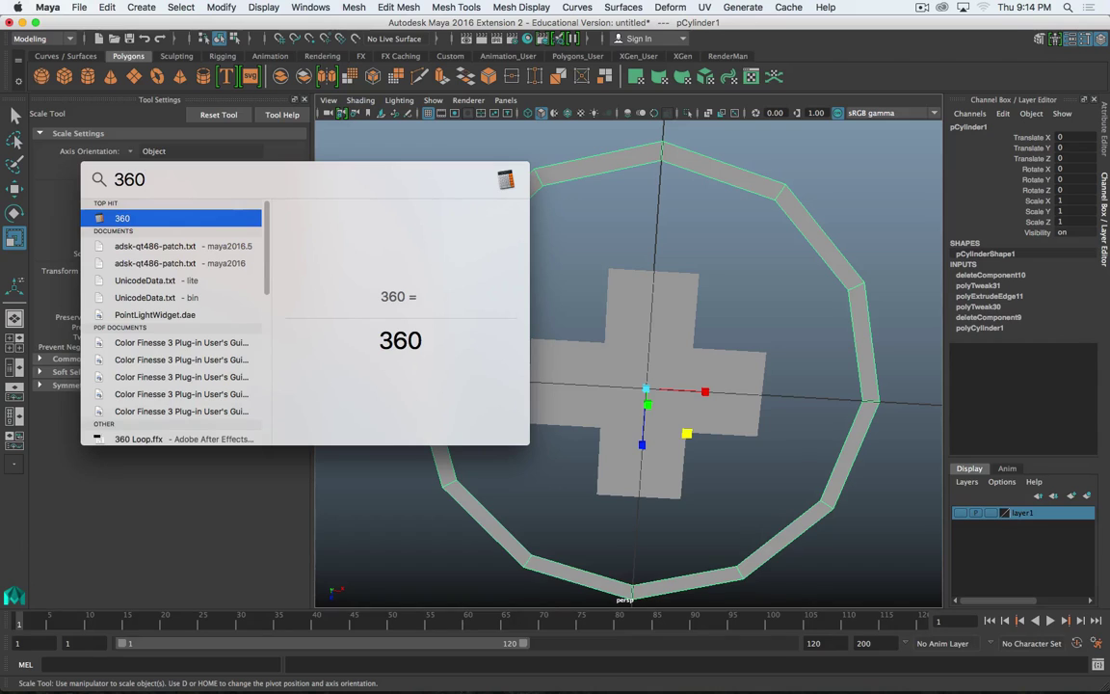
{"action": "type", "text": "/24"}
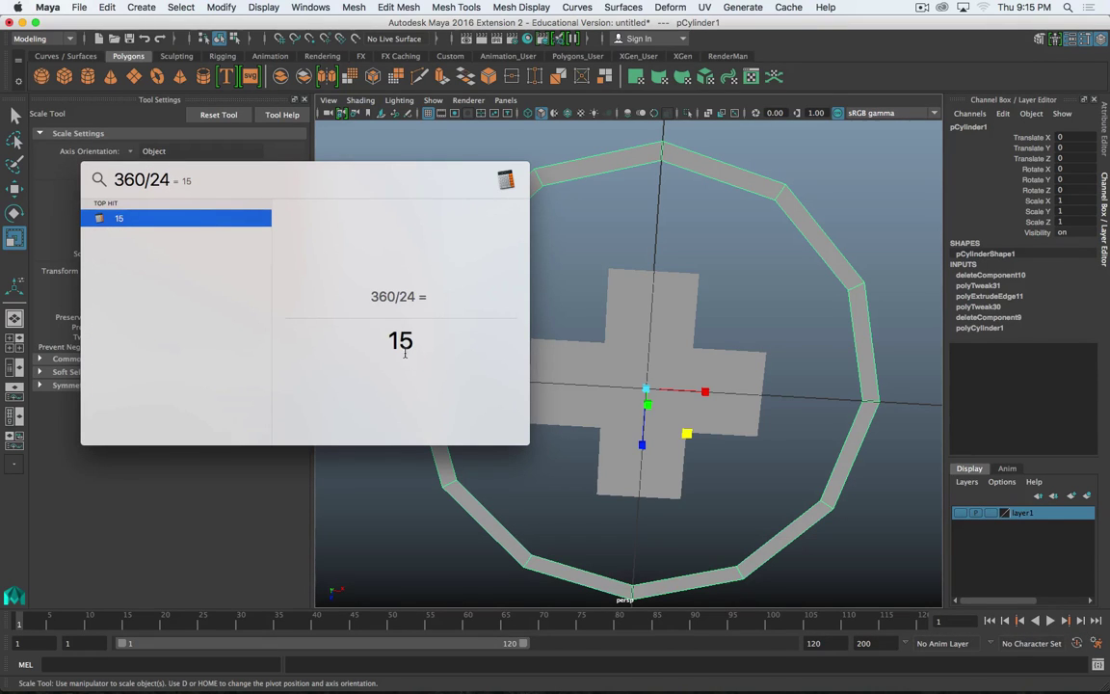
{"action": "key", "text": "Escape"}
{"action": "key", "text": "Escape"}
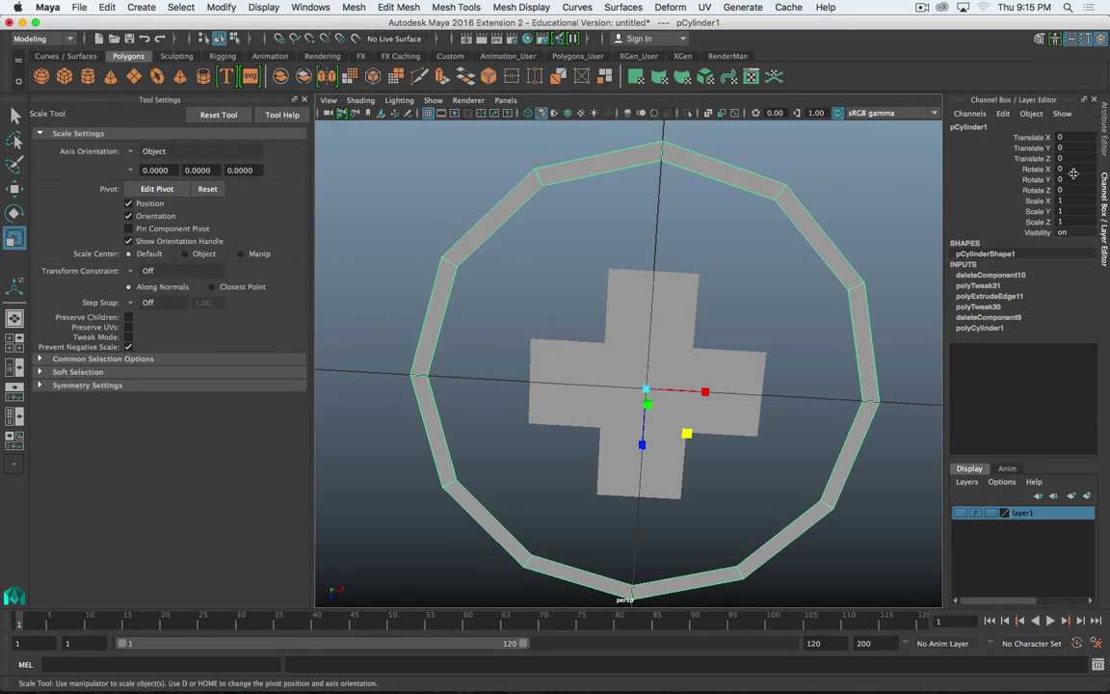
- Set the 12-sided ring's Rotate Y to 15, and combine it with the plus shape into a single mesh
{"action": "type", "text": "15"}
{"action": "key", "text": "Return"}
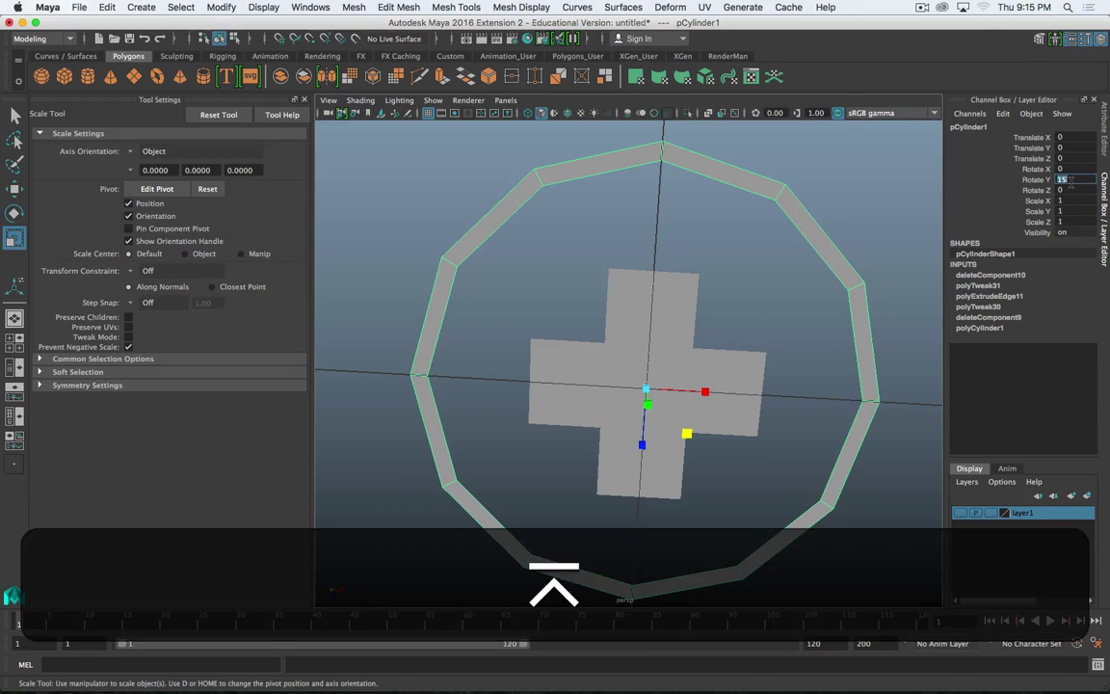
{"action": "key", "text": "shift"}
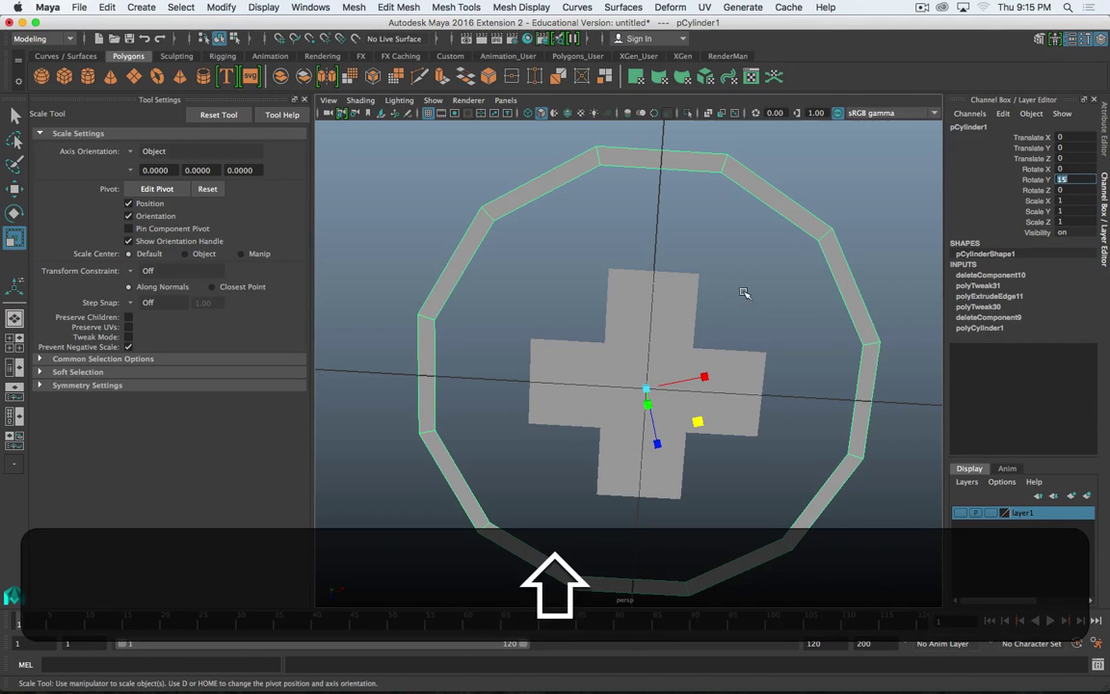
{"action": "key", "text": "shift+Return"}
{"action": "left_click", "coordinate": [604, 281]}
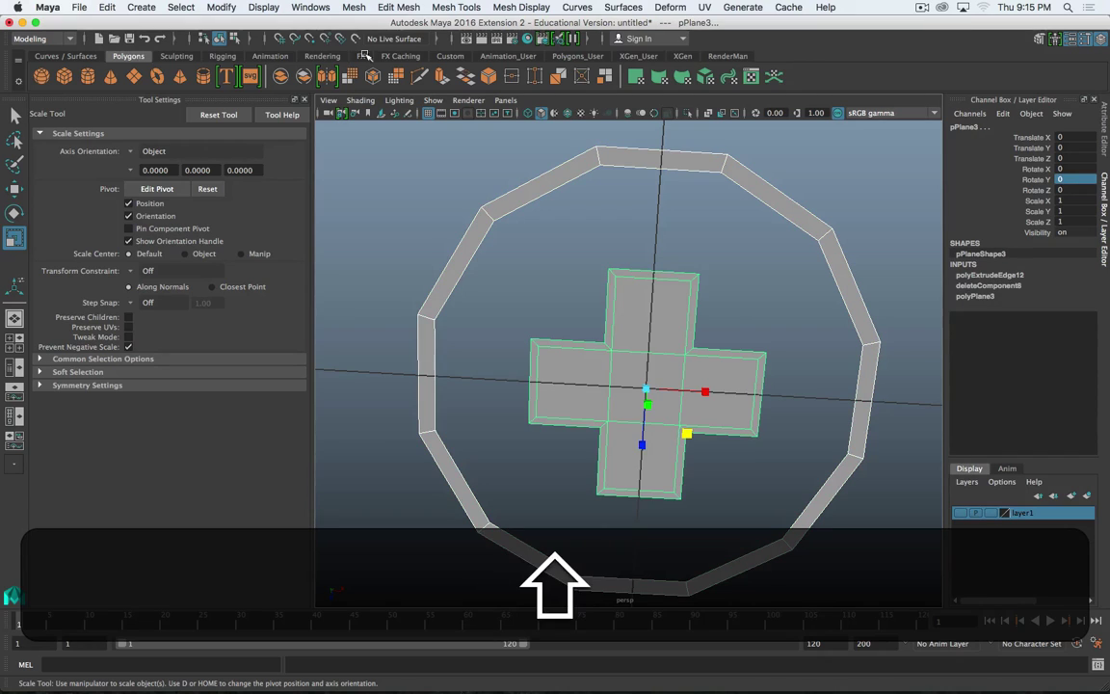
{"action": "left_click", "coordinate": [222, 7]}
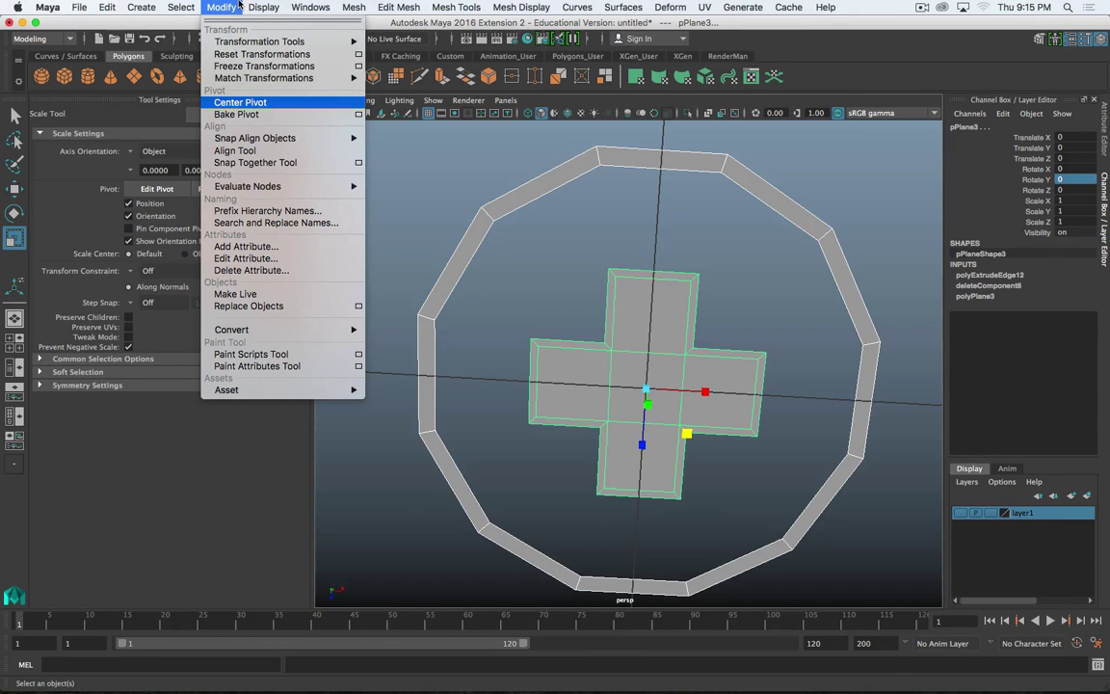
{"action": "left_click", "coordinate": [371, 52]}
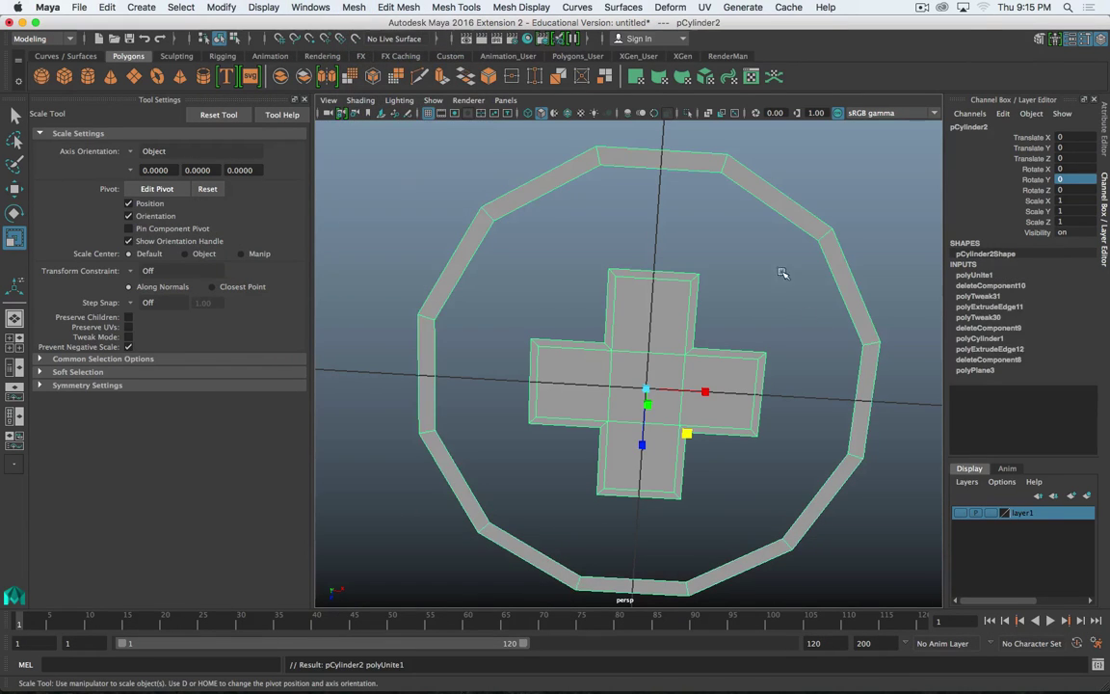
- Bridge the plus shape's outer border edges to the ring's inner border edges with zero divisions
{"action": "right_click_drag", "start_coordinate": [675, 280], "coordinate": [668, 243]}
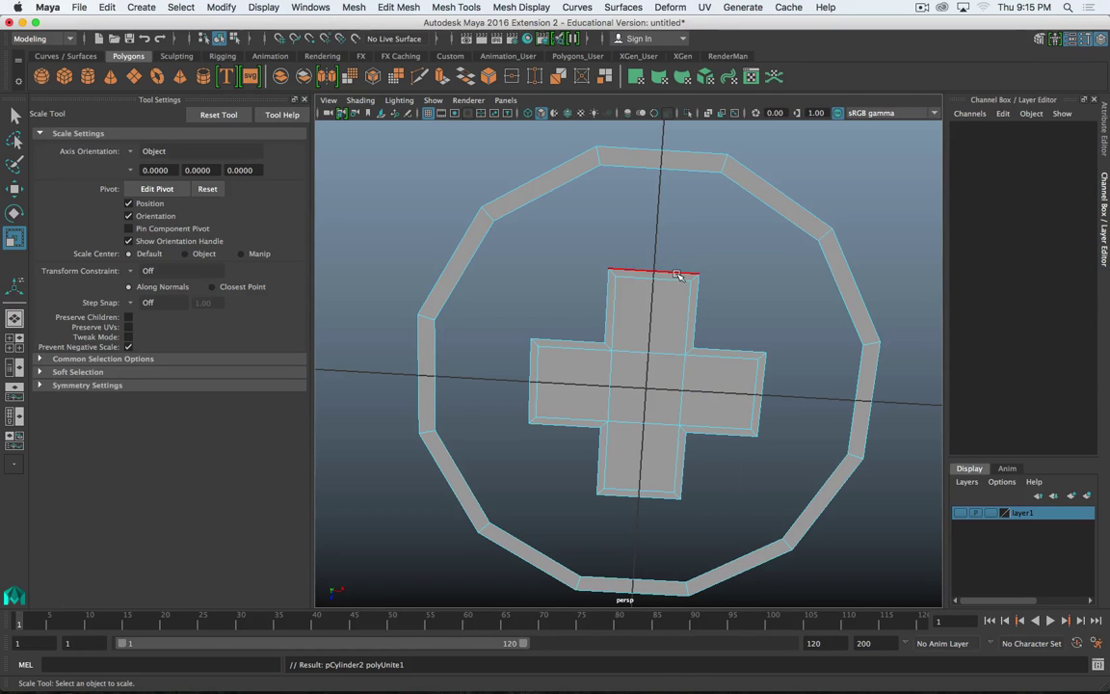
{"action": "left_click", "coordinate": [678, 274]}
{"action": "right_click", "coordinate": [682, 172], "text": "shift"}
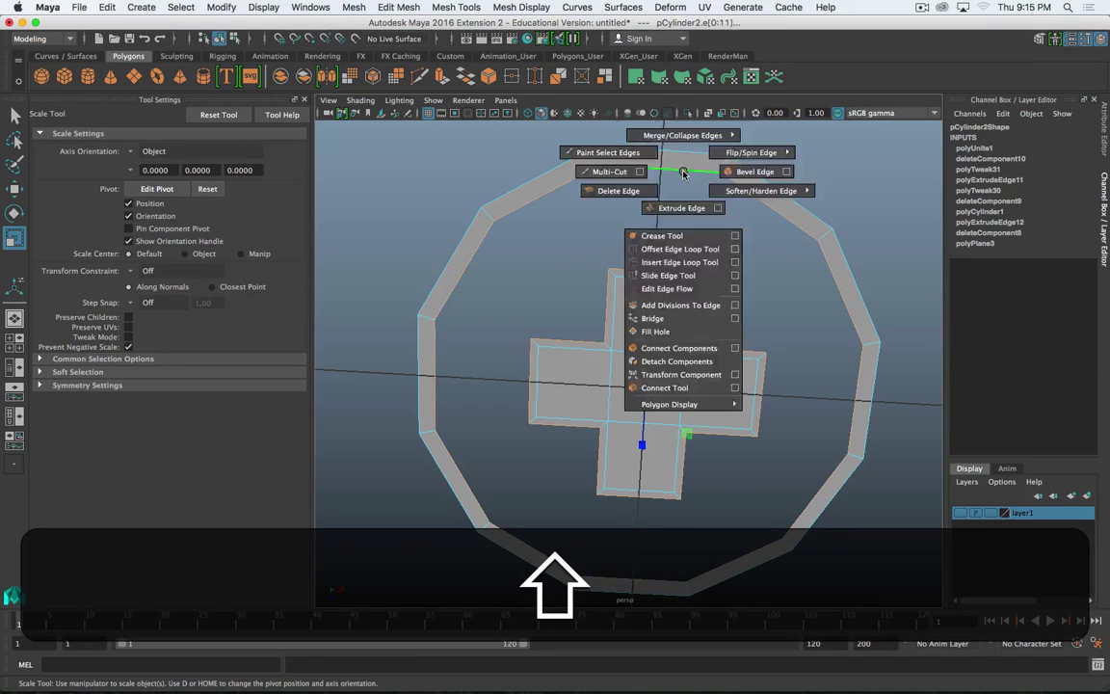
{"action": "left_click", "coordinate": [652, 317]}
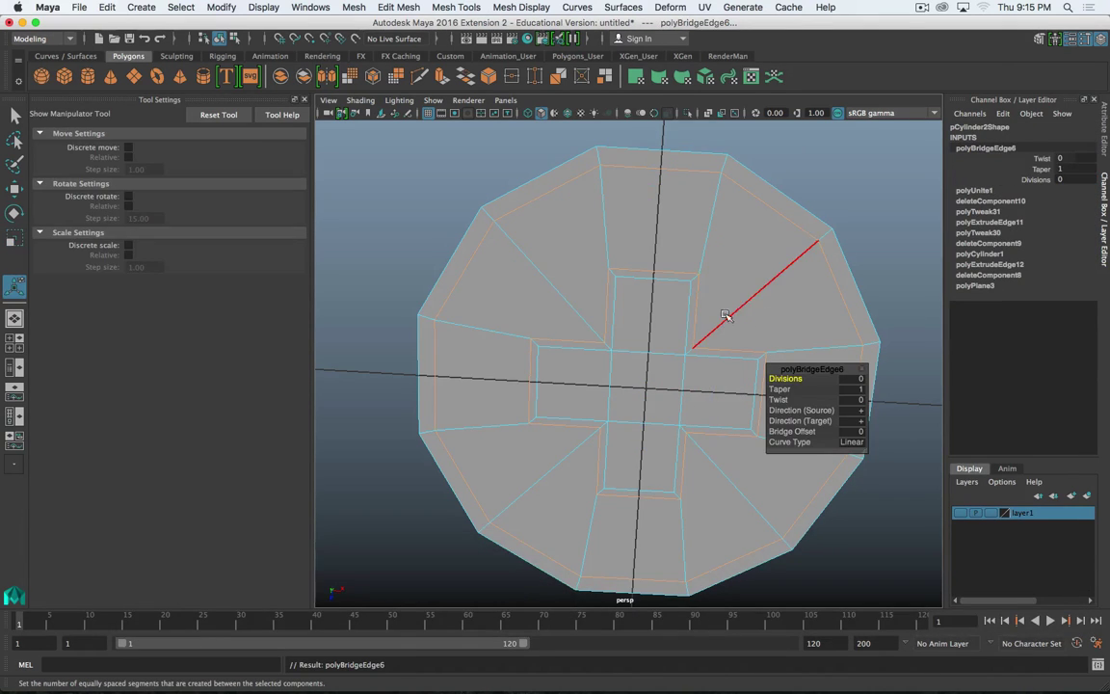
- Extrude the five inner faces of the plus shape and move them straight down to form a deep cross-shaped slot
{"action": "left_click_drag", "start_coordinate": [657, 421], "coordinate": [644, 378], "text": "alt"}
{"action": "right_click_drag", "start_coordinate": [656, 327], "coordinate": [644, 349]}
{"action": "left_click", "coordinate": [655, 333]}
{"action": "left_click", "coordinate": [651, 279], "text": "shift"}
{"action": "left_click", "coordinate": [705, 284], "text": "shift"}
{"action": "left_click", "coordinate": [590, 277], "text": "shift"}
{"action": "left_click", "coordinate": [654, 223], "text": "shift"}
{"action": "right_click_drag", "start_coordinate": [653, 221], "coordinate": [663, 262], "text": "shift"}
{"action": "left_click_drag", "start_coordinate": [663, 262], "coordinate": [592, 393], "text": "alt"}
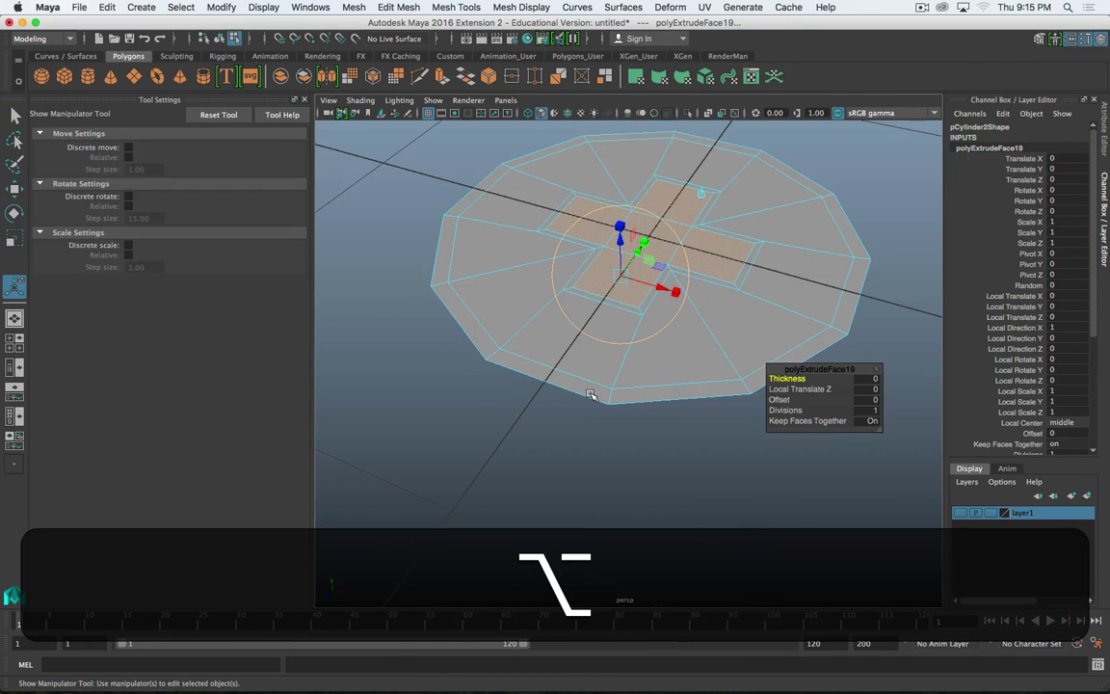
{"action": "key", "text": "w"}
{"action": "left_click_drag", "start_coordinate": [648, 189], "coordinate": [649, 274]}
{"action": "left_click_drag", "start_coordinate": [634, 409], "coordinate": [663, 387], "text": "alt"}
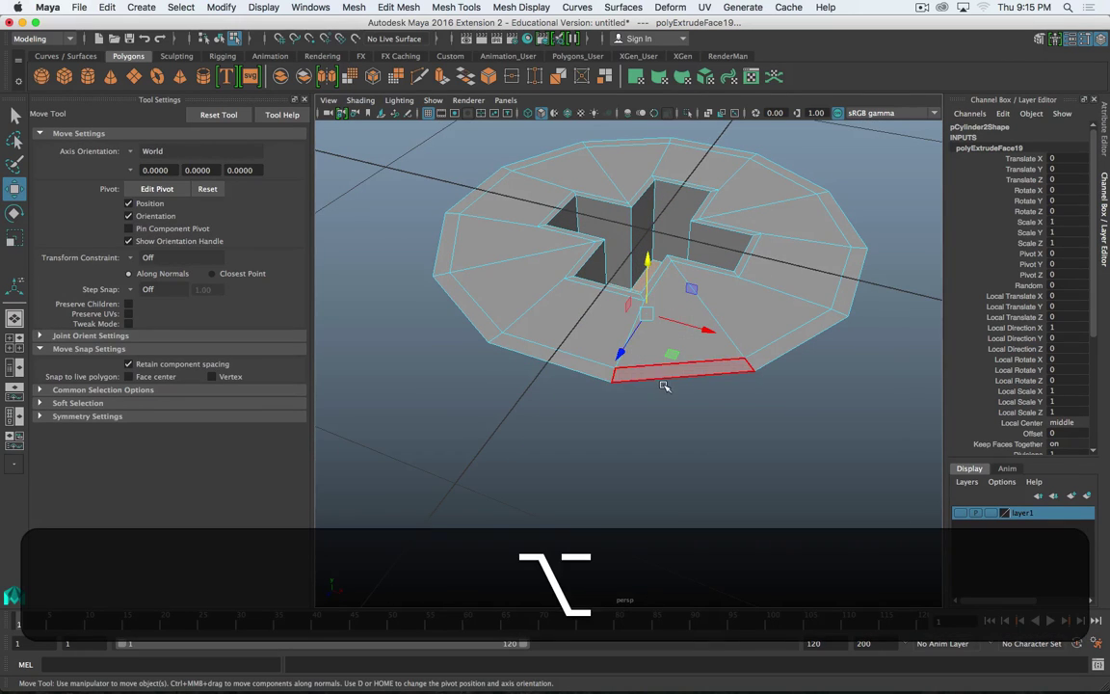
- Scale the edge loop just inside the outer rim inward to about 0.82 in X and Z
{"action": "right_click_drag", "start_coordinate": [734, 313], "coordinate": [738, 280]}
{"action": "double_click", "coordinate": [772, 346]}
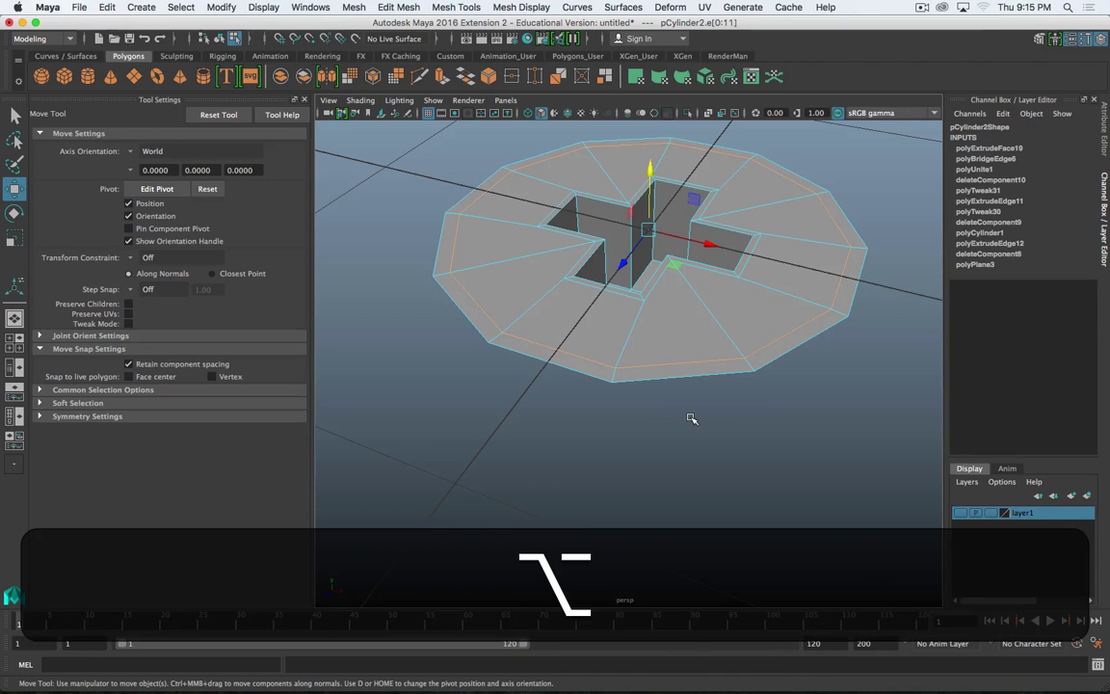
{"action": "key", "text": "r"}
{"action": "mouse_move", "coordinate": [816, 441]}
{"action": "middle_mouse_down"}
{"action": "mouse_move", "coordinate": [829, 426]}
{"action": "mouse_move", "coordinate": [819, 419]}
{"action": "middle_mouse_up"}
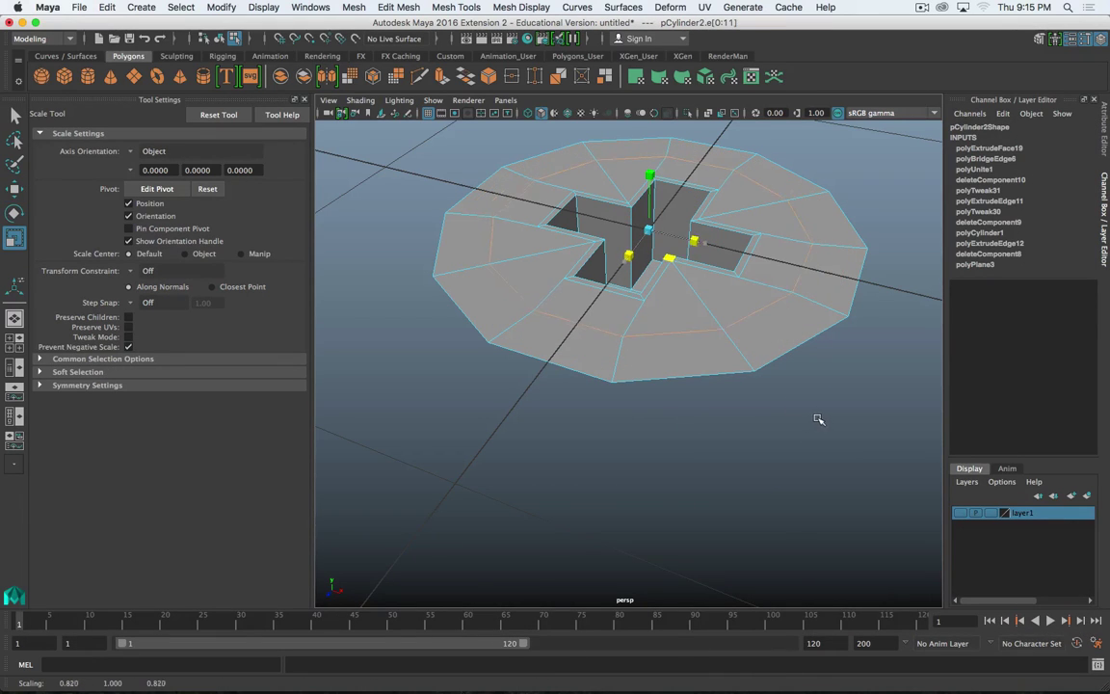
{"action": "left_click_drag", "start_coordinate": [814, 417], "coordinate": [797, 397], "text": "alt"}
- Scale the disc's outer border edges outward to about 1.56 in X and Z, and lower them to slope the sides
{"action": "double_click", "coordinate": [722, 342]}
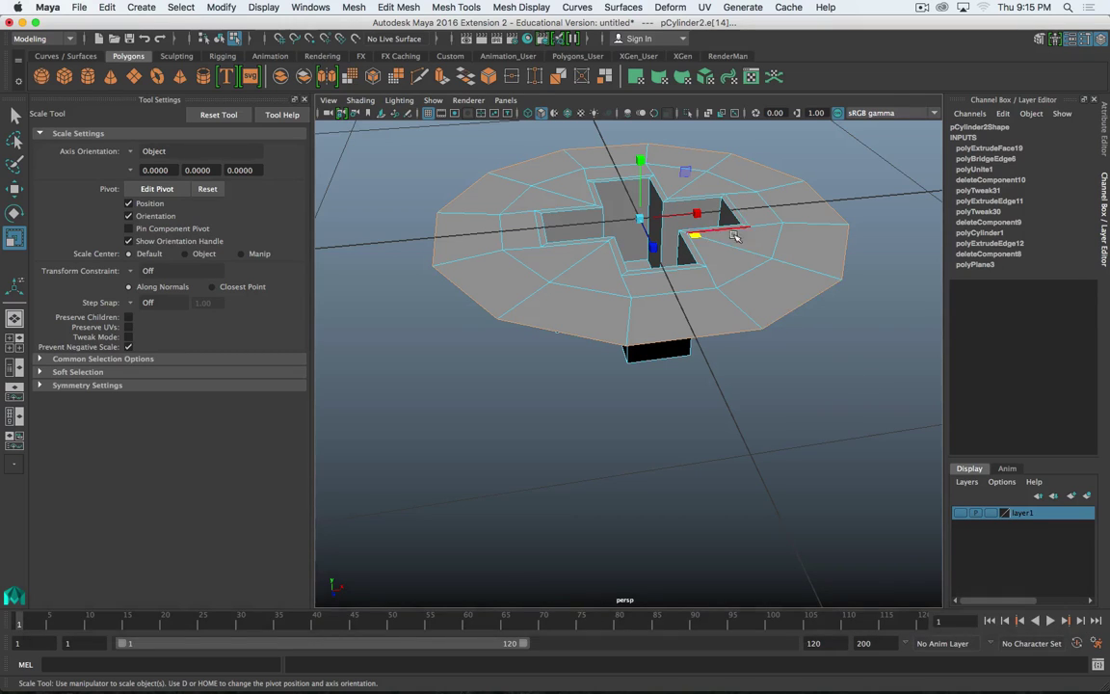
{"action": "key", "text": "w"}
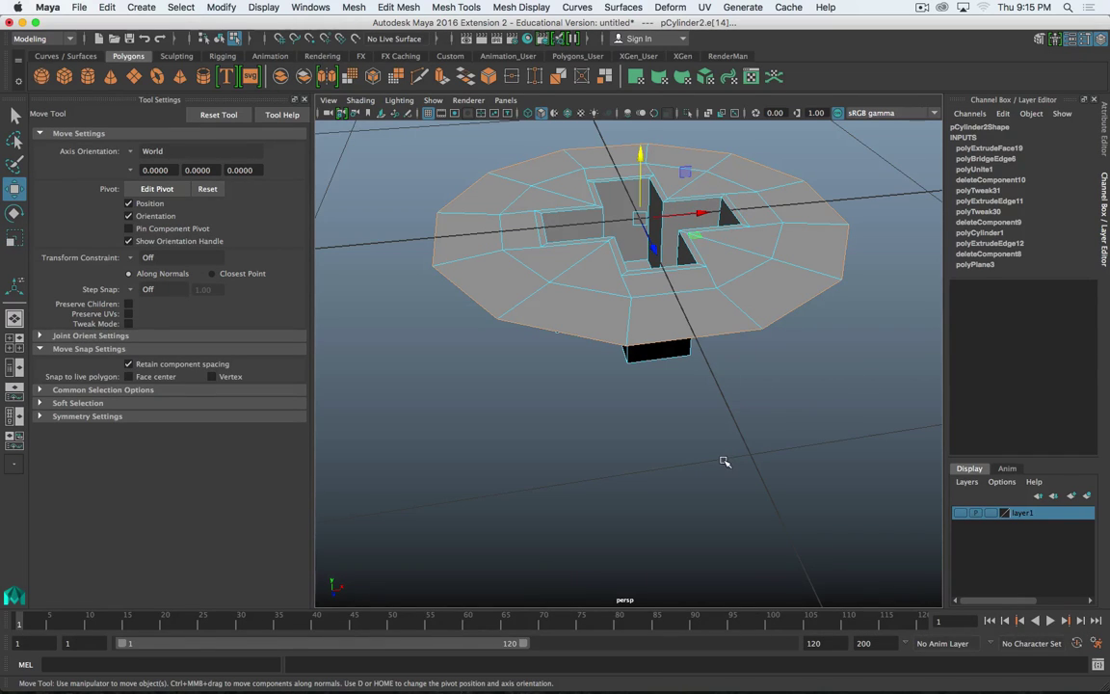
{"action": "left_click_drag", "start_coordinate": [751, 422], "coordinate": [715, 414], "text": "alt"}
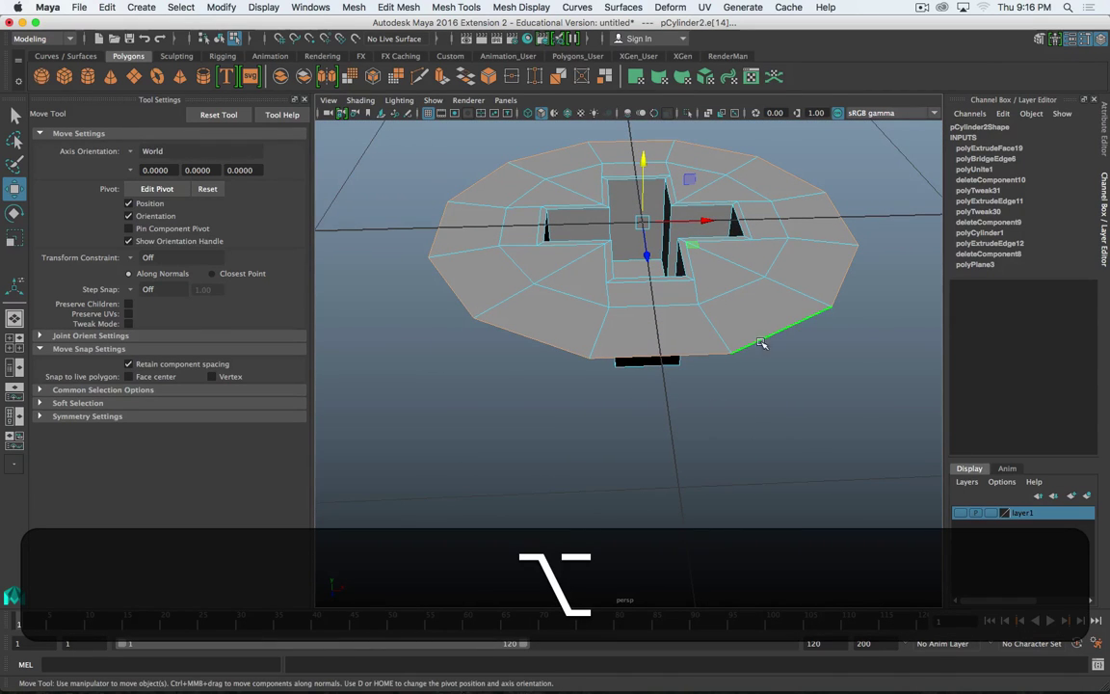
{"action": "key", "text": "r"}
{"action": "scroll", "coordinate": [751, 396], "scroll_direction": "up", "scroll_amount": 5}
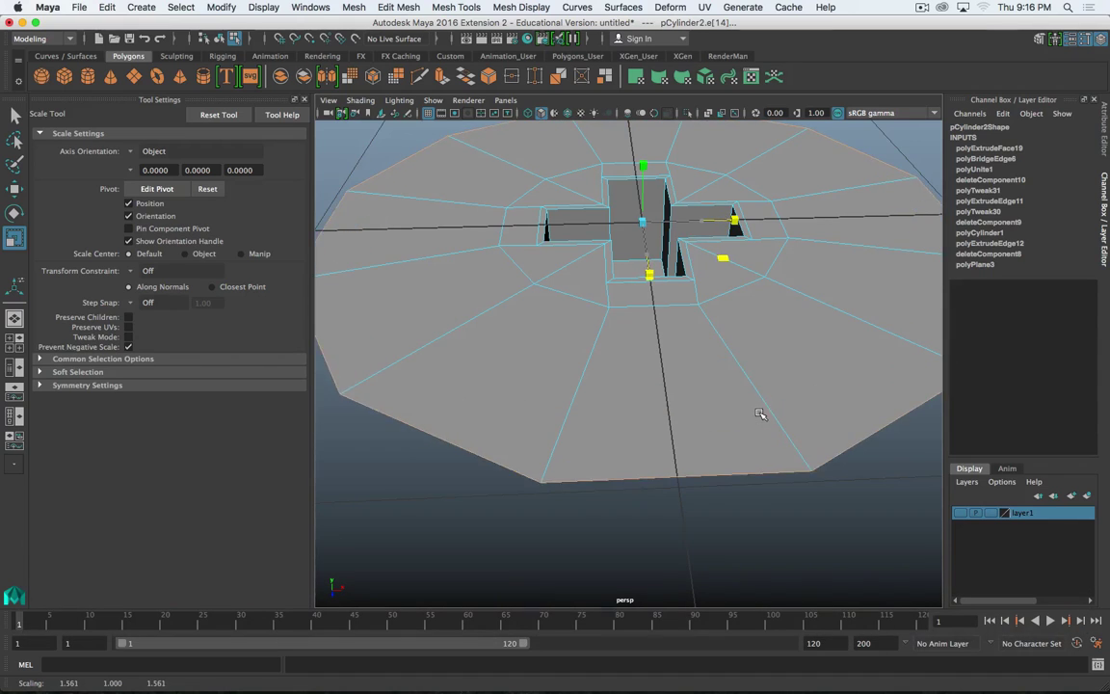
{"action": "scroll", "coordinate": [745, 427], "scroll_direction": "down", "scroll_amount": 6}
{"action": "key", "text": "w"}
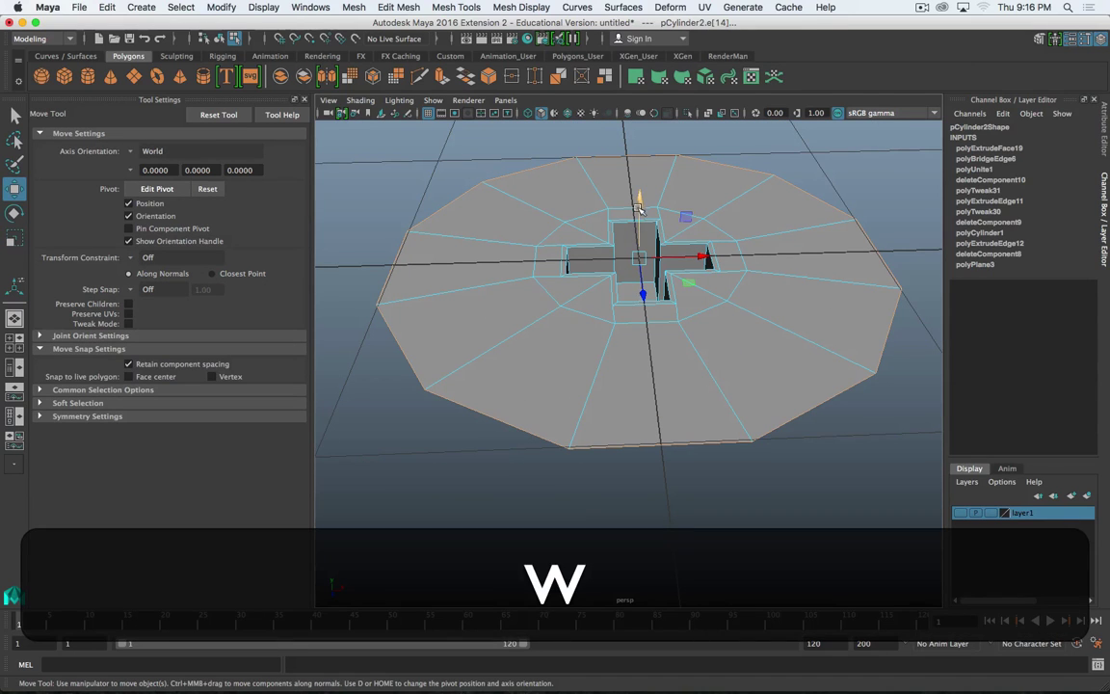
{"action": "left_click_drag", "start_coordinate": [644, 231], "coordinate": [663, 294]}
{"action": "left_click_drag", "start_coordinate": [675, 523], "coordinate": [663, 491], "text": "alt"}
- Insert two evenly spaced edge loops around the sloped side, and raise the lower loop to round the dome
{"action": "right_click_drag", "start_coordinate": [780, 379], "coordinate": [831, 459], "text": "shift"}
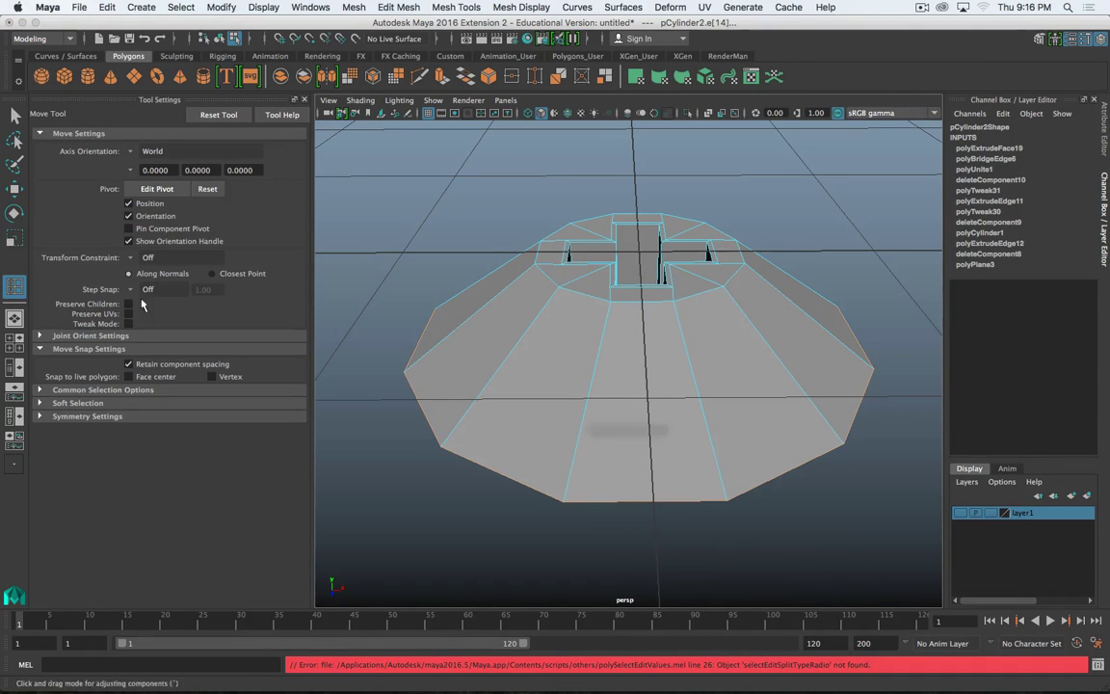
{"action": "right_click_drag", "start_coordinate": [576, 347], "coordinate": [628, 444], "text": "shift"}
{"action": "left_click", "coordinate": [145, 206]}
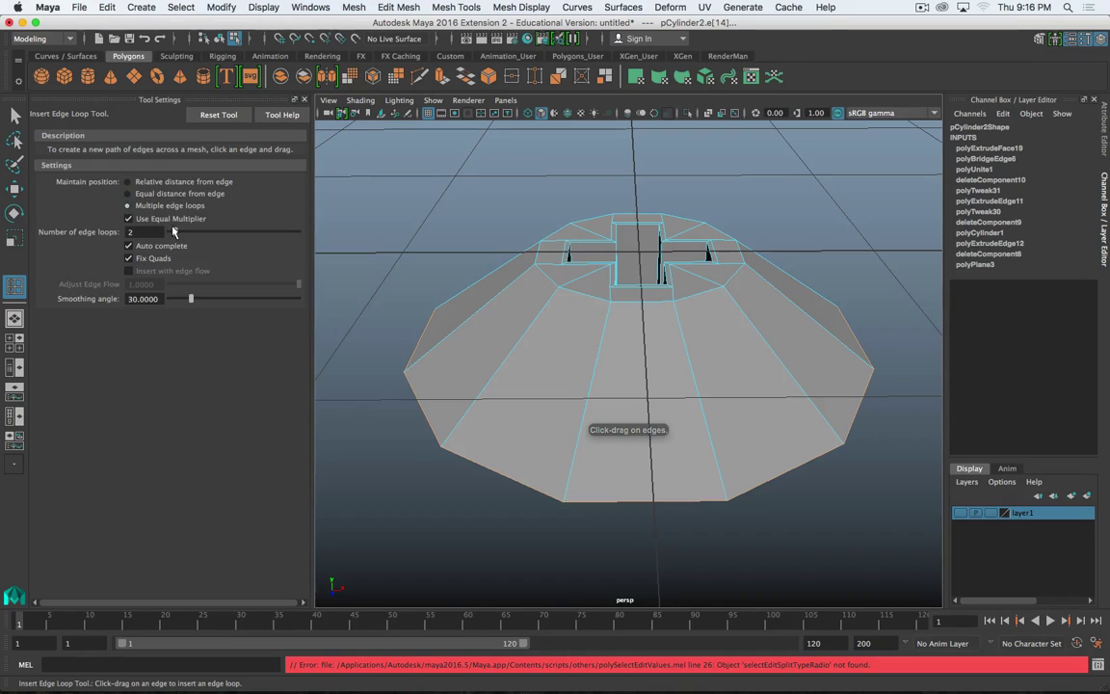
{"action": "left_click_drag", "start_coordinate": [696, 380], "coordinate": [727, 389]}
{"action": "key", "text": "w"}
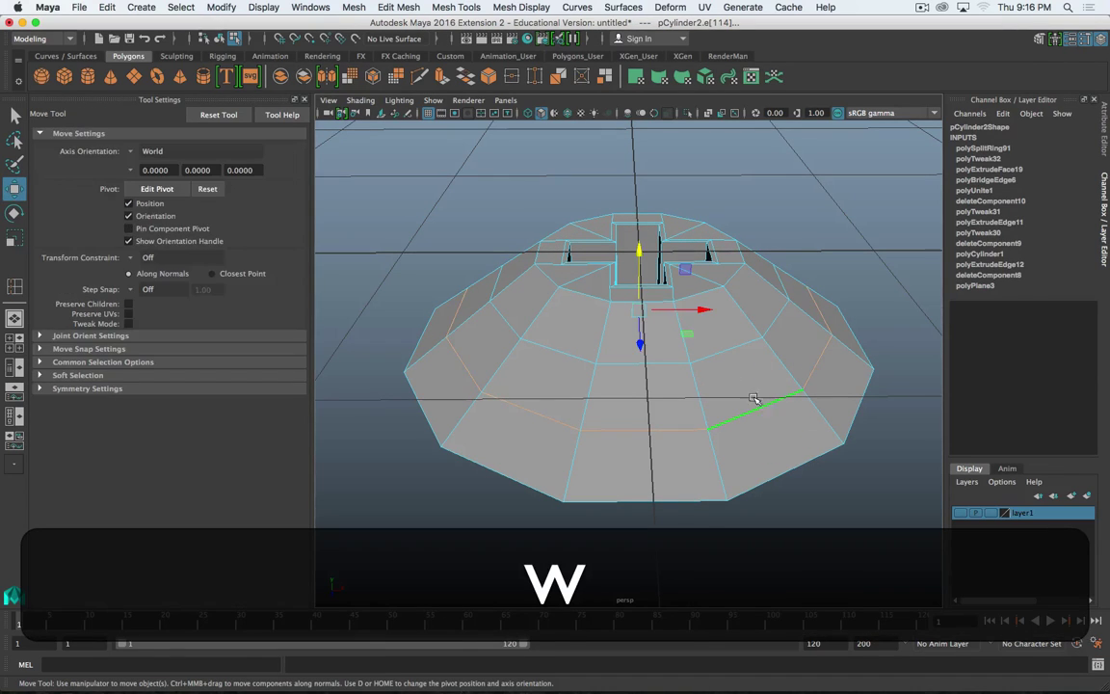
{"action": "left_click_drag", "start_coordinate": [638, 236], "coordinate": [636, 223], "text": "shift"}
{"action": "left_click_drag", "start_coordinate": [702, 383], "coordinate": [567, 394], "text": "alt"}
- Extrude the dome's bottom border edges and move them down slightly to form a thin vertical lip
{"action": "double_click", "coordinate": [568, 395]}
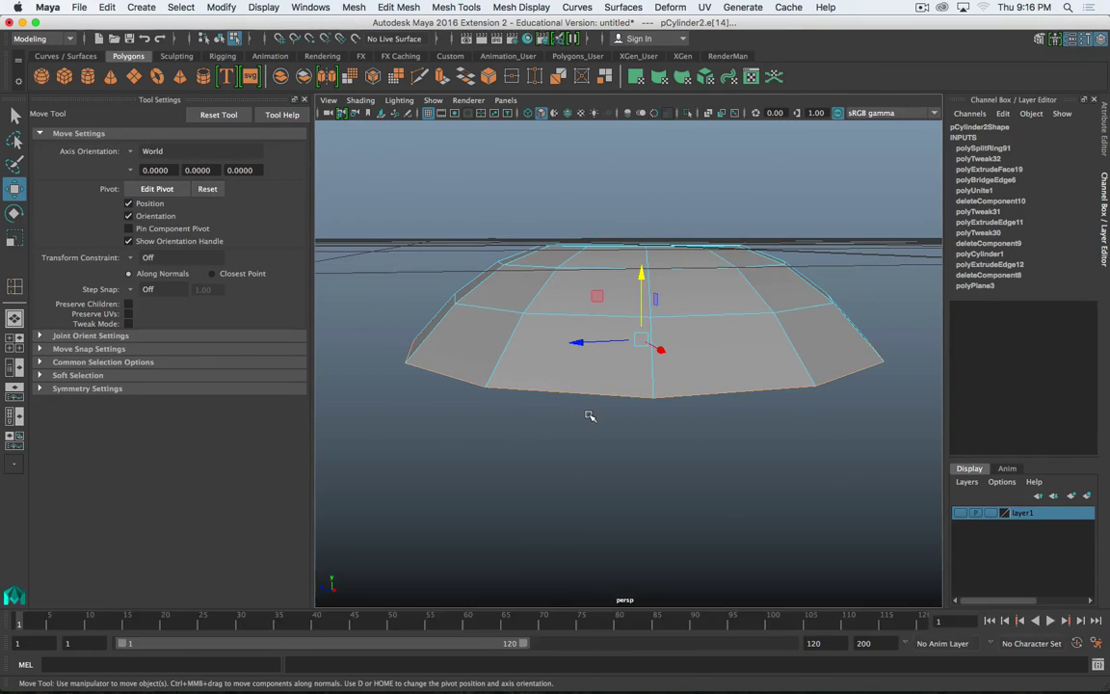
{"action": "right_click_drag", "start_coordinate": [602, 395], "coordinate": [624, 448], "text": "shift"}
{"action": "key", "text": "w"}
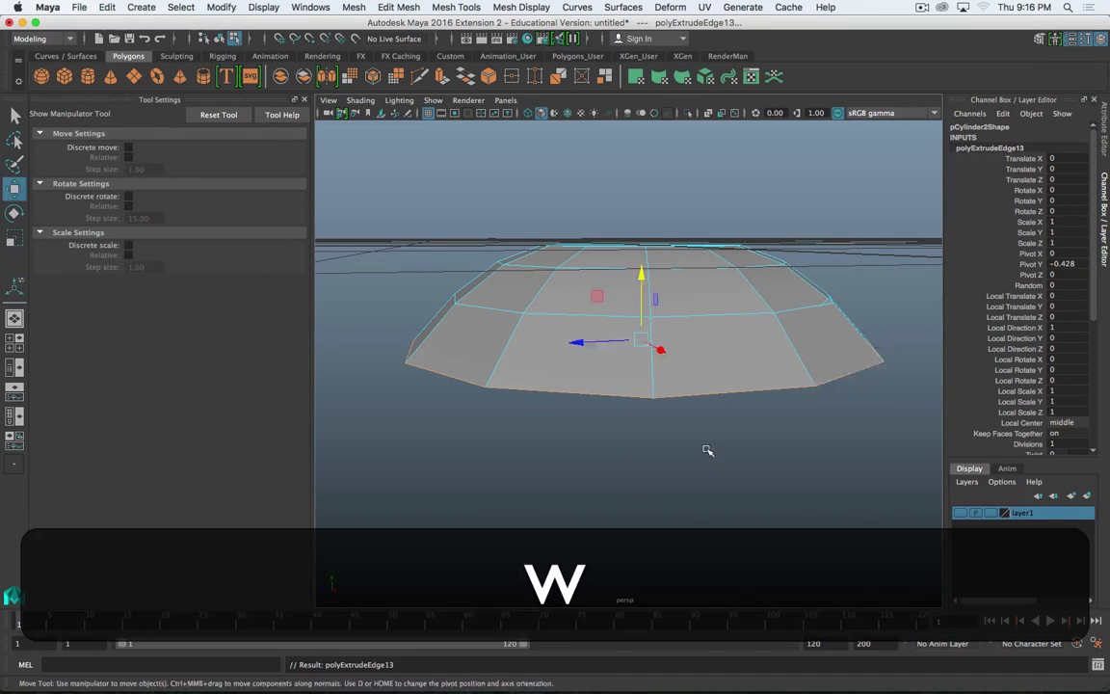
{"action": "left_click_drag", "start_coordinate": [639, 272], "coordinate": [640, 280]}
- Extrude the bottom border edges again and scale them inward slightly to turn the lip under the dome
{"action": "key", "text": "g"}
{"action": "left_click_drag", "start_coordinate": [758, 417], "coordinate": [659, 437], "text": "alt"}
{"action": "key", "text": "r"}
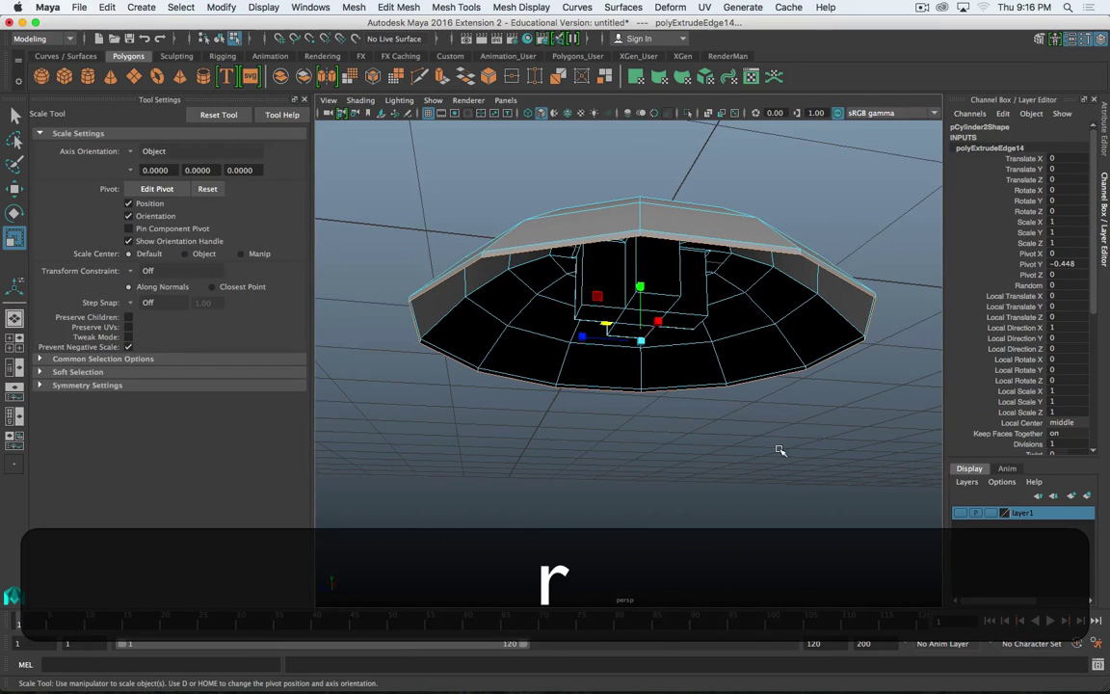
{"action": "middle_click_drag", "start_coordinate": [783, 451], "coordinate": [785, 448]}
{"action": "scroll", "coordinate": [780, 446], "scroll_direction": "down", "scroll_amount": 2}
{"action": "scroll", "coordinate": [779, 446], "scroll_direction": "down", "scroll_amount": 2}
{"action": "left_click_drag", "start_coordinate": [643, 345], "coordinate": [663, 411], "text": "alt"}
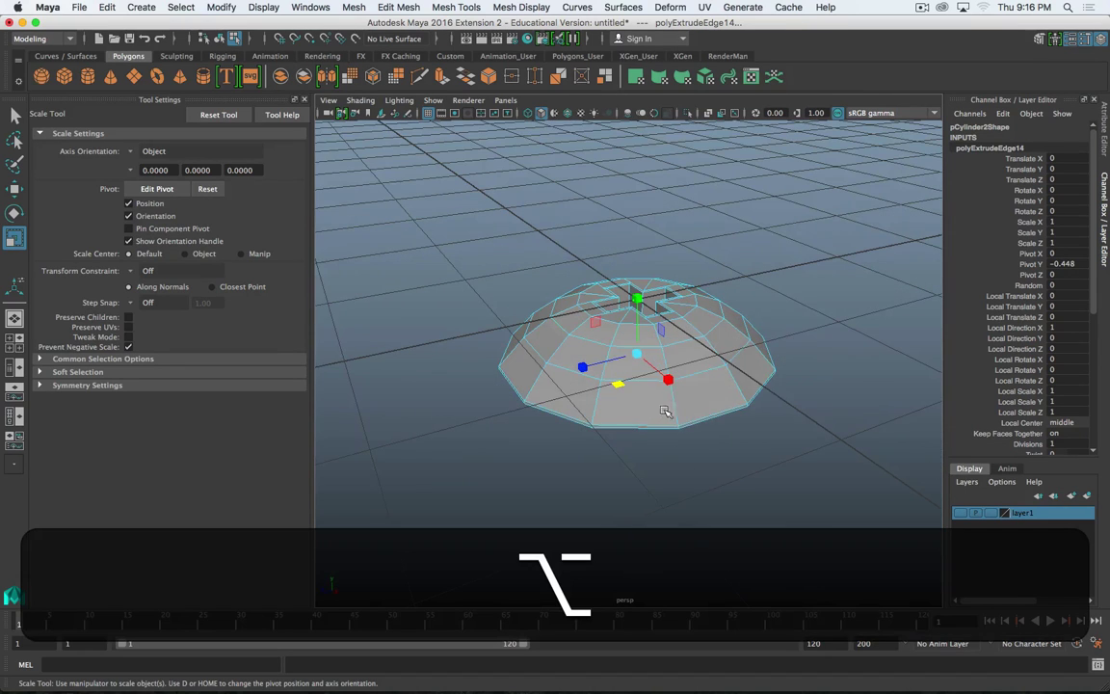
- Return the screw head to object selection, show the robot's layer1, and scale the screw head down to about 0.135
{"action": "right_click_drag", "start_coordinate": [720, 312], "coordinate": [777, 295]}
{"action": "scroll", "coordinate": [627, 416], "scroll_direction": "down", "scroll_amount": 5}
{"action": "left_click_drag", "start_coordinate": [545, 424], "coordinate": [588, 441], "text": "alt"}
{"action": "left_click_drag", "start_coordinate": [960, 518], "coordinate": [581, 460], "text": "alt"}
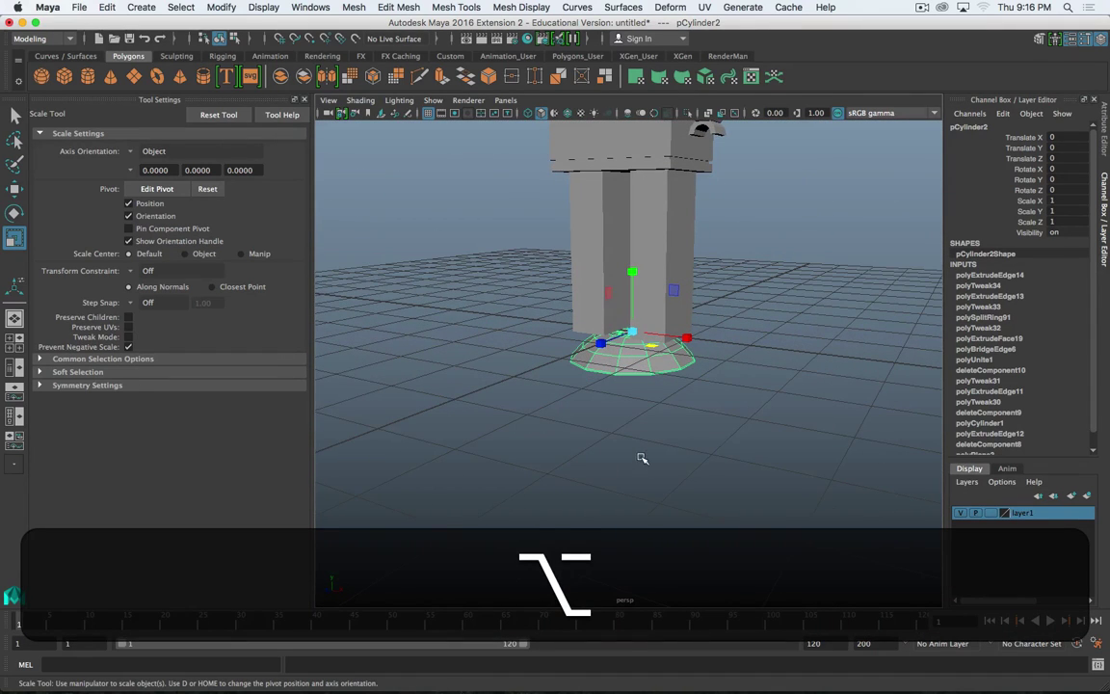
{"action": "key", "text": "alt+r"}
{"action": "key", "text": "r"}
{"action": "middle_click_drag", "start_coordinate": [825, 410], "coordinate": [746, 385]}
- Move the screw head out in front of the robot and raise it to chest height, about Y 5.369 and Z 2.025
{"action": "key", "text": "w"}
{"action": "left_click_drag", "start_coordinate": [746, 386], "coordinate": [587, 405], "text": "alt"}
{"action": "left_click_drag", "start_coordinate": [586, 297], "coordinate": [456, 166]}
{"action": "middle_click_drag", "start_coordinate": [503, 177], "coordinate": [528, 438], "text": "alt"}
{"action": "left_click_drag", "start_coordinate": [571, 427], "coordinate": [637, 418], "text": "alt"}
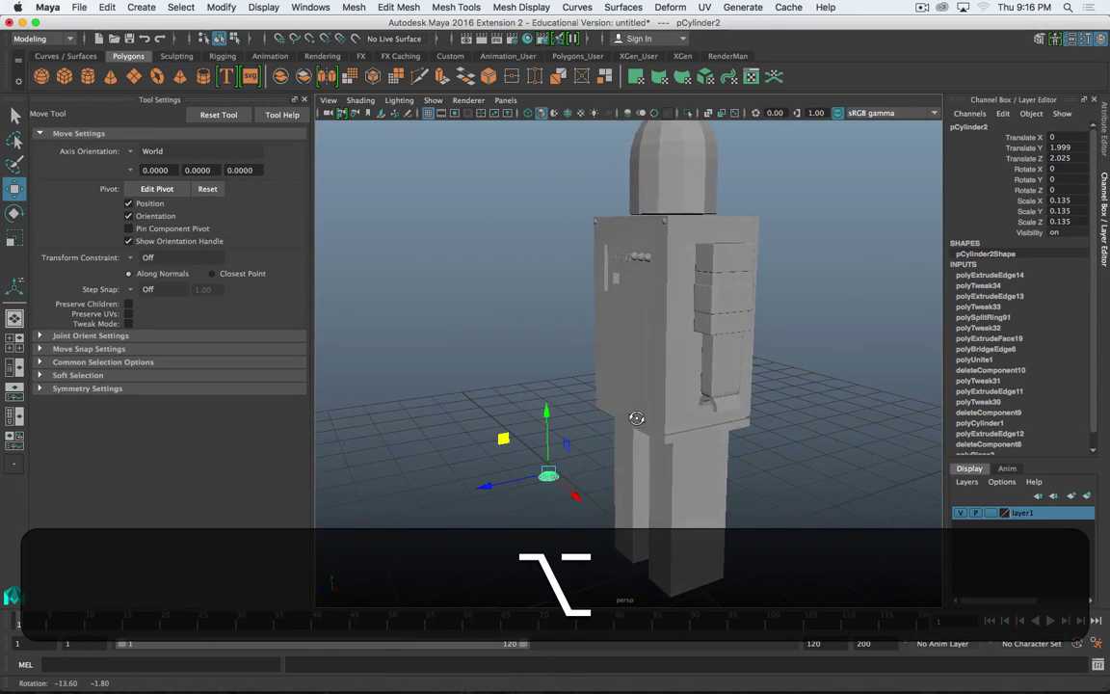
{"action": "left_click_drag", "start_coordinate": [547, 411], "coordinate": [538, 159]}
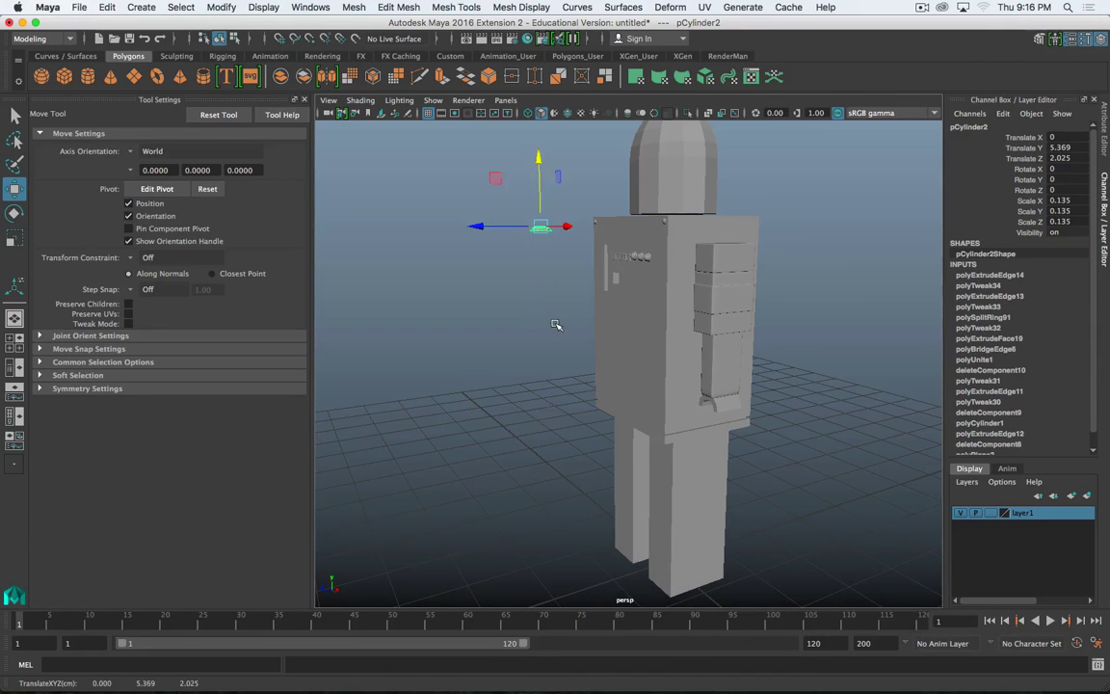
{"action": "scroll", "coordinate": [555, 323], "scroll_direction": "up", "scroll_amount": 3}
{"action": "middle_click_drag", "start_coordinate": [554, 325], "coordinate": [527, 432], "text": "alt"}
{"action": "left_click_drag", "start_coordinate": [527, 431], "coordinate": [593, 426], "text": "alt"}
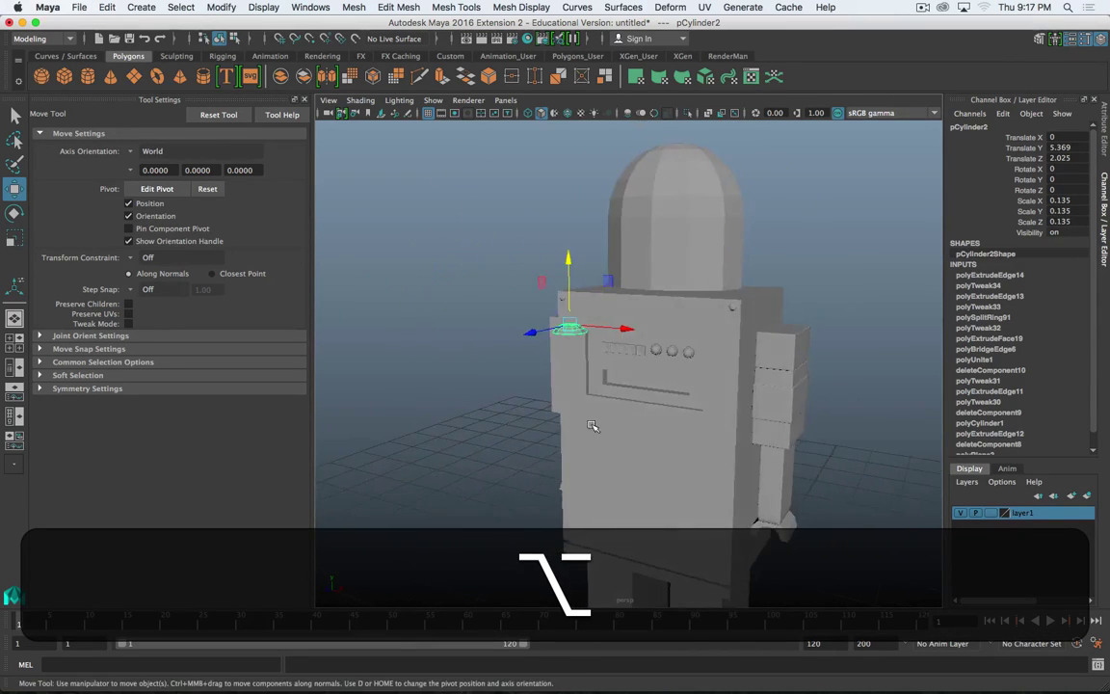
- Set the screw head's Rotate X to 90, and move it onto the front of the robot's upper arm block
{"action": "scroll", "coordinate": [597, 424], "scroll_direction": "up", "scroll_amount": 3}
{"action": "middle_click_drag", "start_coordinate": [624, 430], "coordinate": [582, 391], "text": "alt"}
{"action": "left_click_drag", "start_coordinate": [582, 393], "coordinate": [607, 406], "text": "alt"}
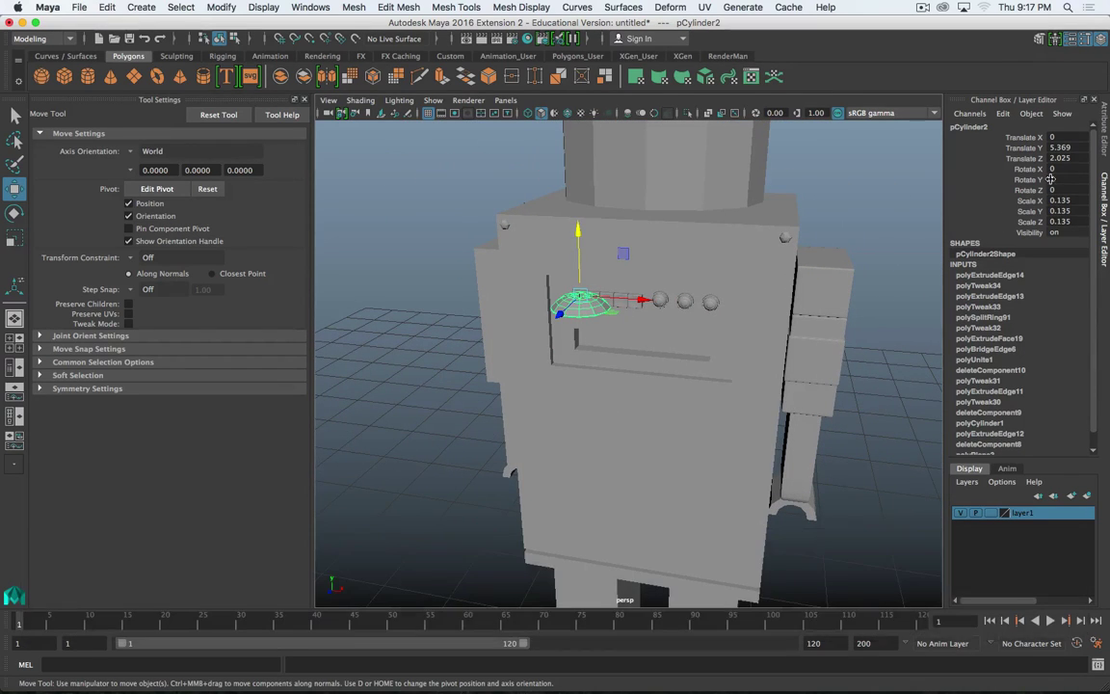
{"action": "type", "text": "90"}
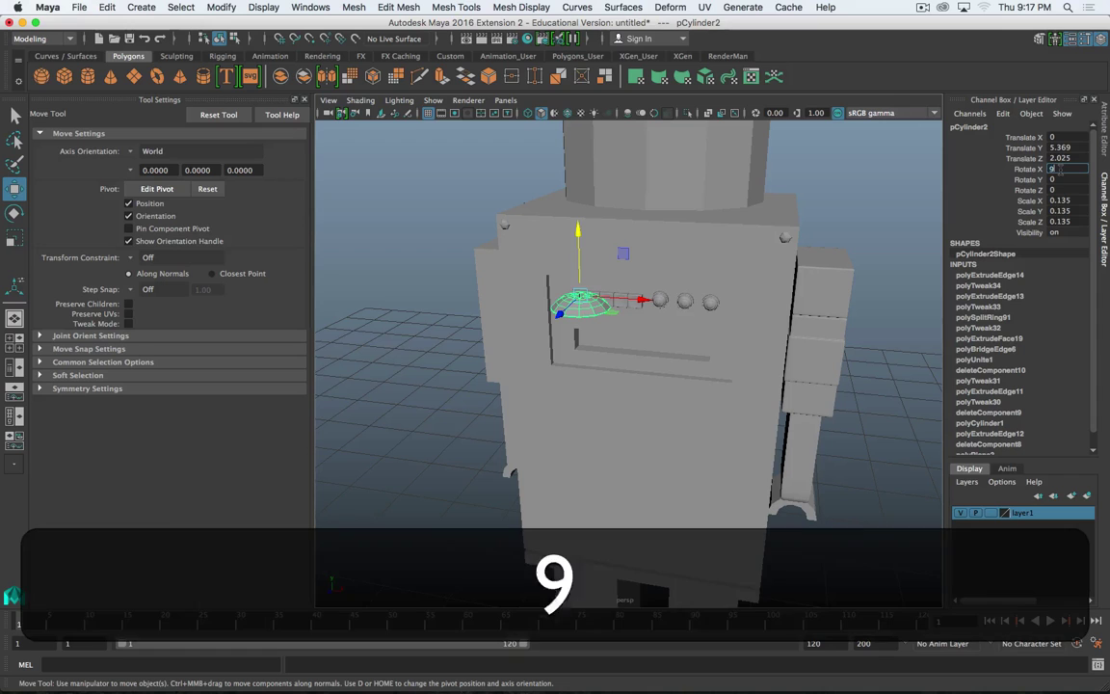
{"action": "key", "text": "Return"}
{"action": "left_click_drag", "start_coordinate": [618, 255], "coordinate": [700, 267]}
{"action": "left_click_drag", "start_coordinate": [691, 371], "coordinate": [725, 373], "text": "alt"}
- Scale the screw head uniformly down to about 0.062 to suit the upper arm block
{"action": "key", "text": "r"}
{"action": "middle_click_drag", "start_coordinate": [831, 365], "coordinate": [734, 377]}
{"action": "left_click_drag", "start_coordinate": [717, 383], "coordinate": [740, 374], "text": "alt"}
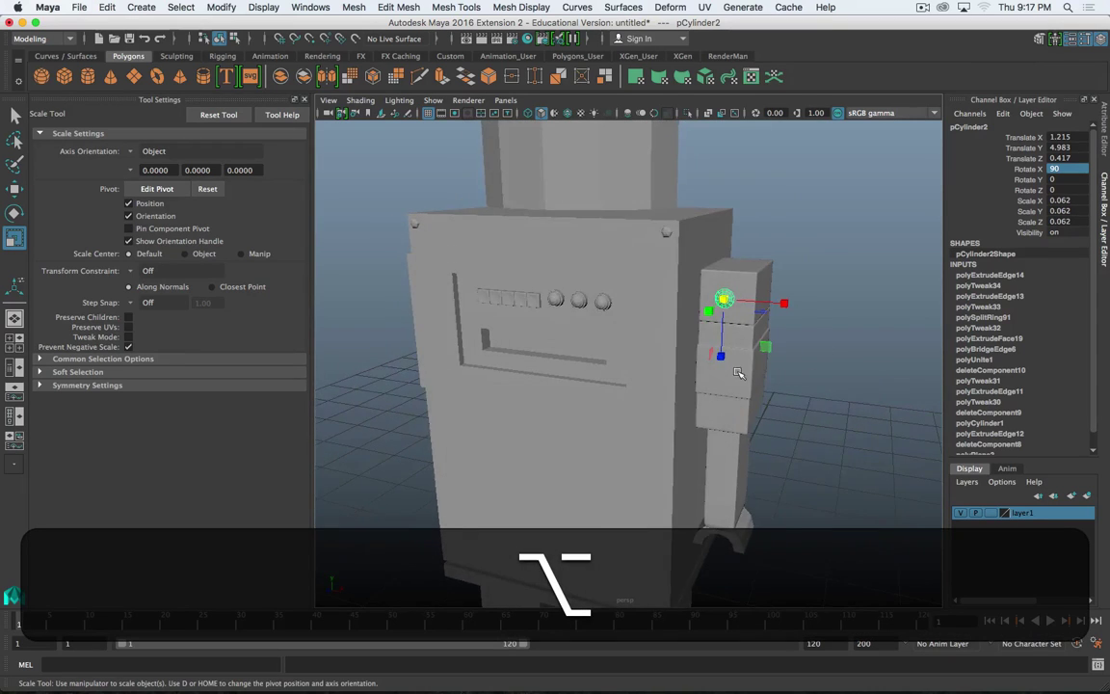
- Shift the screw head's pivot along Z to its flat back rim, using snapping to line it up with the rim
{"action": "scroll", "coordinate": [738, 371], "scroll_direction": "up", "scroll_amount": 5, "text": "alt"}
{"action": "middle_click_drag", "start_coordinate": [847, 275], "coordinate": [788, 384], "text": "alt"}
{"action": "left_click_drag", "start_coordinate": [788, 383], "coordinate": [749, 351], "text": "alt"}
{"action": "key", "text": "w"}
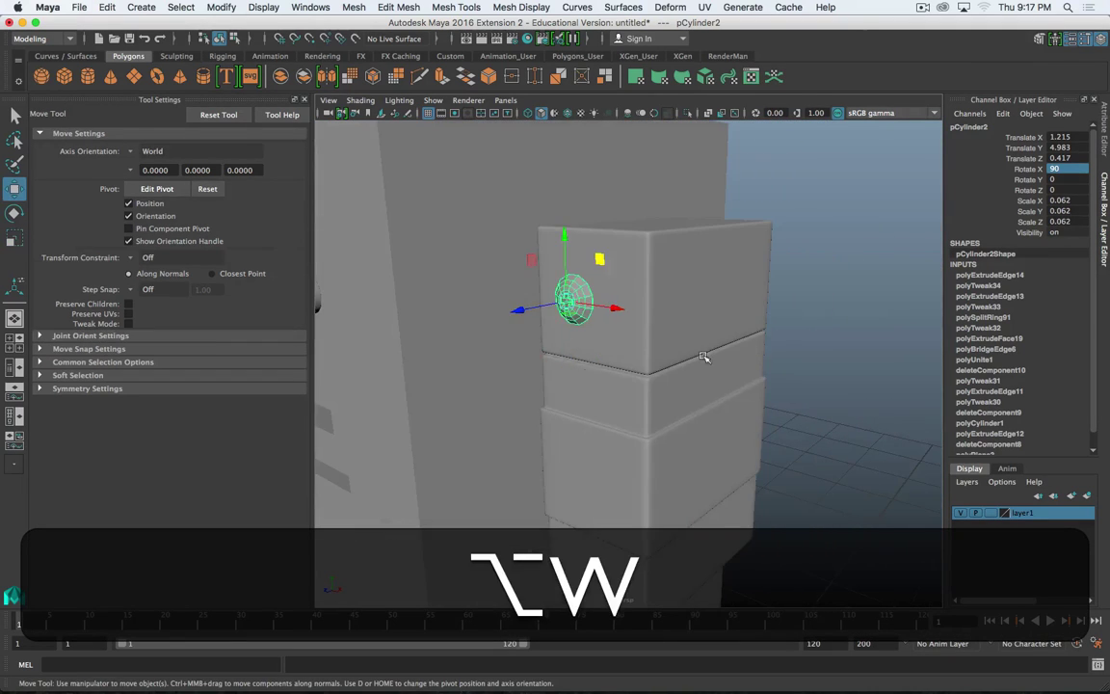
{"action": "scroll", "coordinate": [578, 371], "scroll_direction": "up", "scroll_amount": 5, "text": "alt"}
{"action": "middle_click_drag", "start_coordinate": [591, 336], "coordinate": [632, 363], "text": "alt"}
{"action": "left_click_drag", "start_coordinate": [633, 363], "coordinate": [597, 381], "text": "alt"}
{"action": "right_click_drag", "start_coordinate": [597, 381], "coordinate": [622, 387], "text": "alt"}
{"action": "key", "text": "f"}
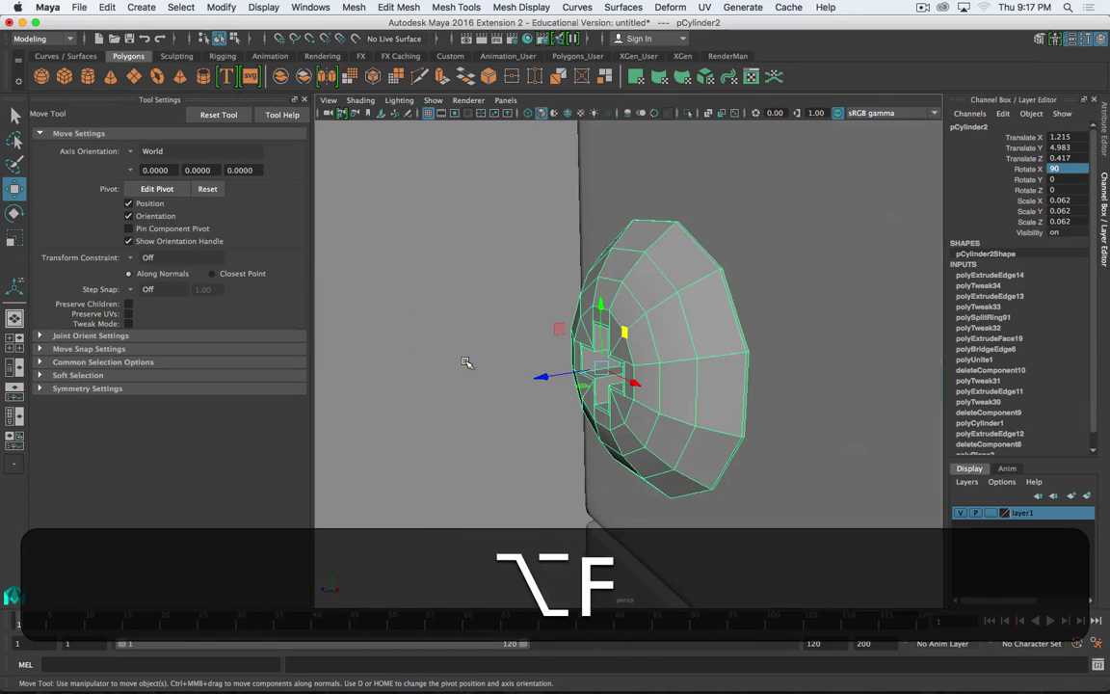
{"action": "left_click_drag", "start_coordinate": [751, 365], "coordinate": [721, 368], "text": "alt"}
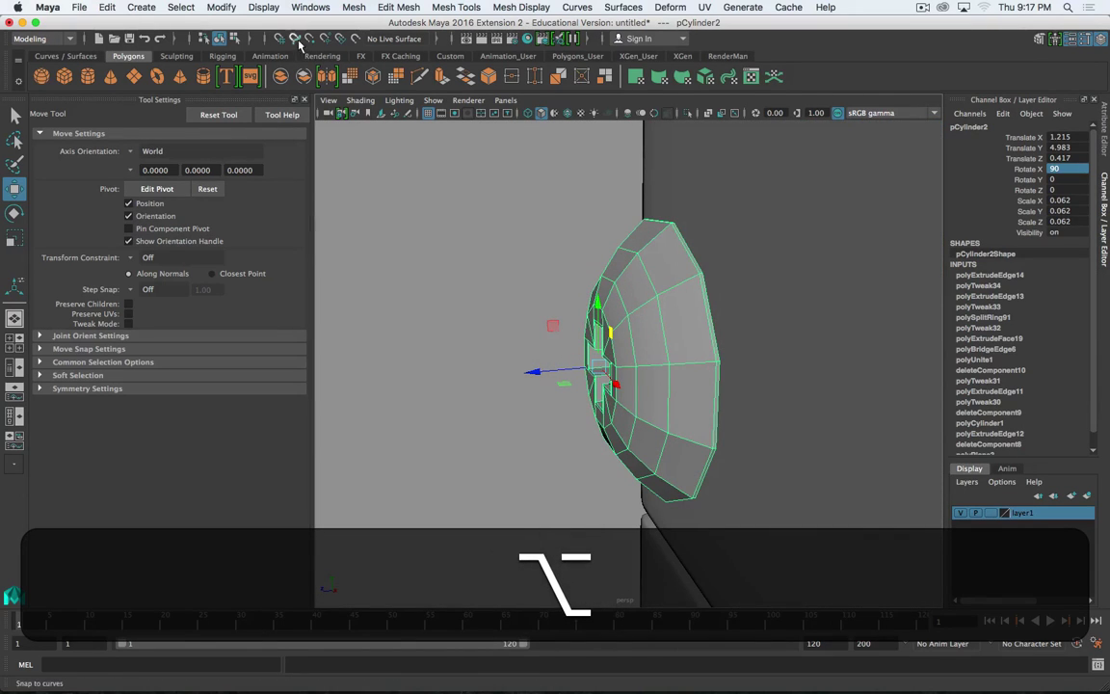
{"action": "key", "text": "d"}
{"action": "left_click_drag", "start_coordinate": [536, 372], "coordinate": [723, 362]}
{"action": "key", "text": "d"}
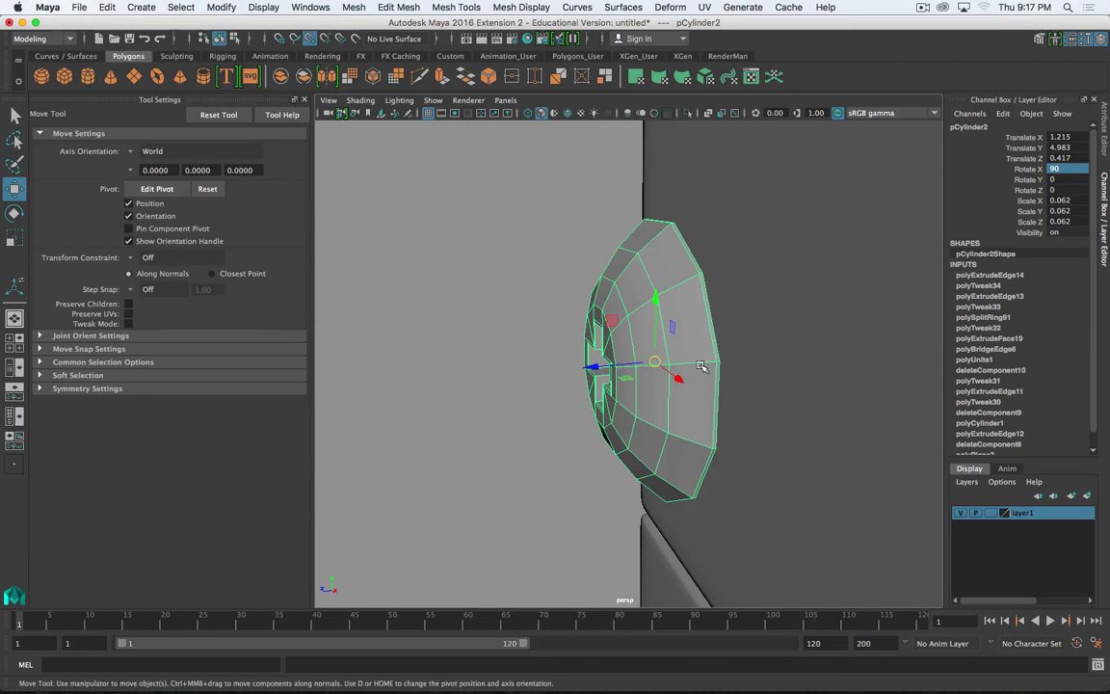
- Finish the screw head's pivot at its back rim, snap it along Z to about 0.364 against the upper arm's front face, and turn snapping off
{"action": "key", "text": "d"}
{"action": "left_click_drag", "start_coordinate": [608, 363], "coordinate": [721, 362]}
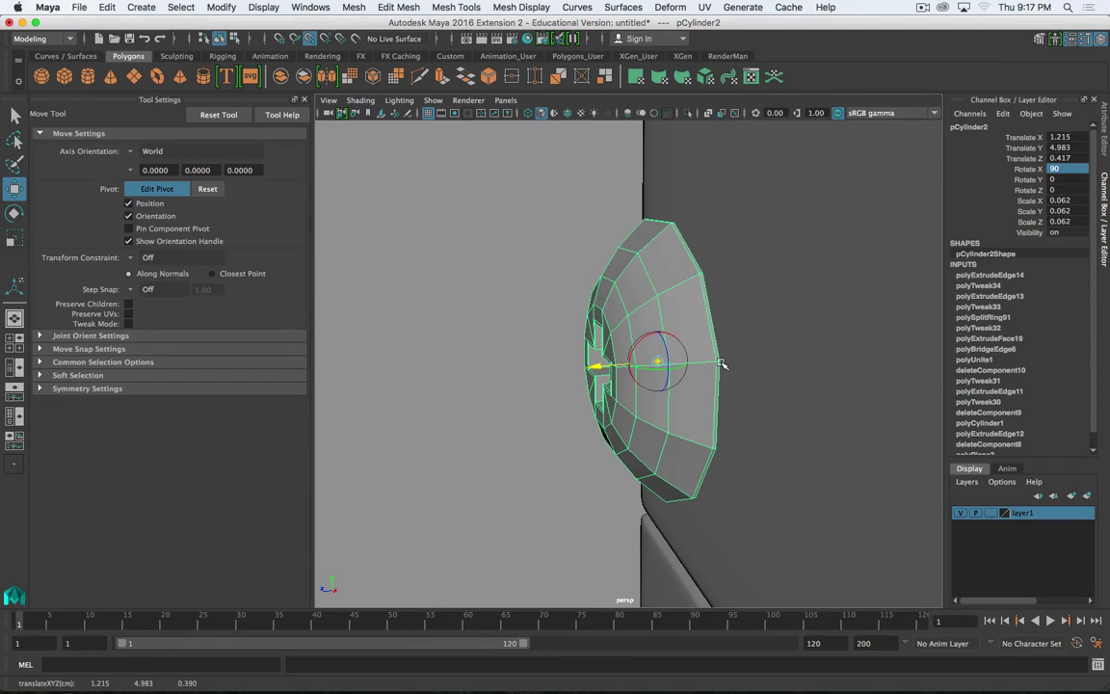
{"action": "key", "text": "d"}
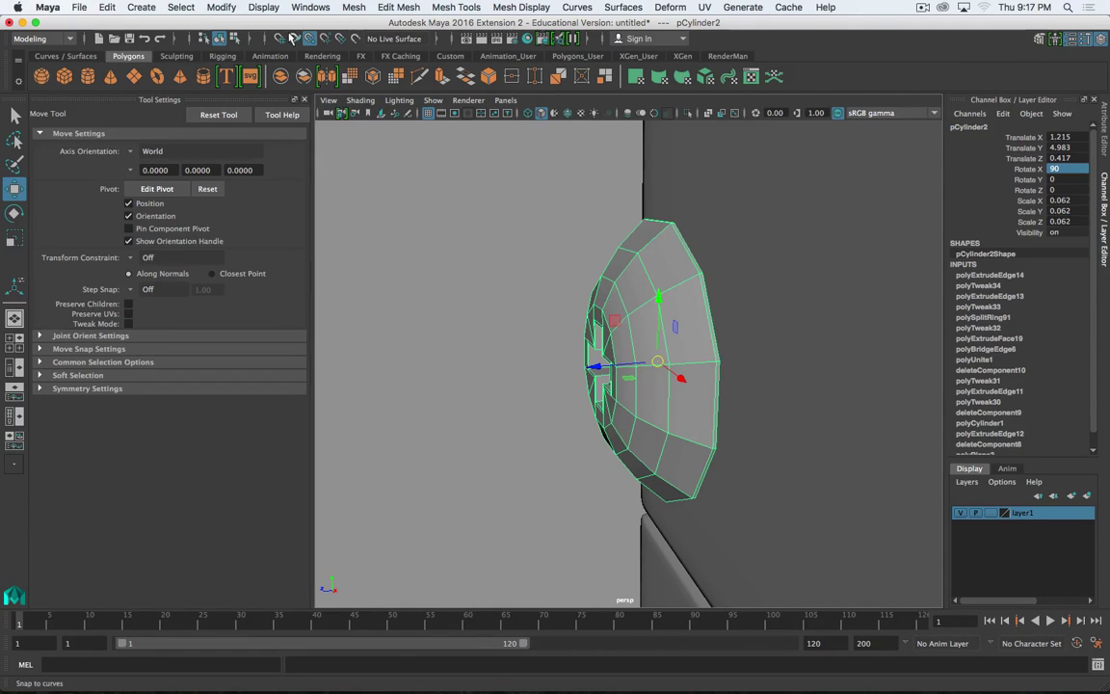
{"action": "scroll", "coordinate": [364, 121], "scroll_direction": "down", "scroll_amount": 8}
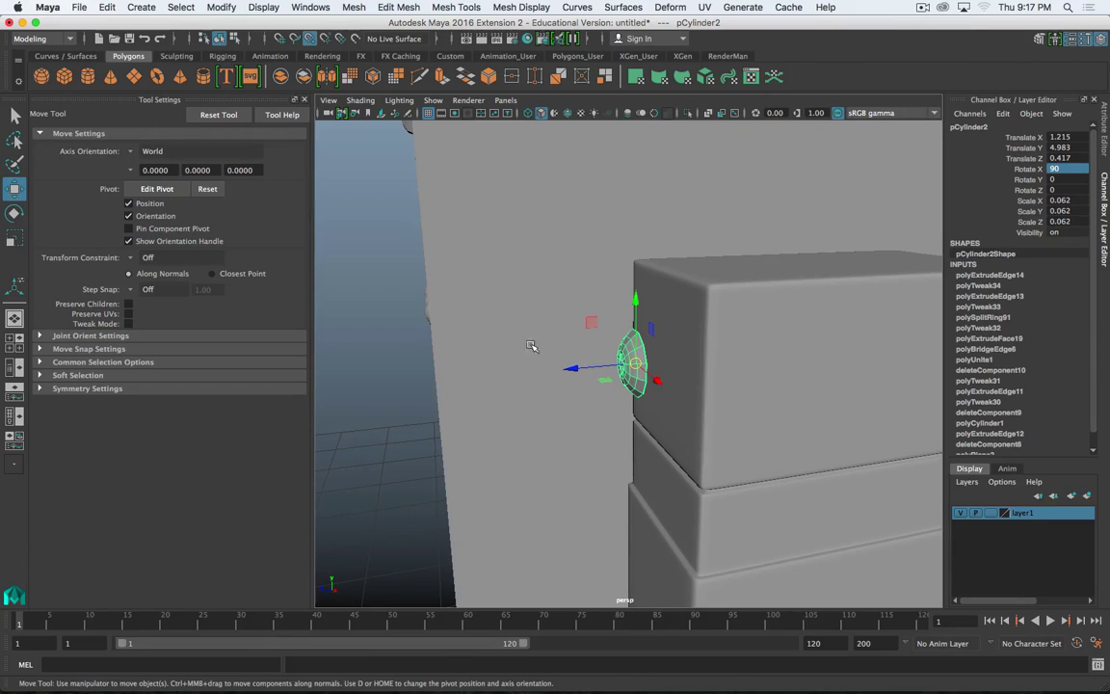
{"action": "left_click_drag", "start_coordinate": [574, 369], "coordinate": [539, 333]}
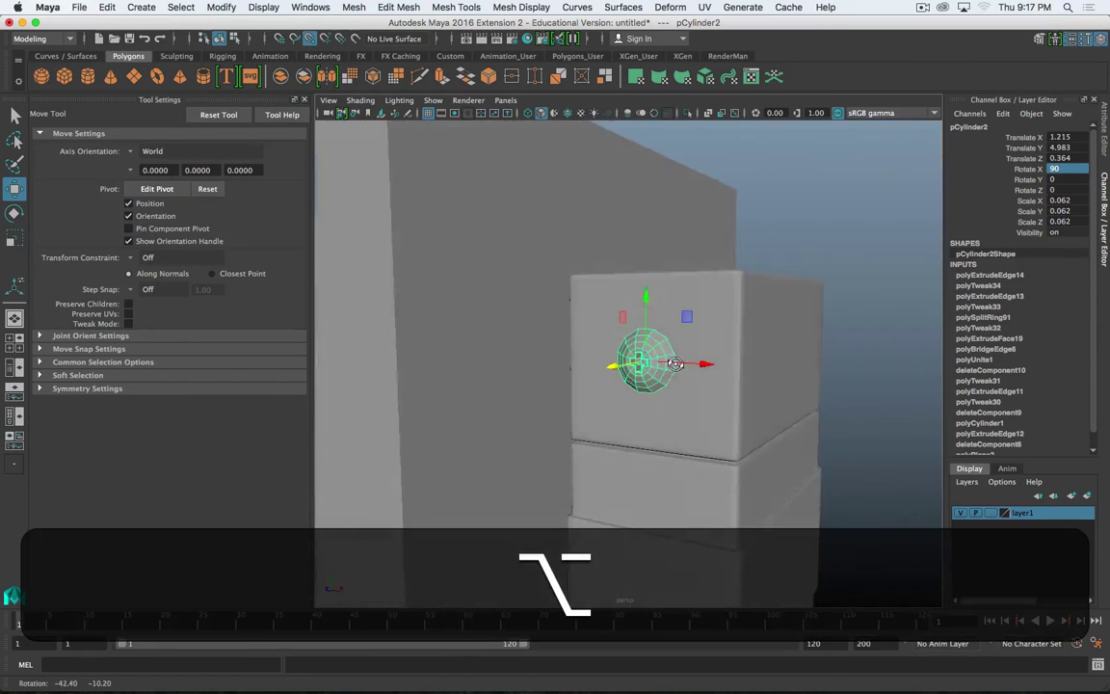
{"action": "left_click", "coordinate": [308, 40]}
{"action": "scroll", "coordinate": [408, 307], "scroll_direction": "down", "scroll_amount": 5}
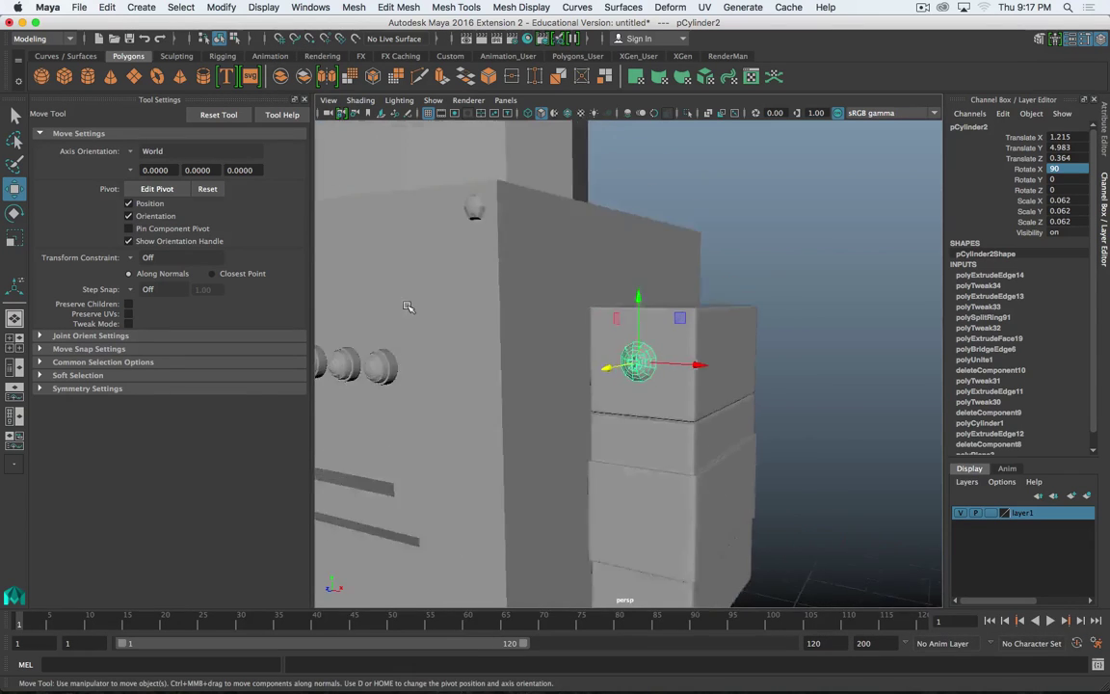
- Turn on smooth mesh preview for the screw head on the upper arm block, and clear the selection
{"action": "left_click", "coordinate": [774, 345]}
{"action": "left_click_drag", "start_coordinate": [774, 345], "coordinate": [673, 401], "text": "alt"}
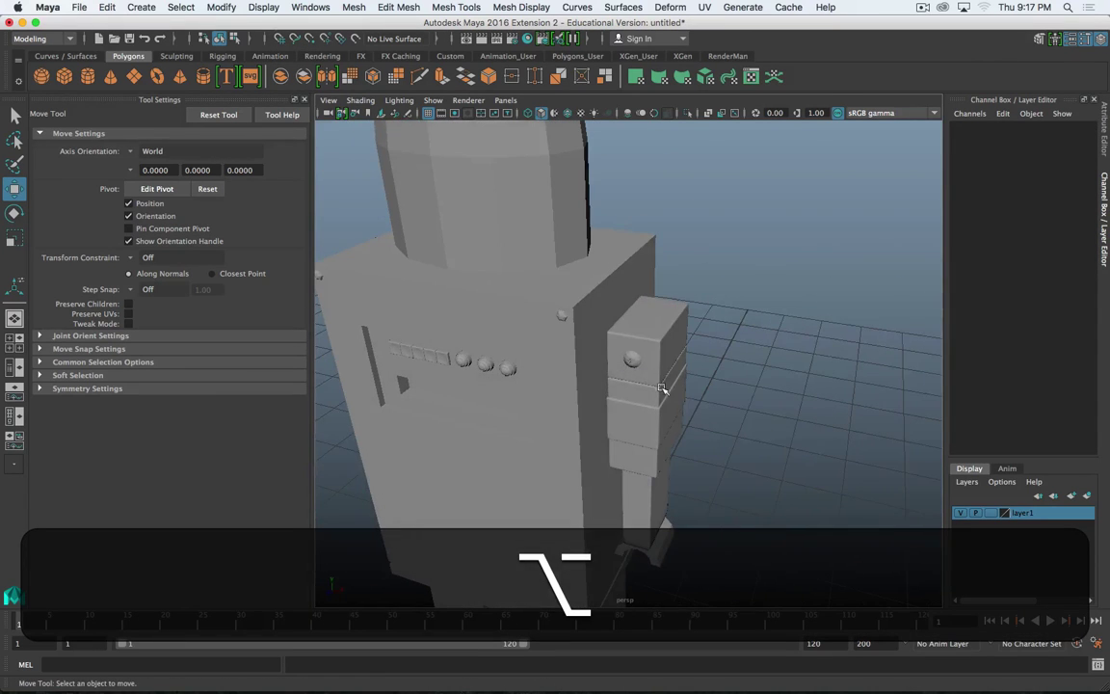
{"action": "left_click", "coordinate": [631, 364]}
{"action": "key", "text": "3"}
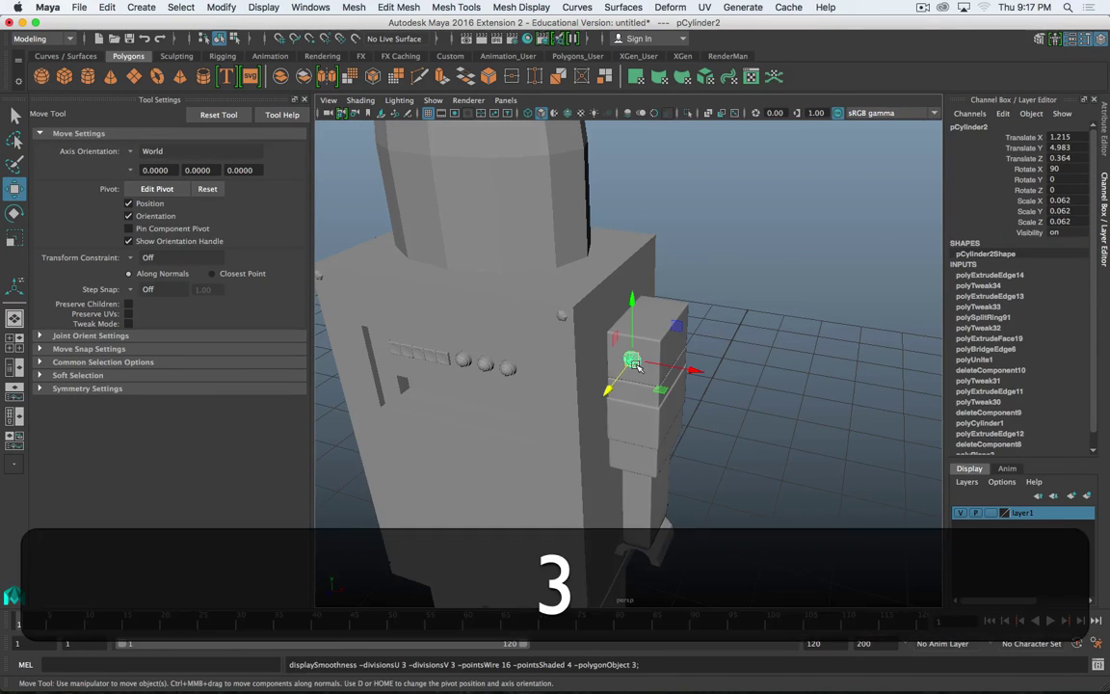
{"action": "left_click", "coordinate": [775, 345]}
- Examine the smoothed screw head up close, the full robot's proportions, the chest control panel and the vent panel on the back
{"action": "mouse_move", "coordinate": [714, 434]}
{"action": "left_mouse_down", "text": "alt"}
{"action": "mouse_move", "coordinate": [599, 401]}
{"action": "mouse_move", "coordinate": [729, 403]}
{"action": "mouse_move", "coordinate": [711, 417]}
{"action": "left_mouse_up", "text": "alt"}
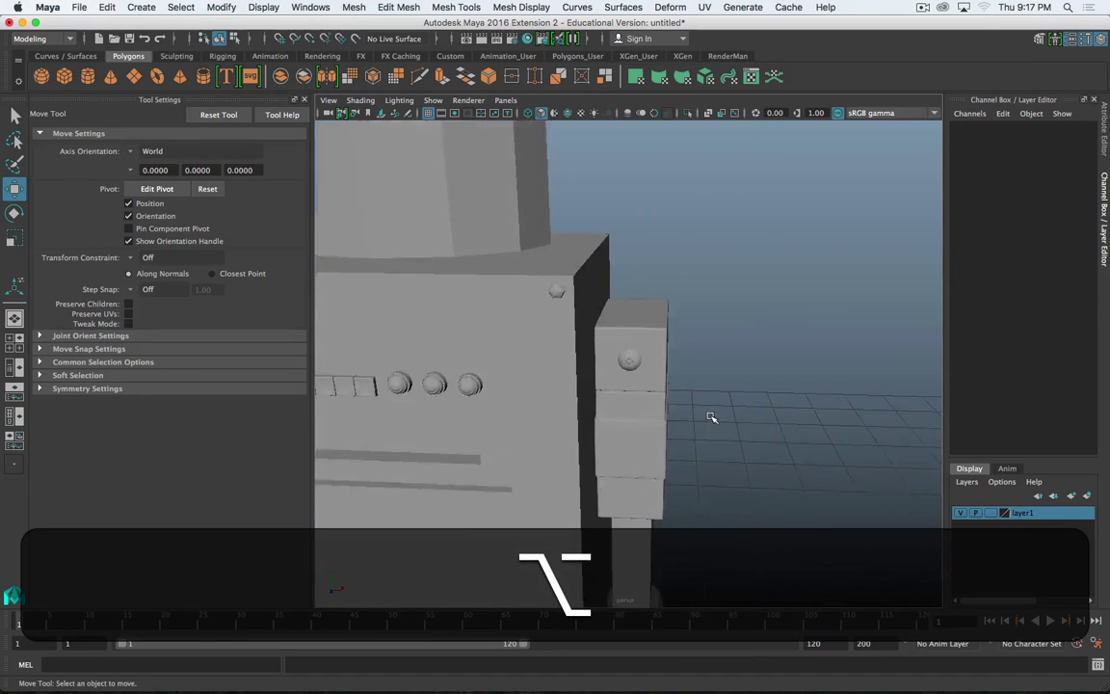
{"action": "scroll", "coordinate": [709, 415], "scroll_direction": "up", "scroll_amount": 5, "text": "alt"}
{"action": "mouse_move", "coordinate": [599, 391]}
{"action": "left_mouse_down", "text": "alt"}
{"action": "mouse_move", "coordinate": [586, 358]}
{"action": "mouse_move", "coordinate": [602, 372]}
{"action": "left_mouse_up", "text": "alt"}
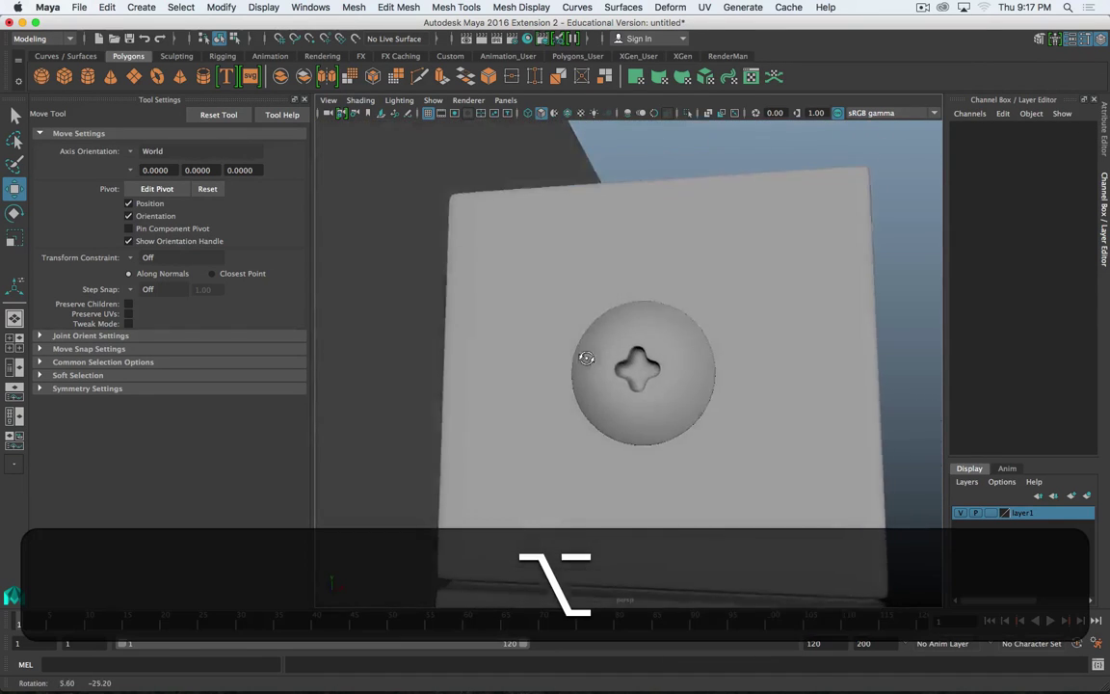
{"action": "scroll", "coordinate": [629, 366], "scroll_direction": "down", "scroll_amount": 6, "text": "alt"}
{"action": "middle_click_drag", "start_coordinate": [564, 475], "coordinate": [651, 427], "text": "alt"}
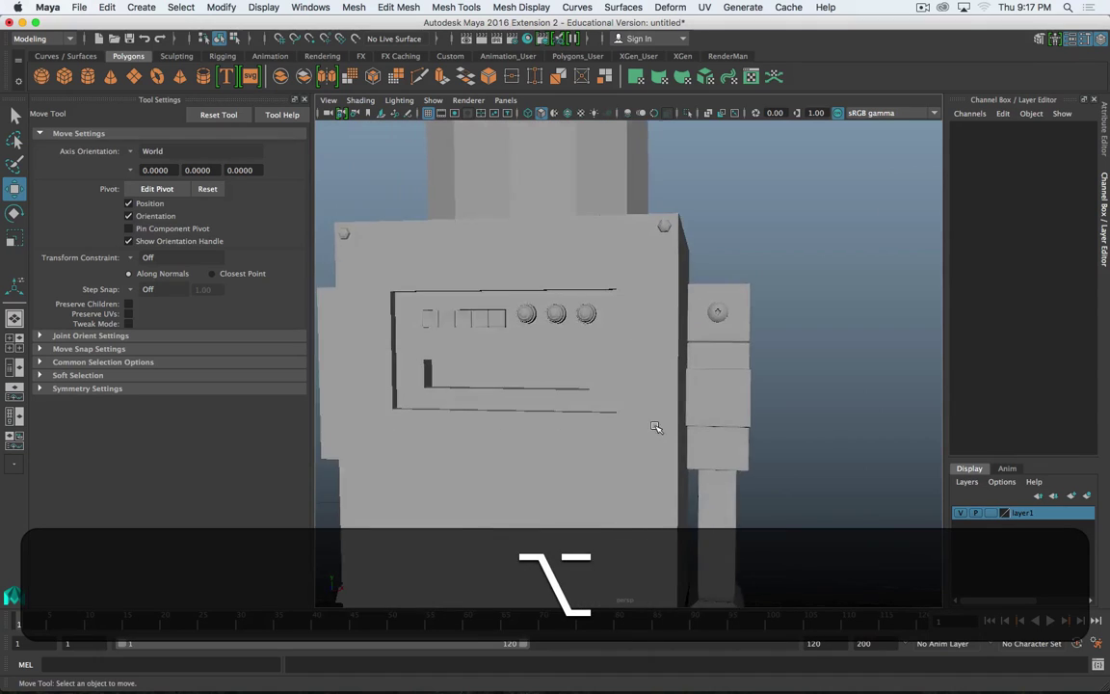
{"action": "right_click_drag", "start_coordinate": [652, 426], "coordinate": [582, 409], "text": "alt"}
{"action": "mouse_move", "coordinate": [583, 409]}
{"action": "left_mouse_down", "text": "alt"}
{"action": "mouse_move", "coordinate": [505, 387]}
{"action": "mouse_move", "coordinate": [525, 411]}
{"action": "mouse_move", "coordinate": [573, 405]}
{"action": "left_mouse_up", "text": "alt"}
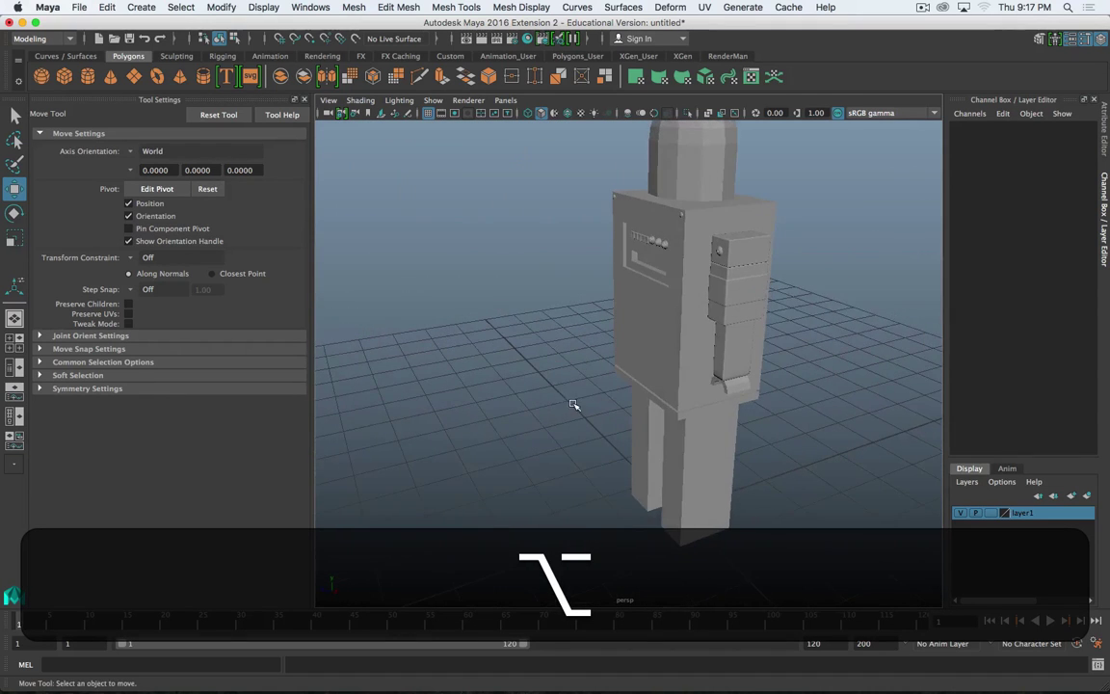
{"action": "left_click_drag", "start_coordinate": [621, 358], "coordinate": [561, 409], "text": "alt"}
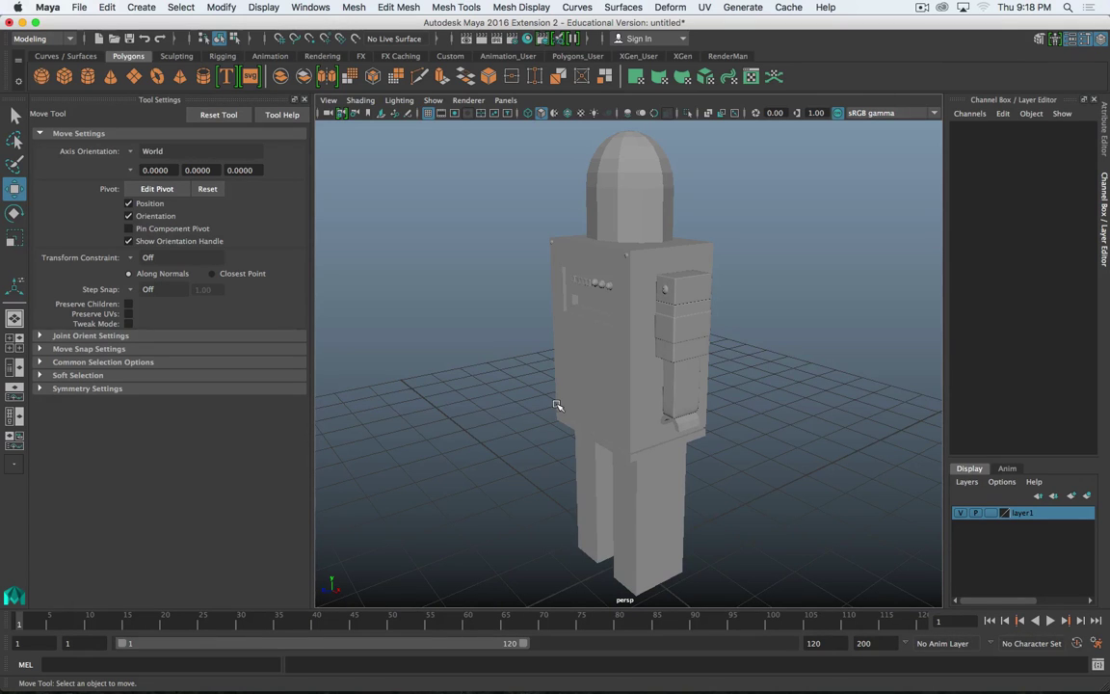
{"action": "mouse_move", "coordinate": [643, 304]}
{"action": "left_mouse_down", "text": "alt"}
{"action": "mouse_move", "coordinate": [664, 292]}
{"action": "mouse_move", "coordinate": [677, 298]}
{"action": "mouse_move", "coordinate": [616, 308]}
{"action": "mouse_move", "coordinate": [650, 308]}
{"action": "left_mouse_up", "text": "alt"}
{"action": "left_click", "coordinate": [612, 293]}
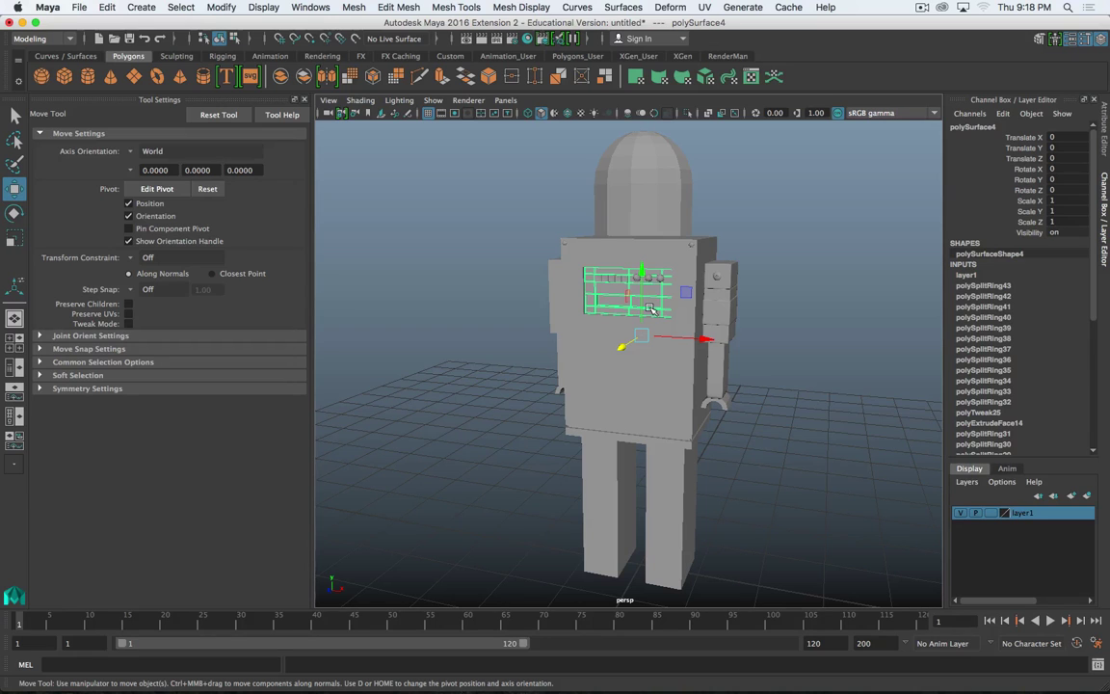
{"action": "left_click_drag", "start_coordinate": [651, 308], "coordinate": [692, 316], "text": "alt"}
{"action": "left_click", "coordinate": [624, 293]}
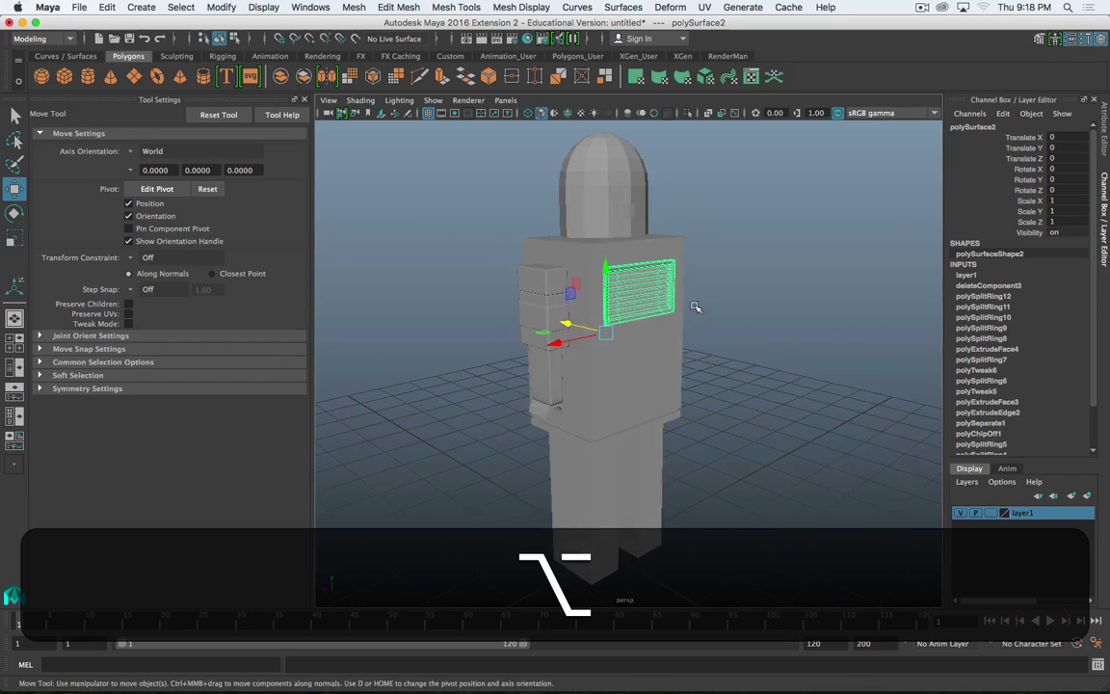
{"action": "left_click_drag", "start_coordinate": [495, 408], "coordinate": [644, 404], "text": "alt"}
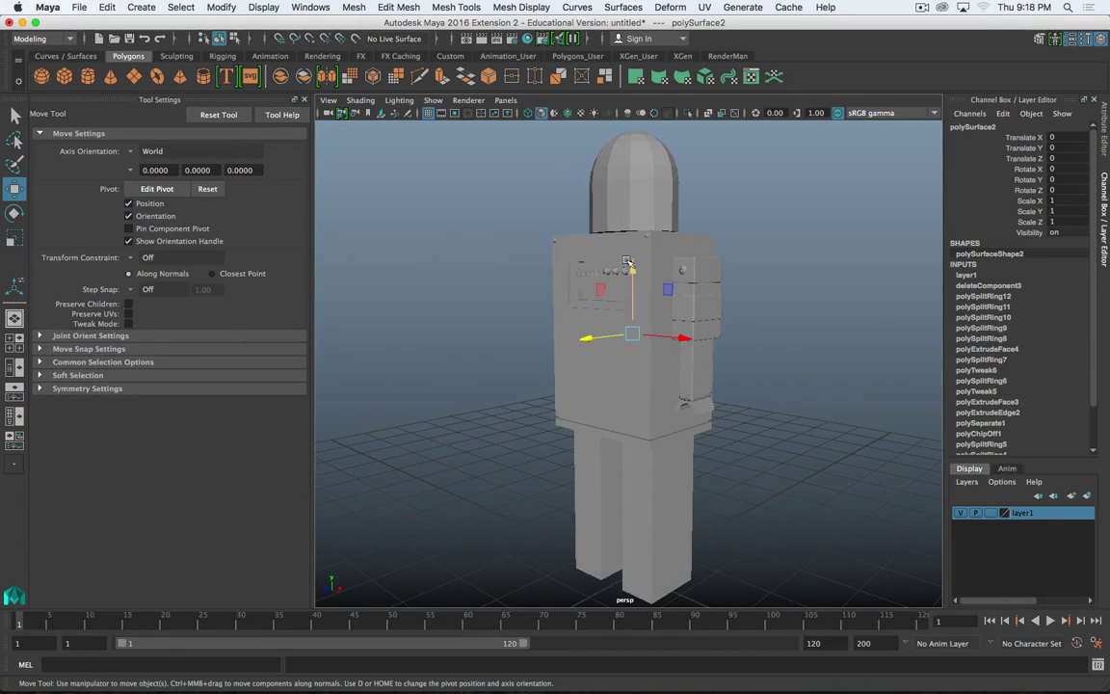
- Set the current project to the Spring_2017_Class_Prep folder inside the personal folder under Documents
{"action": "key", "text": "super+shift+s"}
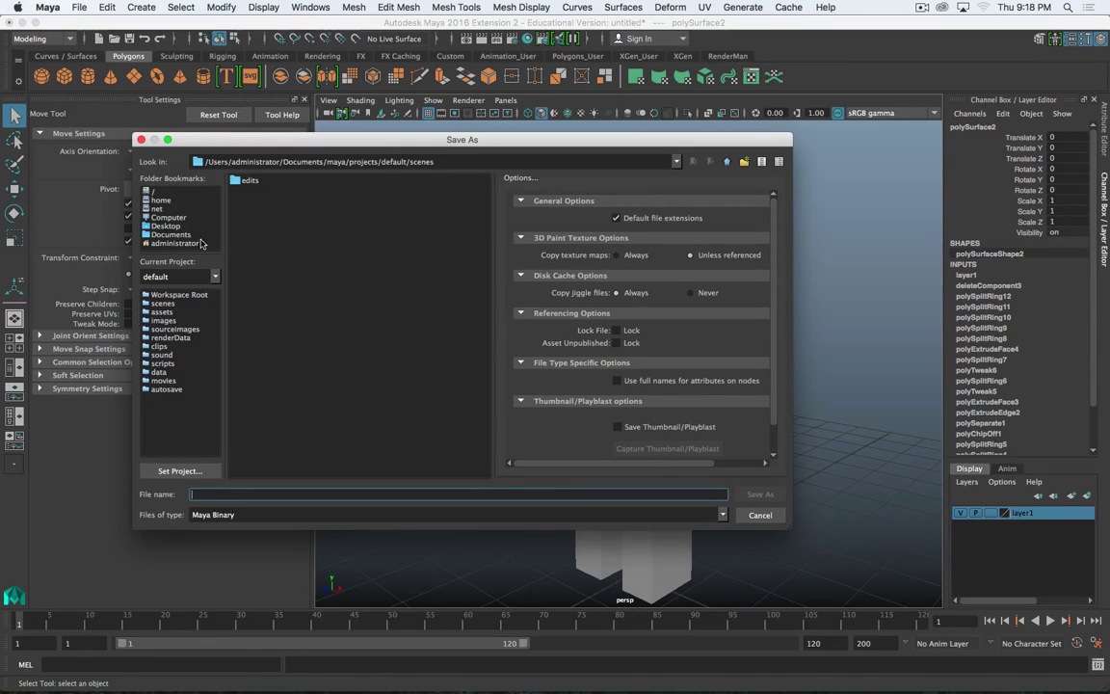
{"action": "key", "text": "Escape"}
{"action": "left_click", "coordinate": [79, 7]}
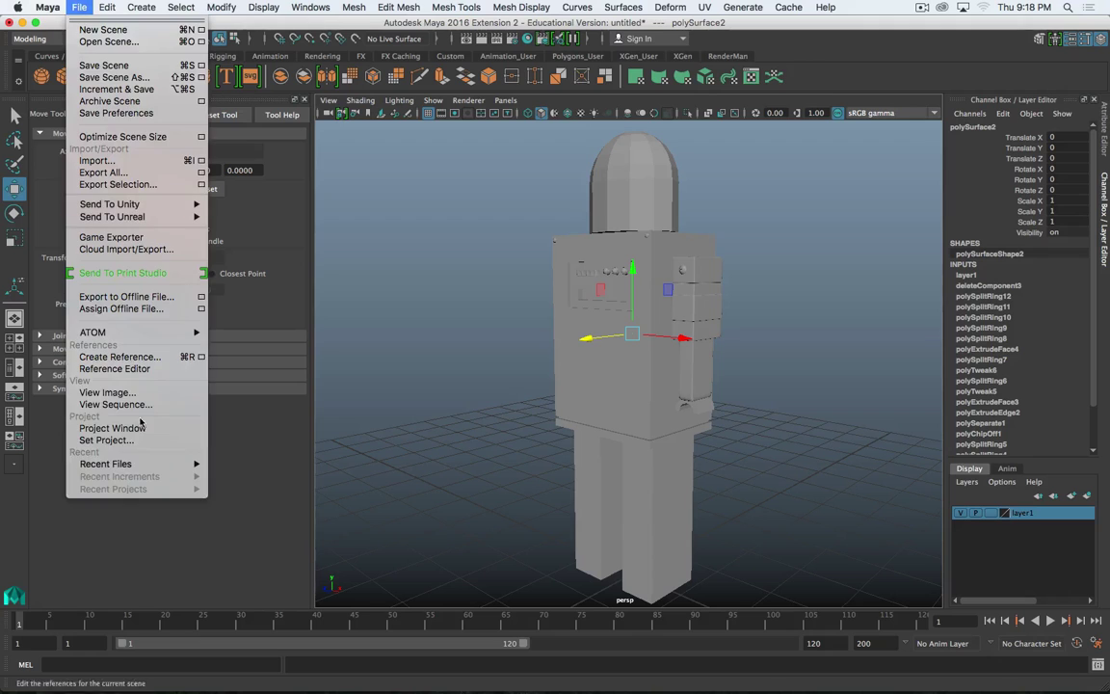
{"action": "left_click", "coordinate": [142, 440]}
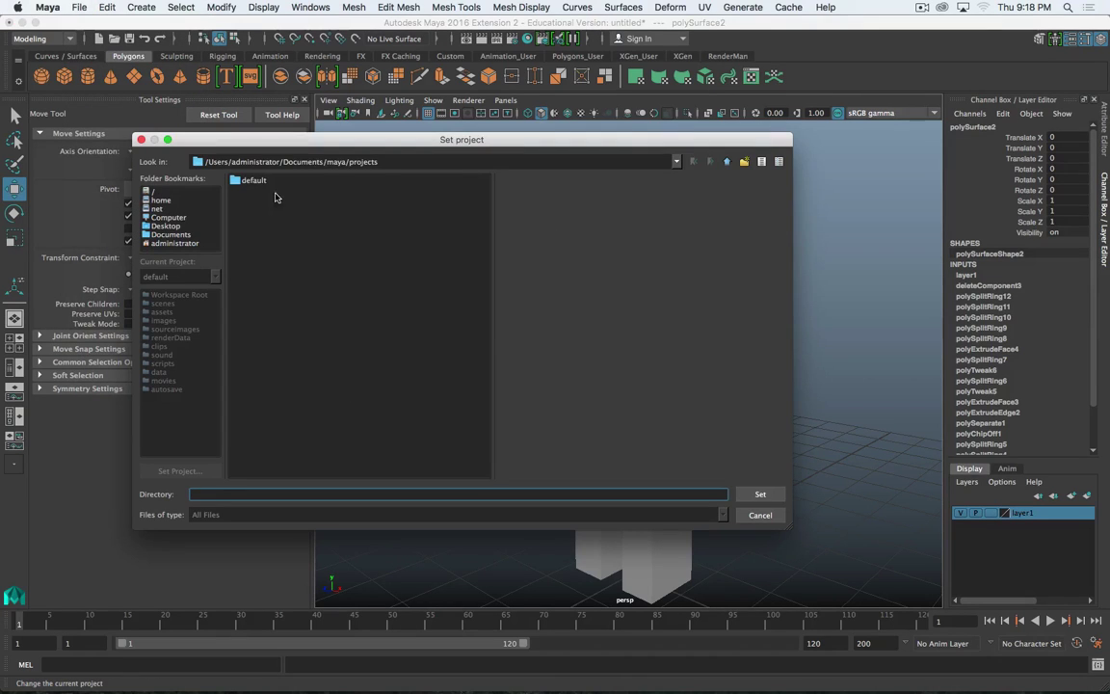
{"action": "left_click", "coordinate": [171, 234]}
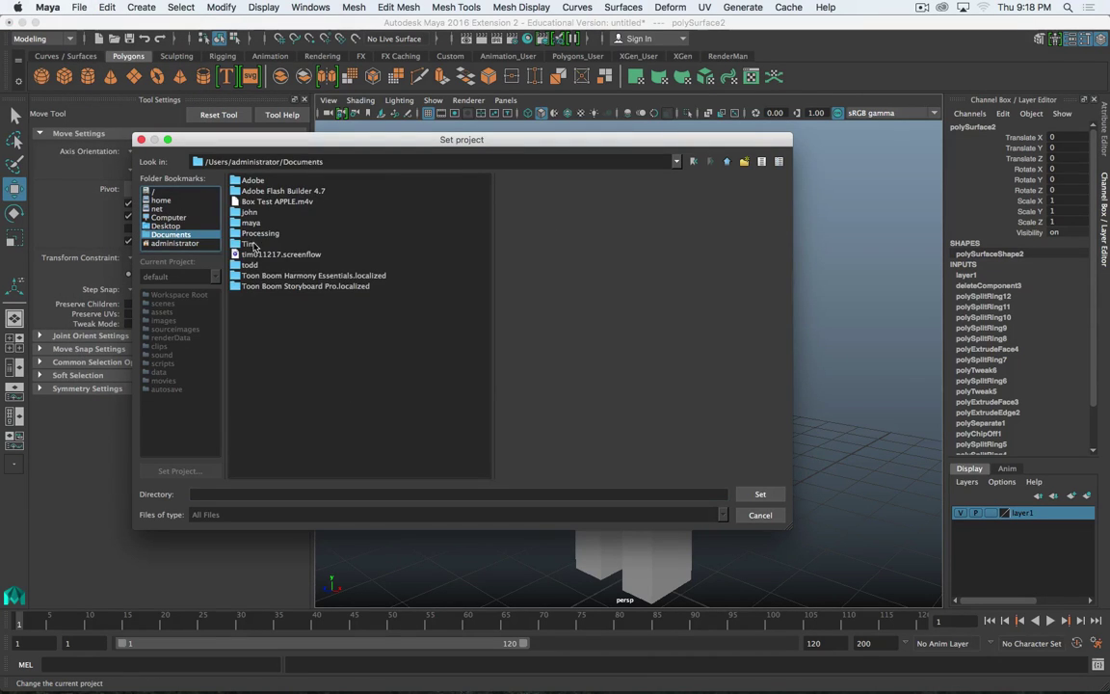
{"action": "double_click", "coordinate": [257, 246]}
{"action": "left_click", "coordinate": [280, 256]}
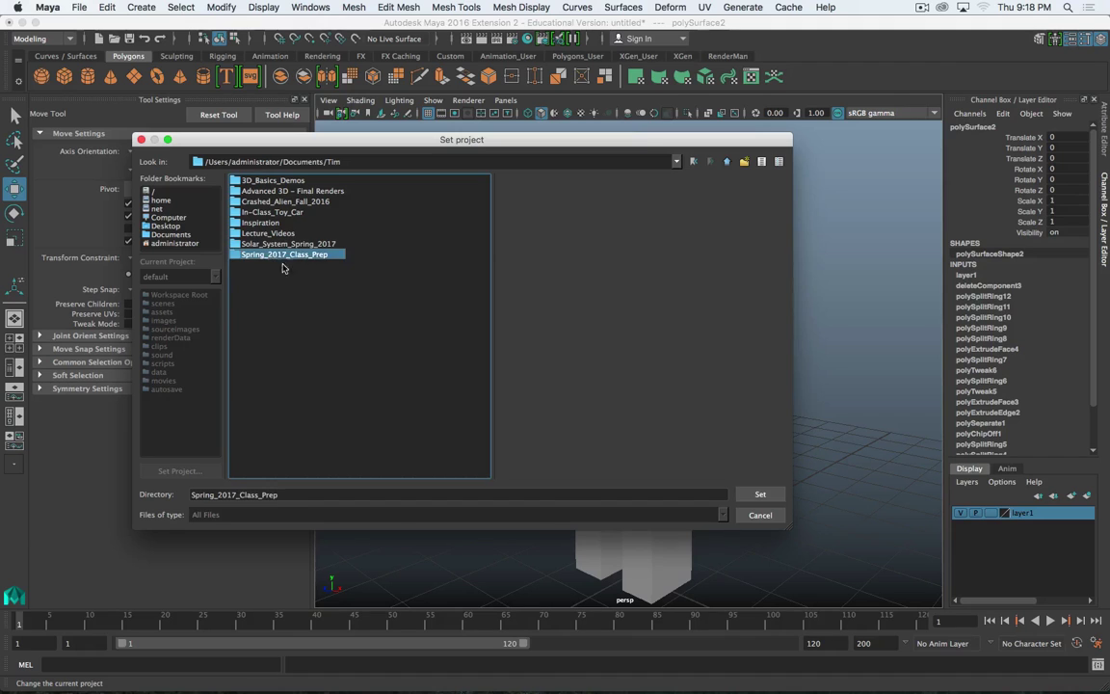
{"action": "left_click", "coordinate": [759, 495]}
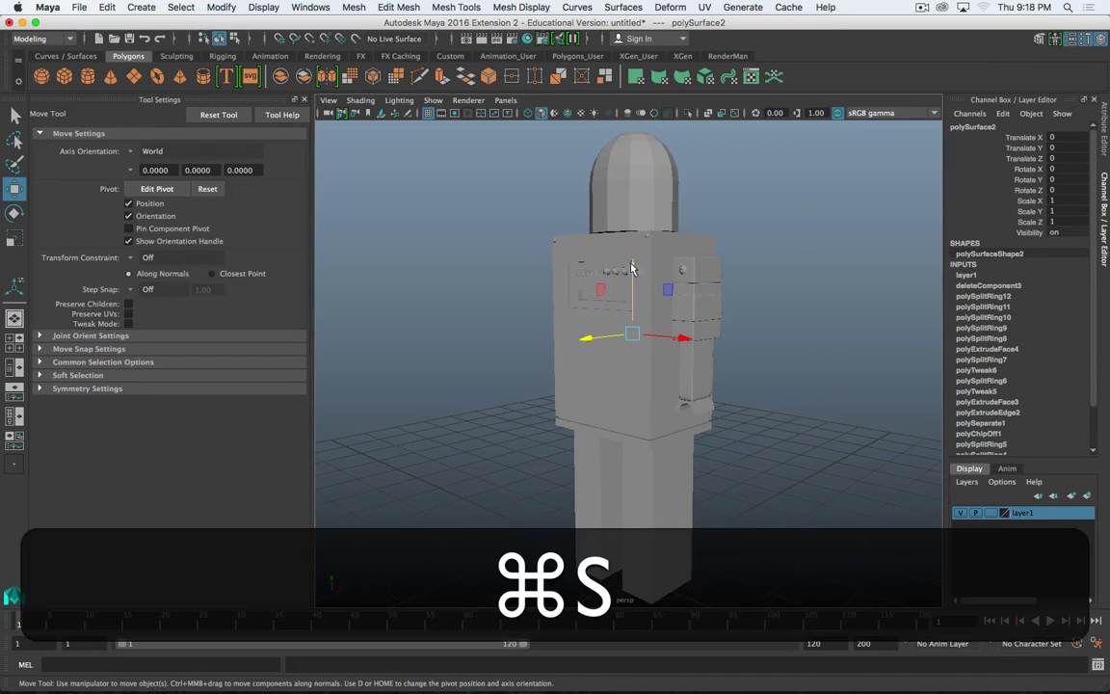
- Save the scene as a Maya Binary file named Details in the scenes folder of Spring_2017_Class_Prep
{"action": "key", "text": "super+s"}
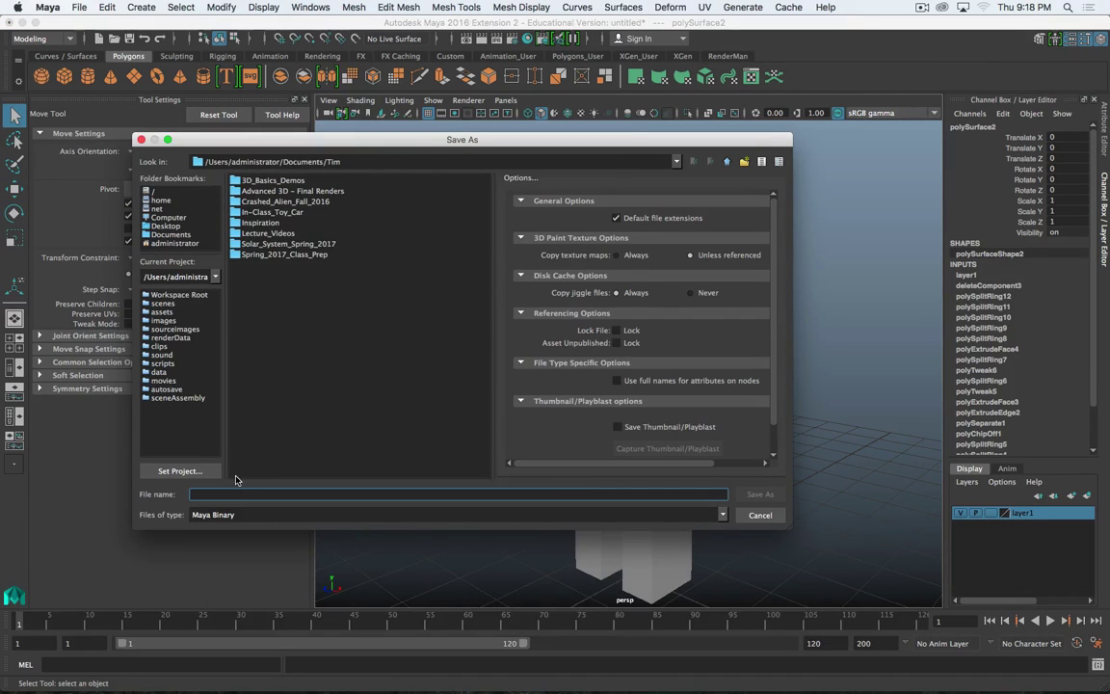
{"action": "type", "text": "Details"}
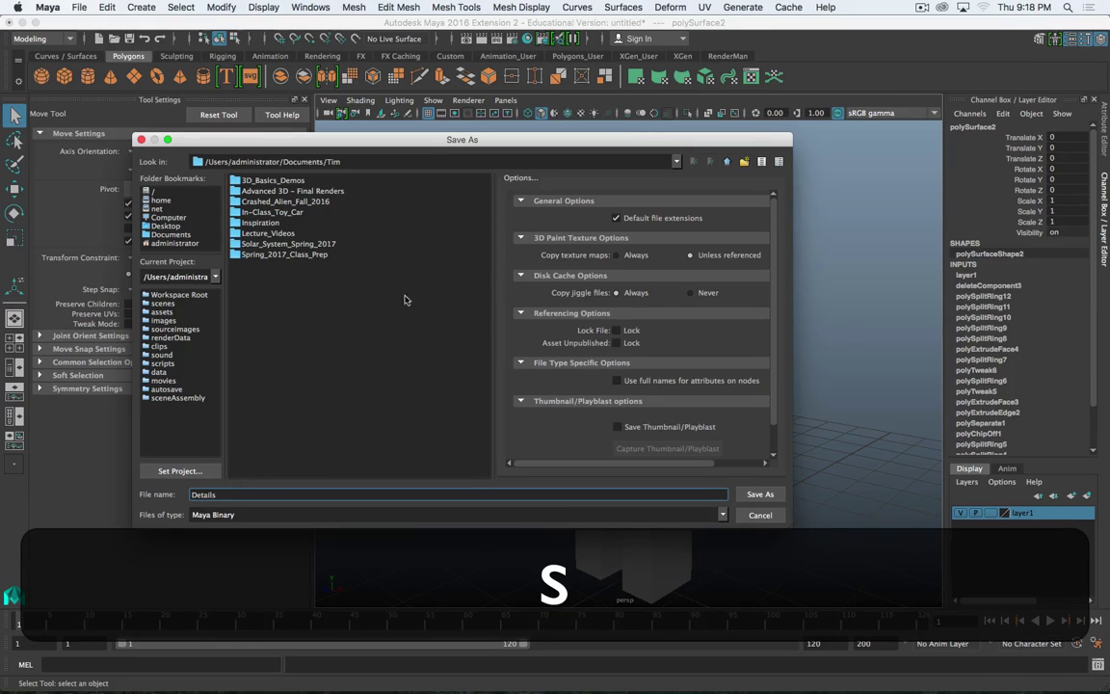
{"action": "double_click", "coordinate": [292, 256]}
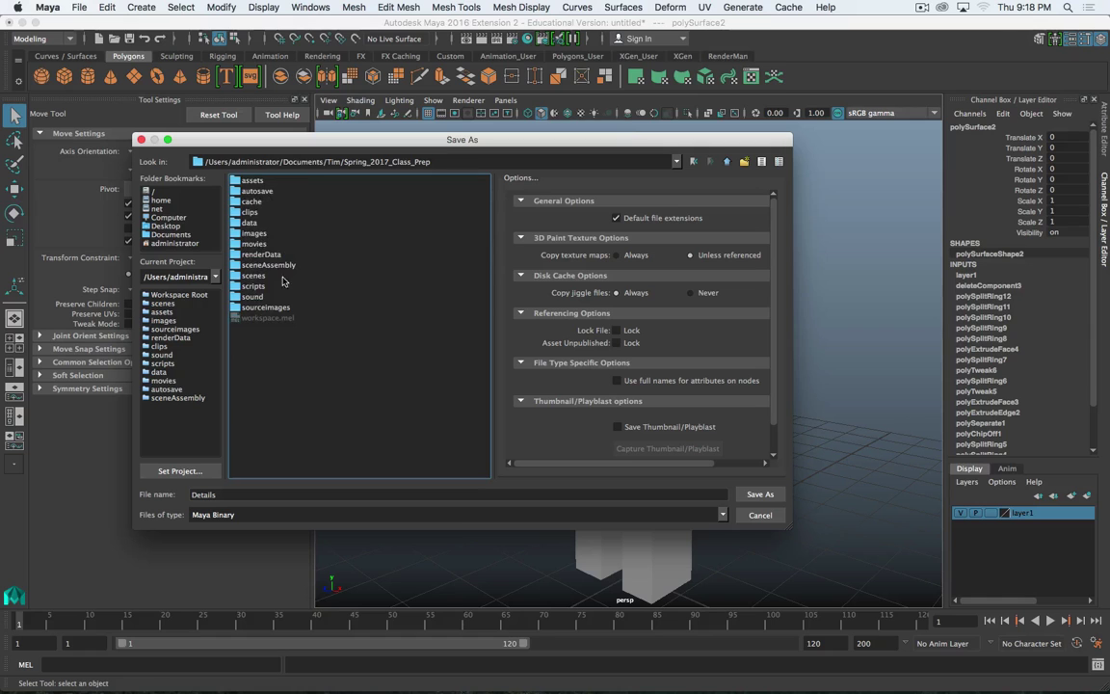
{"action": "double_click", "coordinate": [253, 277]}
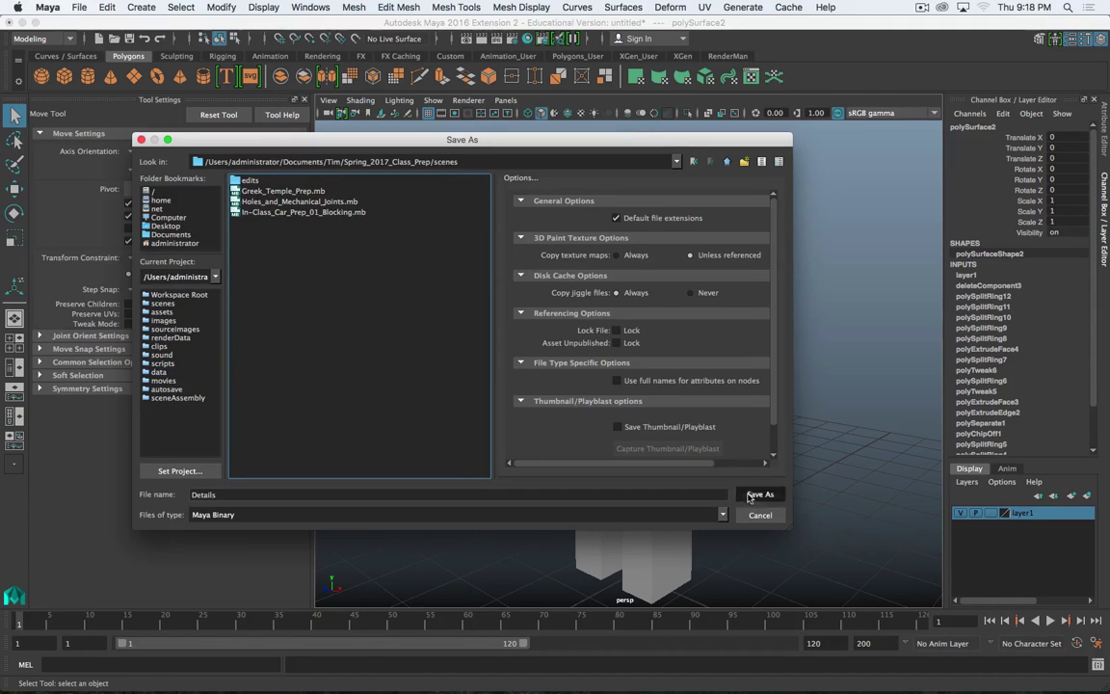
{"action": "left_click", "coordinate": [757, 495]}
- Turn on smooth mesh preview for the robot's domed head, clear the selection, and check the whole figure
{"action": "scroll", "coordinate": [686, 404], "scroll_direction": "down", "scroll_amount": 5}
{"action": "mouse_move", "coordinate": [532, 393]}
{"action": "left_mouse_down", "text": "alt"}
{"action": "mouse_move", "coordinate": [619, 394]}
{"action": "mouse_move", "coordinate": [547, 391]}
{"action": "left_mouse_up", "text": "alt"}
{"action": "left_click", "coordinate": [635, 252]}
{"action": "key", "text": "3"}
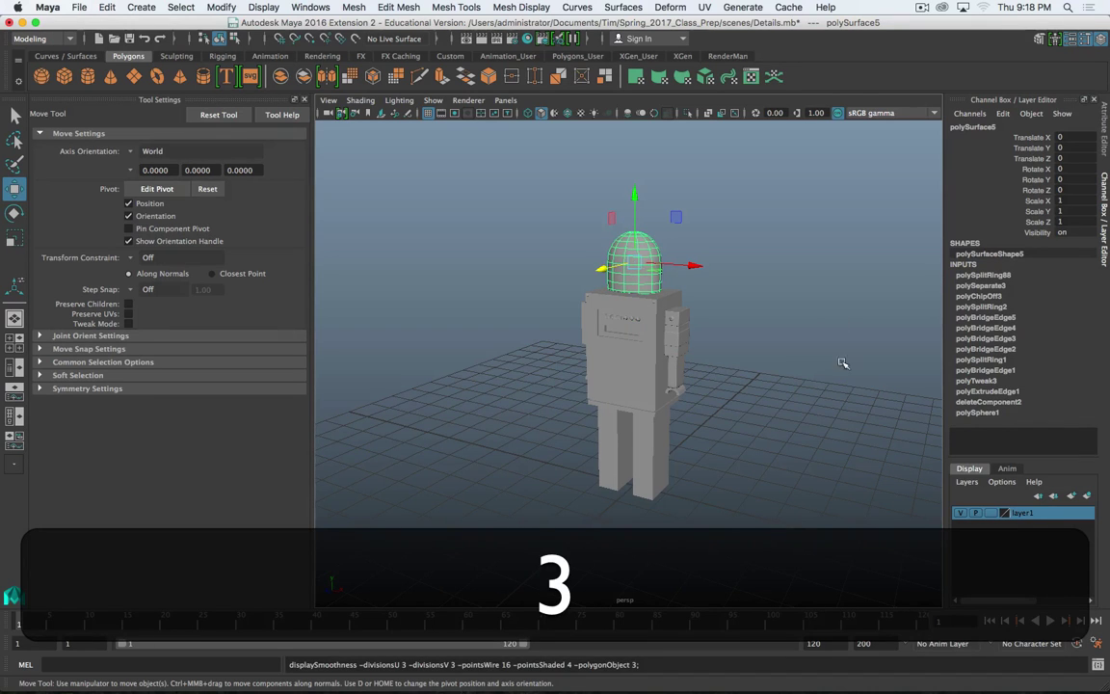
{"action": "left_click", "coordinate": [803, 347]}
{"action": "left_click_drag", "start_coordinate": [802, 346], "coordinate": [769, 385], "text": "alt"}
{"action": "scroll", "coordinate": [768, 358], "scroll_direction": "up", "scroll_amount": 6, "text": "alt"}
{"action": "scroll", "coordinate": [768, 385], "scroll_direction": "down", "scroll_amount": 5, "text": "alt"}
{"action": "scroll", "coordinate": [768, 384], "scroll_direction": "up", "scroll_amount": 3, "text": "alt"}
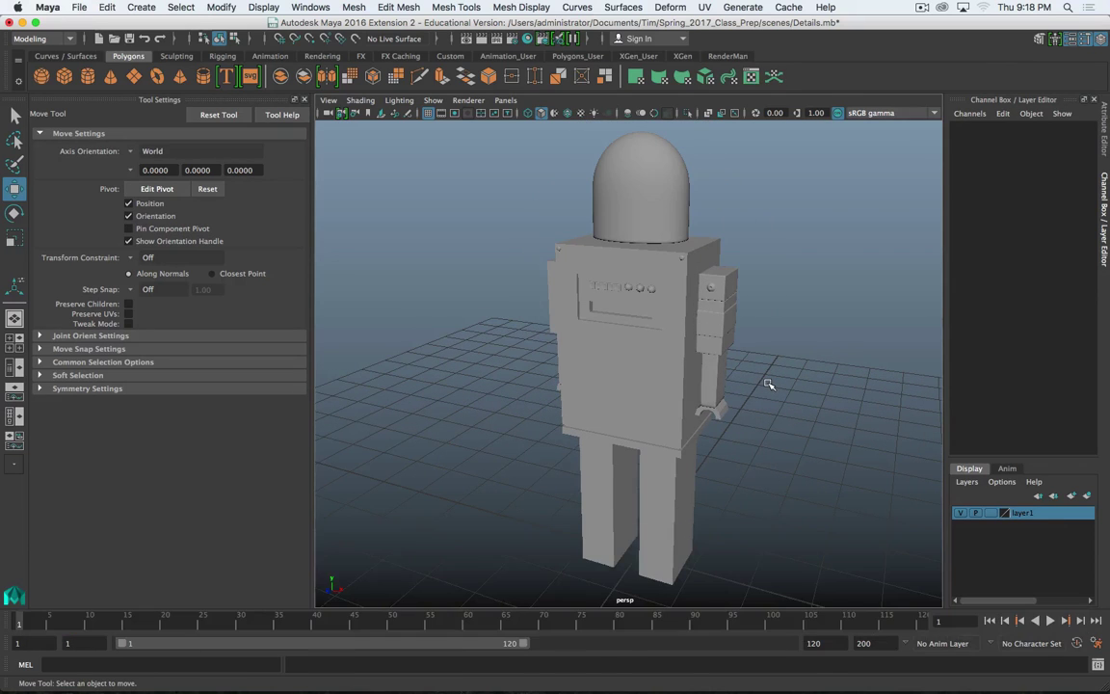